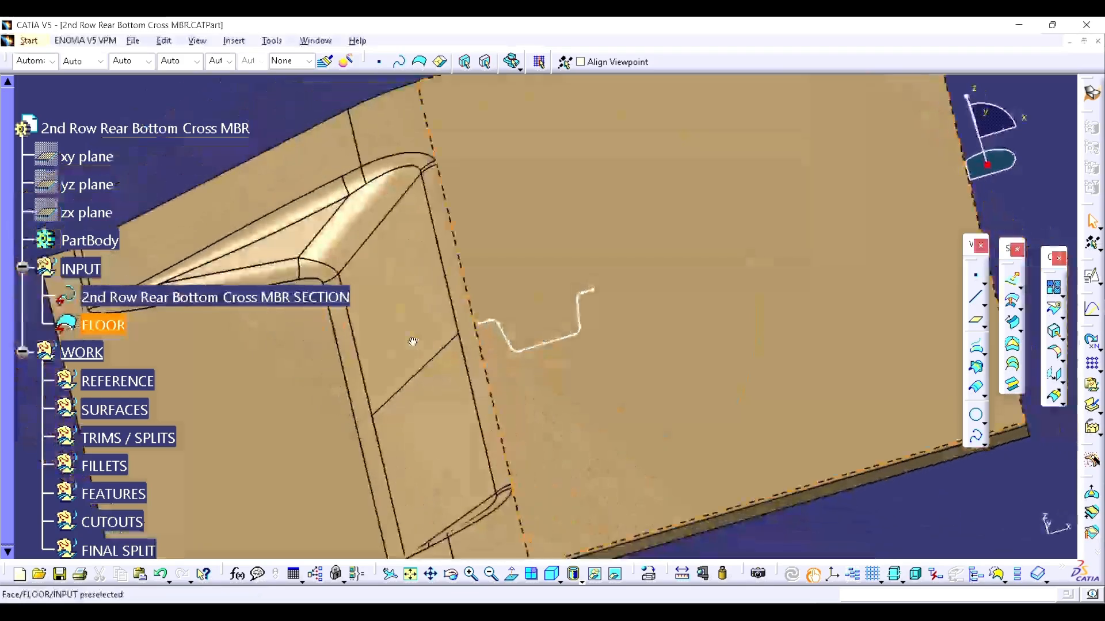
- Define the REFERENCE geometrical set under WORK as the work object
mouse_move(564, 378)
middle_down()
mouse_move(456, 292)
mouse_move(517, 405)
mouse_move(535, 316)
mouse_move(499, 245)
mouse_move(444, 336)
mouse_move(582, 402)
mouse_move(498, 257)
mouse_move(374, 363)
mouse_move(452, 326)
mouse_move(531, 330)
middle_up()
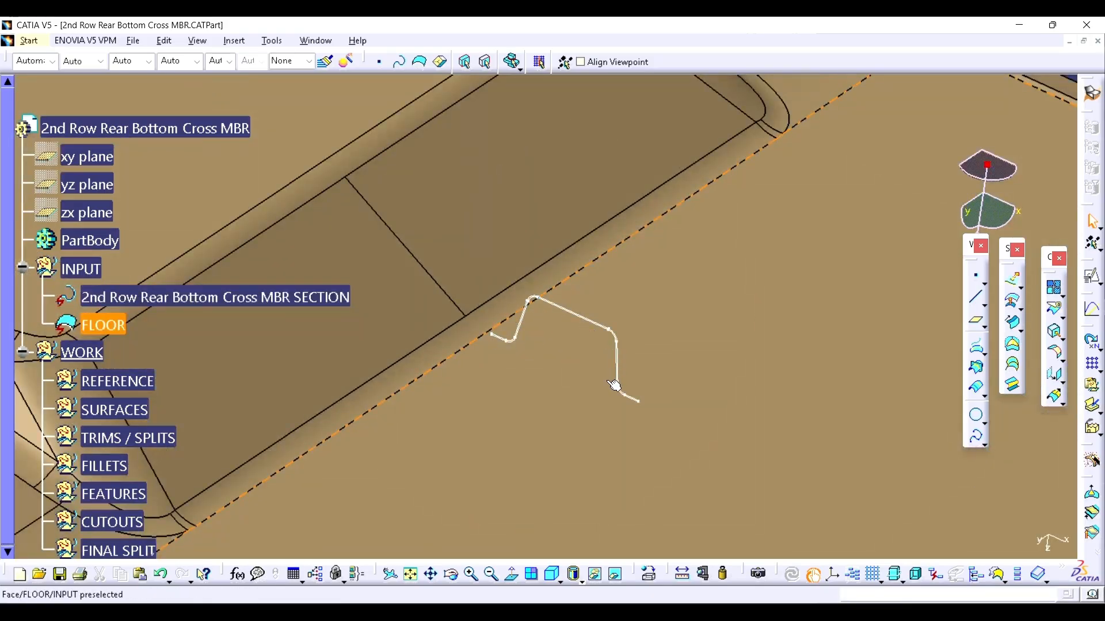
mouse_move(658, 379)
middle_down()
mouse_move(649, 301)
mouse_move(520, 343)
mouse_move(572, 368)
mouse_move(578, 296)
mouse_move(501, 360)
mouse_move(519, 323)
middle_up()
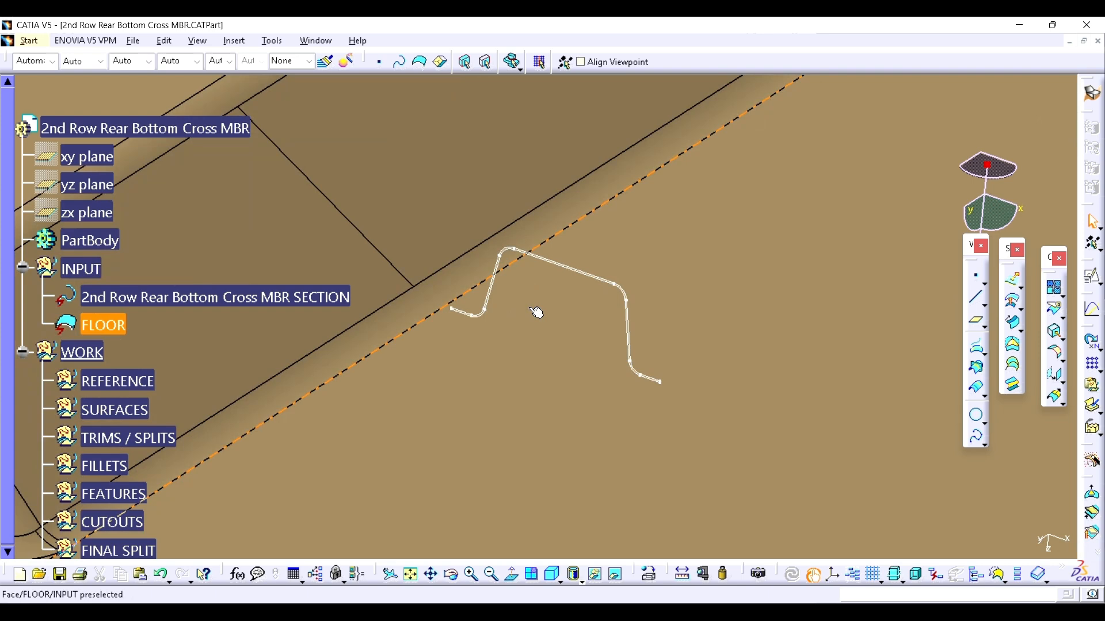
middle_drag(536, 312, 543, 308)
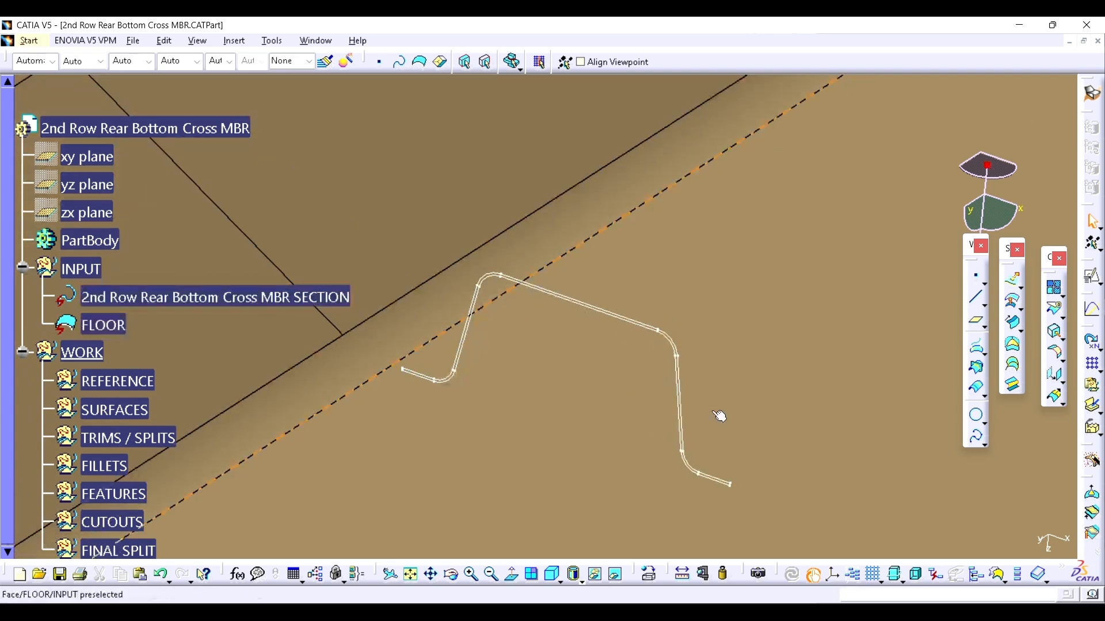
mouse_move(729, 420)
middle_down()
mouse_move(633, 360)
mouse_move(570, 424)
mouse_move(598, 322)
middle_up()
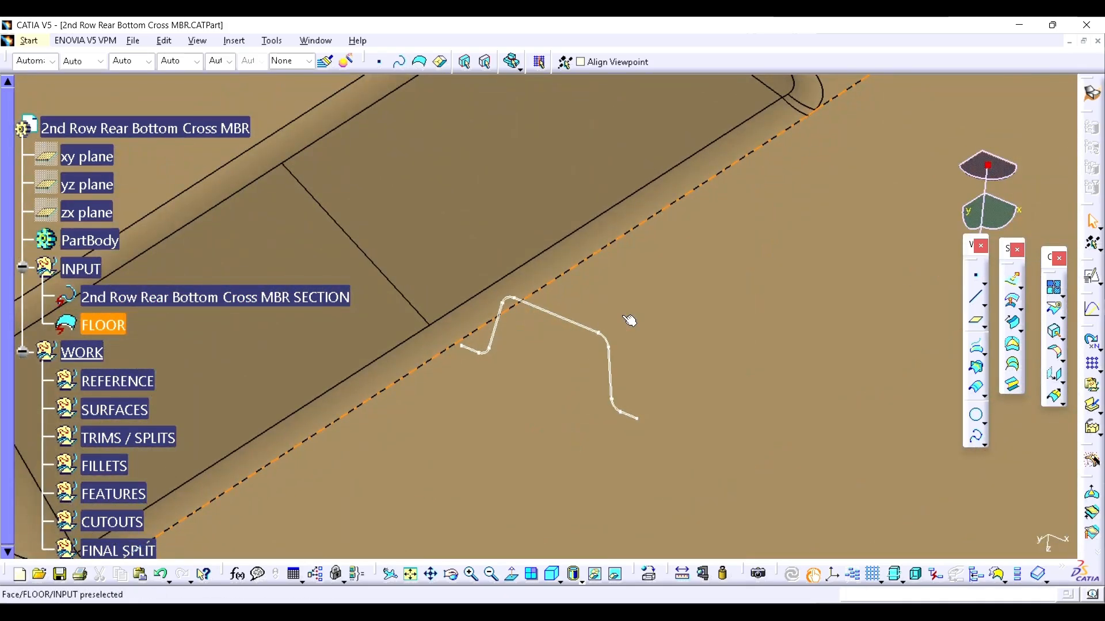
scroll(122, 382, down, 2)
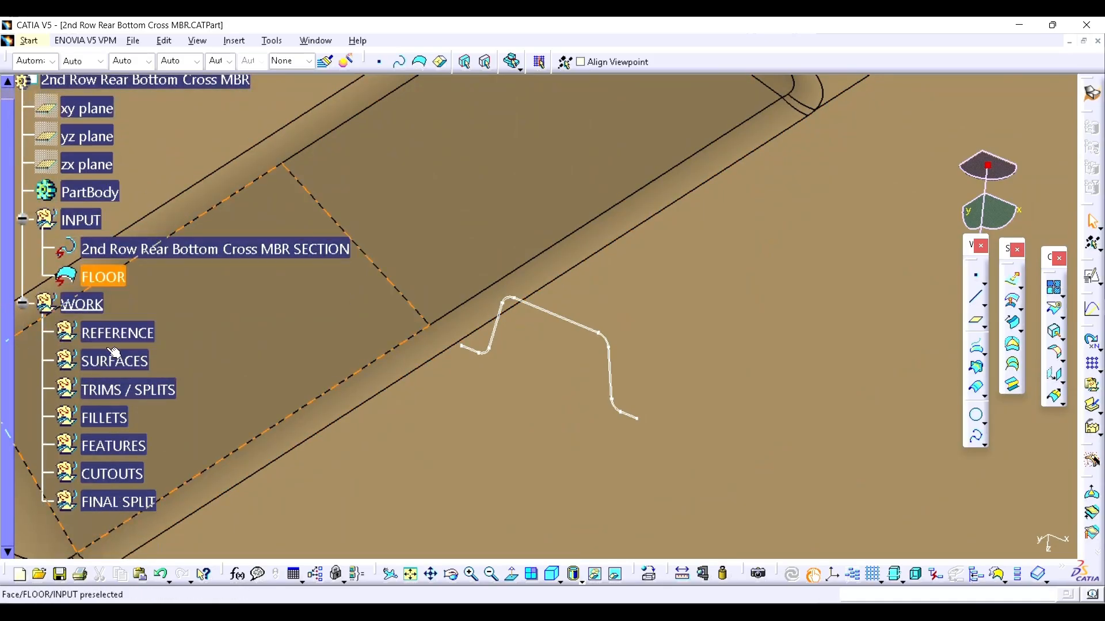
right_click(117, 332)
click(173, 139)
middle_drag(333, 290, 311, 426)
middle_drag(525, 382, 885, 294)
middle_drag(649, 358, 848, 306)
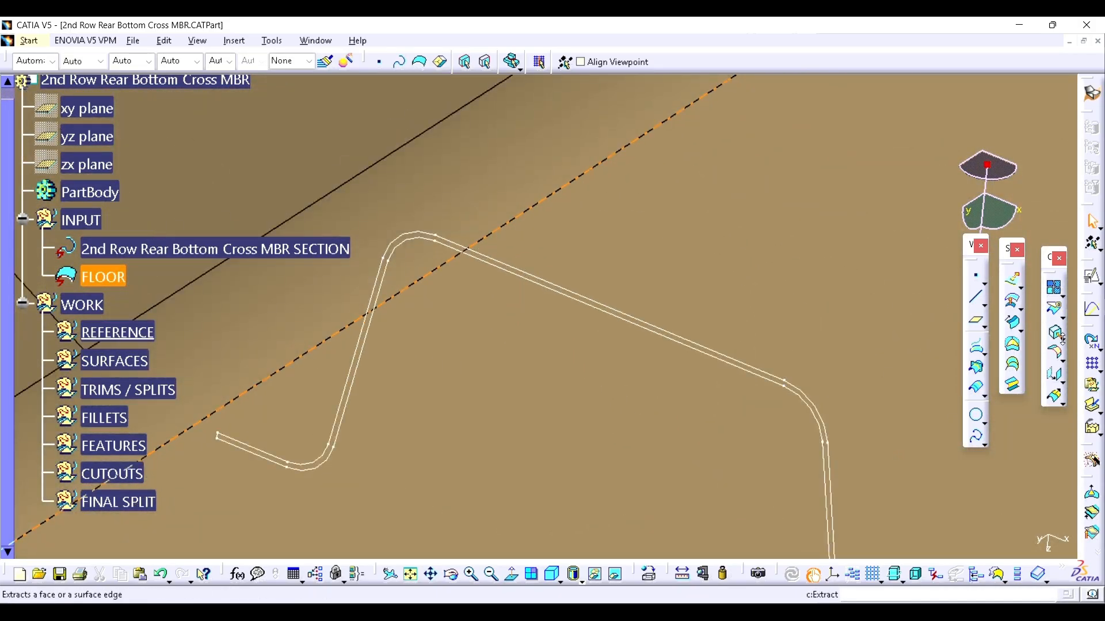
click(977, 278)
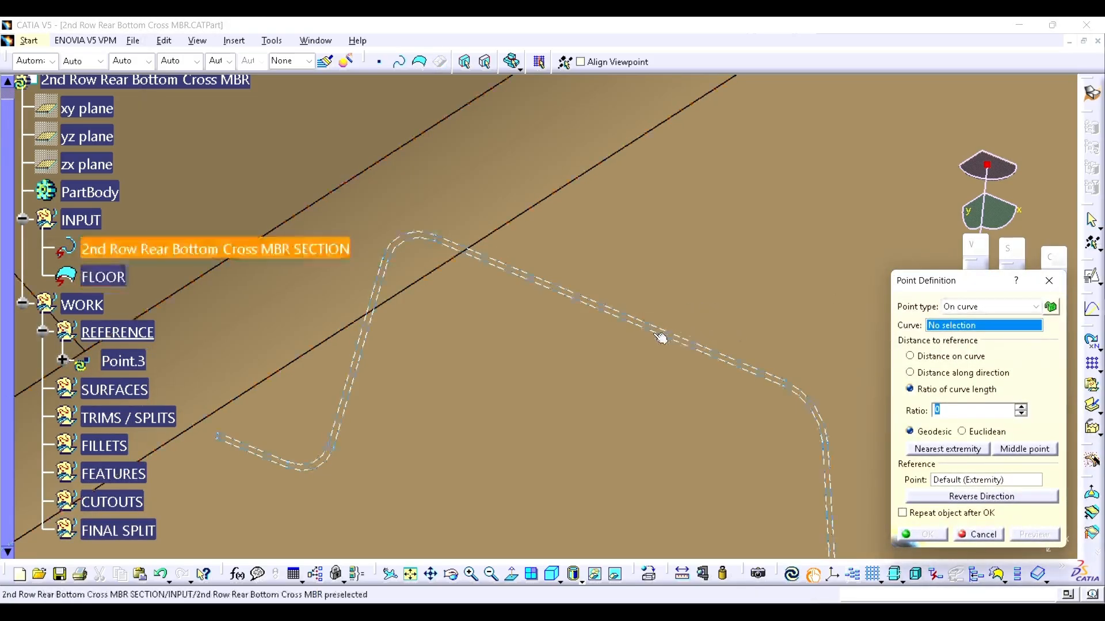
middle_drag(650, 330, 647, 378)
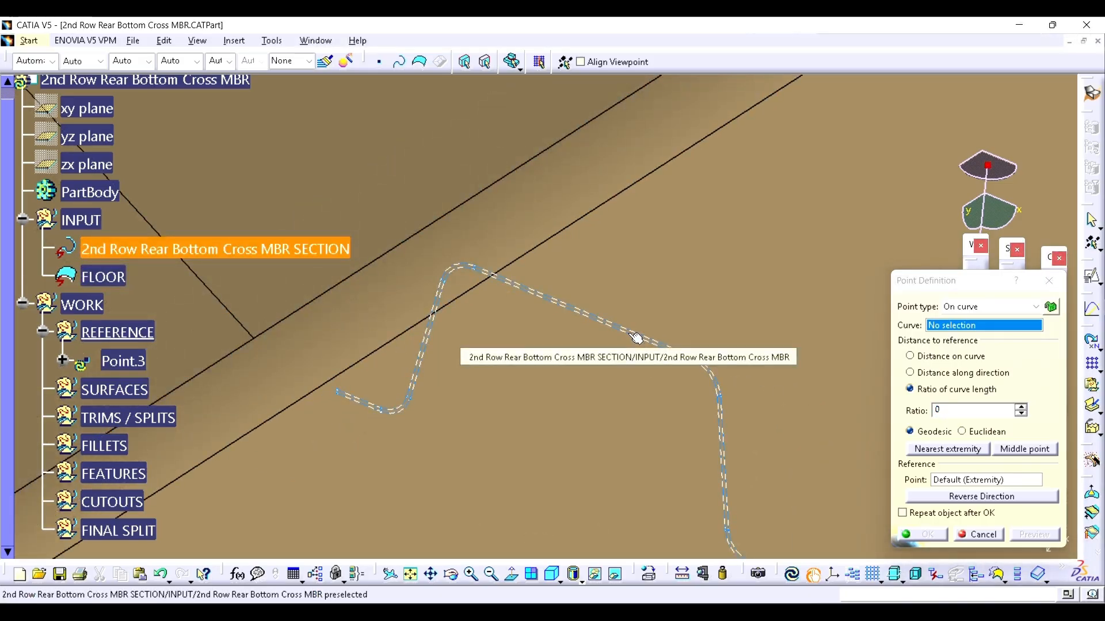
key(Escape)
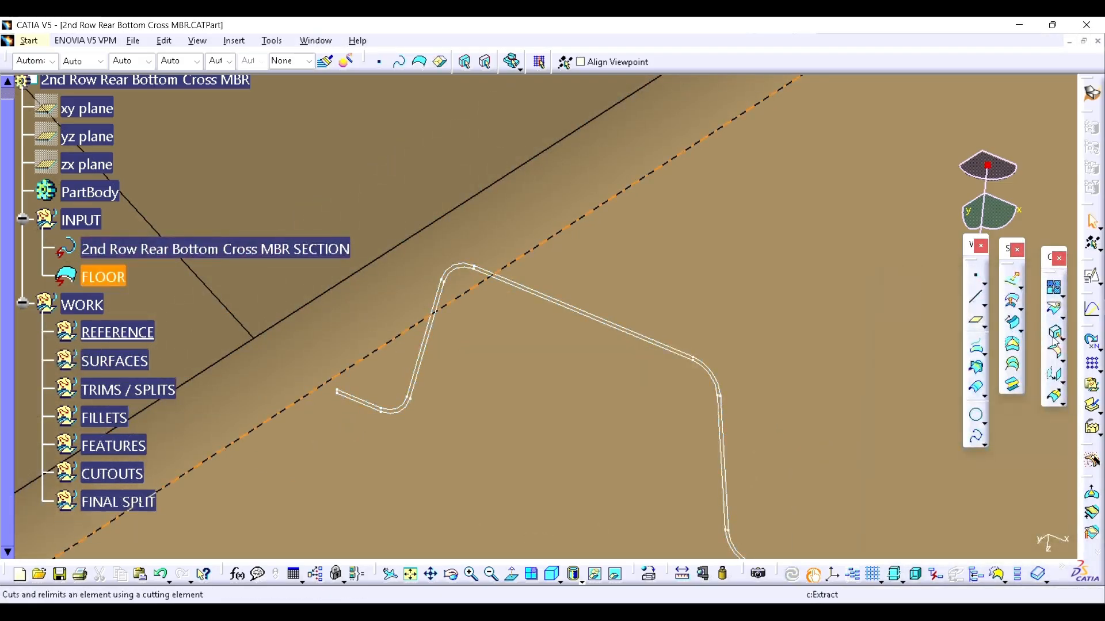
- Extract the long straight edge across the top of the cross-member section with No propagation, and hide the section
click(1054, 332)
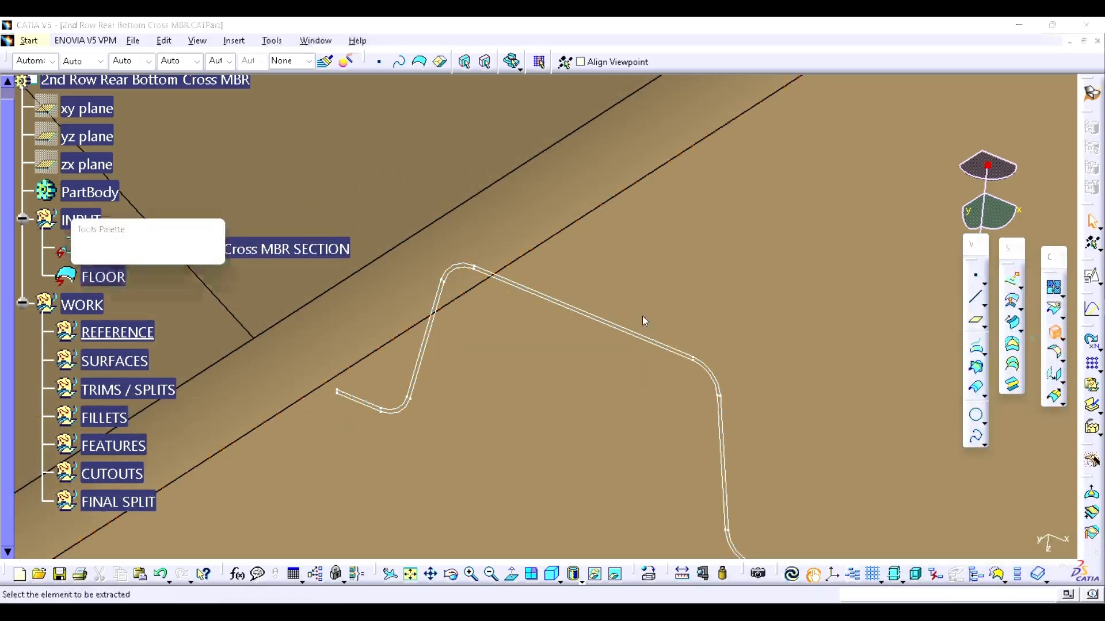
click(598, 320)
click(973, 429)
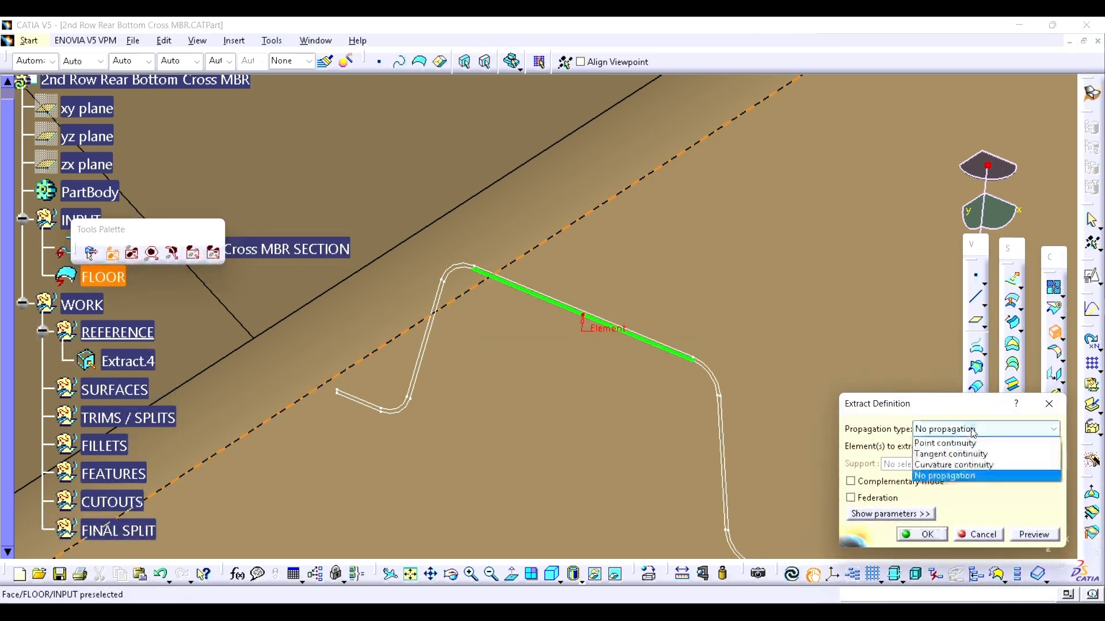
click(923, 535)
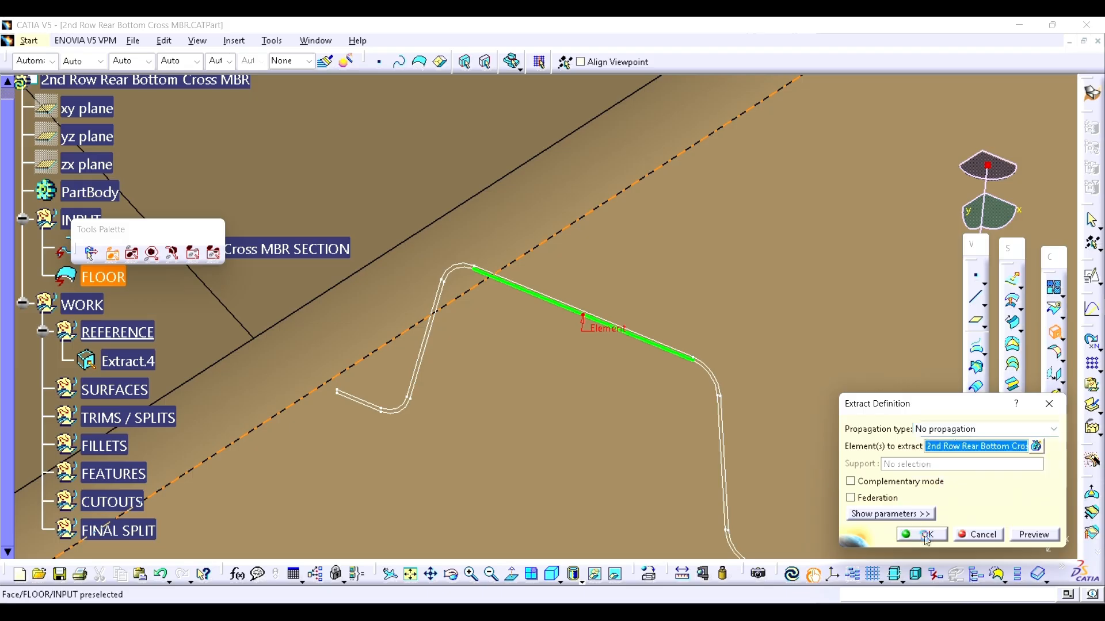
click(925, 535)
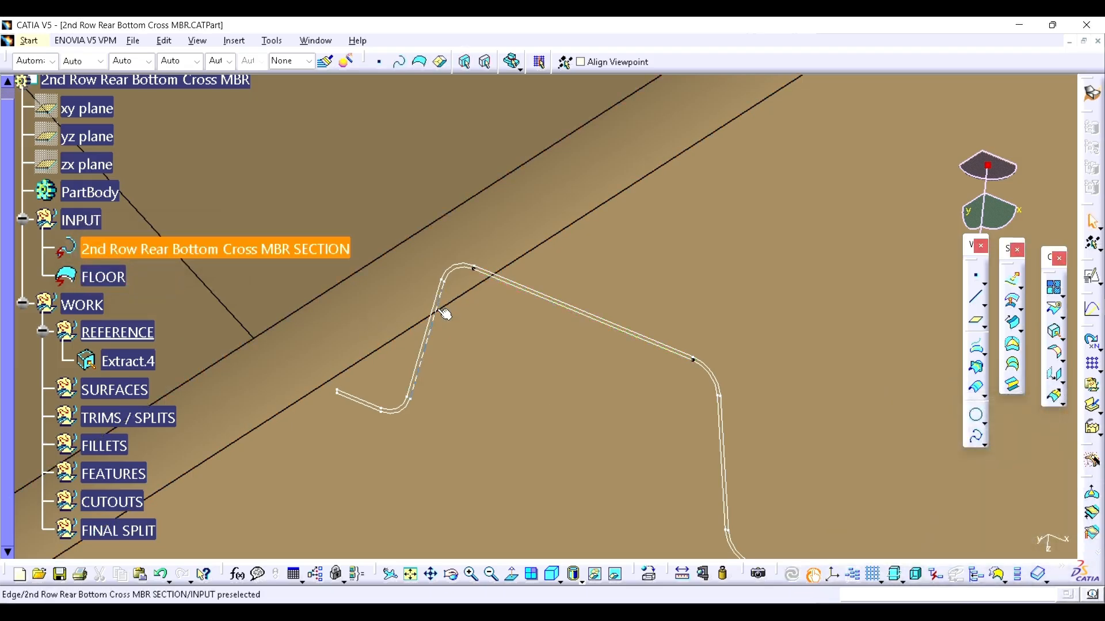
key(space)
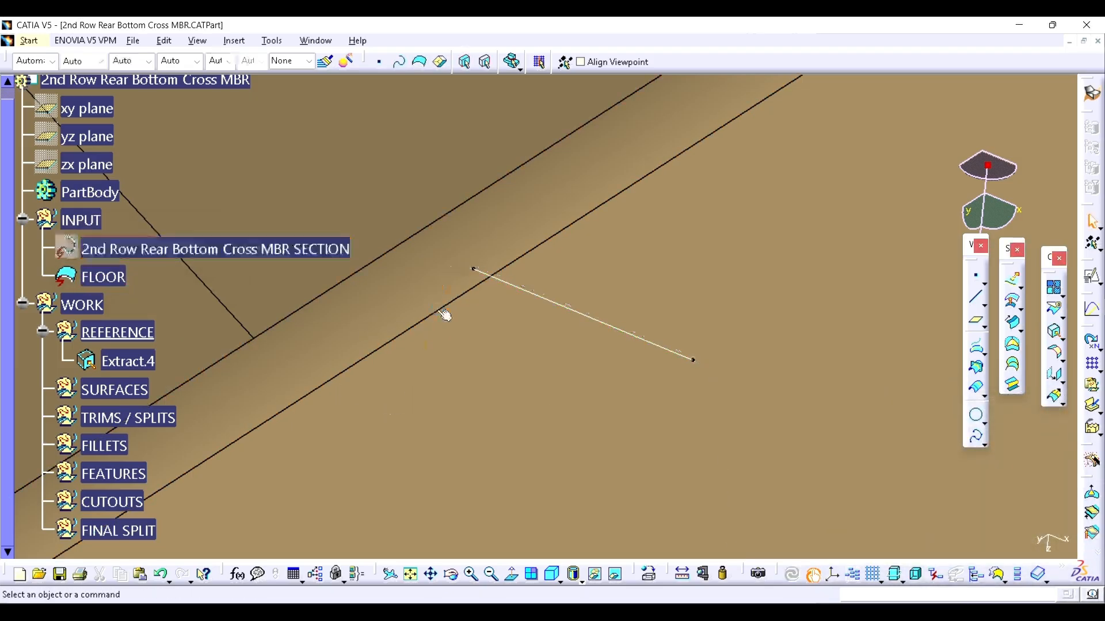
- Create a point on the extracted edge at ratio 0.5 and convert its type to Coordinates
click(981, 282)
click(570, 310)
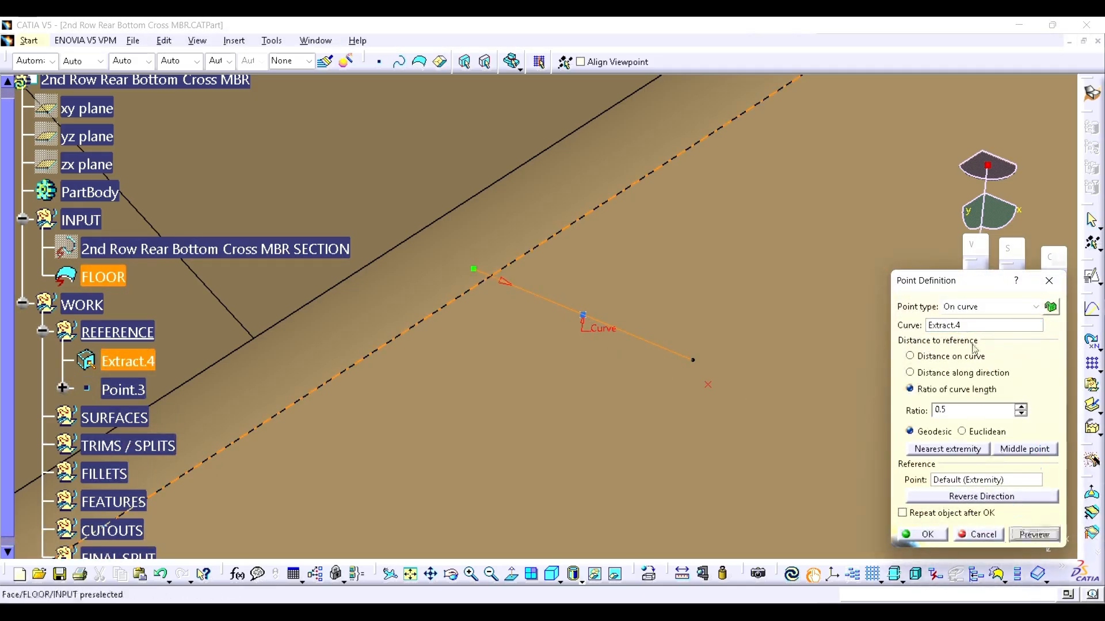
click(981, 306)
click(966, 319)
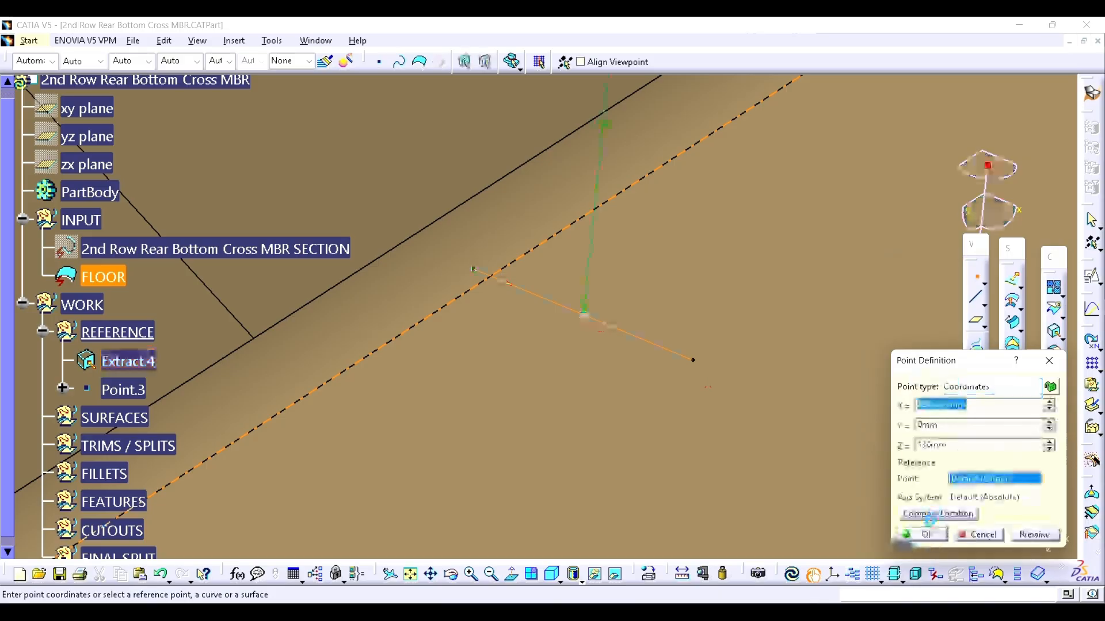
click(925, 535)
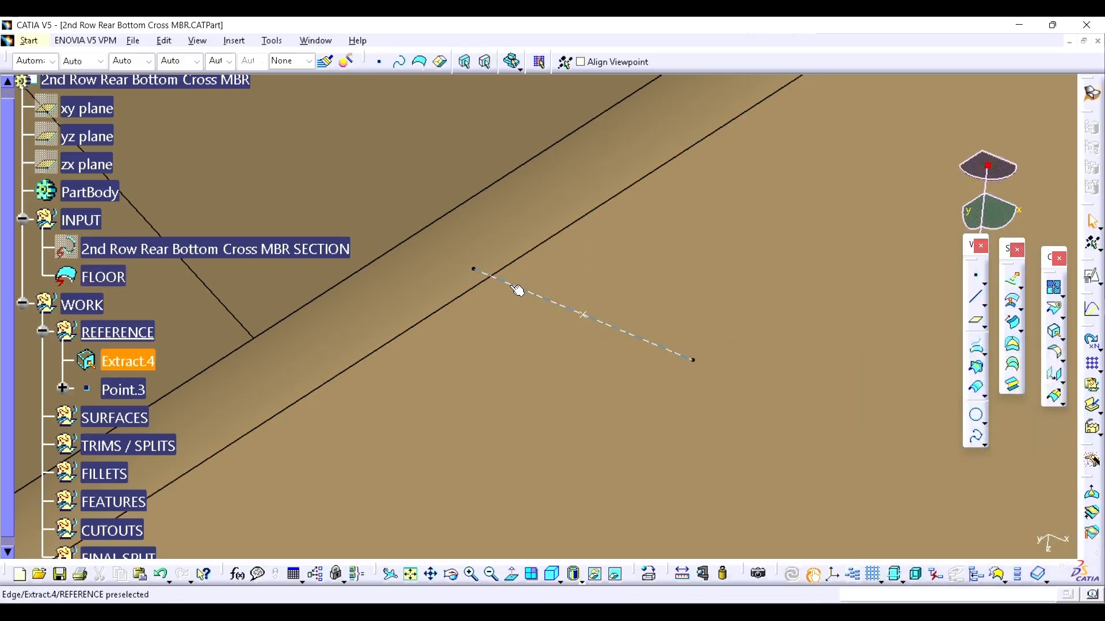
- Delete the extracted edge from the REFERENCE set and show the cross-member section again
click(144, 374)
right_click(141, 373)
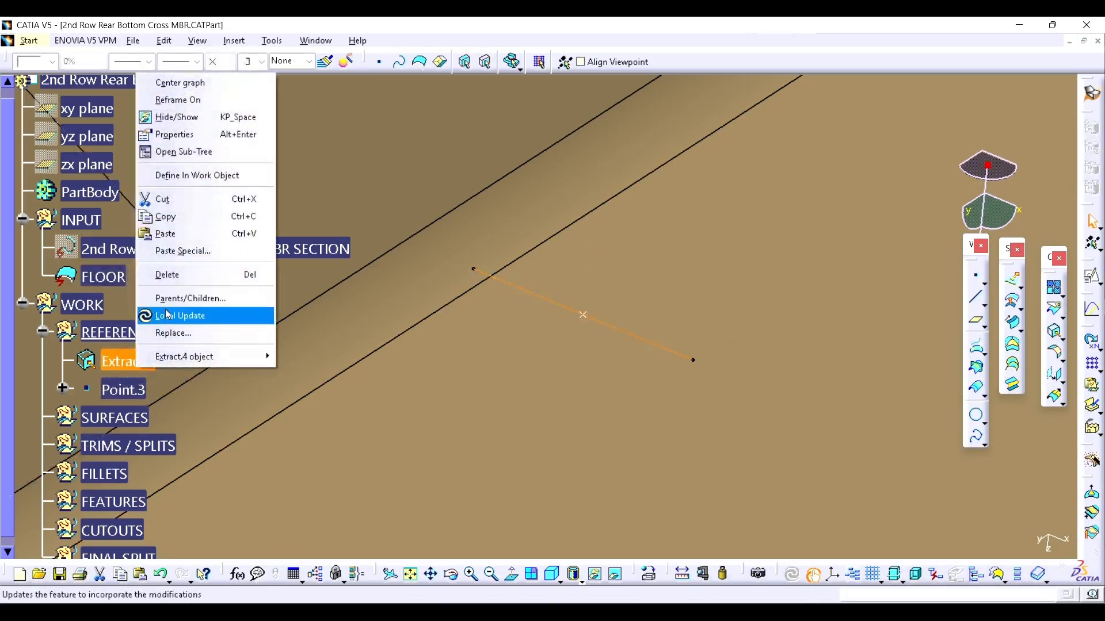
click(178, 281)
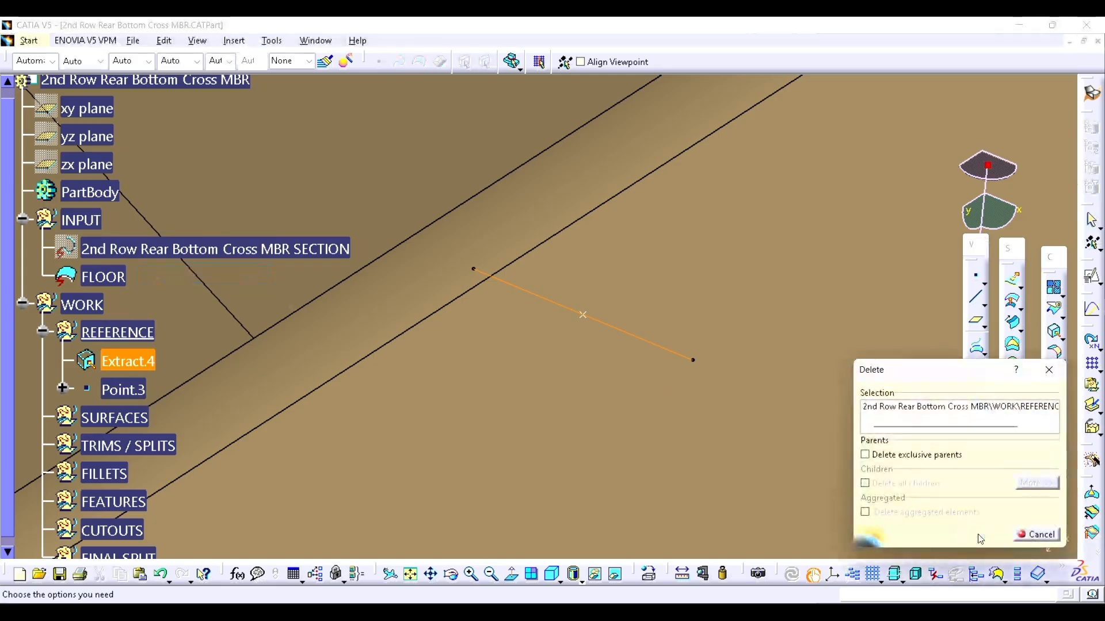
key(Return)
click(186, 252)
key(space)
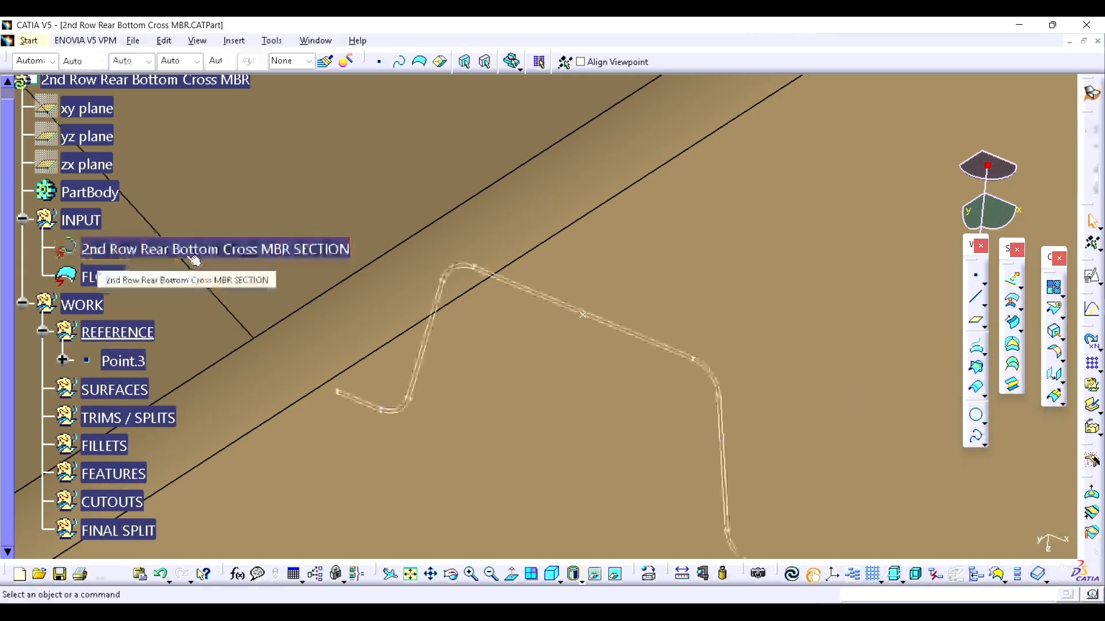
- Create a Standard axis system with its origin at the midpoint on the section, placed under the Axis Systems node
middle_drag(574, 349, 539, 343)
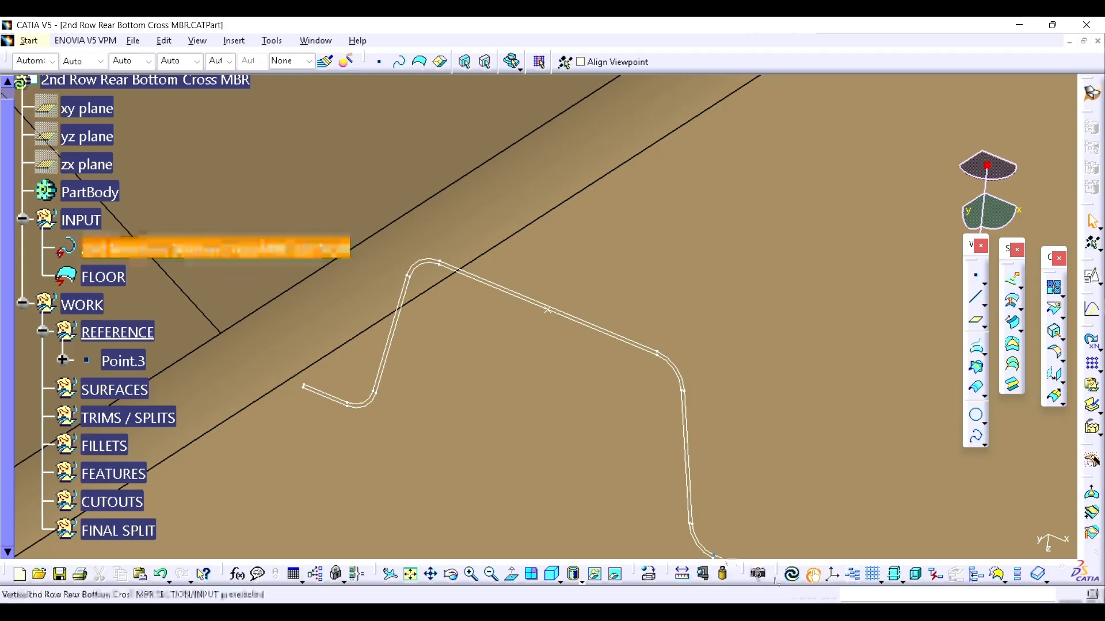
click(831, 574)
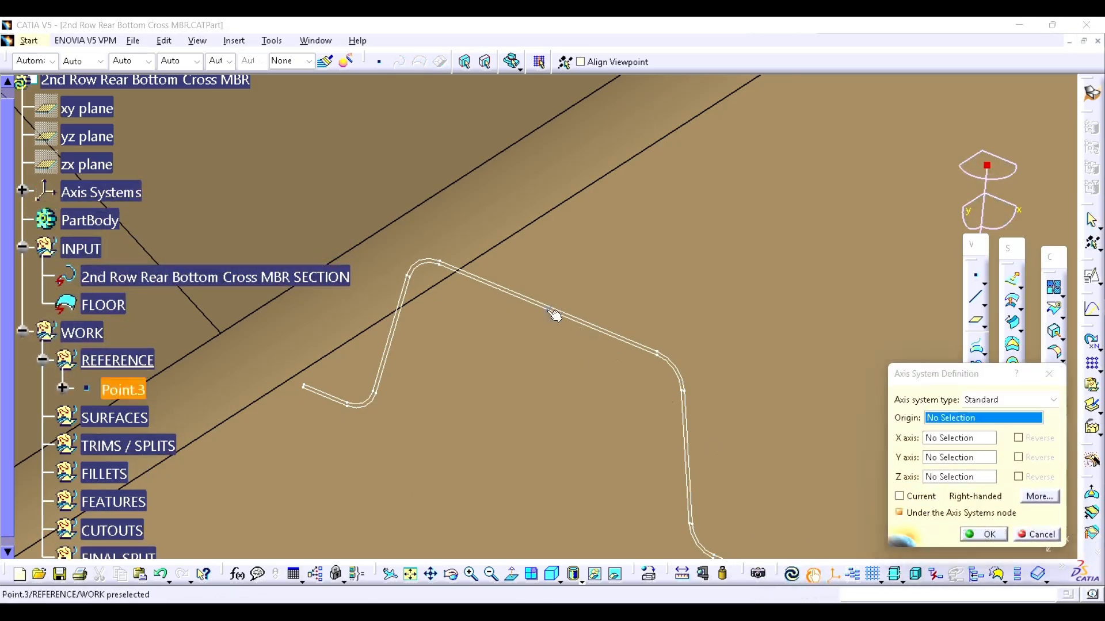
click(549, 312)
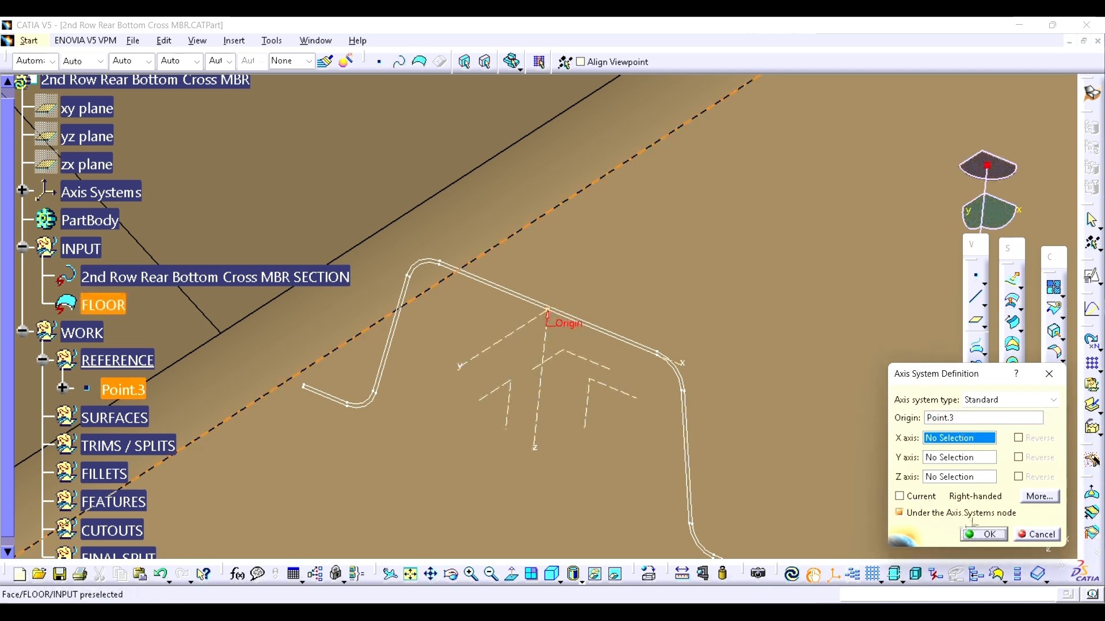
click(22, 190)
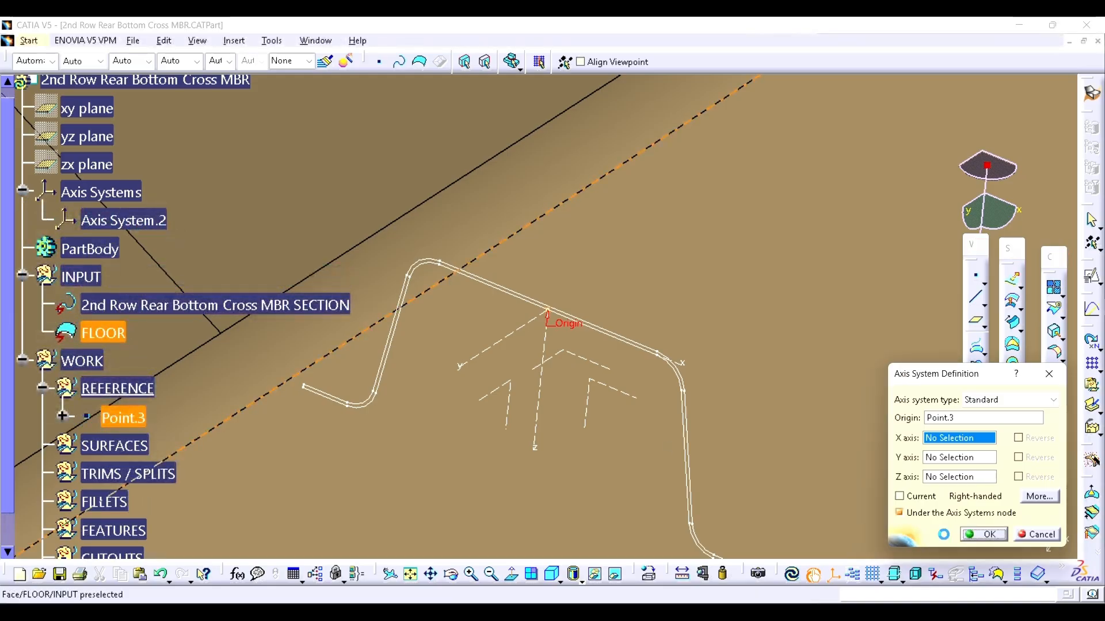
click(983, 534)
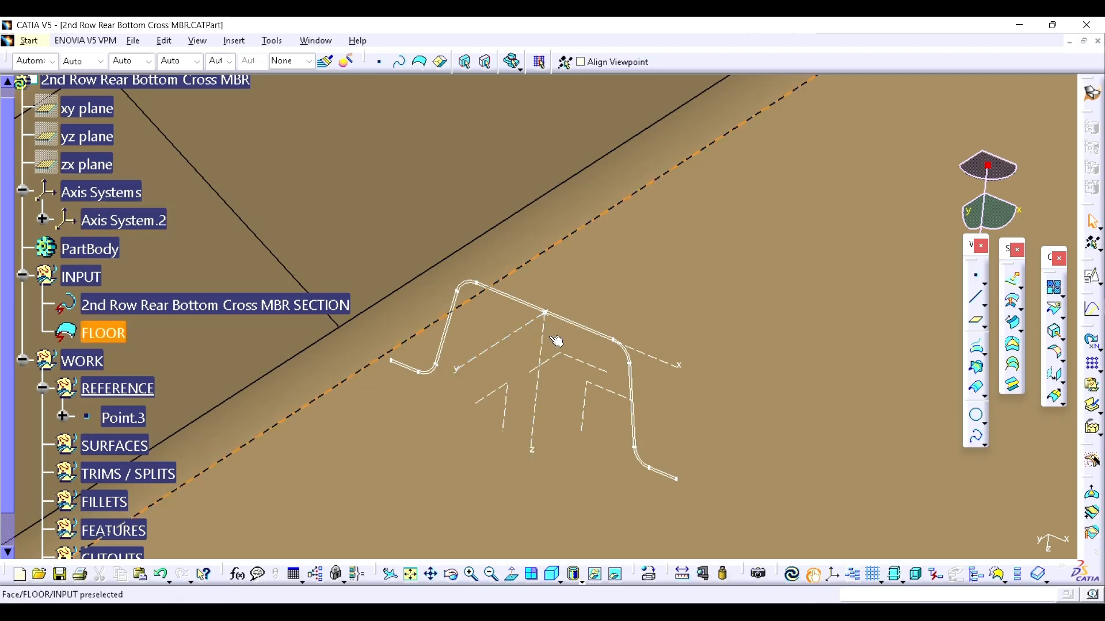
- Define the SURFACES geometrical set as the work object
middle_drag(557, 341, 539, 363)
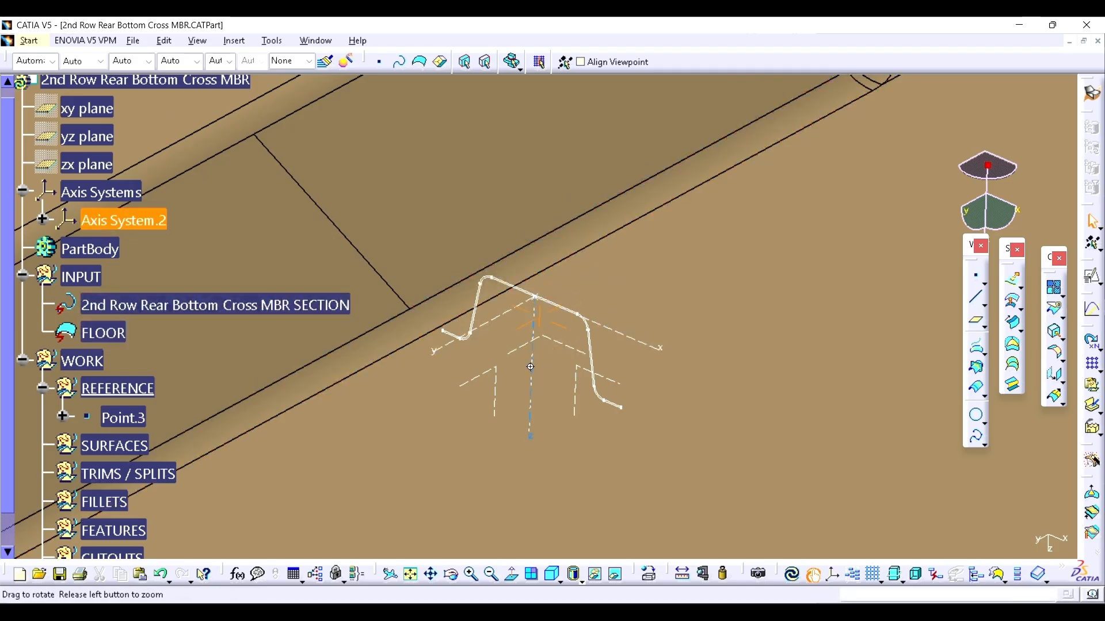
middle_drag(530, 367, 538, 336)
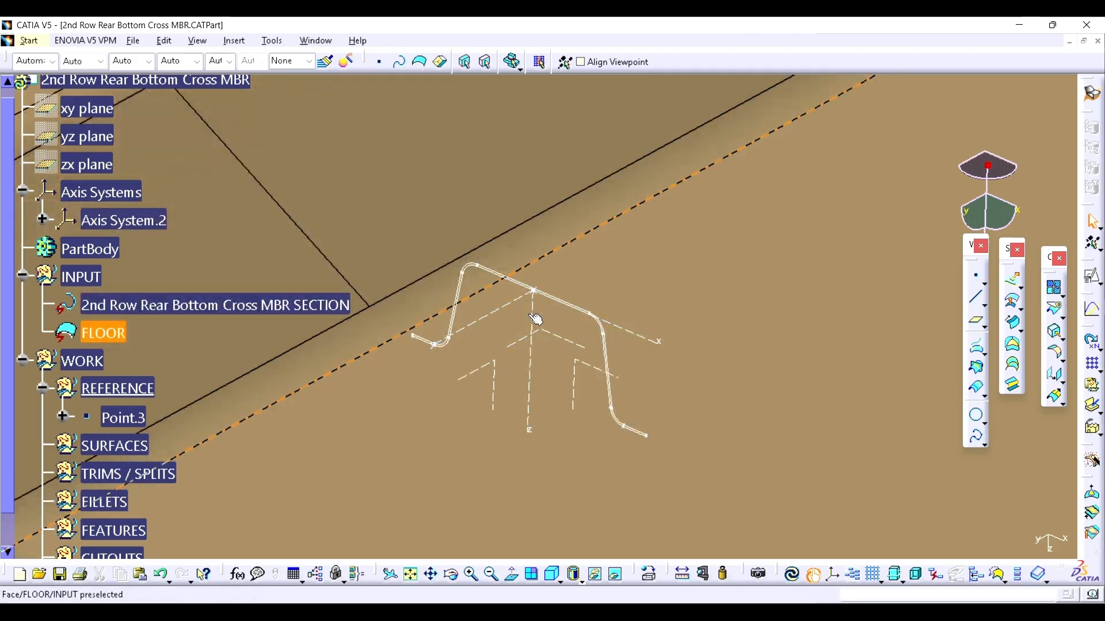
ctrl+middle_drag(533, 356, 533, 370)
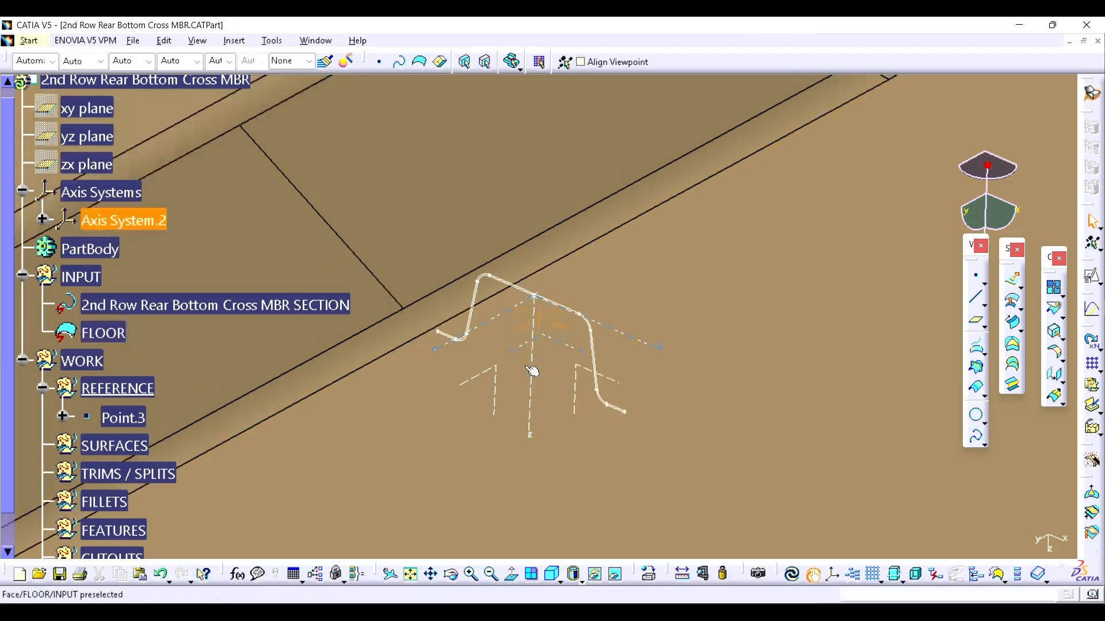
right_click(113, 446)
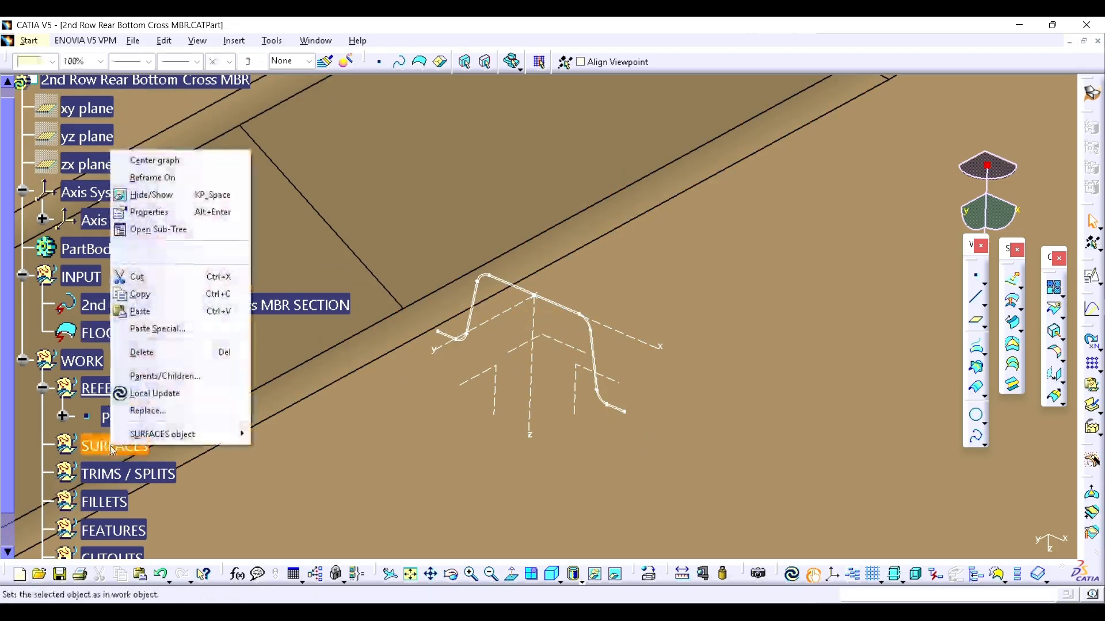
click(150, 254)
ctrl+middle_drag(365, 355, 313, 432)
middle_drag(249, 471, 324, 333)
click(254, 461)
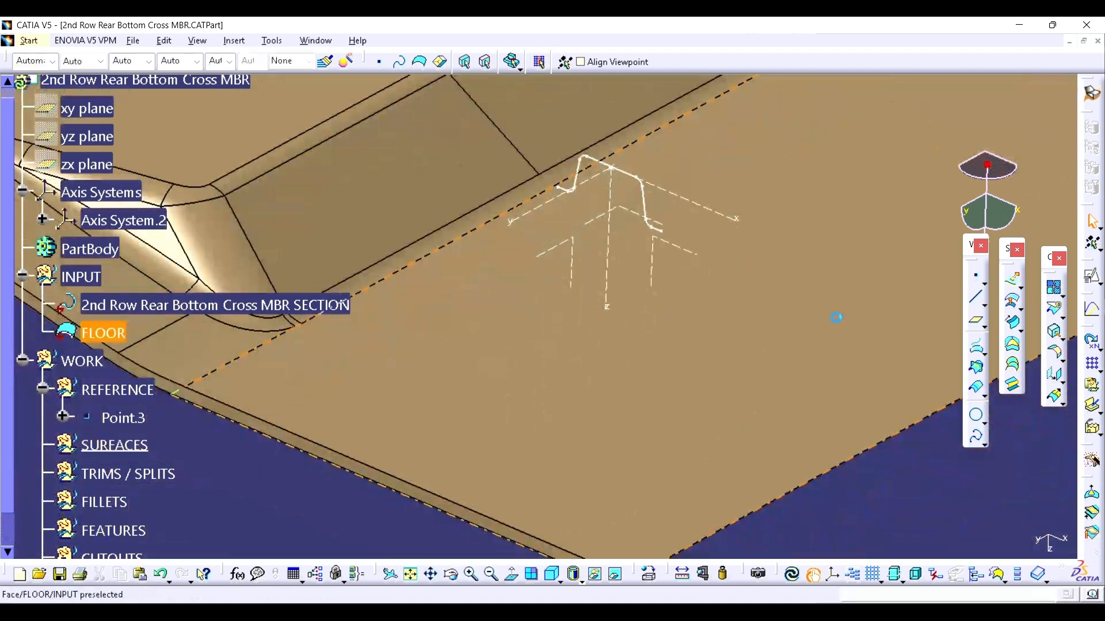
click(1055, 332)
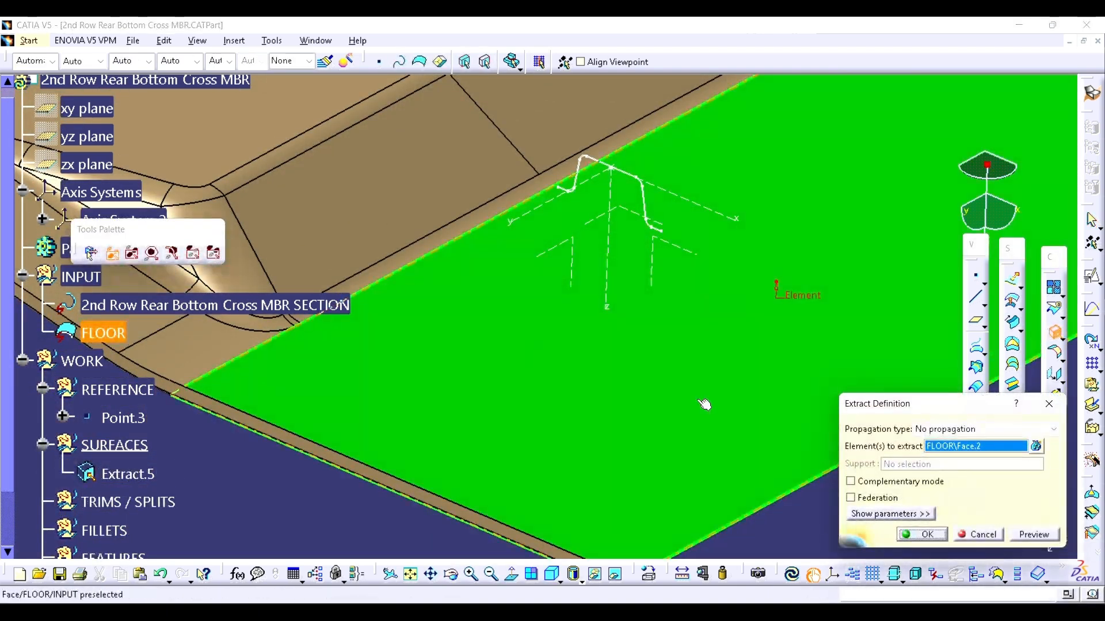
click(1041, 407)
- Measure the minimum distance and angle between the line of the section's end flange and the floor face
middle_drag(501, 357, 608, 389)
click(683, 574)
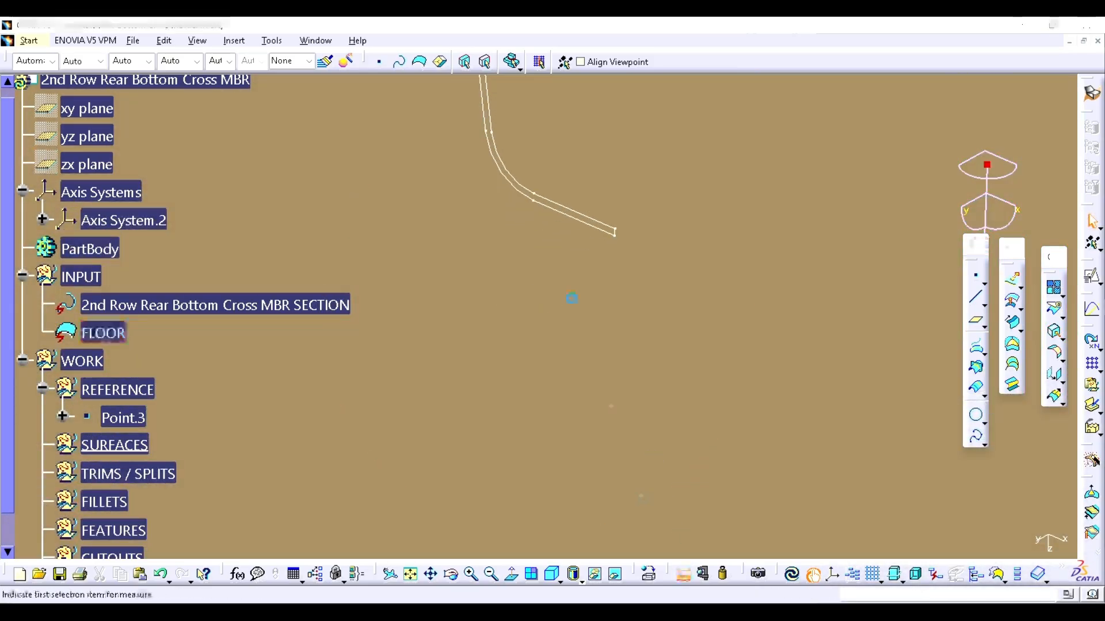
click(564, 217)
click(562, 248)
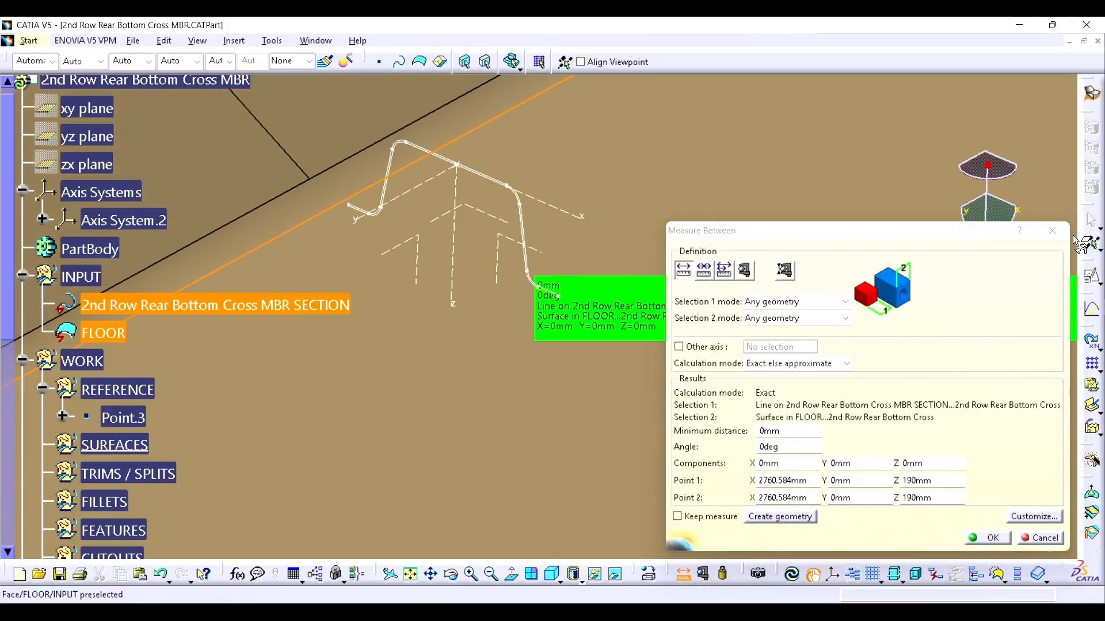
key(Escape)
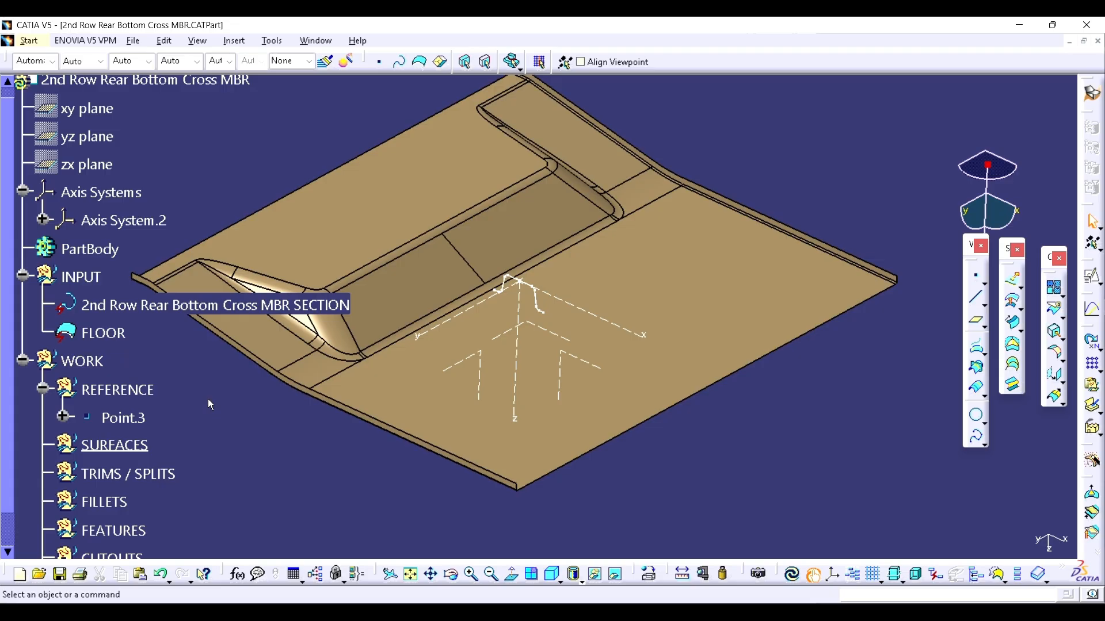
- Extract the large flat floor face beneath the section without propagation into the SURFACES set
click(1053, 331)
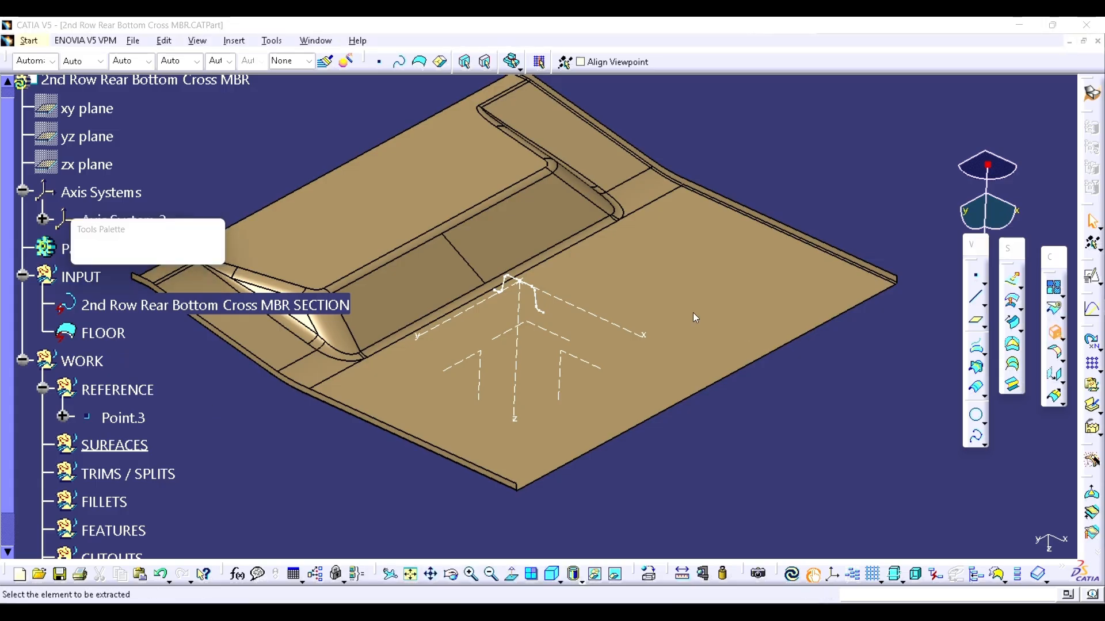
click(678, 299)
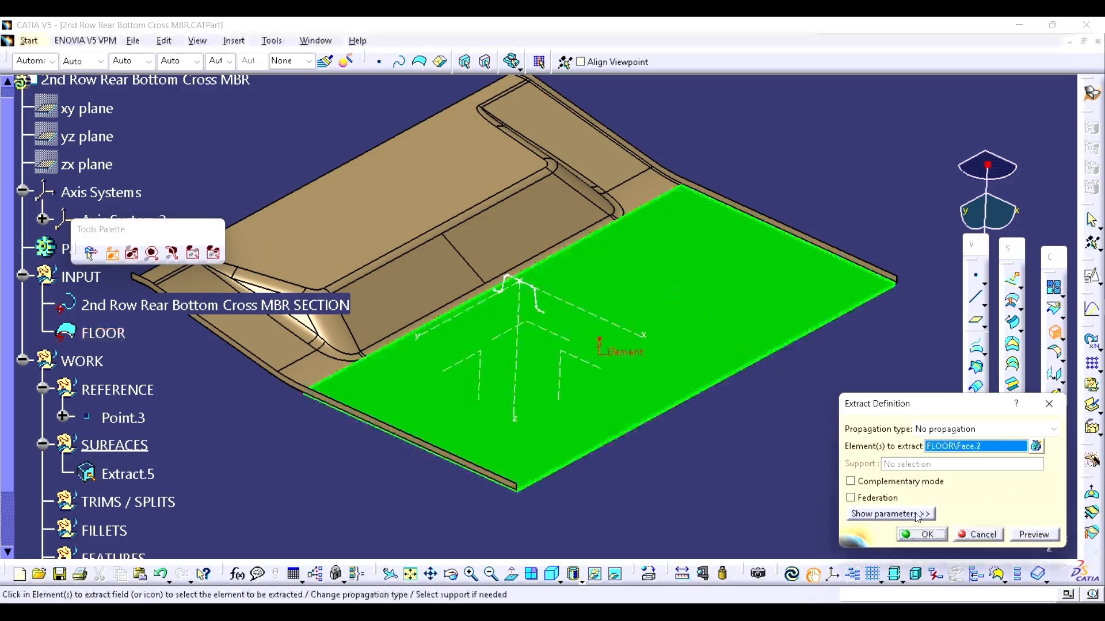
click(924, 534)
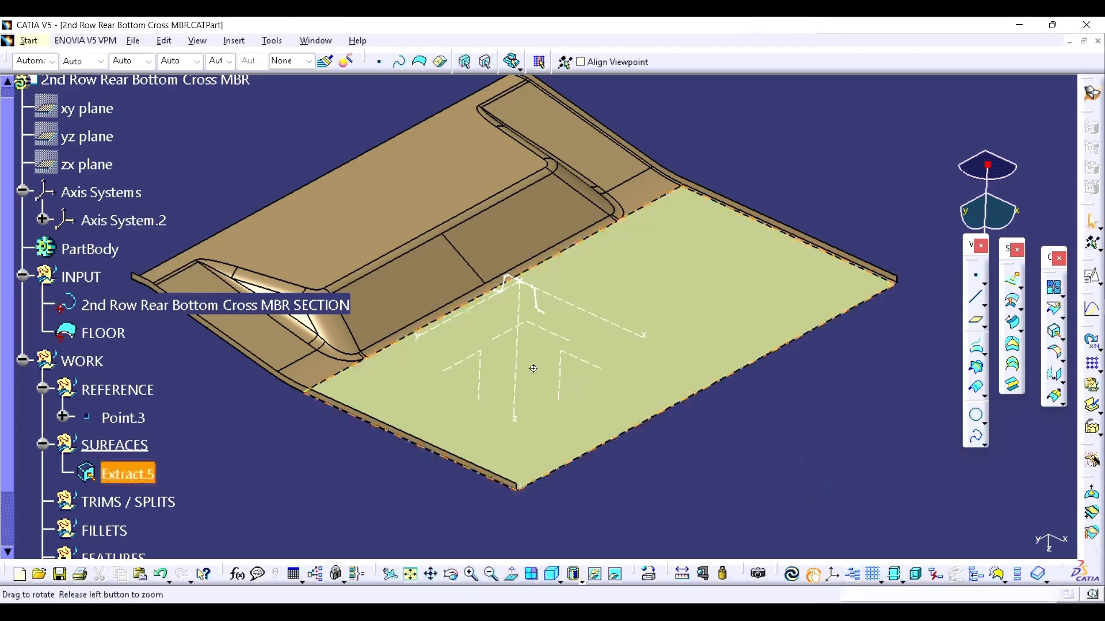
middle_drag(534, 368, 532, 340)
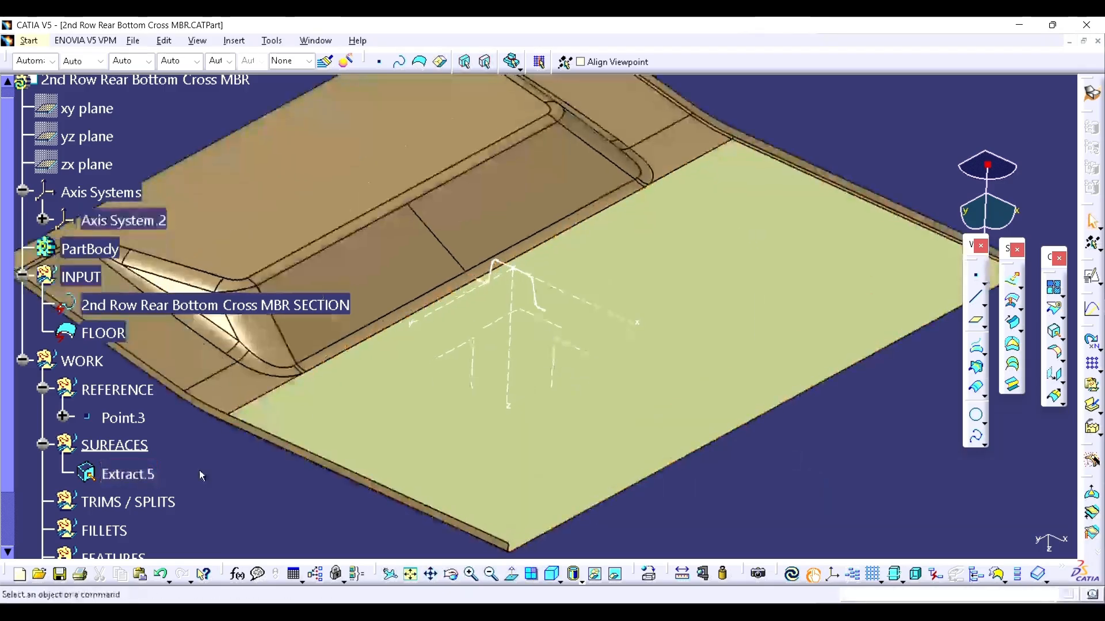
- Untrim the extracted floor face to restore its full base surface
click(147, 476)
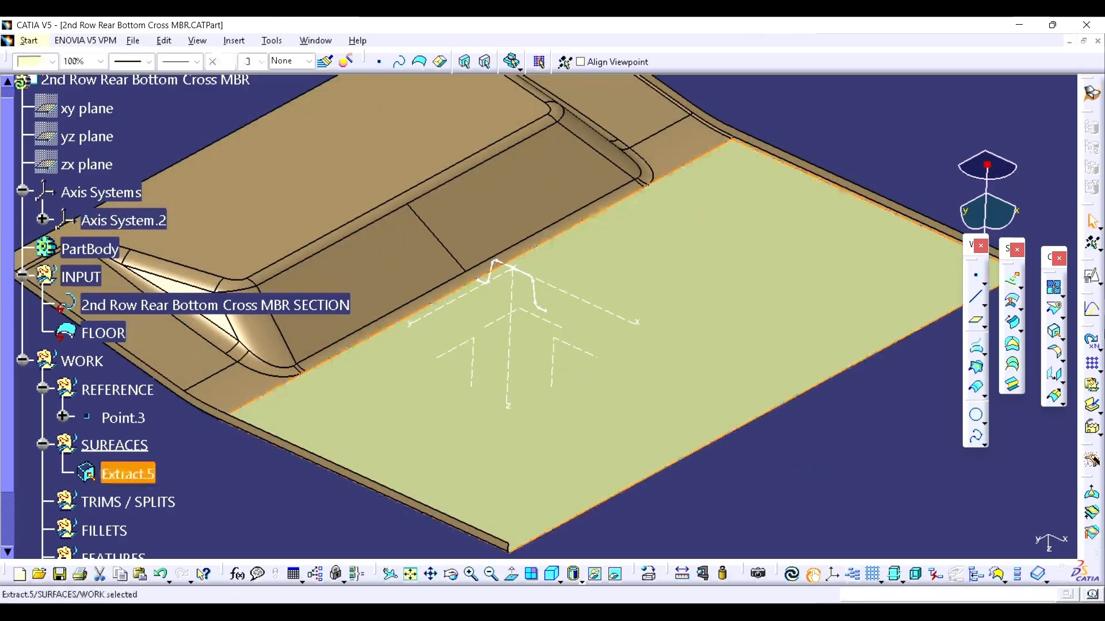
click(1063, 295)
click(1071, 304)
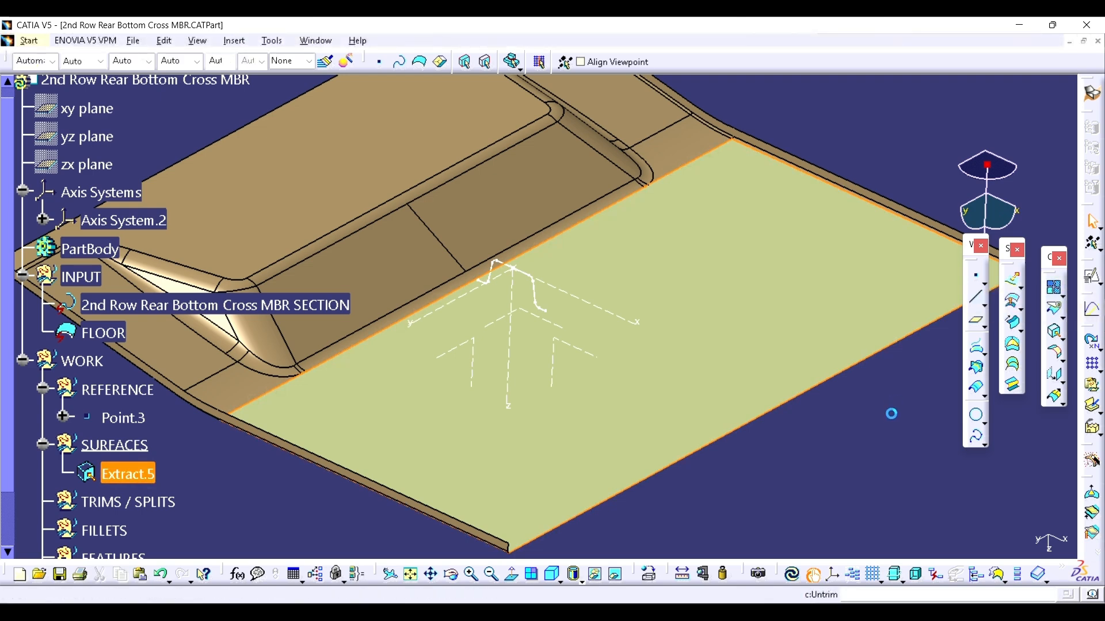
click(659, 351)
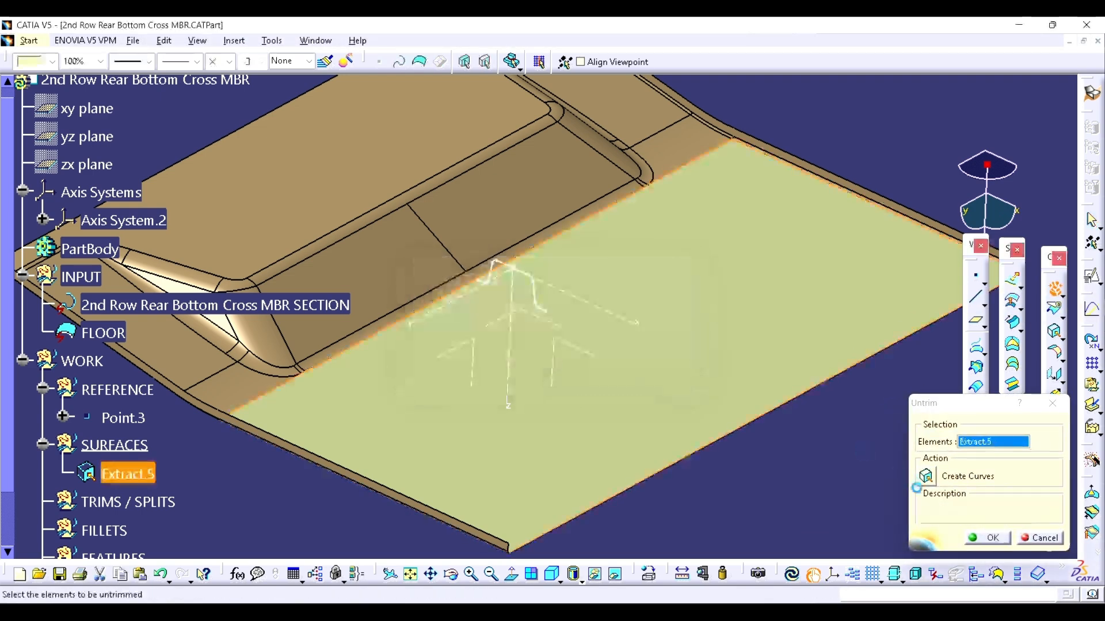
click(986, 538)
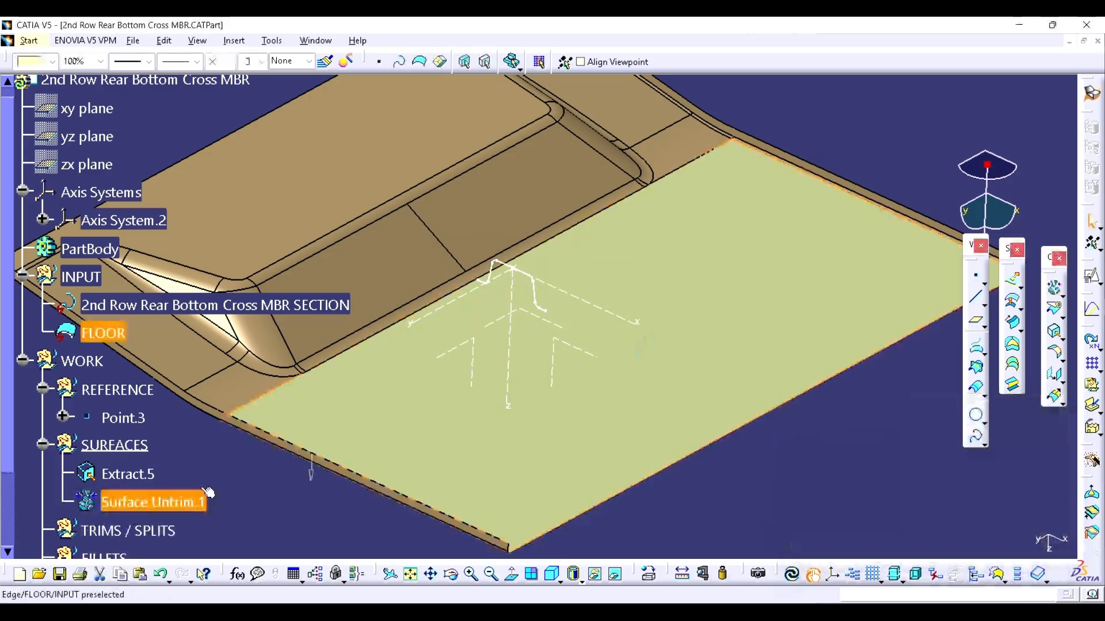
- Hide the extracted face and the FLOOR input surface
click(136, 478)
key(space)
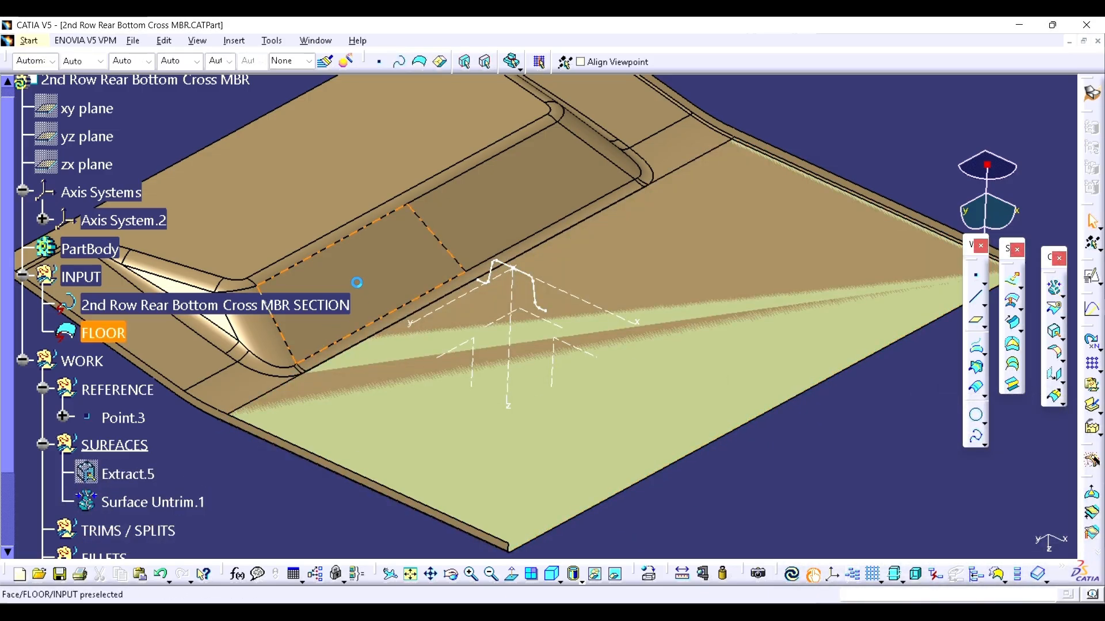
click(368, 287)
key(space)
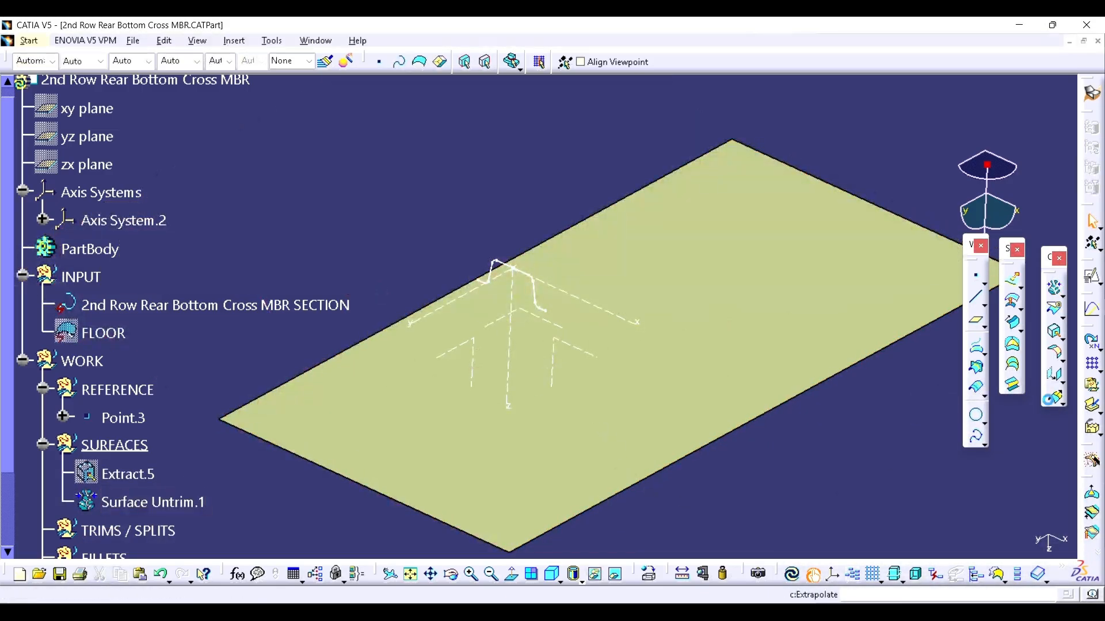
- Extrapolate the untrimmed surface's edges by 100 mm with Curvature continuity and Point continuity propagation, and show FLOOR again
click(568, 231)
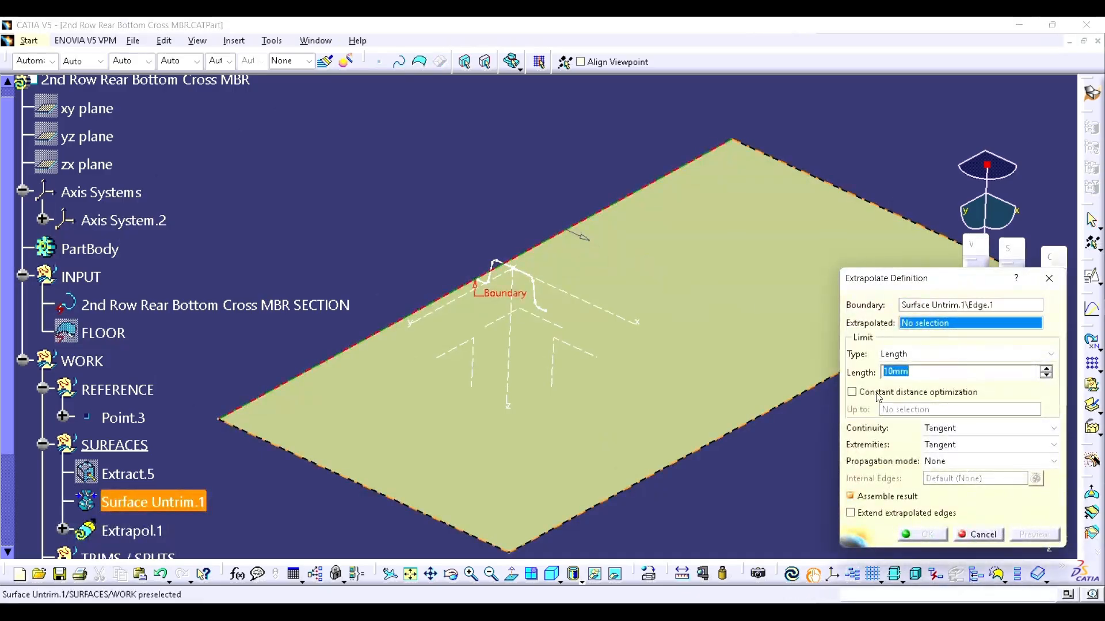
click(742, 290)
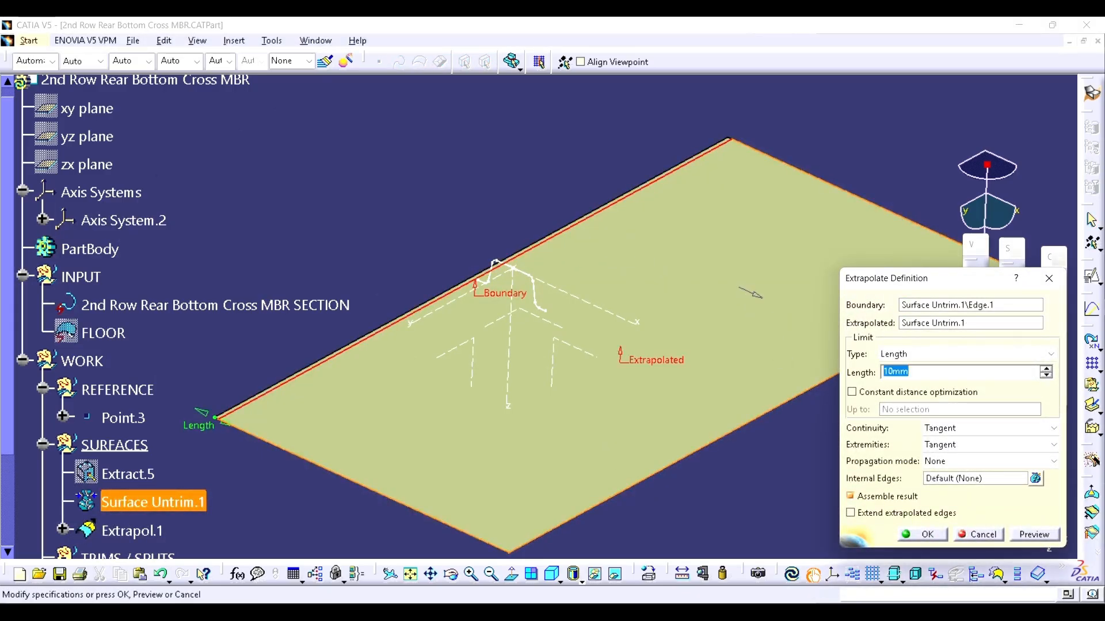
click(1000, 433)
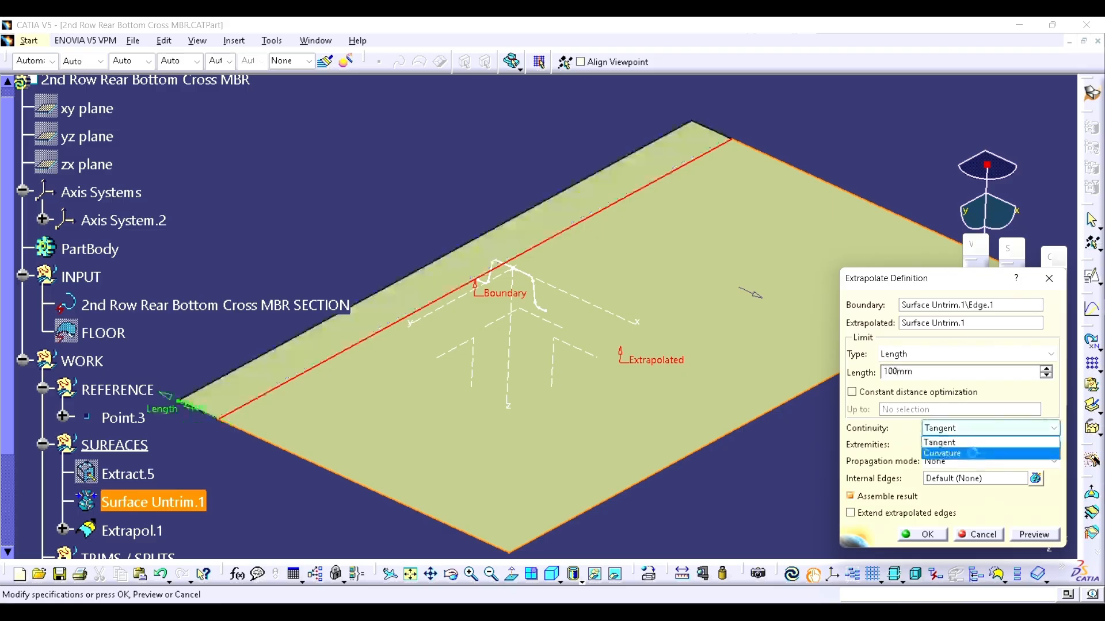
click(971, 454)
click(955, 479)
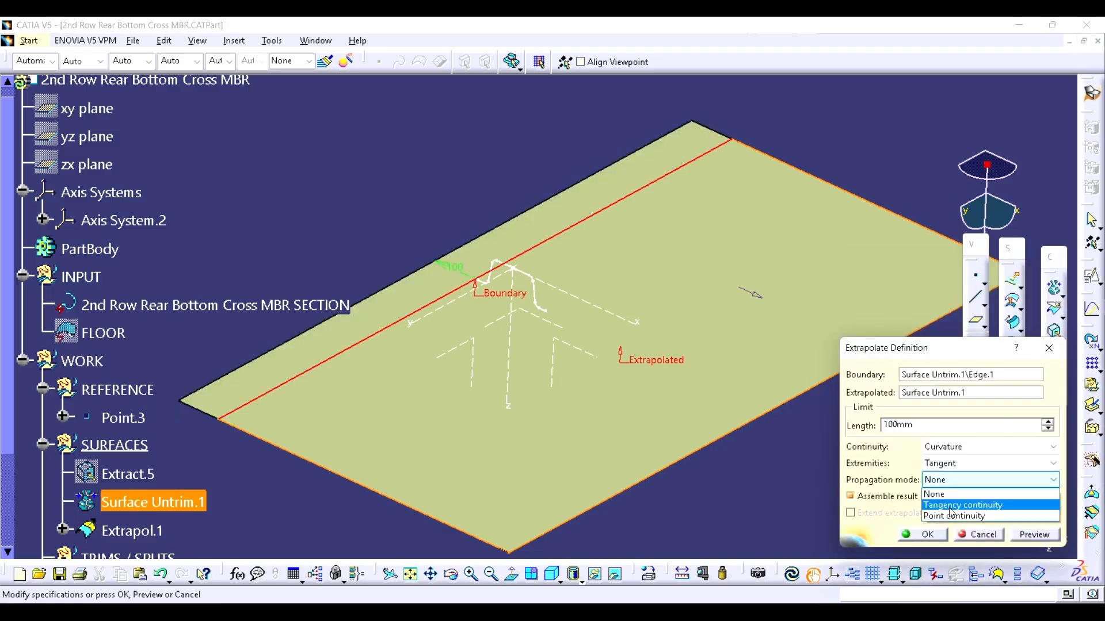
click(947, 514)
click(921, 534)
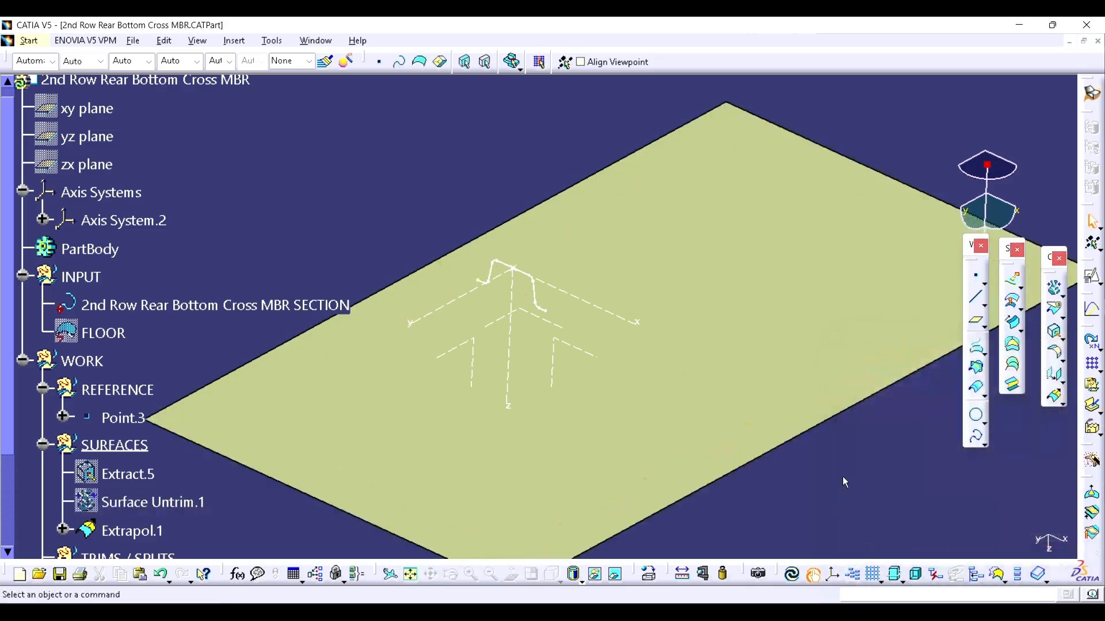
click(110, 337)
key(space)
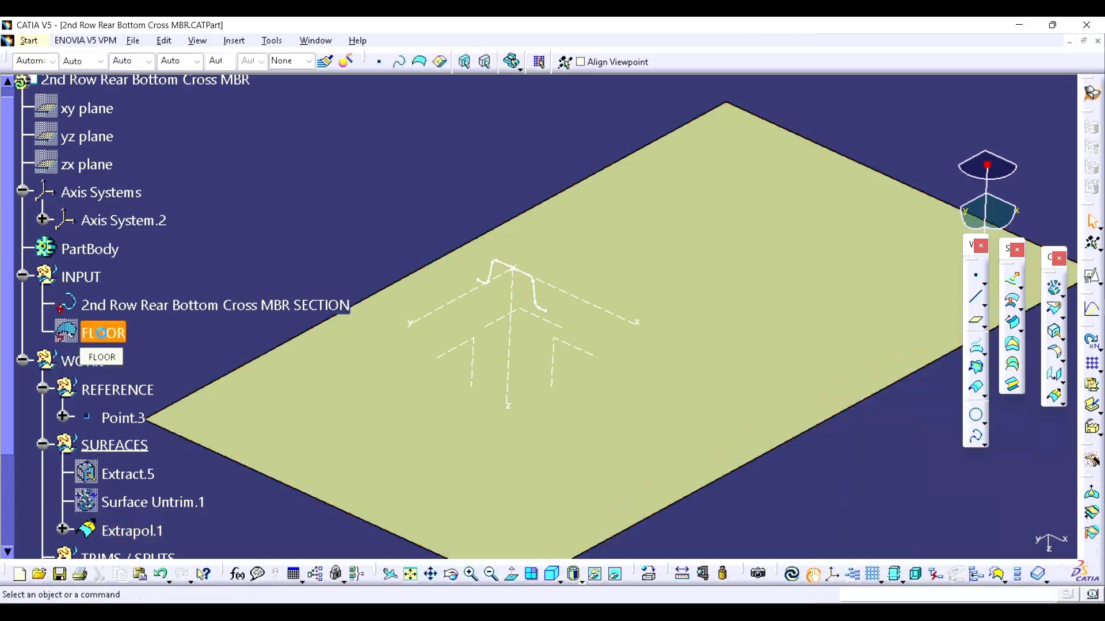
- Measure the material thickness on the short end line of the section's lower flange
mouse_move(496, 364)
middle_down()
mouse_move(518, 365)
mouse_move(524, 315)
mouse_move(560, 281)
mouse_move(558, 320)
mouse_move(601, 249)
mouse_move(540, 289)
mouse_move(536, 259)
middle_up()
click(686, 578)
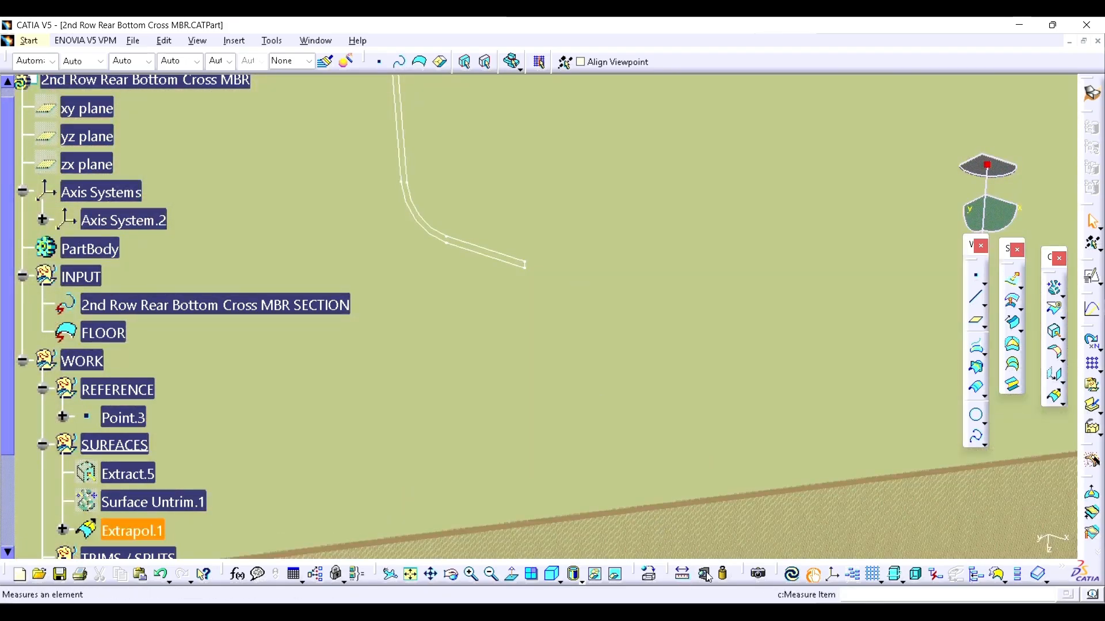
click(706, 575)
middle_drag(523, 431, 551, 314)
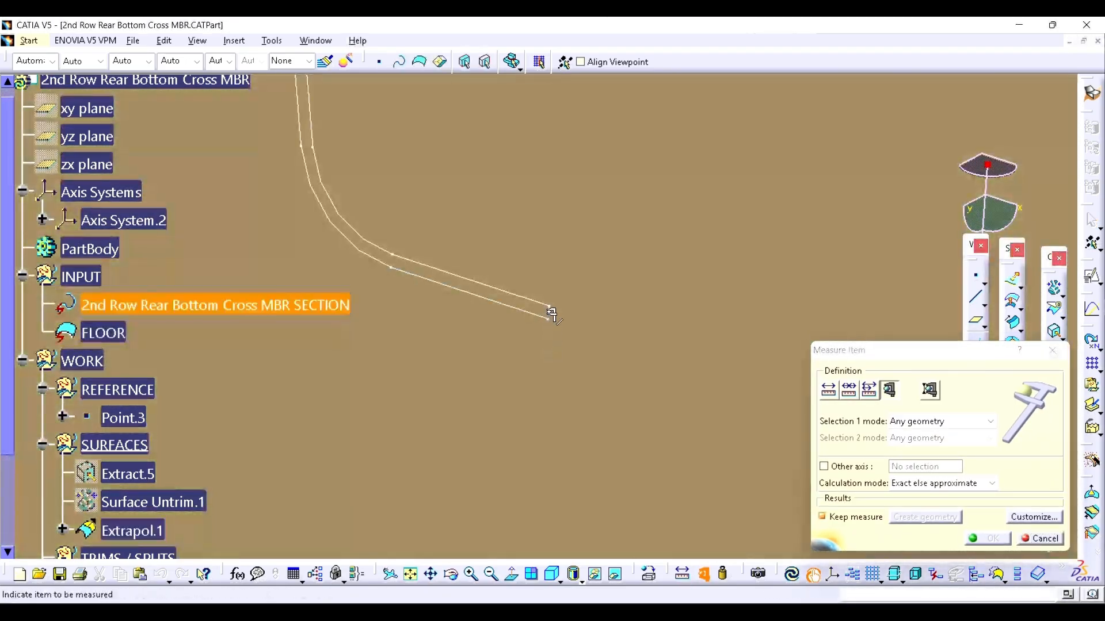
click(550, 316)
middle_drag(548, 387, 550, 461)
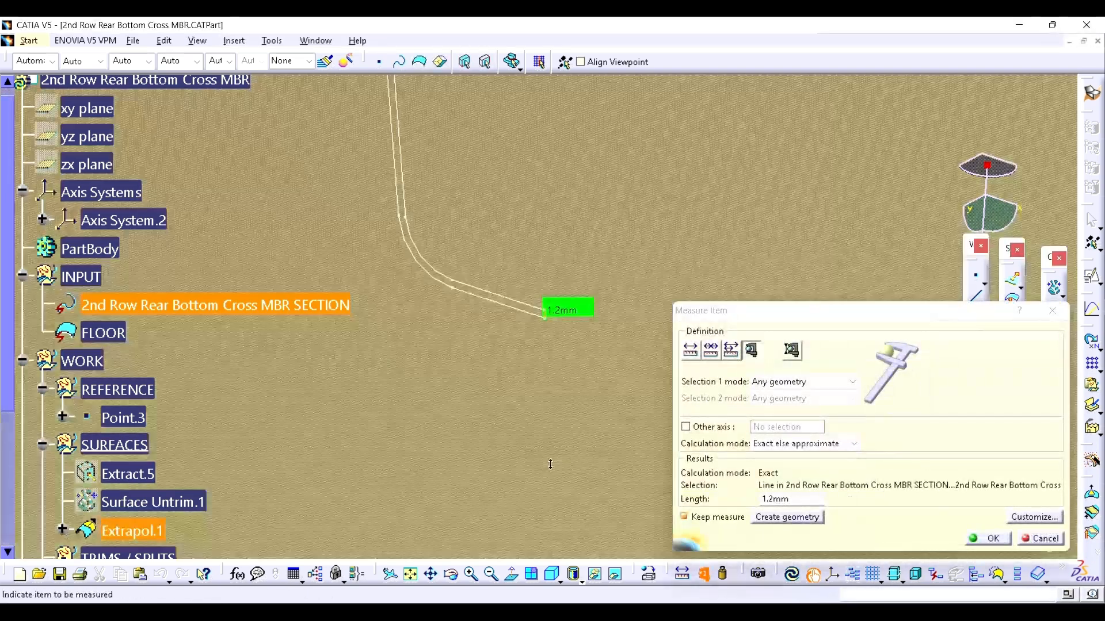
click(1052, 310)
- Measure the distance between the section's top line and the extrapolated floor surface
mouse_move(619, 278)
middle_down()
mouse_move(573, 257)
mouse_move(567, 333)
mouse_move(644, 288)
mouse_move(575, 330)
mouse_move(619, 296)
middle_up()
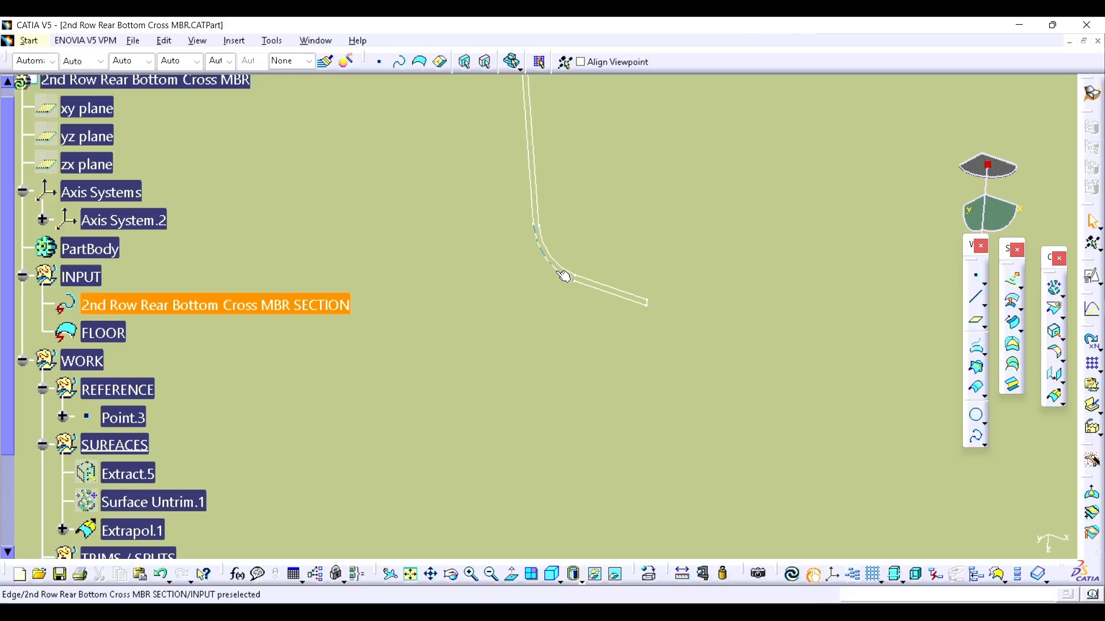
middle_drag(556, 271, 545, 236)
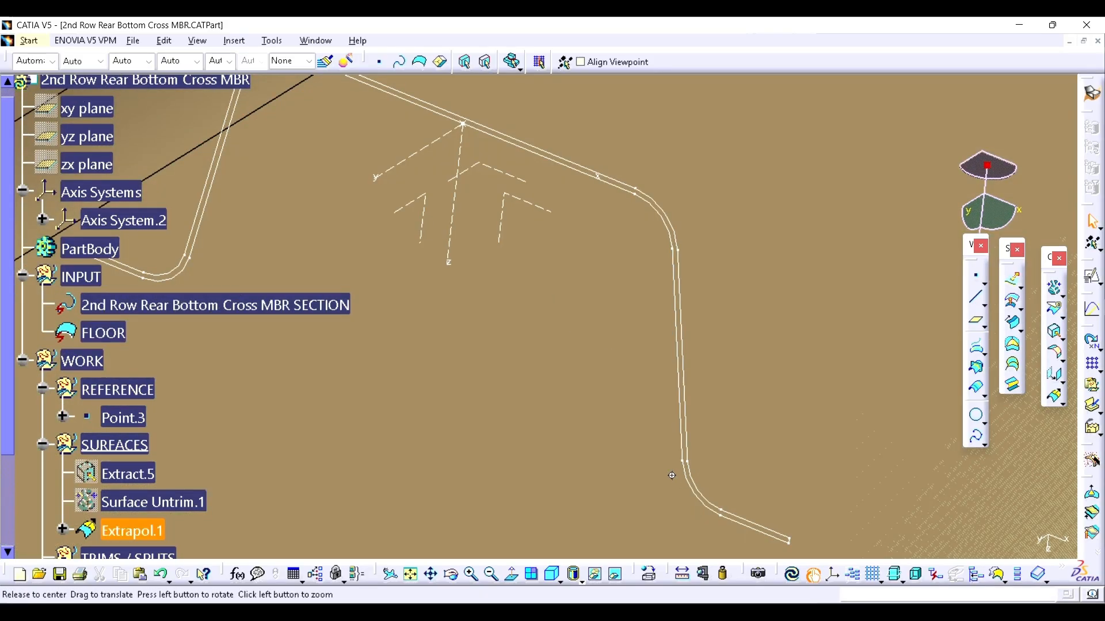
middle_drag(671, 476, 556, 468)
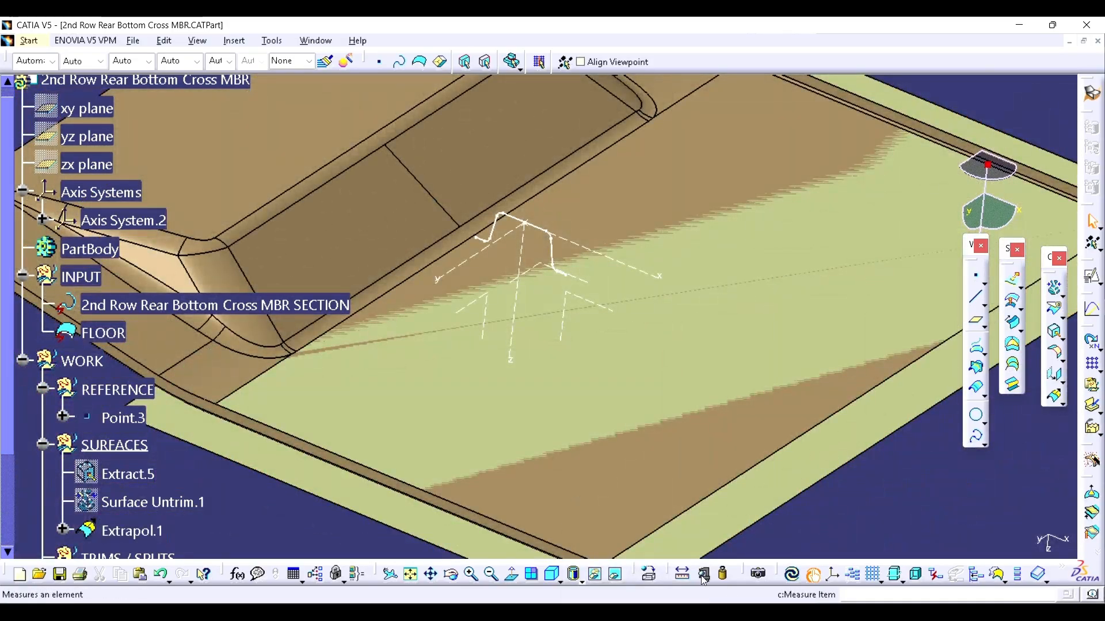
click(682, 574)
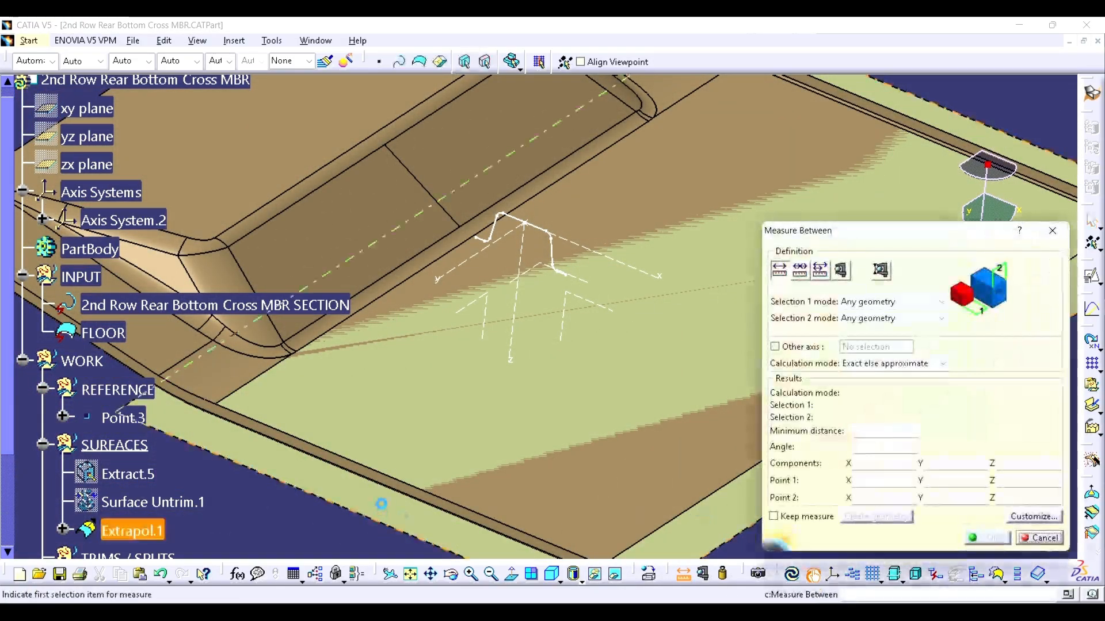
middle_drag(447, 397, 539, 251)
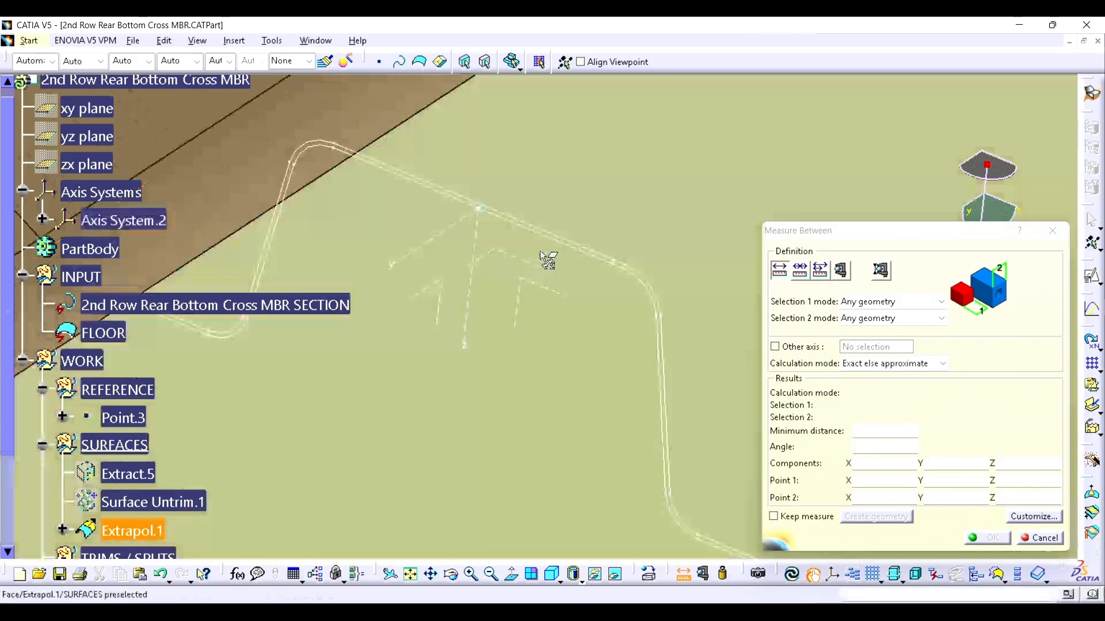
click(555, 249)
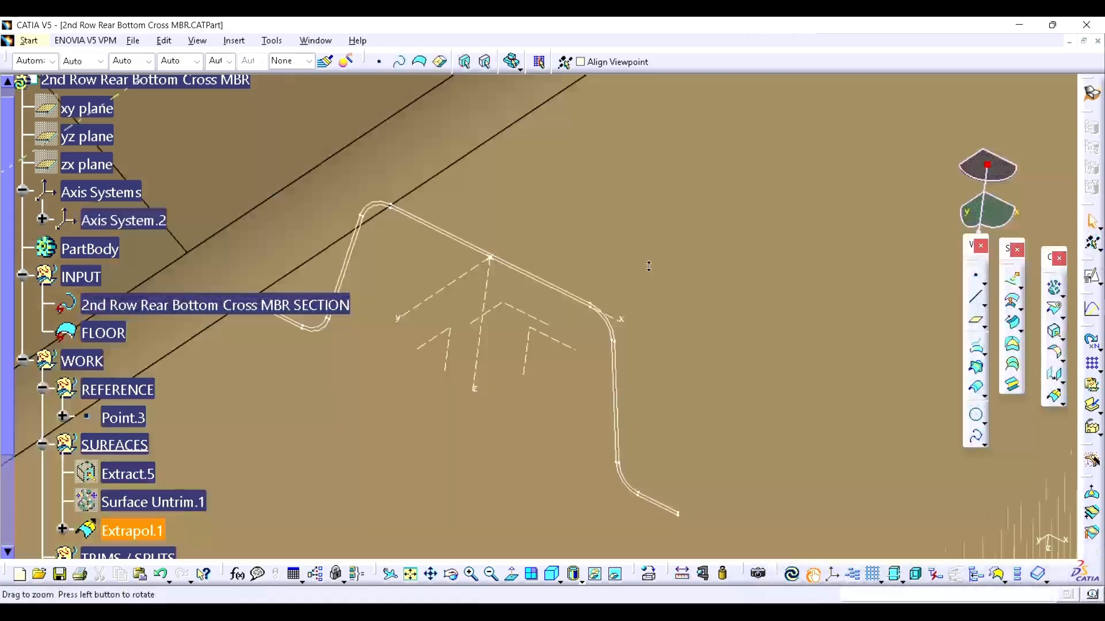
- Offset the extrapolated floor surface by 60 mm in the reversed direction, towards the section's top line
middle_drag(649, 266, 799, 394)
click(1010, 299)
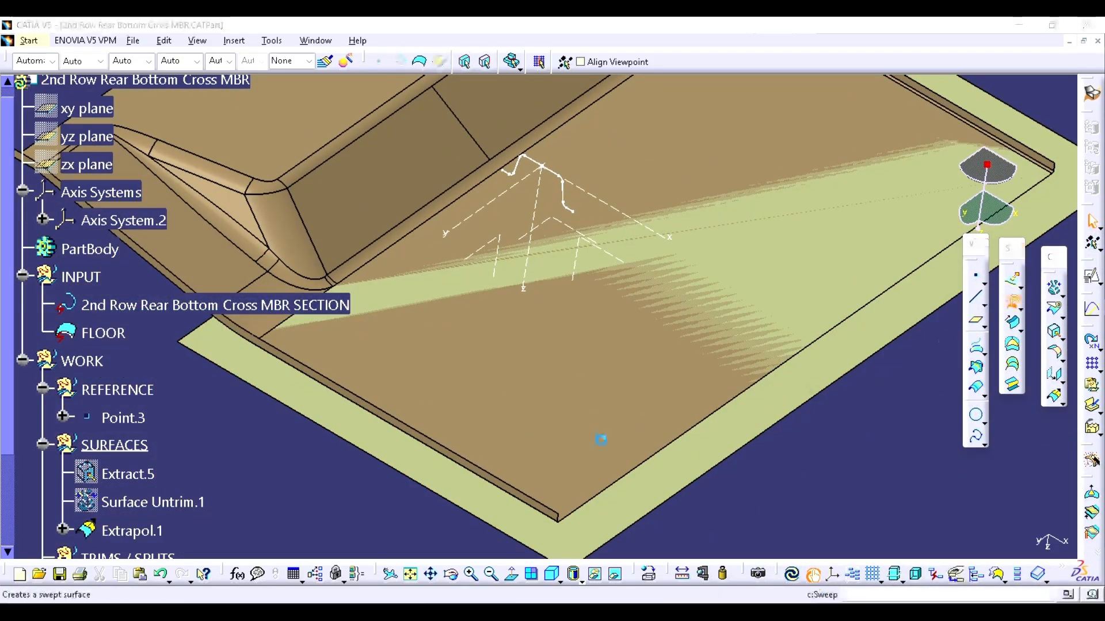
click(569, 356)
middle_drag(569, 356, 617, 328)
click(884, 472)
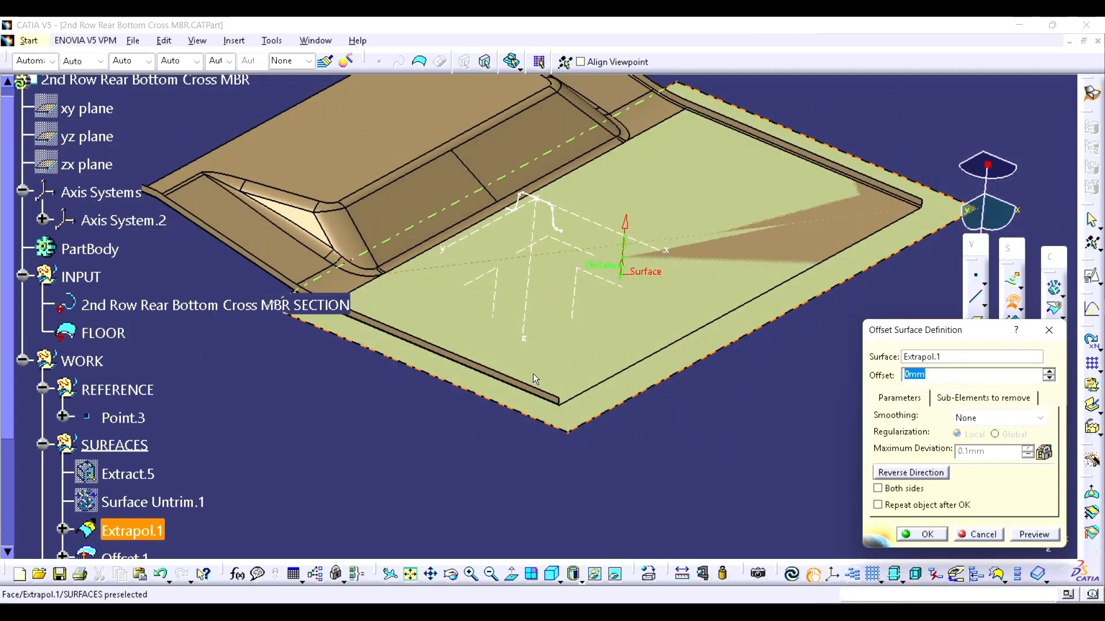
text(60)
key(Return)
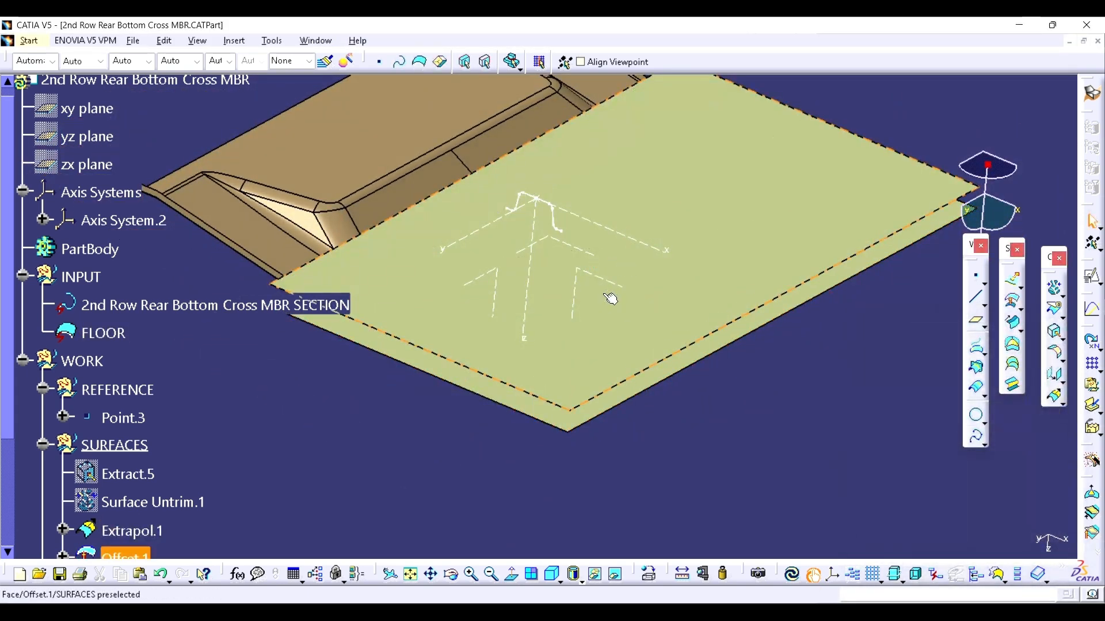
- Measure the minimum distance and angle between the section's top line and the offset surface
middle_drag(609, 298, 595, 502)
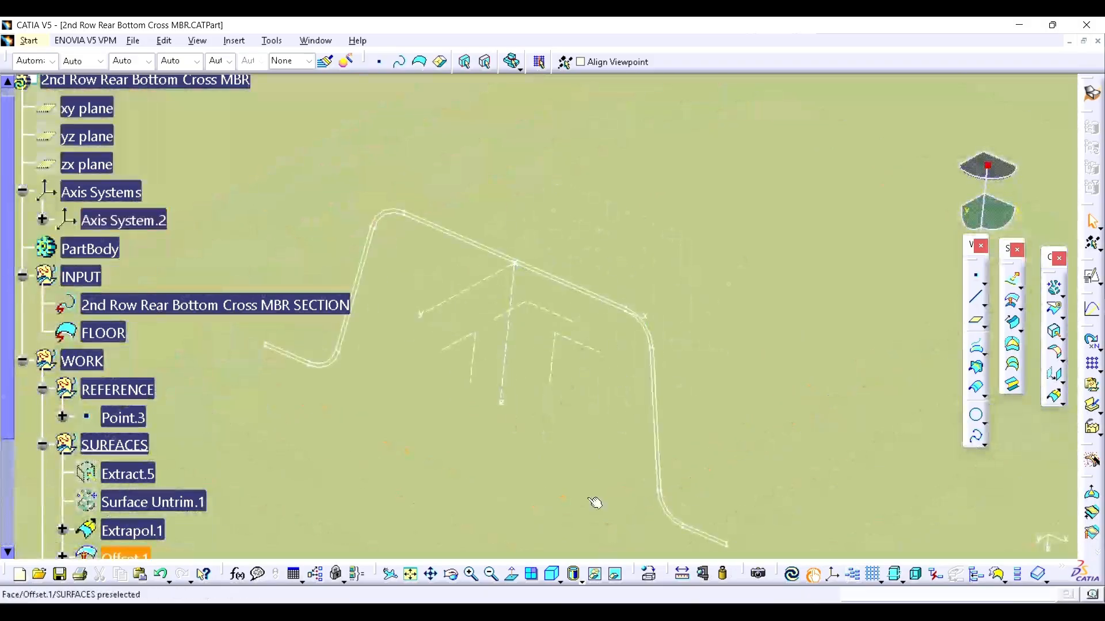
click(683, 576)
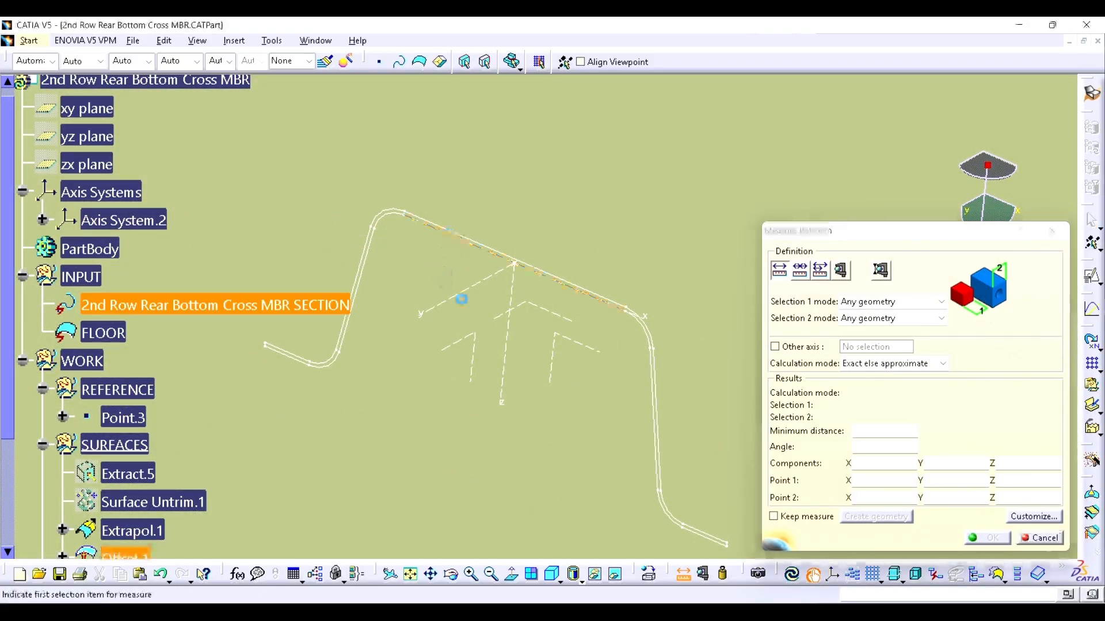
click(1053, 231)
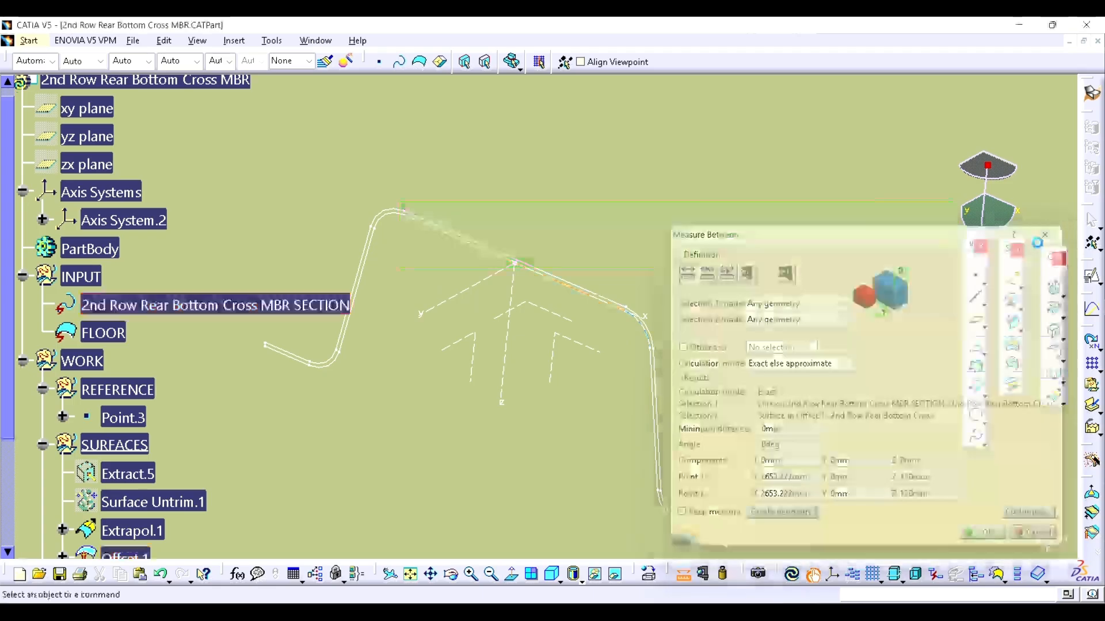
- Create a plane offset from Axis System.2's YZ plane, towards the bend between the section's top line and its longer side wall
middle_drag(535, 279, 648, 309)
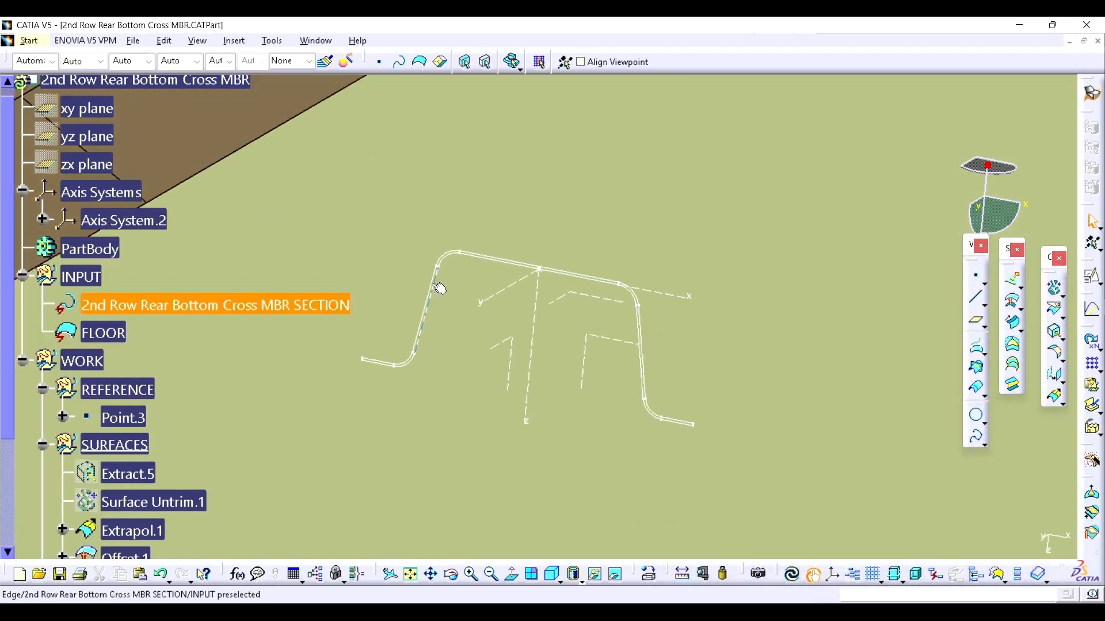
middle_drag(446, 288, 518, 309)
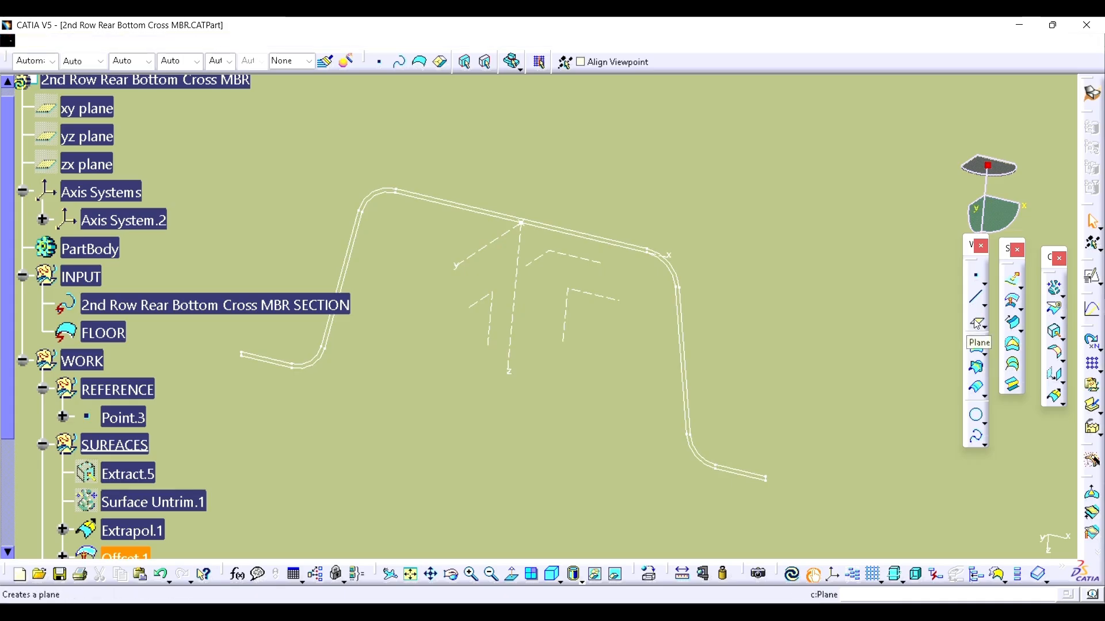
click(976, 324)
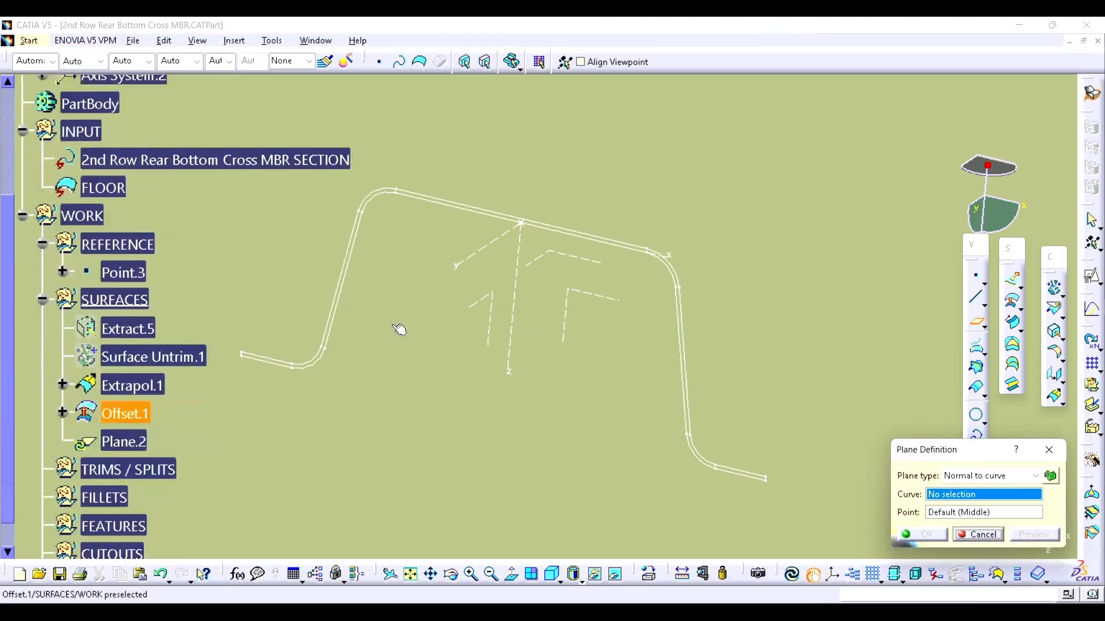
click(954, 476)
click(969, 488)
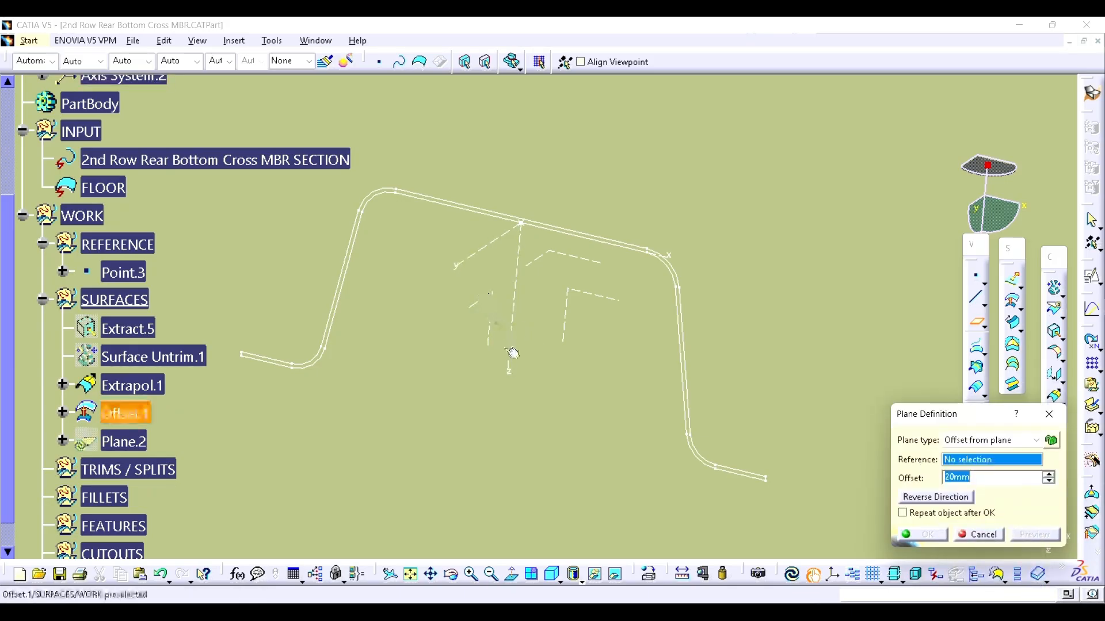
click(493, 301)
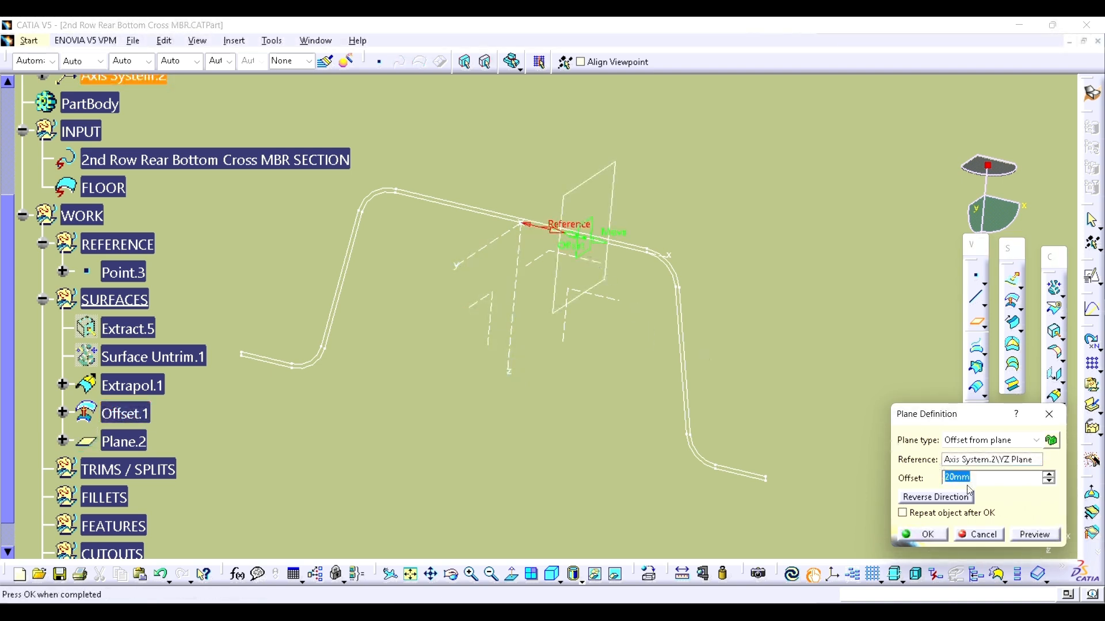
key(Return)
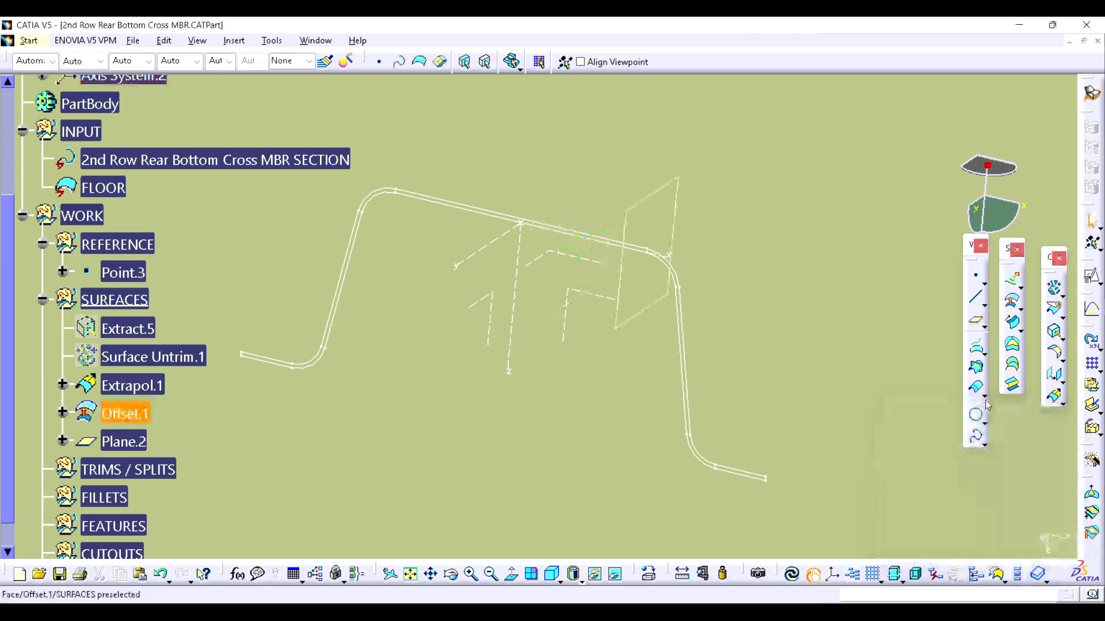
- Intersect the offset floor surface with the new offset plane to create a guide curve
click(980, 369)
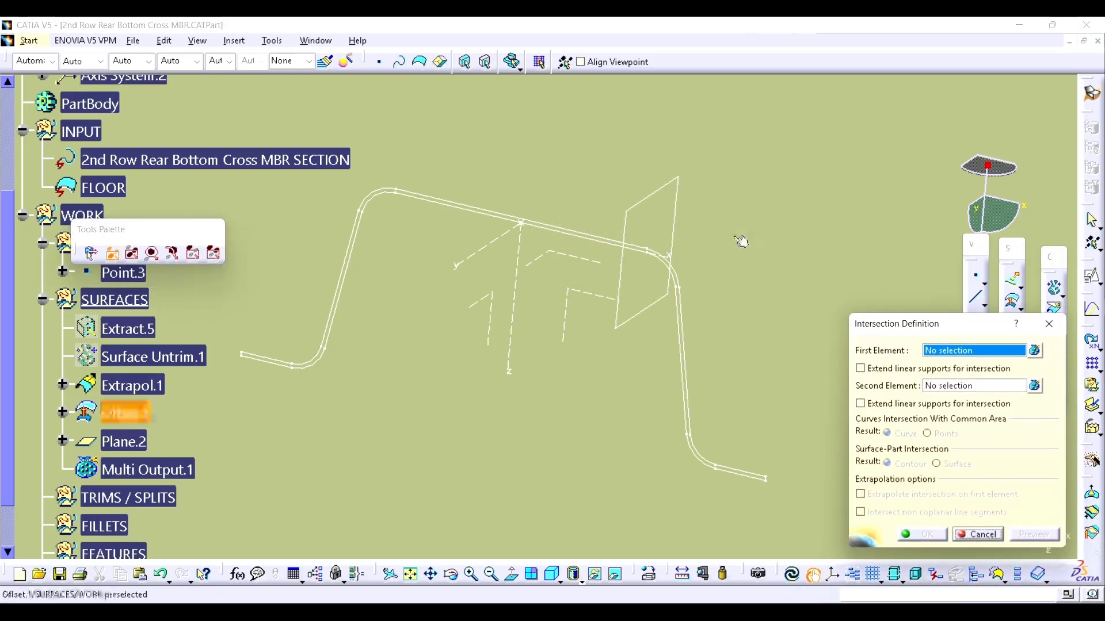
click(682, 205)
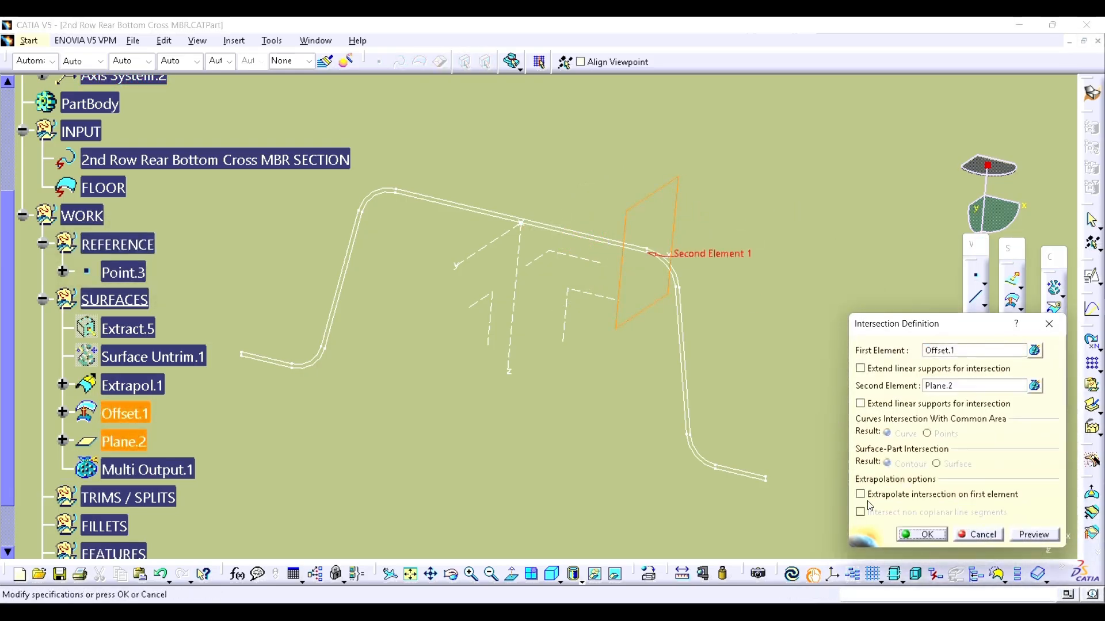
click(919, 536)
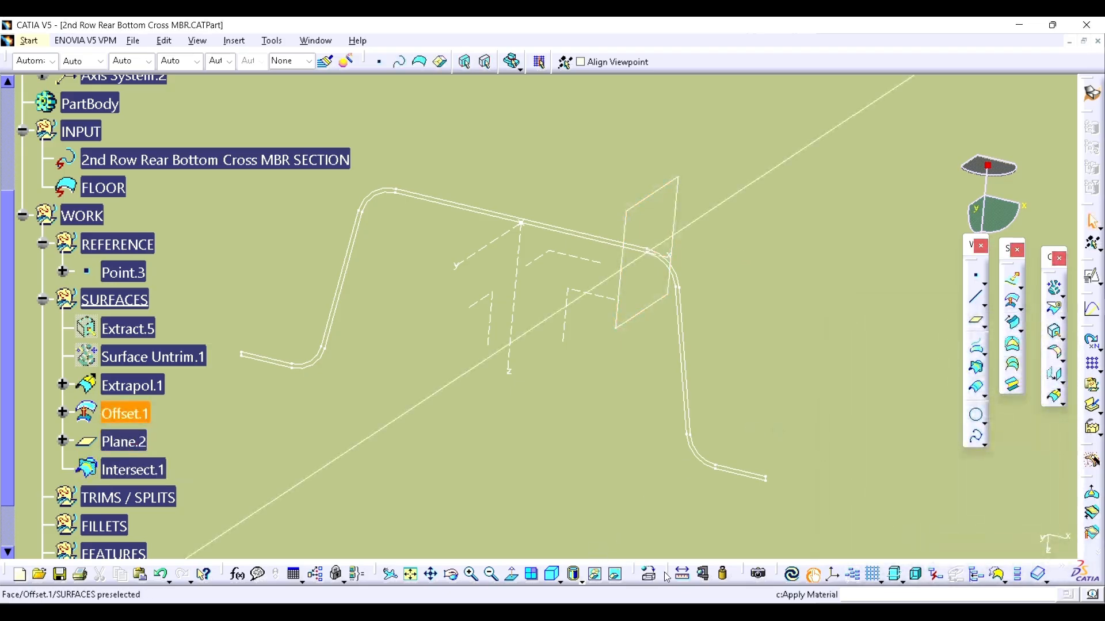
- Measure the angle between the section's top line and its longer side wall line
click(682, 578)
click(633, 251)
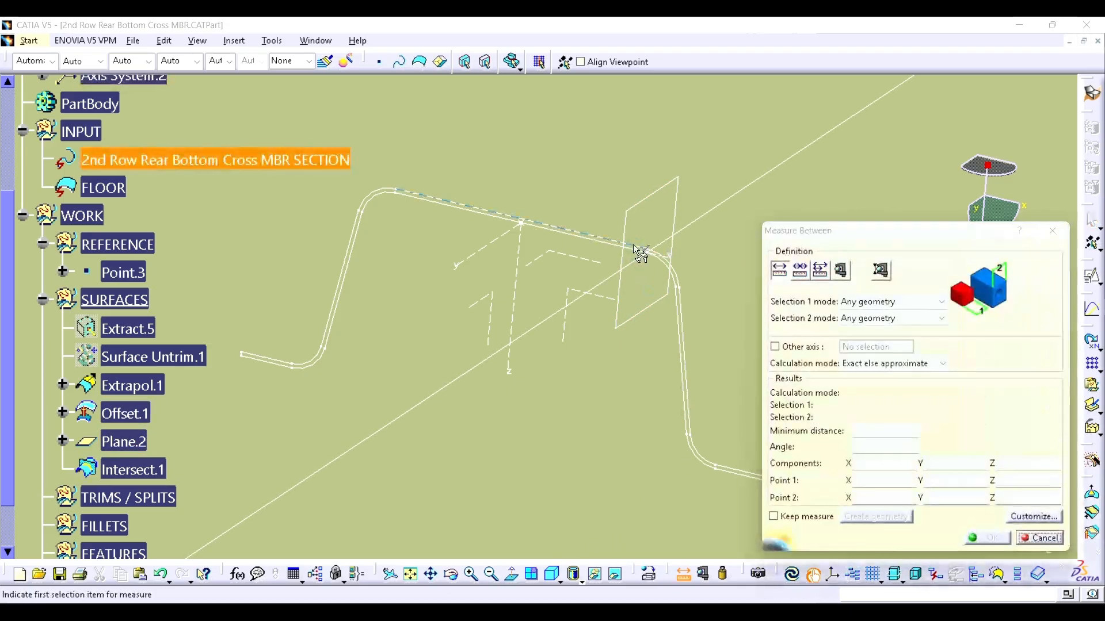
click(686, 380)
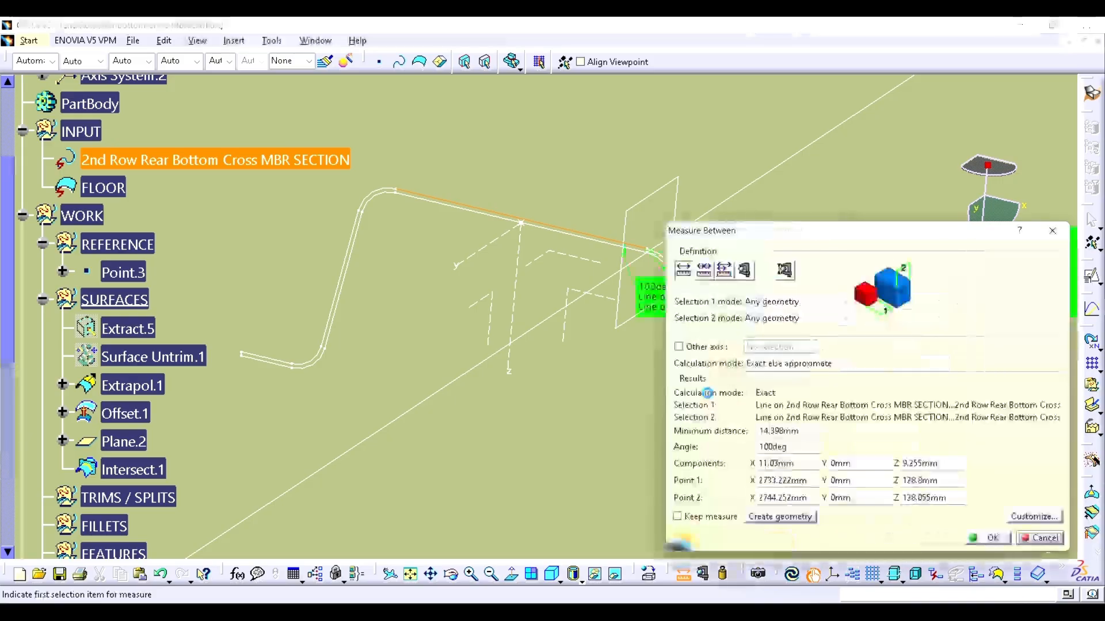
middle_drag(622, 385, 470, 410)
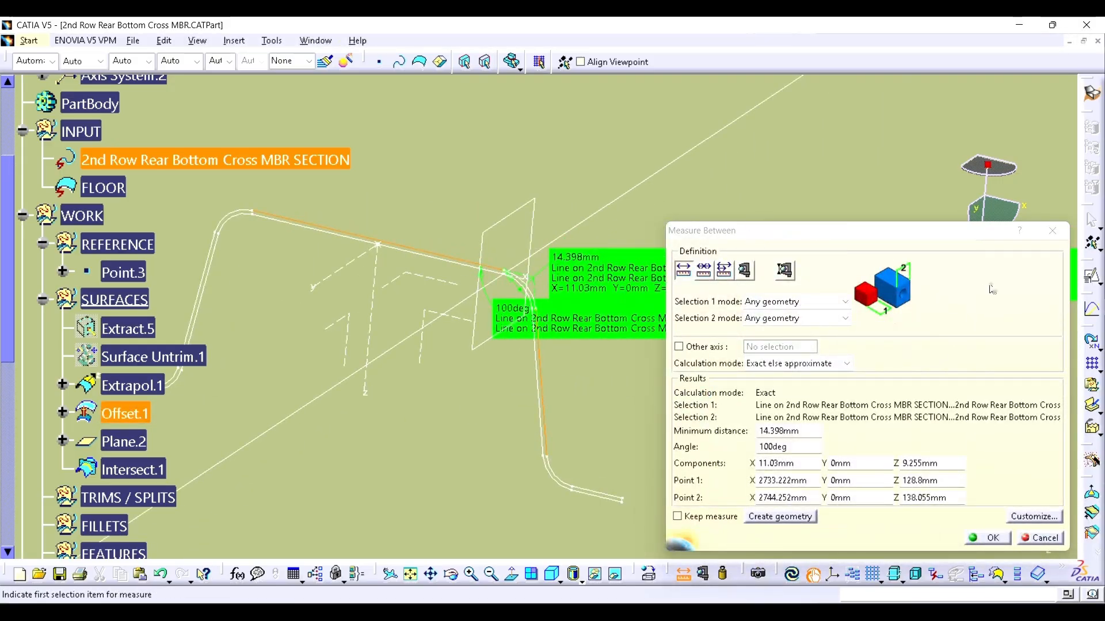
double_click(794, 446)
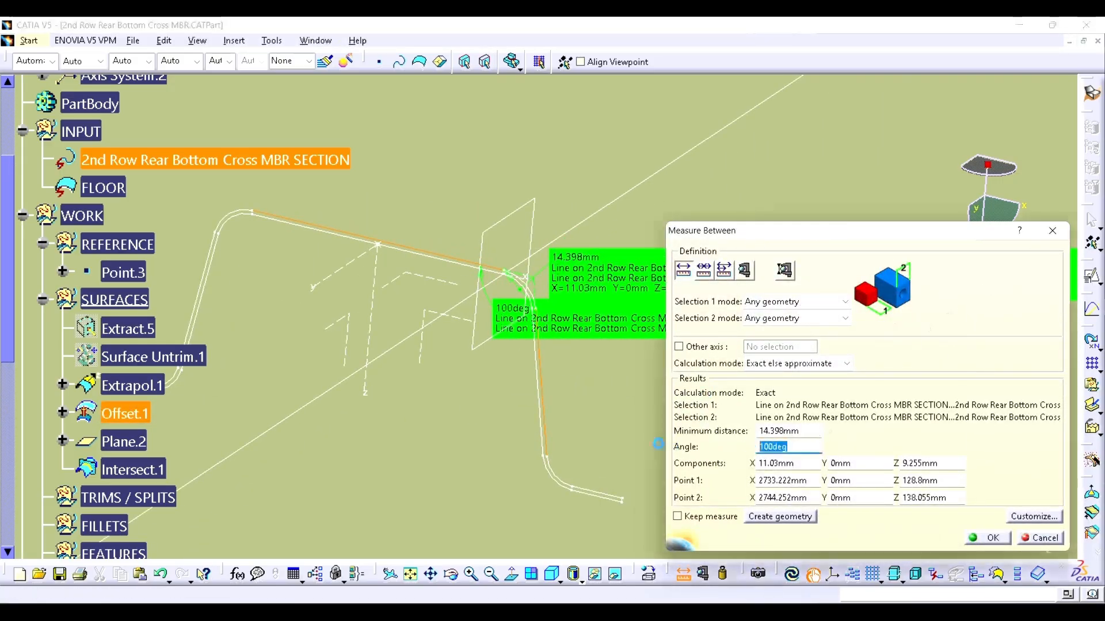
click(1055, 231)
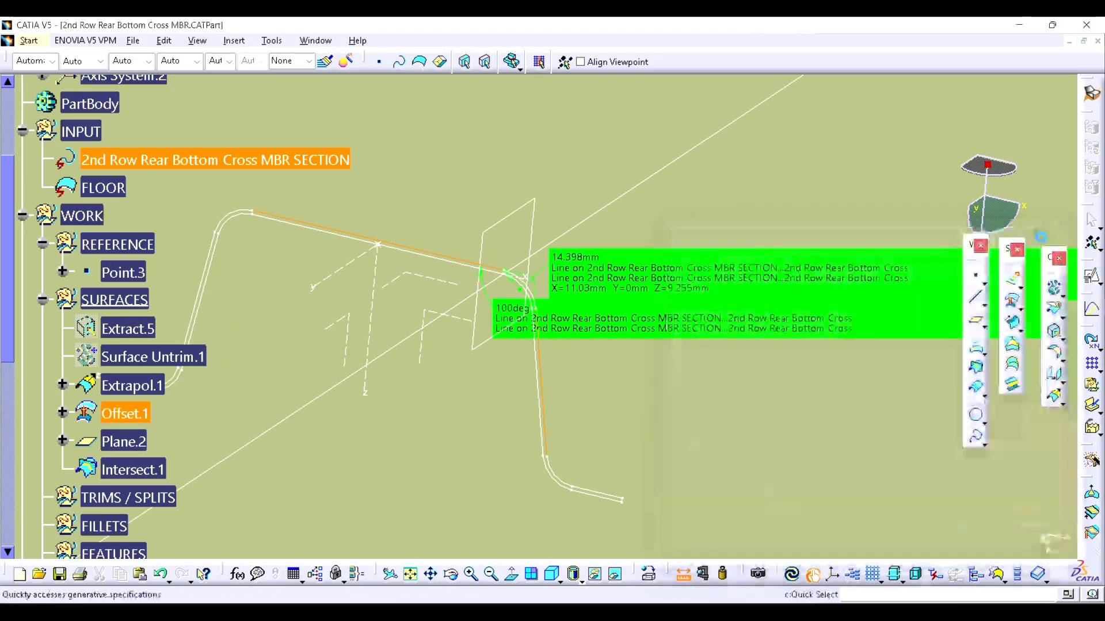
- Set up a line-profile sweep with reference surface, using the intersection curve as guide and the offset floor surface as reference
click(1014, 326)
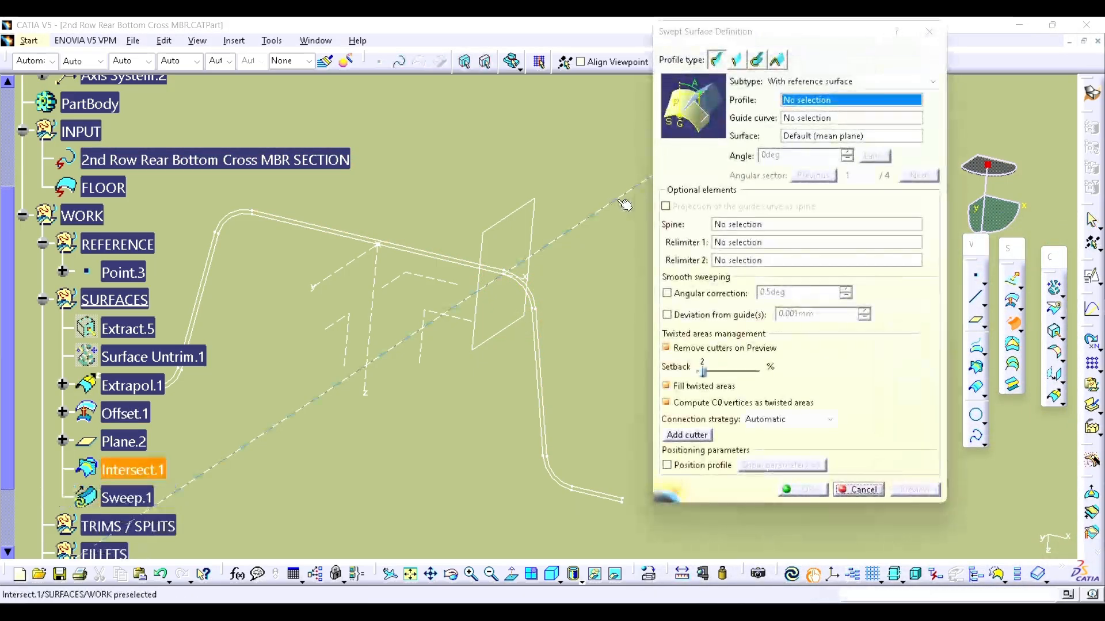
click(623, 196)
click(737, 60)
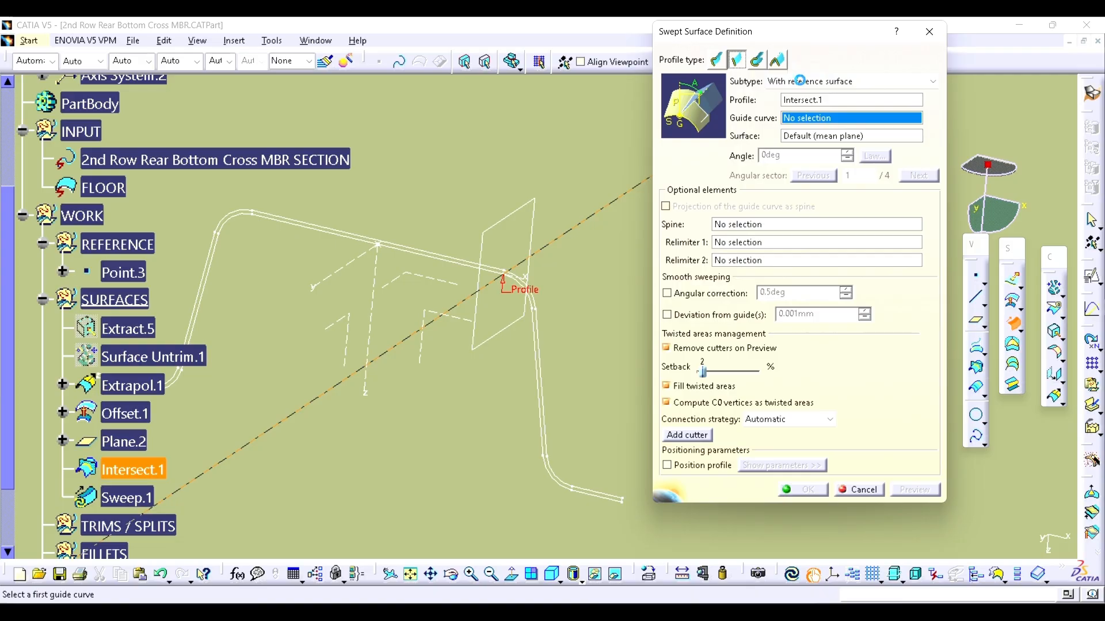
click(821, 115)
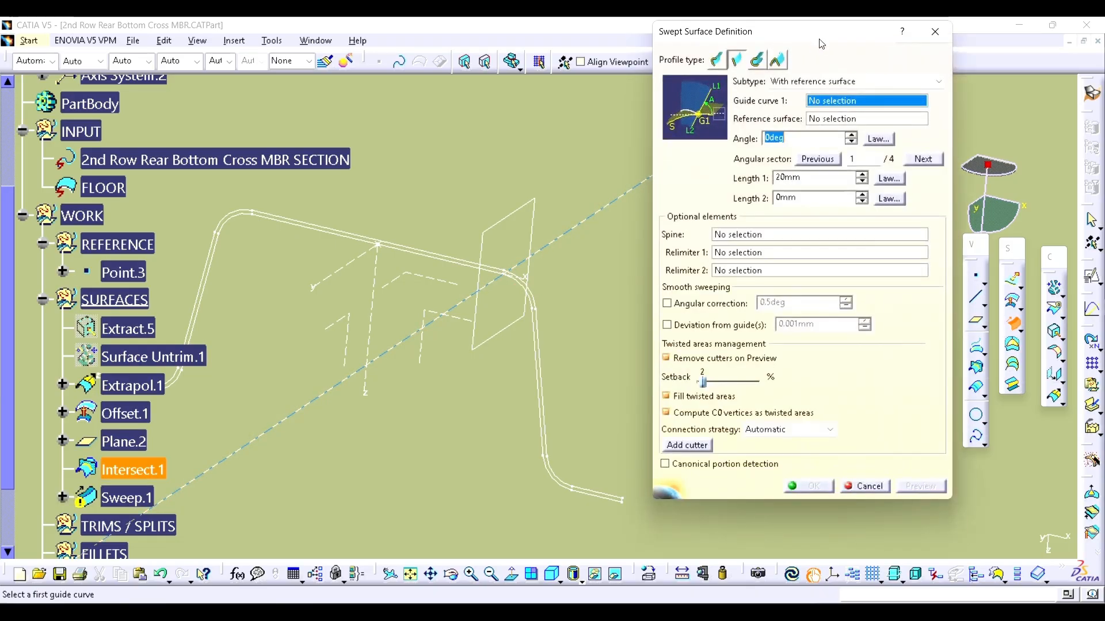
drag(824, 41, 877, 63)
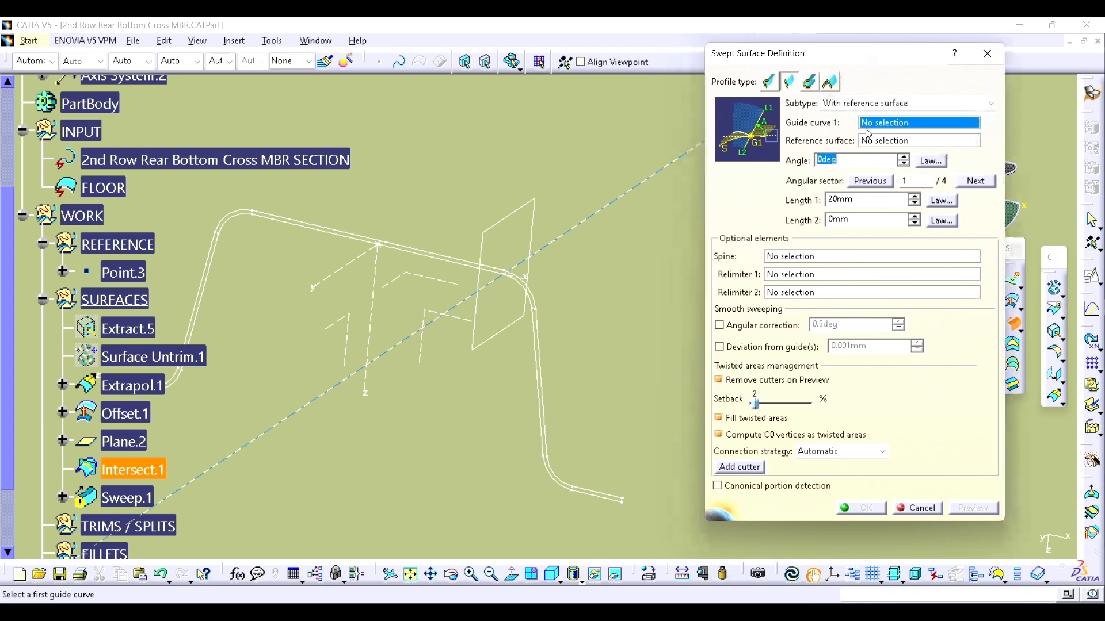
click(589, 216)
ctrl+middle_drag(587, 214, 575, 299)
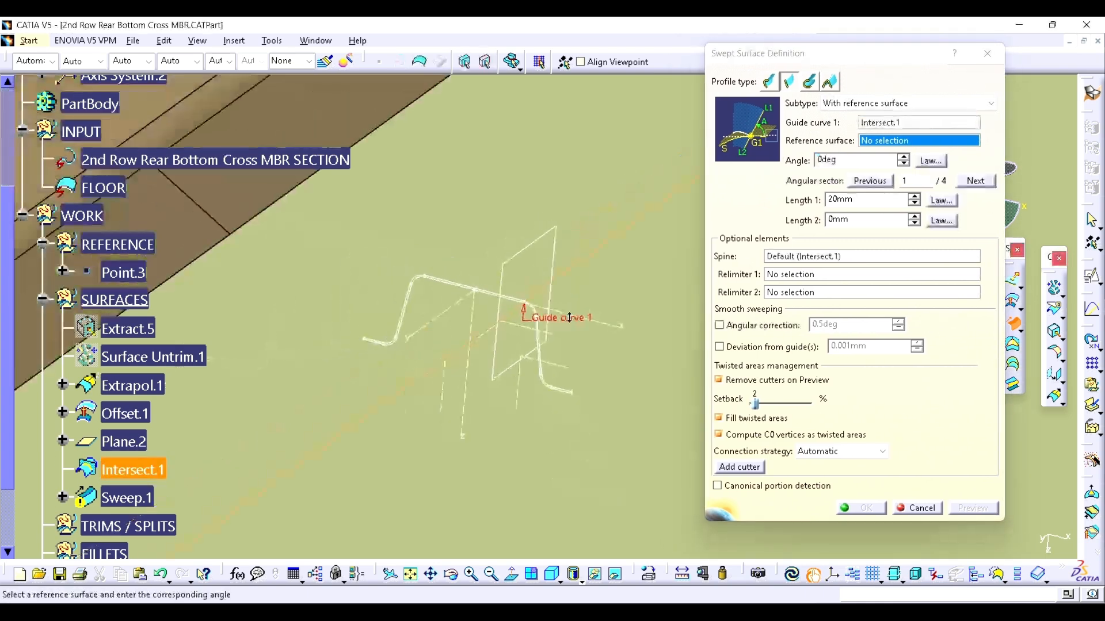
click(574, 204)
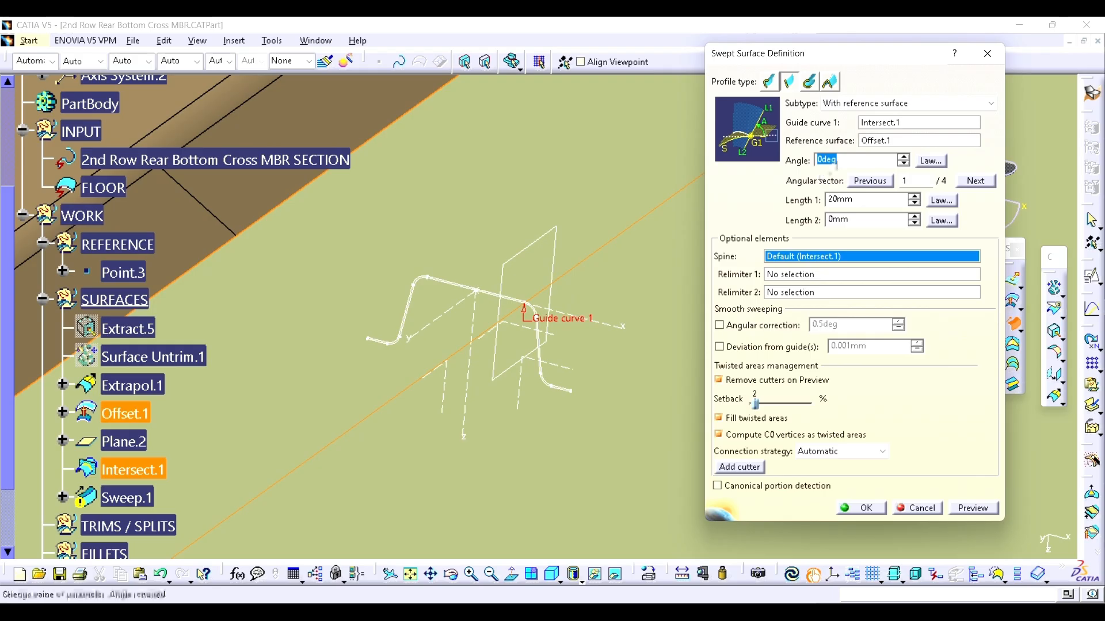
- Set the sweep angle to 80 degrees and choose angular sector 3 so the surface follows the side wall's slope
drag(848, 160, 690, 170)
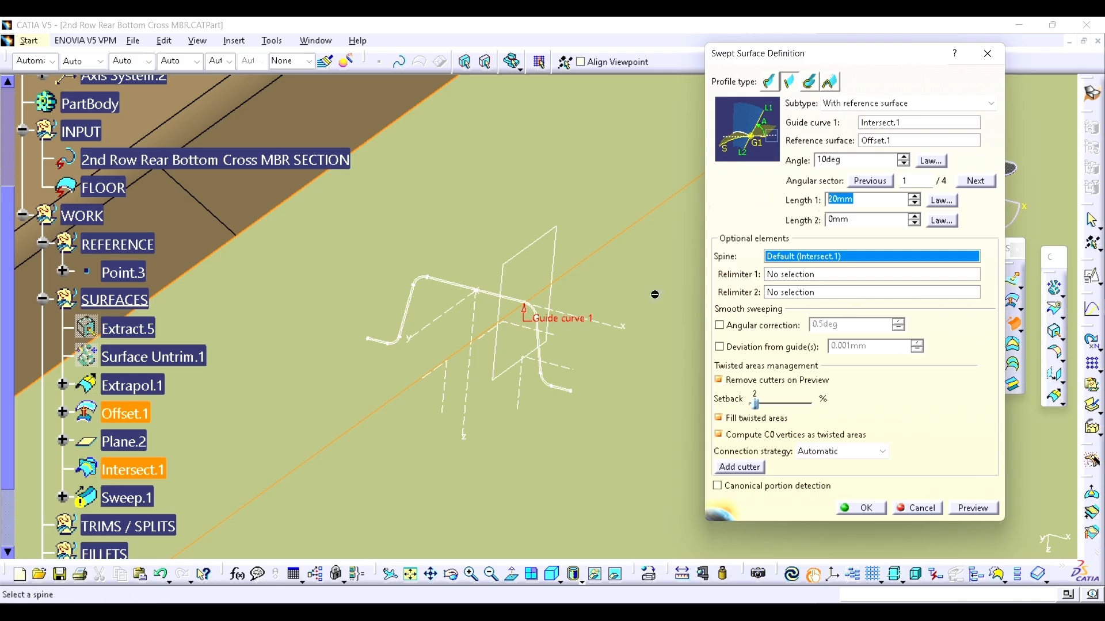
middle_drag(563, 277, 499, 416)
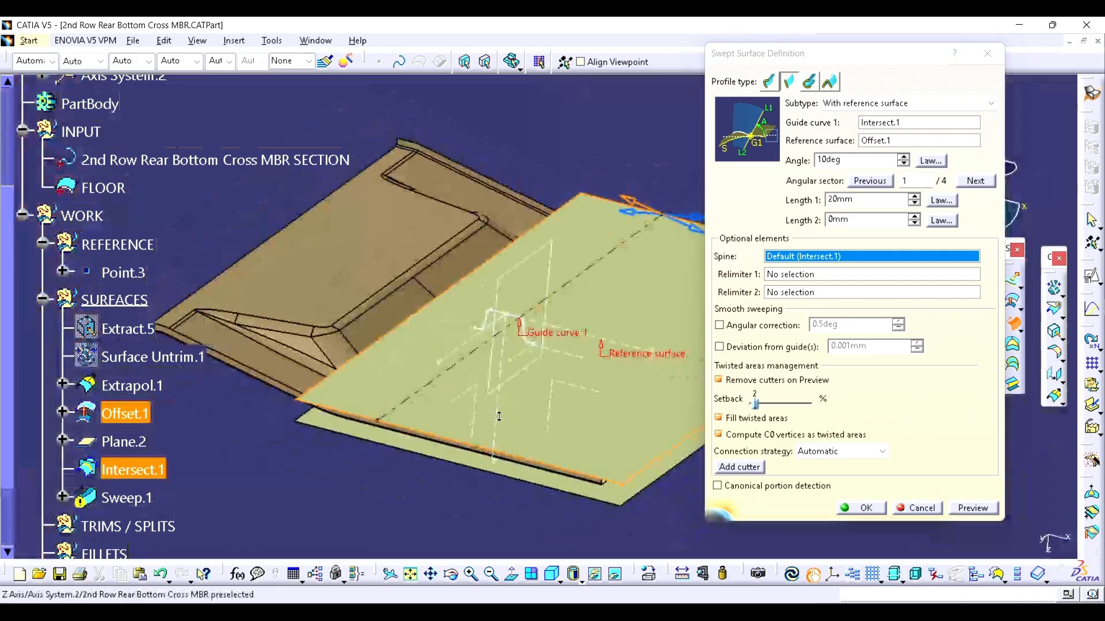
drag(863, 199, 691, 189)
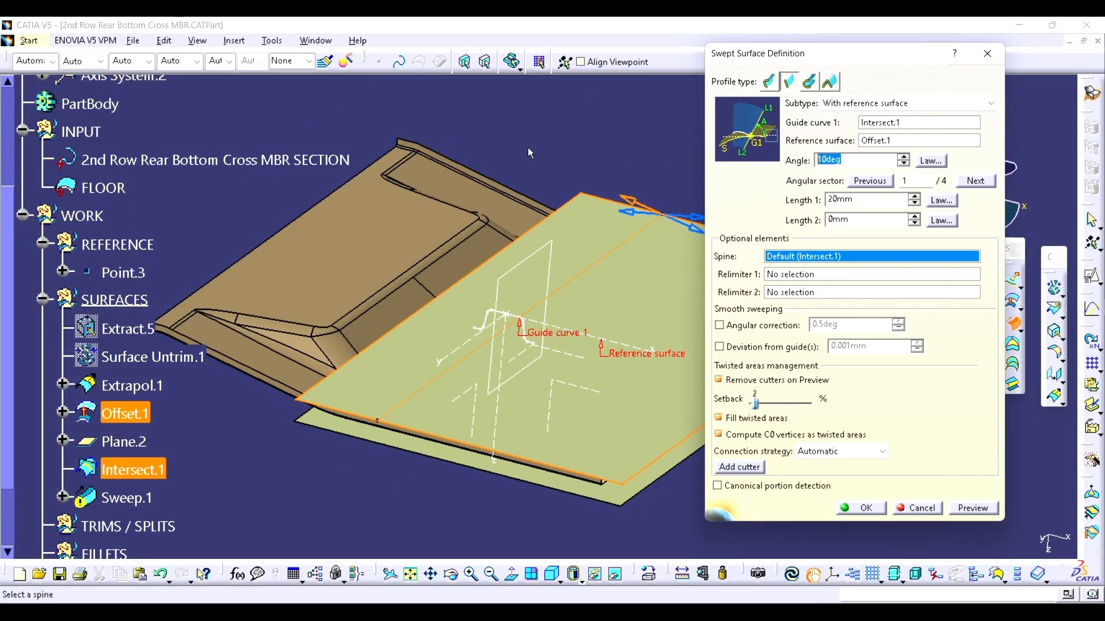
click(972, 508)
middle_drag(665, 248, 587, 279)
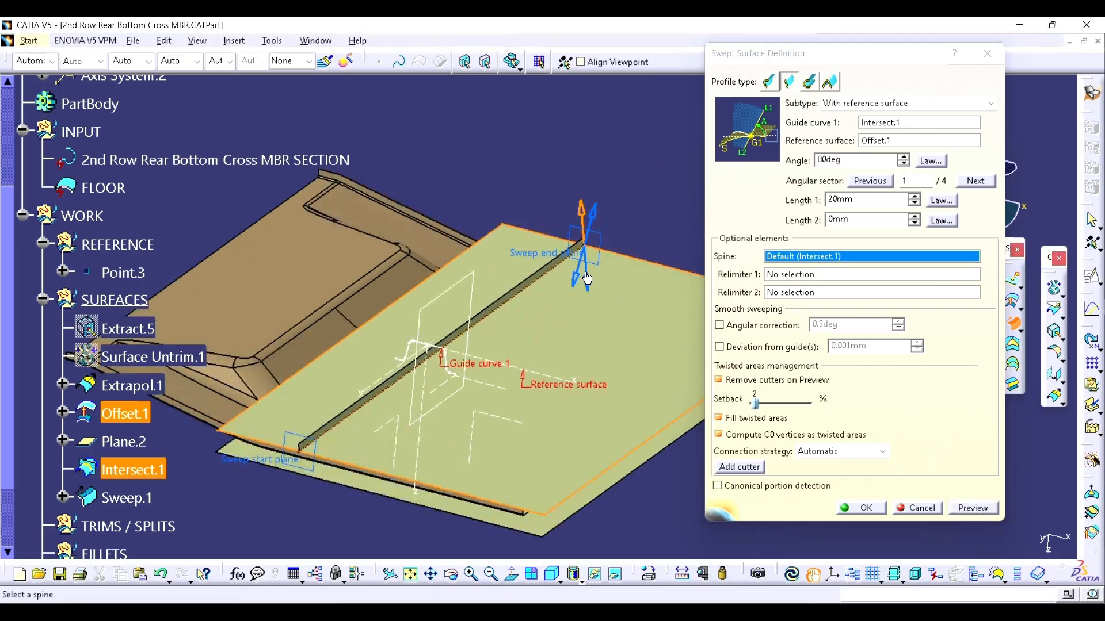
click(587, 281)
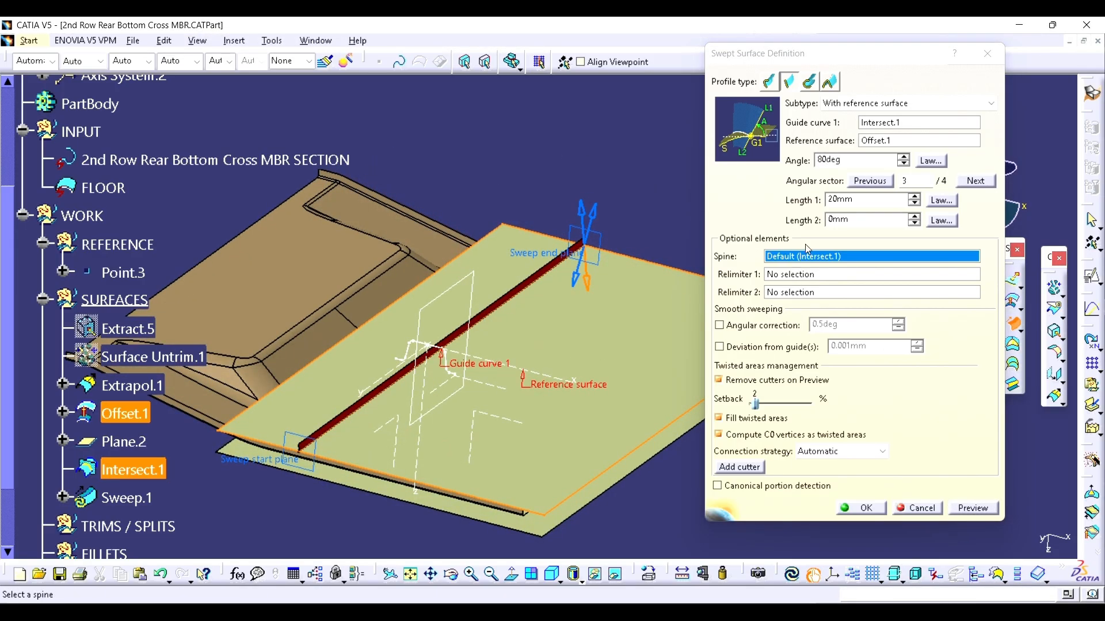
- Set both sweep lengths to 100 mm and create the swept wall surface
click(863, 200)
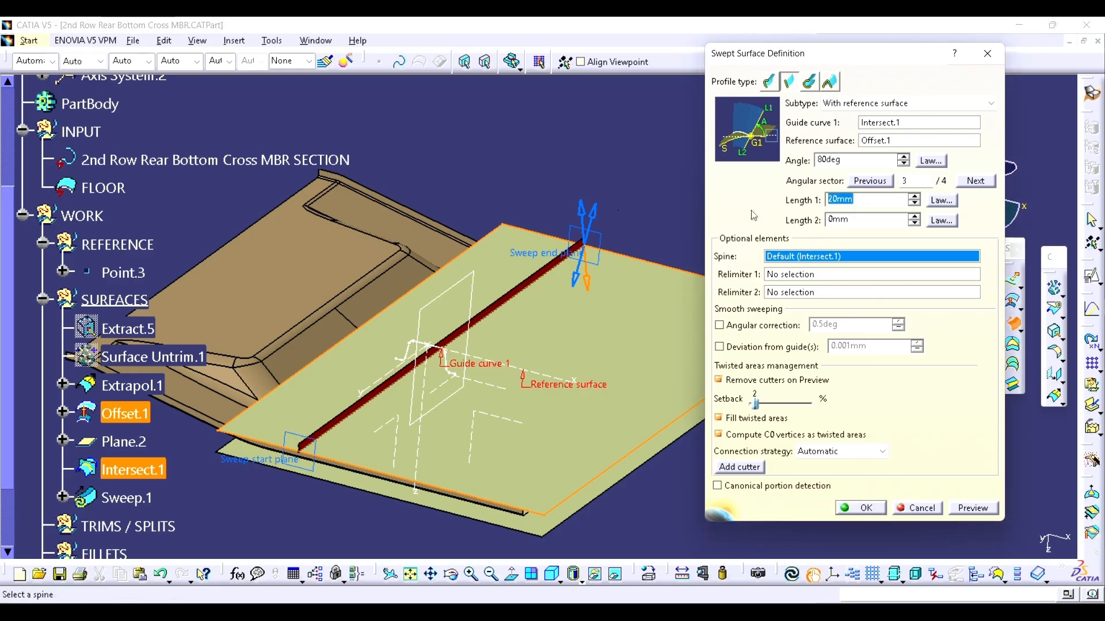
text(100)
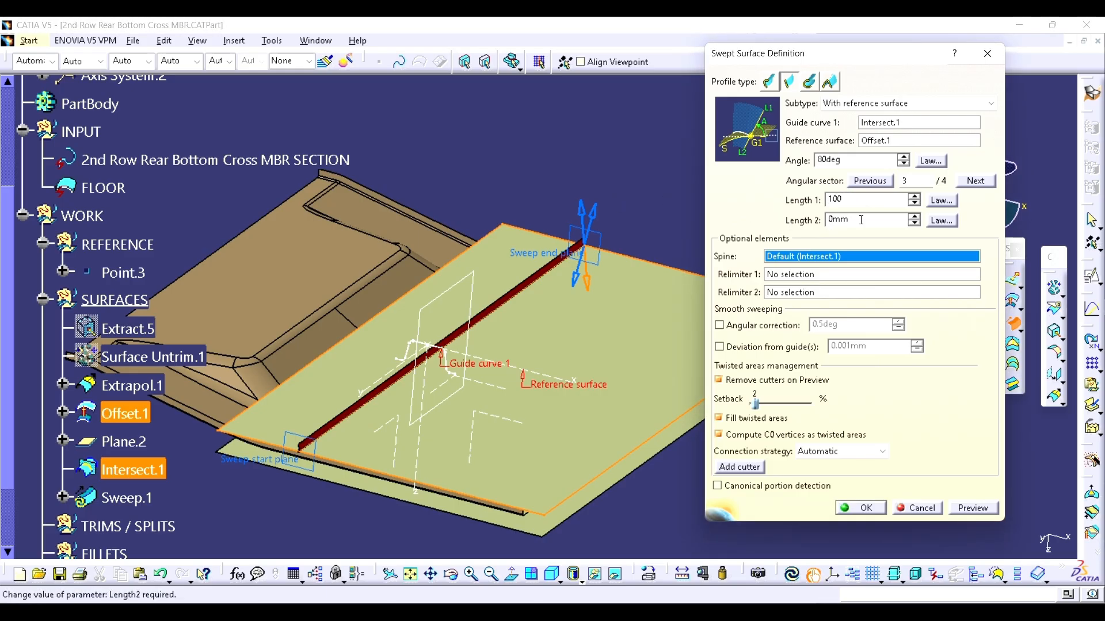
key(Tab)
click(972, 508)
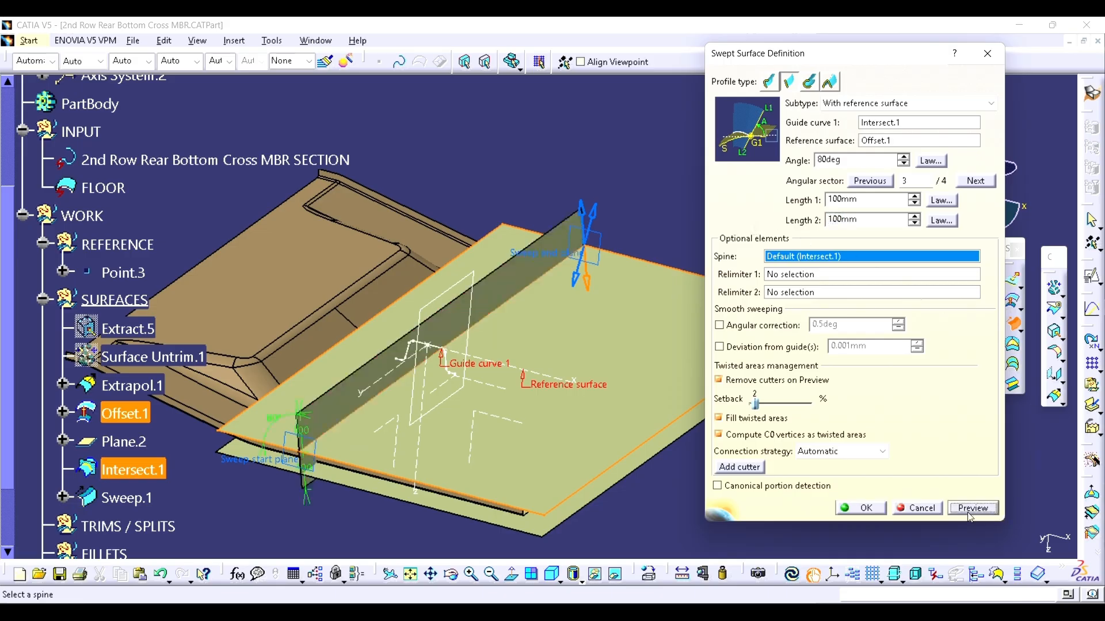
click(863, 509)
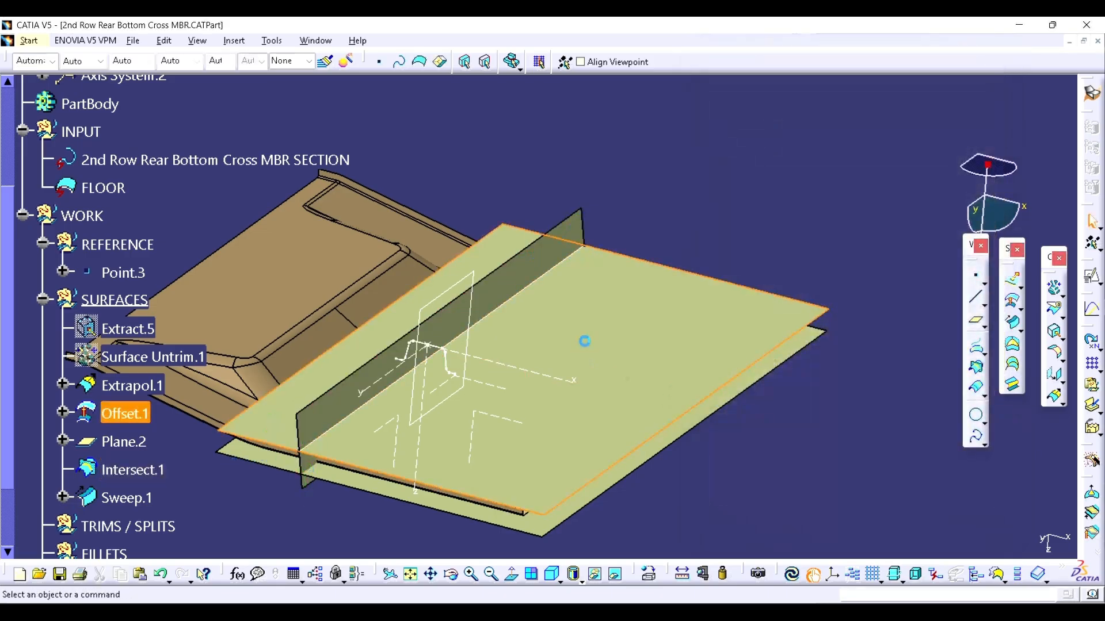
- Measure the minimum distance and angle between the section's longer side wall line and the swept surface
middle_drag(526, 389, 581, 219)
middle_drag(636, 343, 595, 348)
click(681, 574)
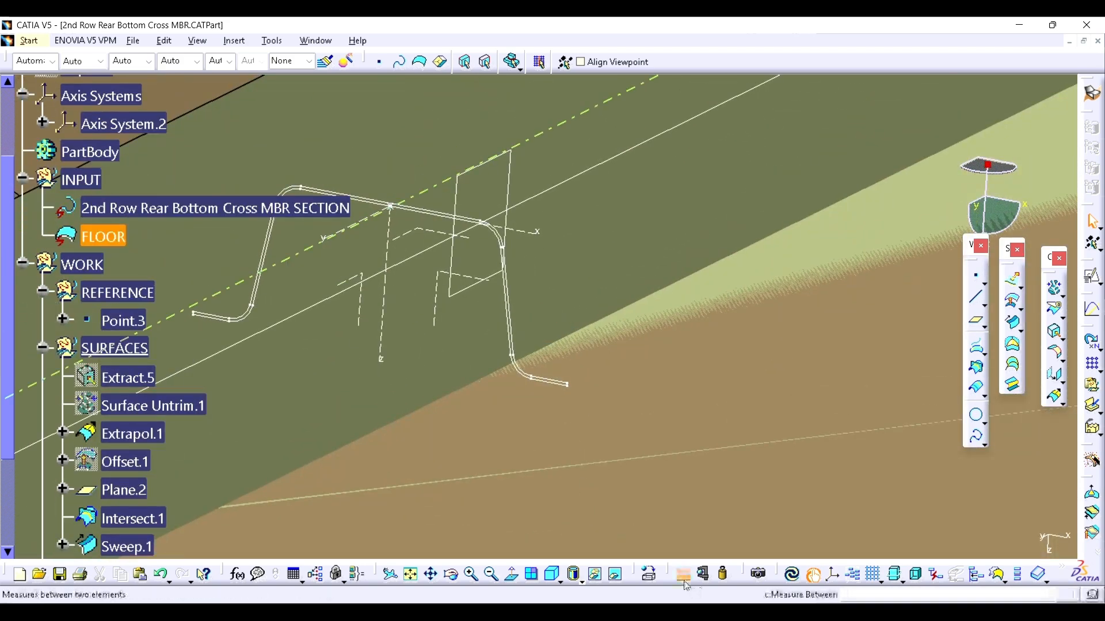
click(508, 322)
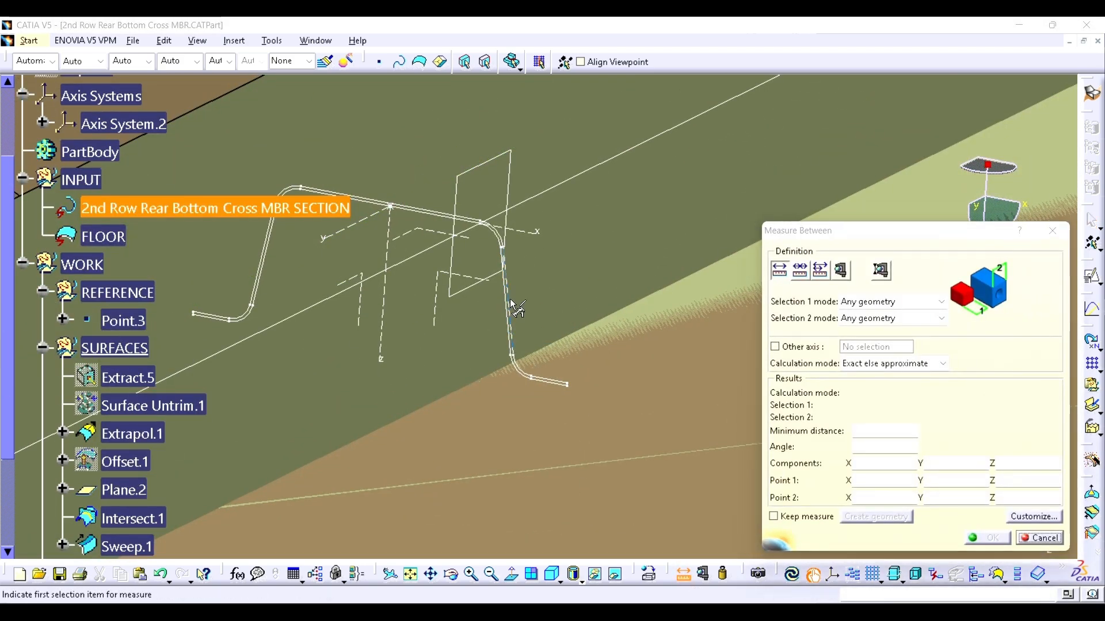
click(507, 393)
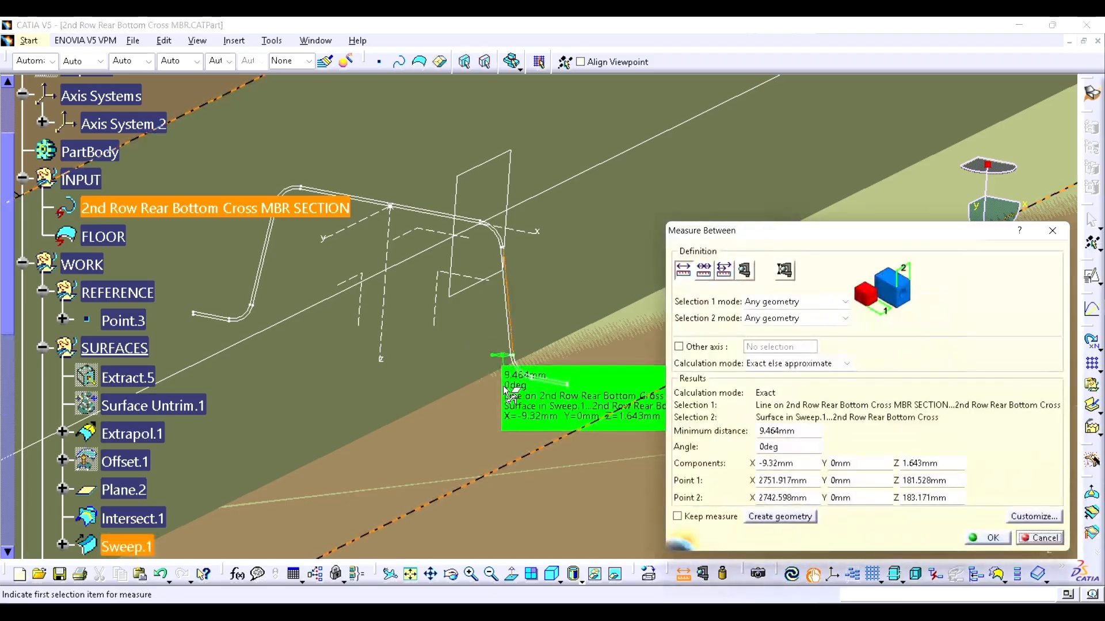
click(1056, 236)
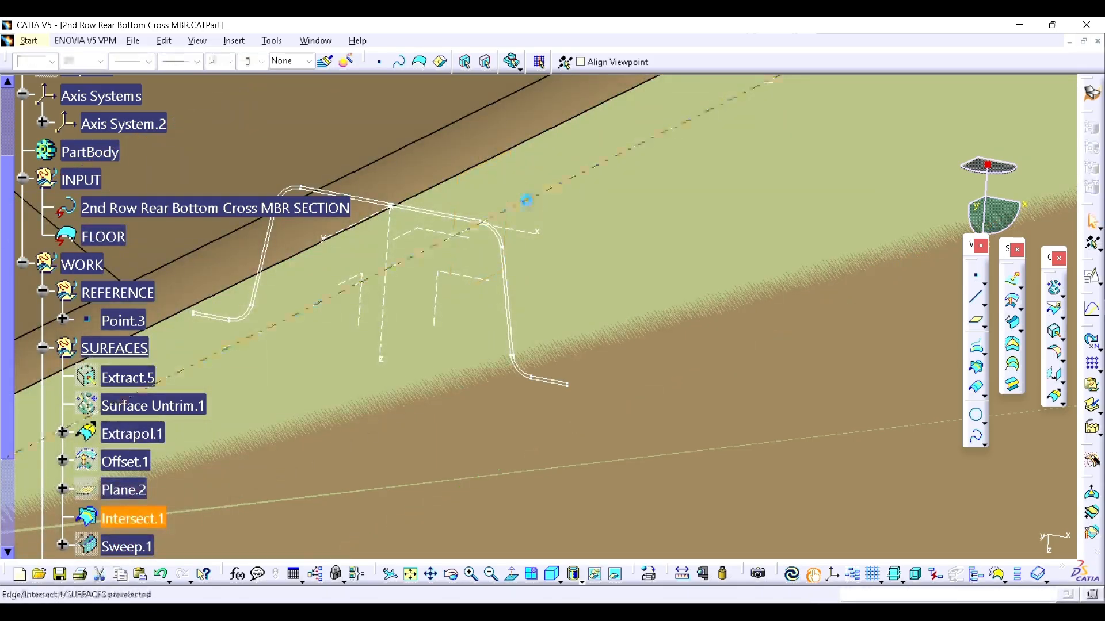
- Hide the intersection curve and the extrapolated floor surface
middle_drag(488, 235, 443, 436)
click(368, 397)
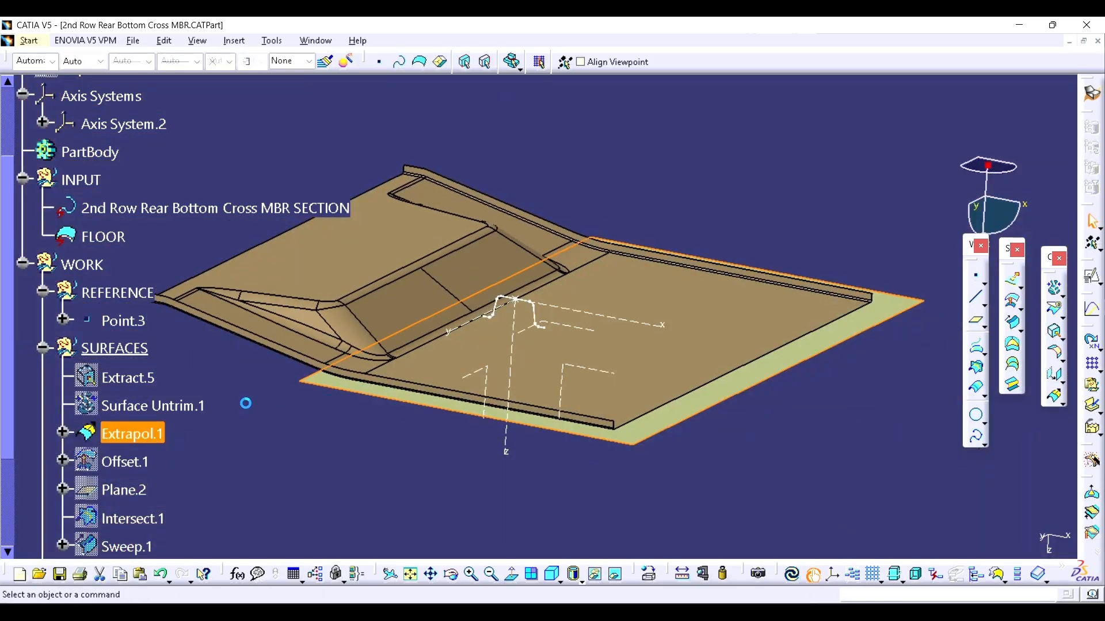
key(space)
scroll(118, 365, down, 1)
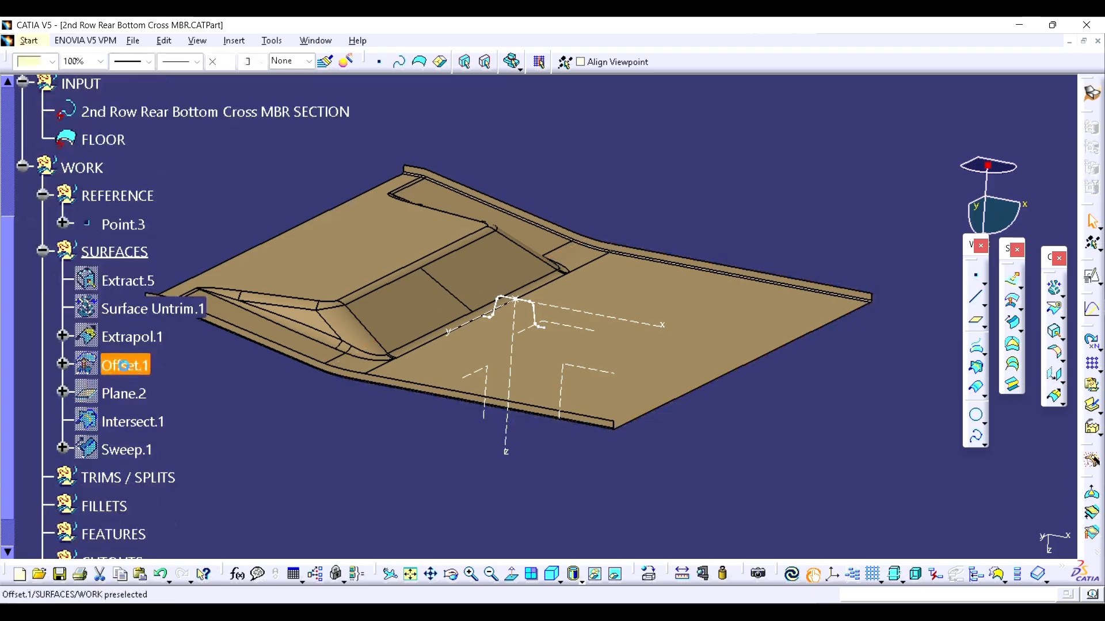
- Show the offset surface and extract the section's longer side wall line without propagation
key(space)
middle_drag(533, 311, 646, 270)
click(1054, 332)
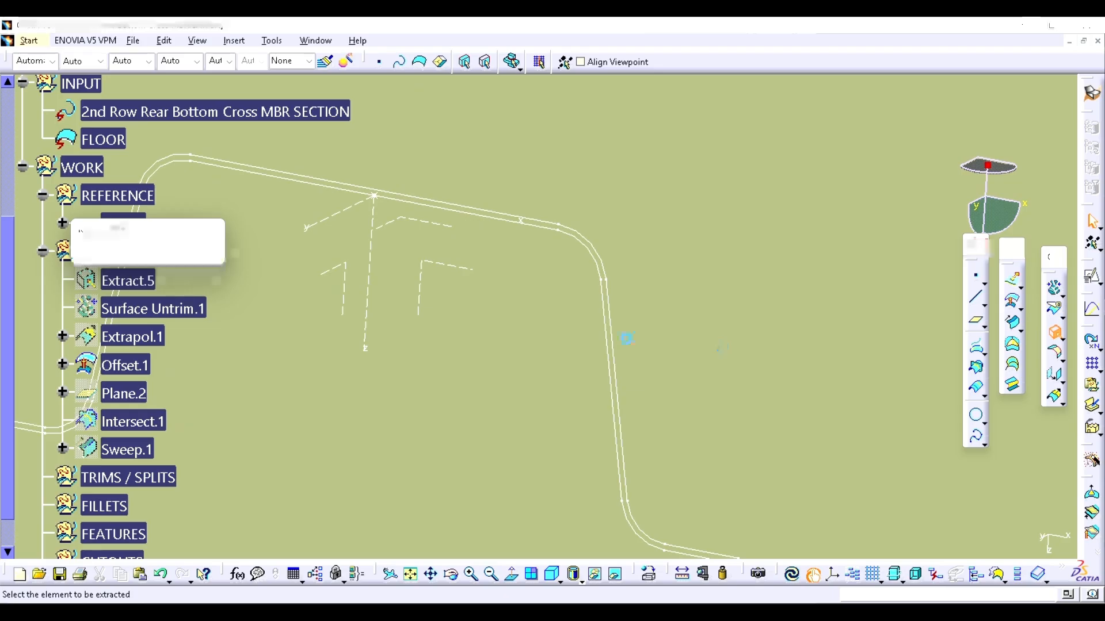
click(610, 328)
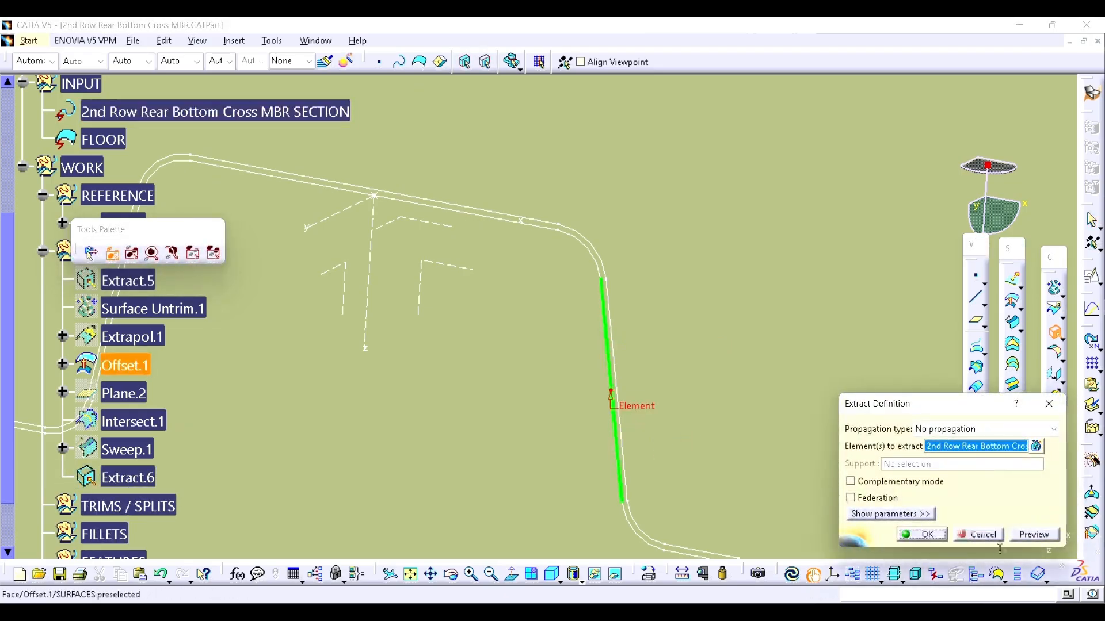
click(931, 537)
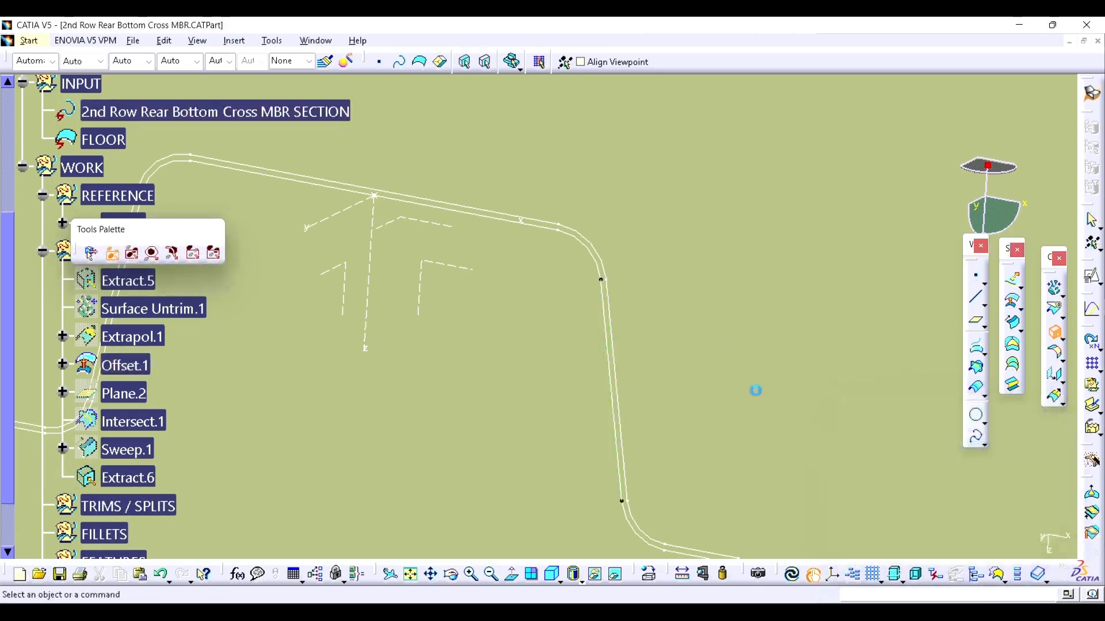
click(1053, 397)
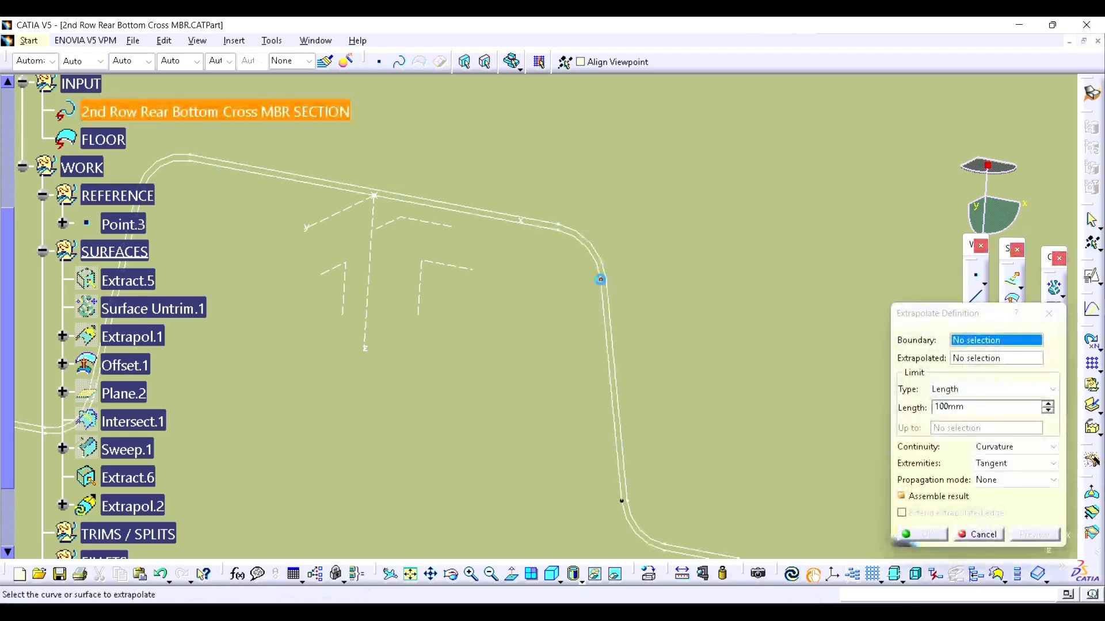
click(601, 280)
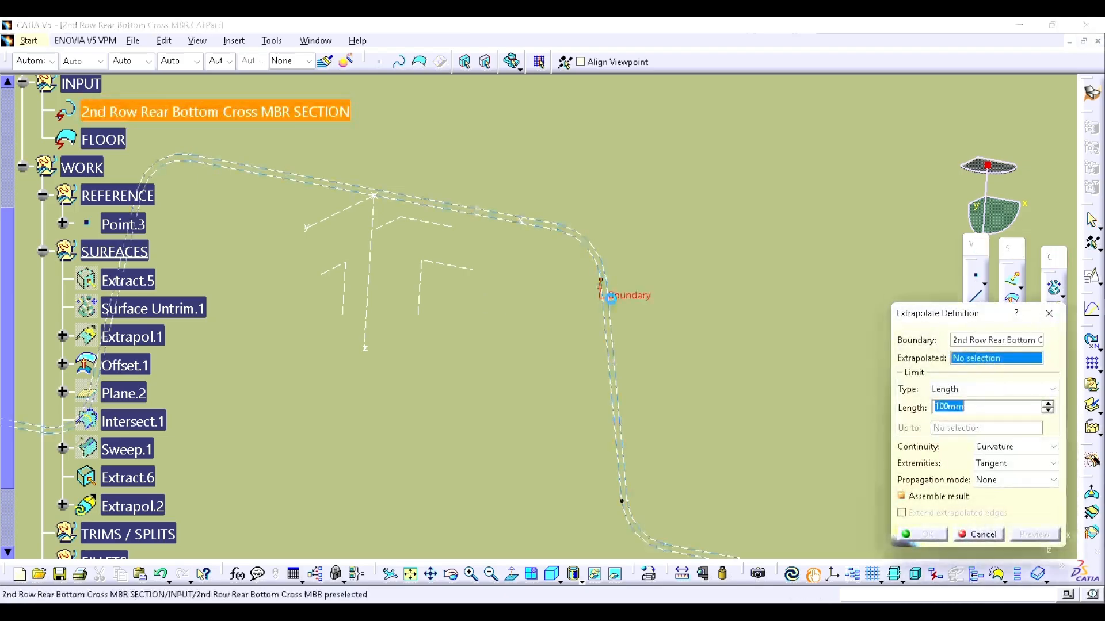
right_click(586, 247)
click(605, 290)
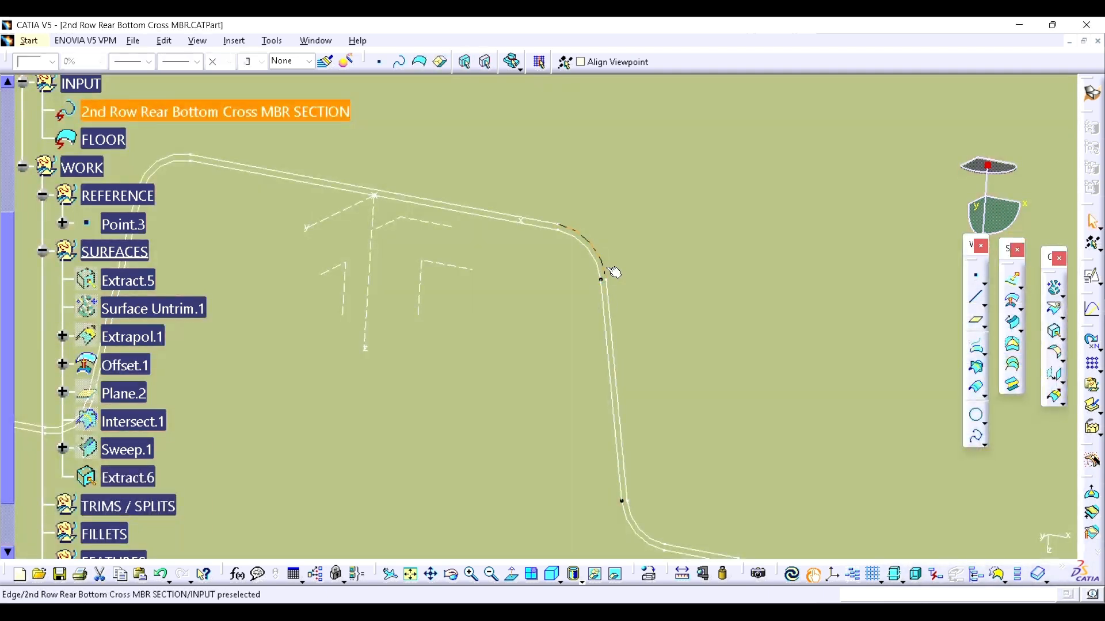
- Hide the section and extrapolate the extracted side wall line by 100 mm from its upper endpoint with curvature continuity
click(614, 272)
click(1055, 404)
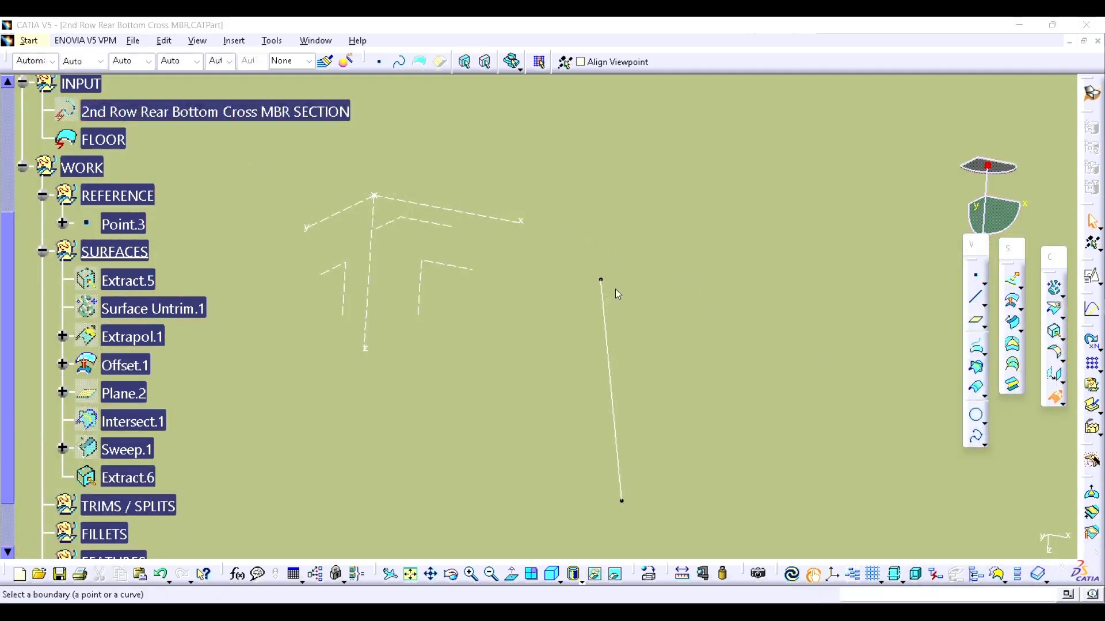
click(604, 285)
click(612, 305)
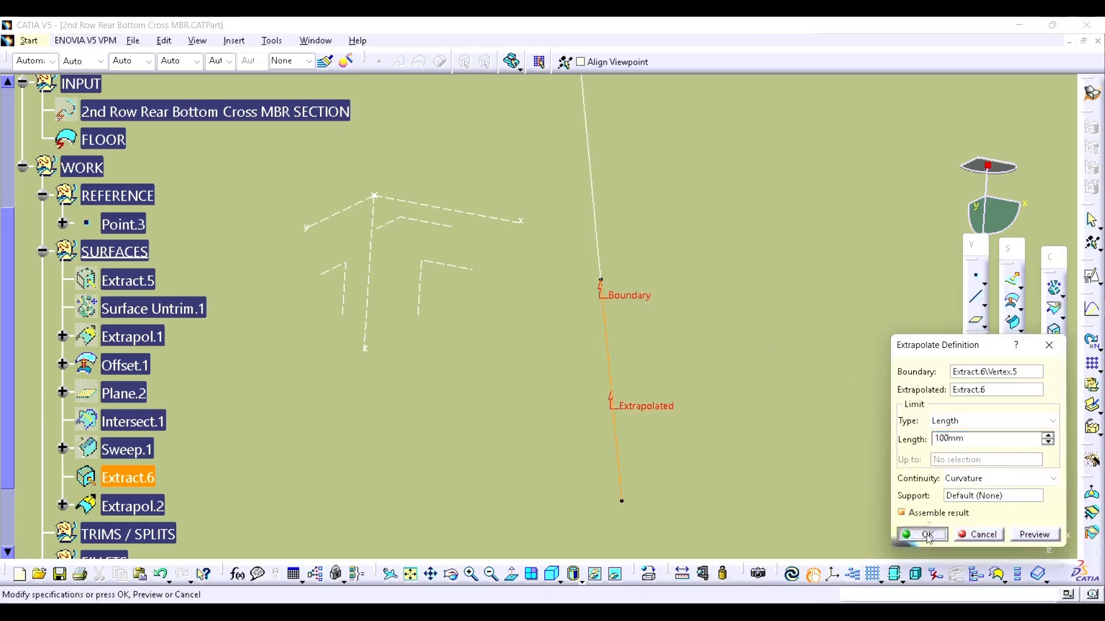
click(926, 534)
- Intersect the offset surface with the extrapolated side wall line
click(976, 368)
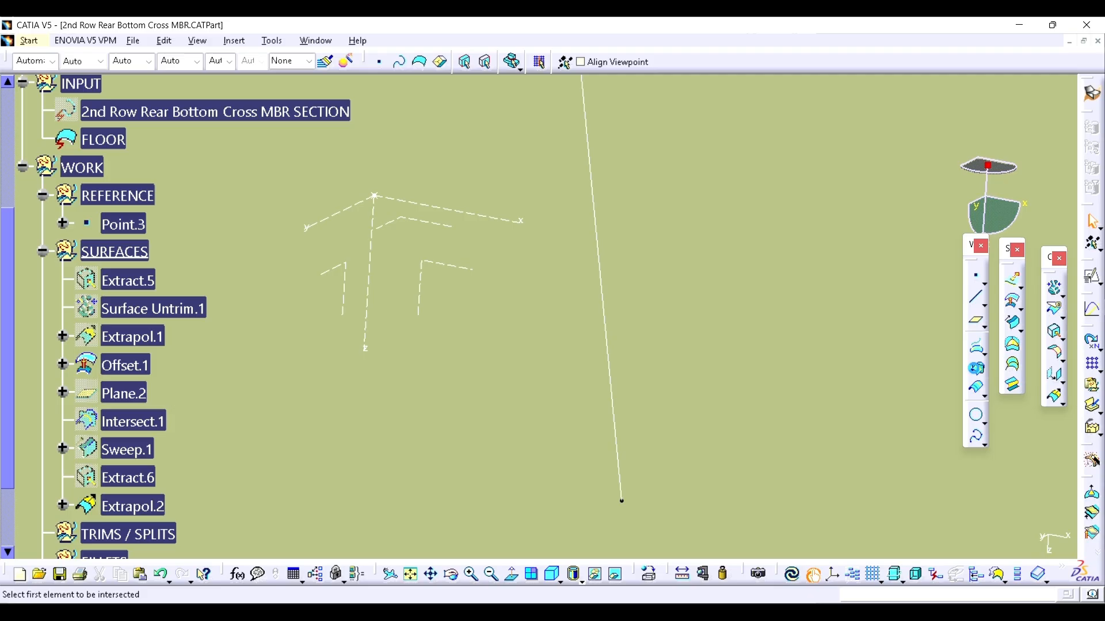
click(732, 184)
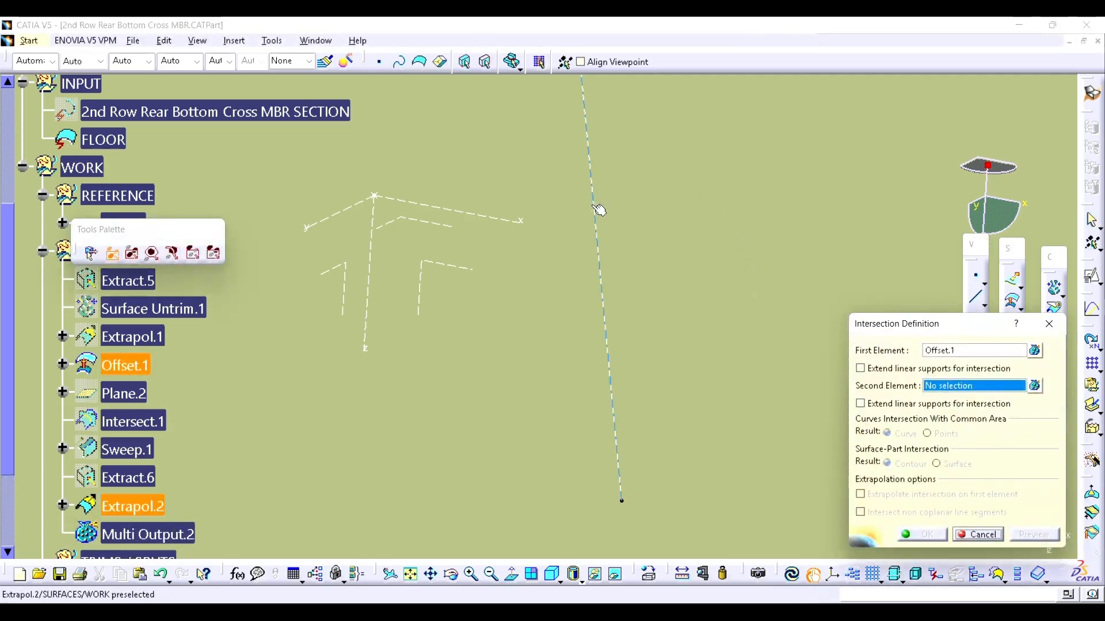
click(598, 209)
click(925, 536)
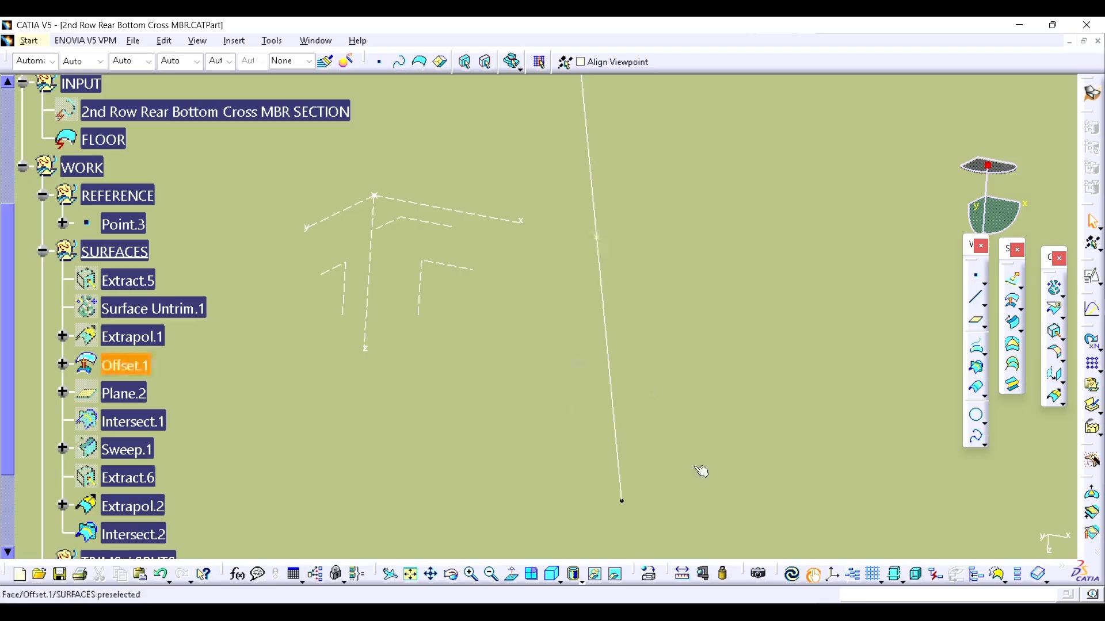
- Measure the X distance from the axis system's YZ plane to the new intersection point
click(682, 574)
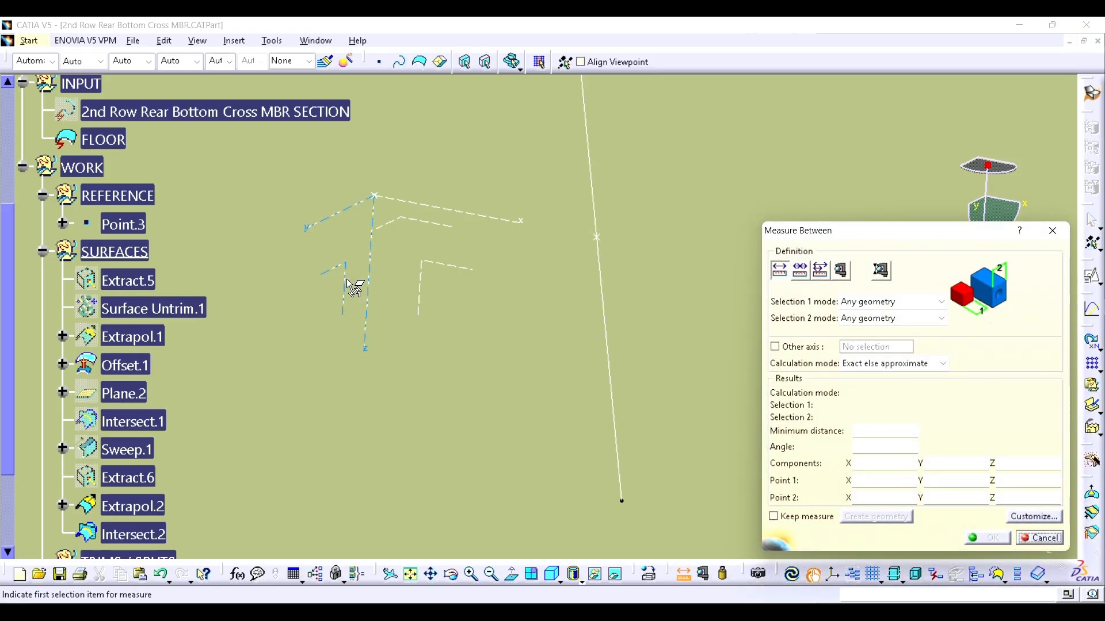
click(355, 288)
click(596, 237)
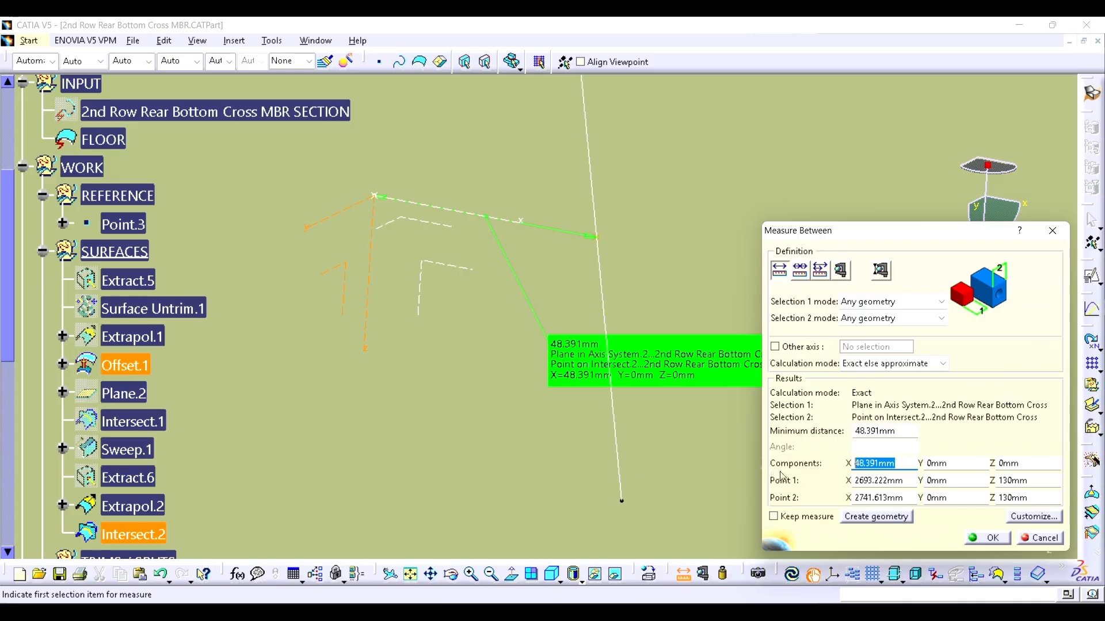
click(1049, 233)
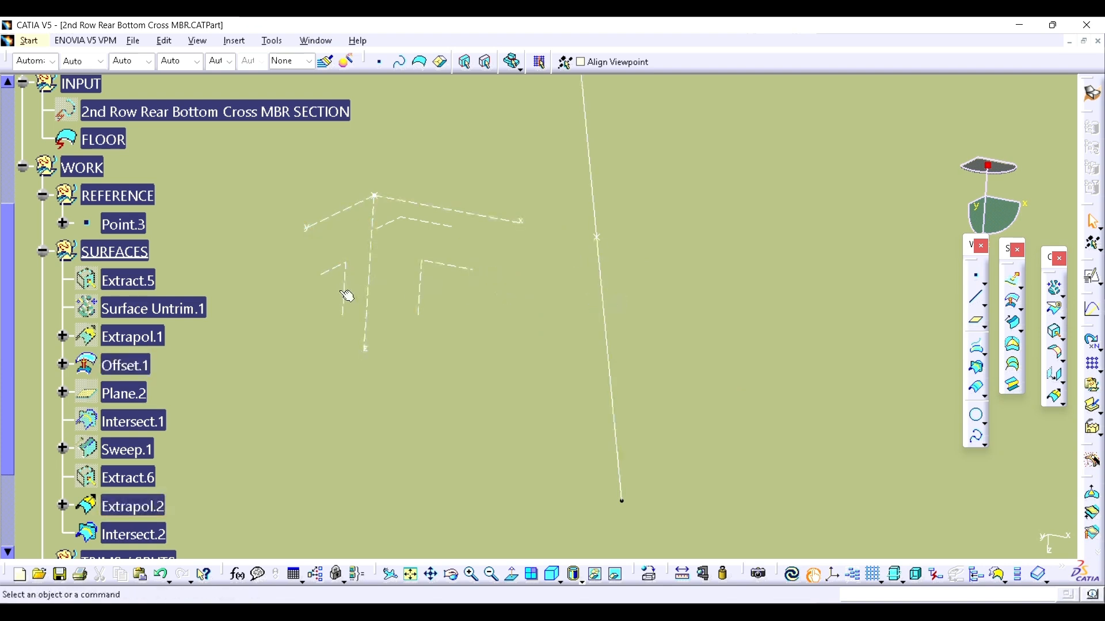
- Delete the helper geometry: the extracted side wall line, its extrapolation and the intersection point
scroll(602, 256, down, 3)
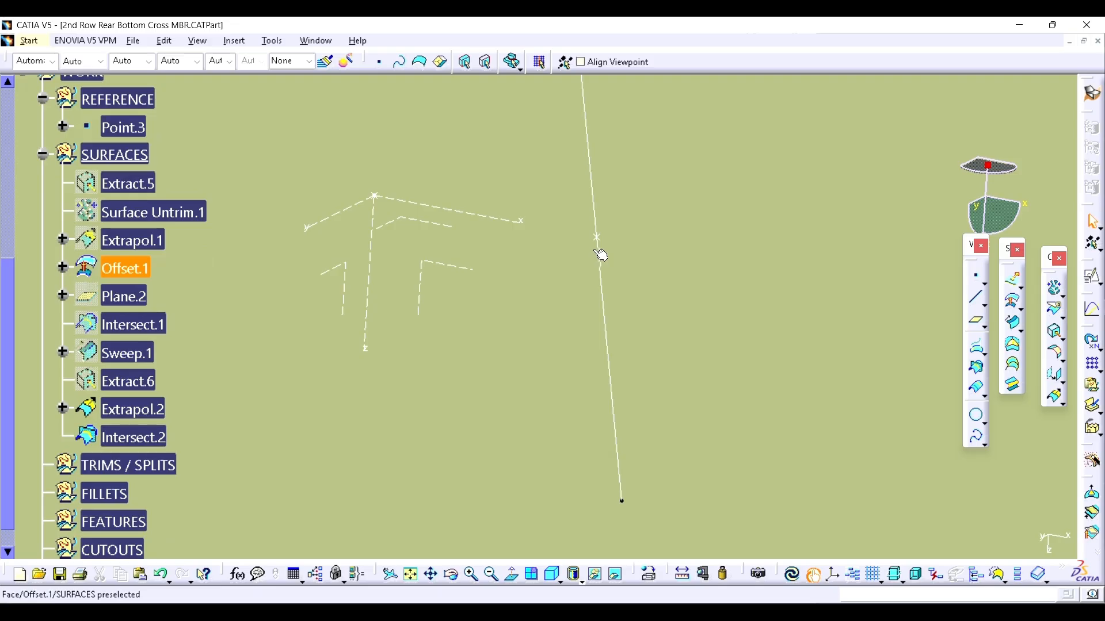
right_click(136, 381)
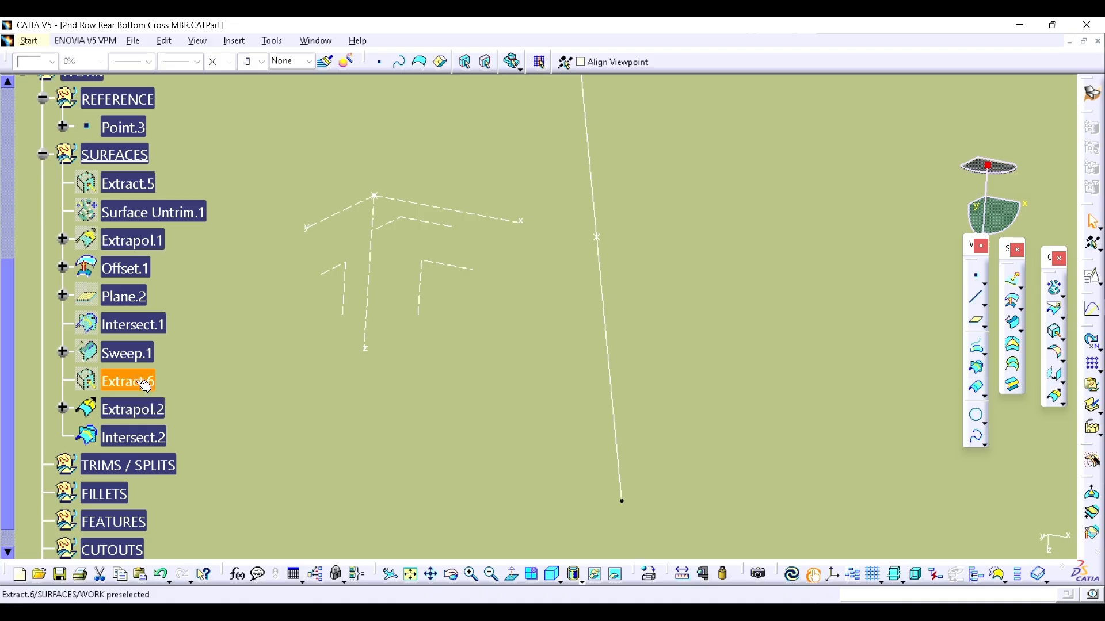
shift+click(116, 434)
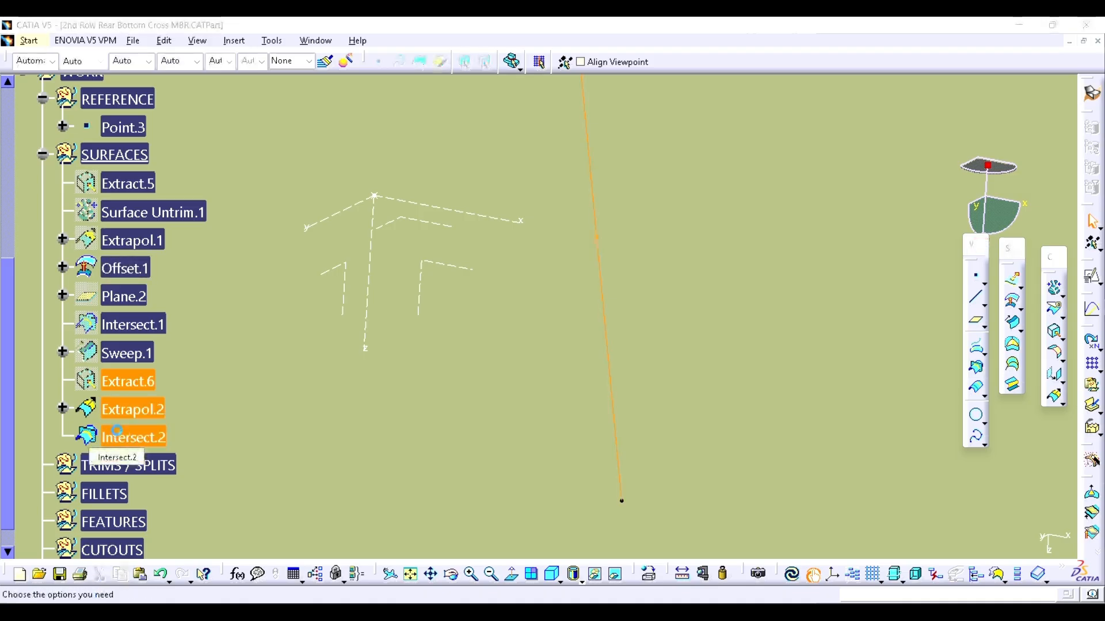
key(Delete)
click(972, 540)
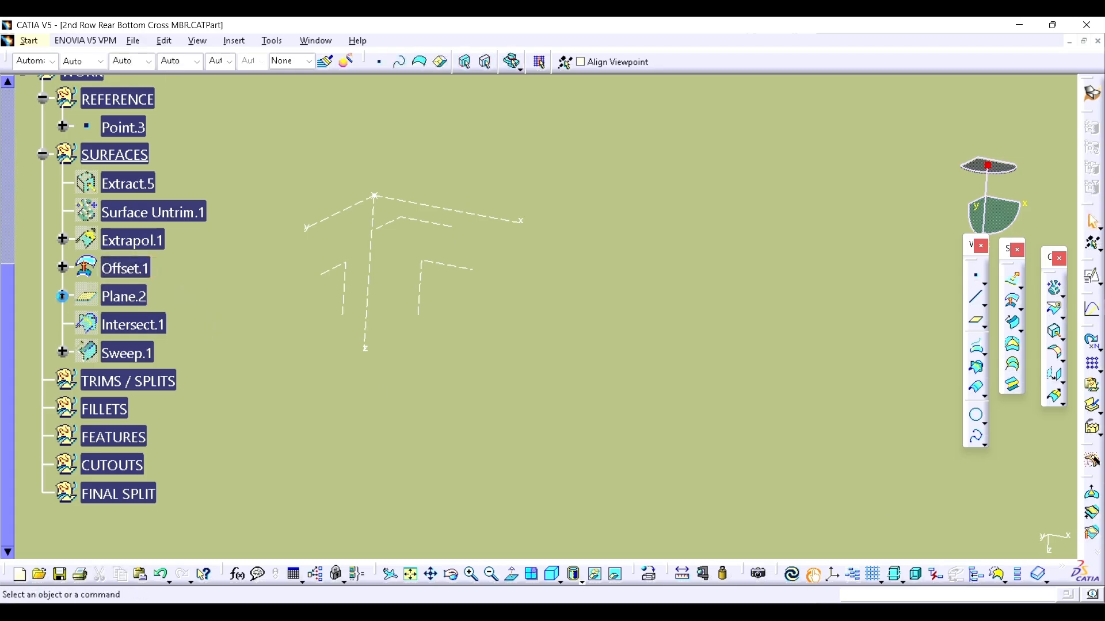
- Set the offset of the plane that positions the swept wall to 48.391 mm
click(63, 296)
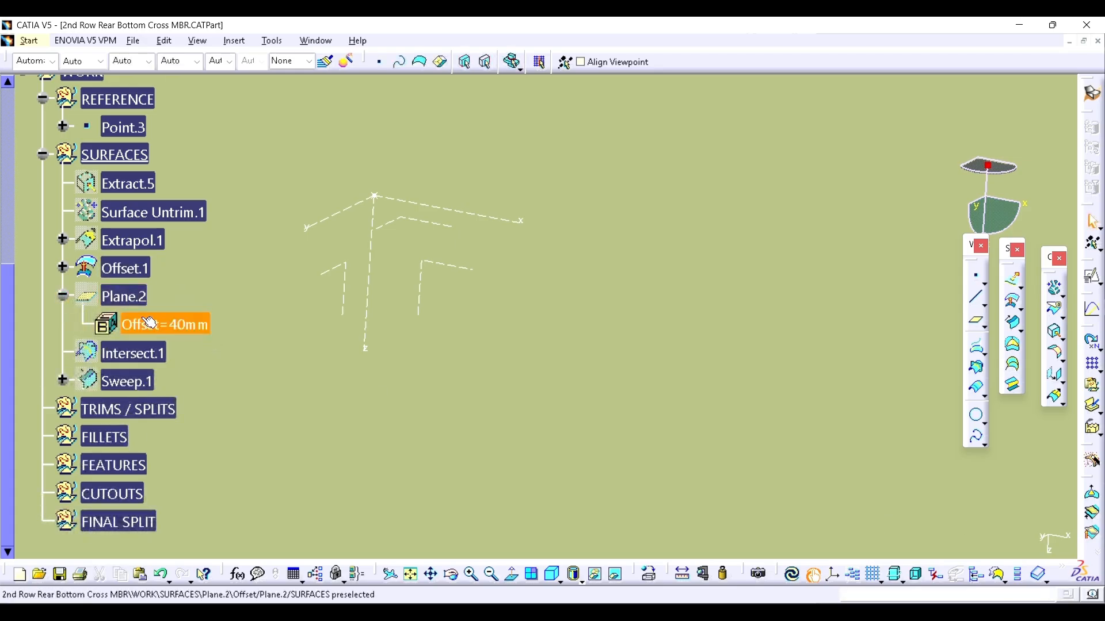
double_click(197, 329)
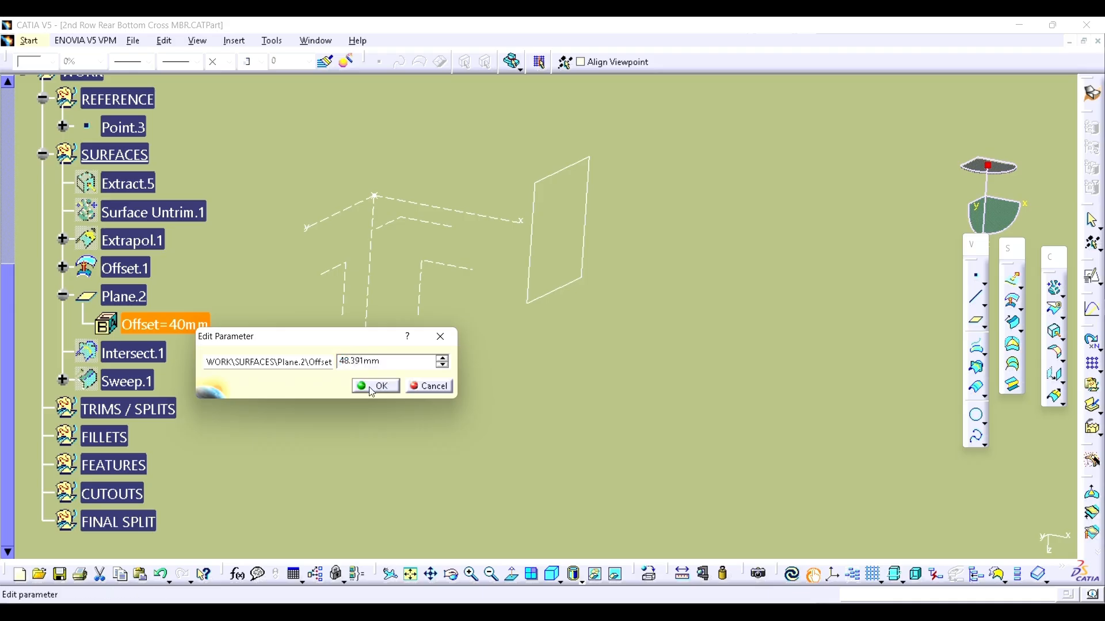
click(373, 388)
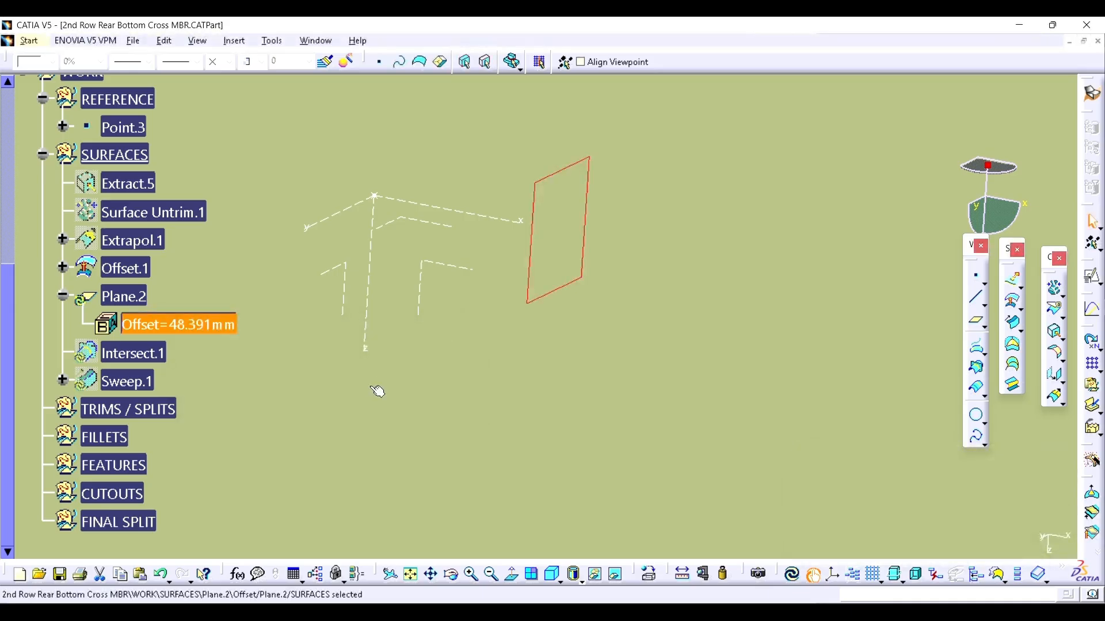
- Show the swept wall surface and the cross member section, and hide the offset surface
click(132, 385)
key(space)
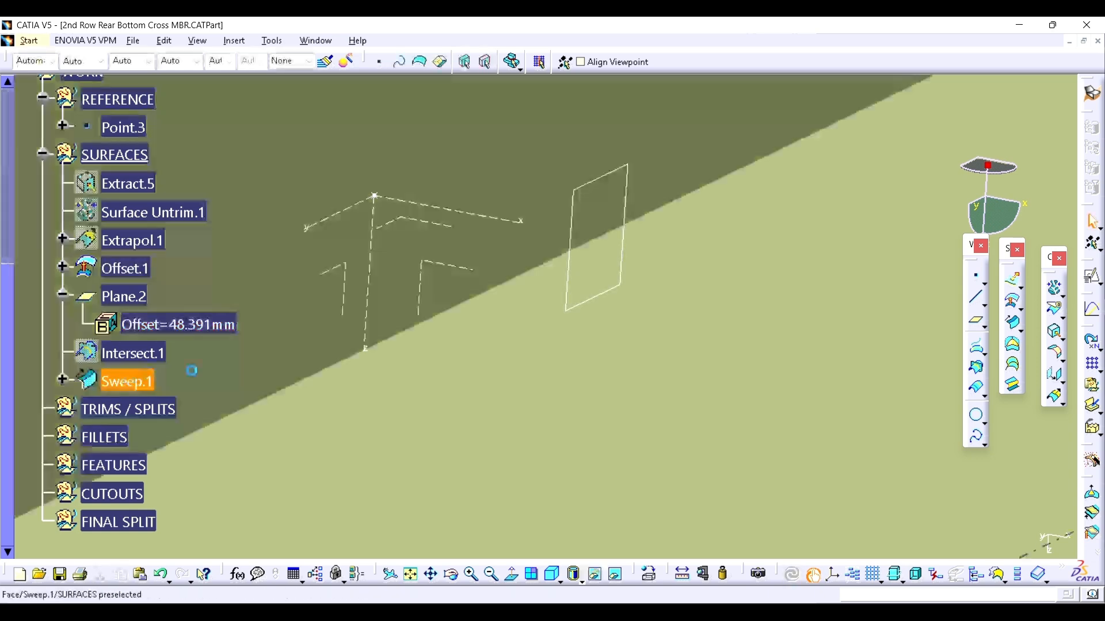
scroll(125, 207, up, 2)
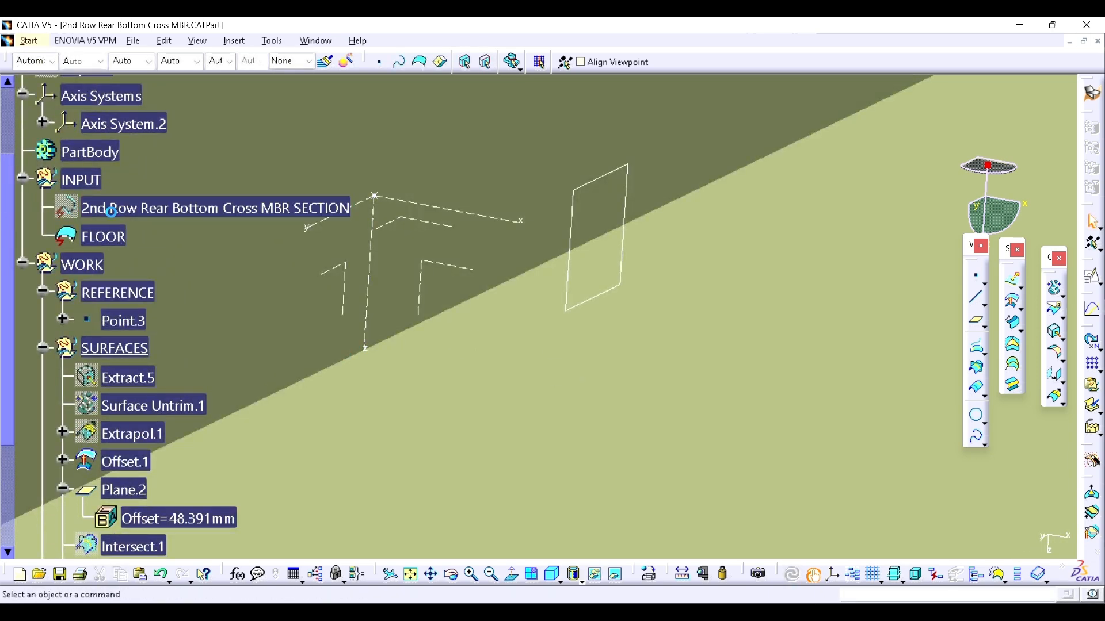
click(104, 210)
key(space)
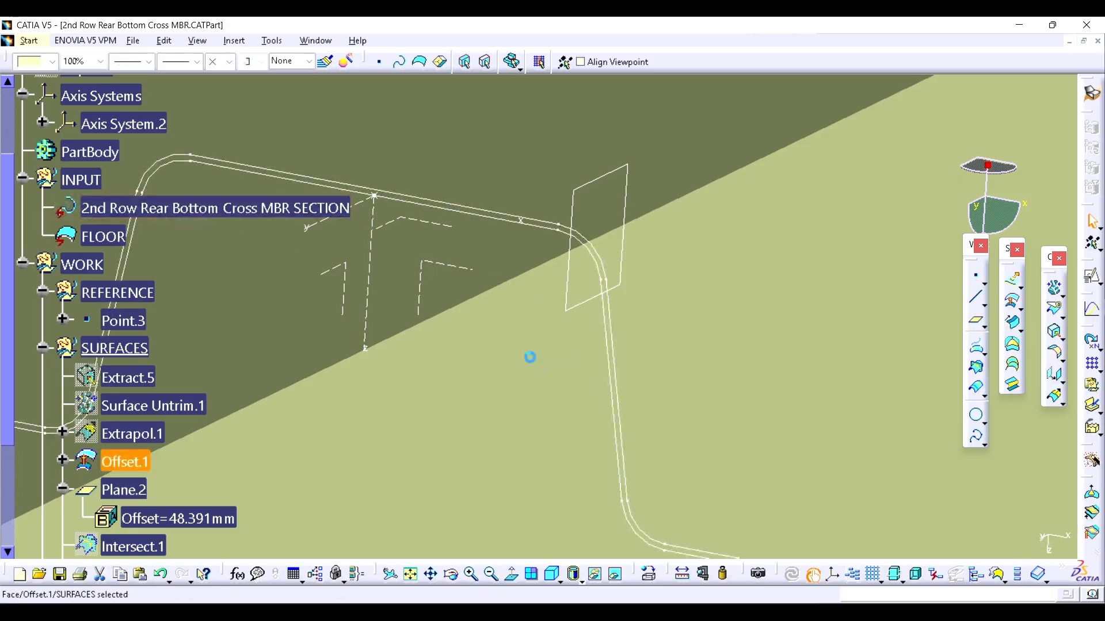
mouse_move(527, 358)
middle_down()
mouse_move(592, 328)
mouse_move(582, 406)
mouse_move(623, 551)
middle_up()
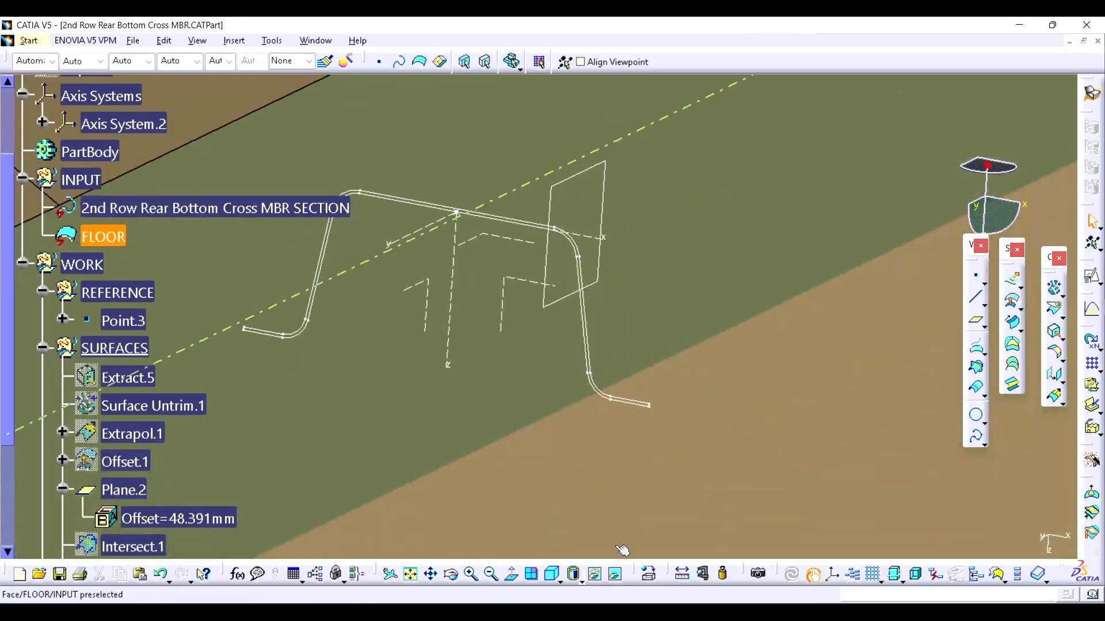
- Measure the minimum distance and angle between the repositioned swept surface and the section's longer side wall line
click(683, 574)
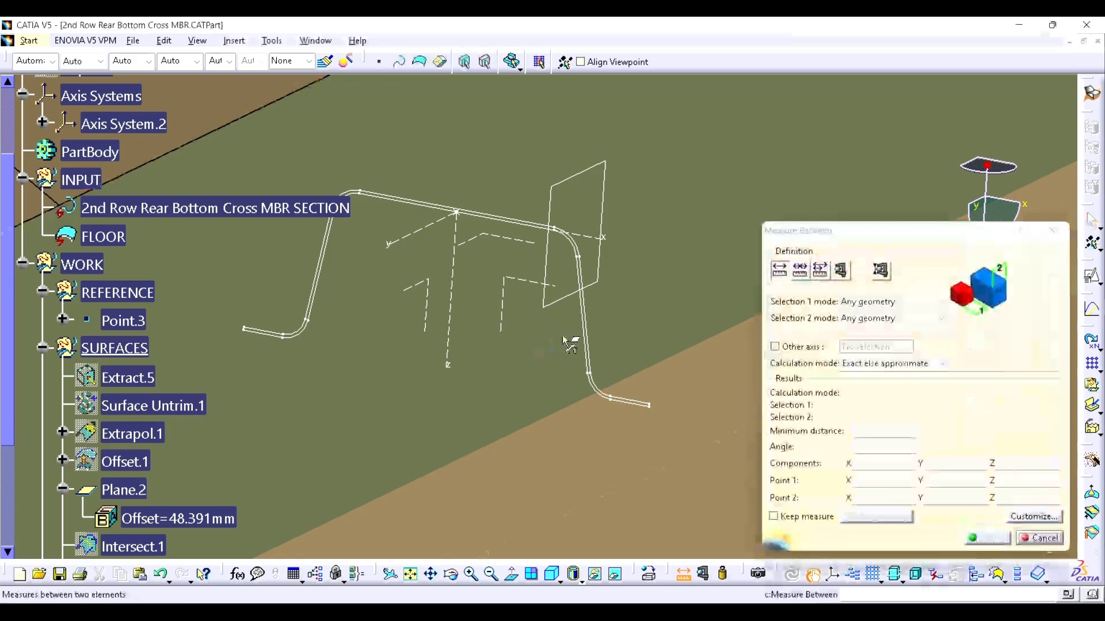
click(580, 323)
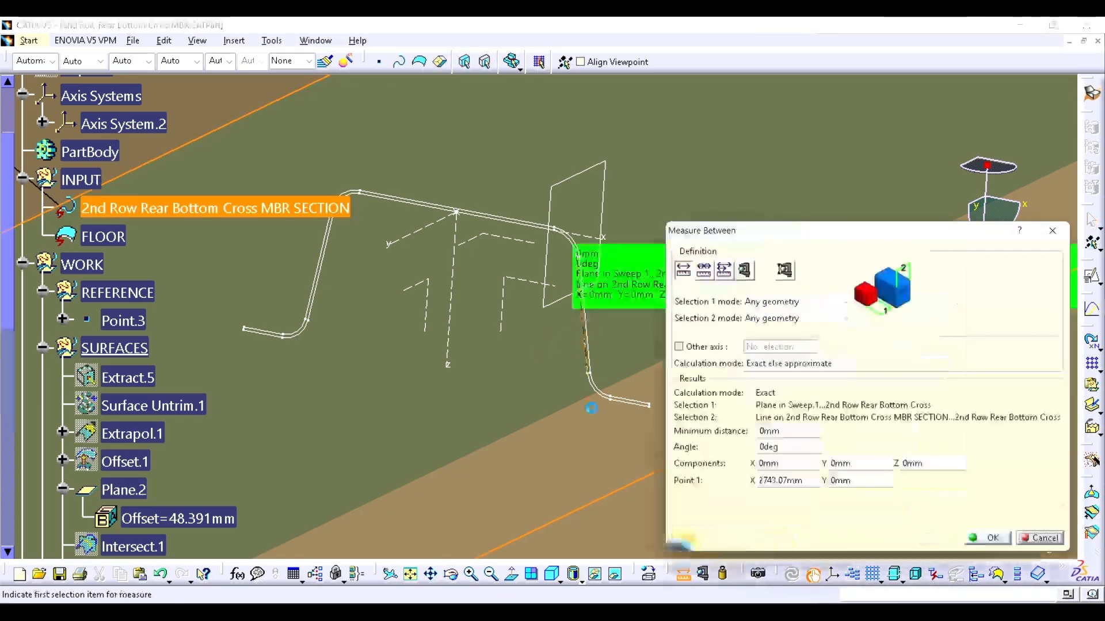
middle_drag(575, 365, 443, 425)
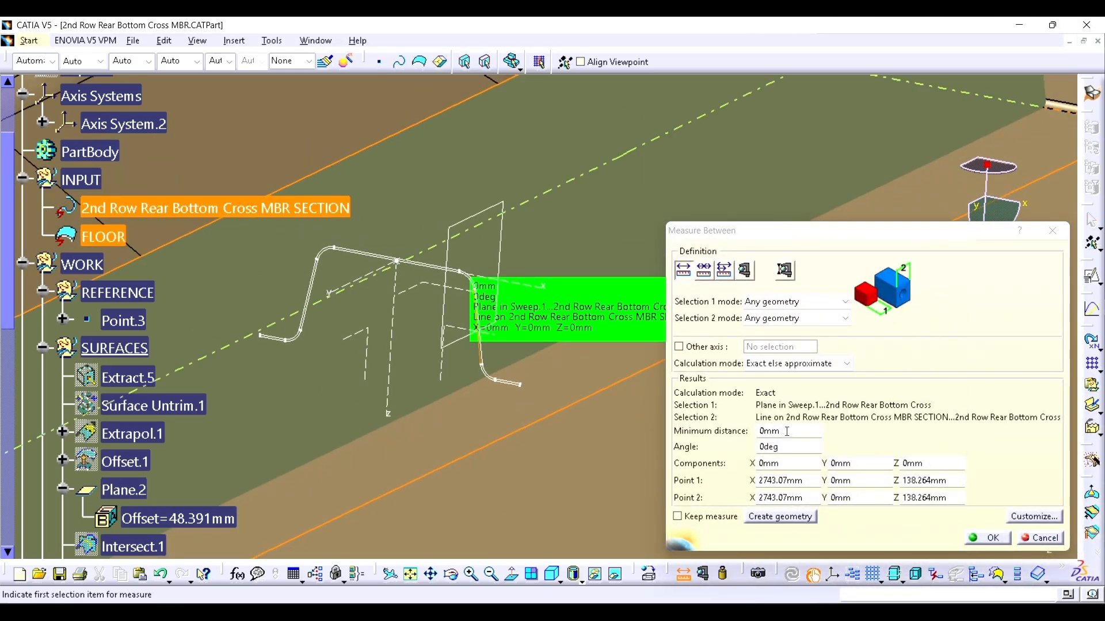
double_click(768, 446)
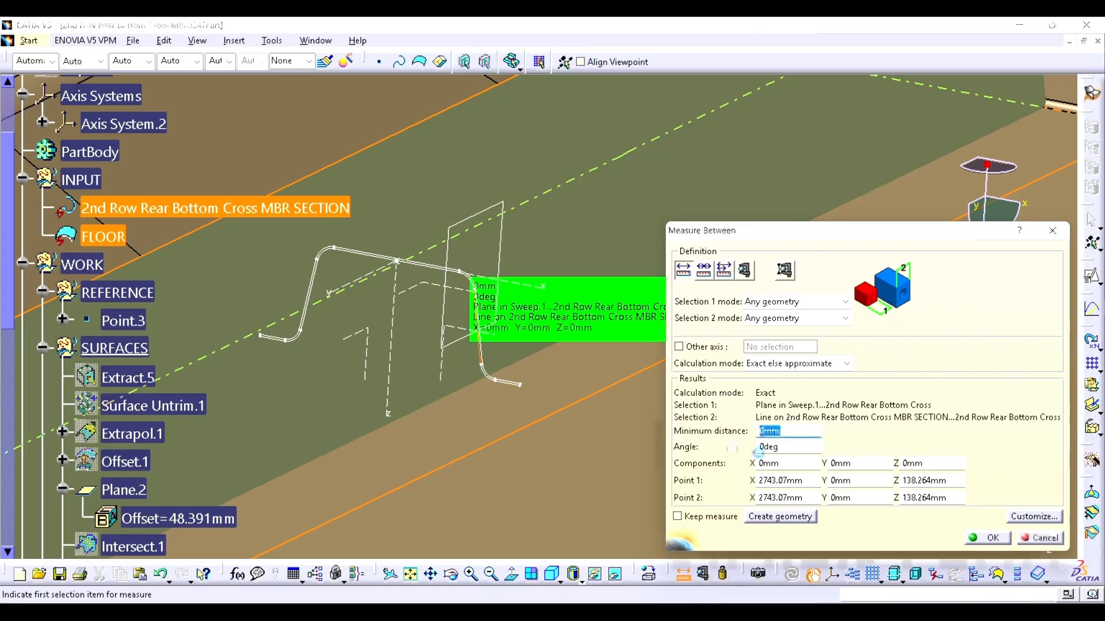
click(1053, 230)
- Duplicate Plane.2, Intersect.1 and Sweep.1 together within the SURFACES set
scroll(349, 331, down, 3)
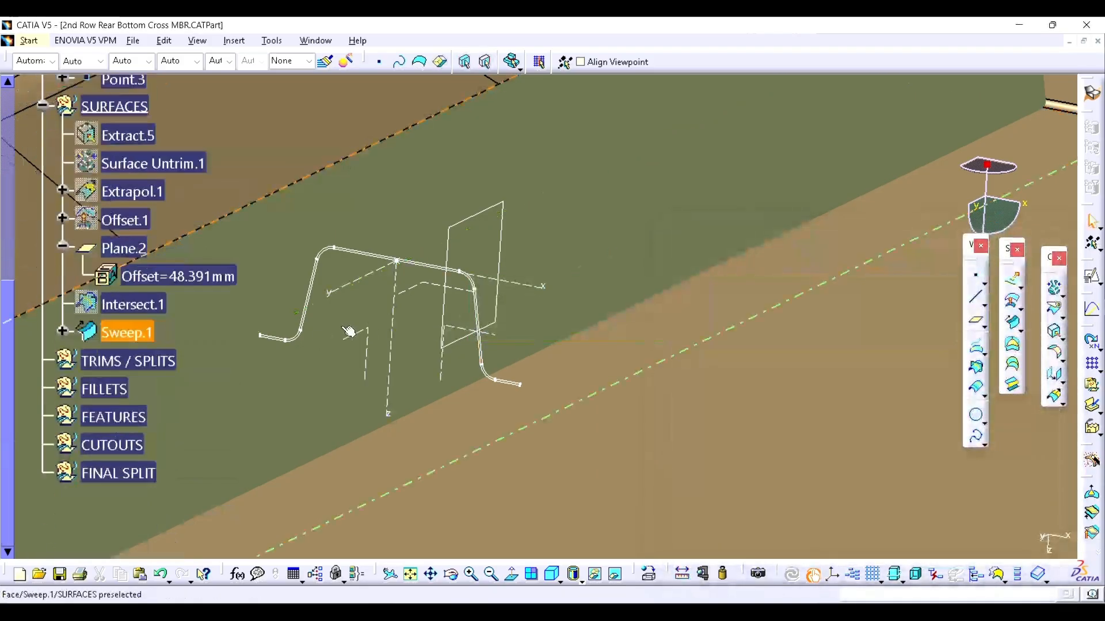
click(115, 248)
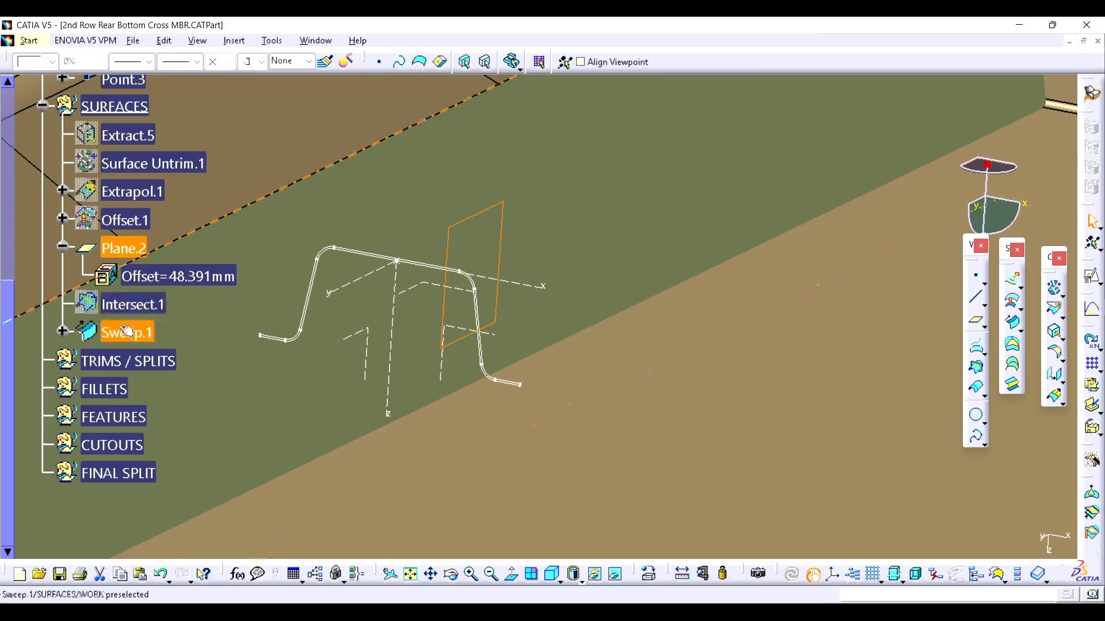
ctrl+click(130, 305)
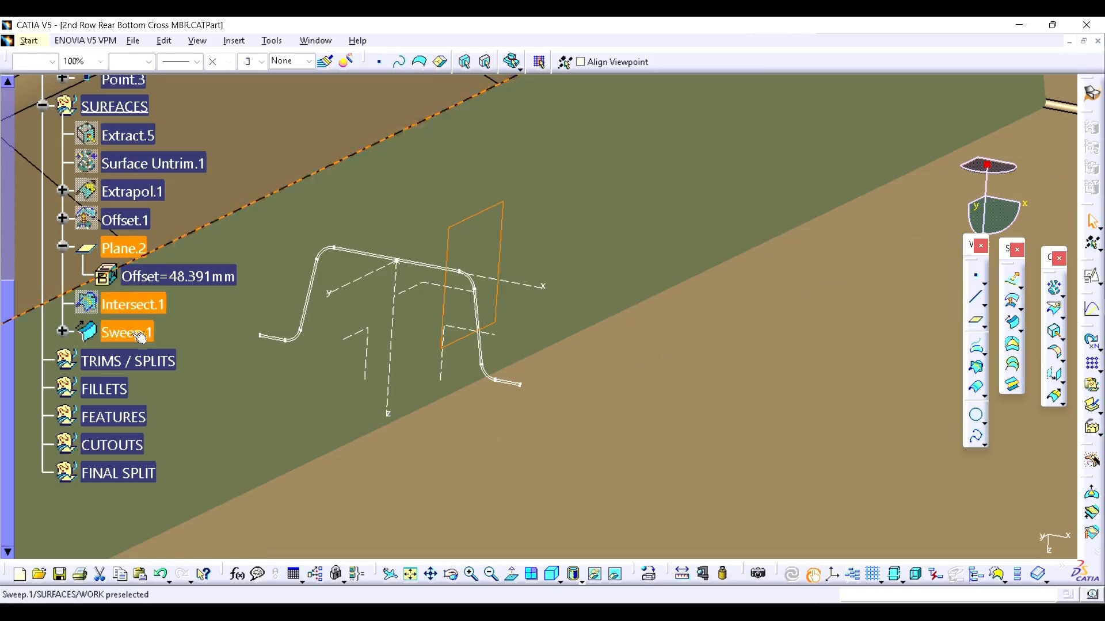
click(138, 343)
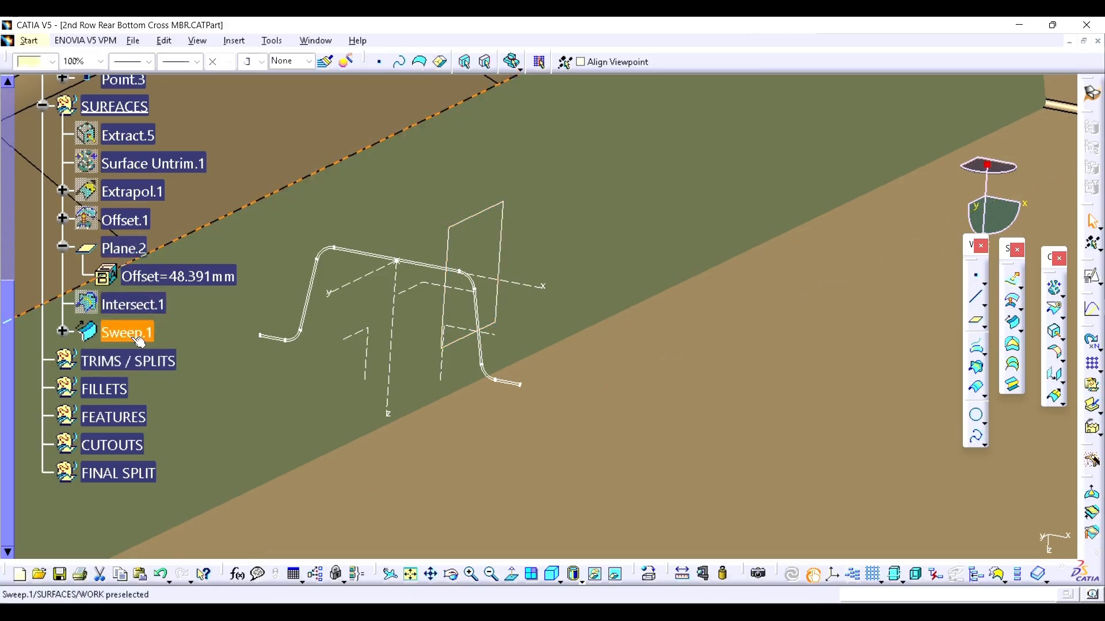
key(ctrl+v)
middle_drag(138, 341, 154, 393)
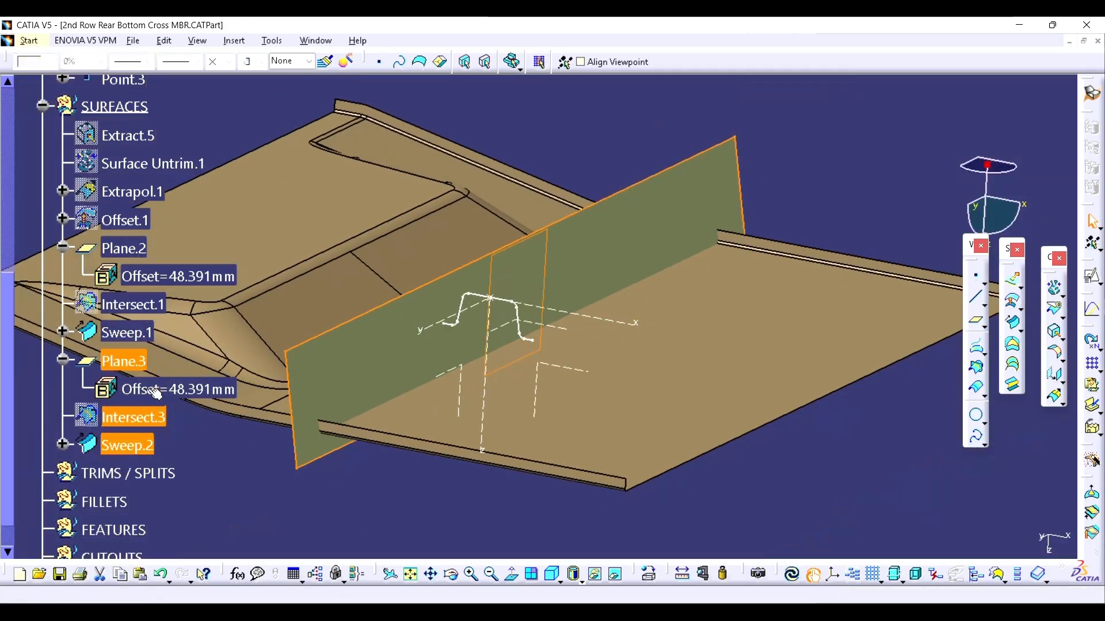
- Reverse the offset direction of the duplicated plane Plane.3 and update the copied sweep Sweep.2 to its new position
double_click(141, 363)
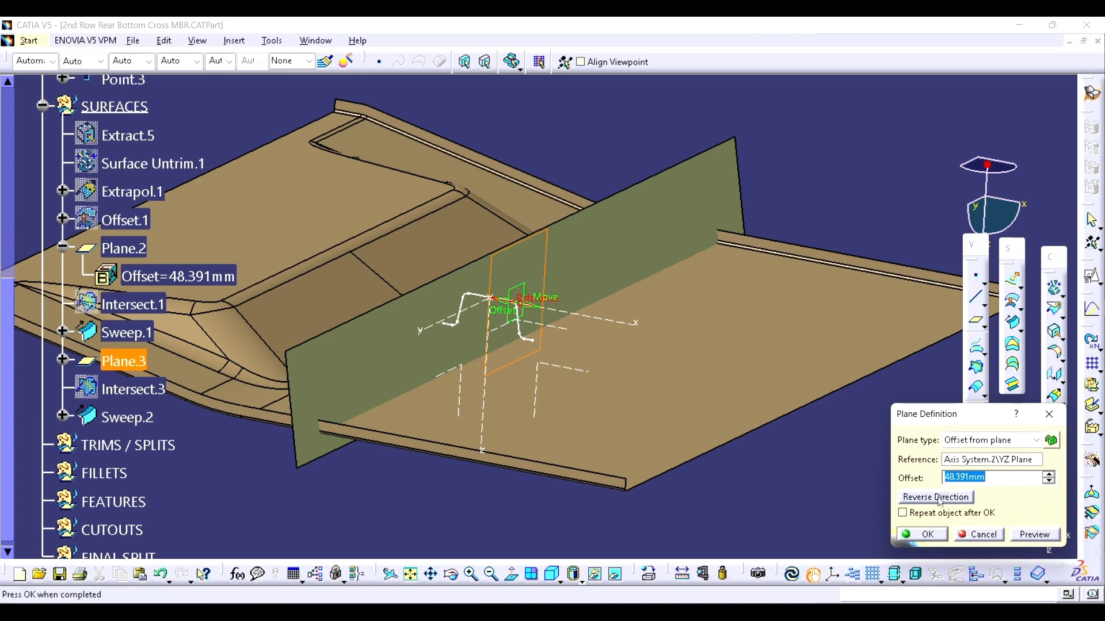
click(936, 498)
click(923, 535)
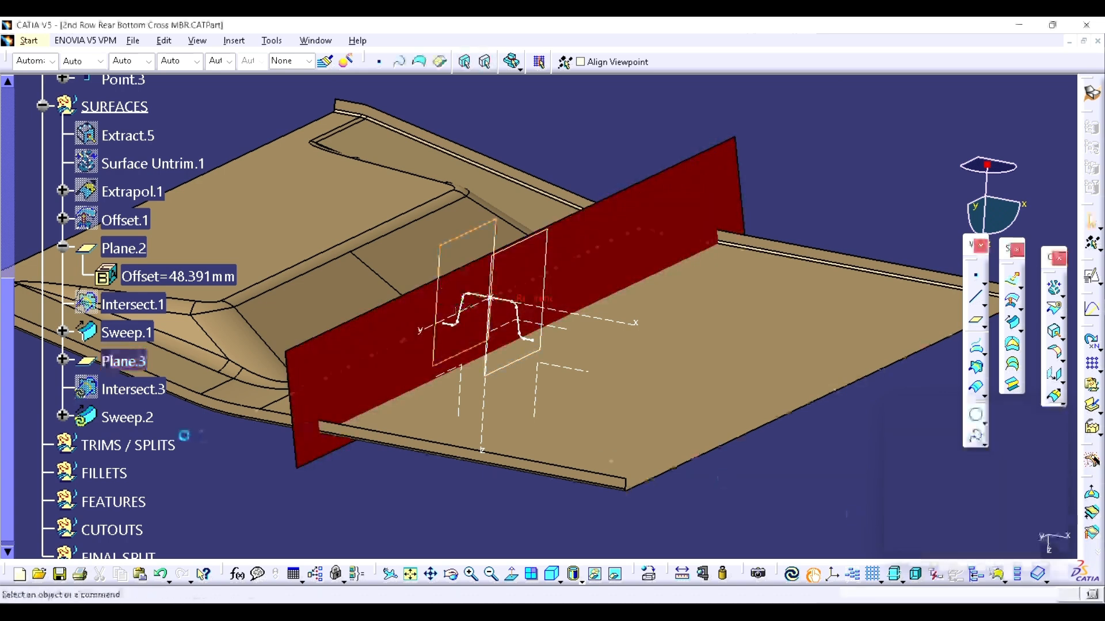
right_click(138, 426)
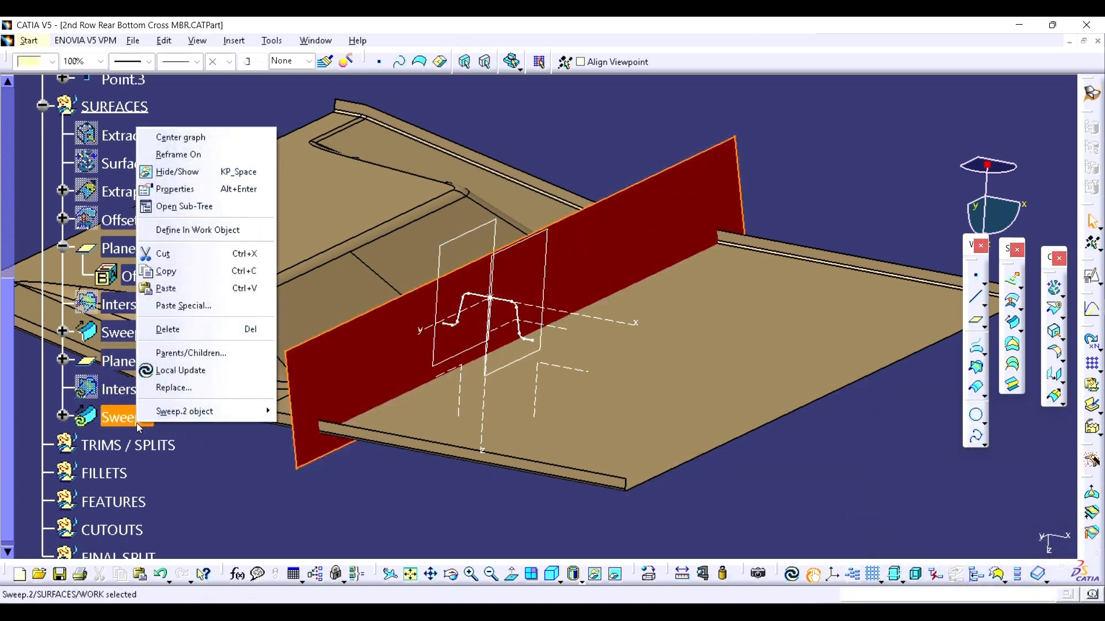
click(855, 169)
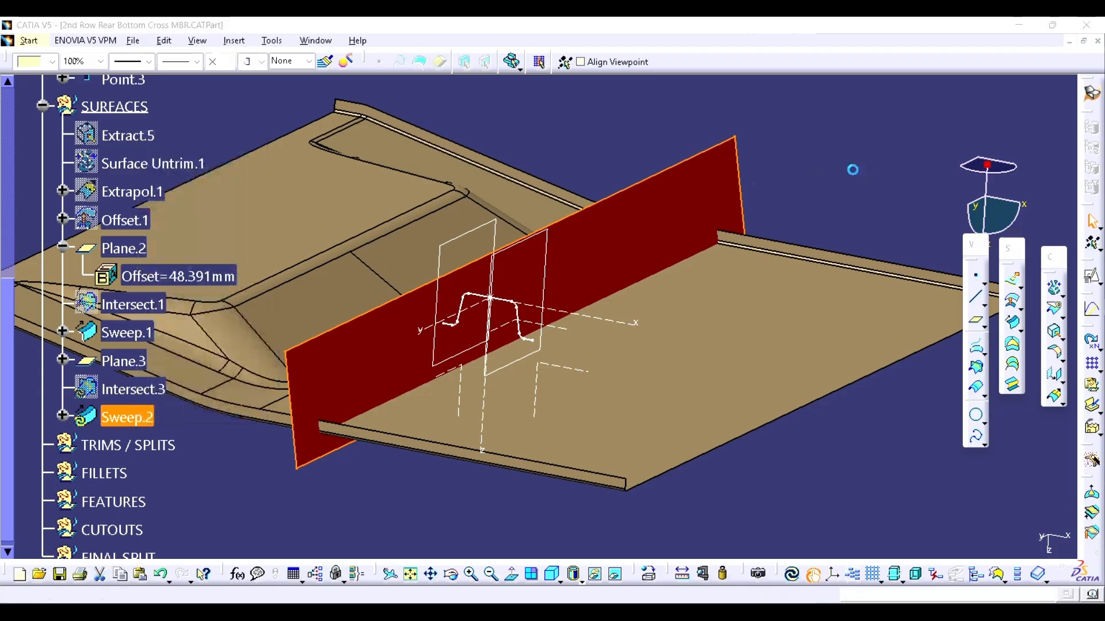
middle_drag(441, 368, 496, 273)
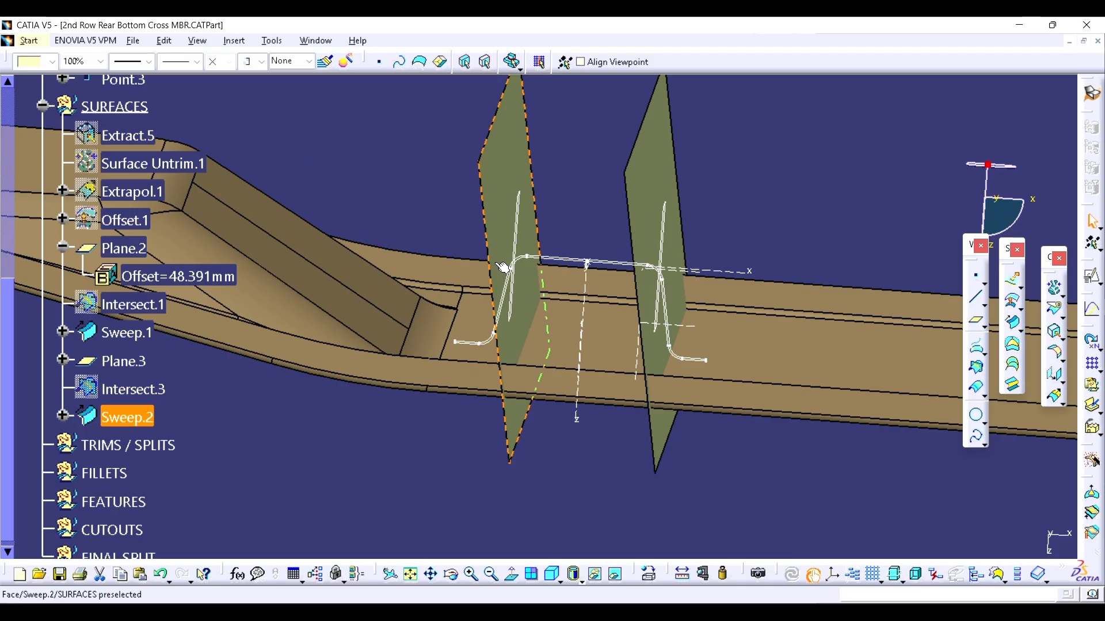
- Switch the copied sweep Sweep.2 to the angular solution that slopes along the section's opposite side wall
double_click(130, 418)
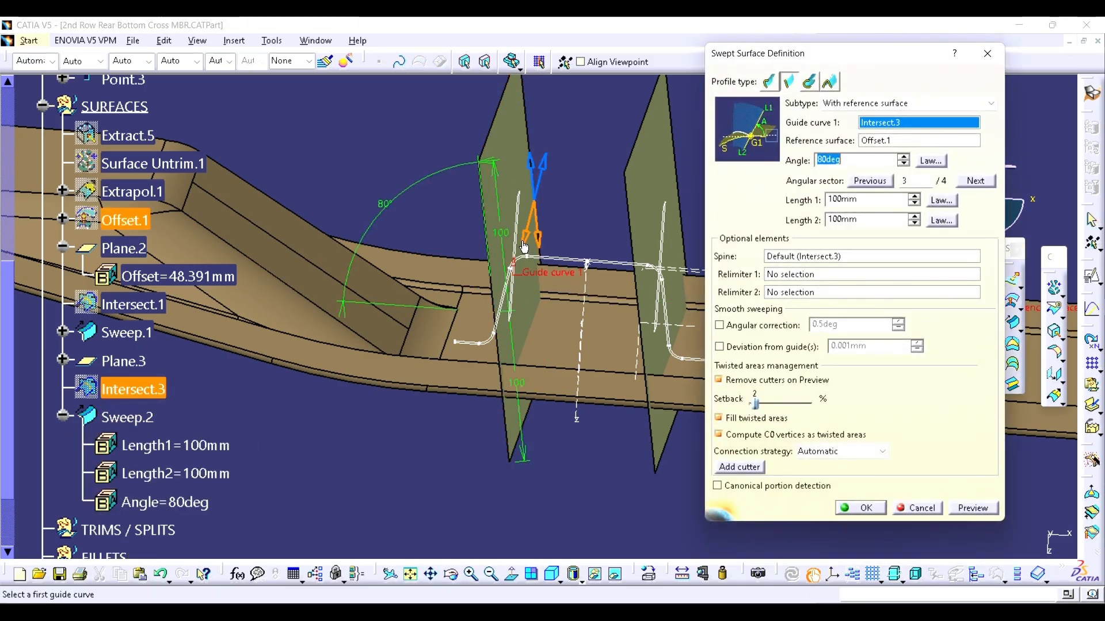
click(525, 238)
click(859, 509)
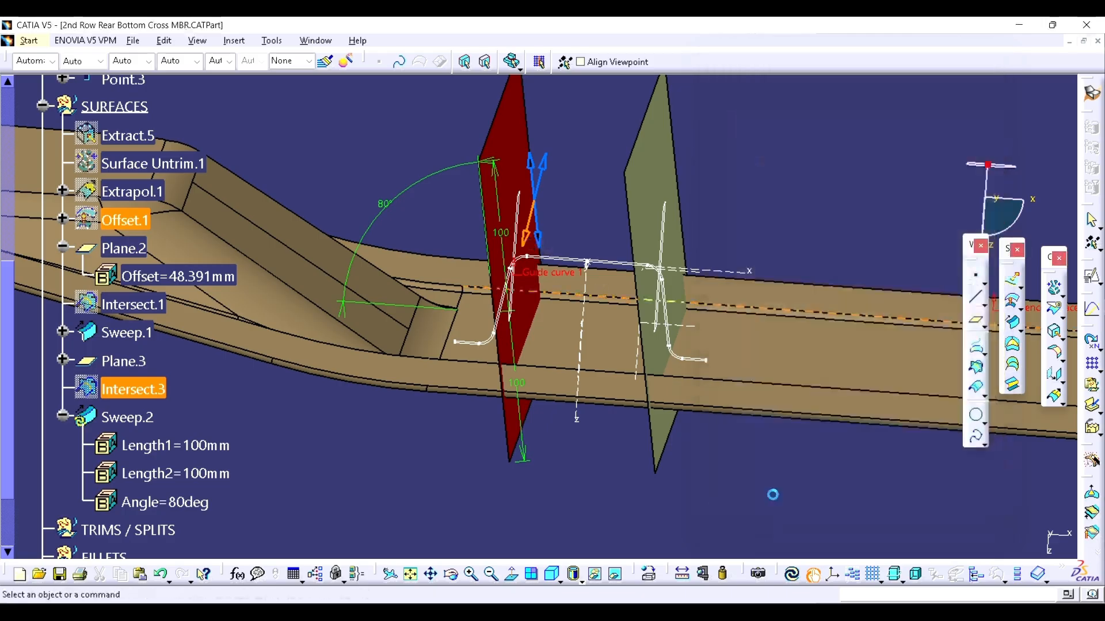
- Measure the minimum distance and angle between the section's opposite side wall line and the copied swept surface
click(683, 574)
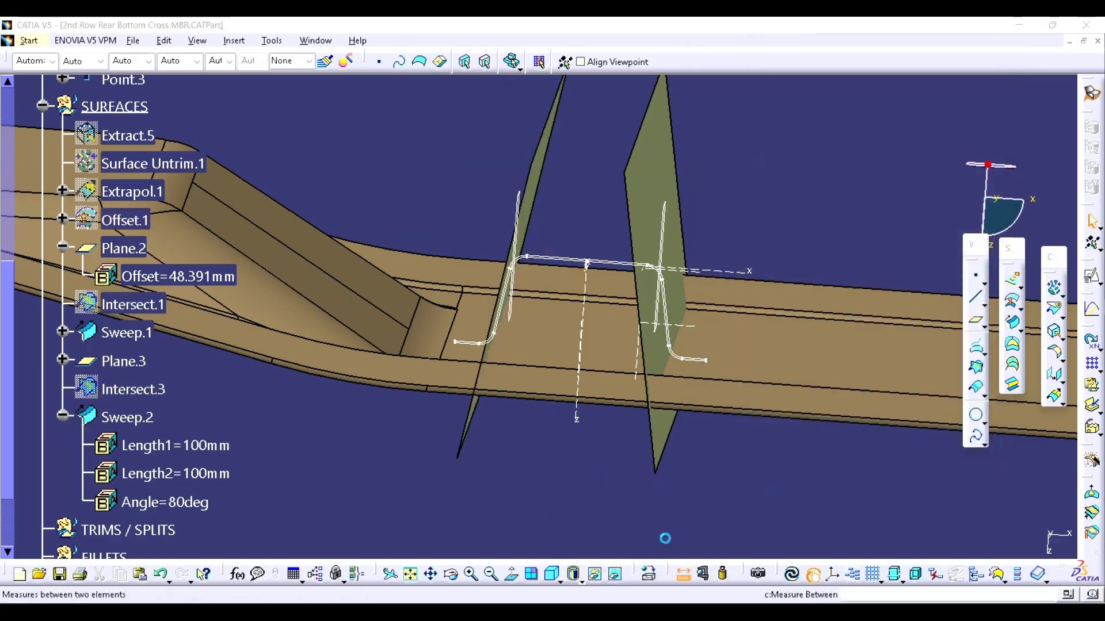
middle_drag(534, 344, 394, 306)
click(344, 278)
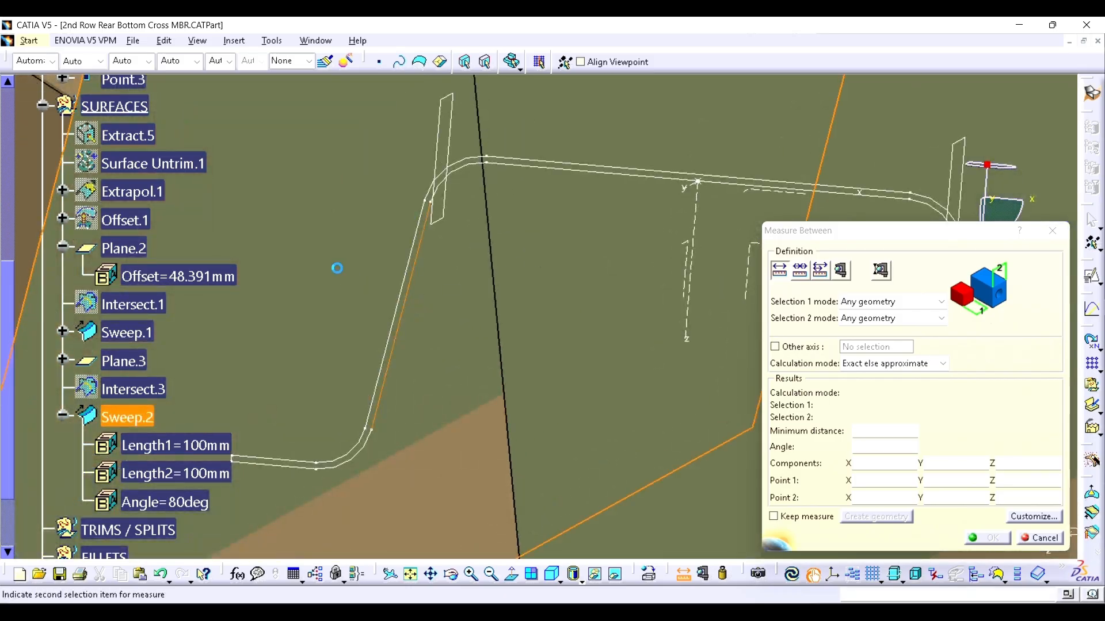
click(343, 283)
middle_drag(430, 322, 463, 354)
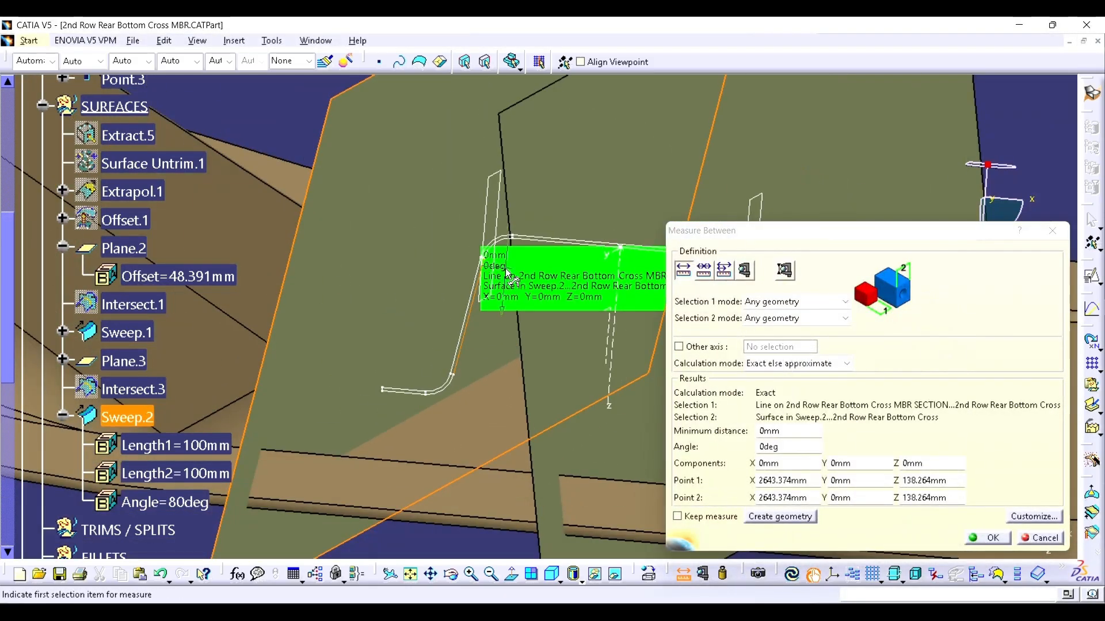
drag(534, 286, 572, 311)
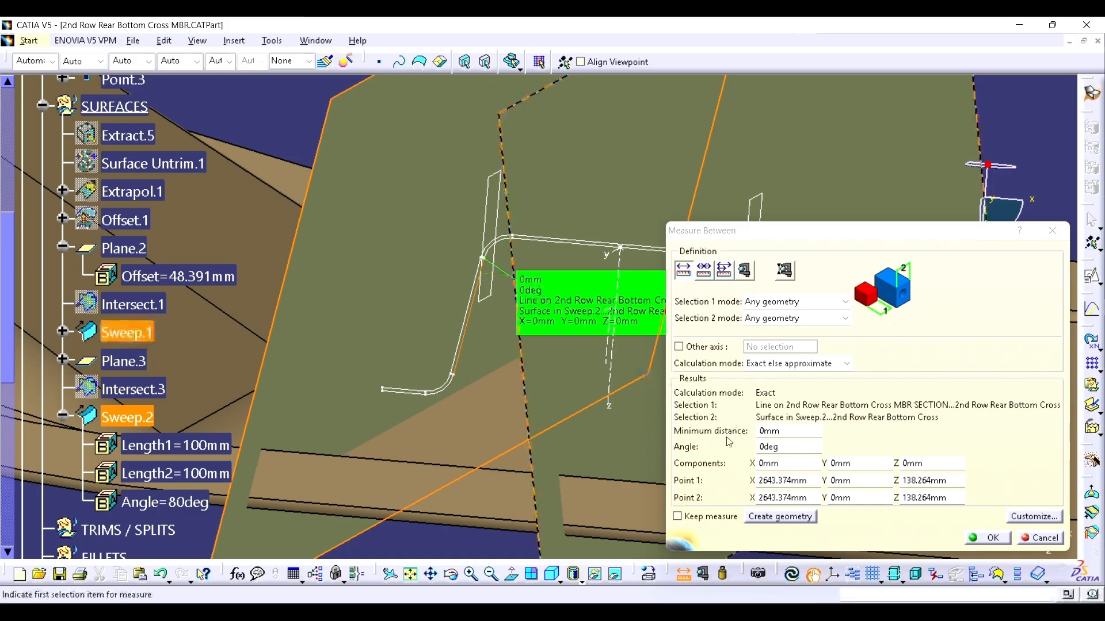
click(1052, 230)
- Define the TRIMS / SPLITS geometrical set as the in-work object
middle_drag(492, 274, 524, 359)
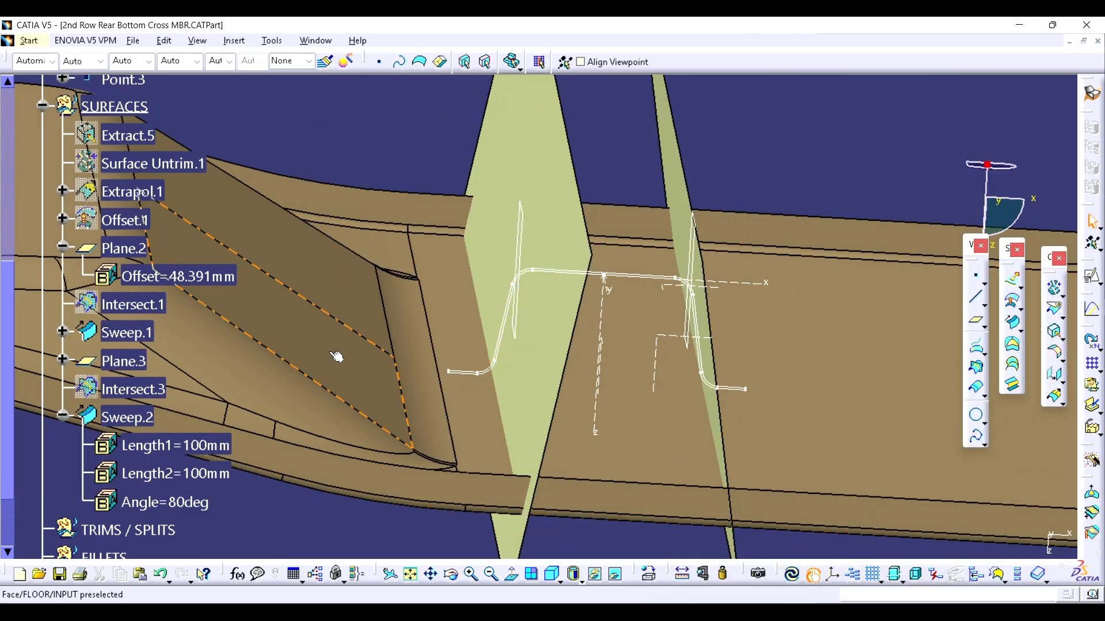
scroll(144, 345, down, 7)
right_click(138, 342)
click(190, 148)
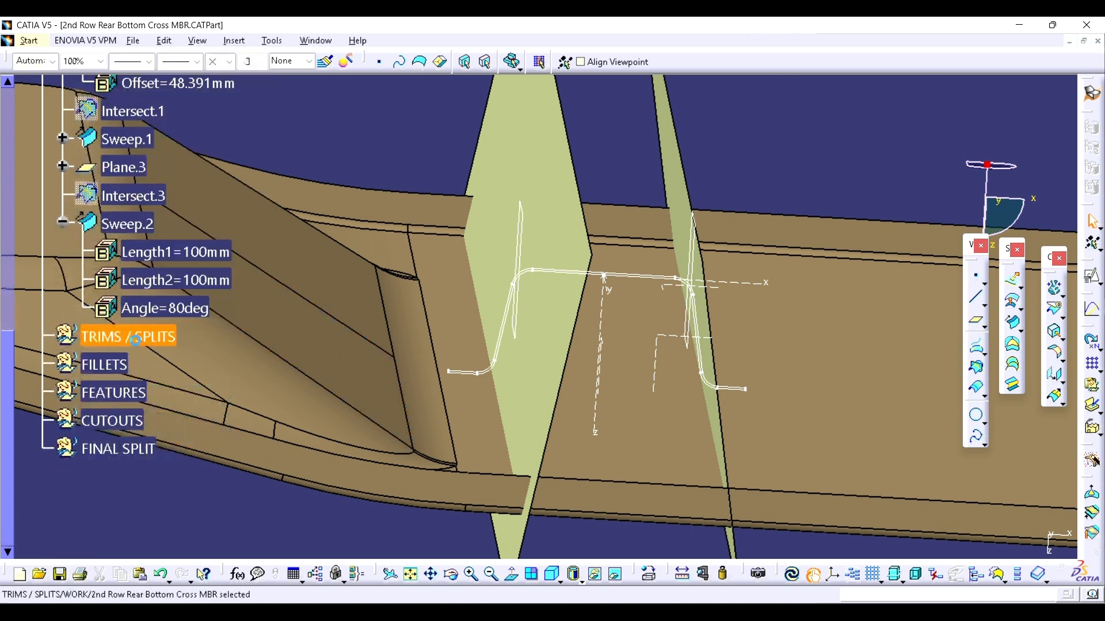
- Hide the floor, and show the extrapolated floor surface Extrapol.1 and its offset surface Offset.1
scroll(138, 342, up, 7)
scroll(141, 345, up, 3)
click(266, 316)
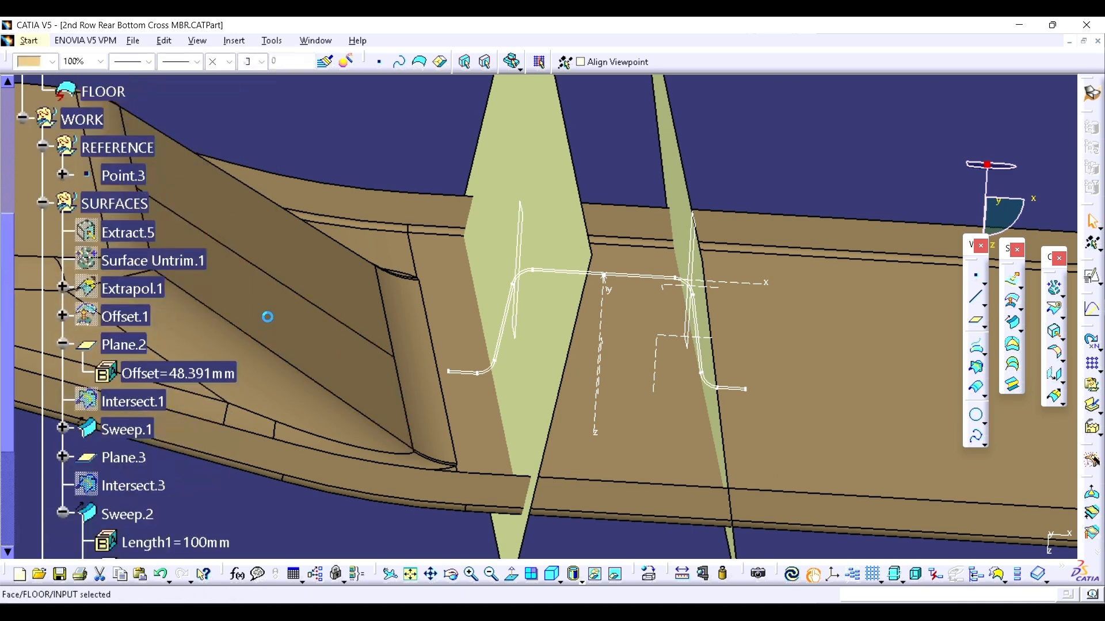
key(space)
click(144, 294)
key(space)
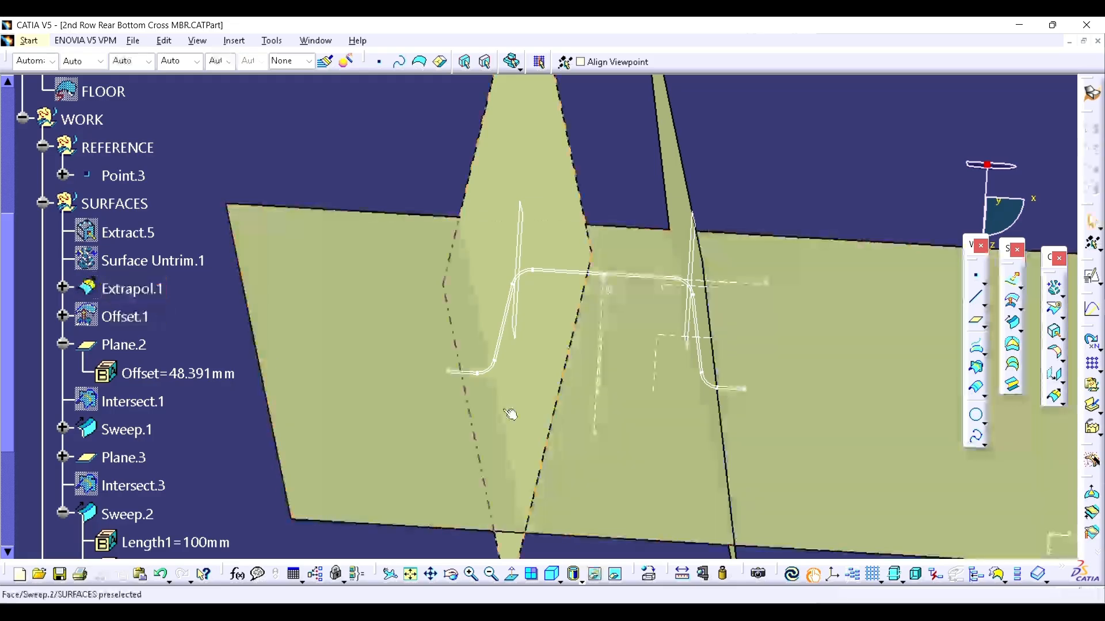
click(144, 318)
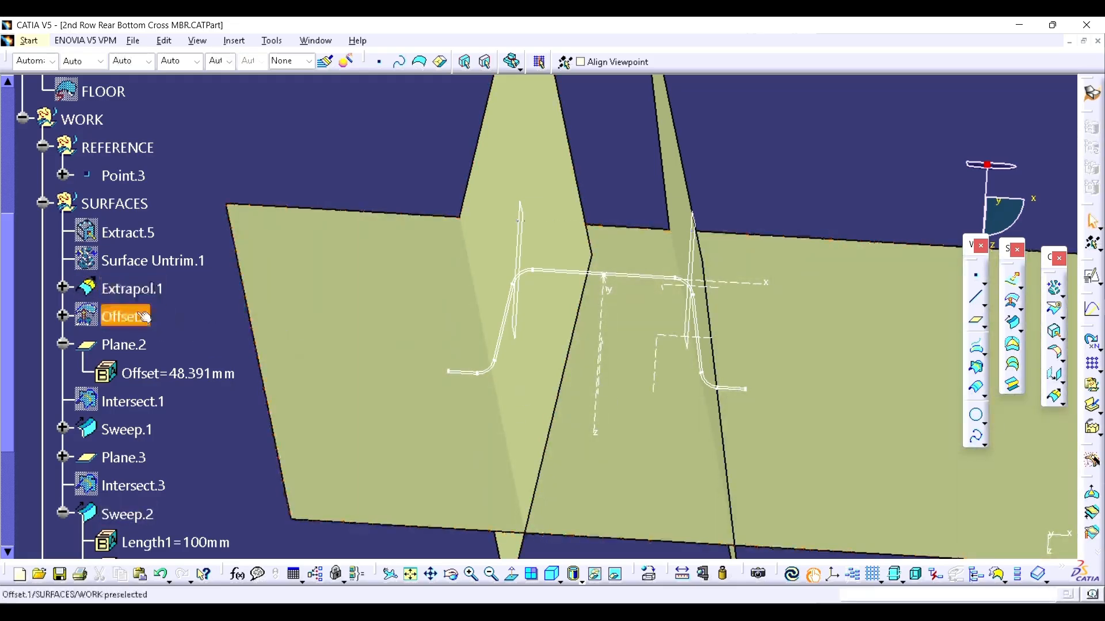
click(62, 317)
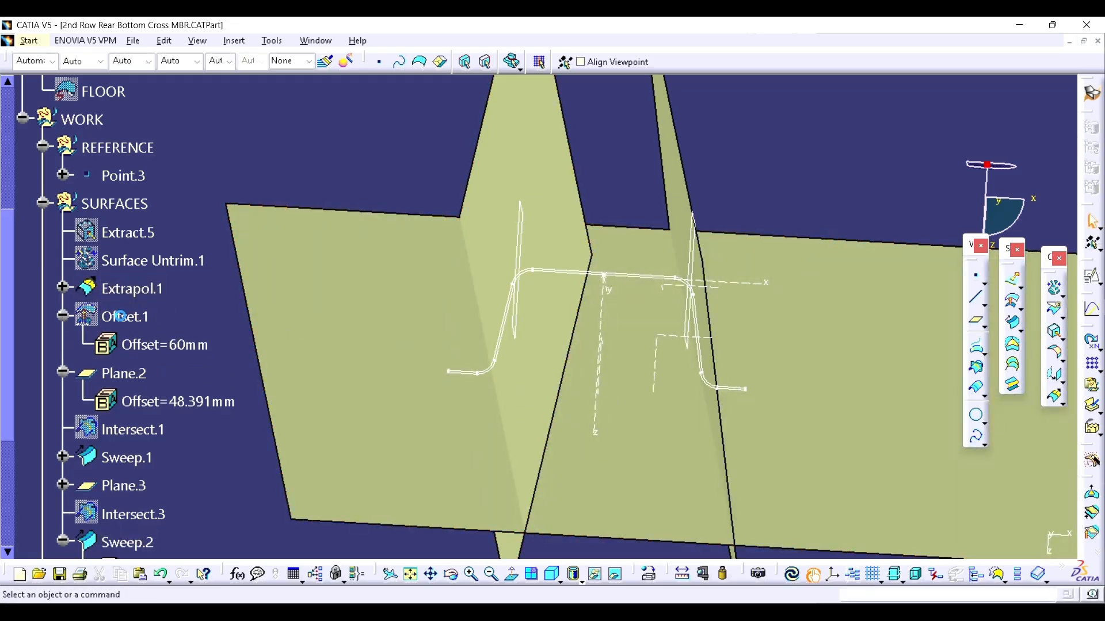
click(120, 316)
mouse_move(612, 316)
middle_down()
mouse_move(598, 313)
mouse_move(604, 304)
middle_up()
click(205, 310)
- Trim the offset surface Offset.1 with the swept wall Sweep.1, keeping the top portion over the section and the wall below it
scroll(205, 311, down, 4)
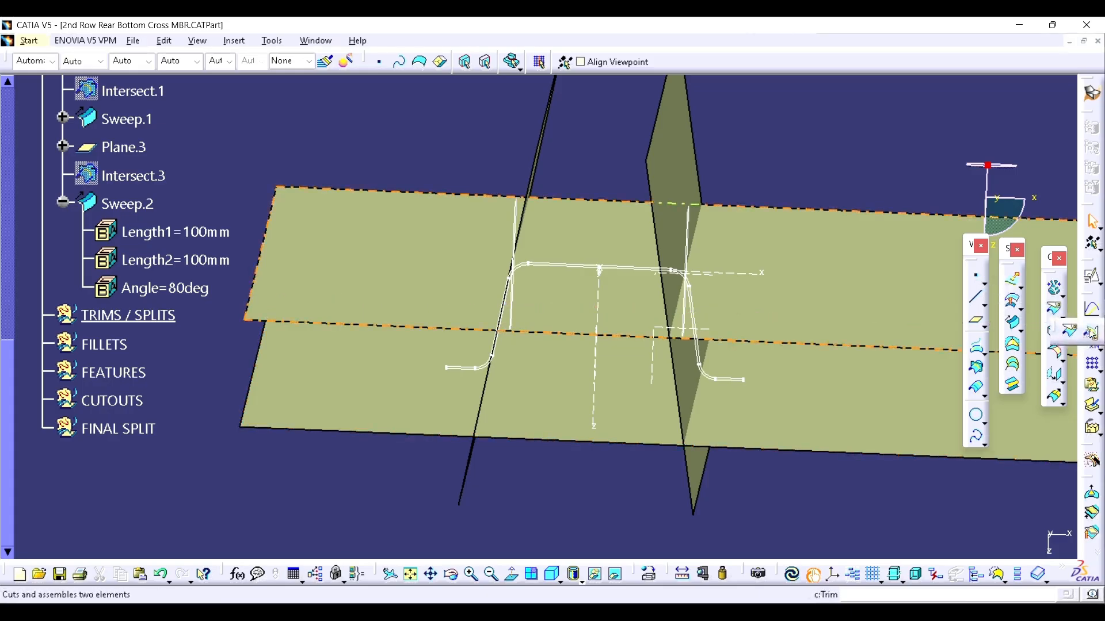
middle_drag(725, 359, 577, 377)
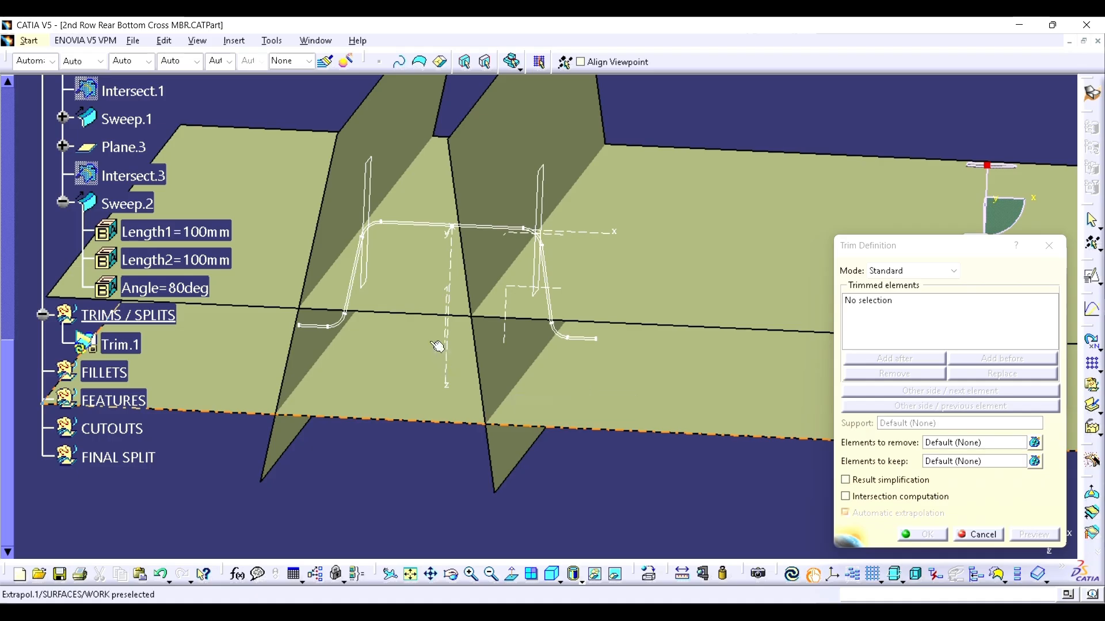
middle_drag(437, 345, 538, 341)
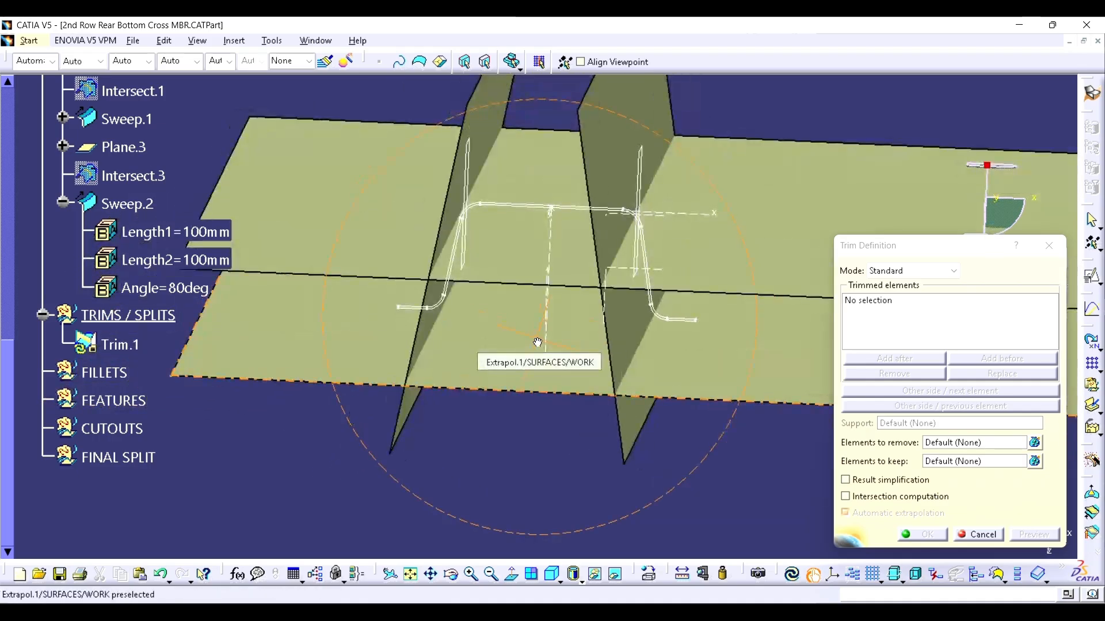
click(506, 262)
click(598, 322)
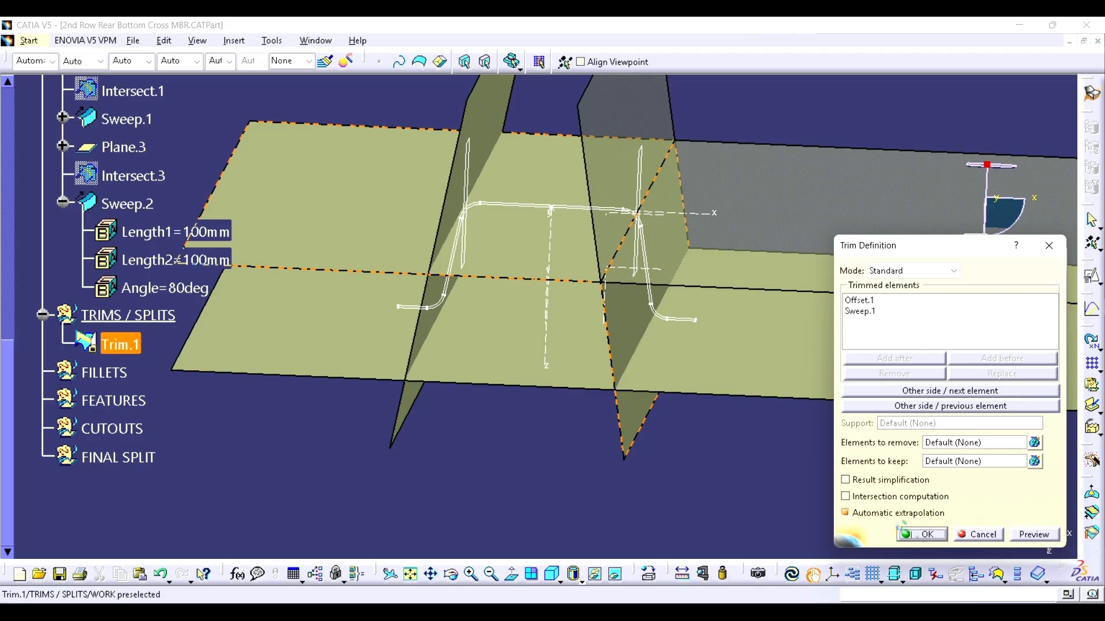
click(925, 534)
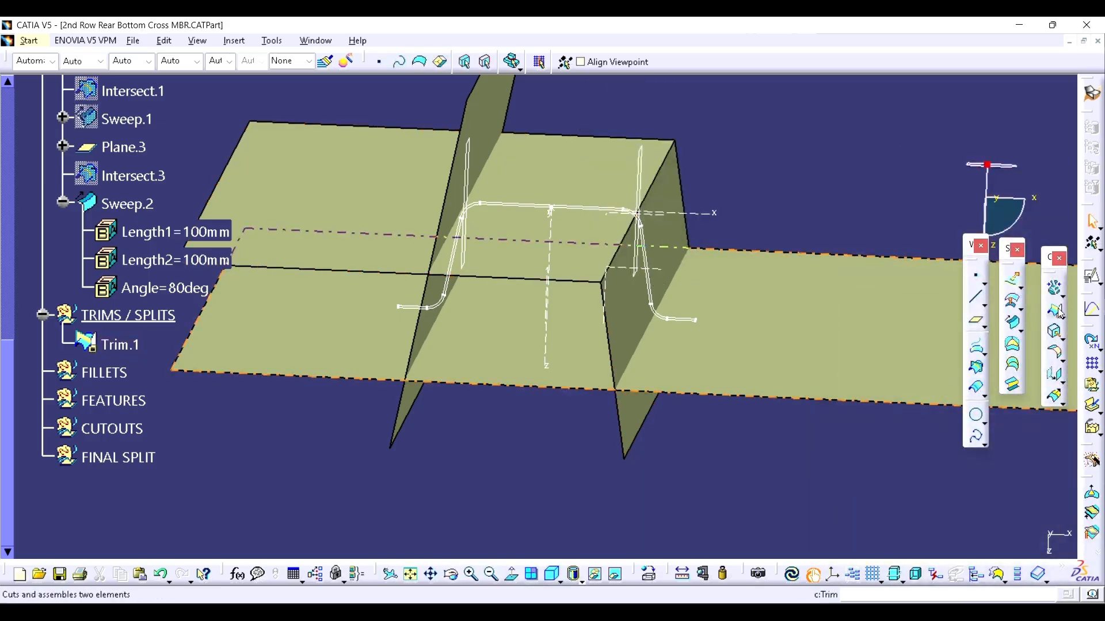
- Trim the Trim.1 surface with the second swept wall Sweep.2, keeping the top face and both side walls
click(1054, 311)
click(507, 271)
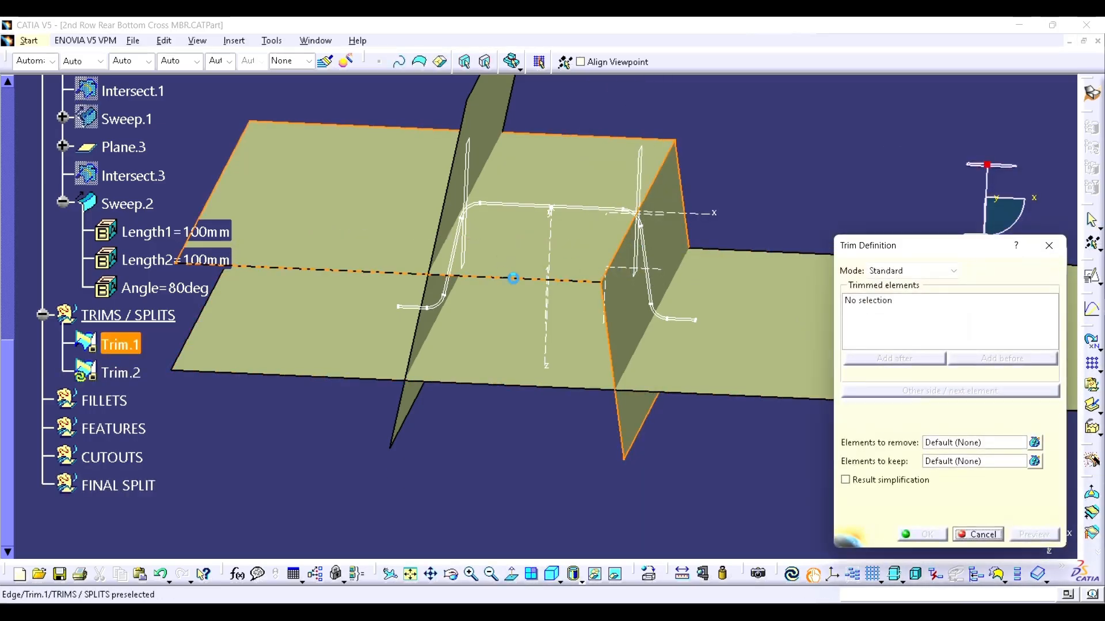
middle_drag(513, 279, 507, 285)
click(509, 286)
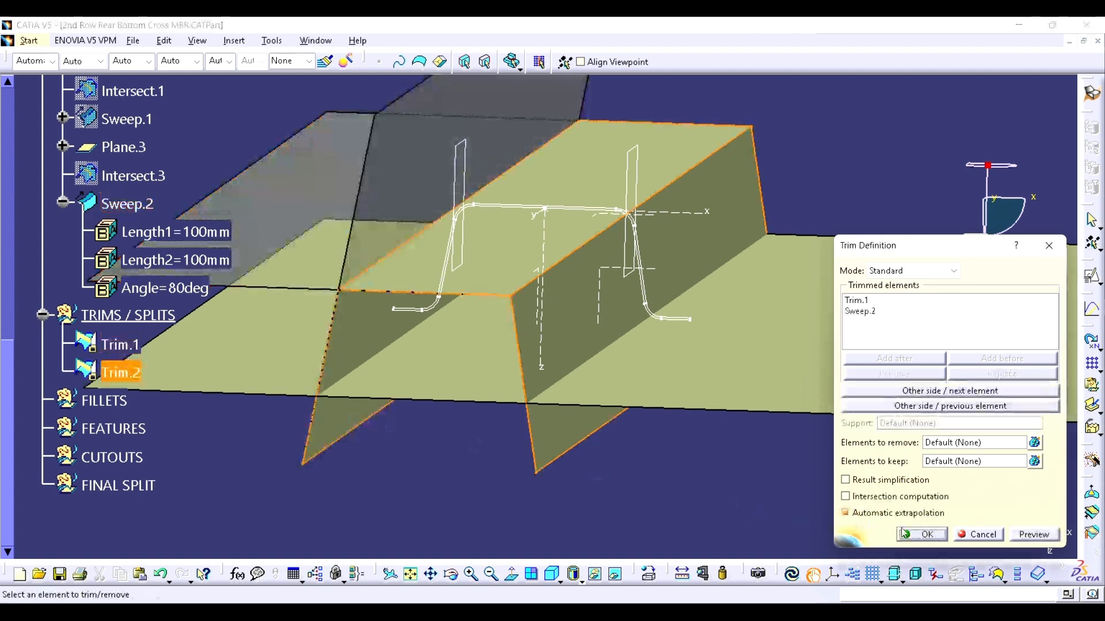
click(922, 535)
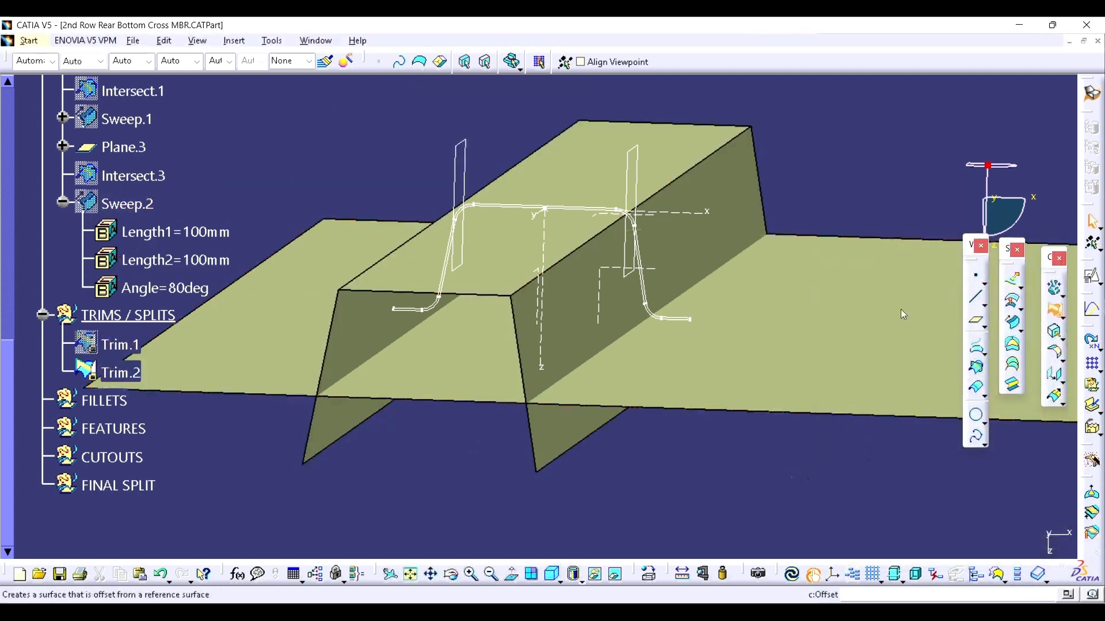
- Trim the Trim.2 surface with the extrapolated floor surface Extrapol.1 to form the hat shape with flanges on both sides
click(493, 275)
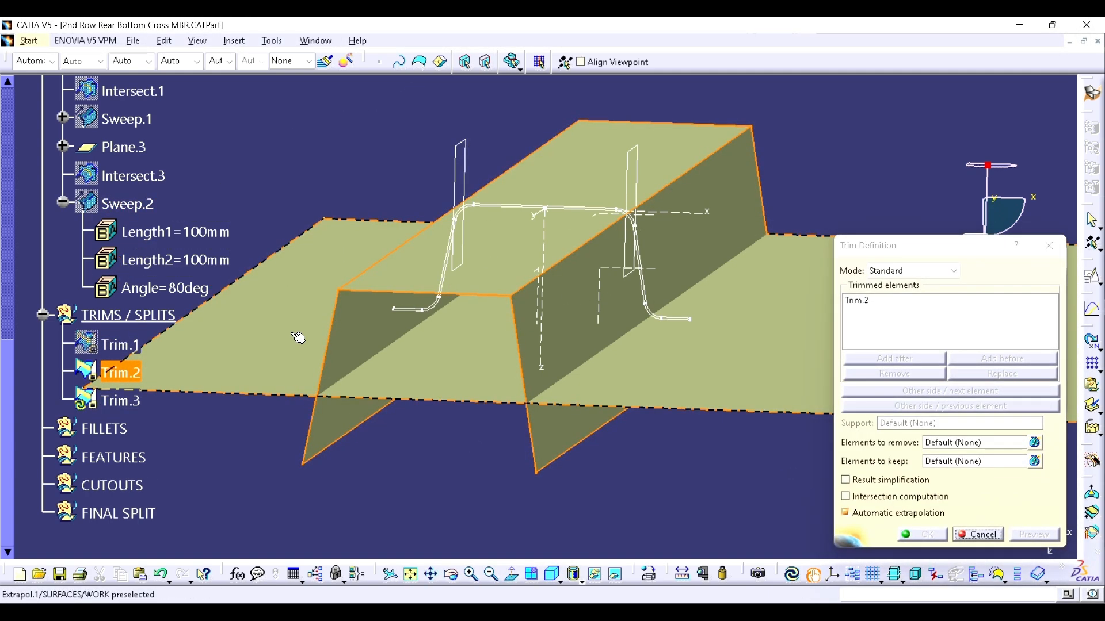
click(299, 337)
click(922, 535)
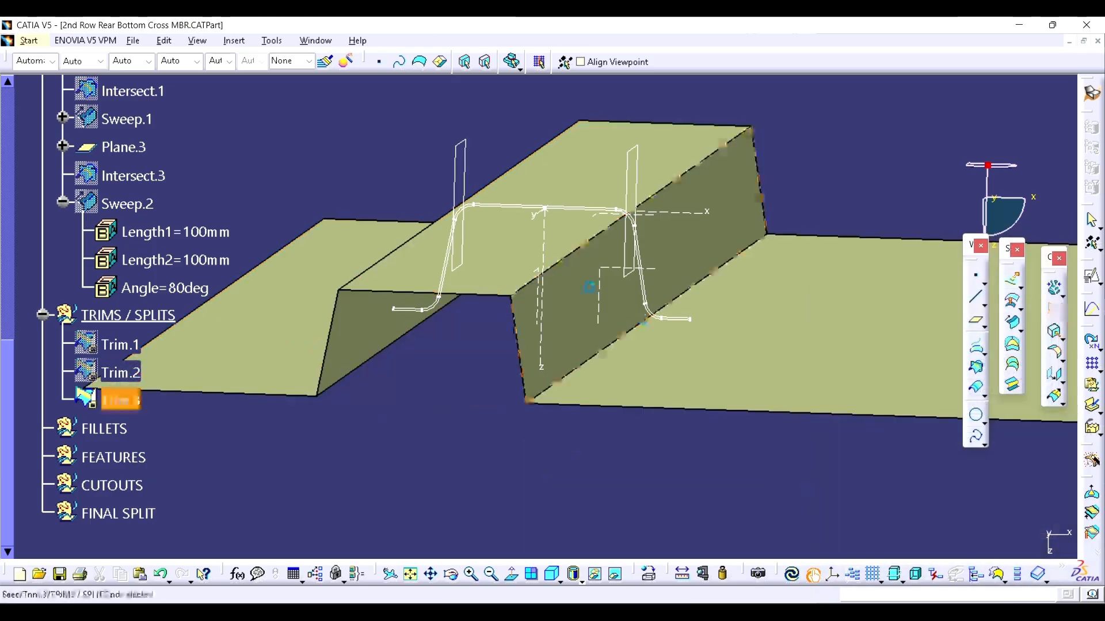
- Hide the two offset planes and the axis system, leaving the trimmed surface and section displayed
middle_drag(632, 397, 507, 377)
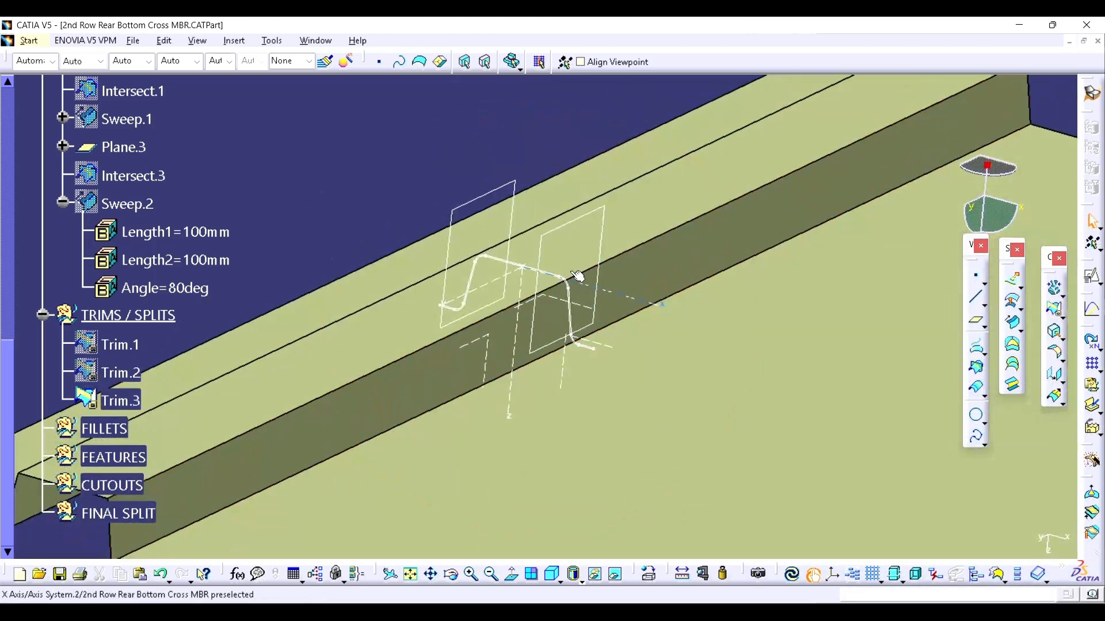
right_click(590, 218)
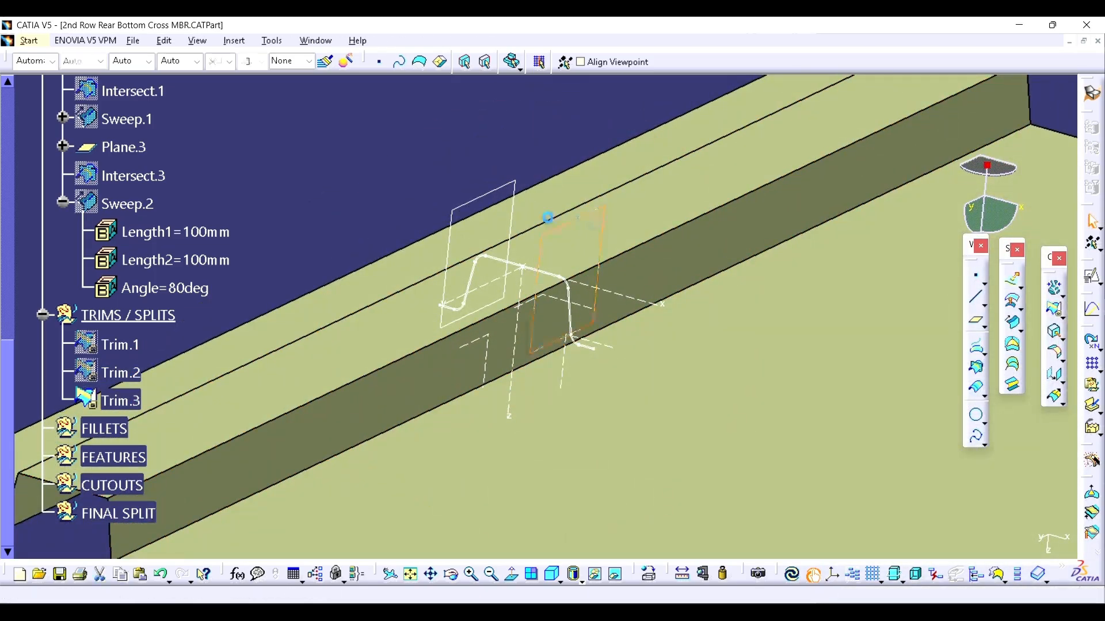
click(580, 282)
middle_drag(525, 306, 592, 305)
- Show the FLOOR surface from the INPUT set again
scroll(207, 289, up, 5)
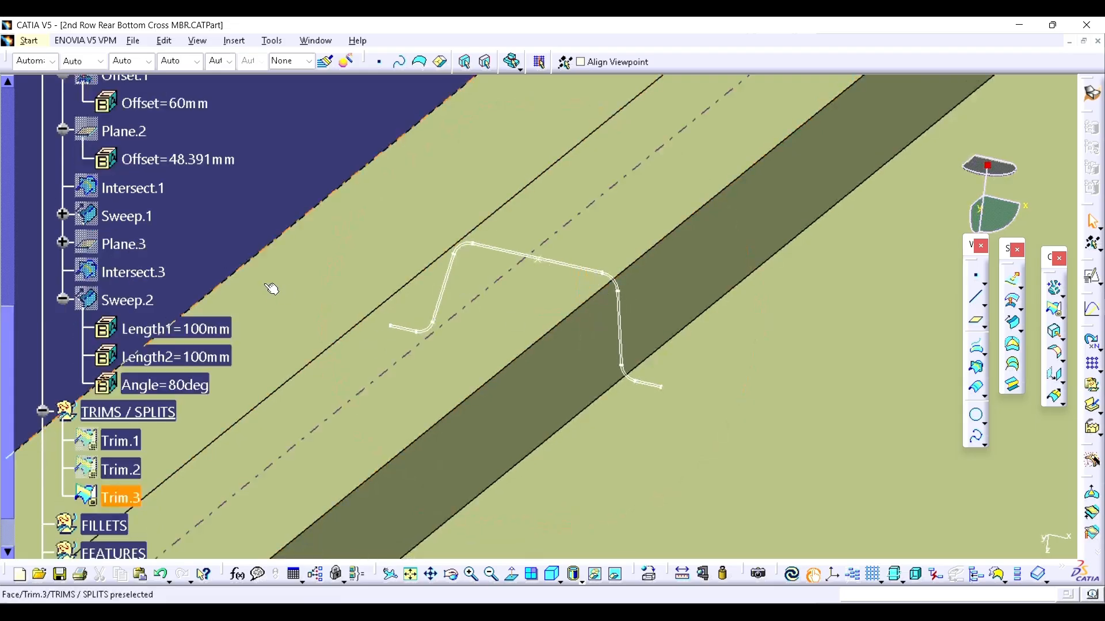
click(118, 193)
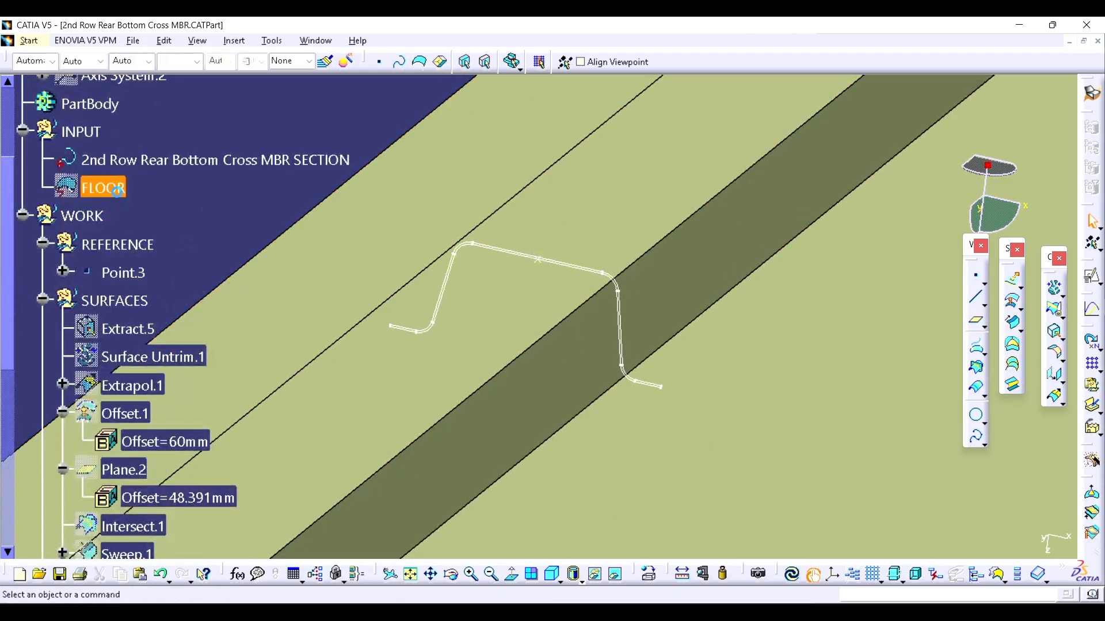
key(space)
- Examine how the trimmed cross member surface sits against the floor and the section
middle_drag(577, 289, 494, 391)
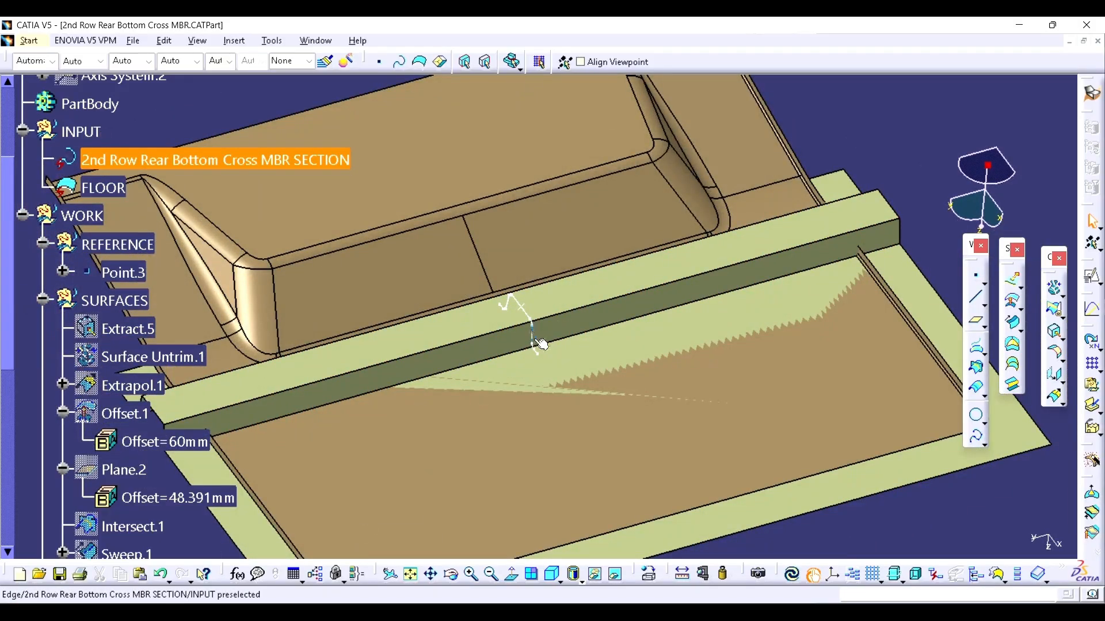
middle_drag(585, 358, 934, 171)
middle_drag(794, 274, 605, 389)
click(562, 337)
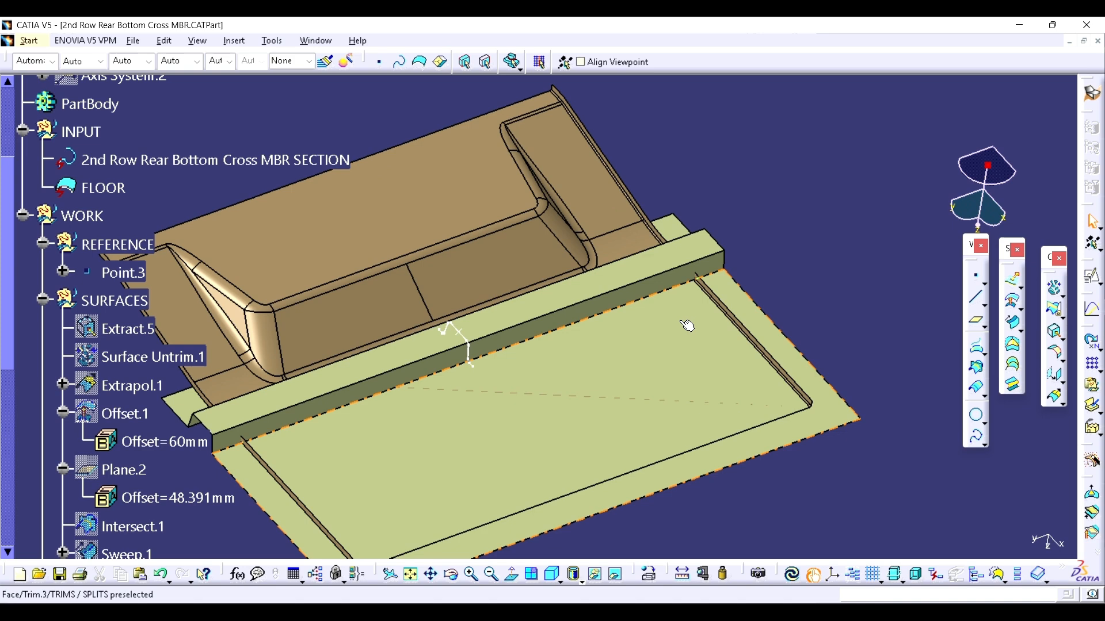
middle_drag(689, 324, 401, 316)
scroll(649, 325, up, 1)
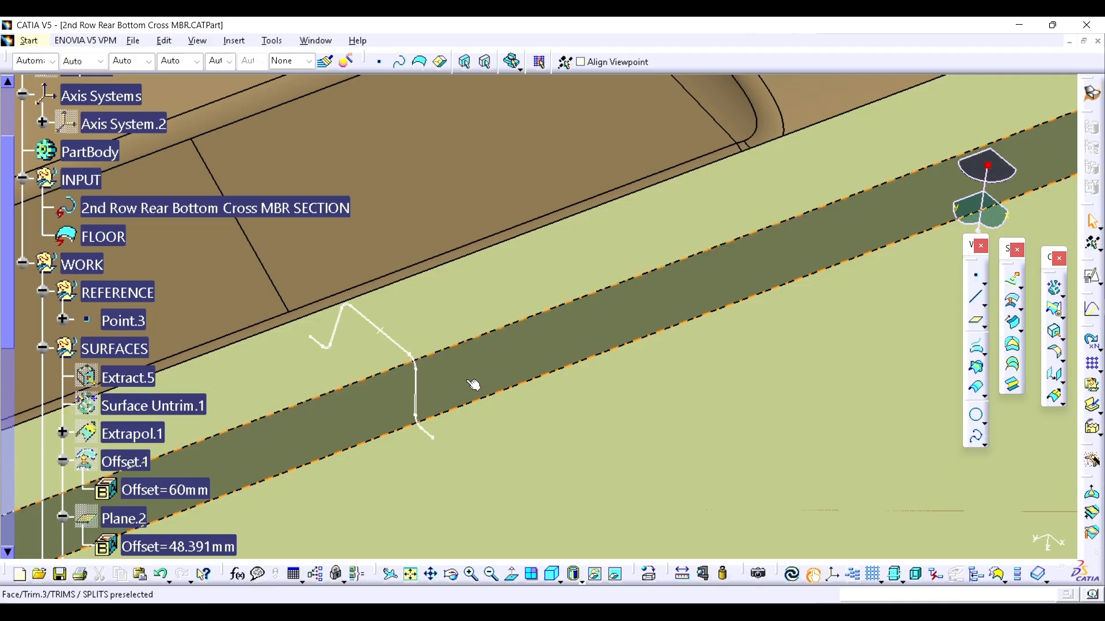
middle_drag(473, 384, 579, 397)
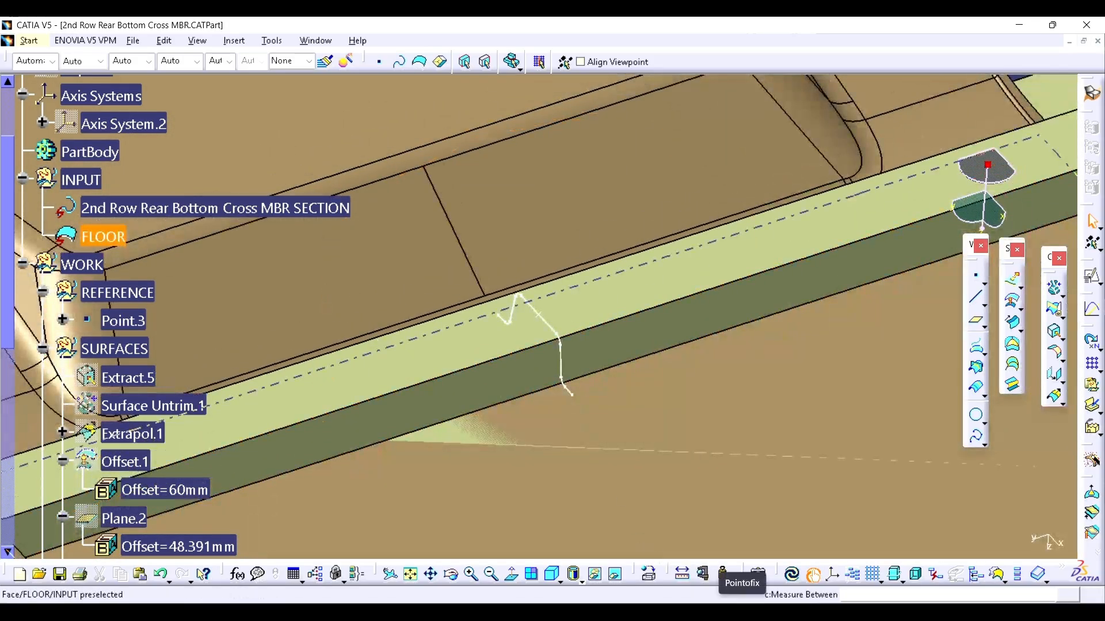
- Annotate the cross member's side wall with temporary Pointofix lines, arrows and hole shapes, and discard the markup
click(741, 603)
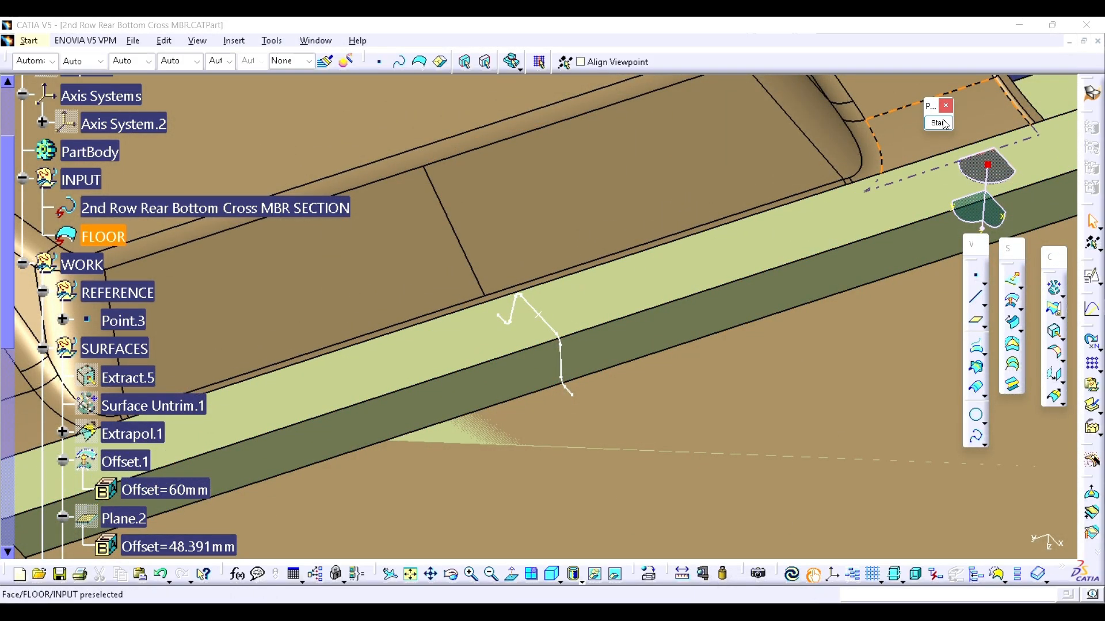
click(943, 124)
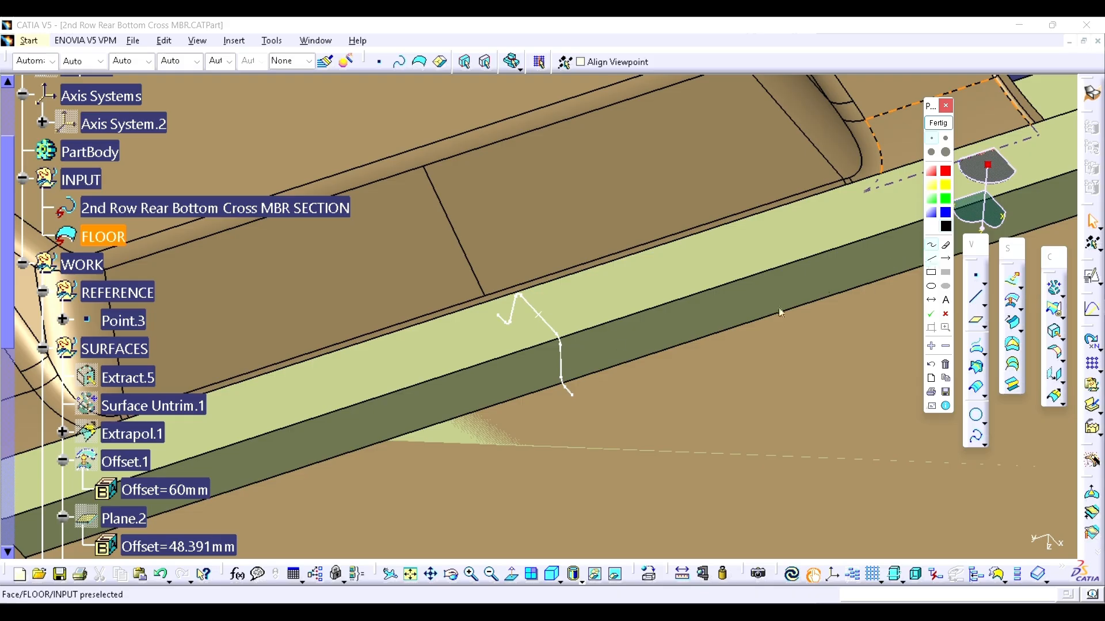
drag(652, 326, 870, 262)
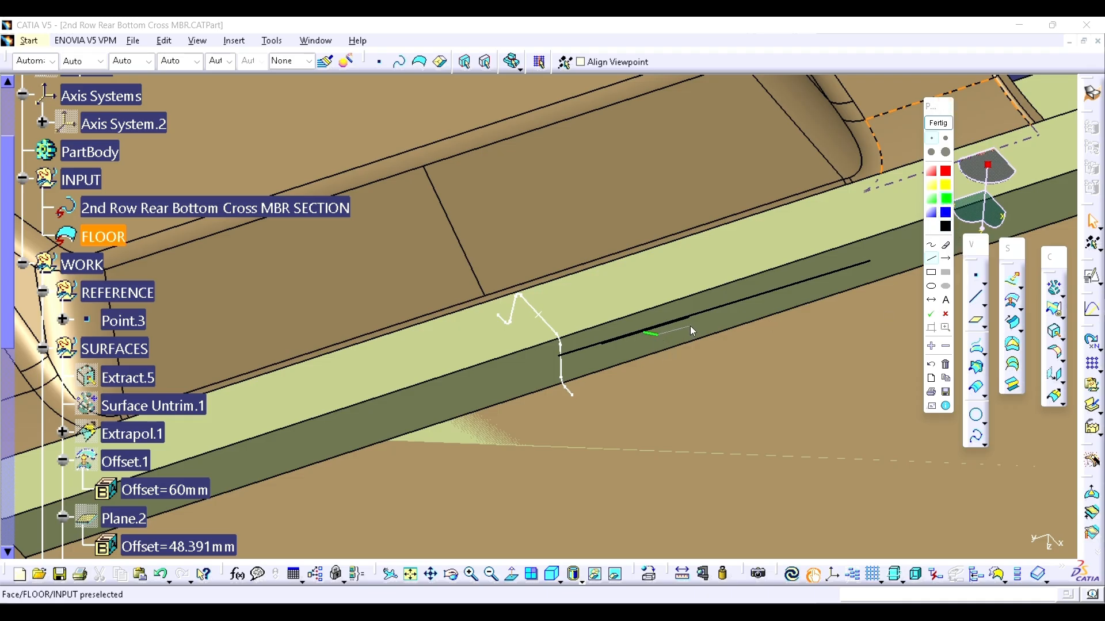
drag(692, 325, 694, 312)
drag(698, 340, 697, 340)
drag(730, 332, 714, 350)
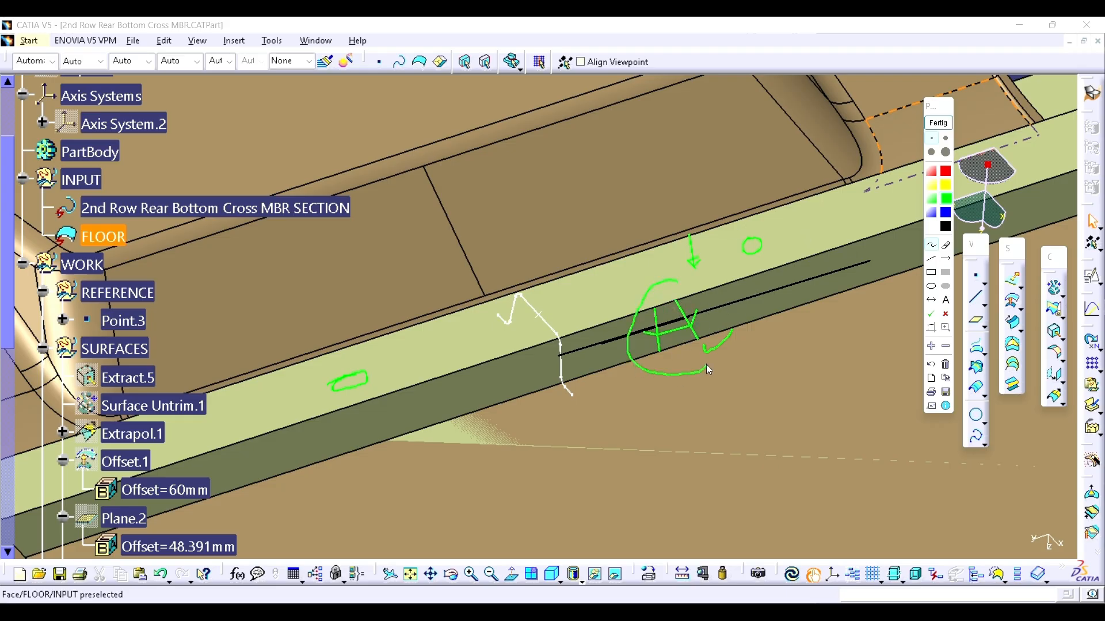
click(943, 124)
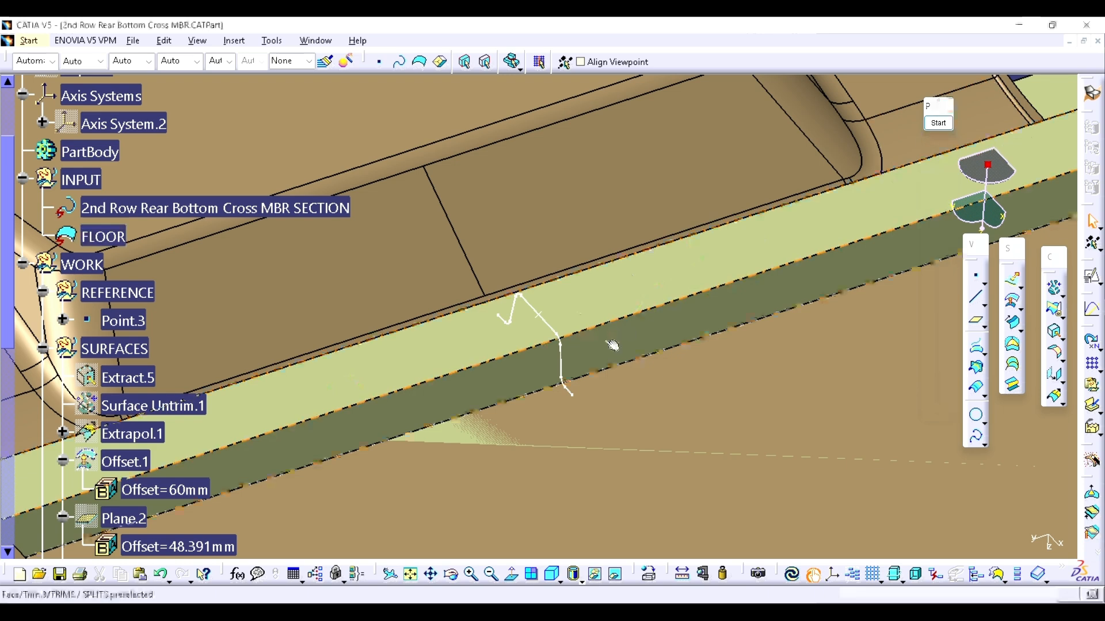
- Hide the trimmed surface Trim.3 and show the side wall surface Sweep.1 with the section
middle_drag(565, 347, 607, 360)
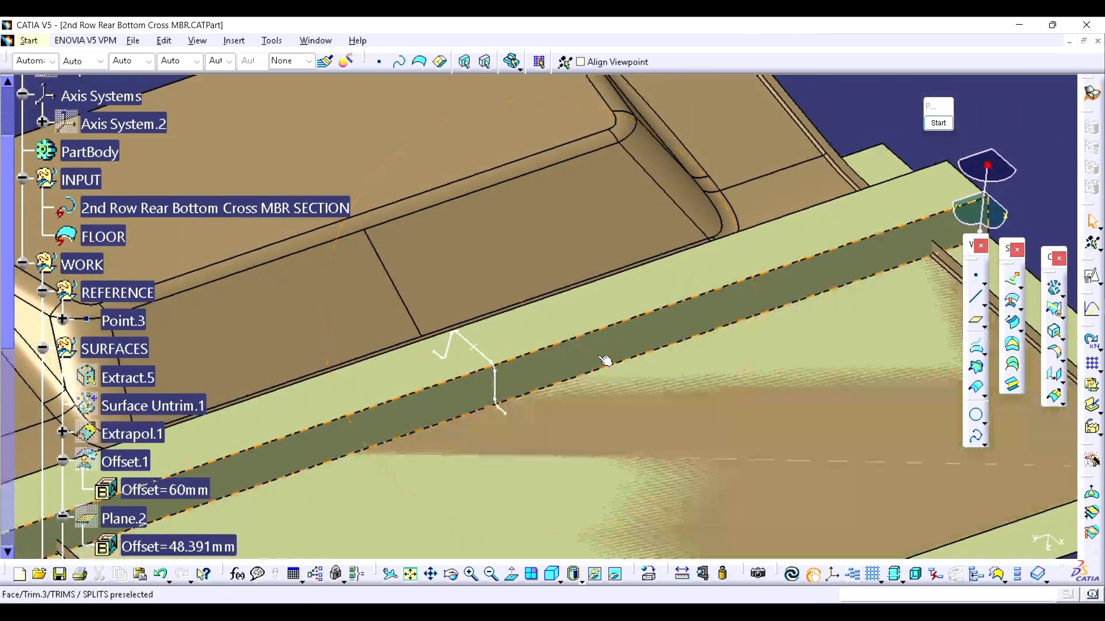
scroll(161, 407, down, 4)
scroll(161, 406, up, 2)
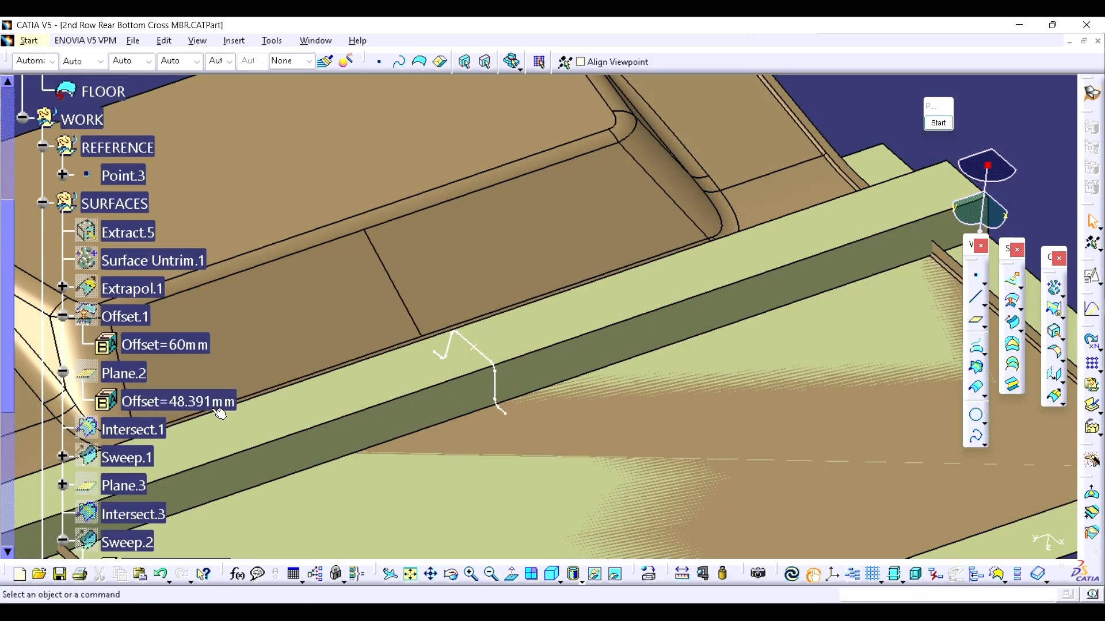
scroll(132, 212, down, 3)
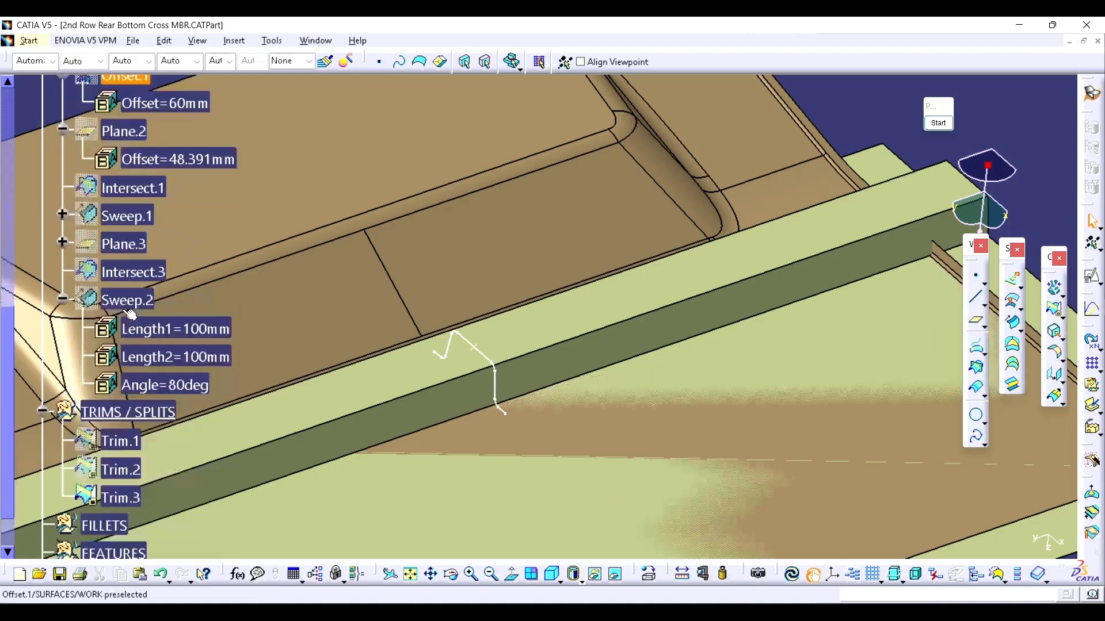
right_click(122, 302)
key(Escape)
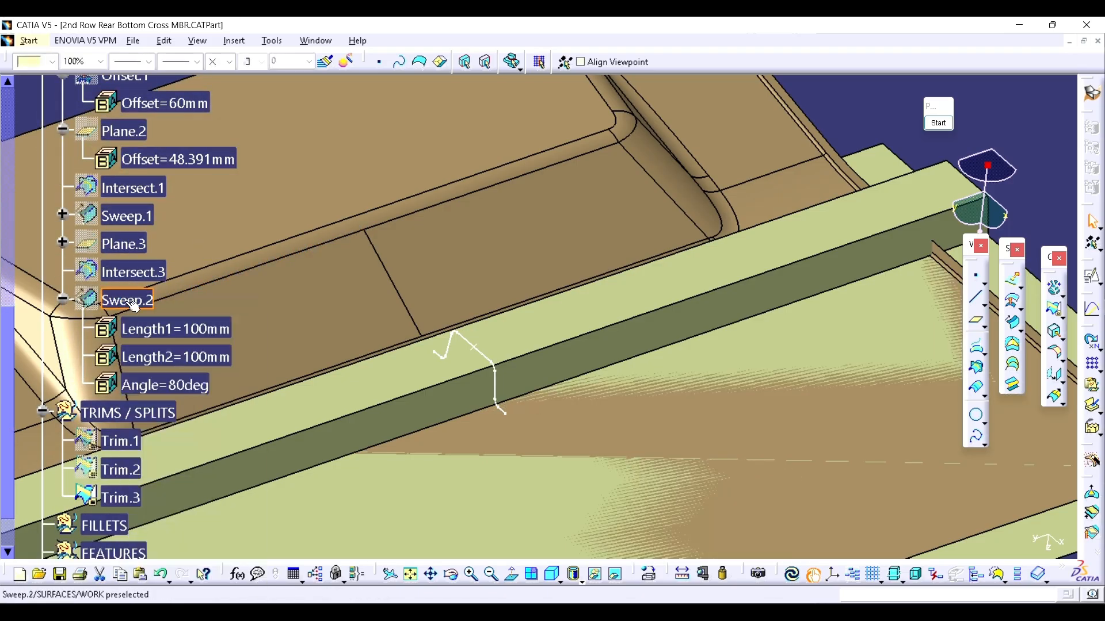
click(117, 496)
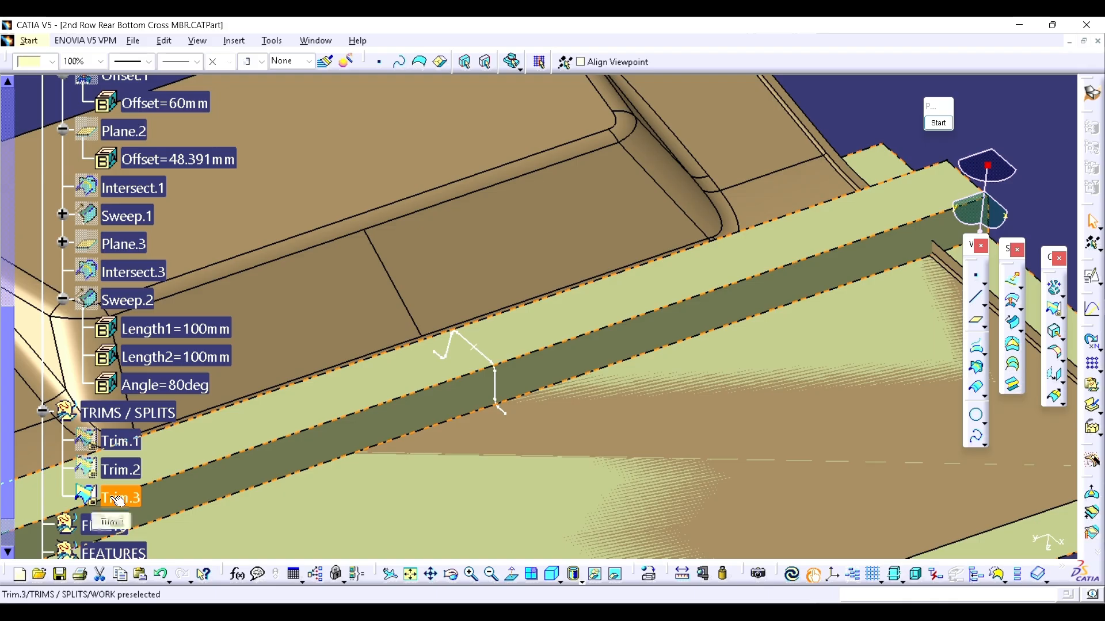
double_click(113, 497)
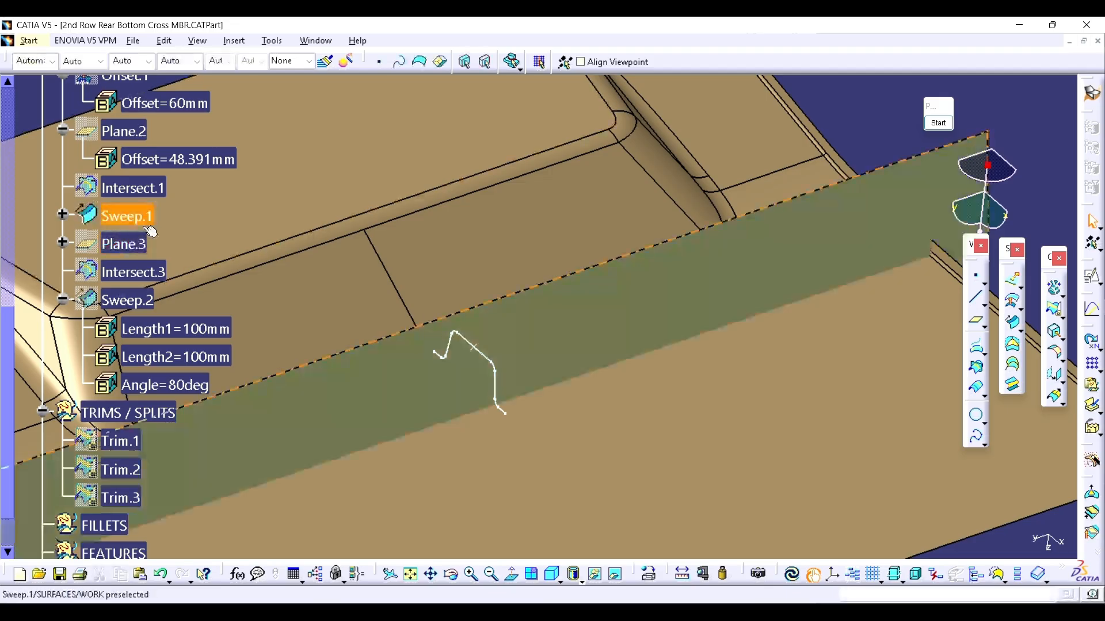
middle_drag(489, 418, 607, 365)
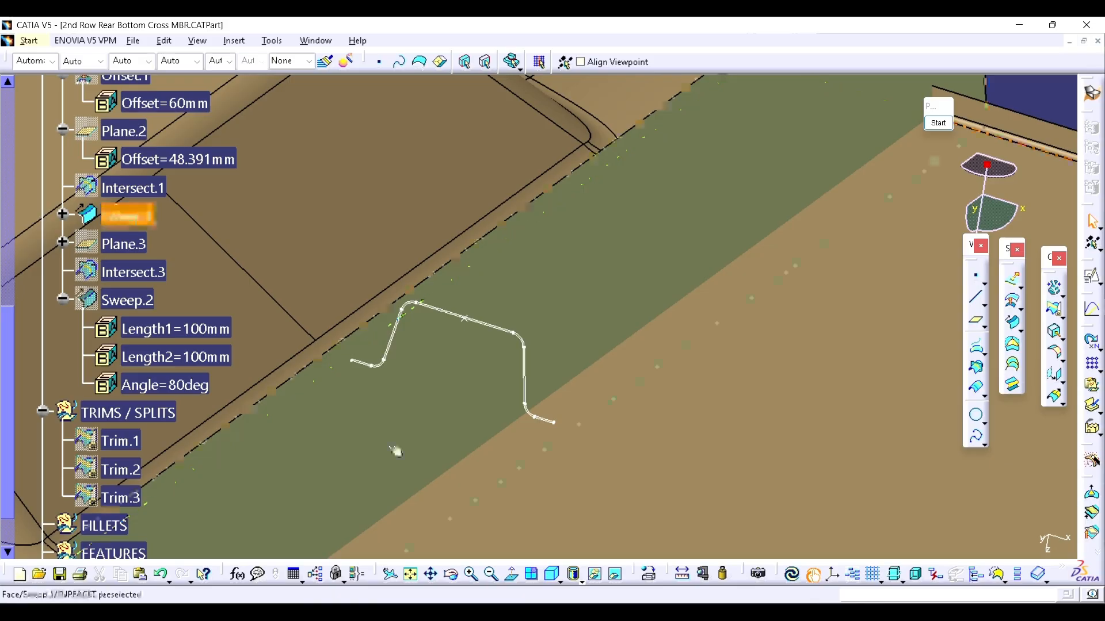
middle_drag(396, 452, 414, 446)
- Draw a temporary freehand outline of a stepped profile over the Sweep.1 wall in Pointofix and discard it
click(938, 123)
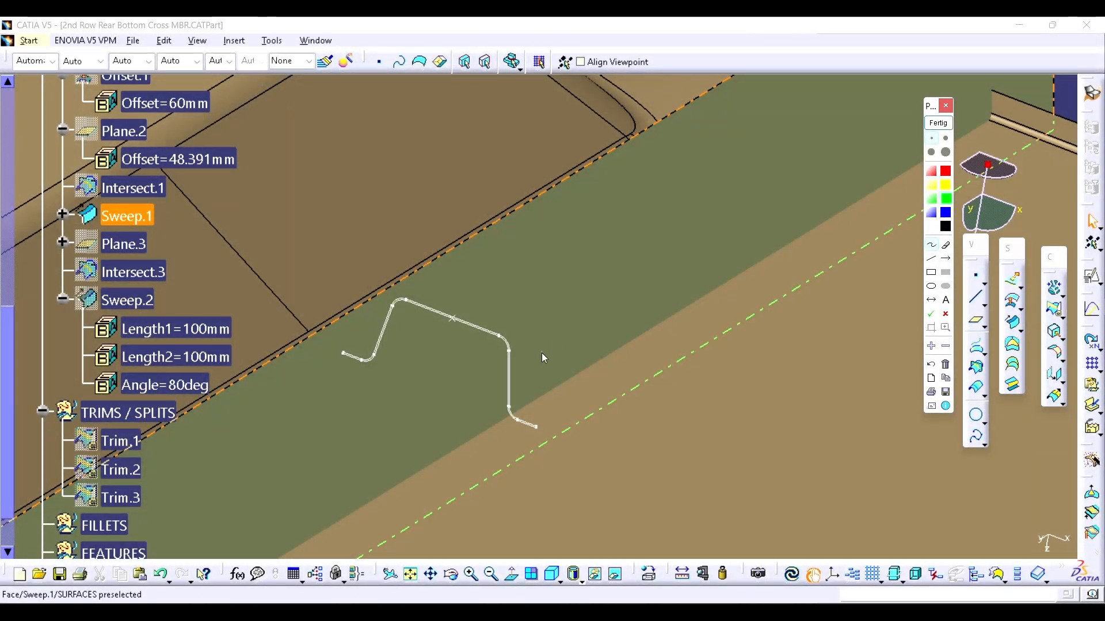
drag(575, 329, 599, 330)
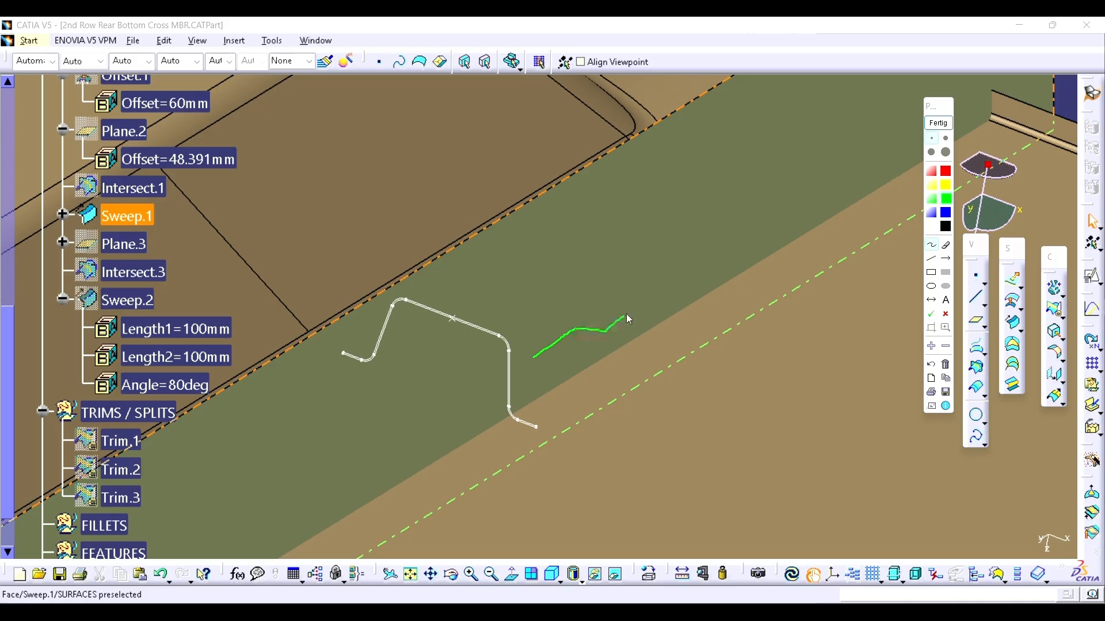
drag(679, 290, 732, 234)
click(938, 123)
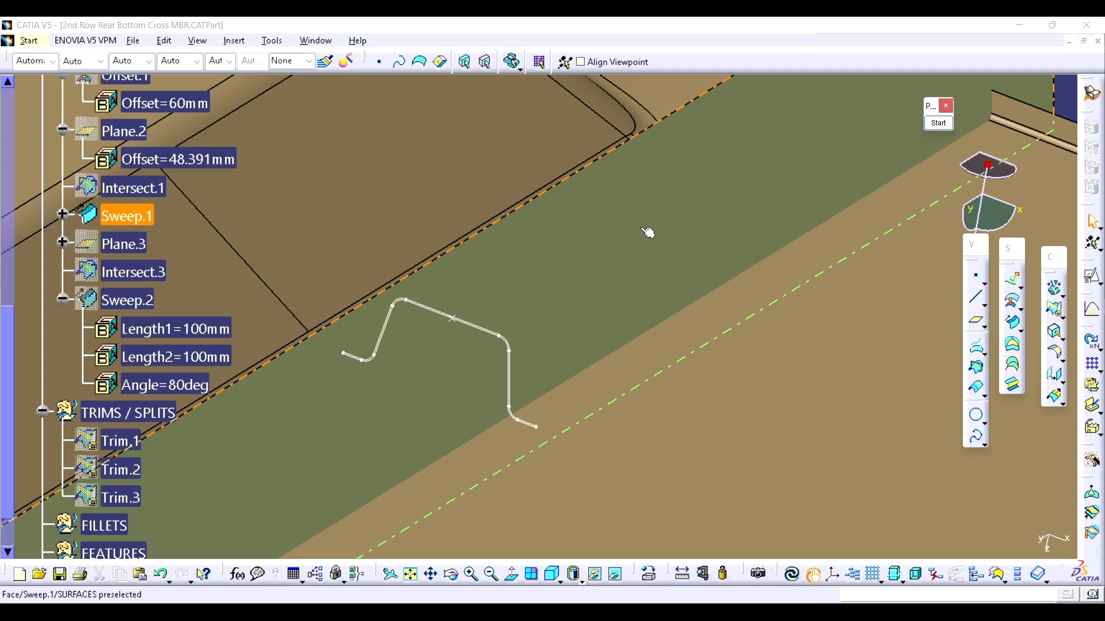
- Create an offset surface from the side wall Sweep.1 at a distance of 3 mm
mouse_move(646, 232)
middle_down()
mouse_move(641, 257)
mouse_move(828, 188)
mouse_move(718, 309)
mouse_move(811, 209)
middle_up()
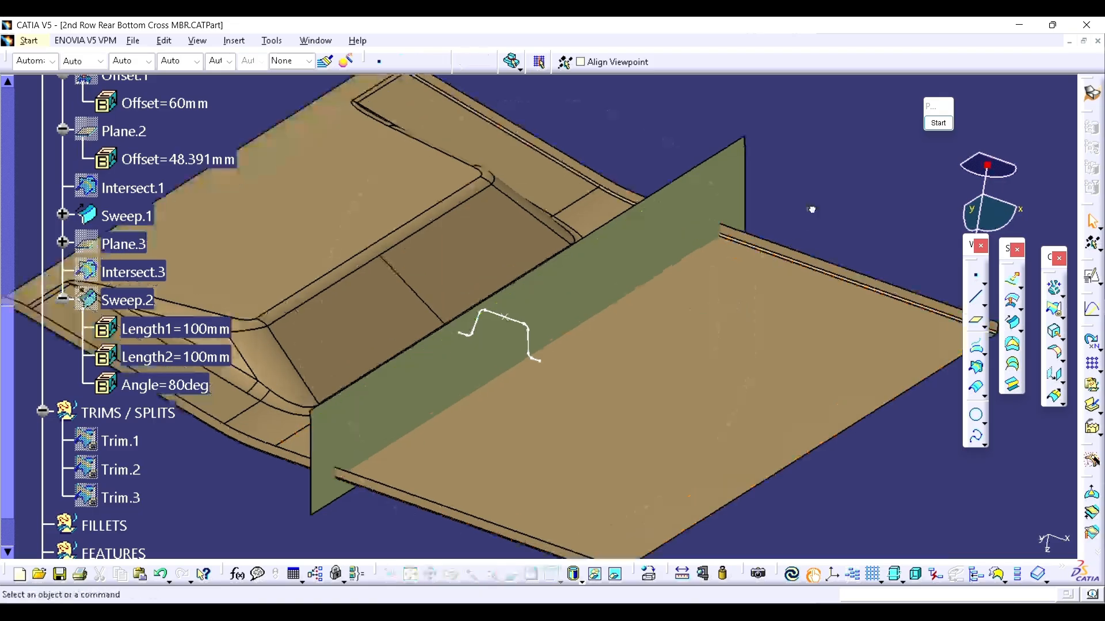
click(1011, 301)
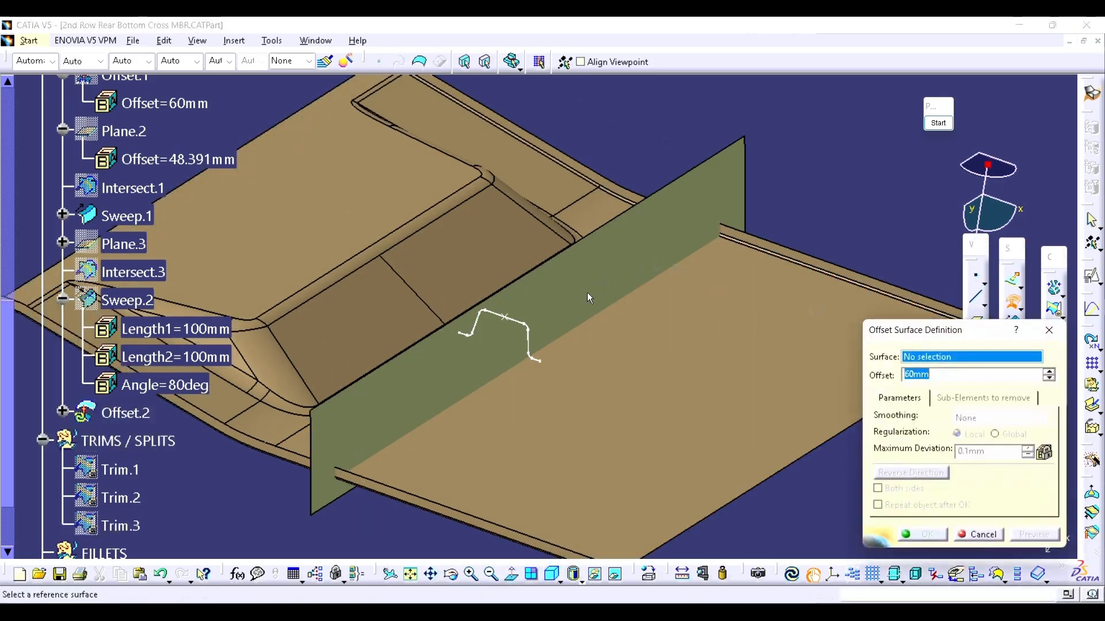
click(593, 293)
middle_drag(607, 344, 644, 297)
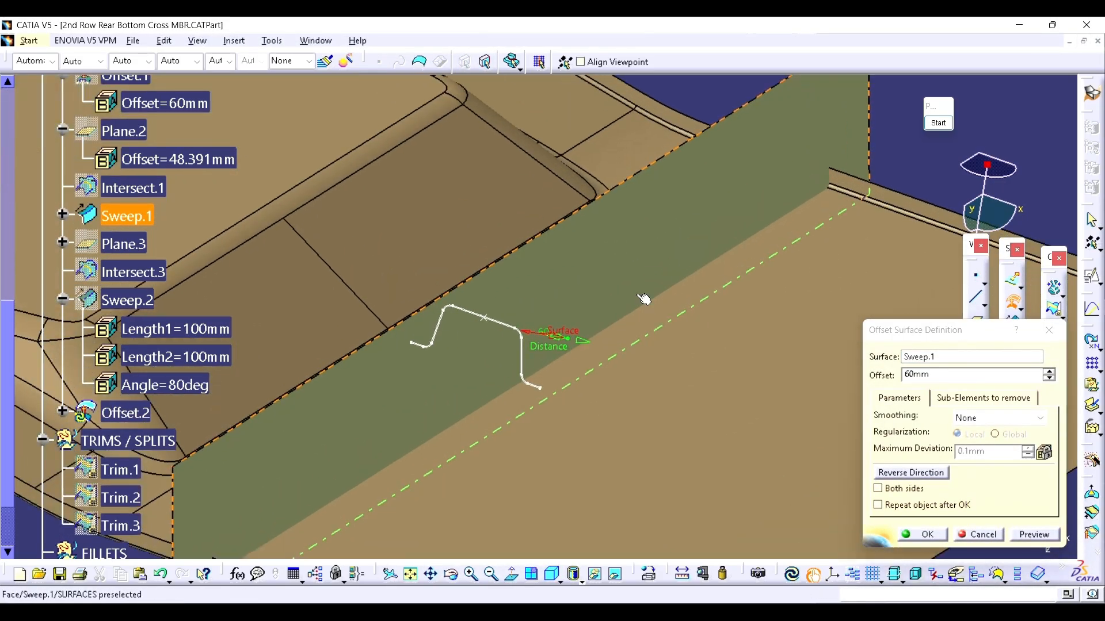
drag(944, 375, 629, 399)
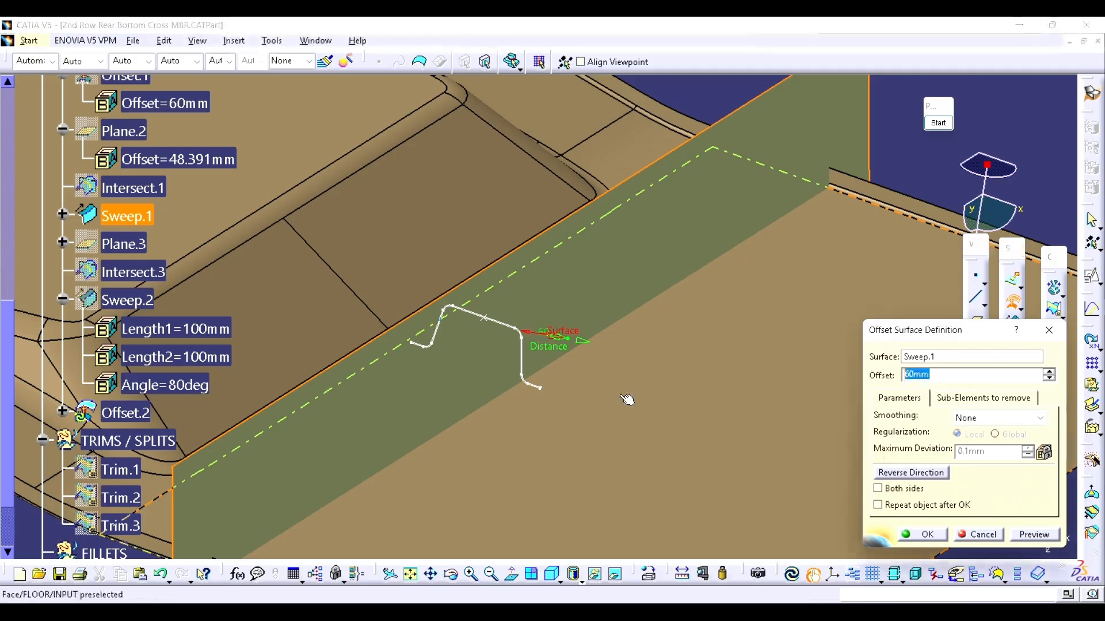
text(3)
click(1034, 535)
middle_drag(562, 365, 599, 279)
click(927, 534)
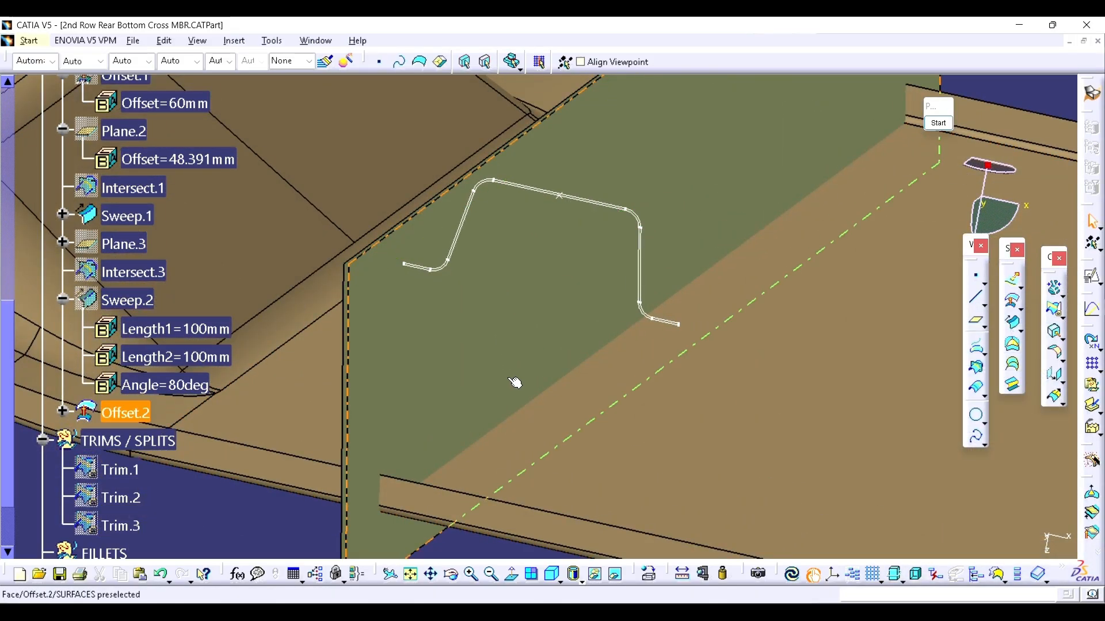
- Show the offset floor surface Offset.1 and the axis system Axis System.2 again
middle_drag(615, 316, 382, 328)
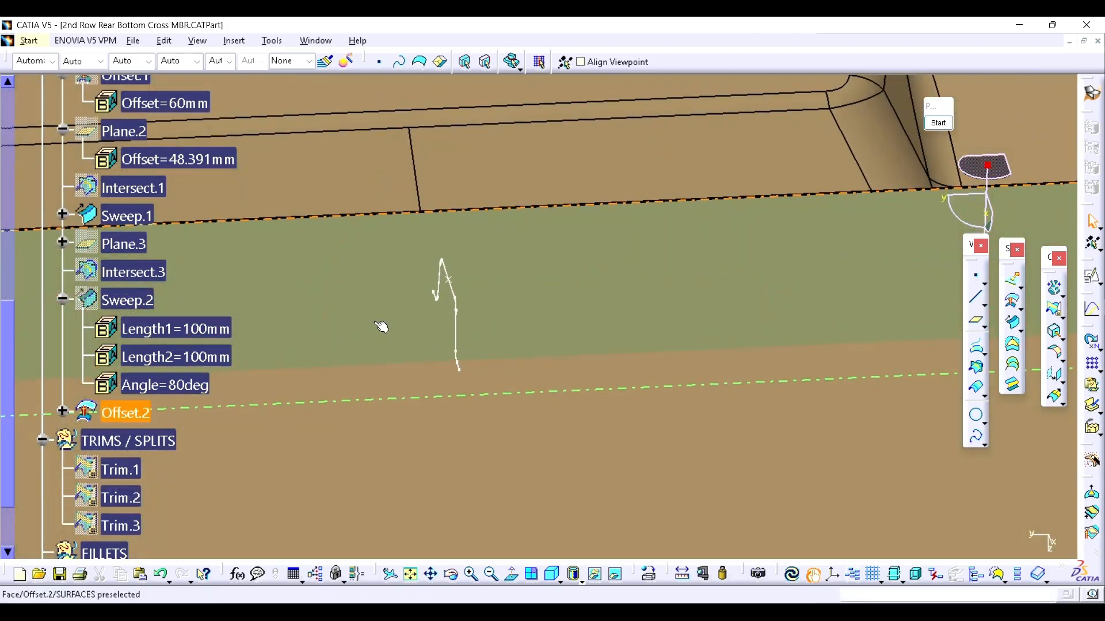
scroll(266, 308, up, 5)
click(136, 222)
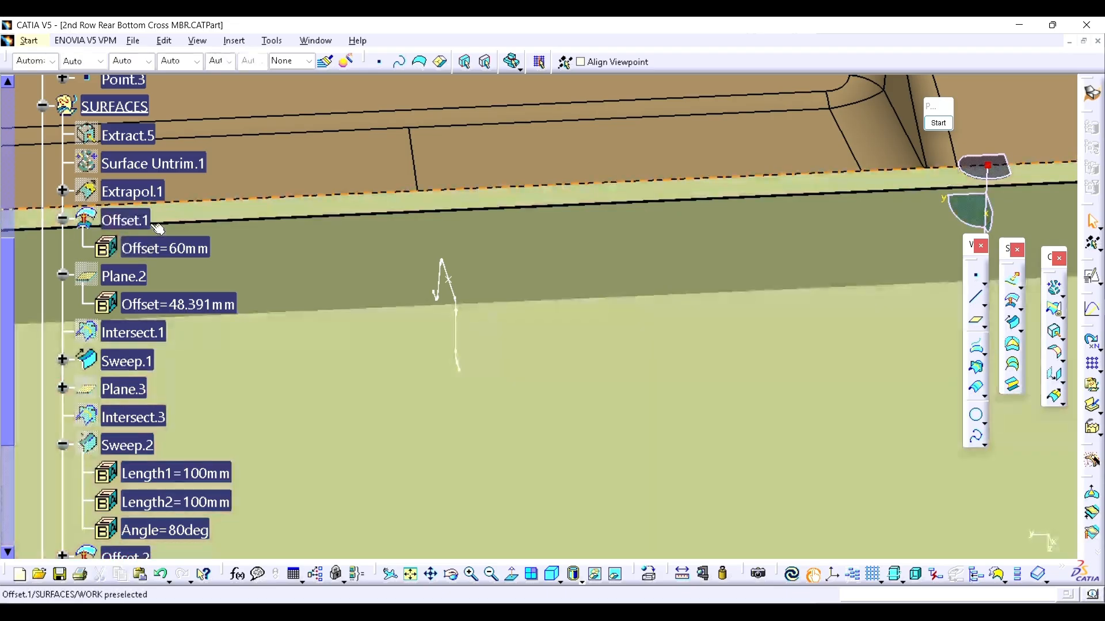
middle_drag(546, 357, 598, 360)
scroll(242, 244, up, 2)
scroll(241, 244, up, 5)
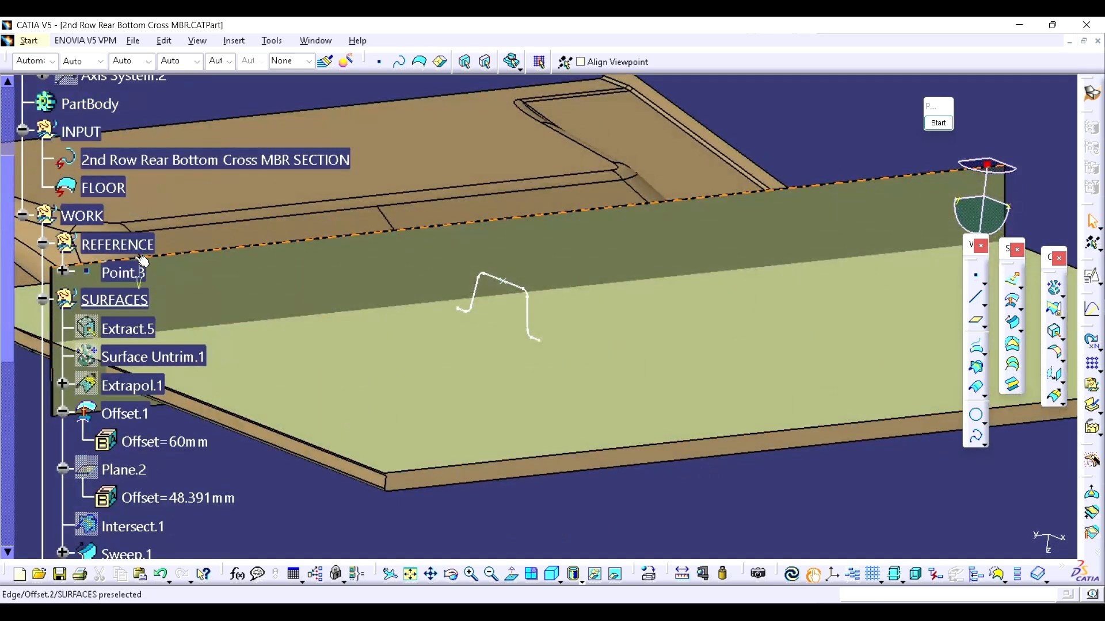
scroll(141, 261, up, 5)
key(space)
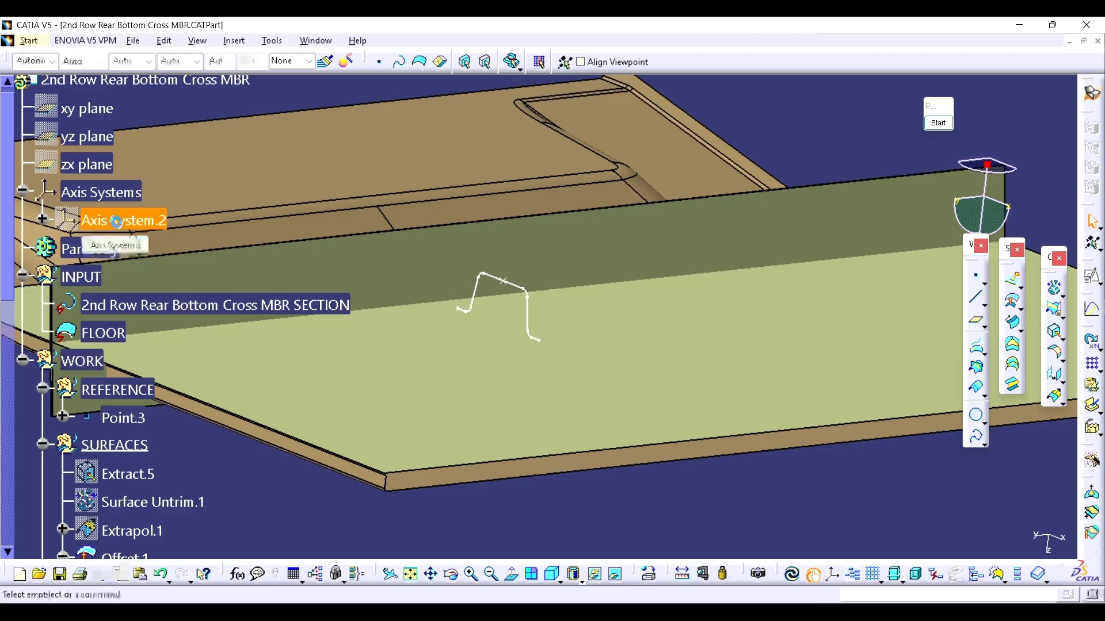
- Mark boundary positions along the side wall with temporary straight lines in Pointofix and discard them
middle_drag(555, 298, 558, 451)
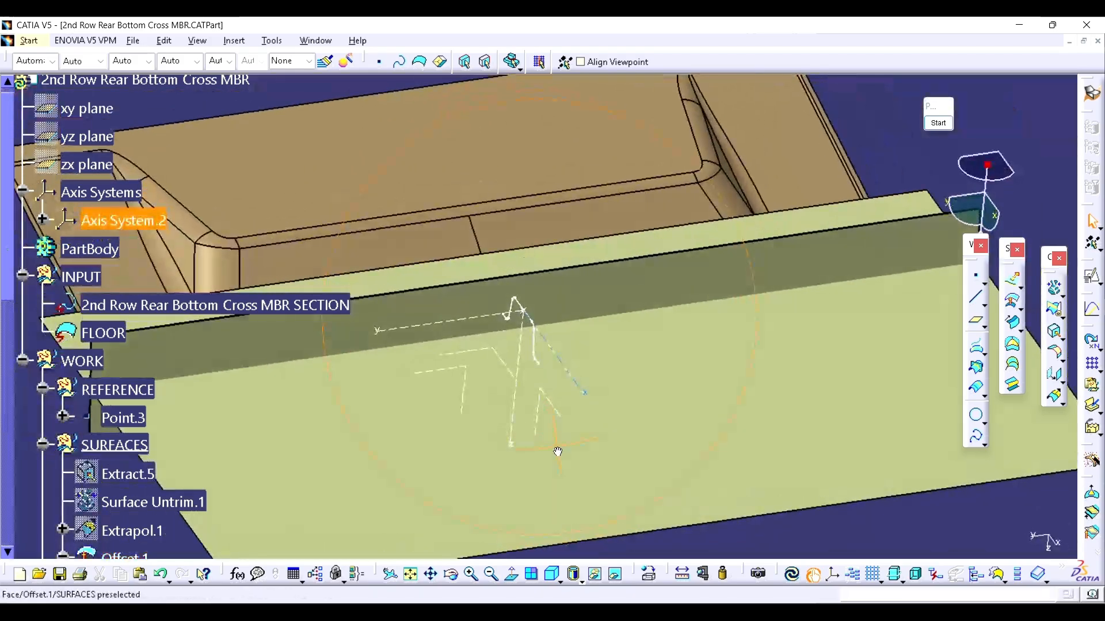
middle_drag(544, 384, 574, 382)
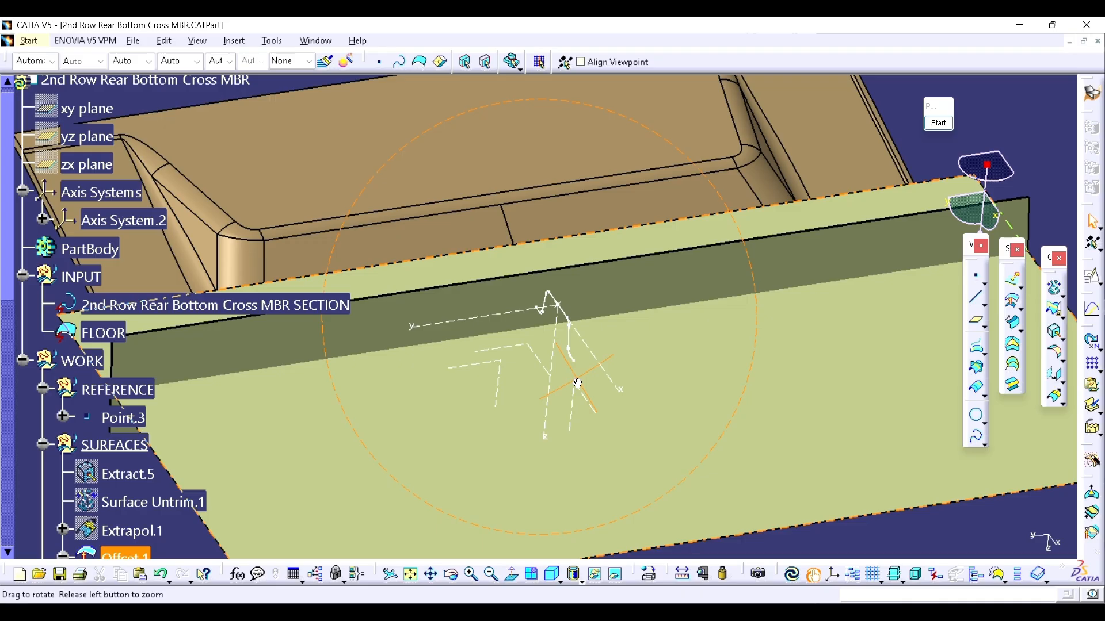
click(947, 126)
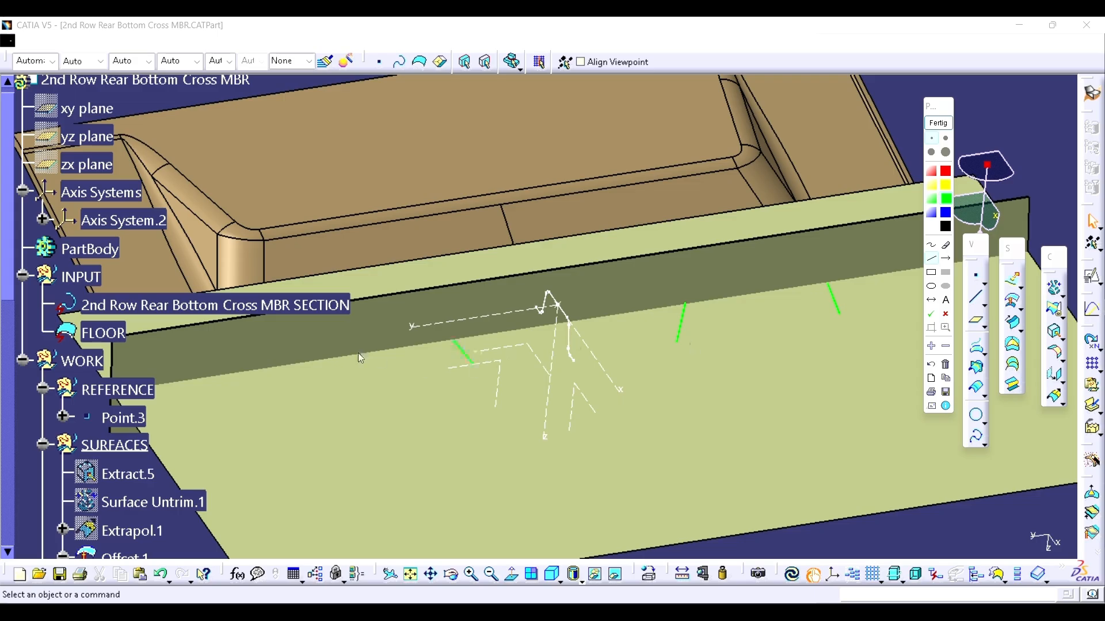
click(940, 124)
- Create a plane offset from the ZX plane of Axis System.2 with the direction reversed
middle_drag(639, 271, 646, 278)
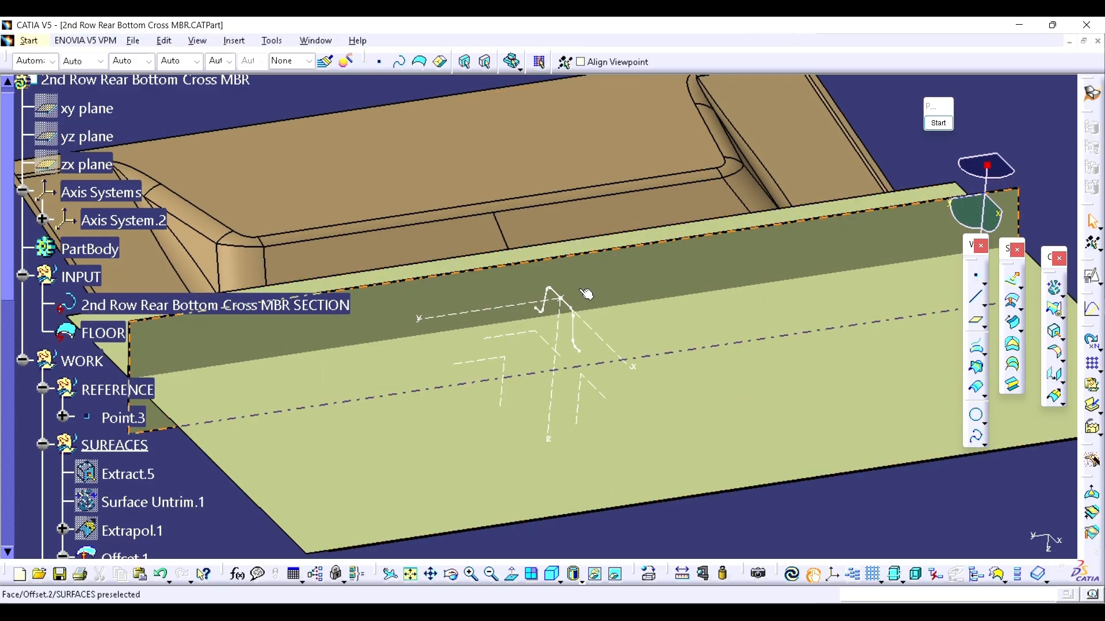
middle_drag(586, 294, 622, 305)
click(977, 323)
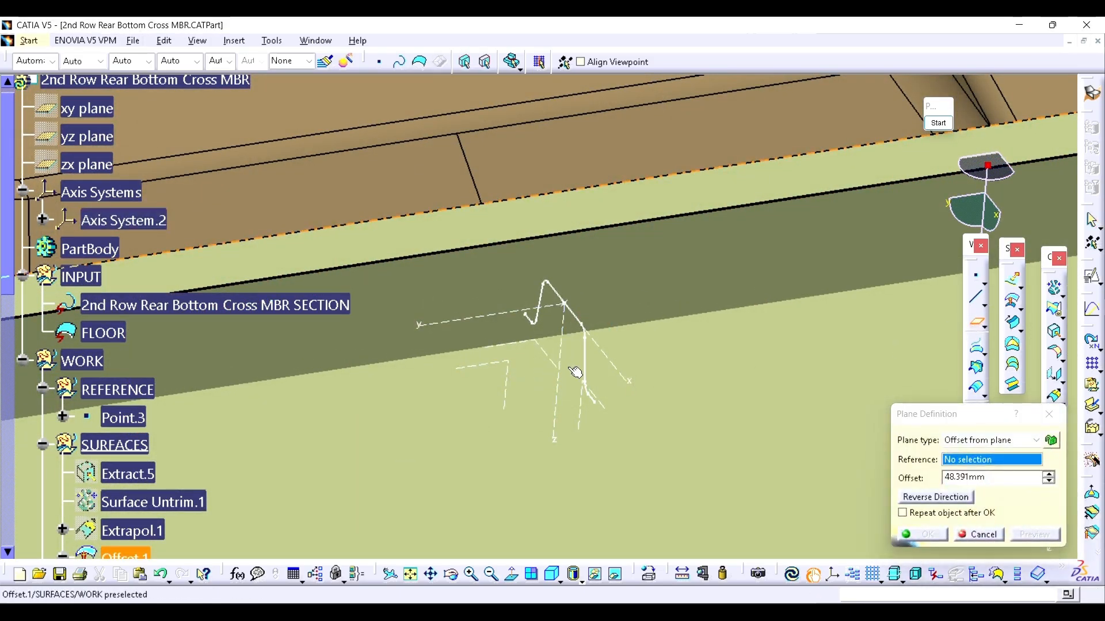
middle_drag(570, 368, 638, 368)
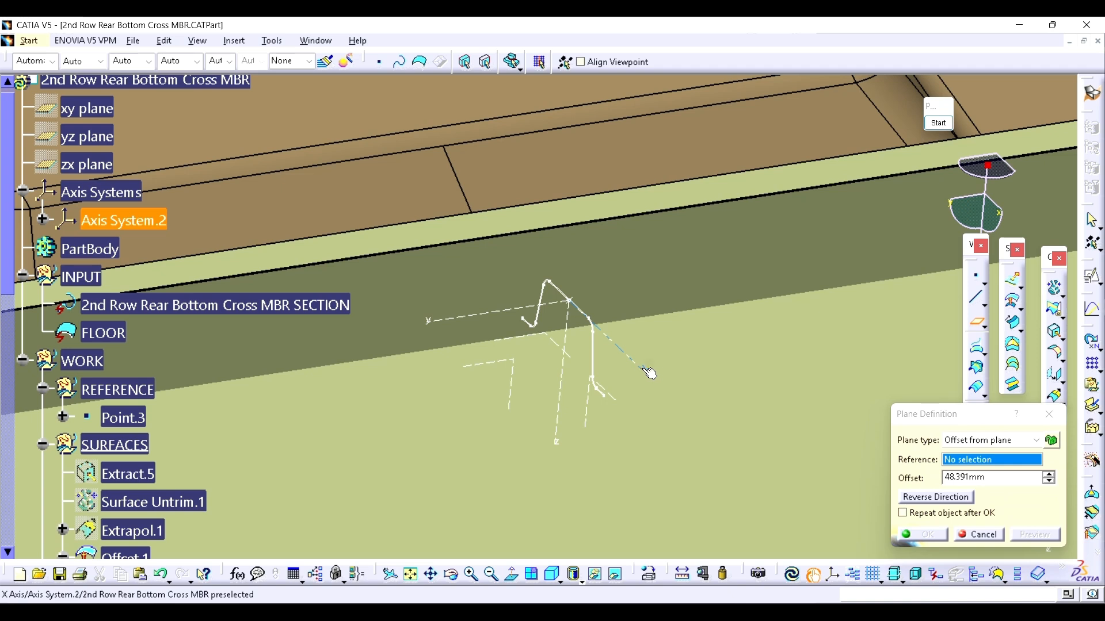
click(620, 403)
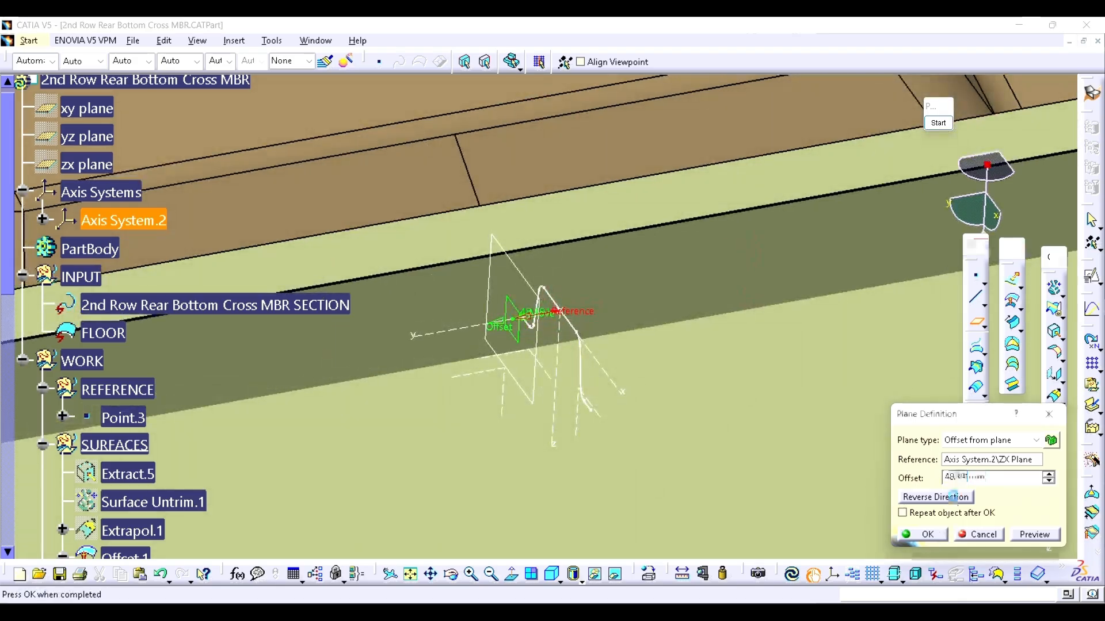
click(935, 497)
double_click(965, 478)
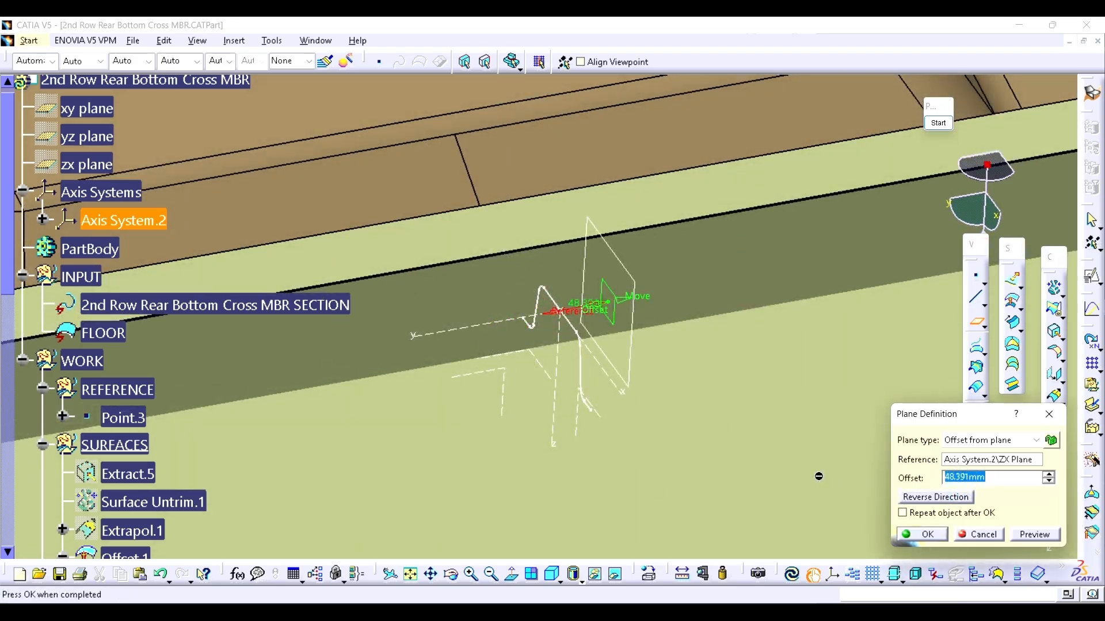
key(Return)
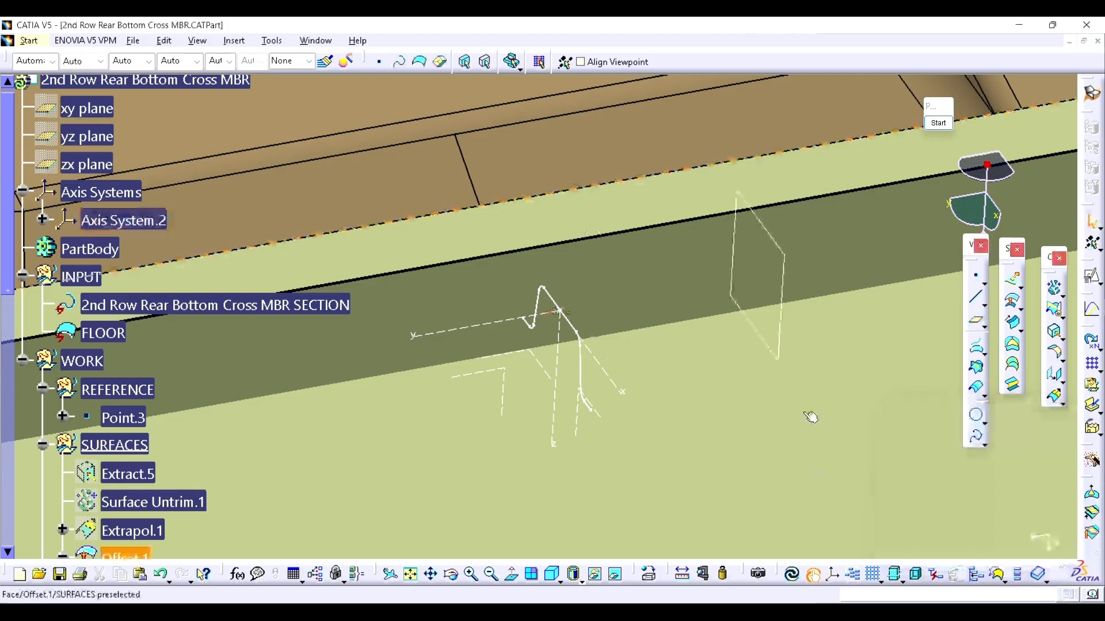
- Create an intersection curve between the offset floor surface Offset.1 and the offset plane Plane.4
middle_drag(663, 353, 613, 323)
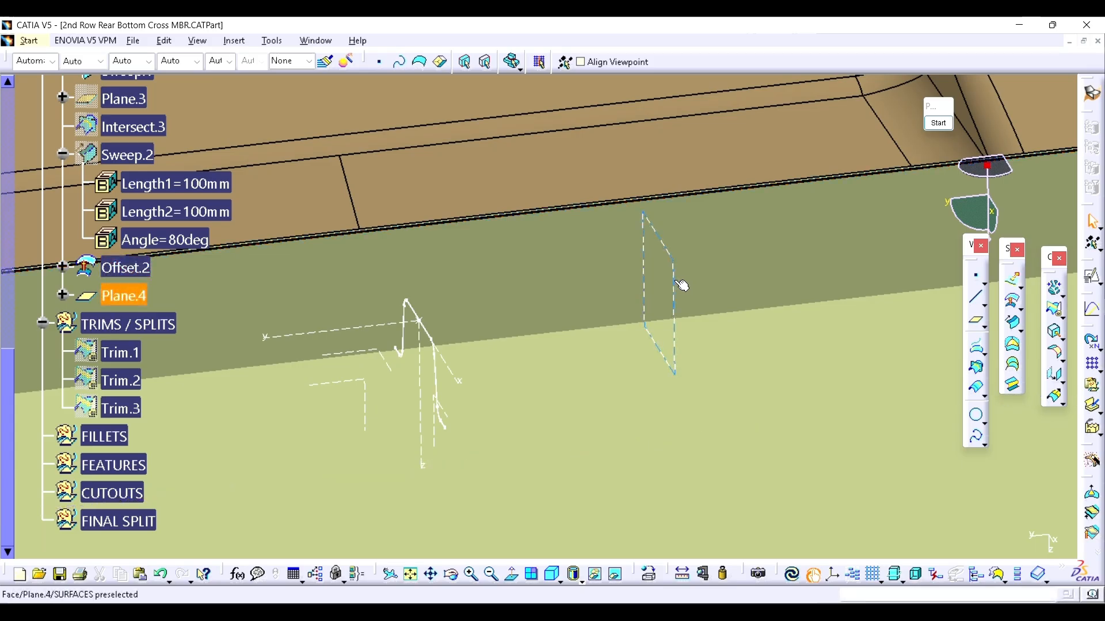
click(976, 371)
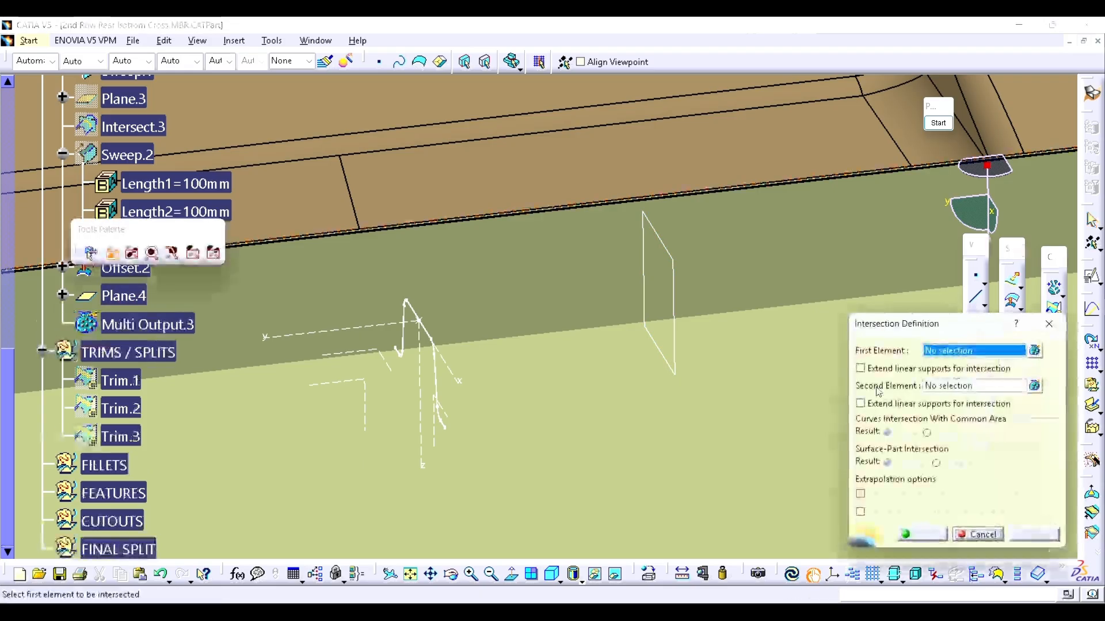
click(699, 389)
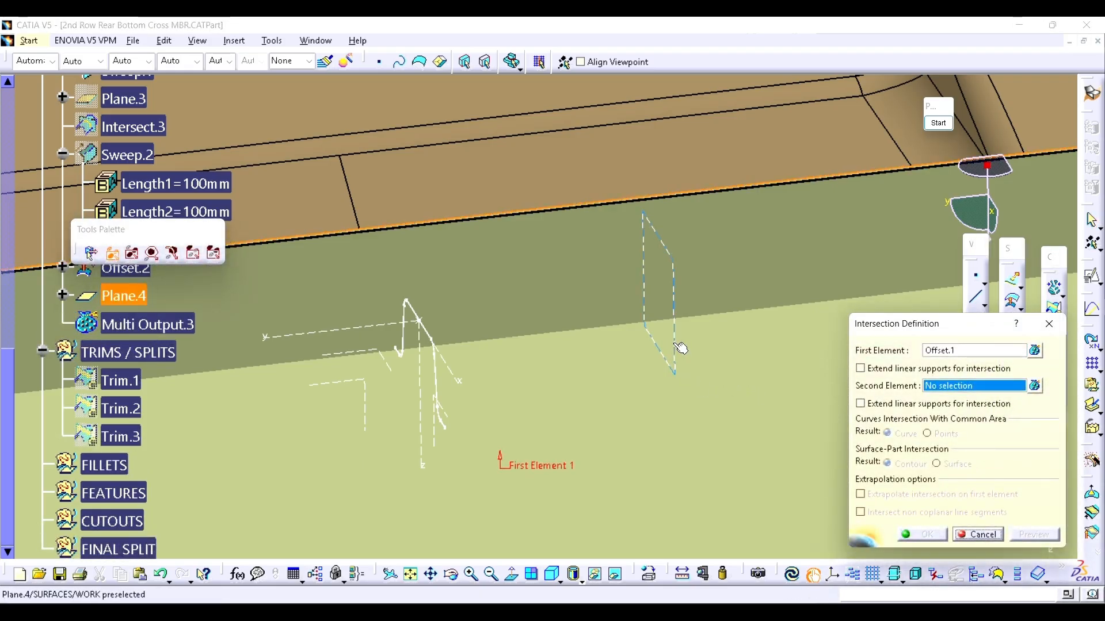
click(676, 347)
click(921, 534)
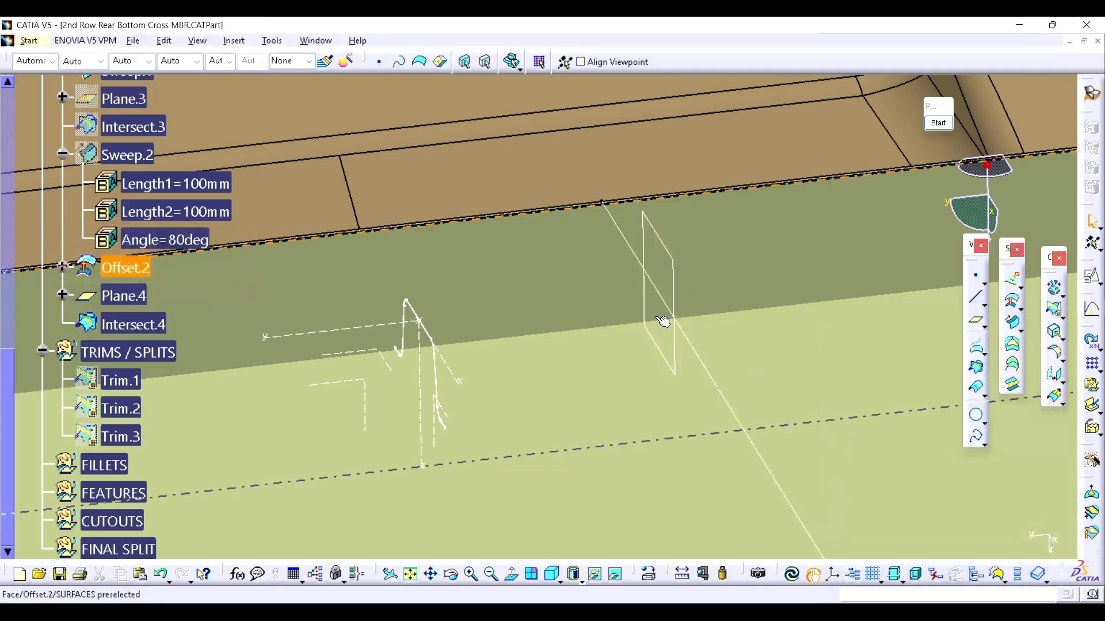
- Sweep a line along Intersect.4 with reference surface Offset.1 at 75 degrees (90-15), using angular sector 3 and 100 mm lengths both ways
middle_drag(661, 321, 690, 362)
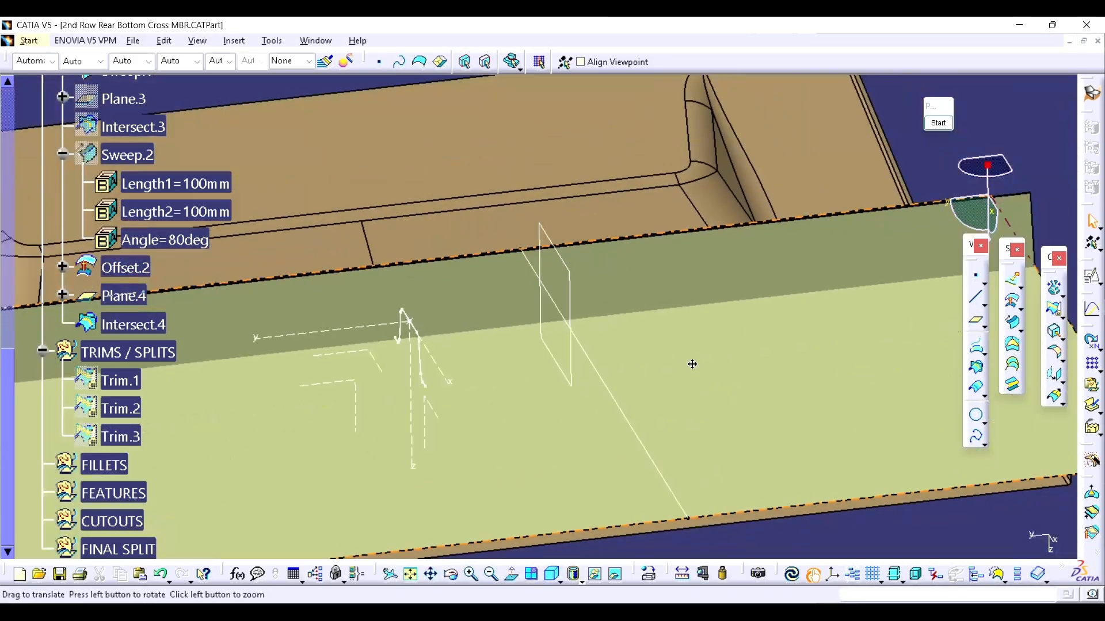
click(1012, 325)
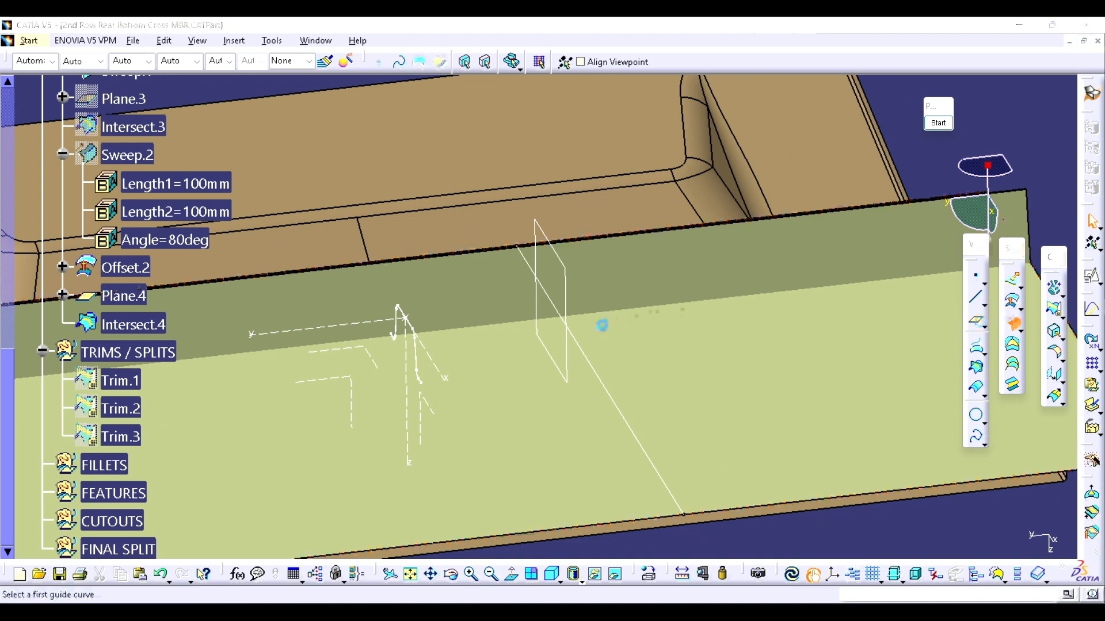
middle_drag(565, 330, 510, 357)
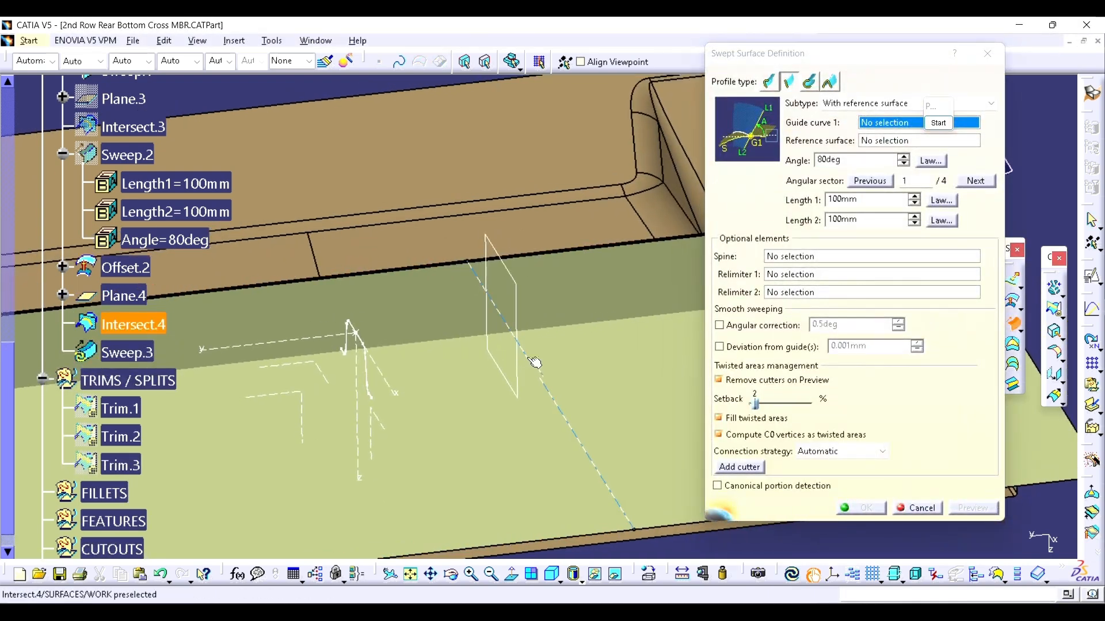
click(528, 357)
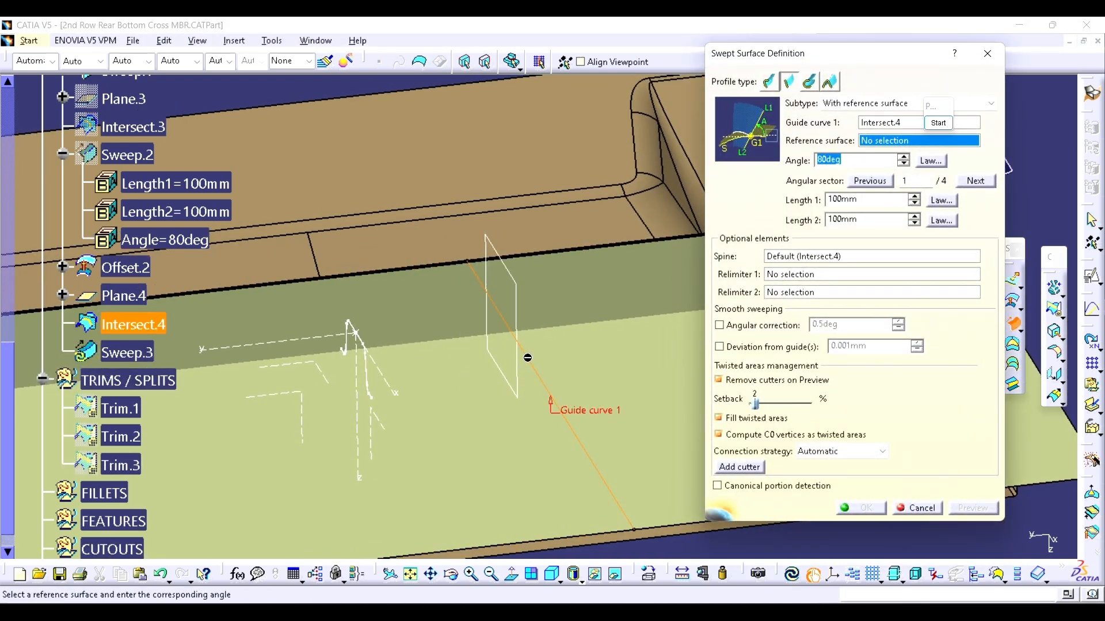
click(578, 359)
middle_drag(577, 359, 540, 292)
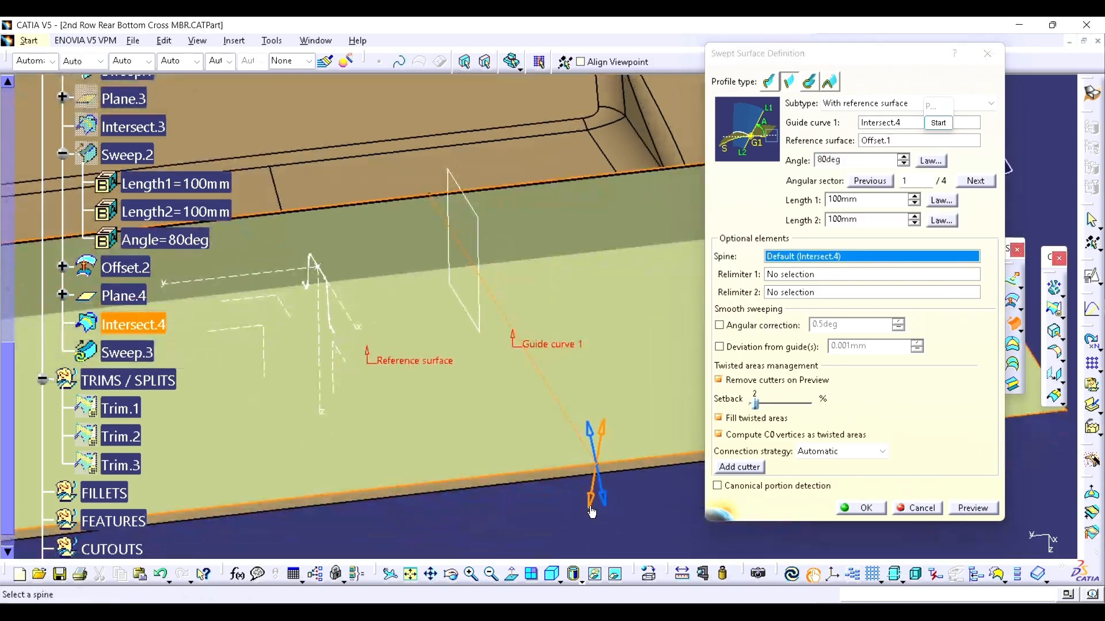
click(595, 506)
double_click(857, 165)
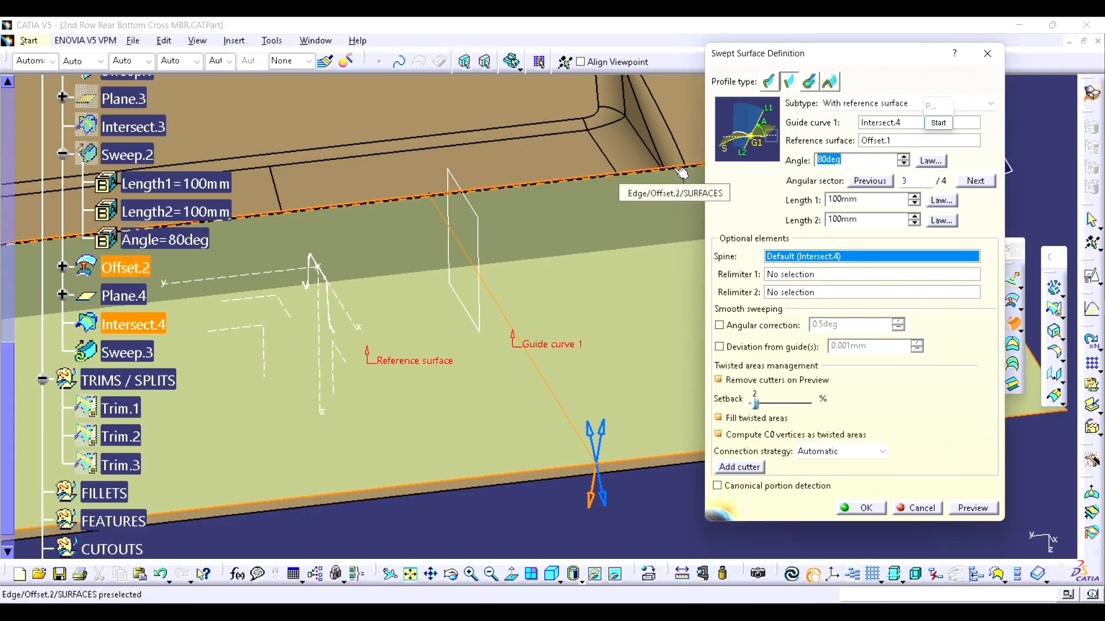
text(90-15)
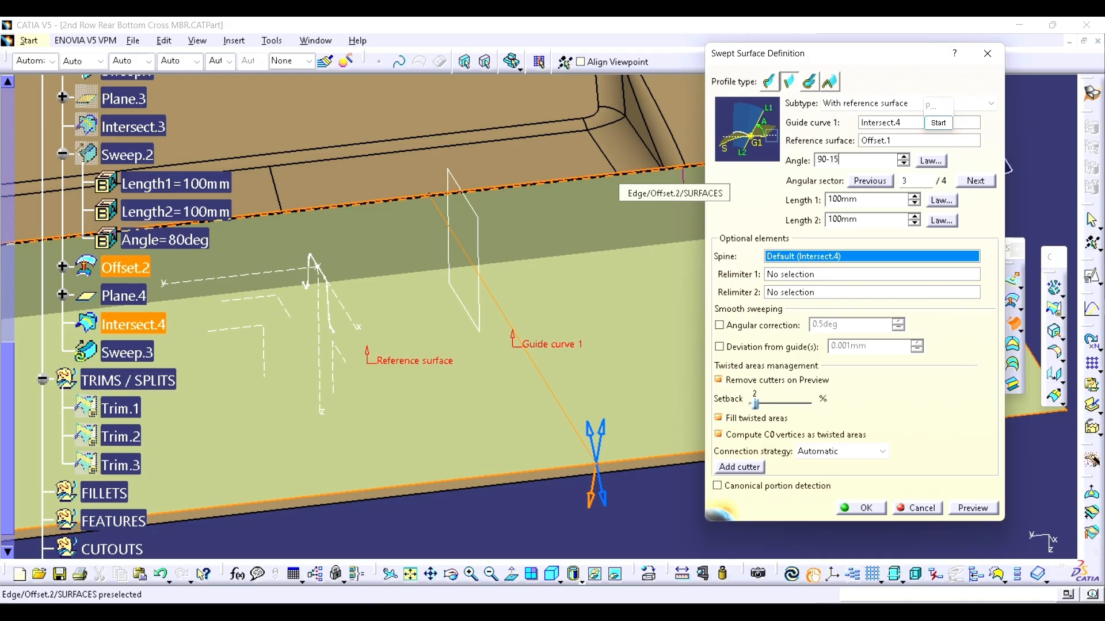
click(972, 508)
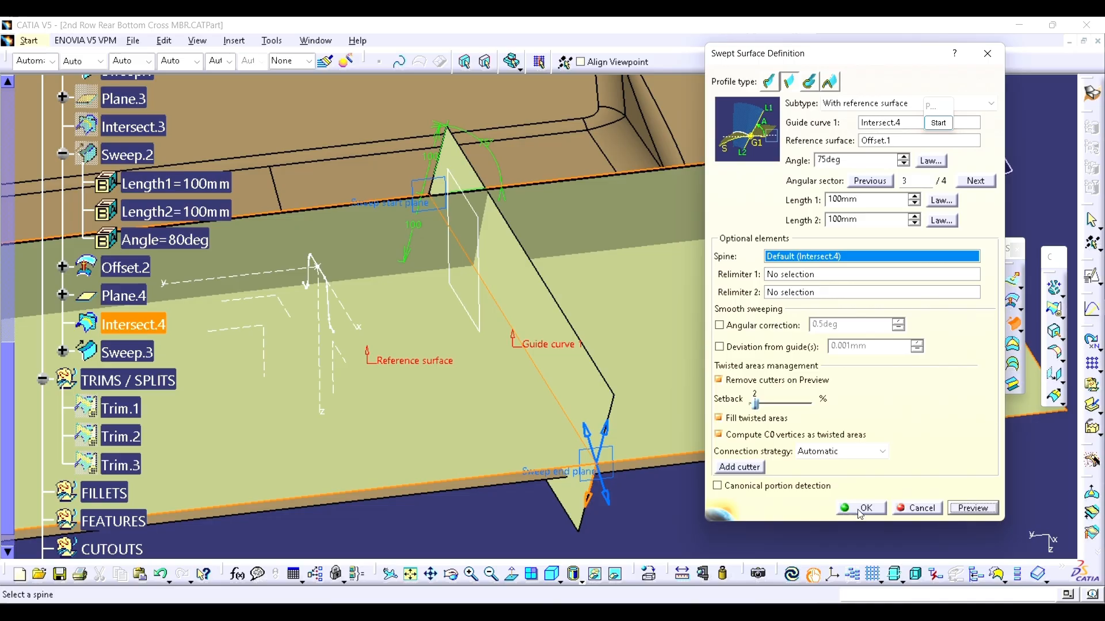
click(860, 508)
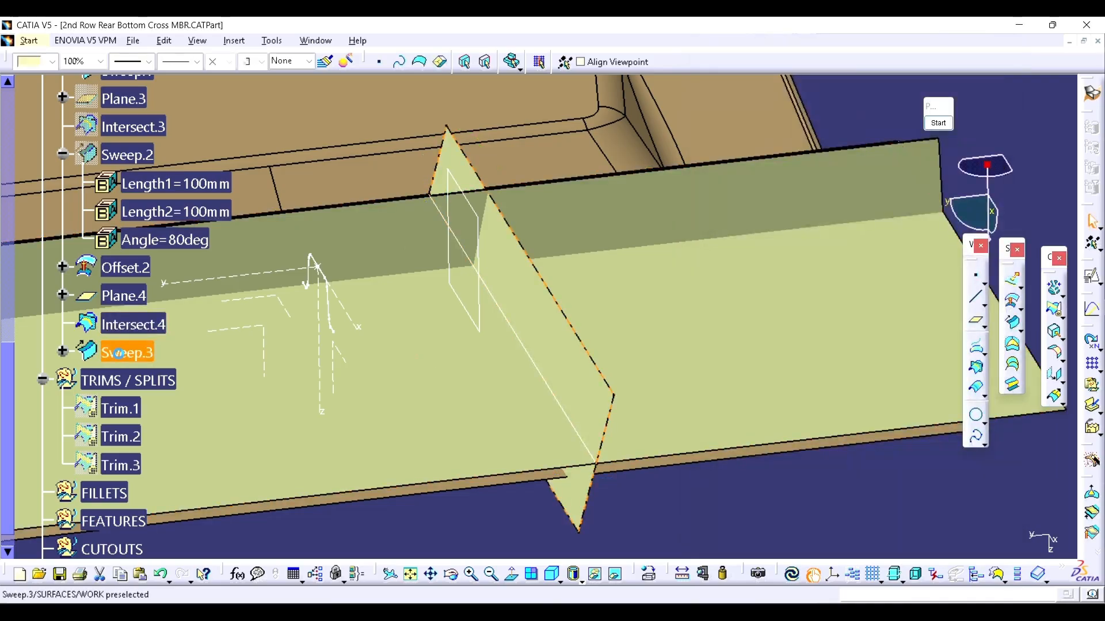
- Duplicate the 75-degree sweep in place and switch the copy to angular sector 2 so it leans the opposite way
click(121, 355)
key(ctrl+c)
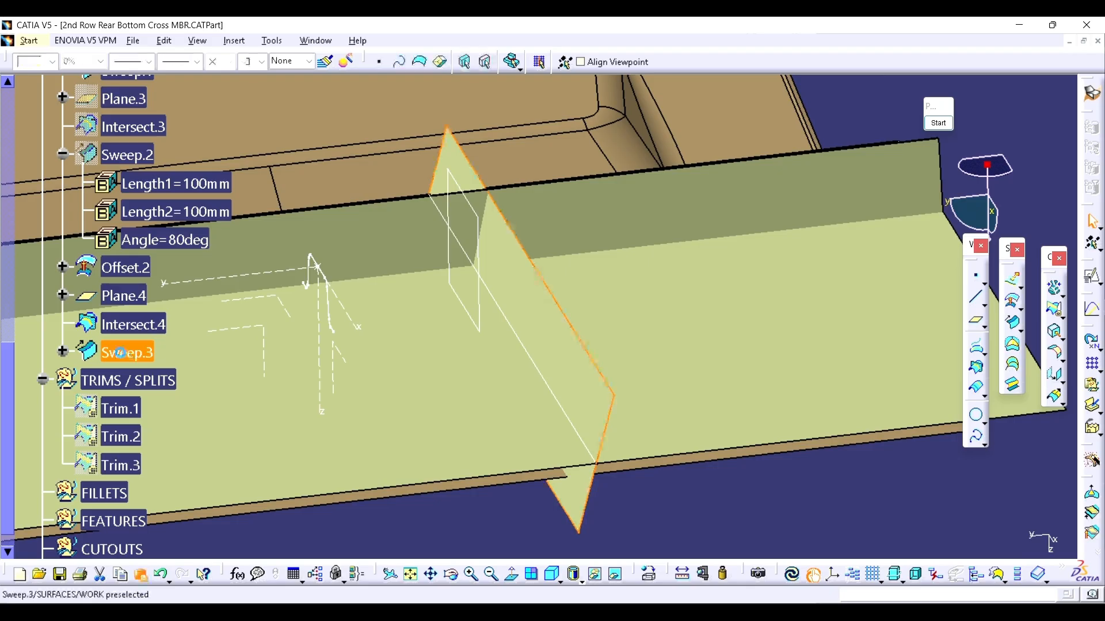
key(ctrl+v)
double_click(119, 380)
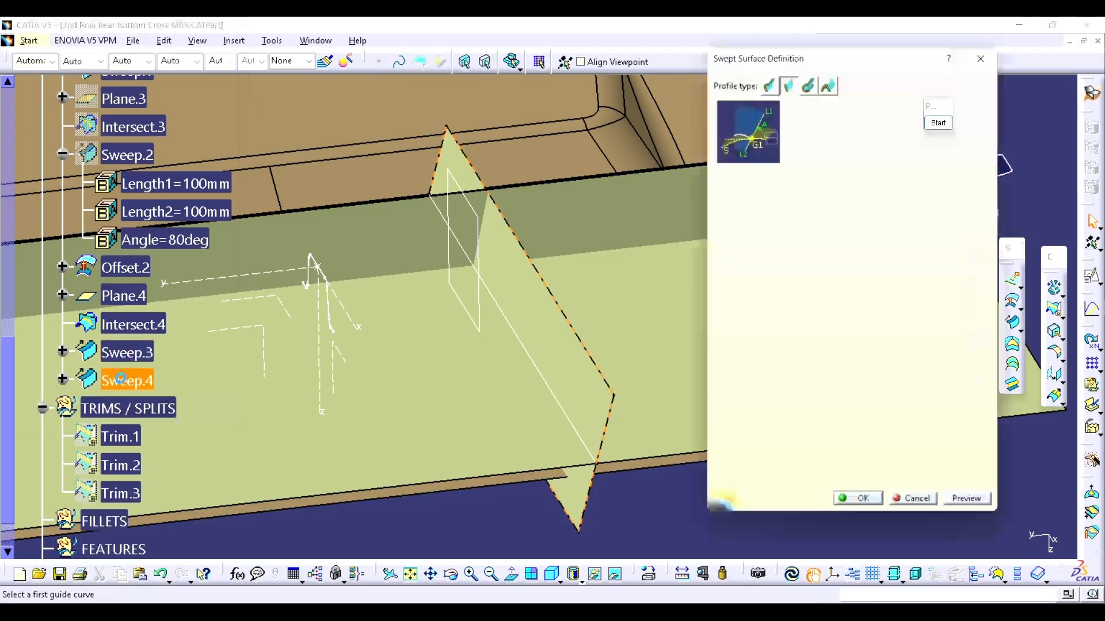
middle_drag(376, 353, 301, 298)
click(536, 436)
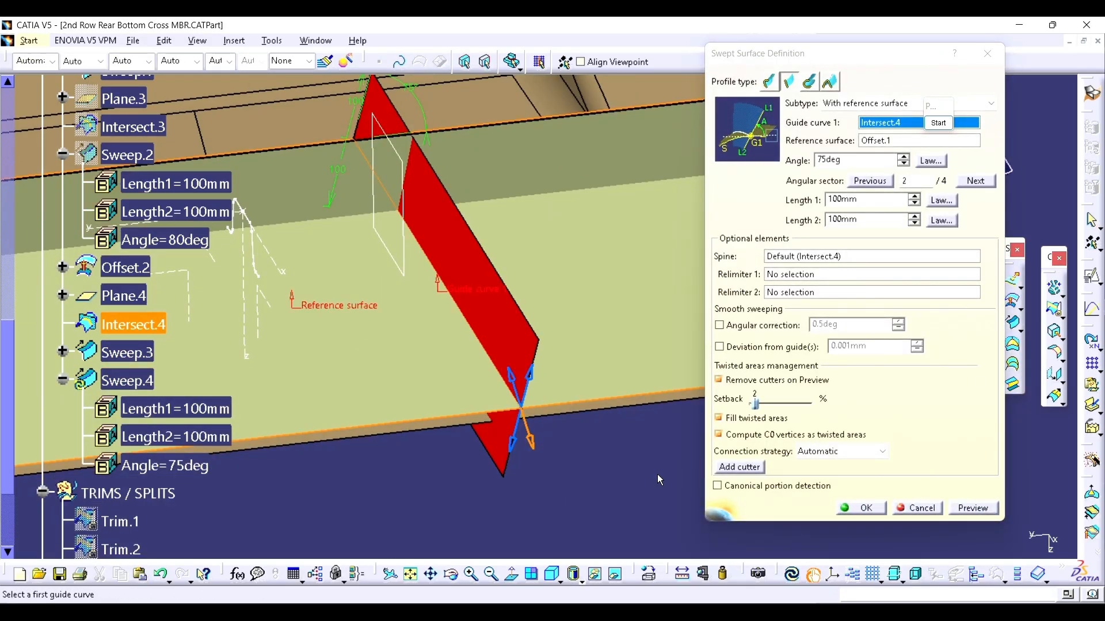
click(863, 509)
- Try to create an offset surface from Sweep.3 at a distance of 50 mm
middle_drag(530, 443, 572, 377)
scroll(572, 378, up, 1)
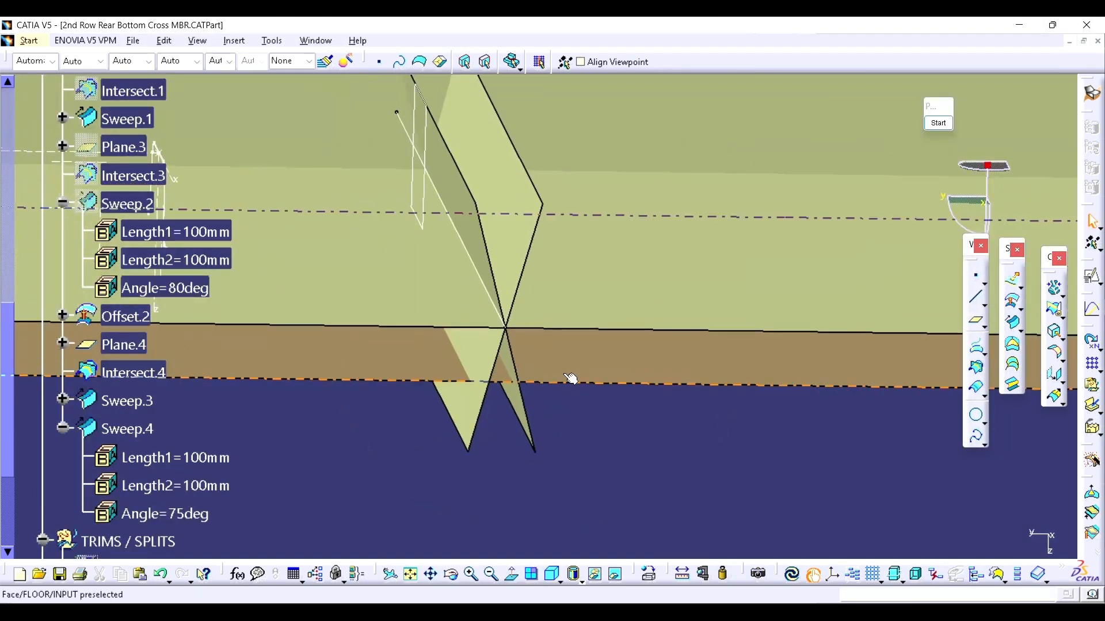
middle_drag(506, 333, 691, 385)
click(1010, 300)
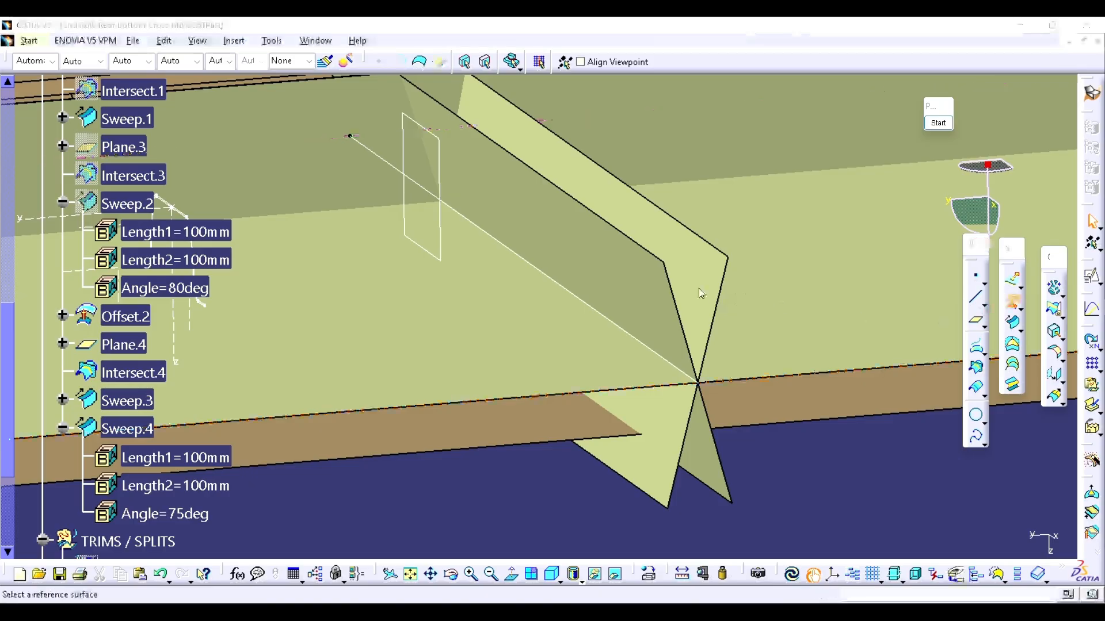
click(656, 308)
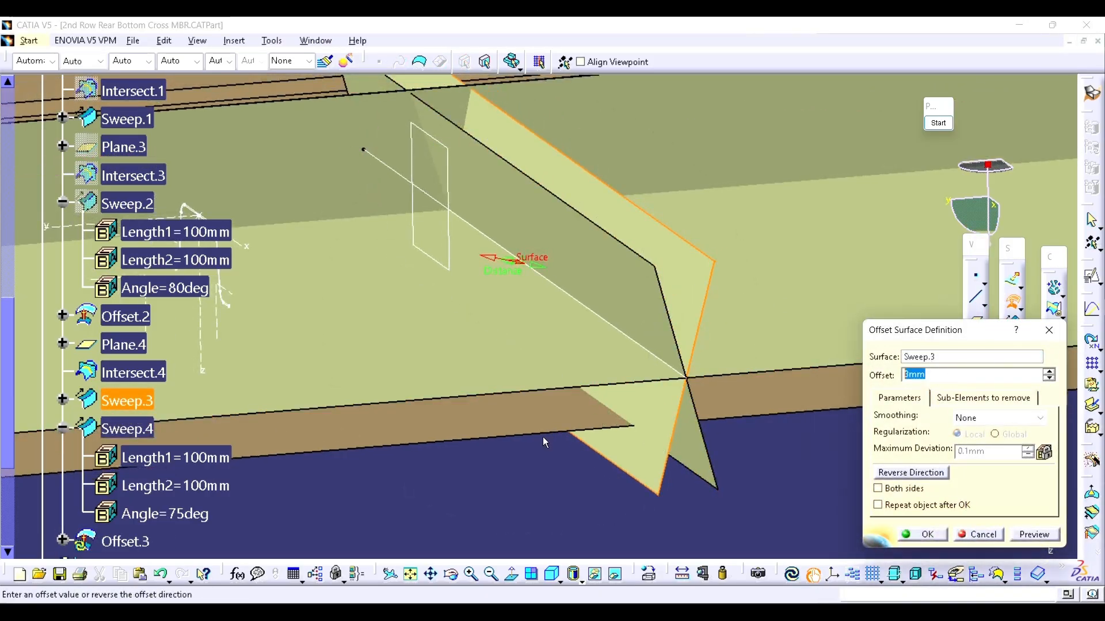
text(50)
key(Return)
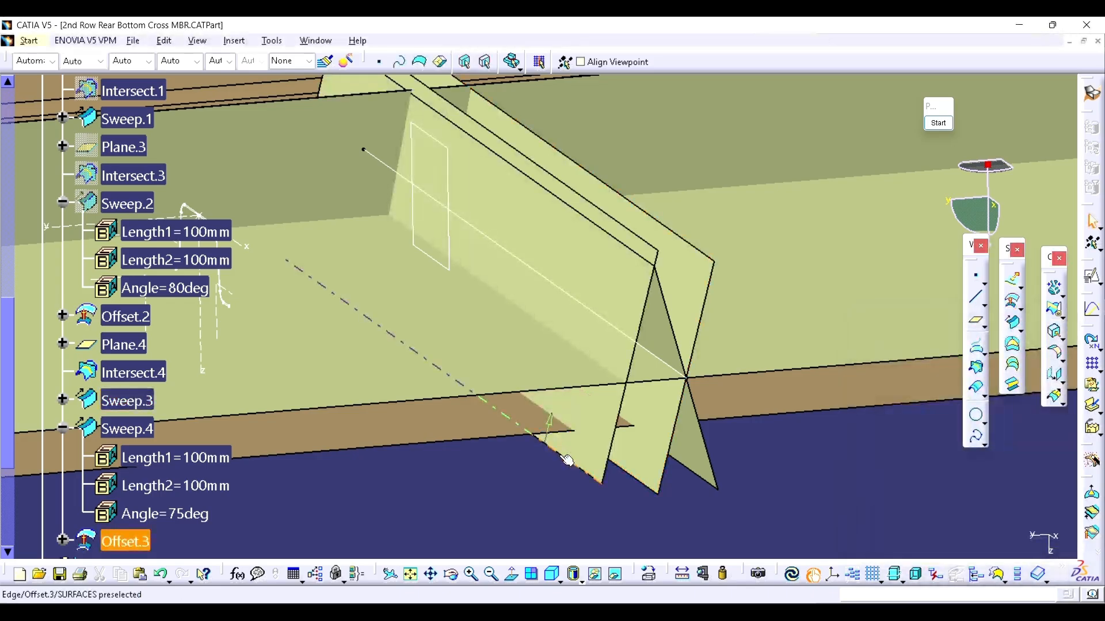
- Undo the 50 mm offset surface and the duplicated sweep
key(ctrl+z)
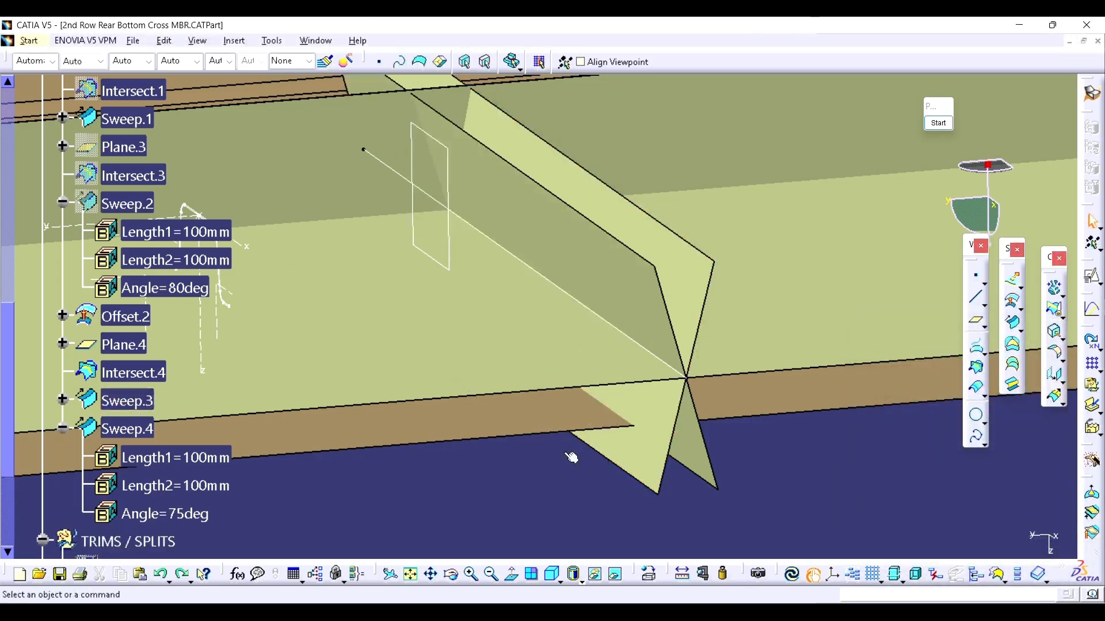
click(570, 454)
middle_drag(587, 358, 478, 396)
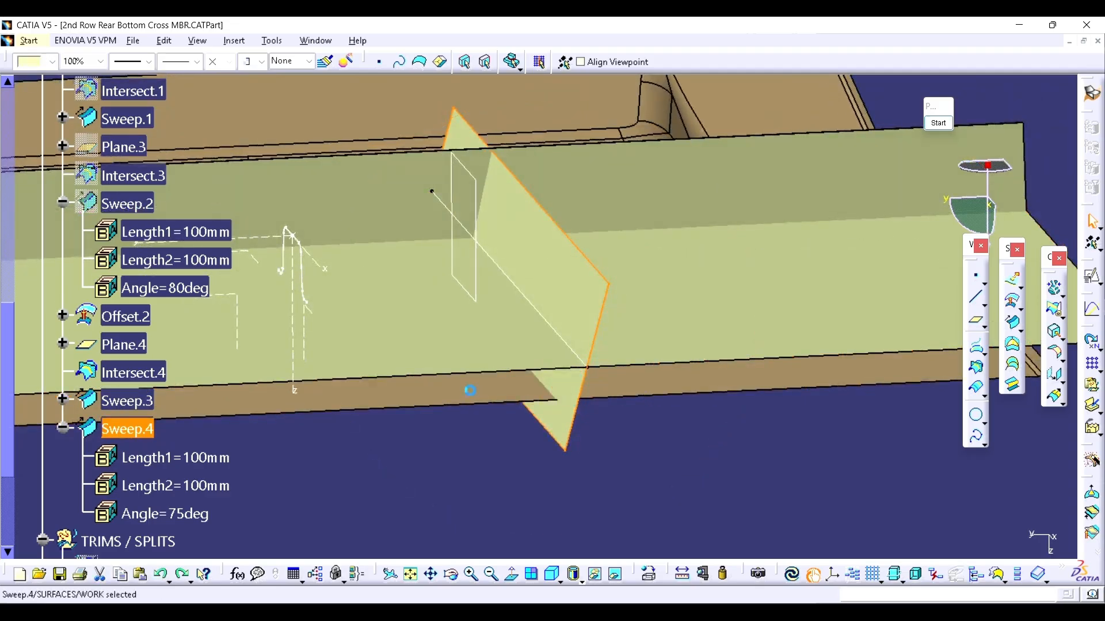
key(ctrl+z)
- Duplicate Plane.4, Intersect.4 and Sweep.3 together and set the copied plane's offset to 300 mm
click(119, 347)
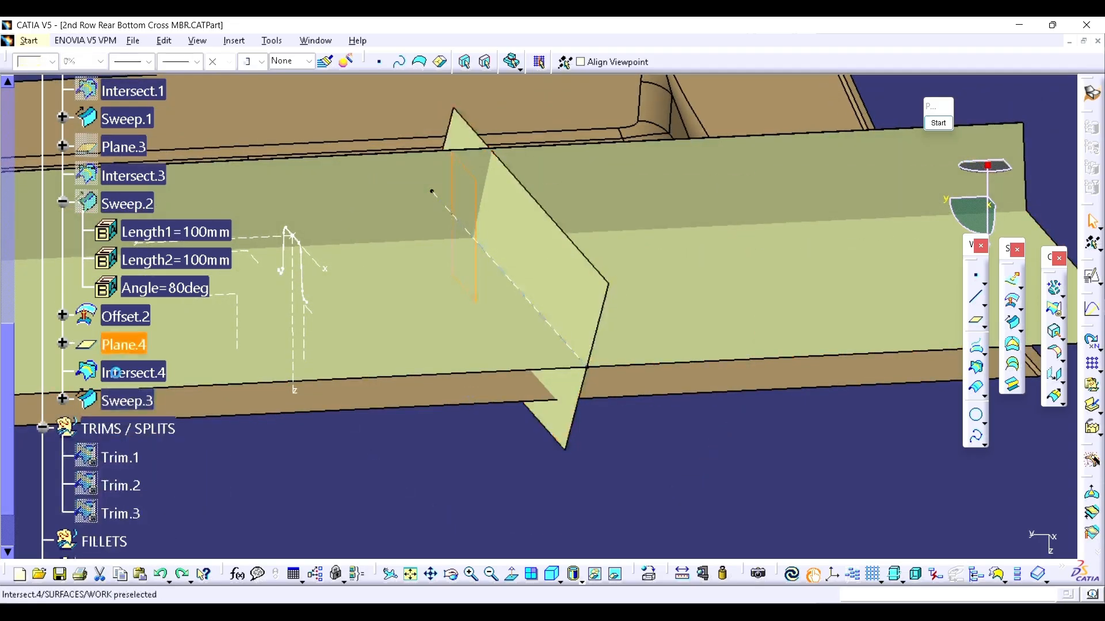
shift+click(124, 404)
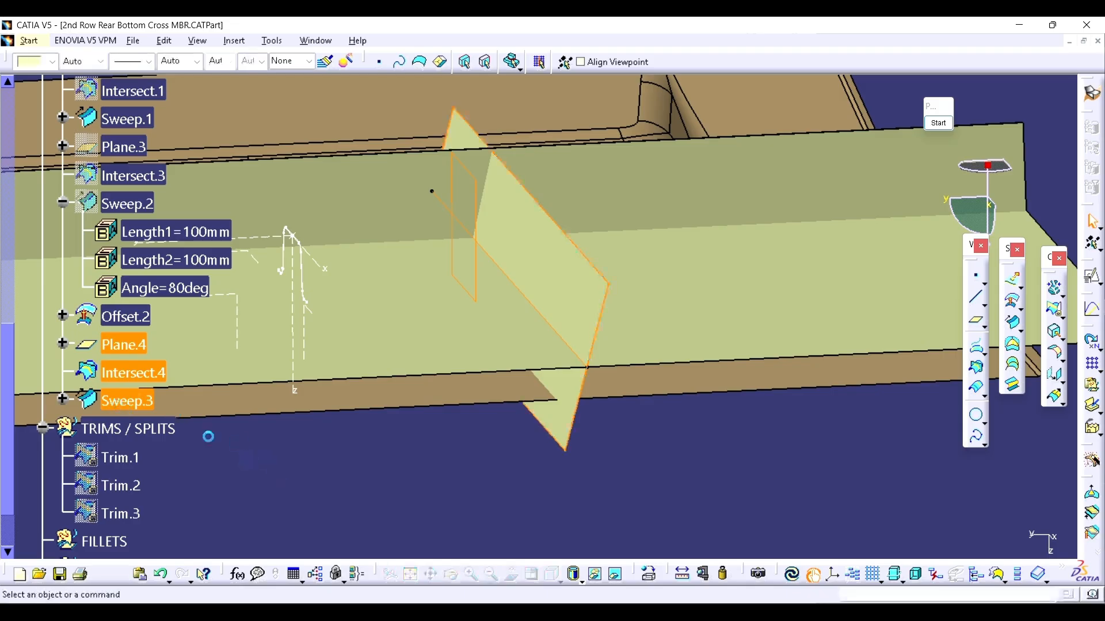
click(133, 403)
key(ctrl+v)
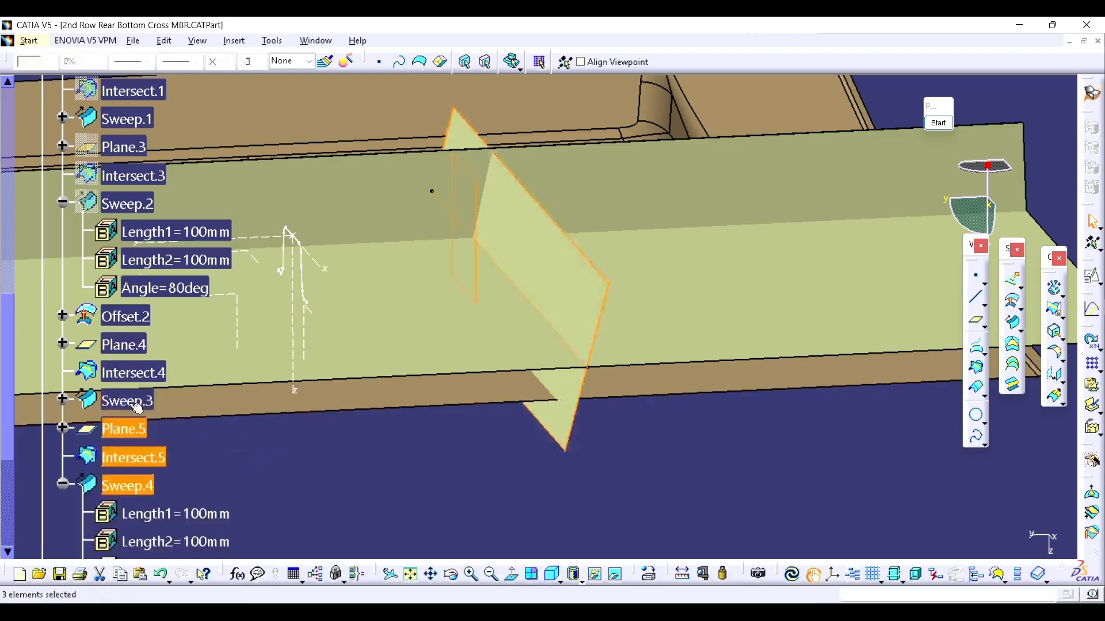
double_click(128, 439)
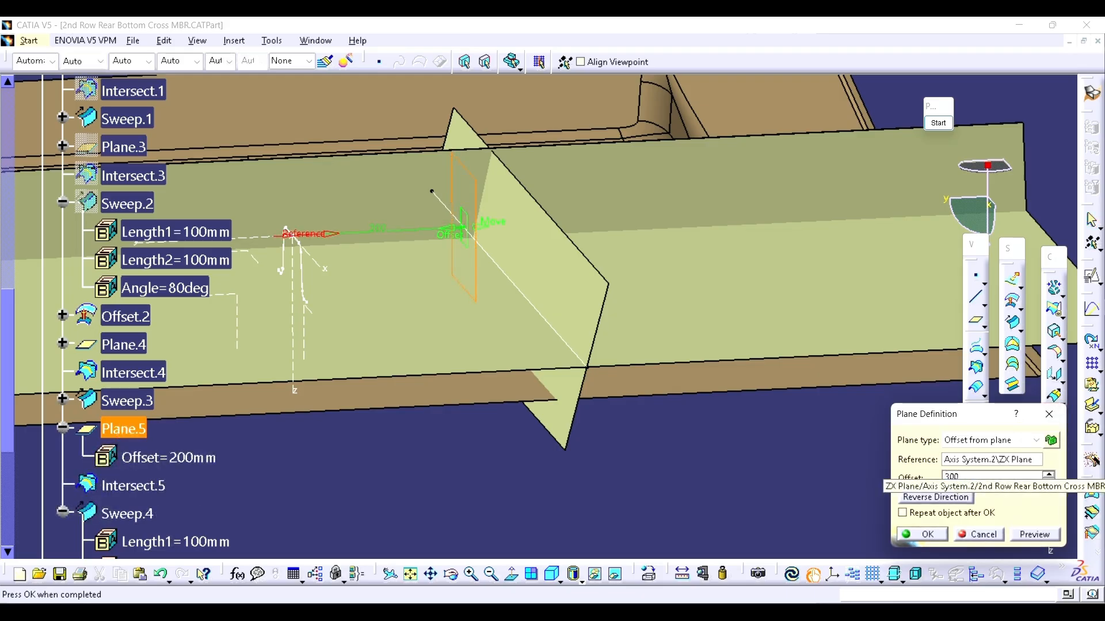
click(922, 534)
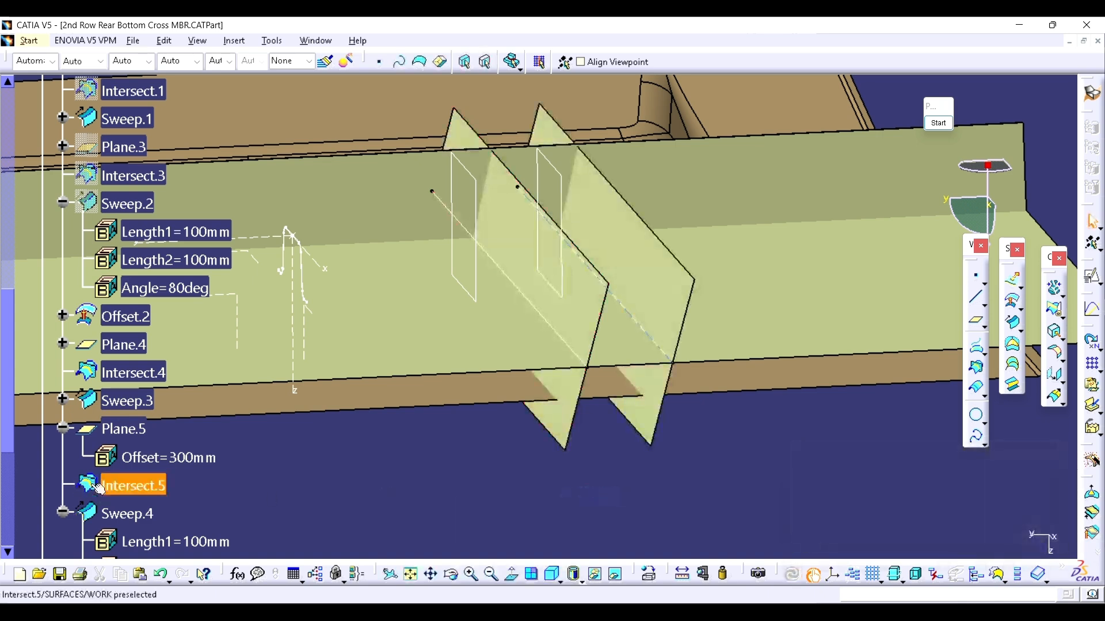
- Switch the copied sweep on Intersect.5 to angular sector 2 so it leans opposite to the first sweep
scroll(107, 478, down, 2)
double_click(134, 425)
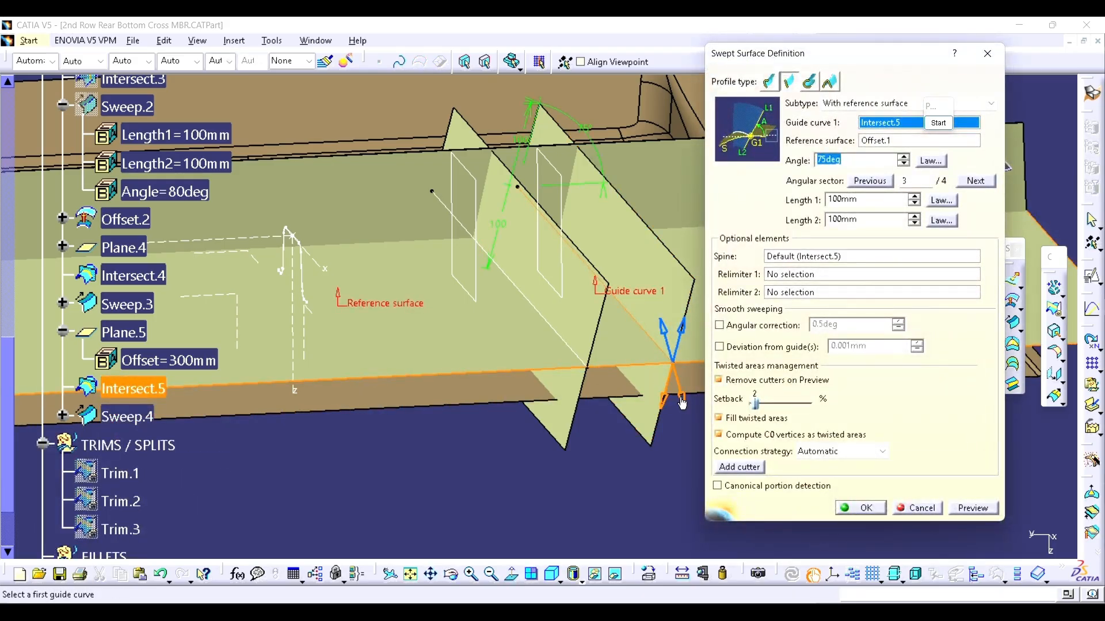
middle_drag(516, 379, 423, 373)
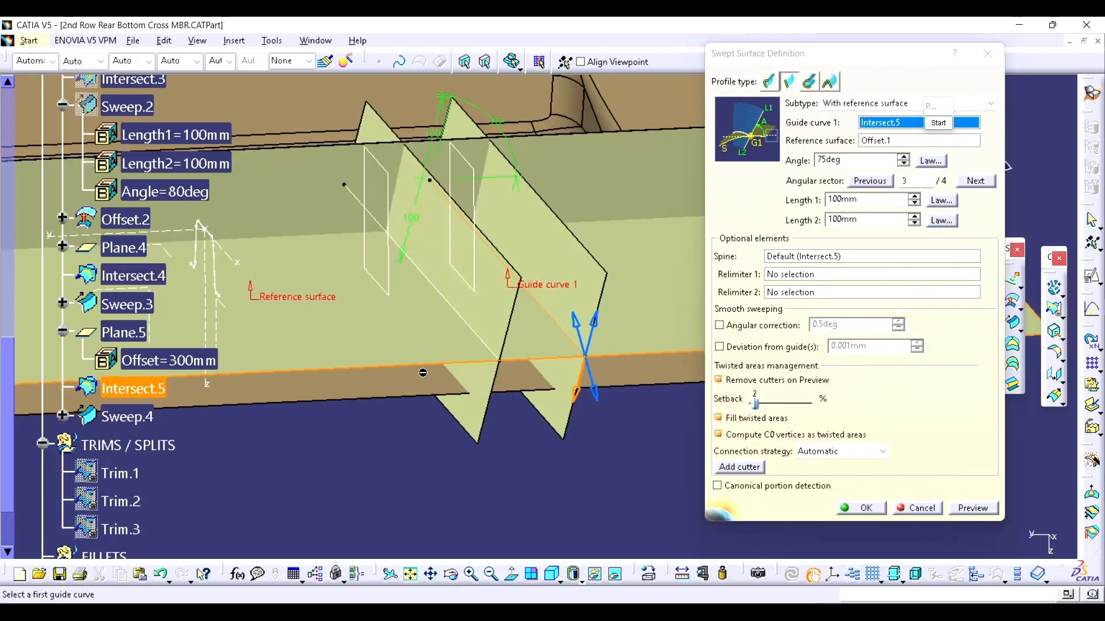
click(880, 180)
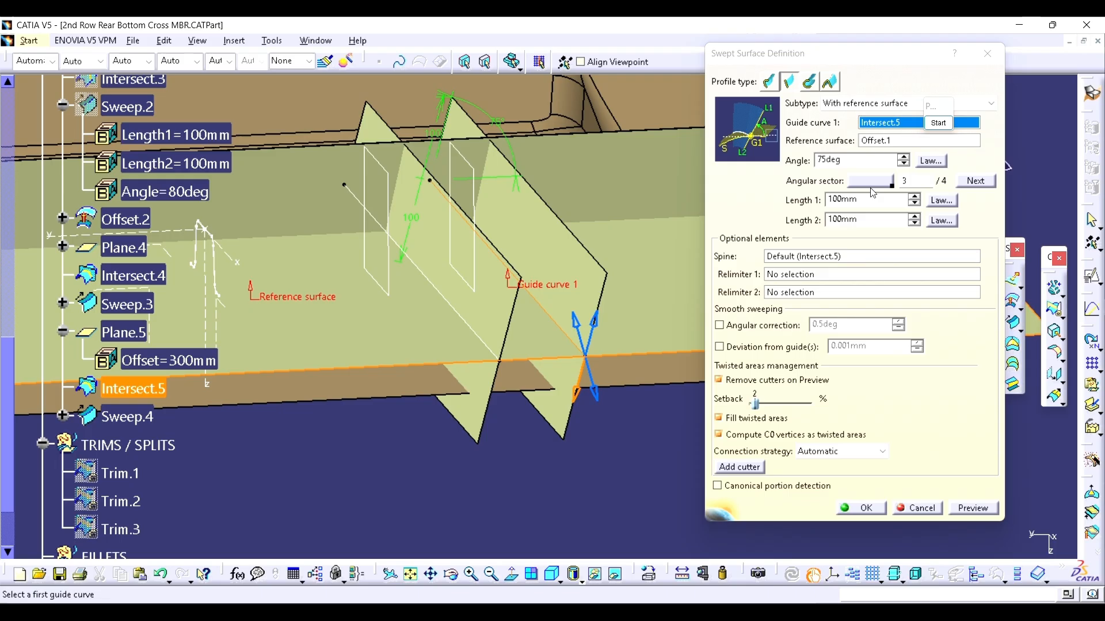
click(904, 181)
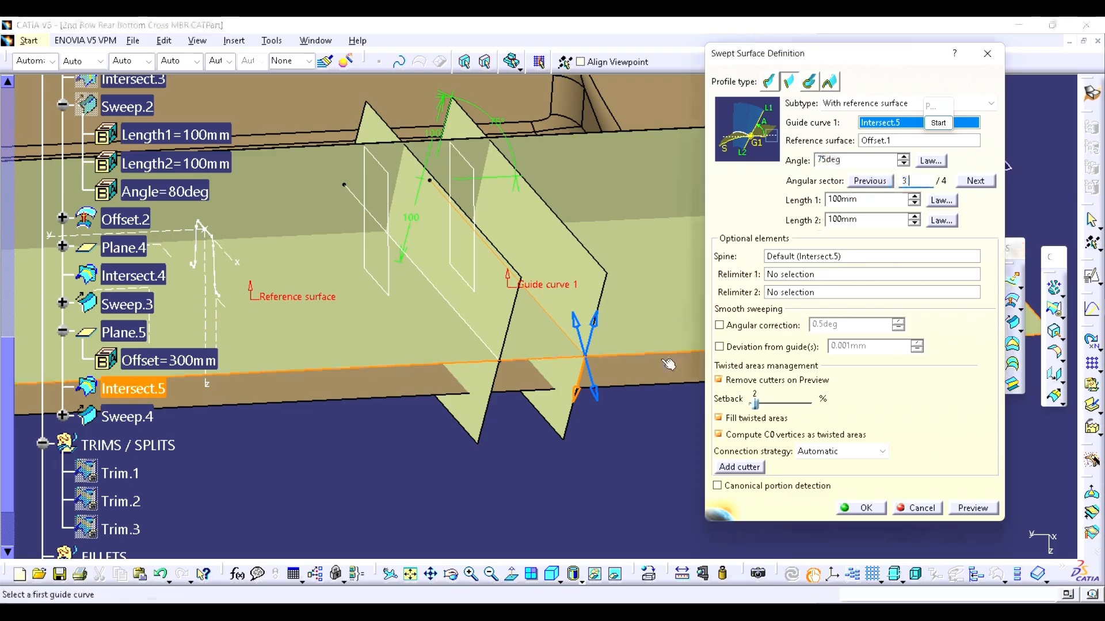
click(869, 181)
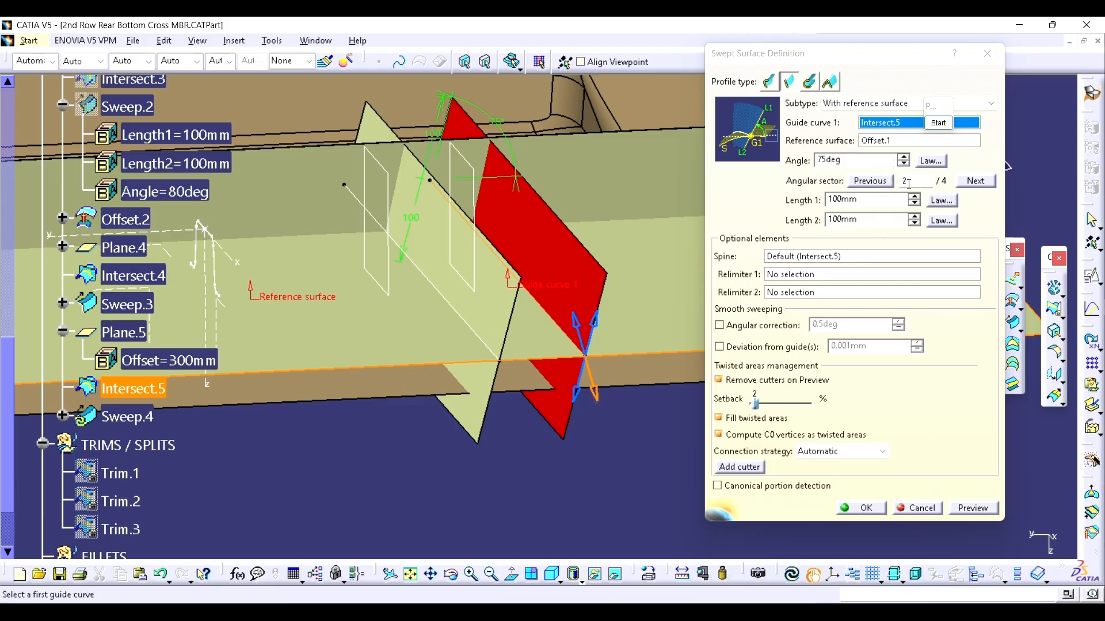
click(971, 508)
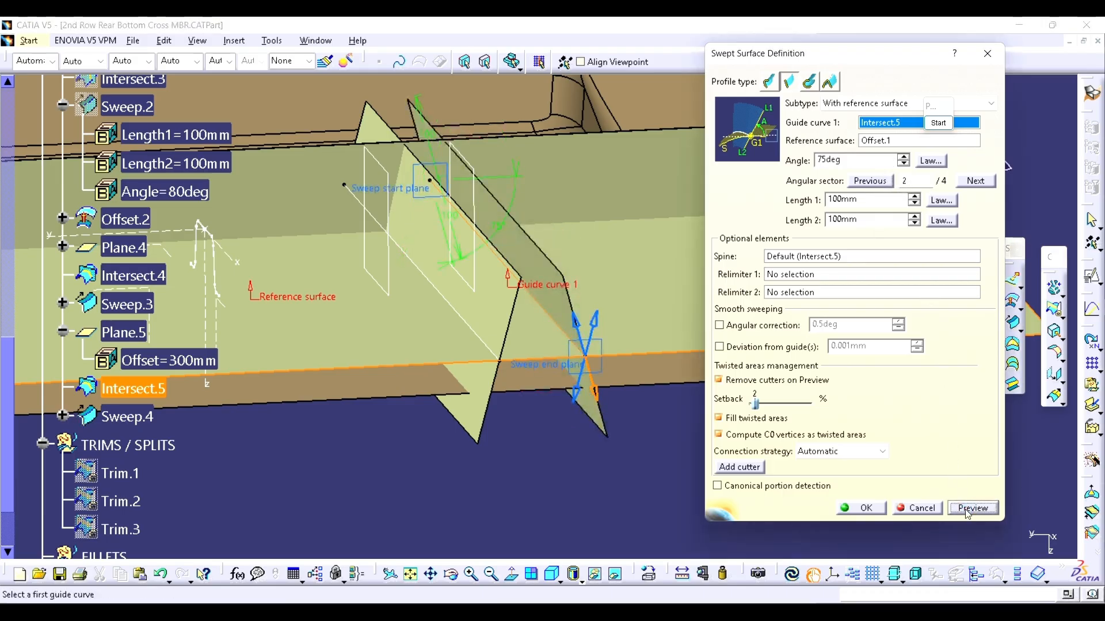
click(864, 508)
middle_drag(596, 345, 382, 334)
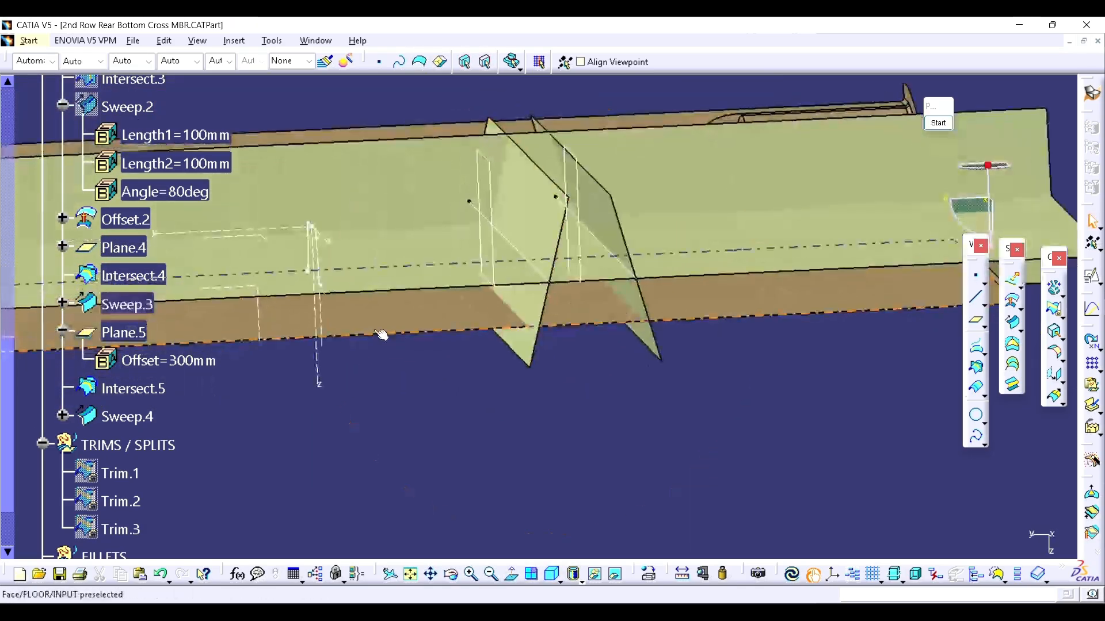
middle_drag(560, 282, 593, 344)
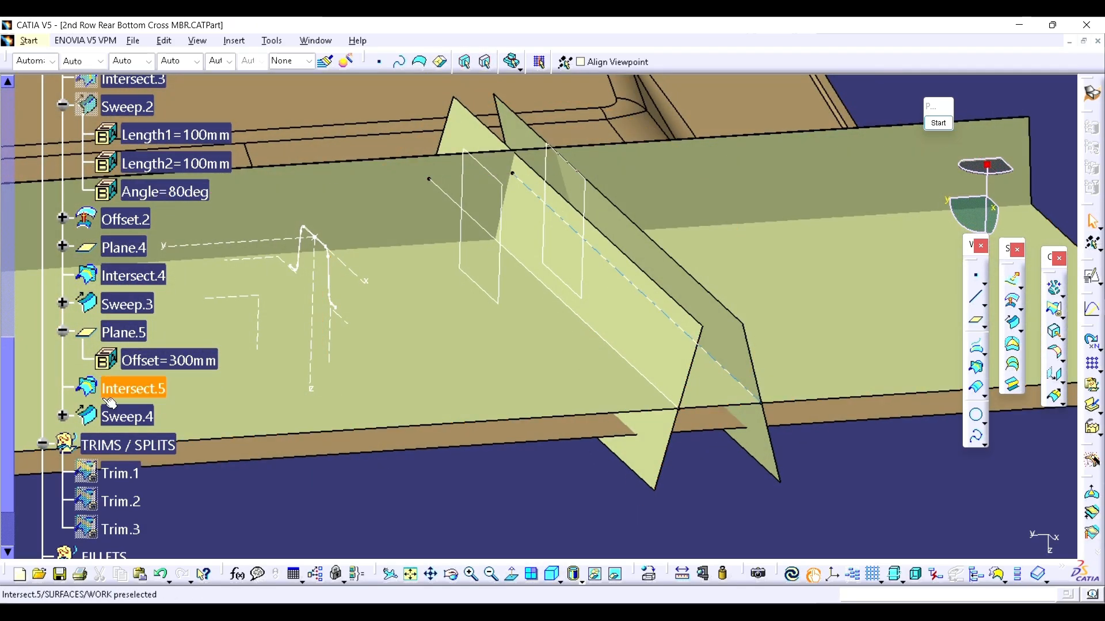
- Make the TRIMS / SPLITS geometrical set the in-work object
click(118, 445)
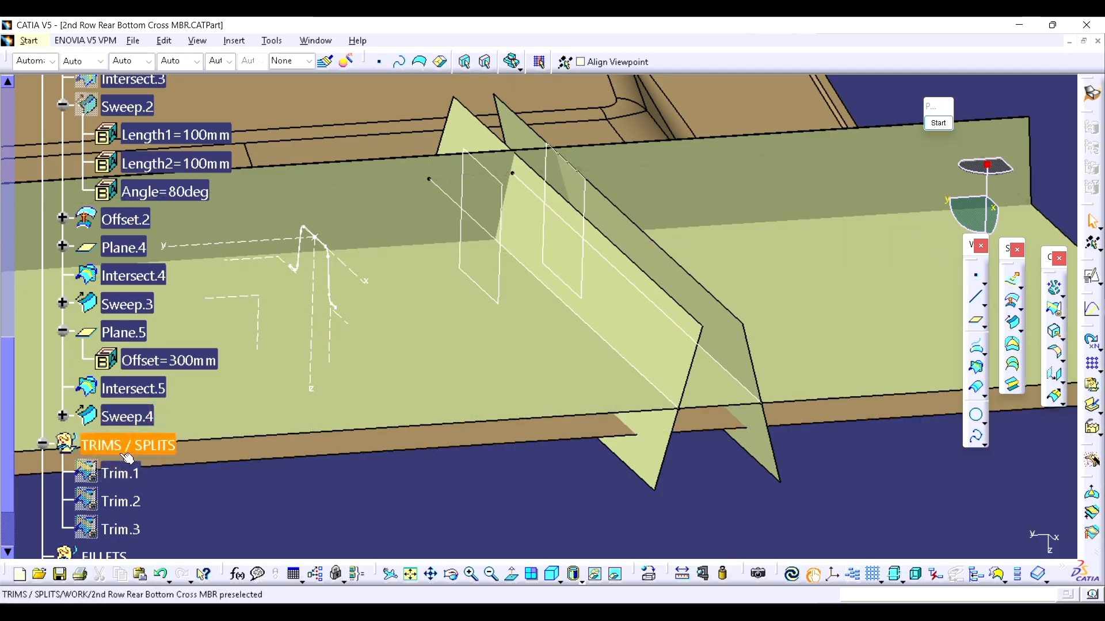
right_click(126, 457)
click(184, 276)
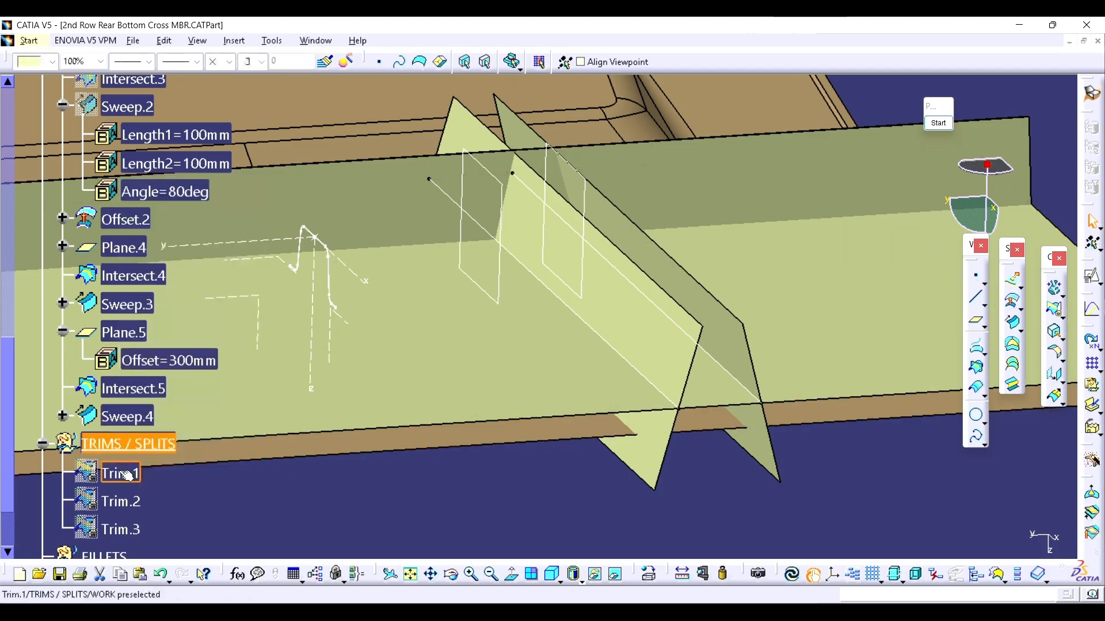
- Hide the Offset.1 surface, Plane.4, Plane.5 and the intersection curves so only the offset and sweep surfaces stay displayed
middle_drag(455, 328, 538, 301)
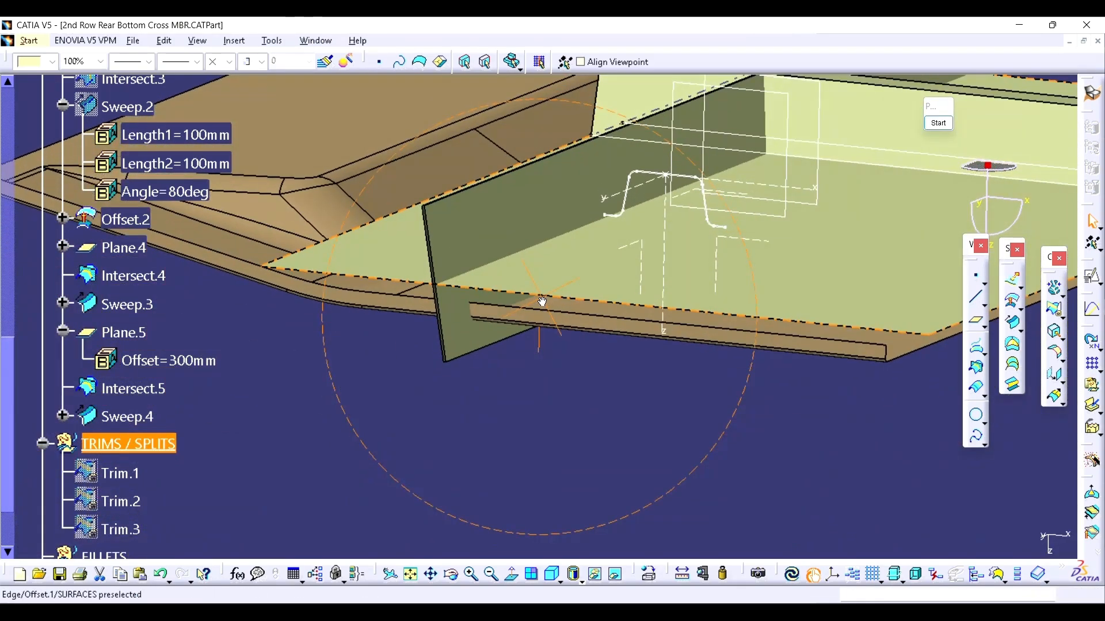
click(577, 285)
key(space)
middle_drag(610, 331, 689, 215)
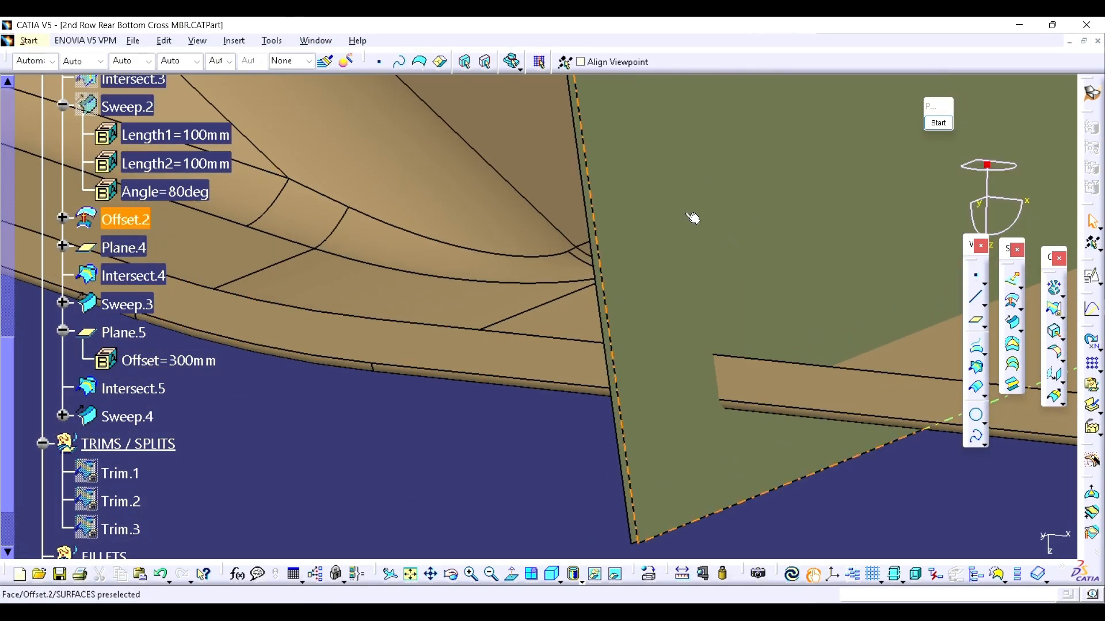
middle_drag(769, 229, 614, 311)
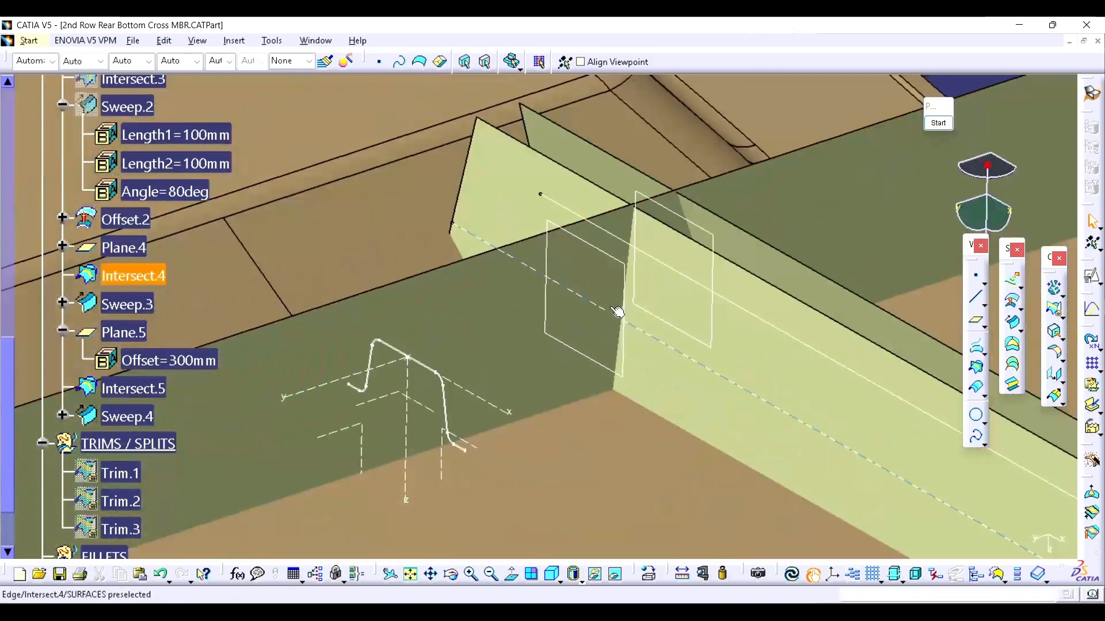
click(632, 295)
key(space)
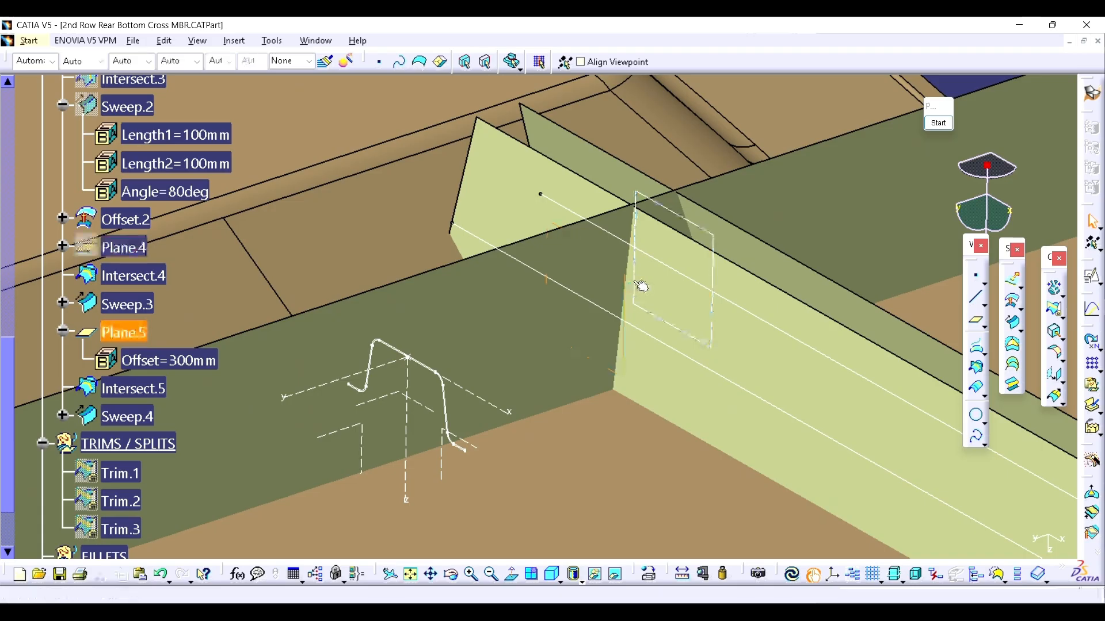
click(642, 286)
key(space)
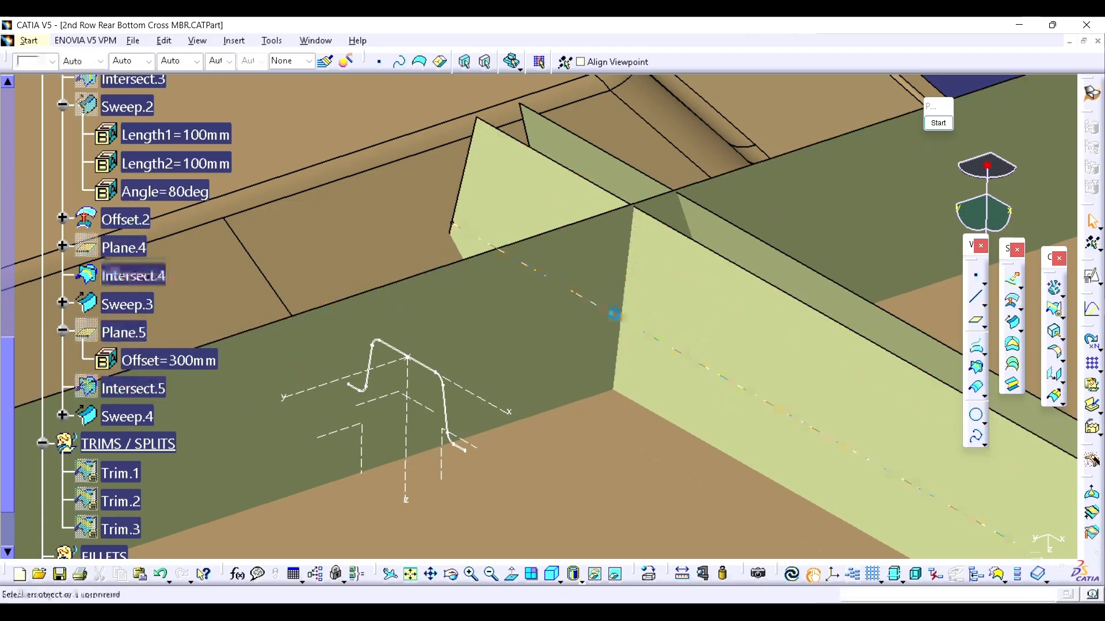
click(646, 265)
middle_drag(646, 264, 547, 379)
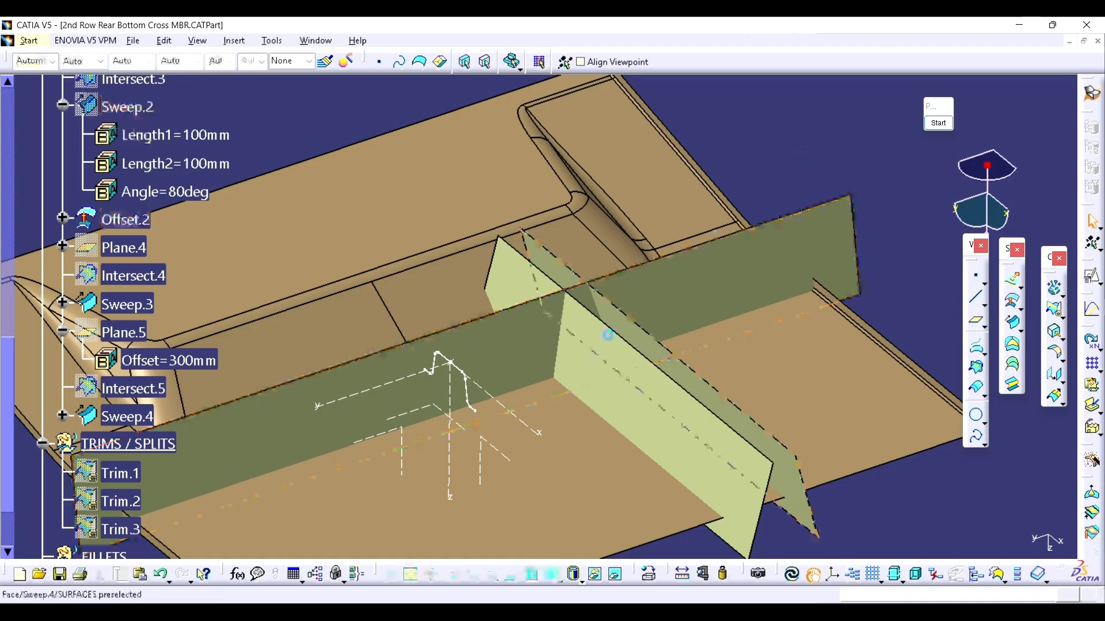
- Trim Sweep.3 with Offset.2 in Standard mode, keeping the sweep side and wall portion that form the feature's first corner
click(638, 333)
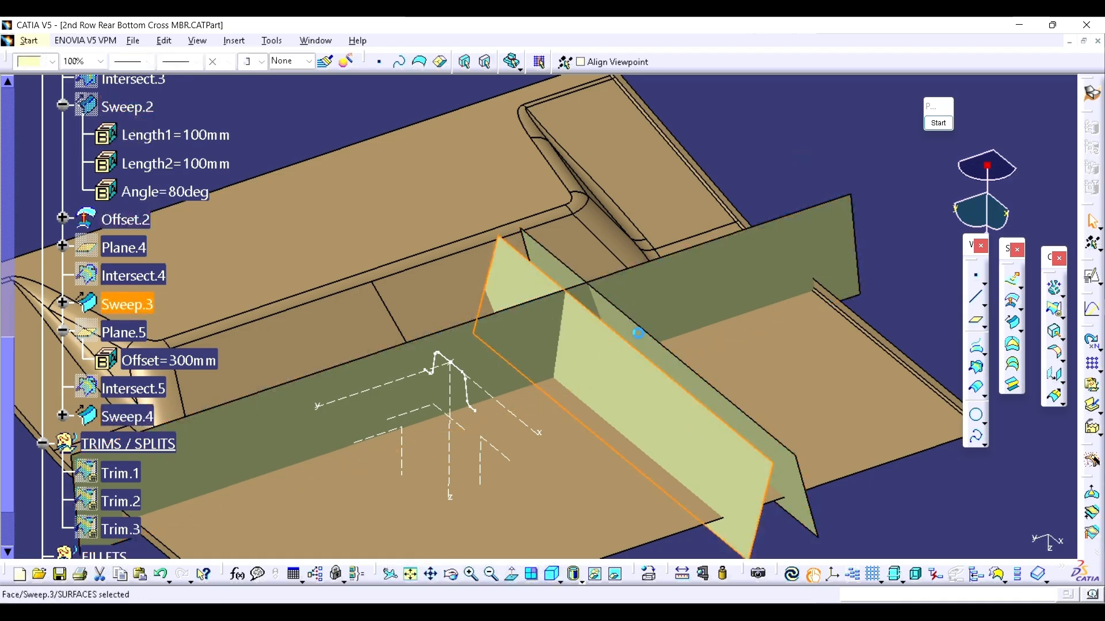
middle_drag(710, 259, 769, 192)
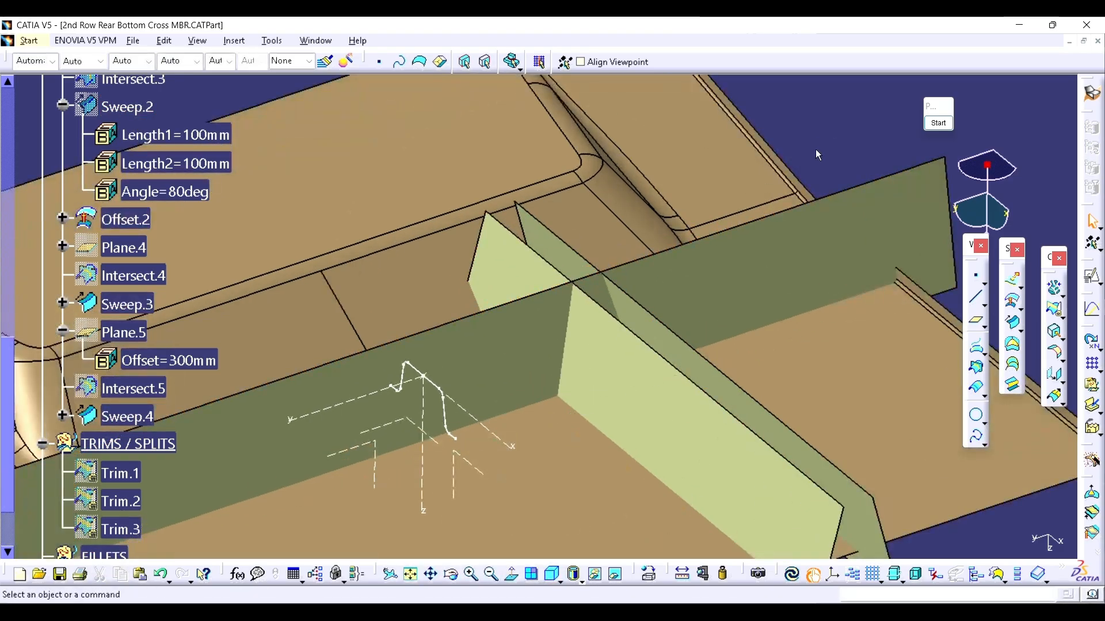
middle_drag(816, 153, 776, 150)
scroll(776, 150, up, 1)
click(1054, 311)
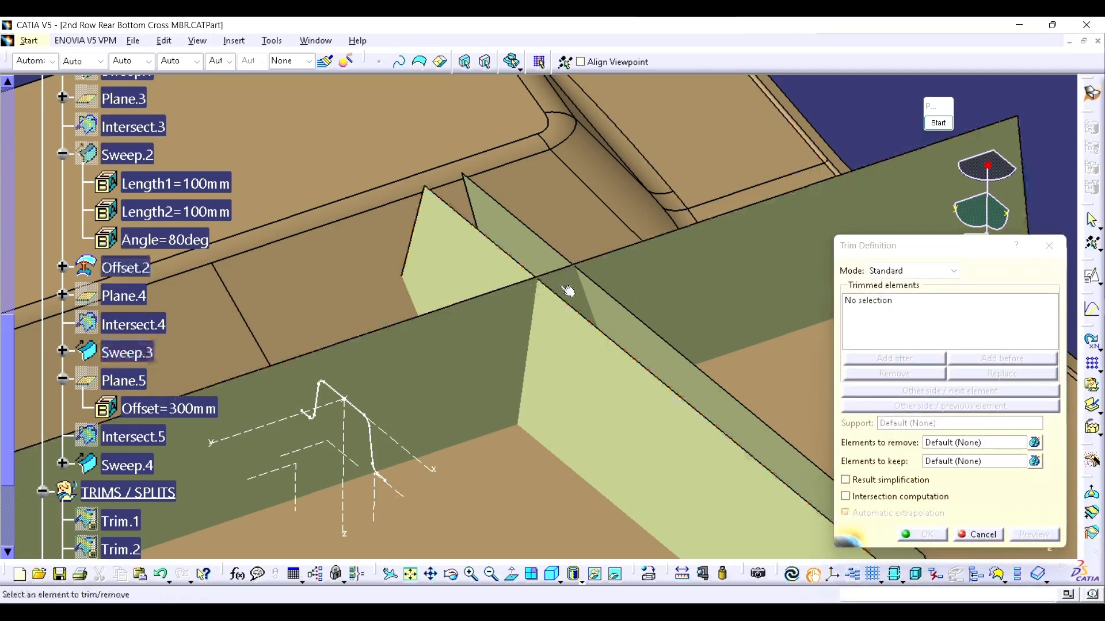
click(561, 286)
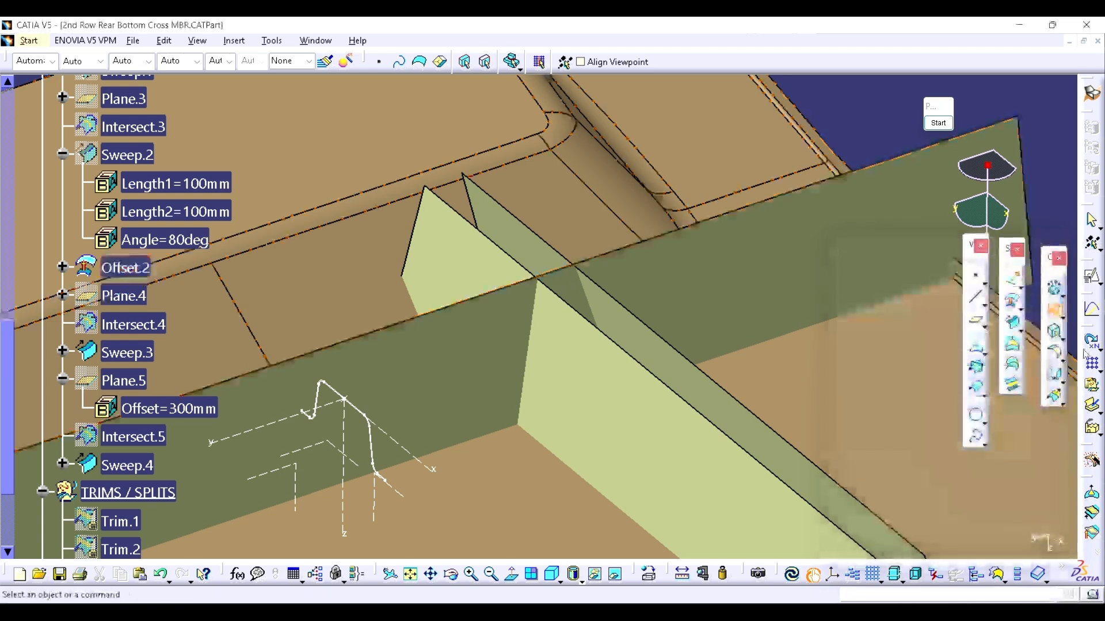
click(1055, 311)
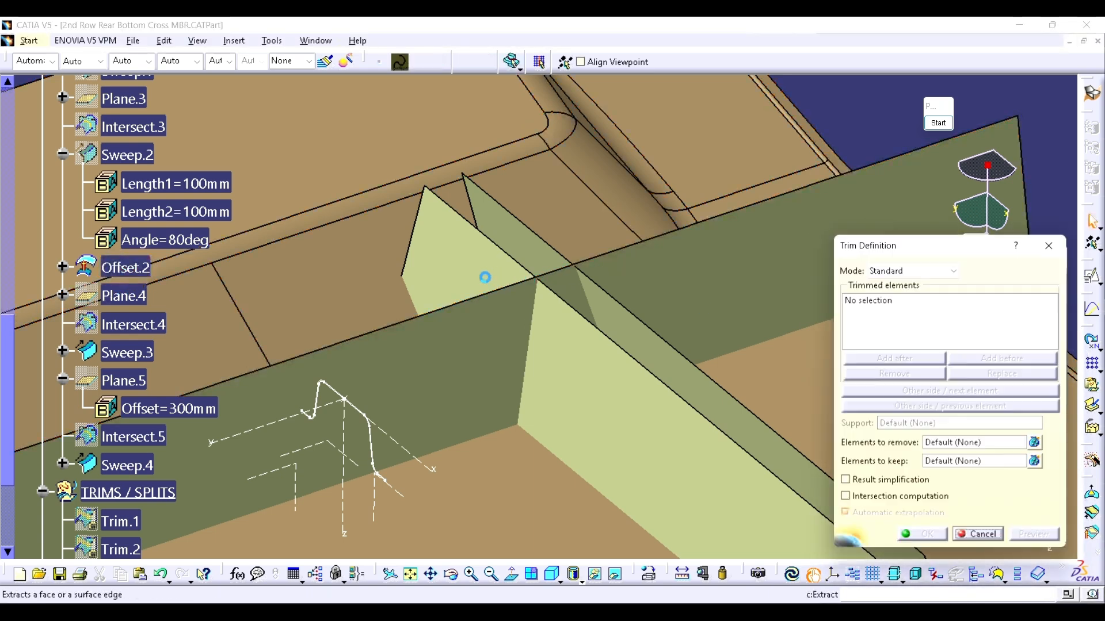
click(519, 283)
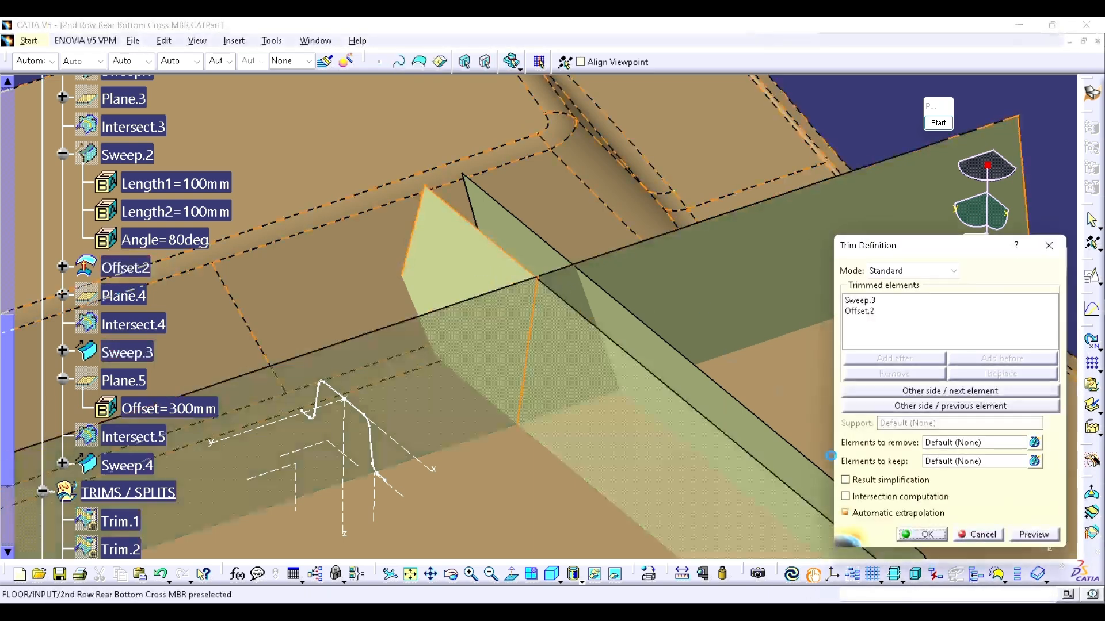
click(911, 537)
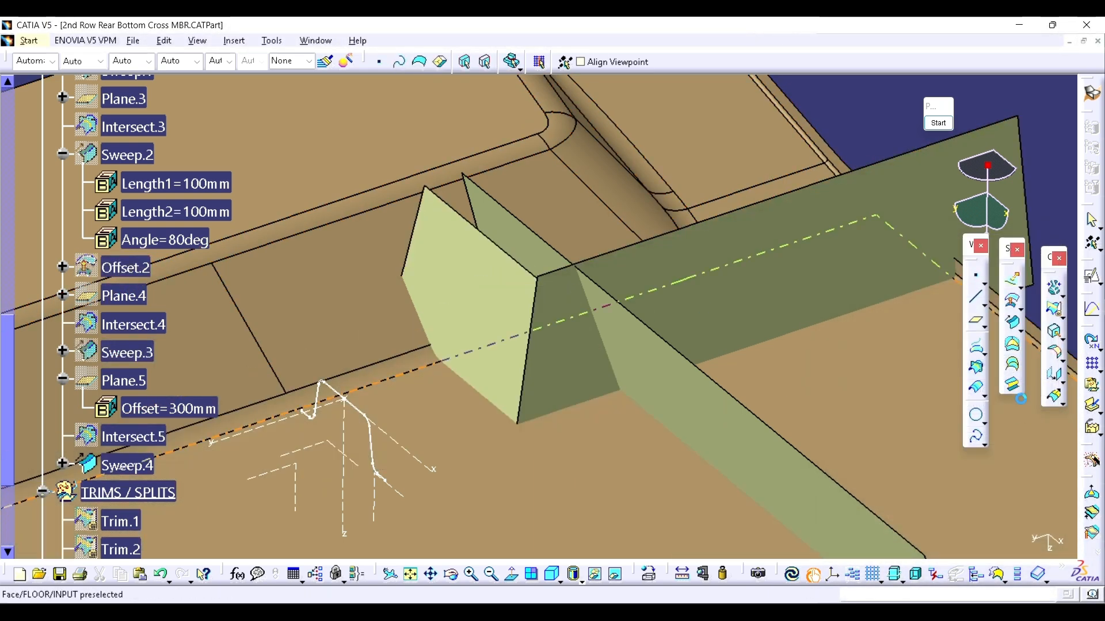
- Trim the joined Sweep.3 and Offset.2 surface with Sweep.4 to form a tapered, three-faced side wall feature
click(503, 336)
click(780, 452)
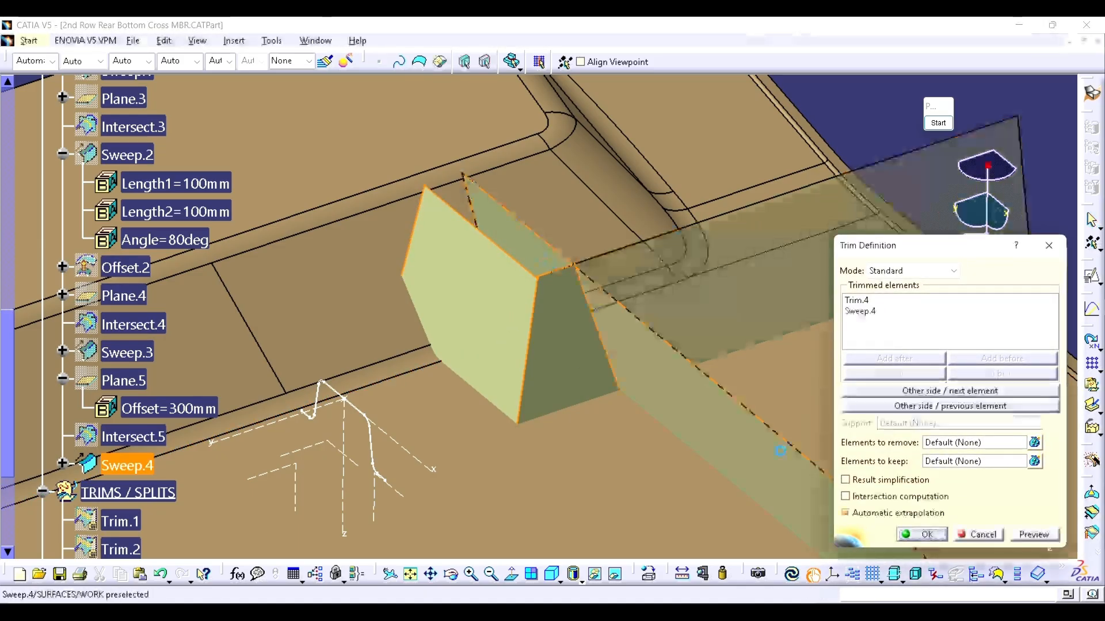
click(923, 535)
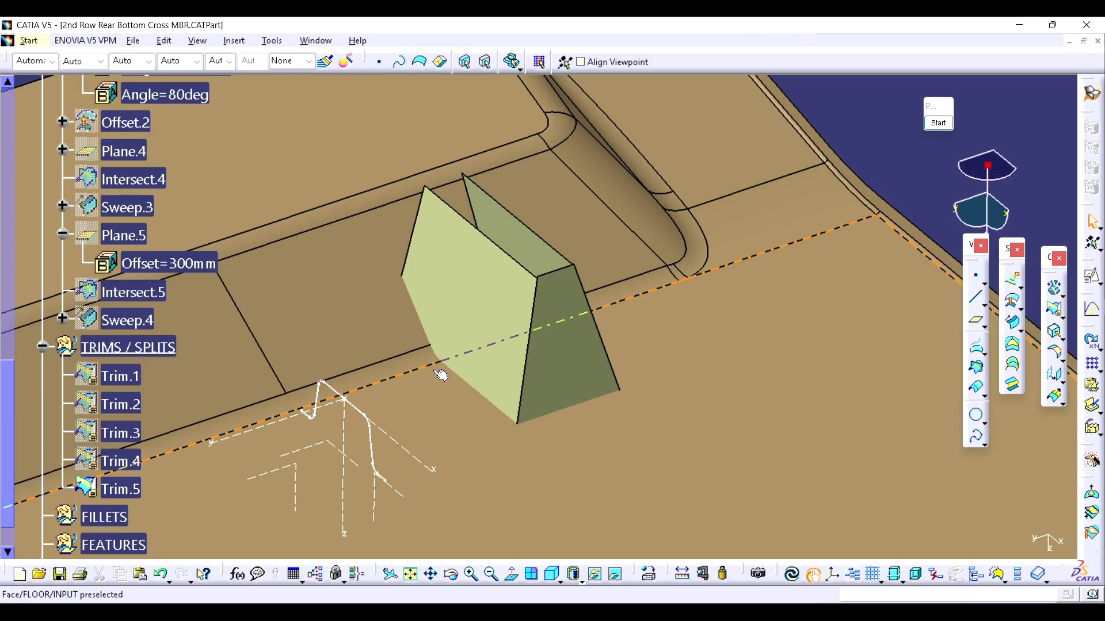
- Show Trim.1, the cross member's top and side wall surface, together with the new tapered feature
key(space)
click(125, 410)
key(space)
key(space)
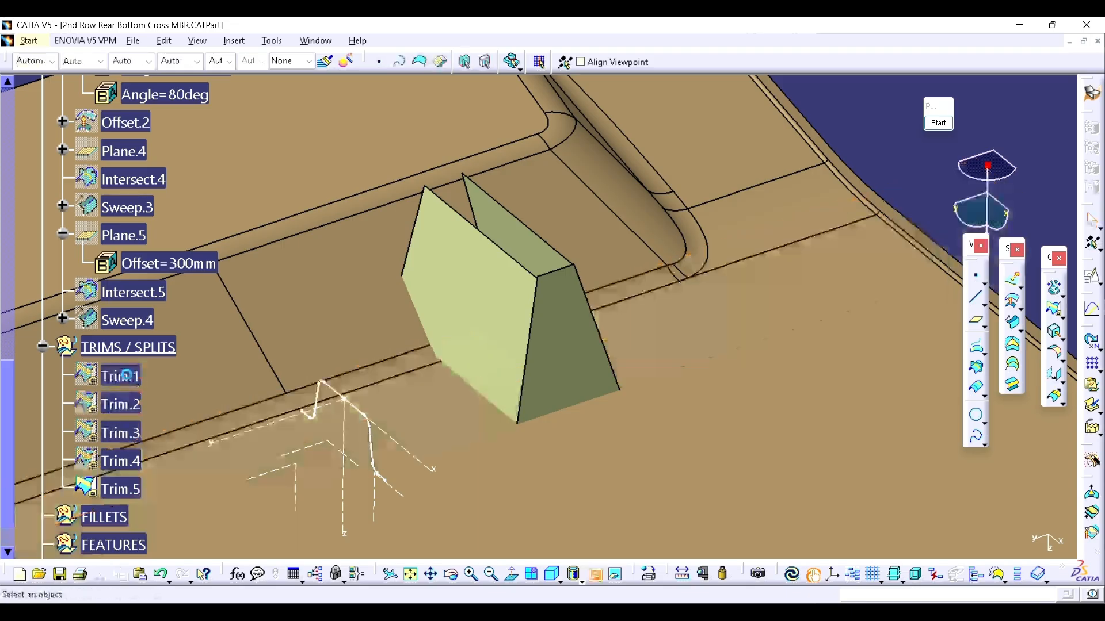
right_click(129, 380)
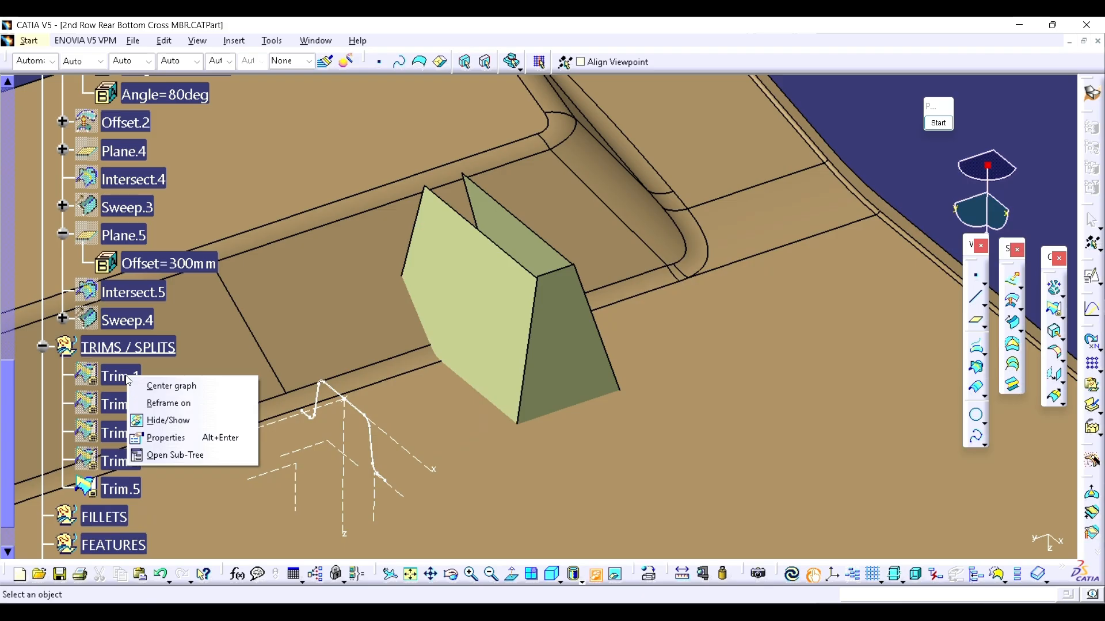
key(Escape)
click(121, 376)
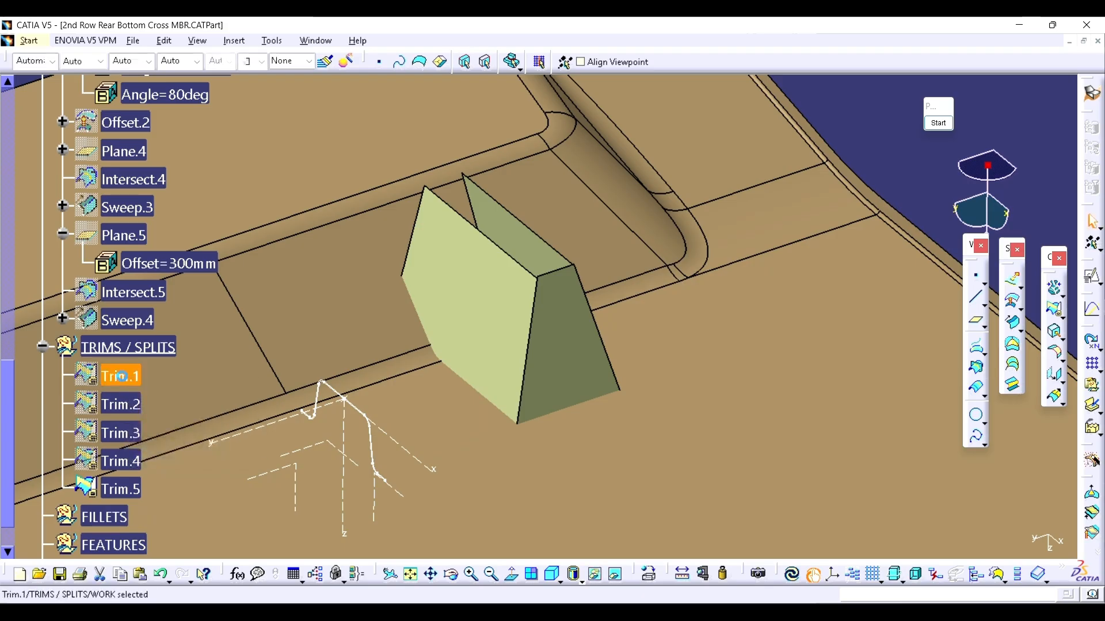
key(space)
middle_drag(495, 357, 722, 276)
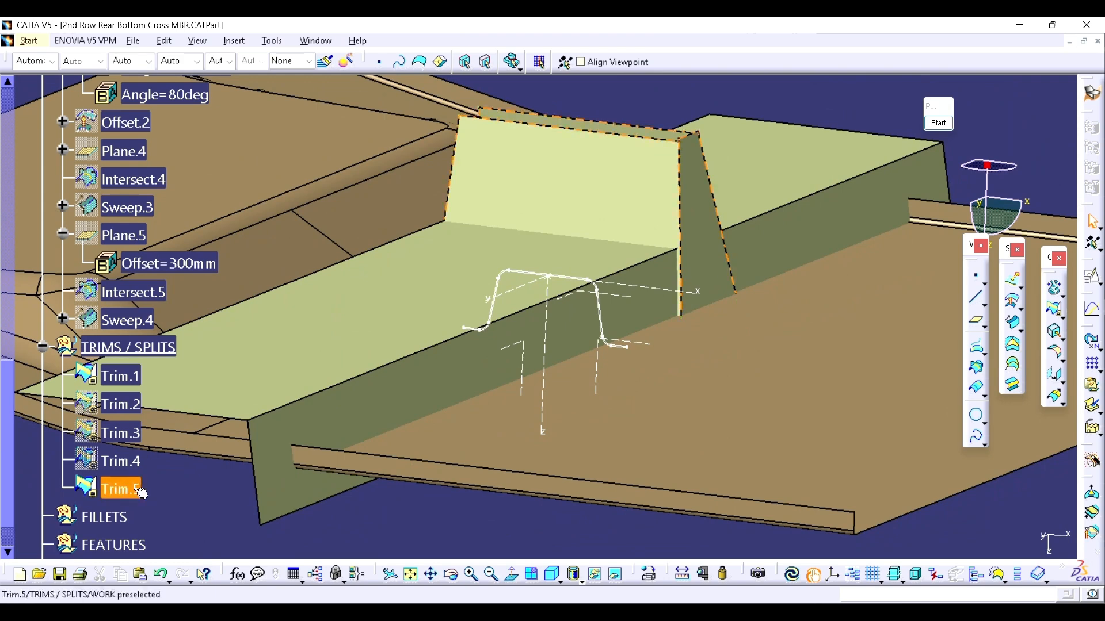
click(938, 124)
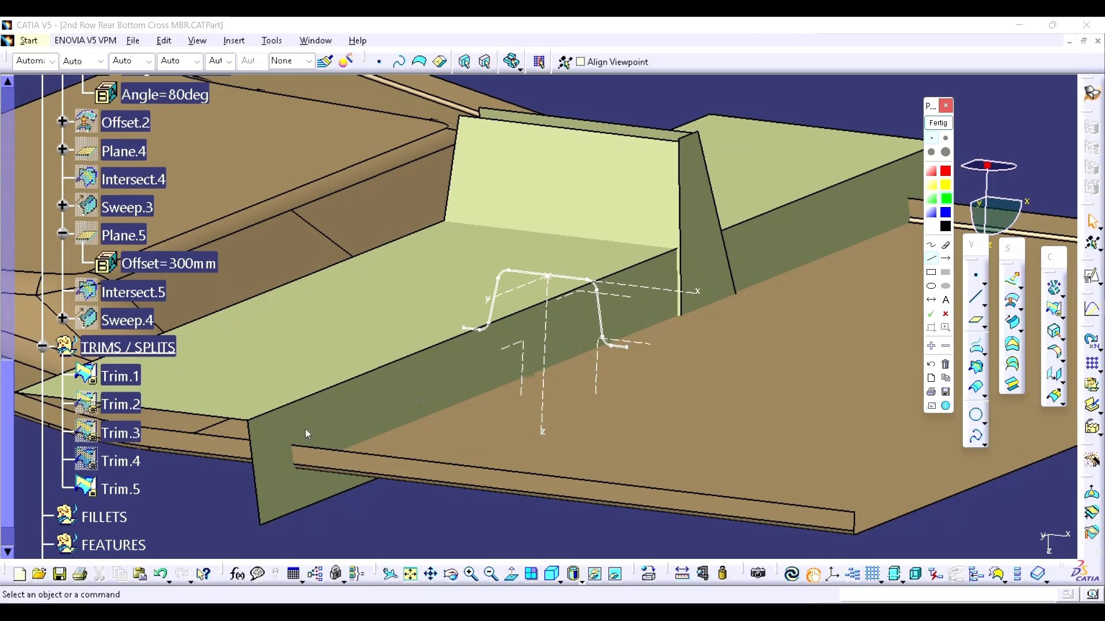
drag(635, 298, 647, 293)
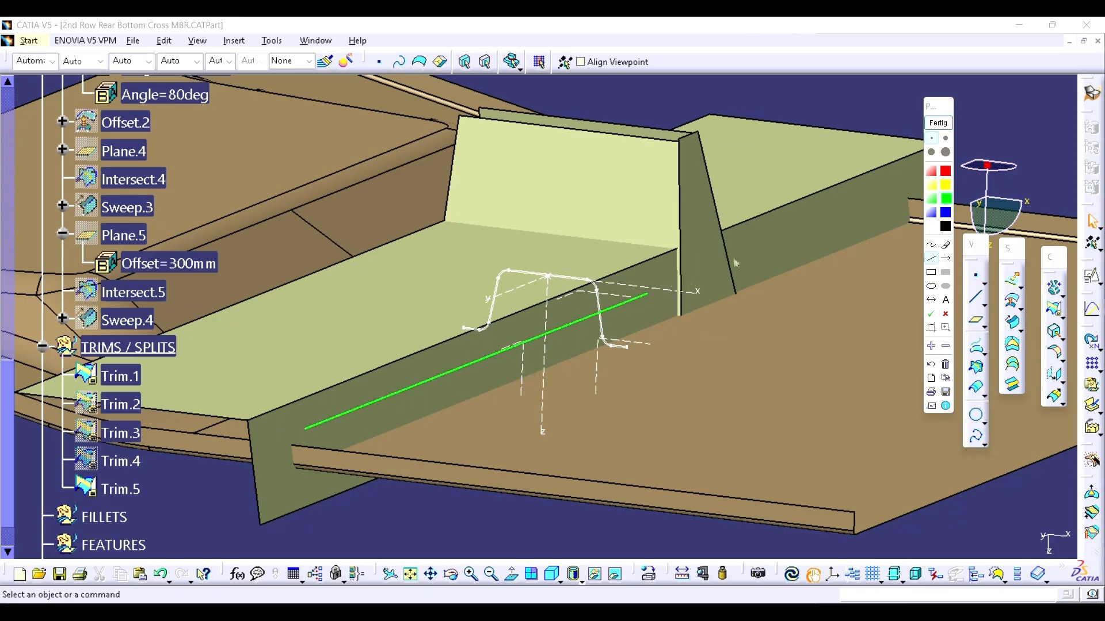
click(946, 124)
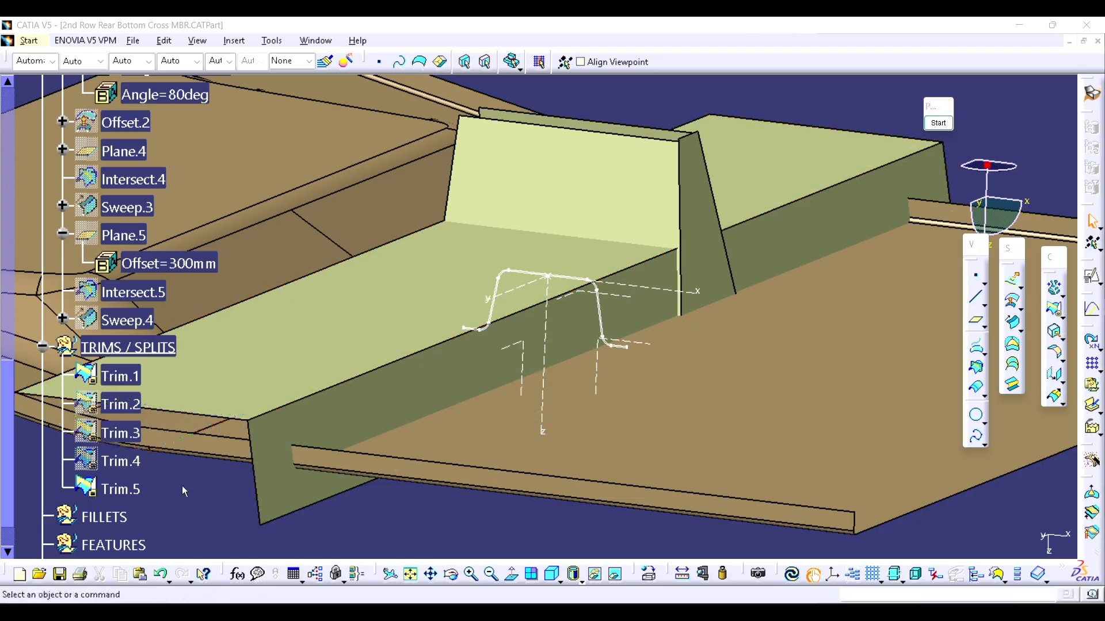
- Hide Trim.5 and show Sweep.1, the parent wall surface of Trim.1, from its Parents and Children graph
click(132, 488)
key(space)
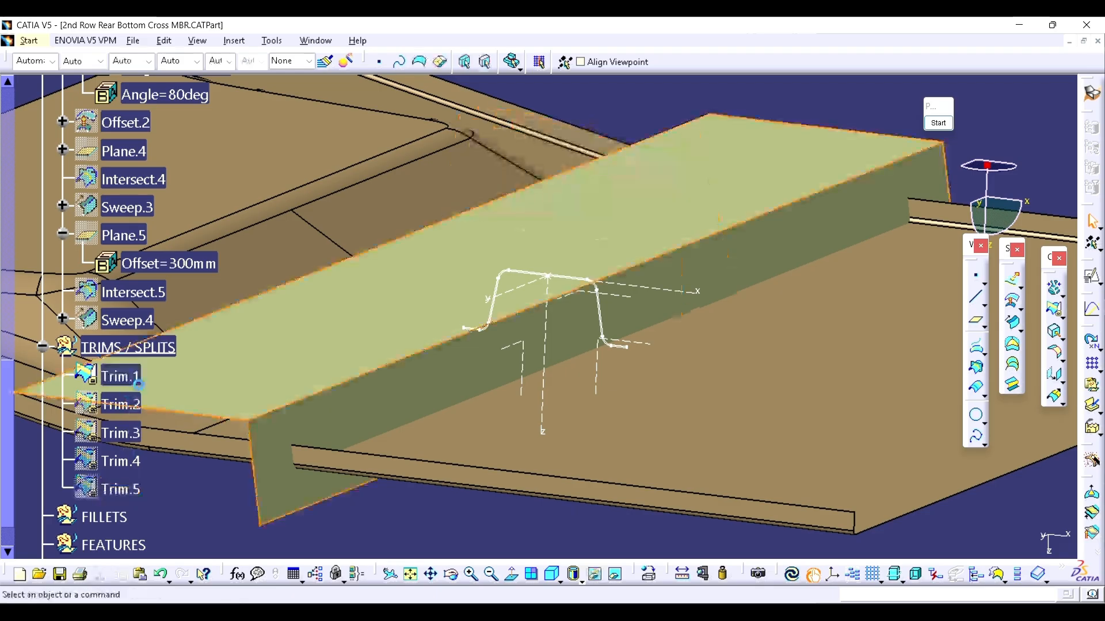
click(131, 378)
right_click(126, 375)
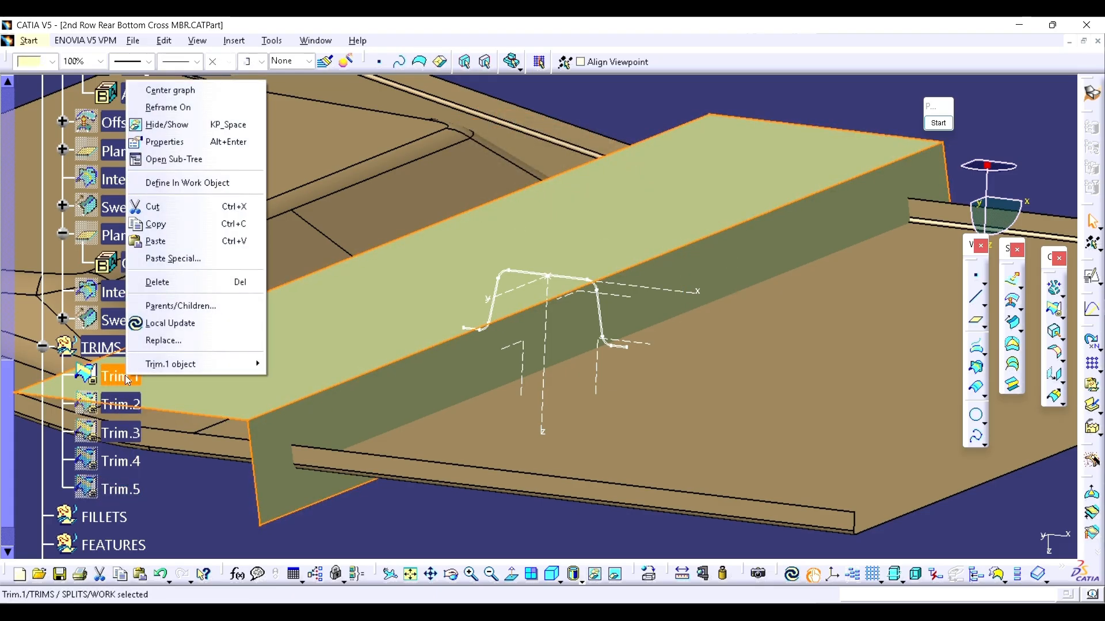
click(180, 305)
drag(877, 366, 712, 172)
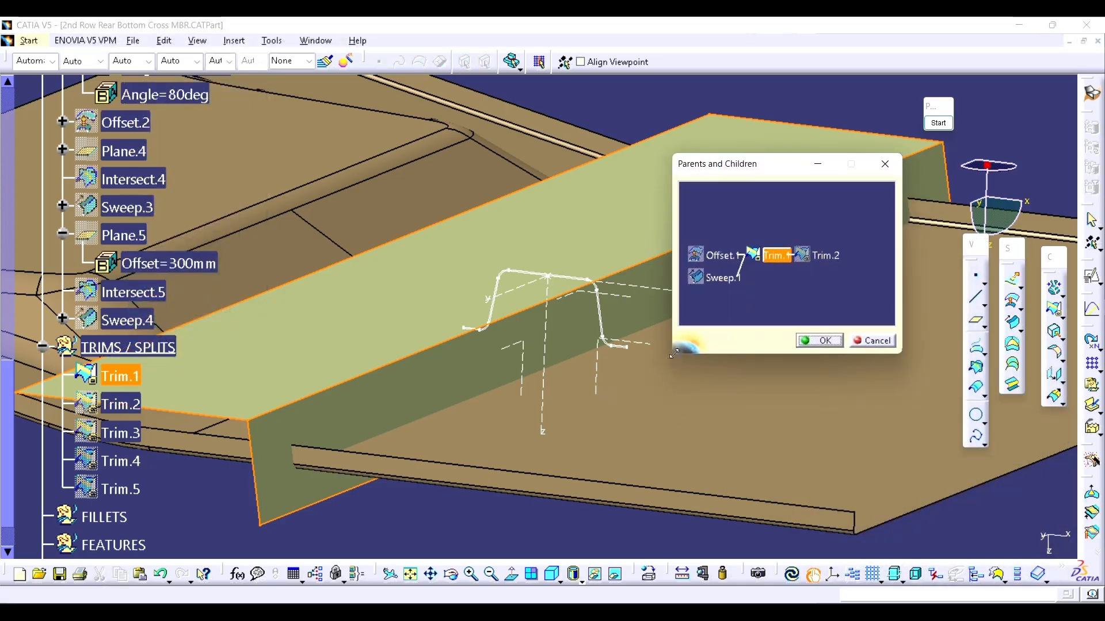
drag(674, 353, 418, 534)
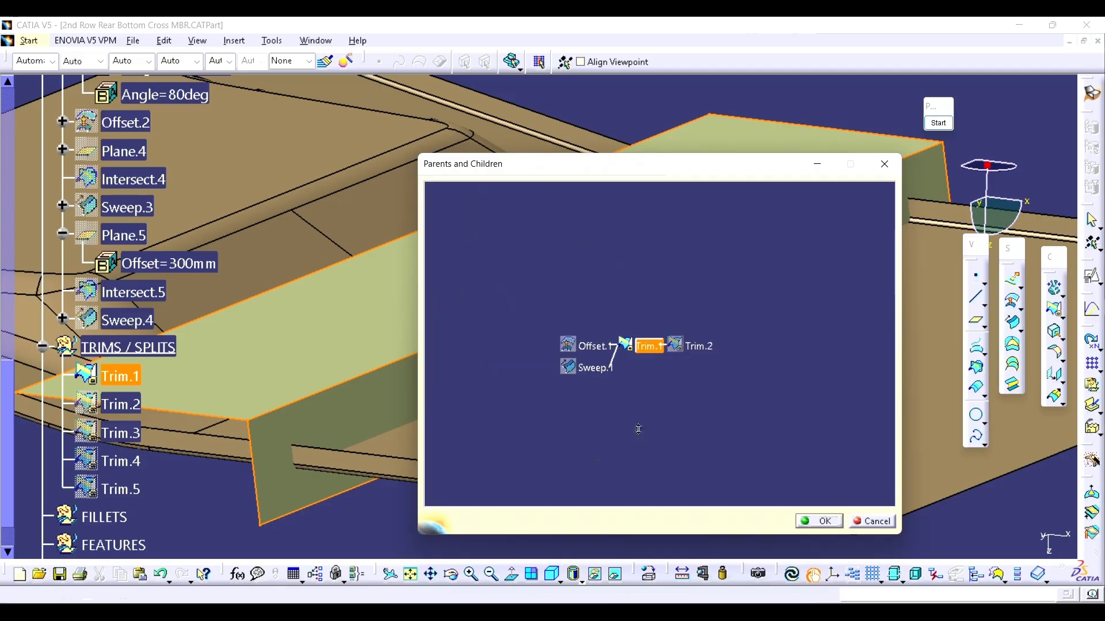
ctrl+middle_drag(638, 430, 664, 397)
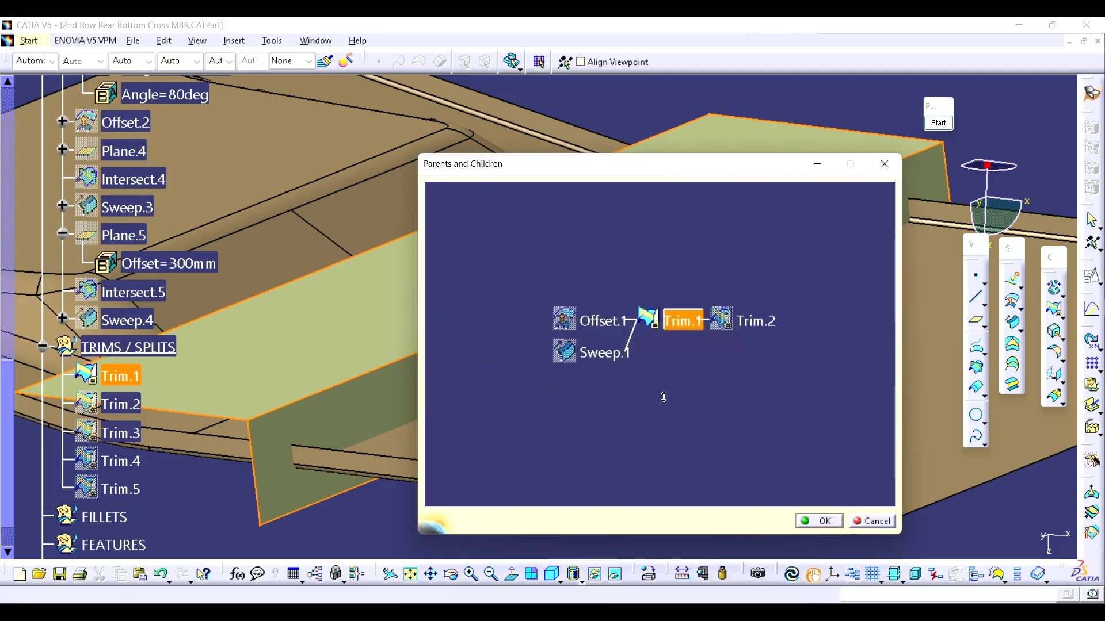
click(608, 329)
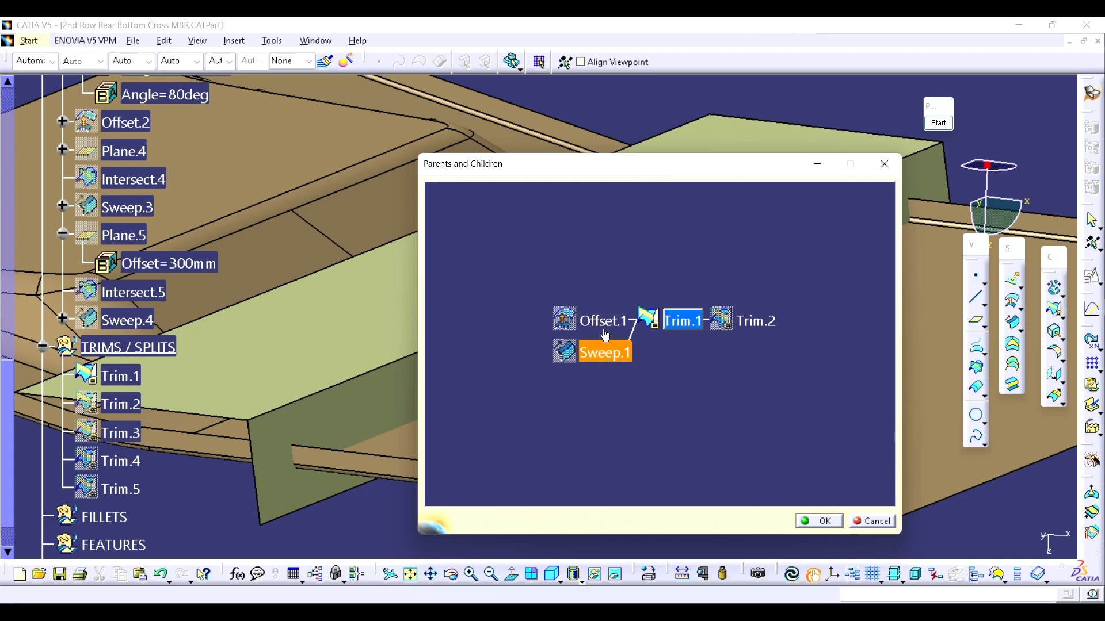
right_click(599, 350)
click(653, 395)
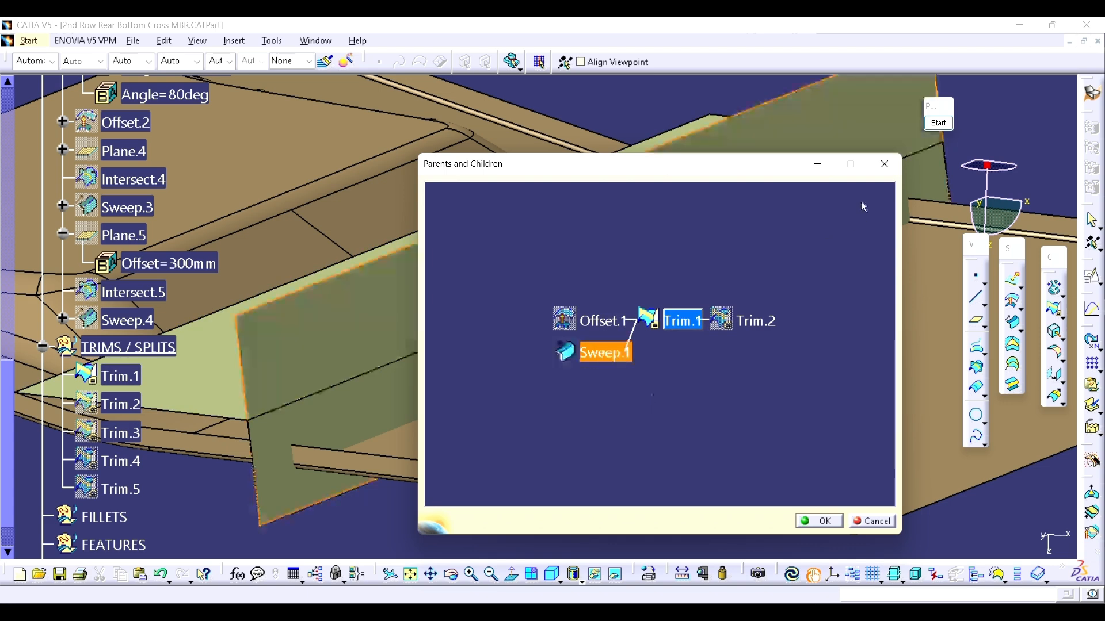
click(885, 171)
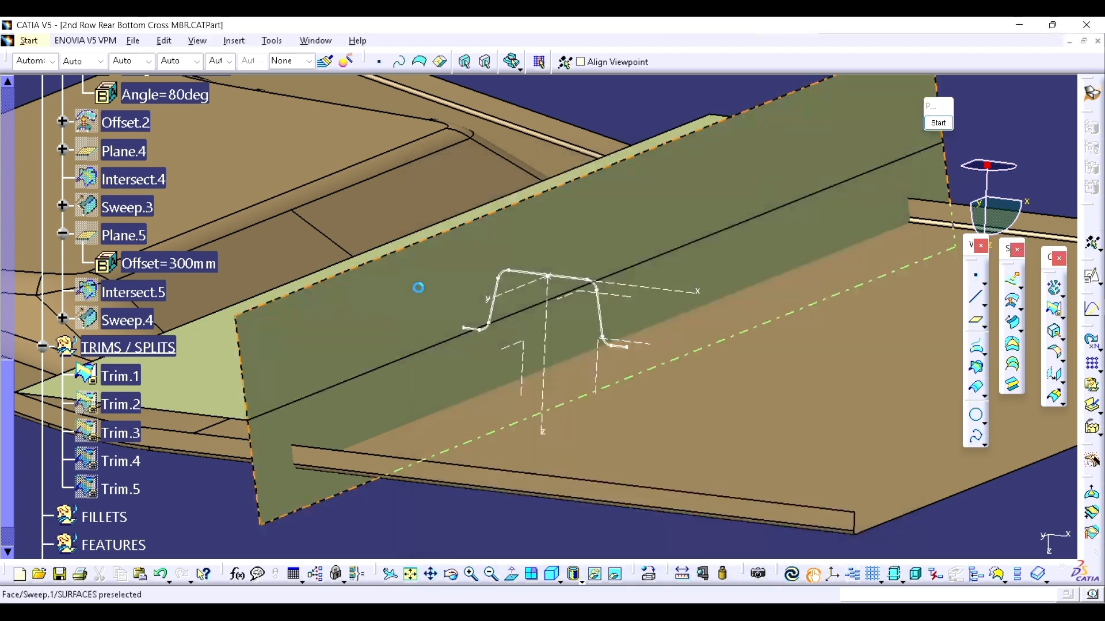
- Hide Trim.1 and show Trim.5 so the tapered feature is displayed with the Sweep.1 wall
click(206, 370)
key(space)
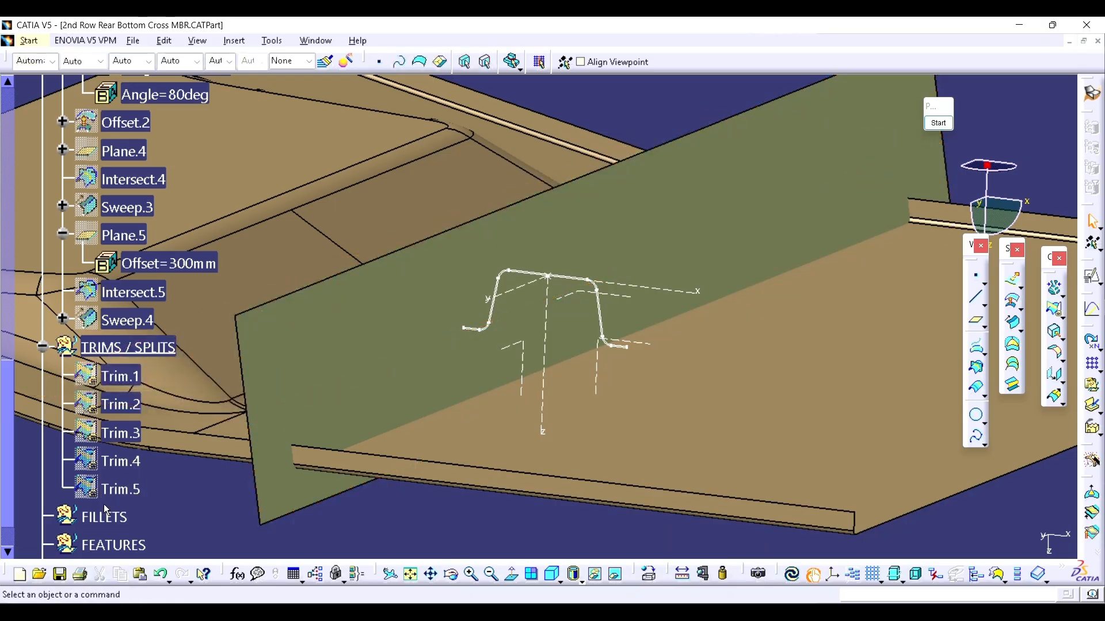
right_click(121, 491)
click(122, 493)
key(space)
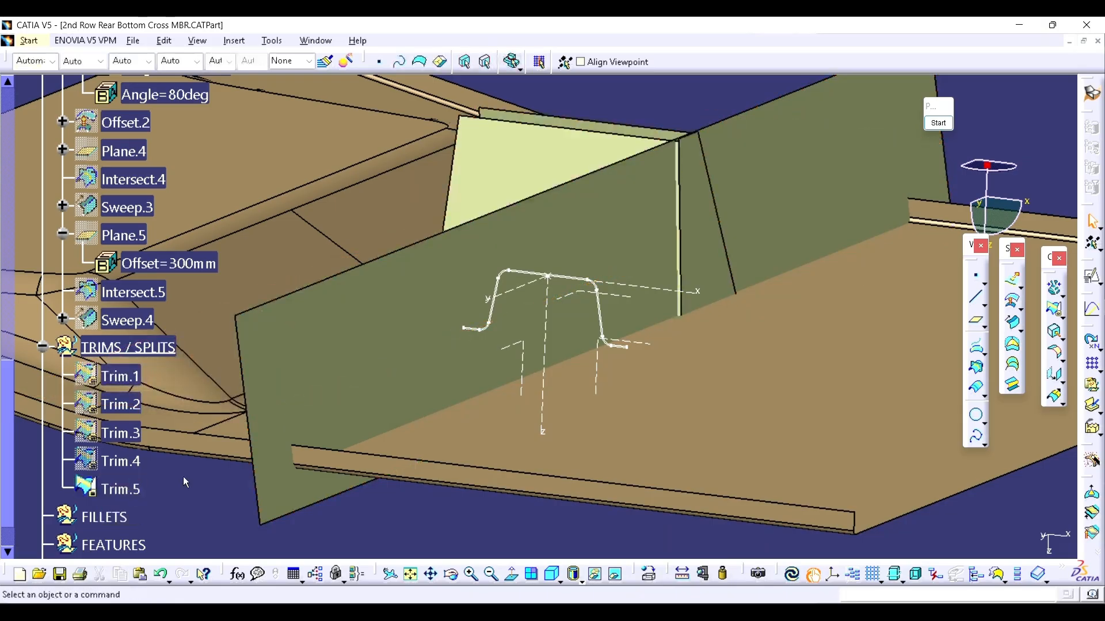
middle_drag(622, 362, 619, 406)
middle_drag(654, 293, 611, 269)
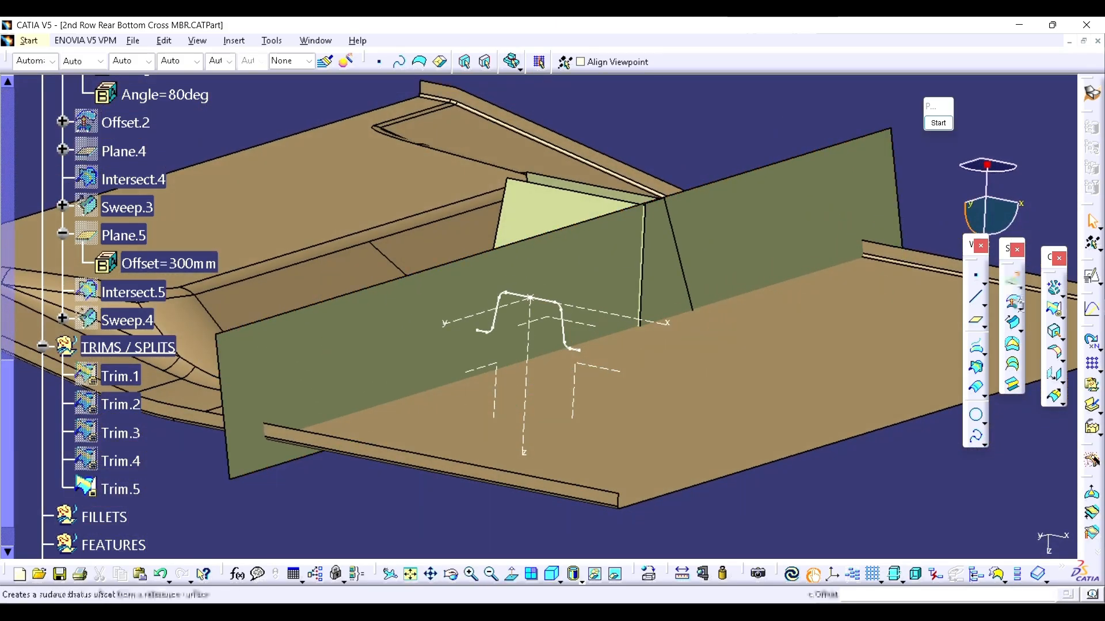
- Trim the tapered feature Trim.5 with the Sweep.1 side wall to join them into one surface
click(1055, 311)
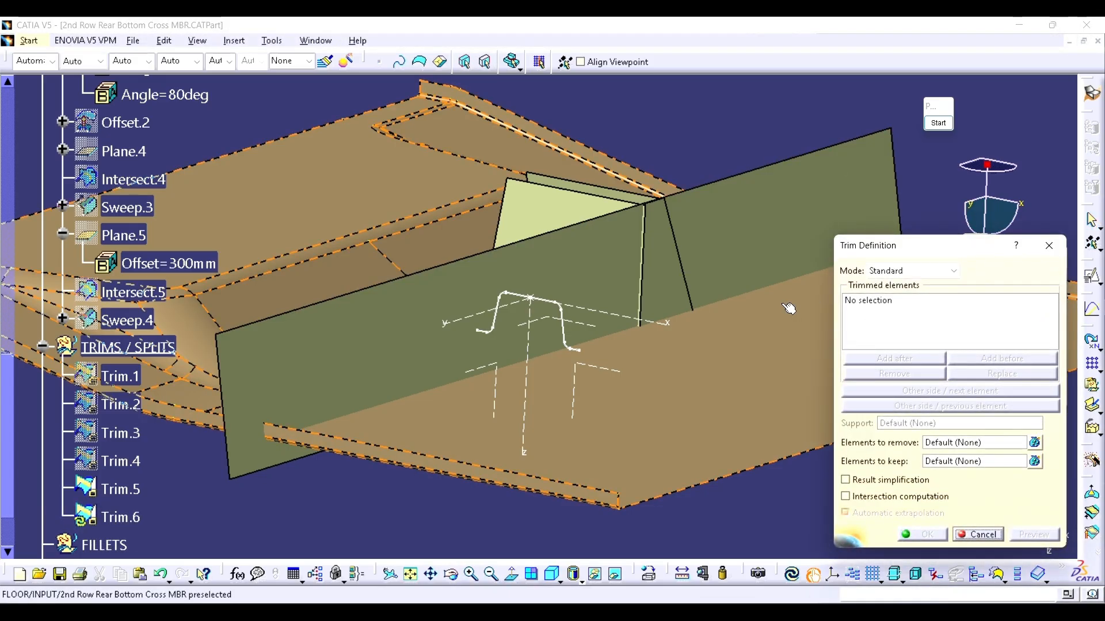
middle_drag(787, 307, 717, 330)
click(604, 290)
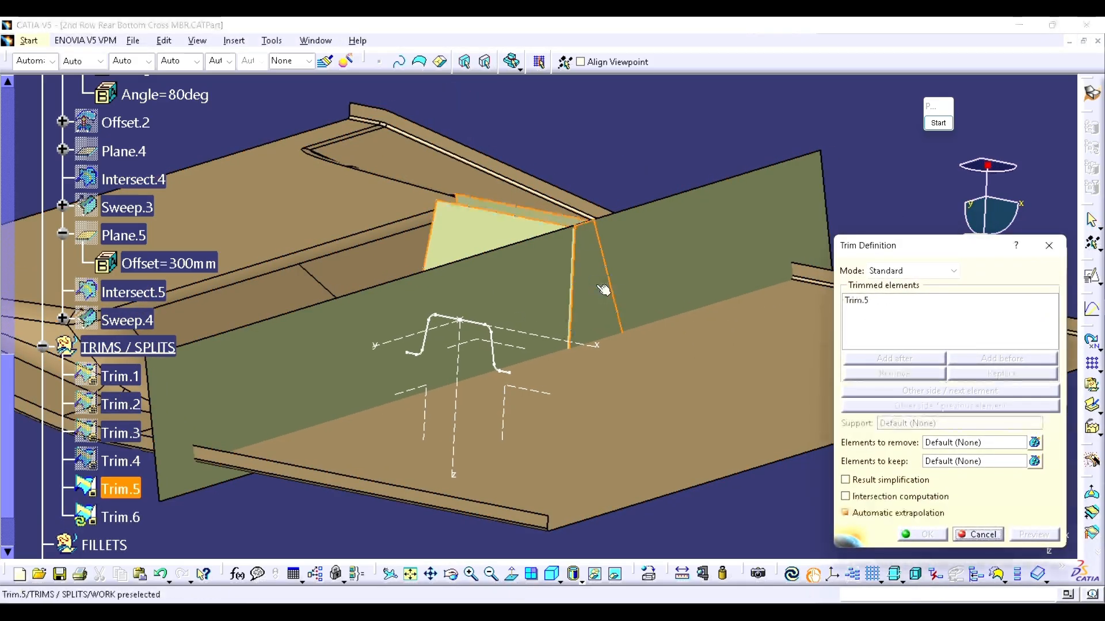
click(534, 293)
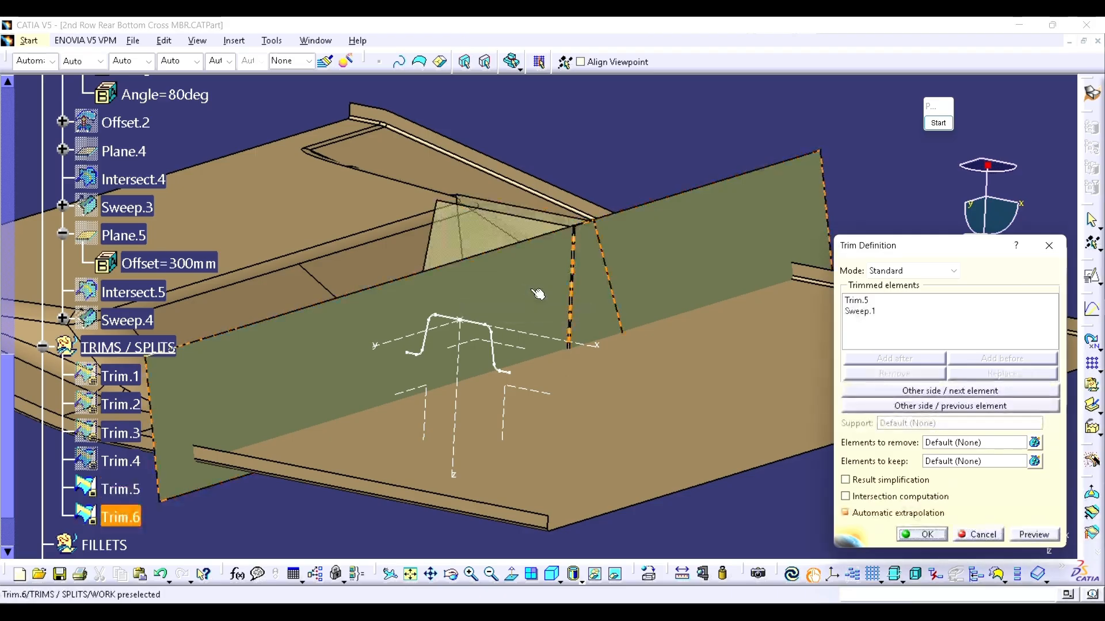
click(926, 535)
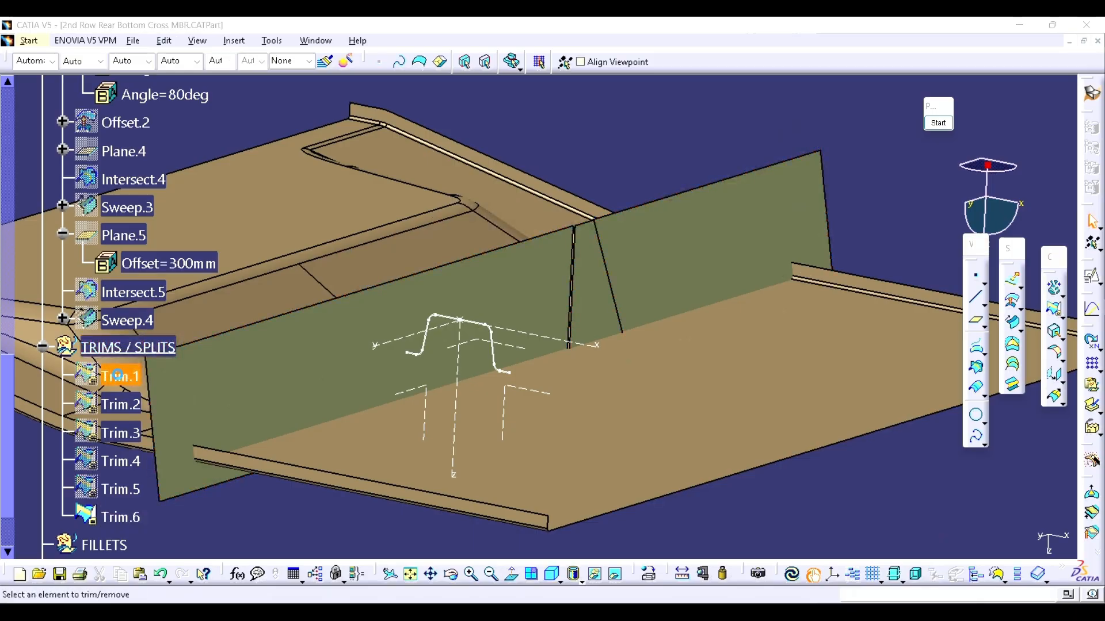
- Edit Trim.1 and replace its Sweep.1 input with Trim.6, the side wall that includes the tapered feature
double_click(116, 375)
click(866, 311)
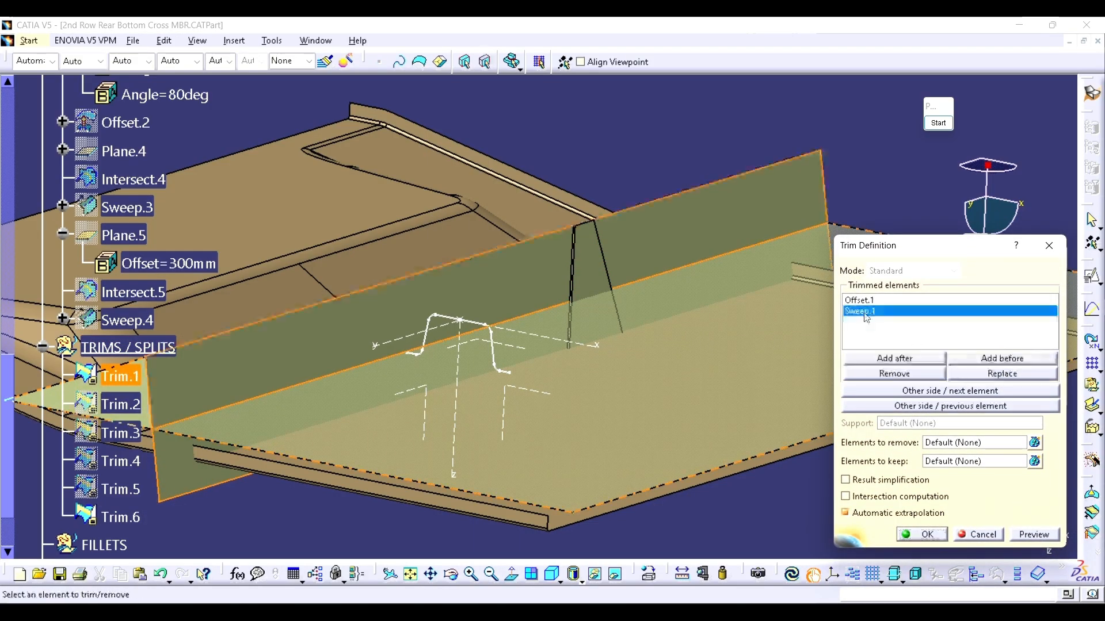
click(986, 375)
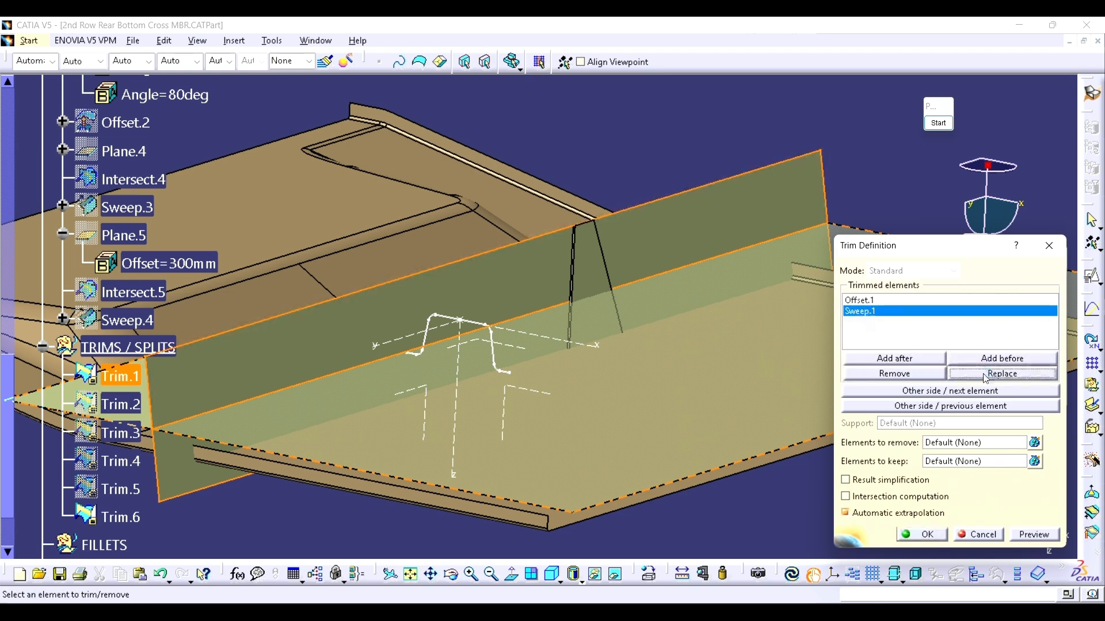
click(122, 519)
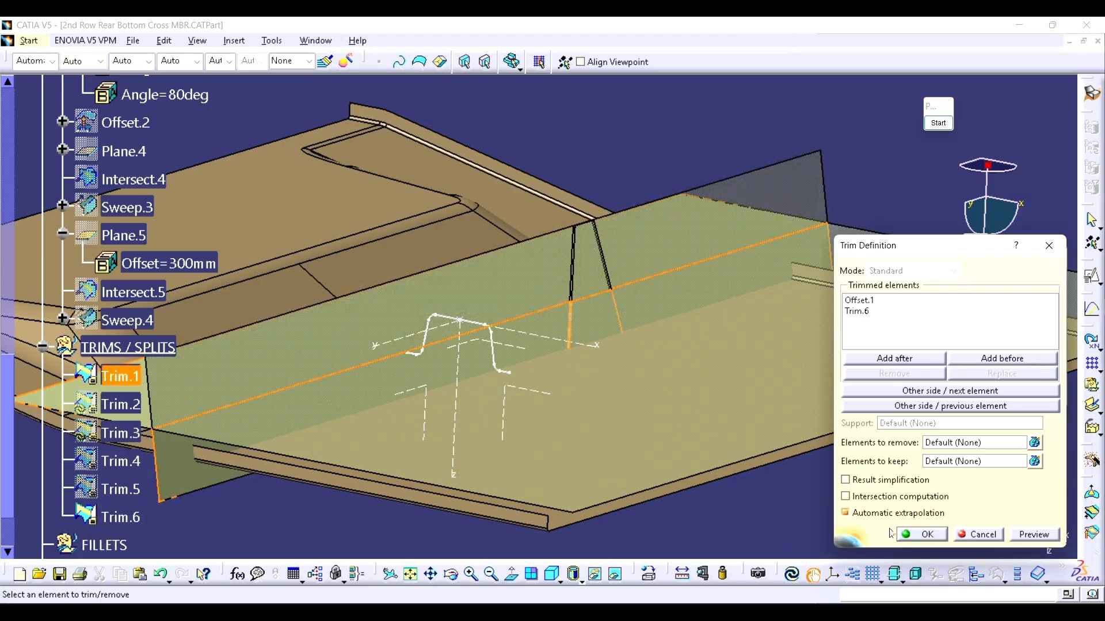
click(915, 534)
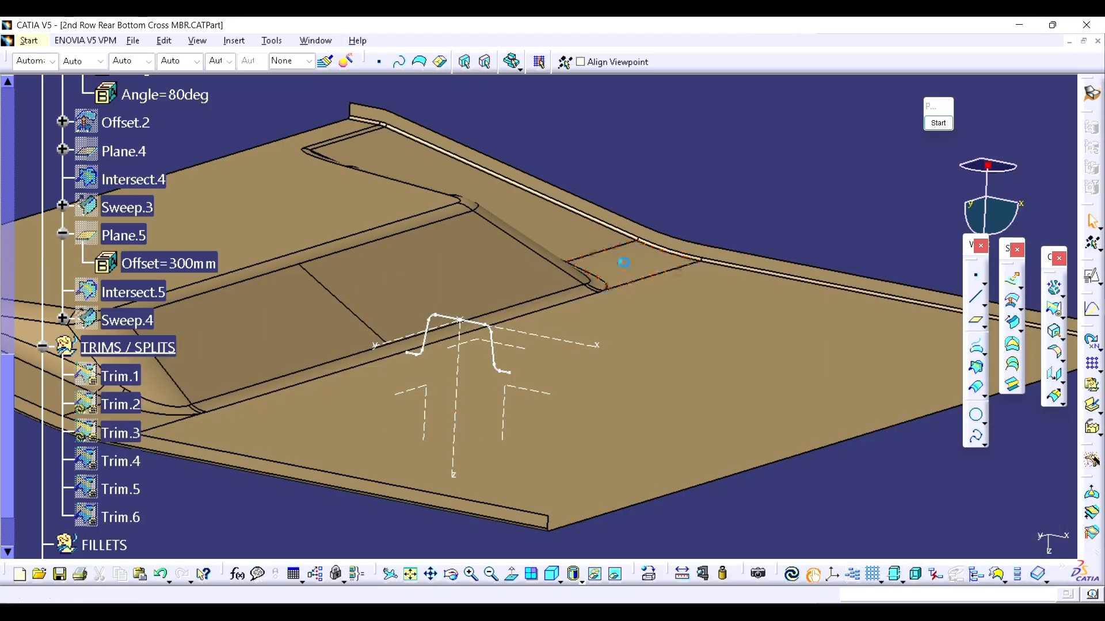
- AutoSort the TRIMS / SPLITS geometrical set so its trims follow their build order
right_click(121, 346)
mouse_move(148, 337)
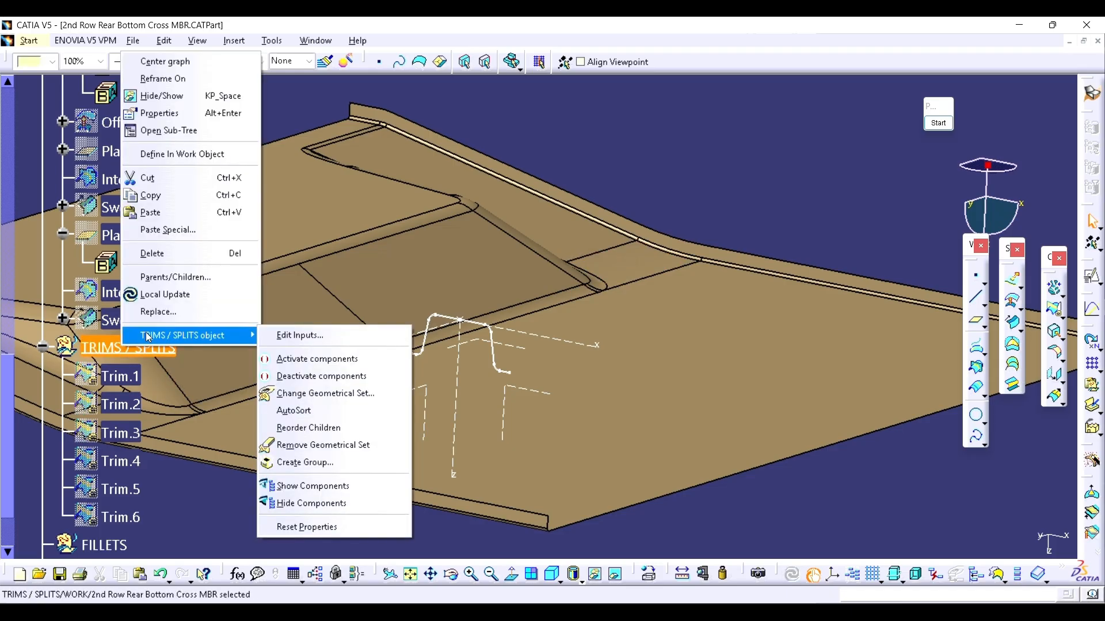
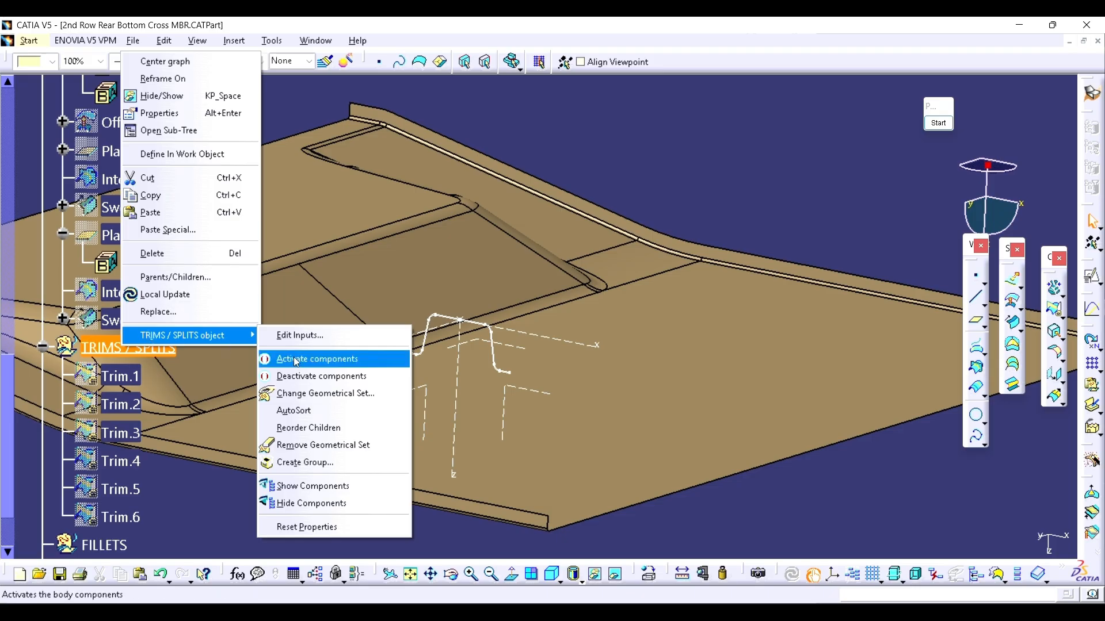
click(288, 412)
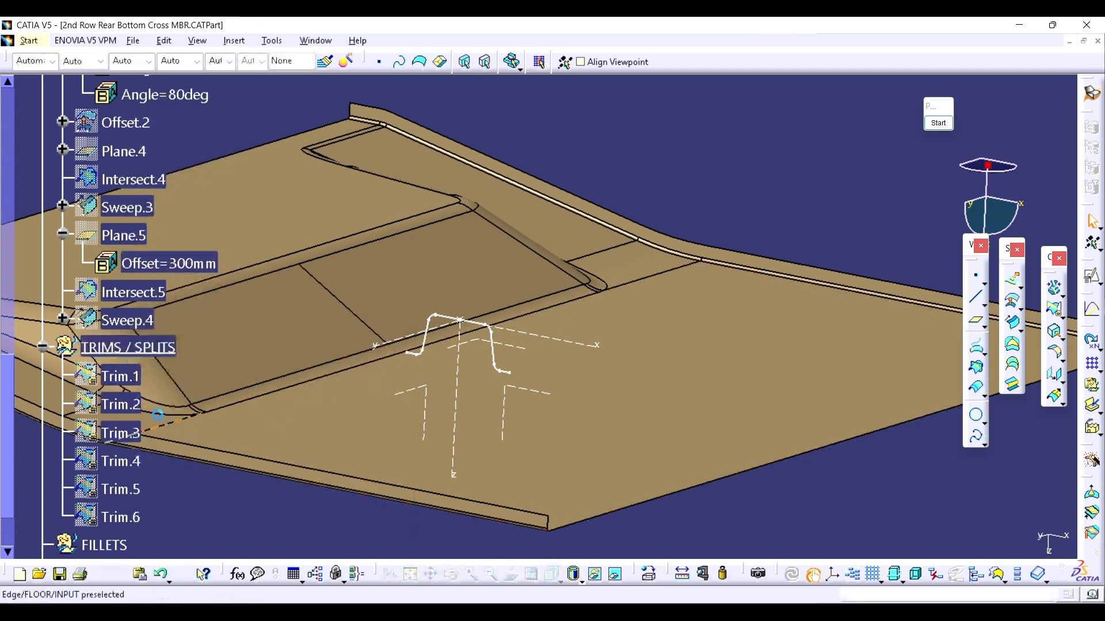
middle_click(292, 424)
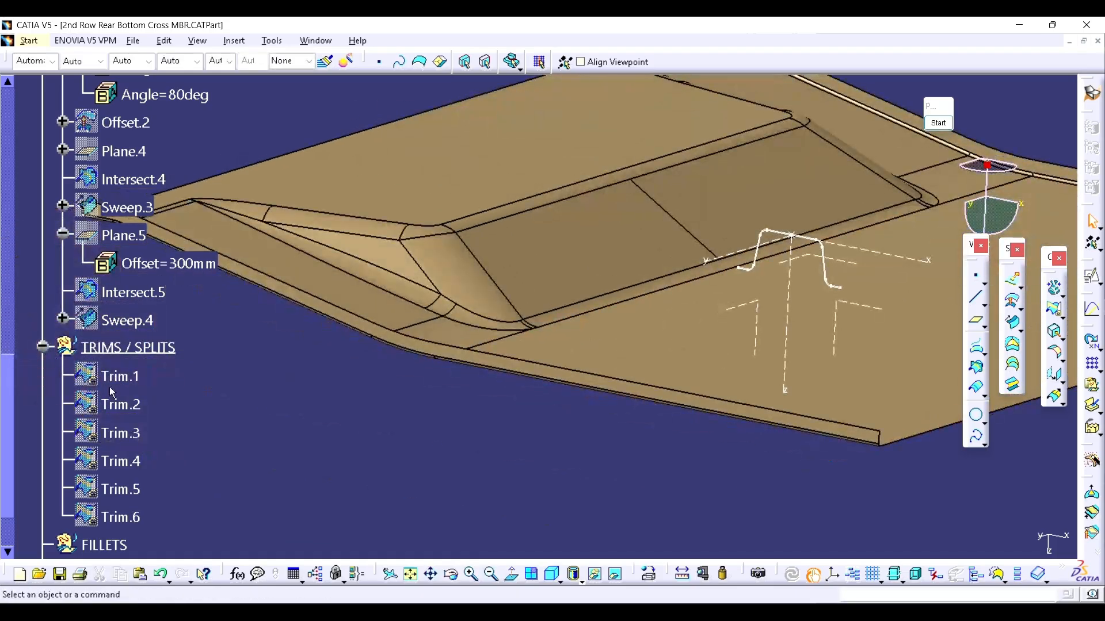
click(139, 383)
right_click(149, 356)
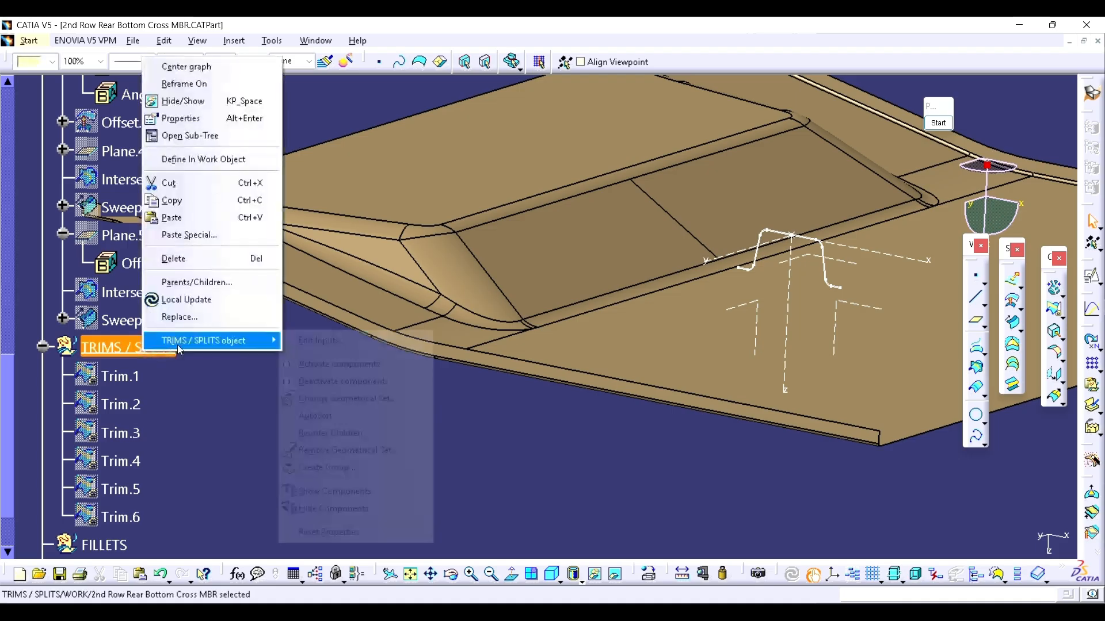
mouse_move(188, 343)
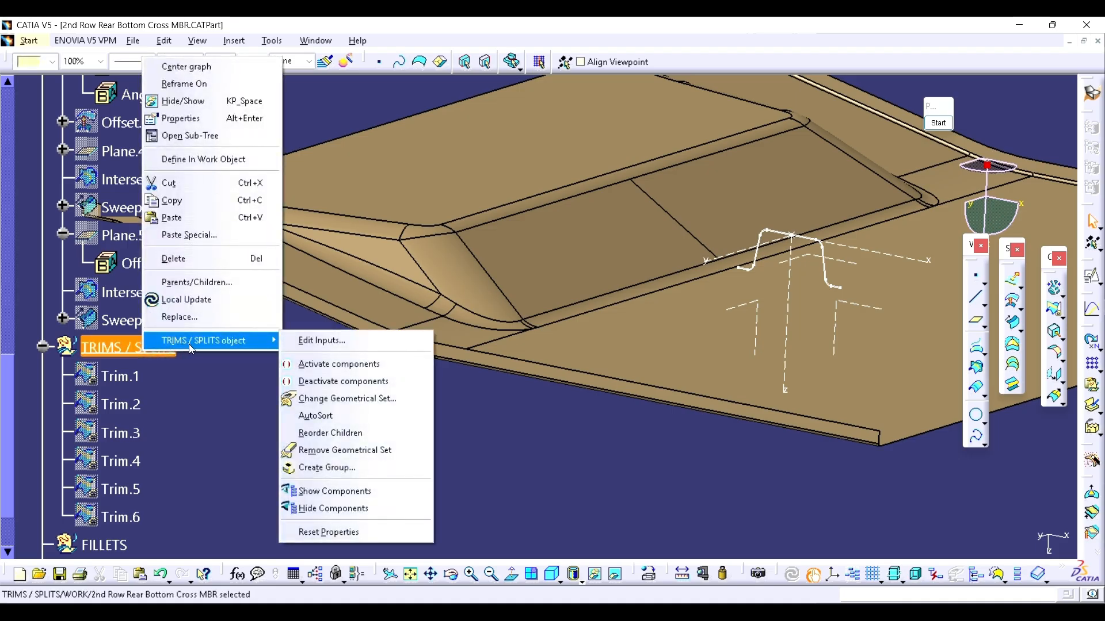
click(320, 423)
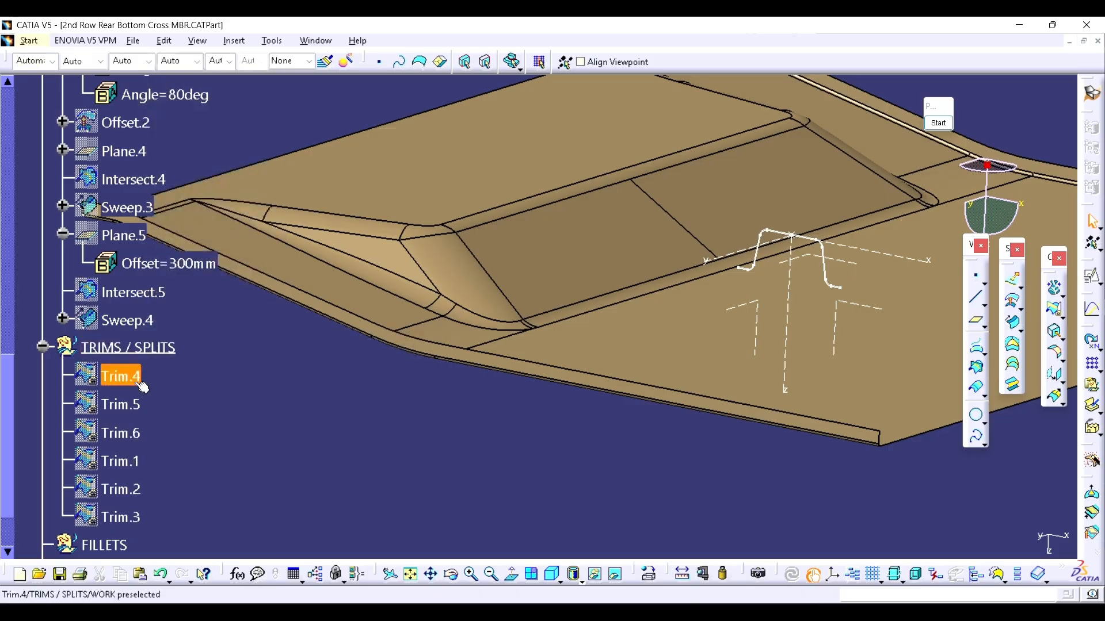
- Show and hide Trim.4, Trim.5 and Trim.6 one after another to review the tapered feature's trim sequence
click(133, 380)
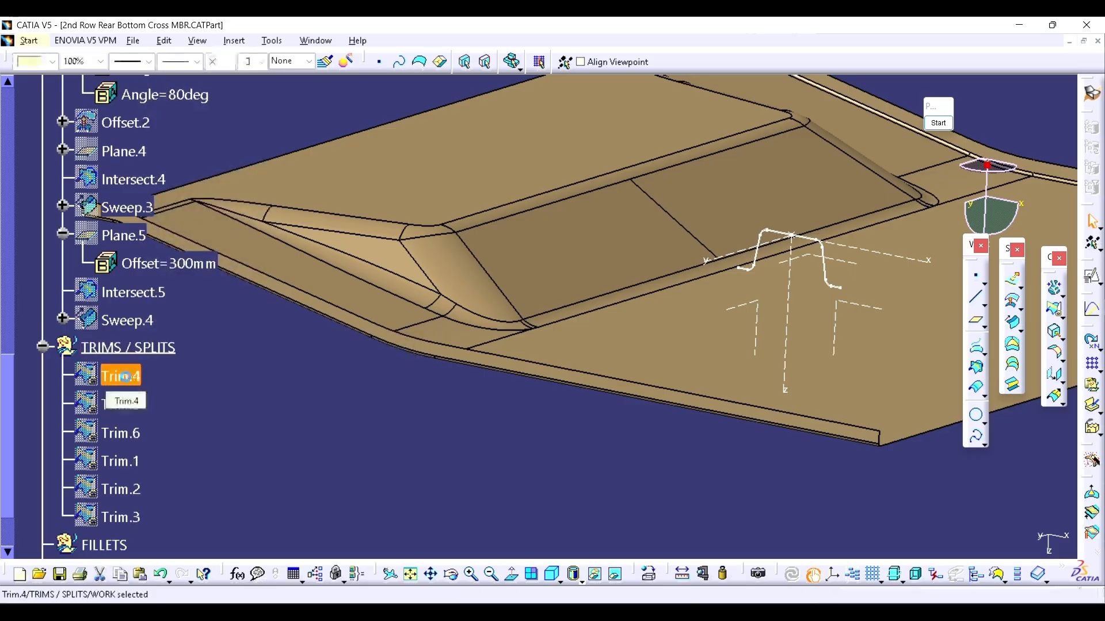
key(space)
middle_drag(954, 210, 656, 281)
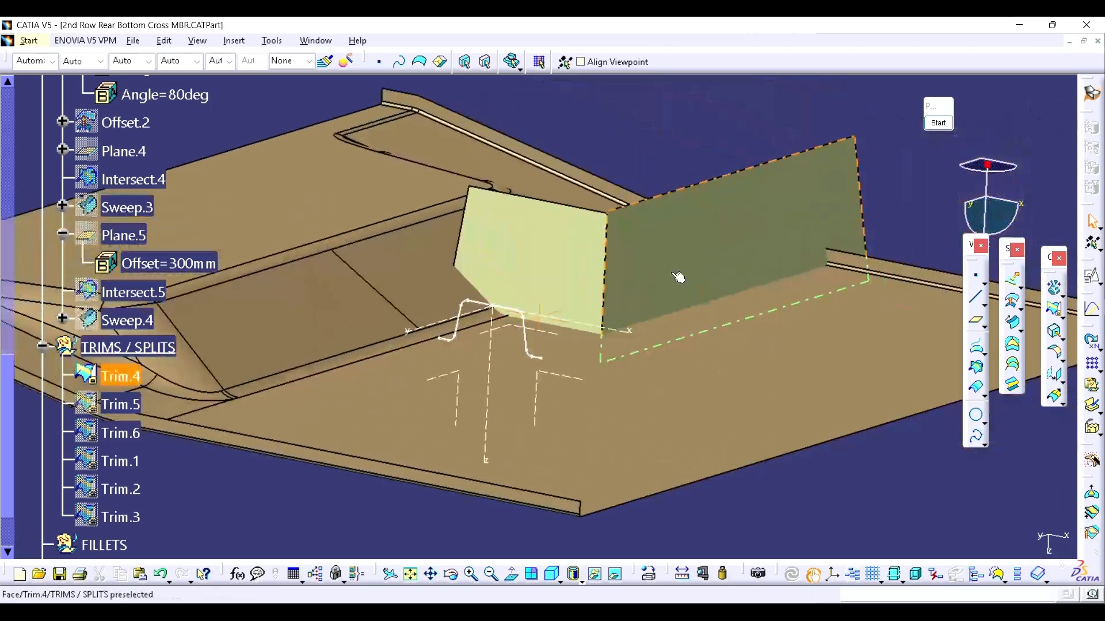
key(space)
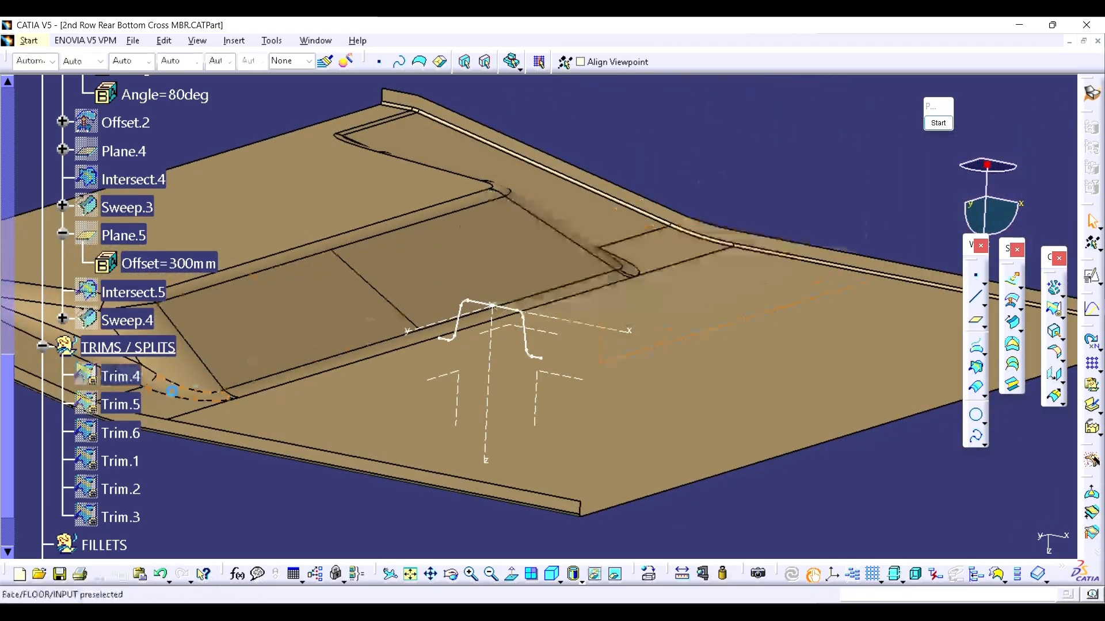
click(124, 405)
key(space)
key(space)
click(121, 433)
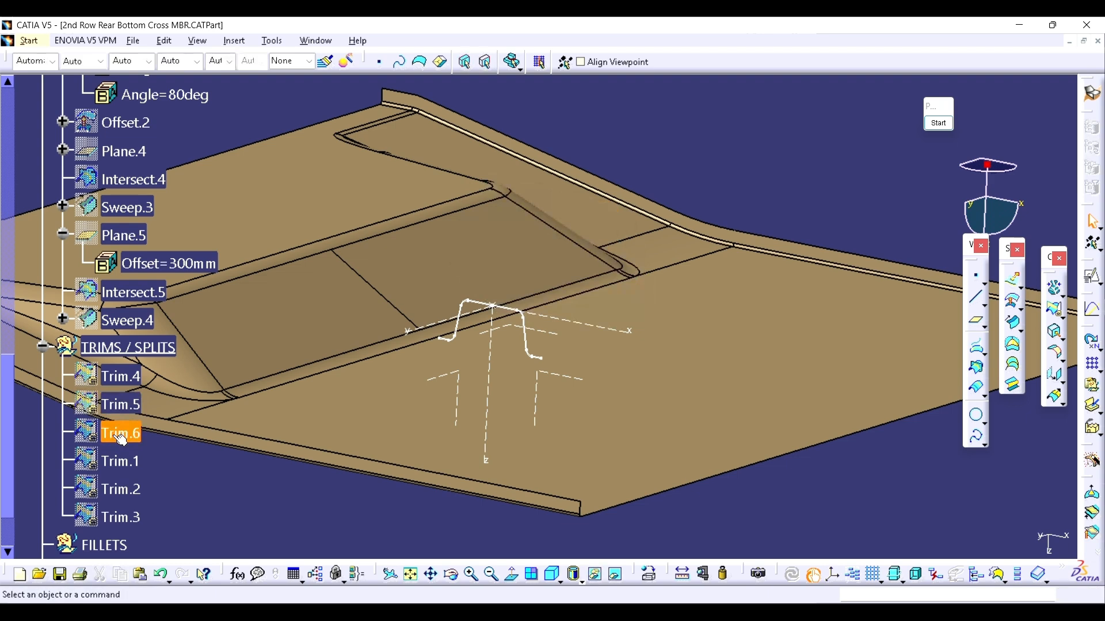
key(space)
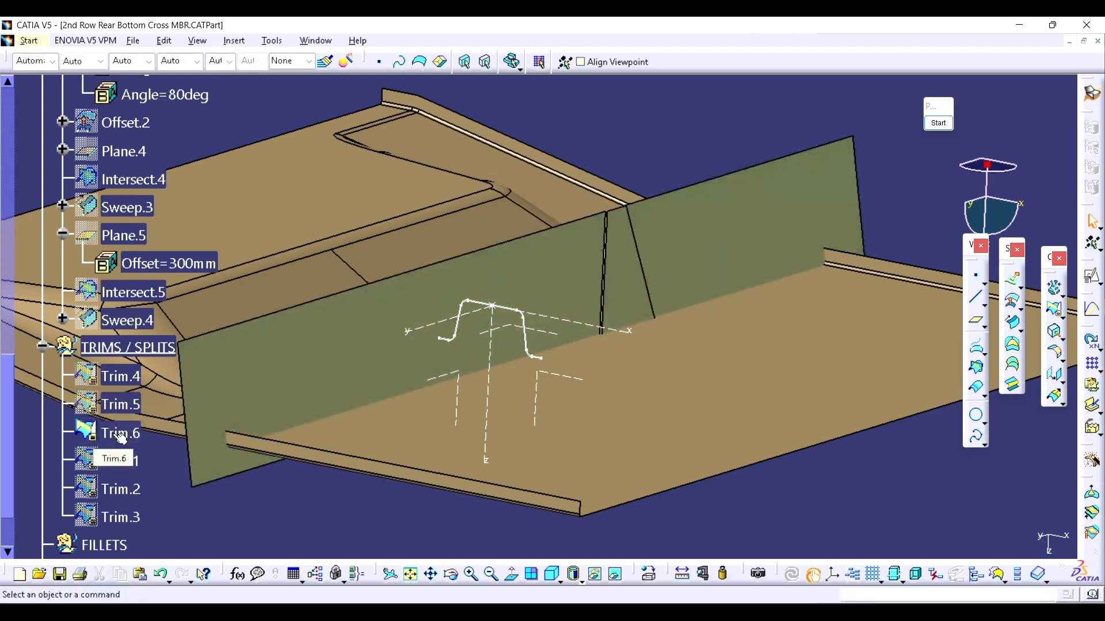
click(120, 439)
key(space)
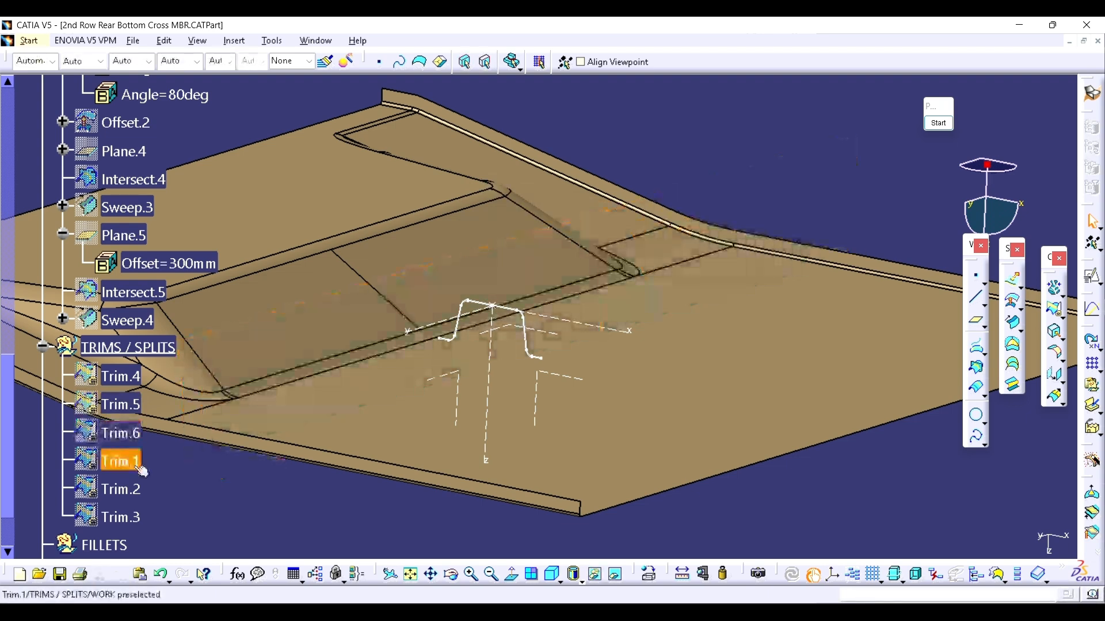
- Show Trim.1, Trim.2 and Trim.3 in turn, inspect the cross member with its tapered feature, and hide them again
key(space)
click(133, 464)
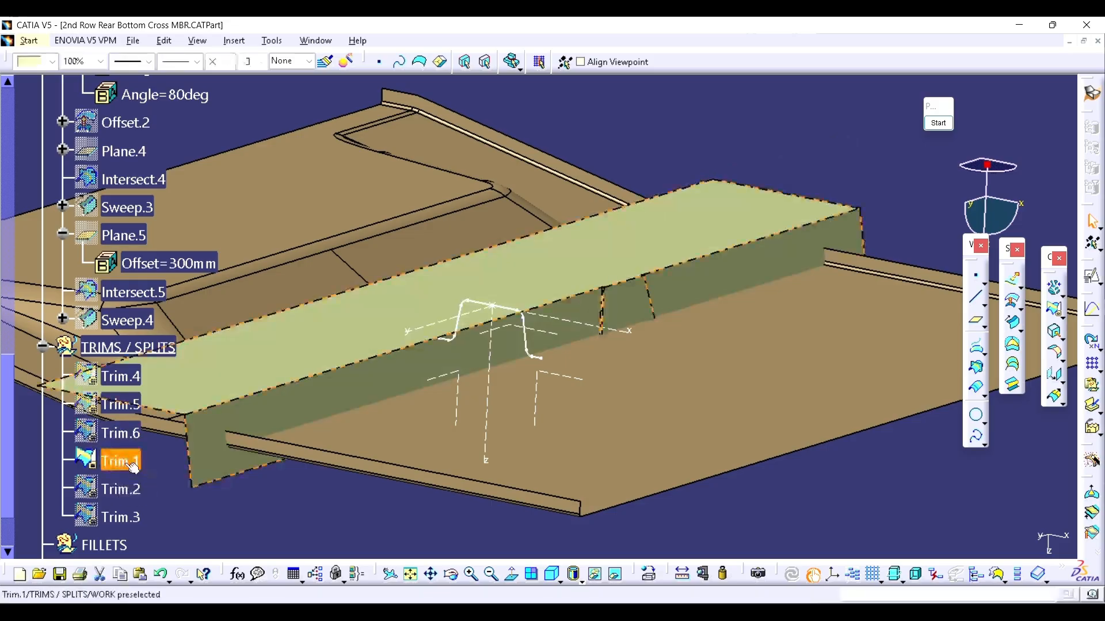
key(space)
click(118, 490)
key(space)
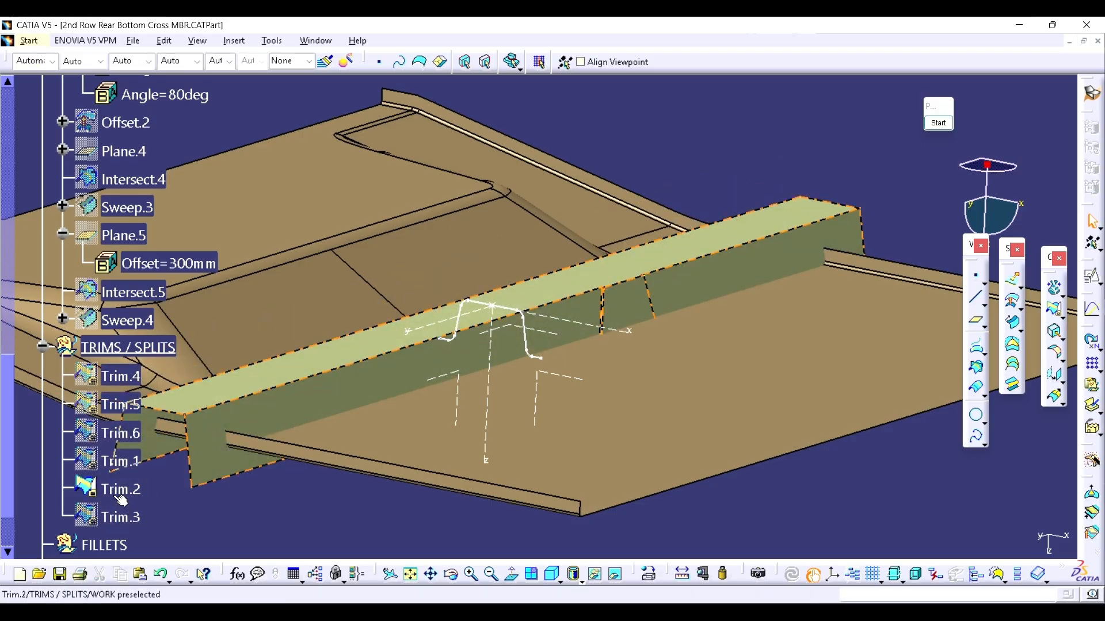
key(space)
click(120, 517)
key(space)
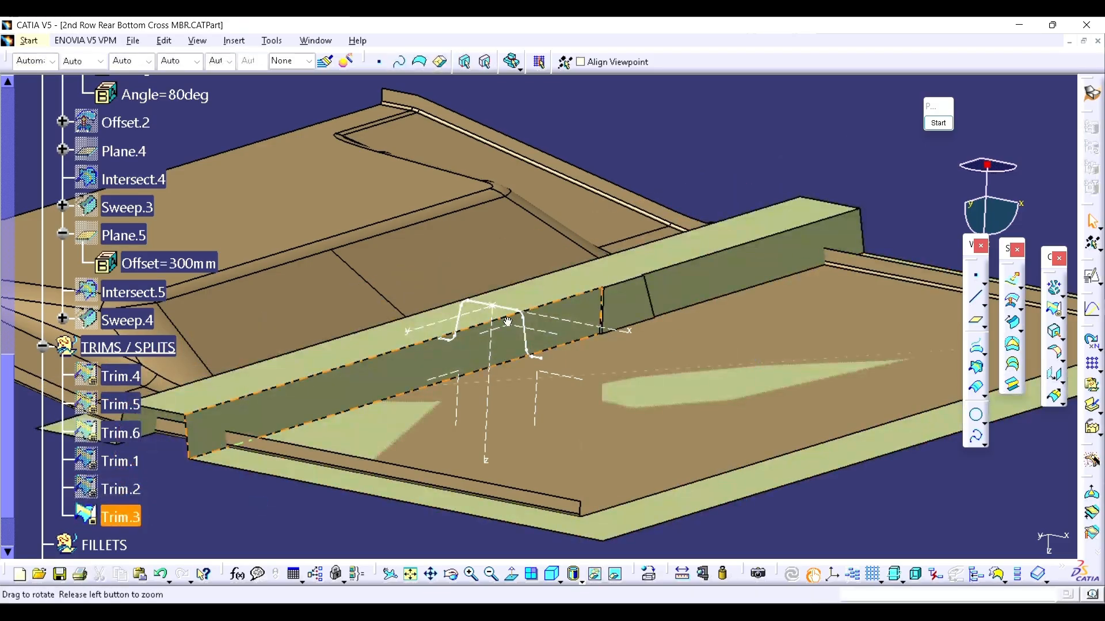
middle_drag(575, 444, 490, 316)
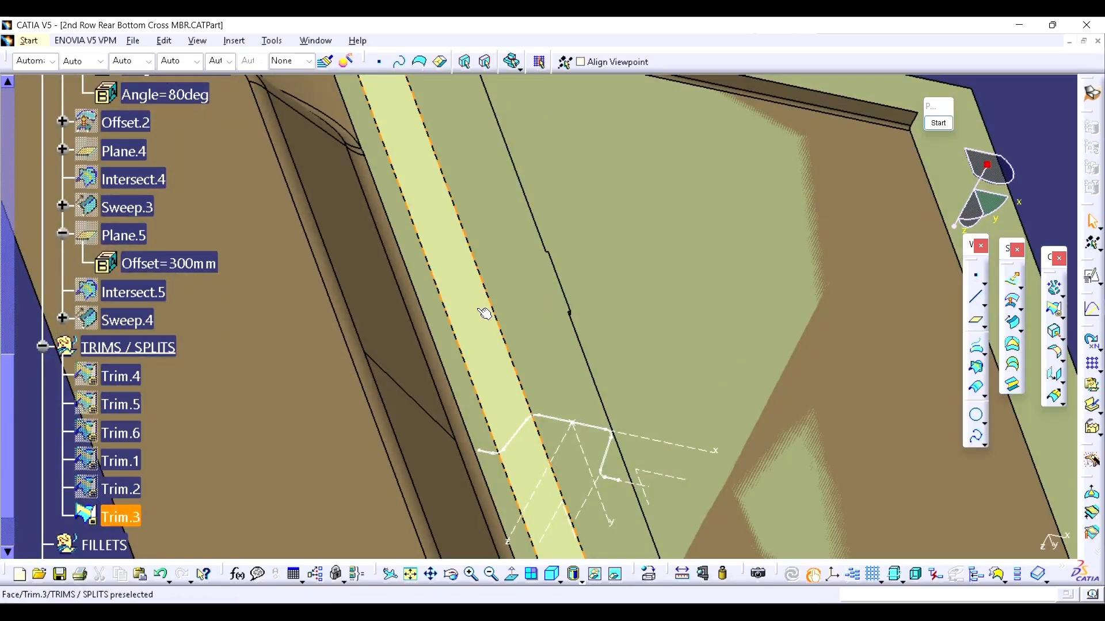
middle_drag(485, 314, 488, 301)
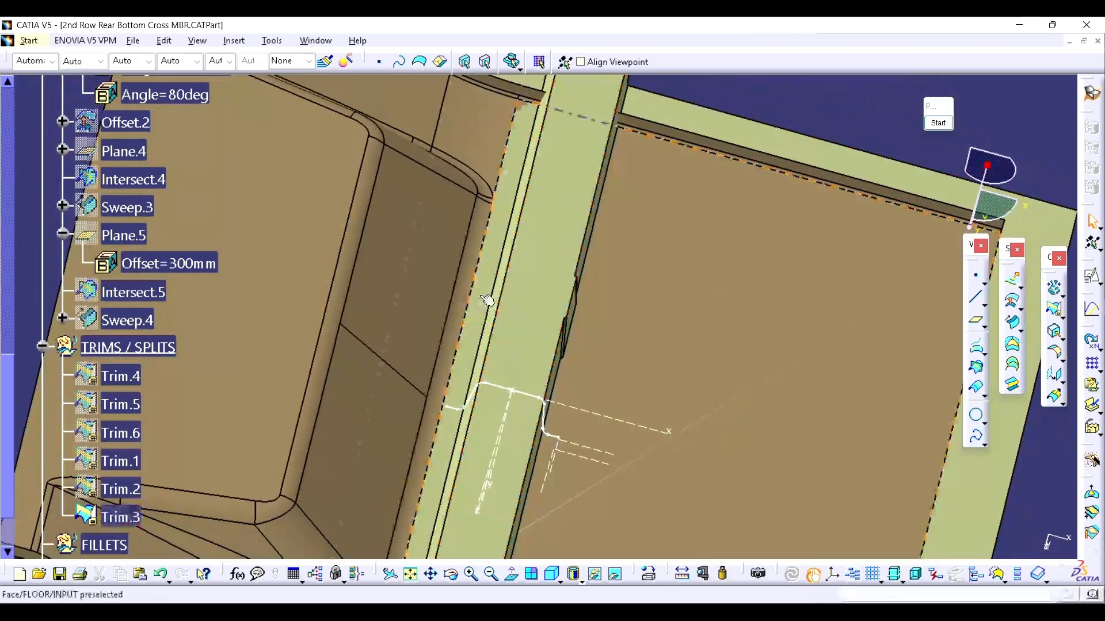
middle_drag(450, 409, 441, 277)
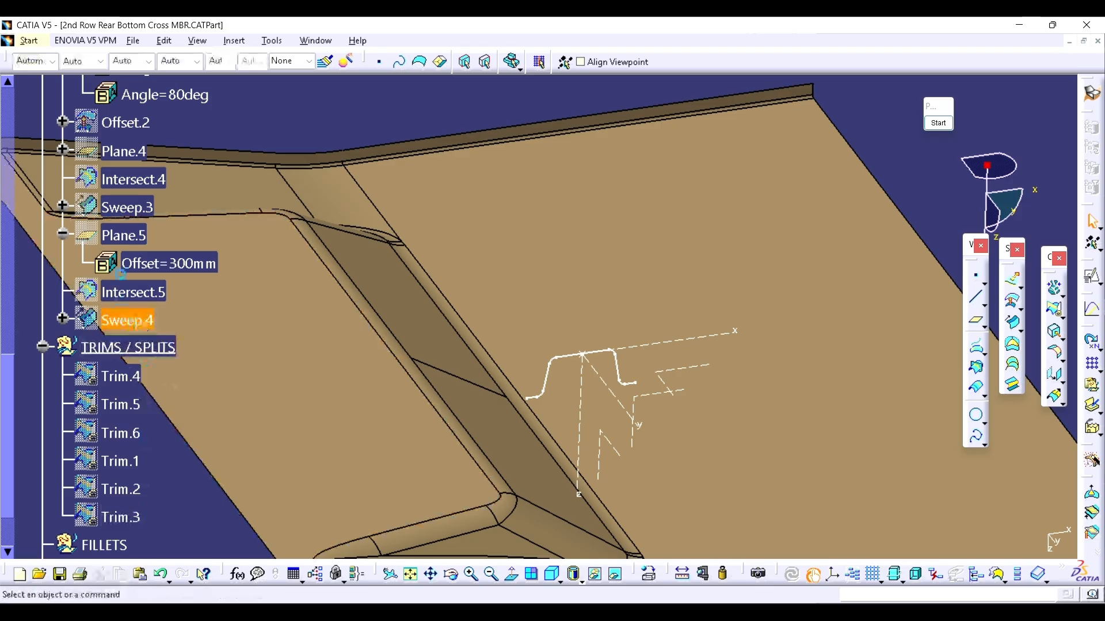
- Show the angled surfaces Sweep.3 and Sweep.4 together with the side walls Sweep.1 and Sweep.2
click(144, 212)
key(space)
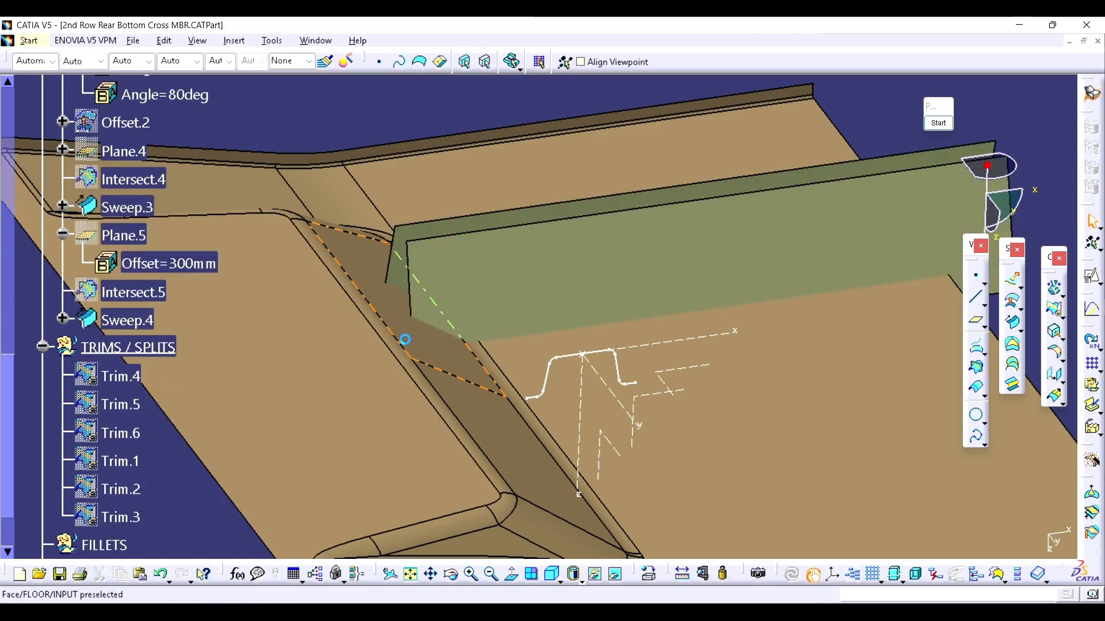
middle_drag(175, 335, 244, 315)
scroll(244, 316, up, 2)
scroll(201, 312, up, 2)
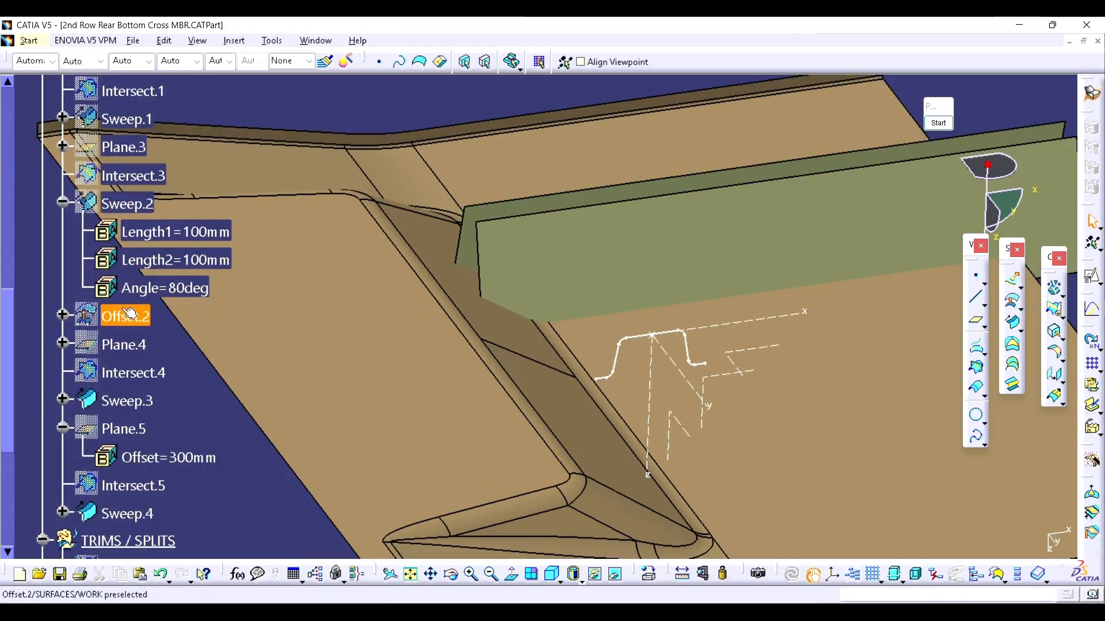
double_click(140, 121)
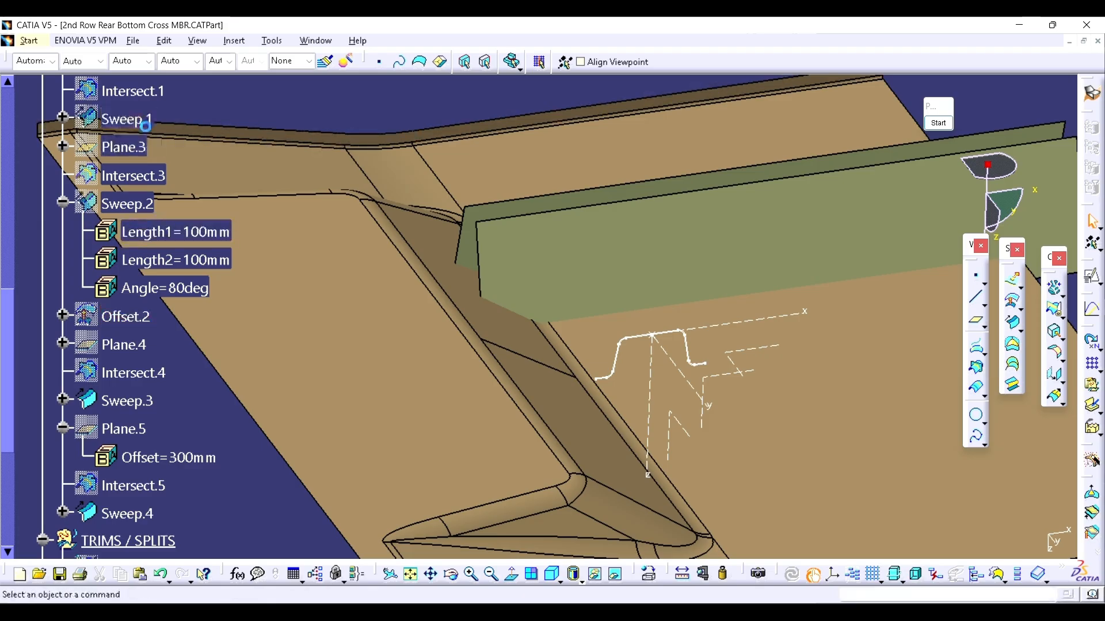
middle_drag(483, 284, 437, 304)
- Examine the Parents and Children graph of Offset.2 to identify its source wall surface
click(138, 318)
right_click(137, 320)
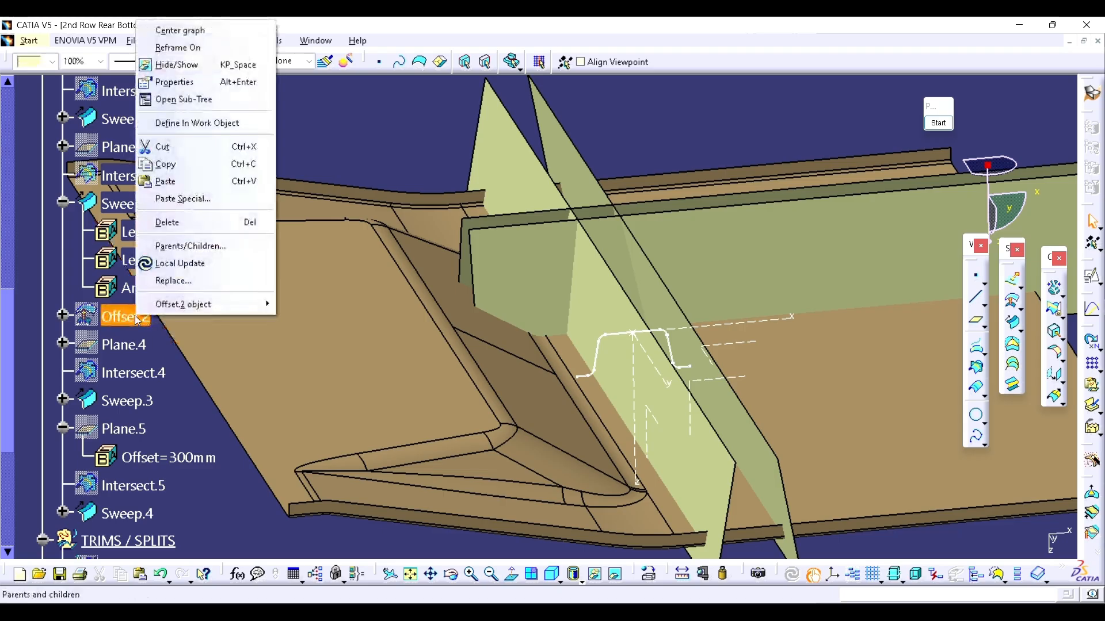
key(p)
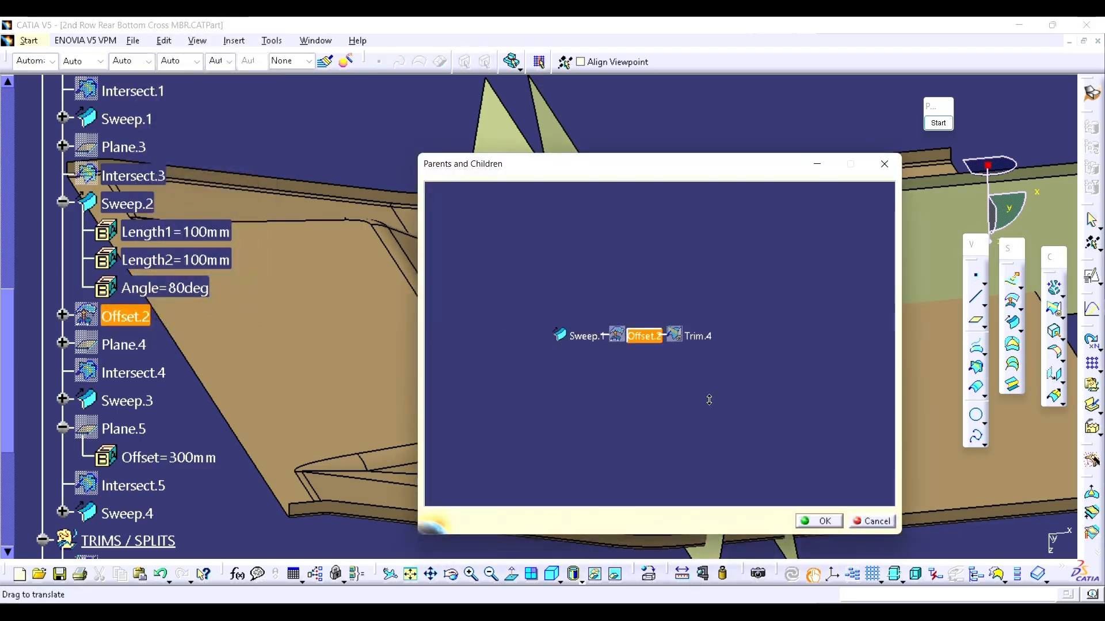
click(876, 171)
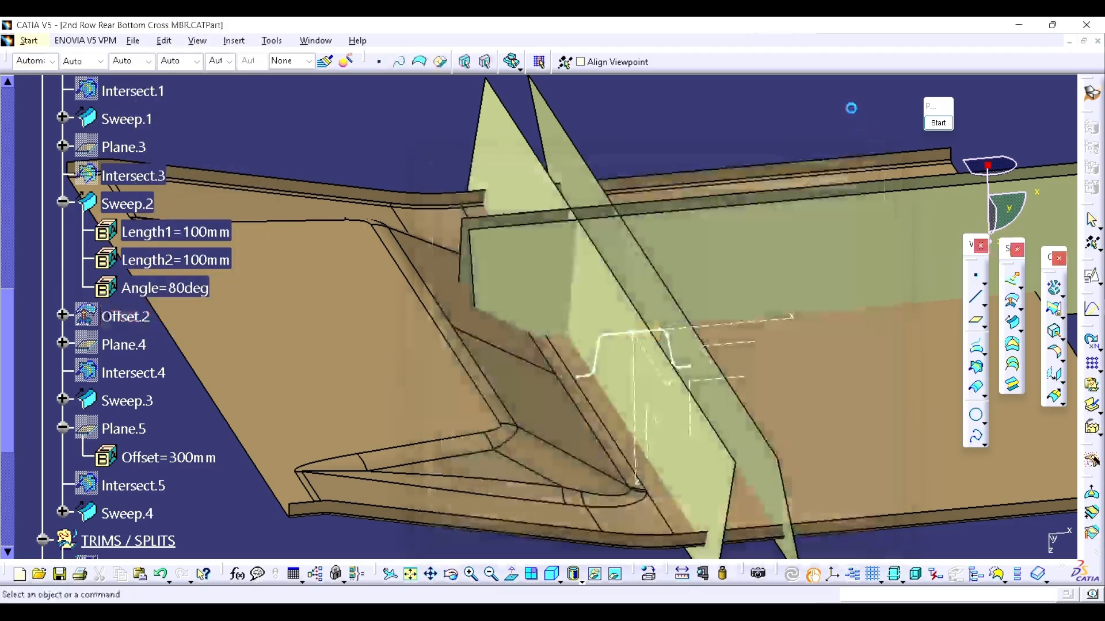
- Hide the side wall Sweep.1 and create a 3 mm offset surface from the opposite side wall Sweep.2
click(587, 183)
key(h)
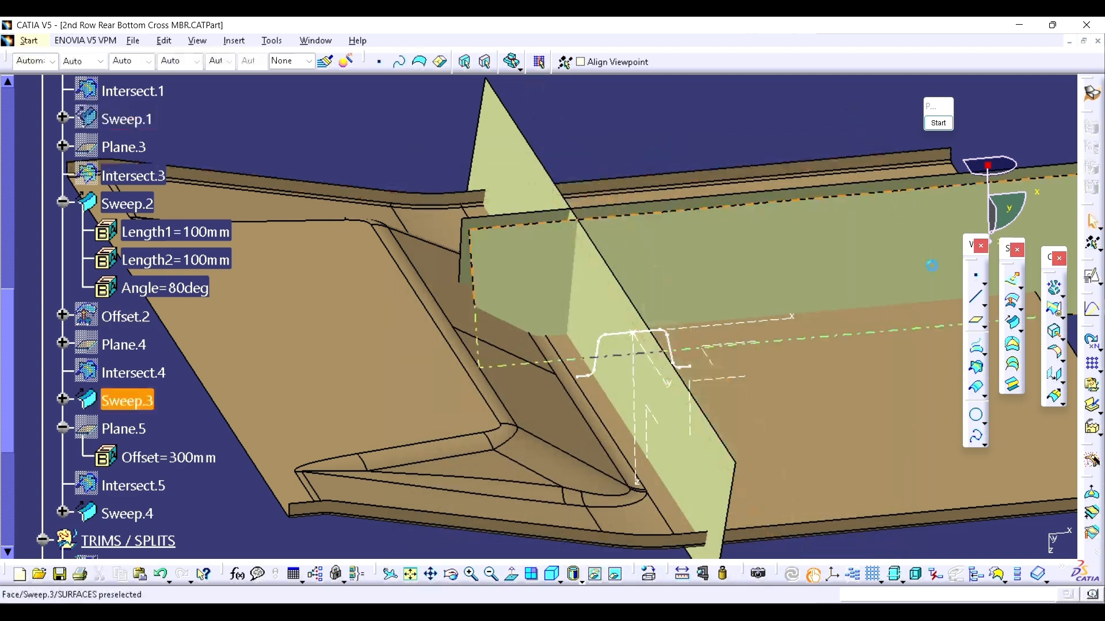
click(1012, 301)
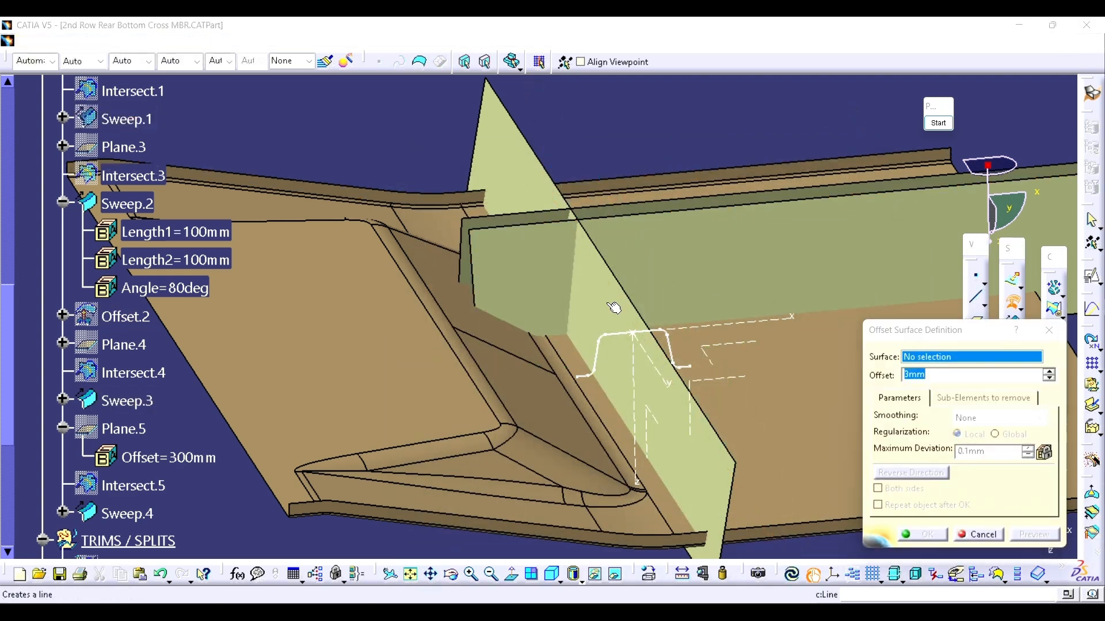
click(589, 347)
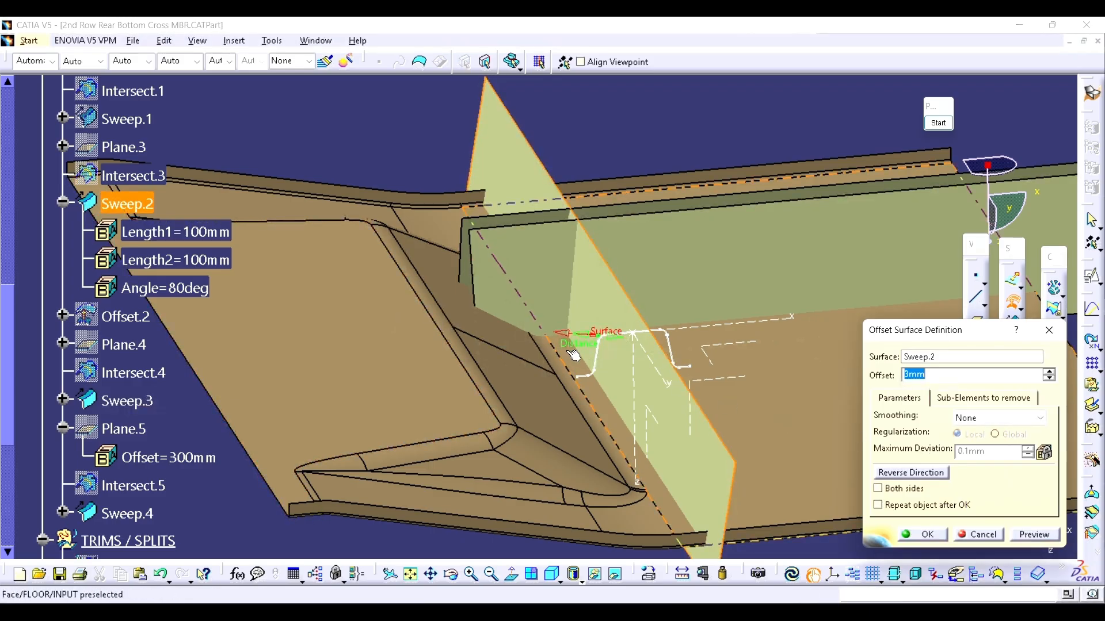
middle_drag(576, 353, 583, 295)
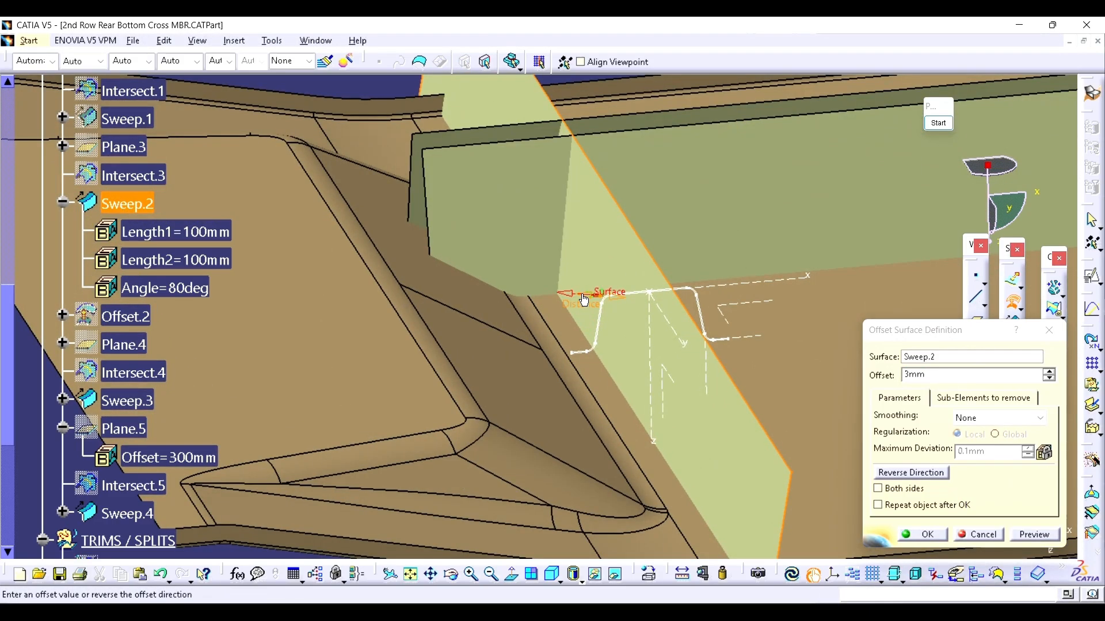
click(926, 533)
- Move Offset.3 out of TRIMS / SPLITS into the last position inside the SURFACES geometrical set
middle_drag(694, 305, 532, 334)
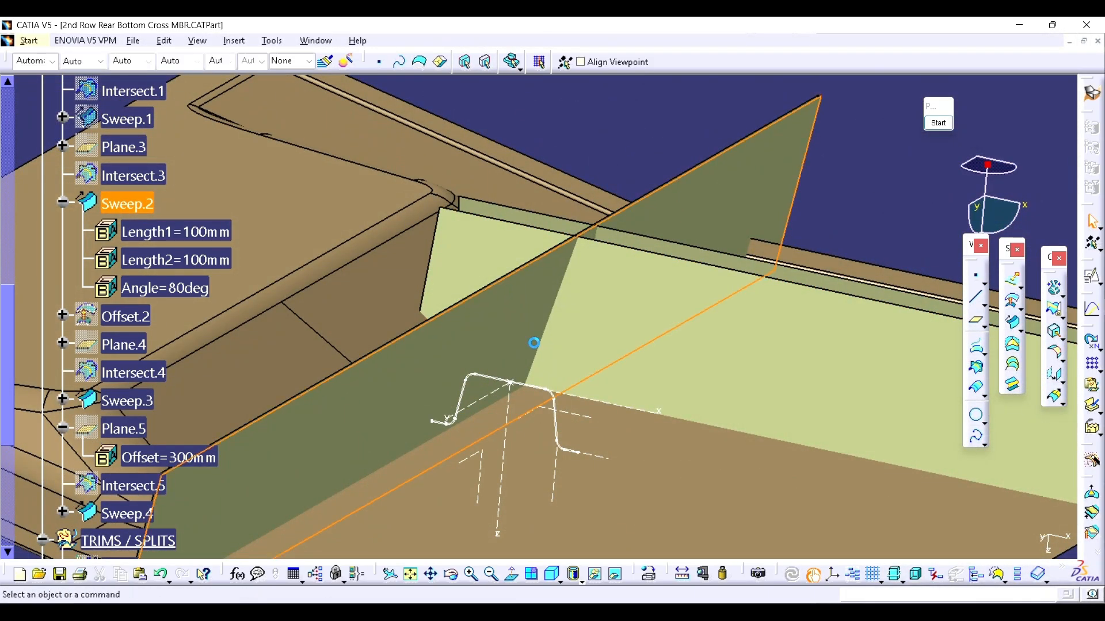
middle_drag(439, 348, 614, 406)
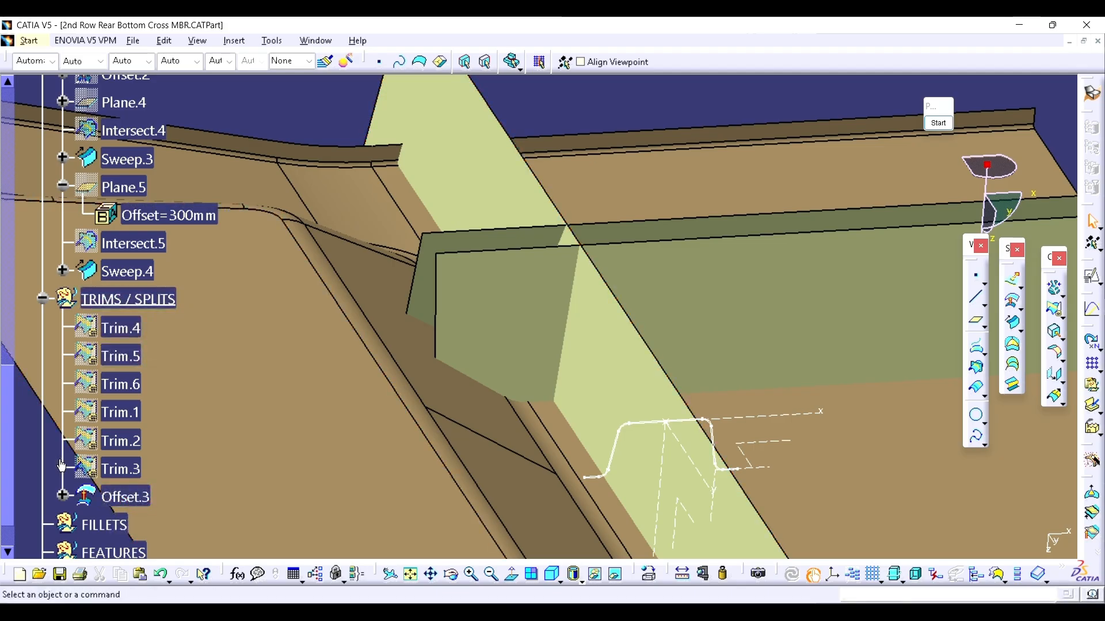
right_click(122, 500)
mouse_move(158, 493)
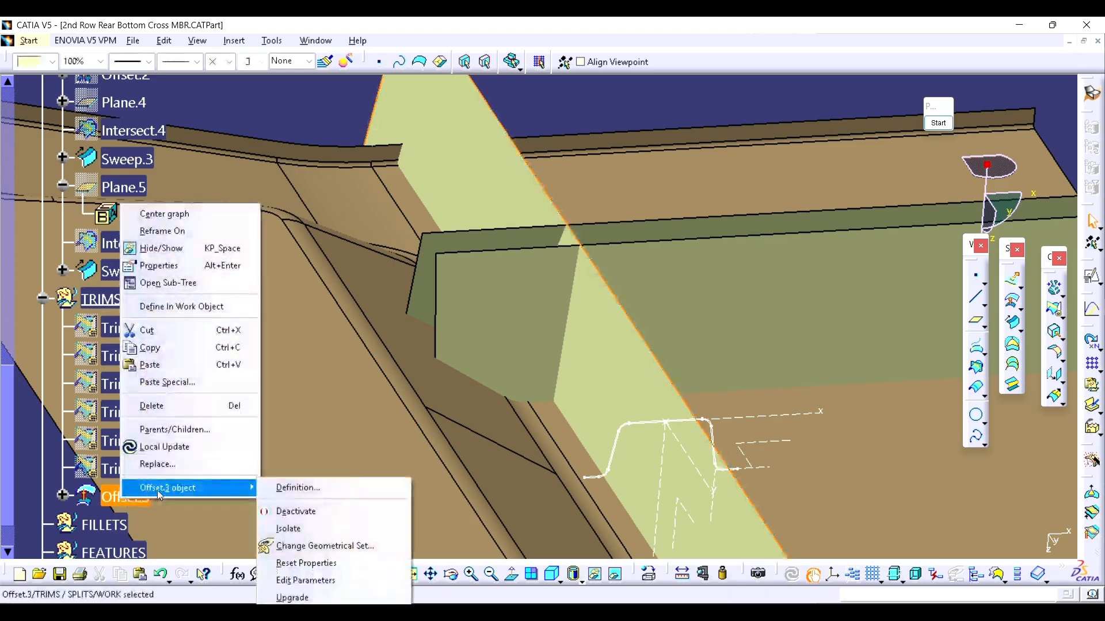
click(325, 545)
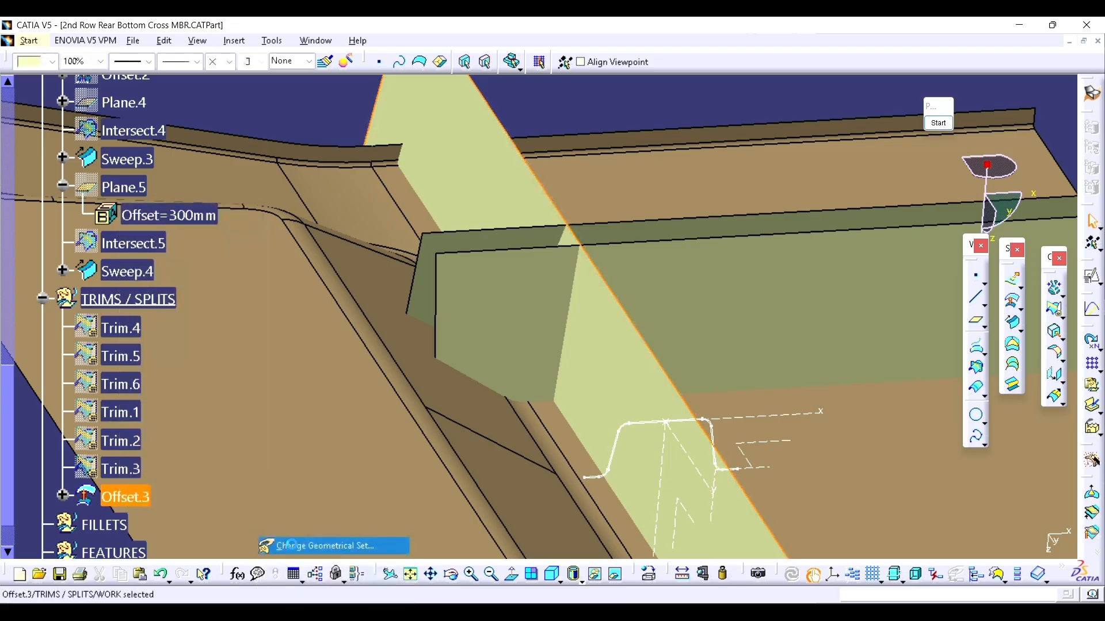
scroll(116, 259, up, 10)
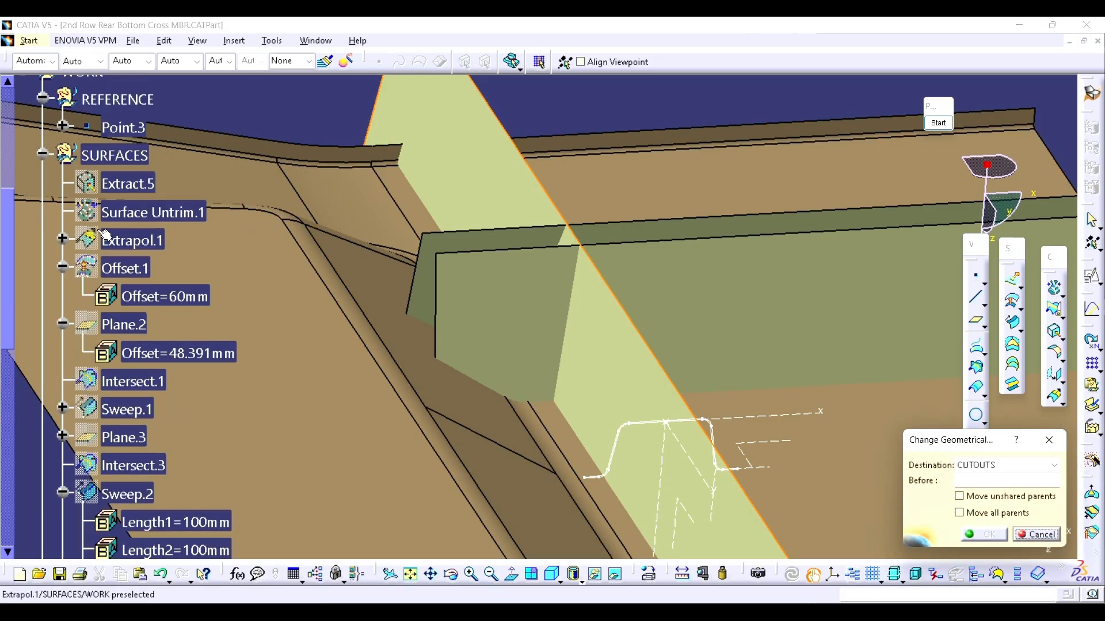
click(126, 164)
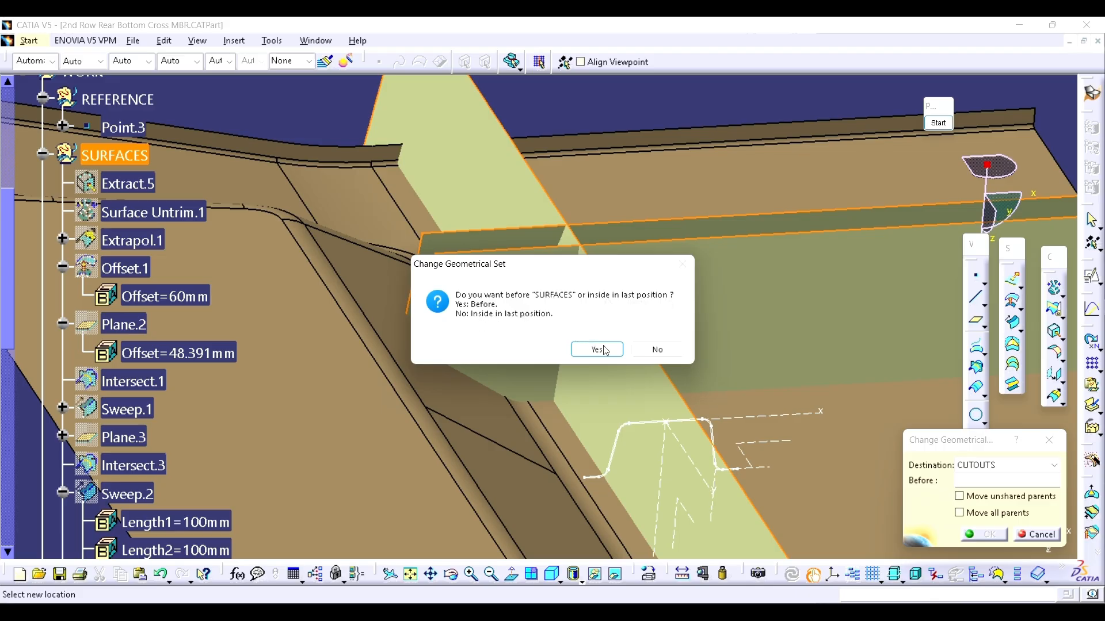
click(656, 352)
click(983, 534)
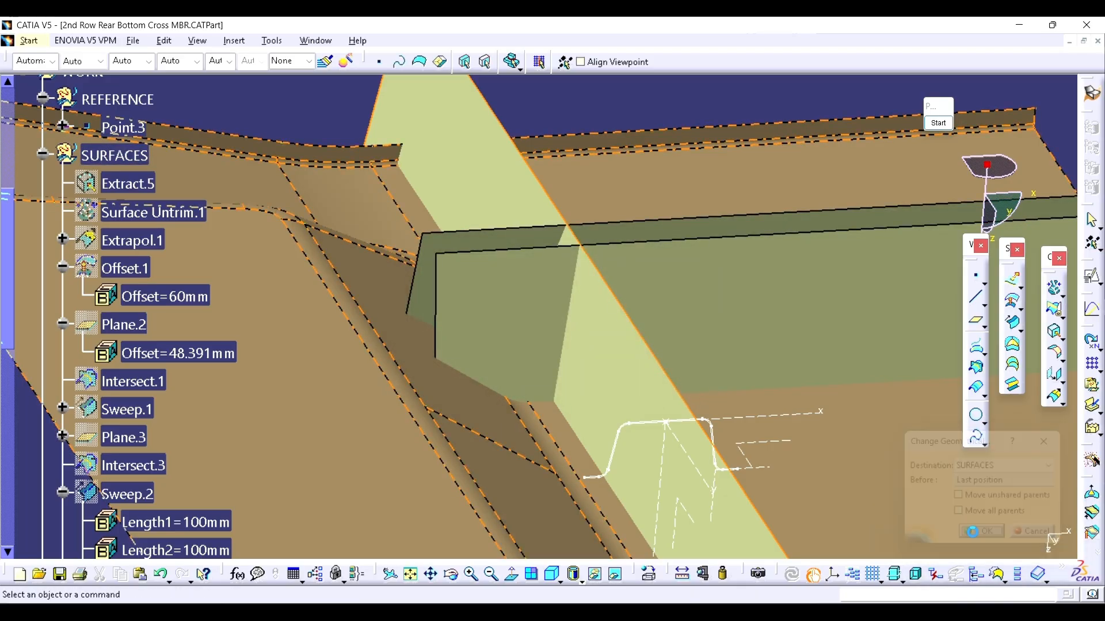
- Check Offset.3's place at the end of SURFACES and define TRIMS / SPLITS as the in-work object
scroll(149, 253, down, 8)
scroll(148, 253, up, 3)
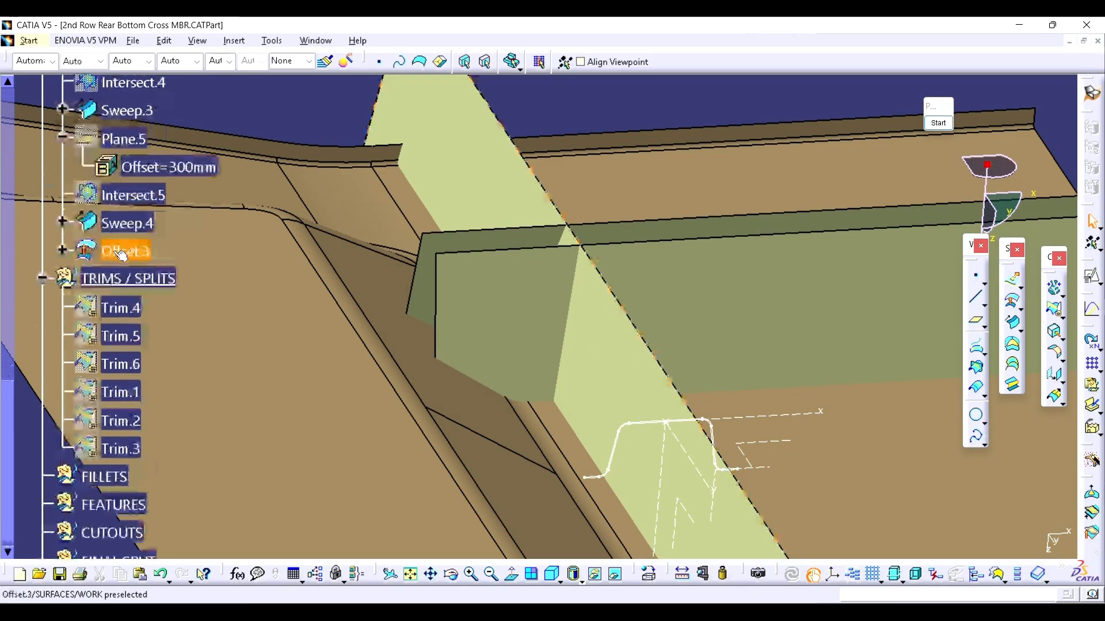
click(118, 251)
click(541, 121)
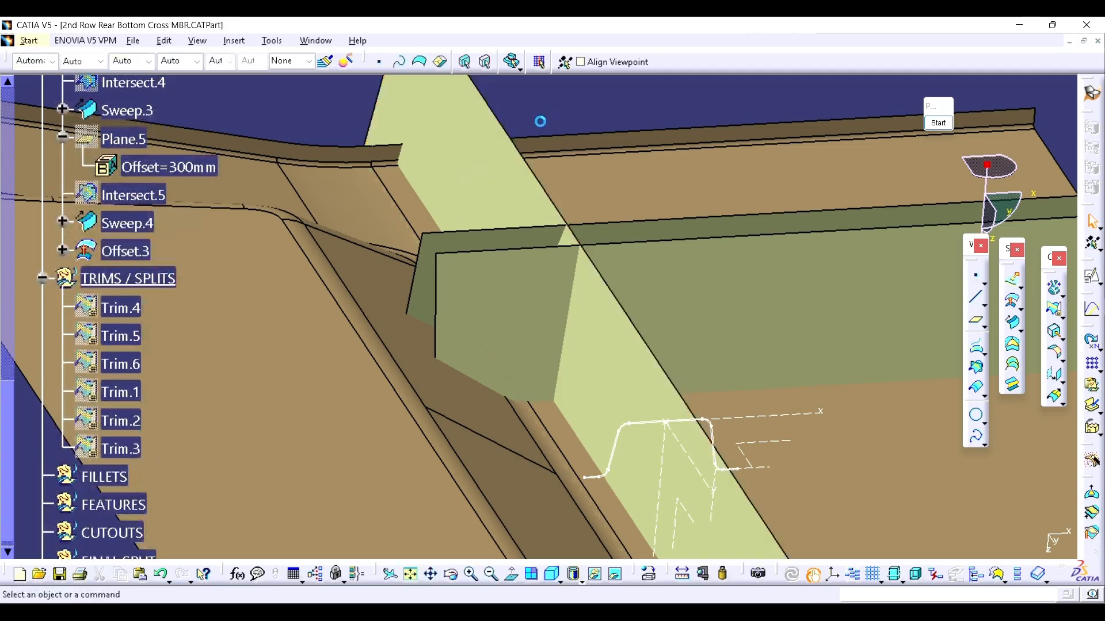
right_click(138, 279)
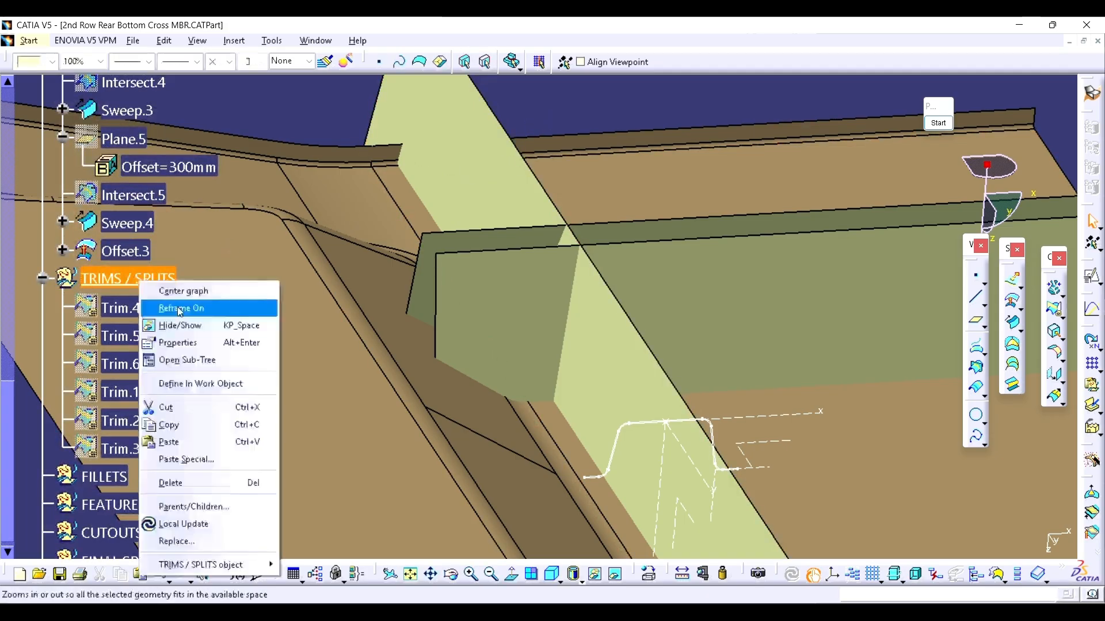
click(190, 382)
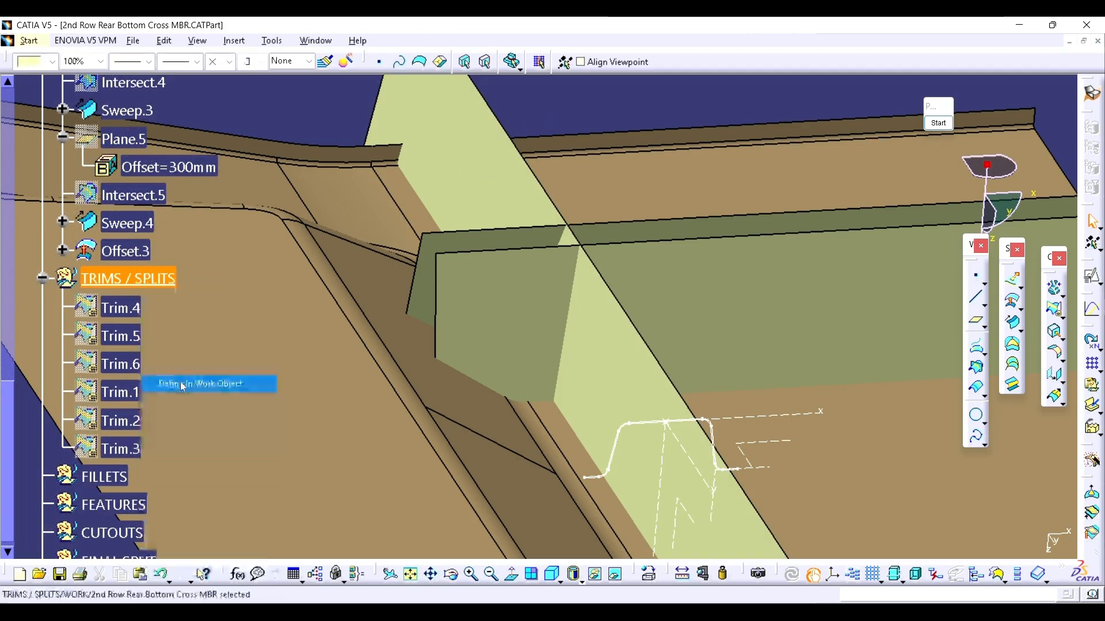
- Trim the Sweep.4 and Offset.3 surfaces against each other with a standard trim
click(1048, 311)
middle_drag(488, 312, 506, 331)
click(629, 215)
click(621, 288)
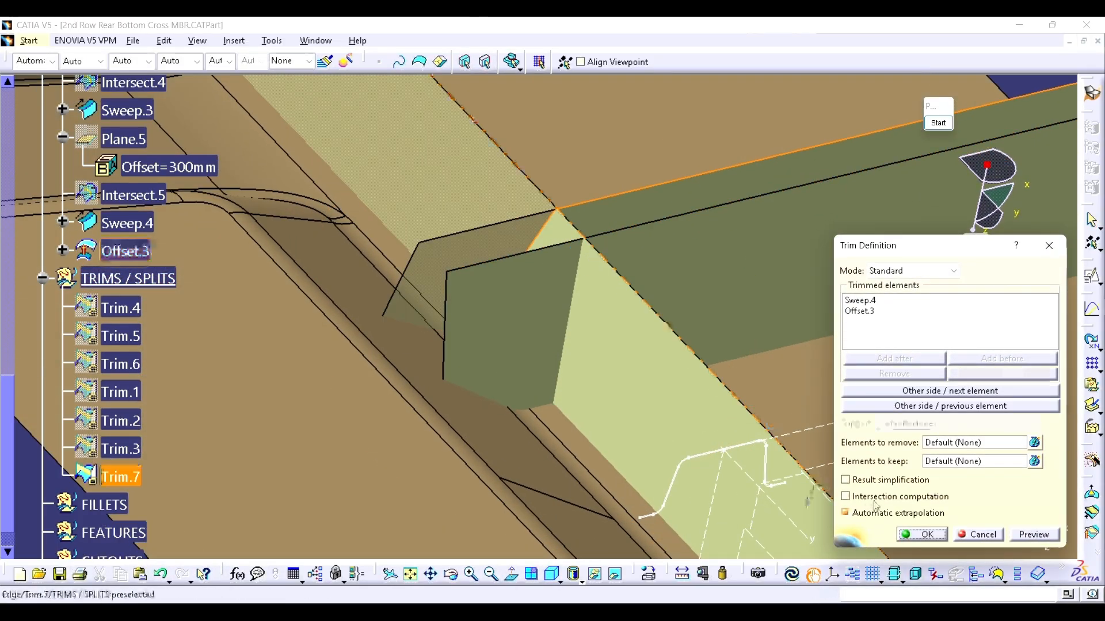
click(911, 534)
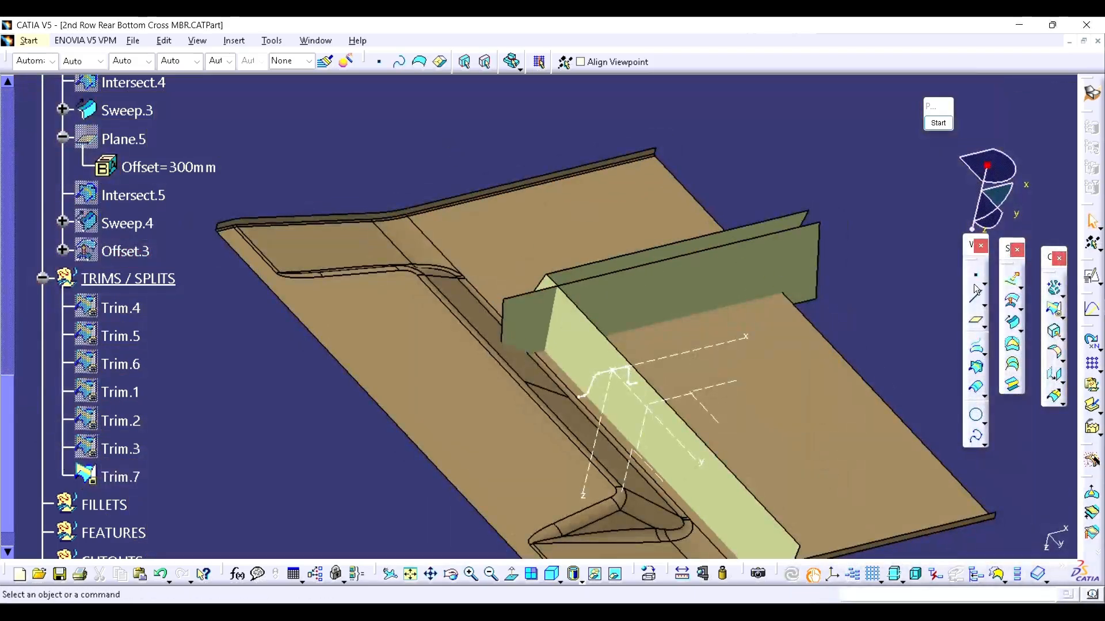
- Trim the Trim.7 surface against Sweep.3 with a standard trim to close the local notch
click(1055, 311)
ctrl+middle_drag(547, 328, 578, 189)
click(582, 191)
click(691, 217)
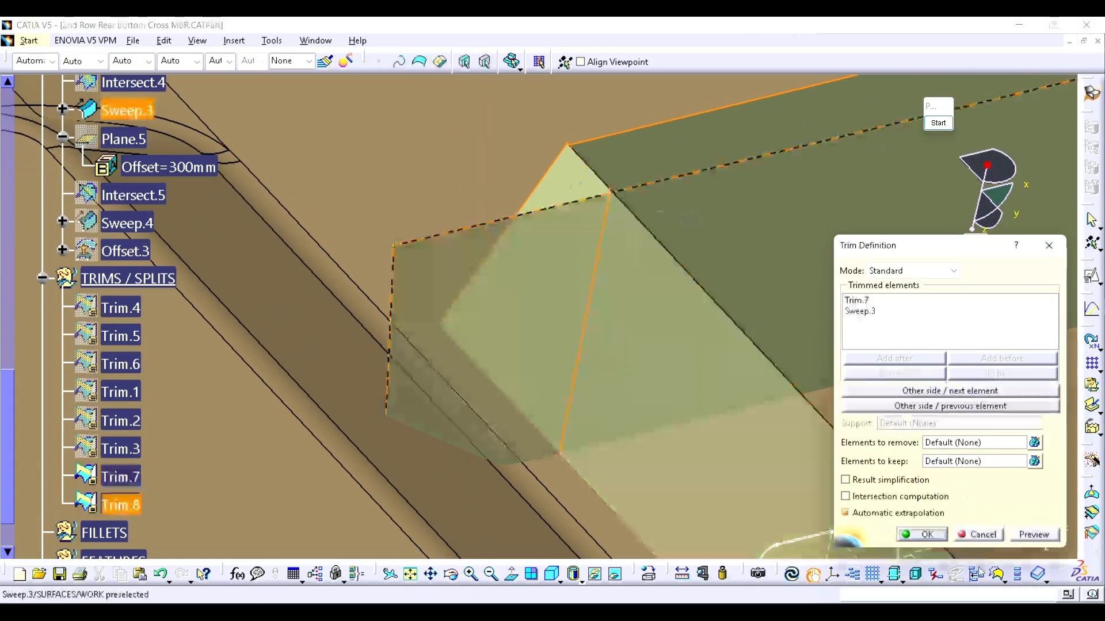
click(924, 534)
ctrl+middle_drag(649, 296, 451, 266)
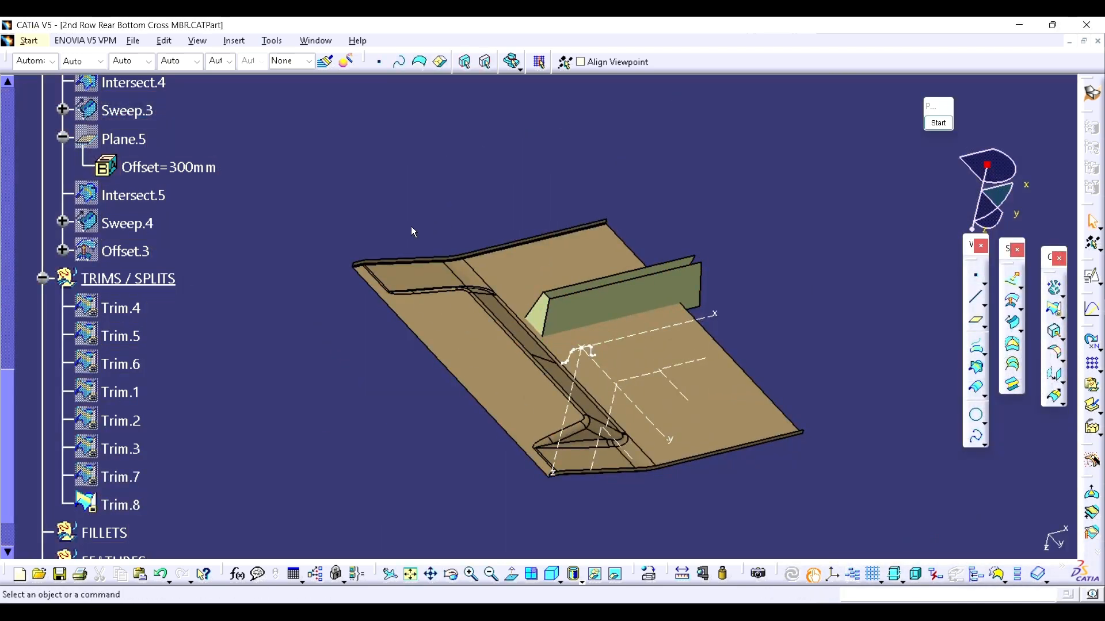
- Trim the Trim.8 surface against the Sweep.2 wall with a standard trim
scroll(189, 269, up, 3)
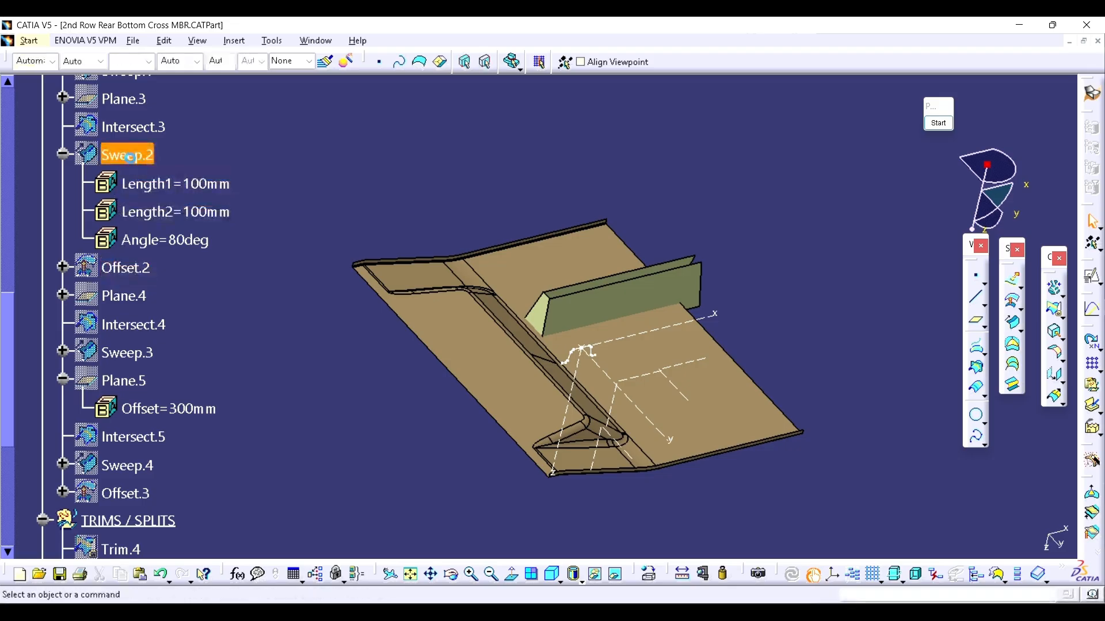
scroll(278, 308, down, 3)
ctrl+middle_drag(289, 373, 423, 259)
click(1050, 311)
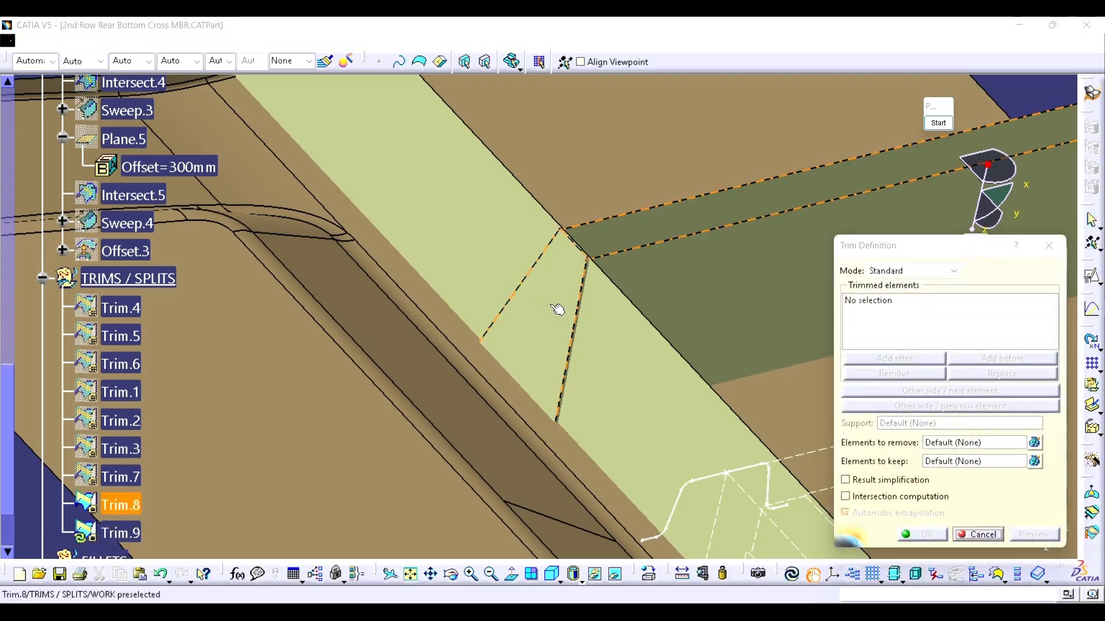
click(558, 308)
click(614, 367)
click(909, 540)
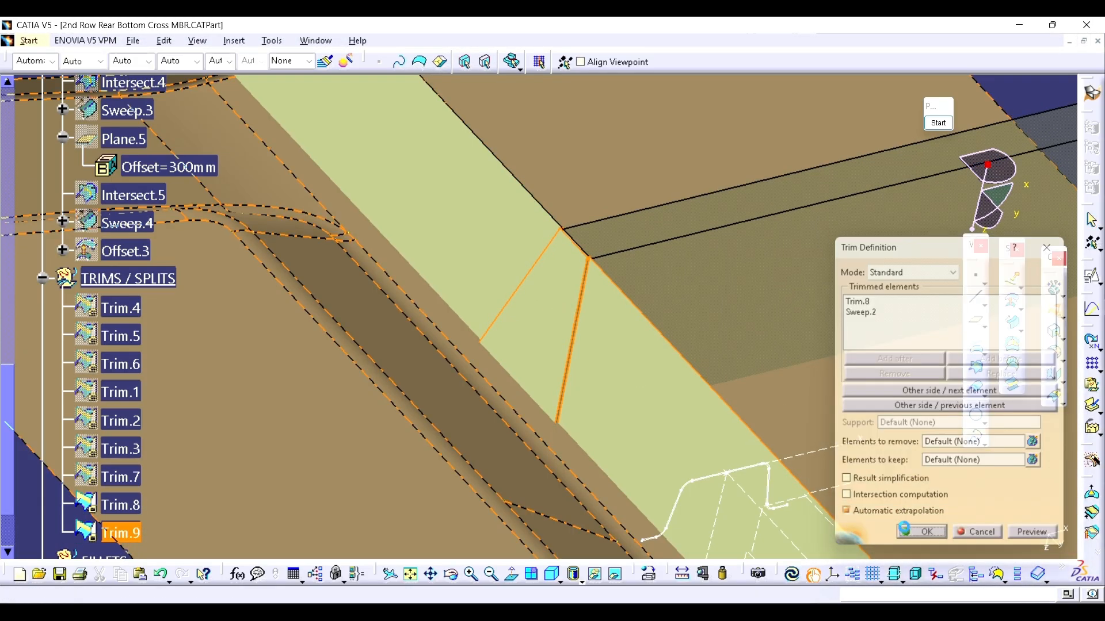
- Hide Trim.9 and Trim.6, and show the Trim.1 surface
middle_drag(691, 346, 380, 377)
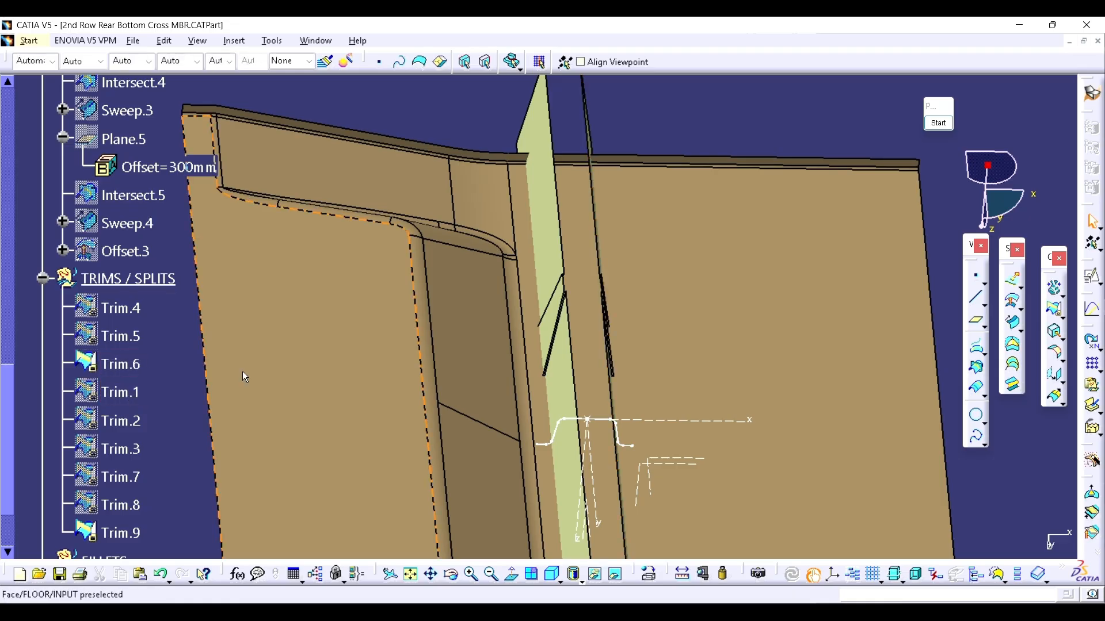
middle_drag(244, 375, 513, 291)
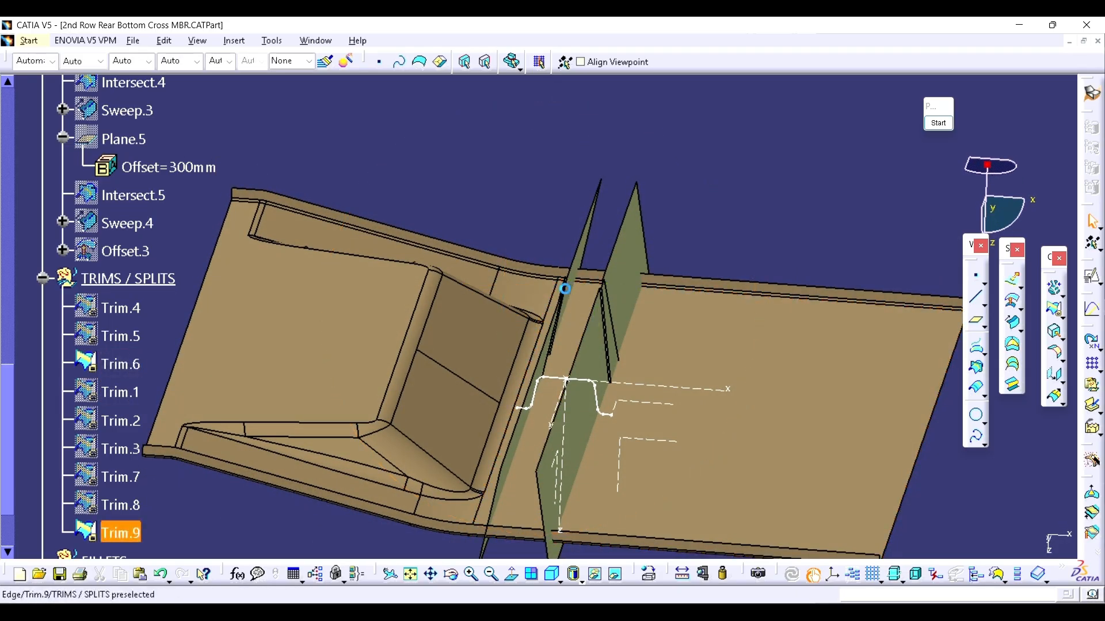
click(124, 365)
click(121, 392)
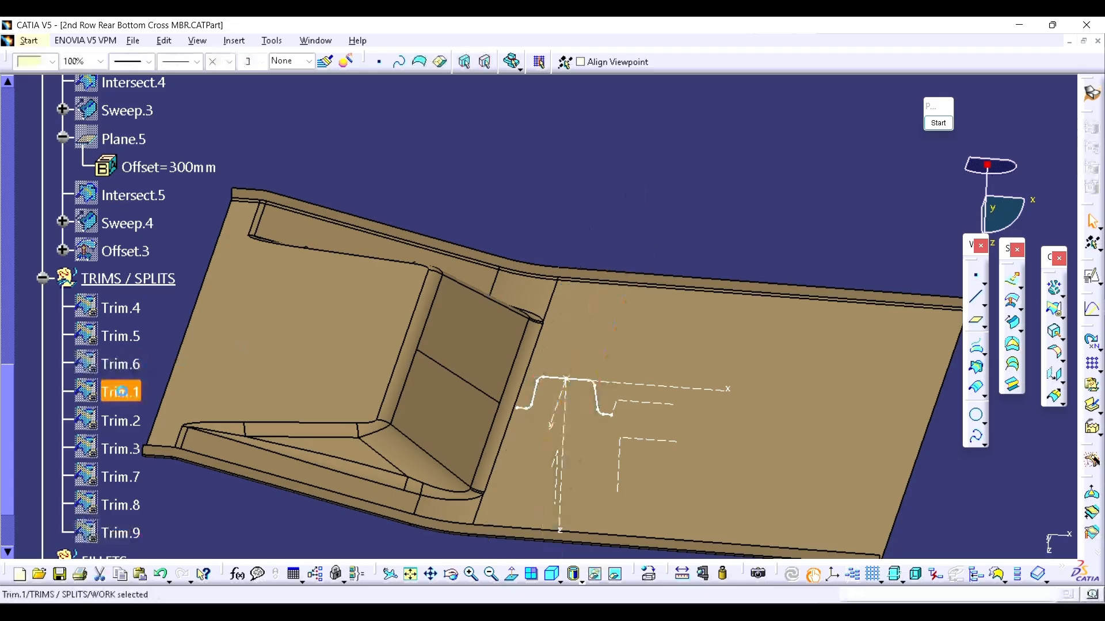
key(space)
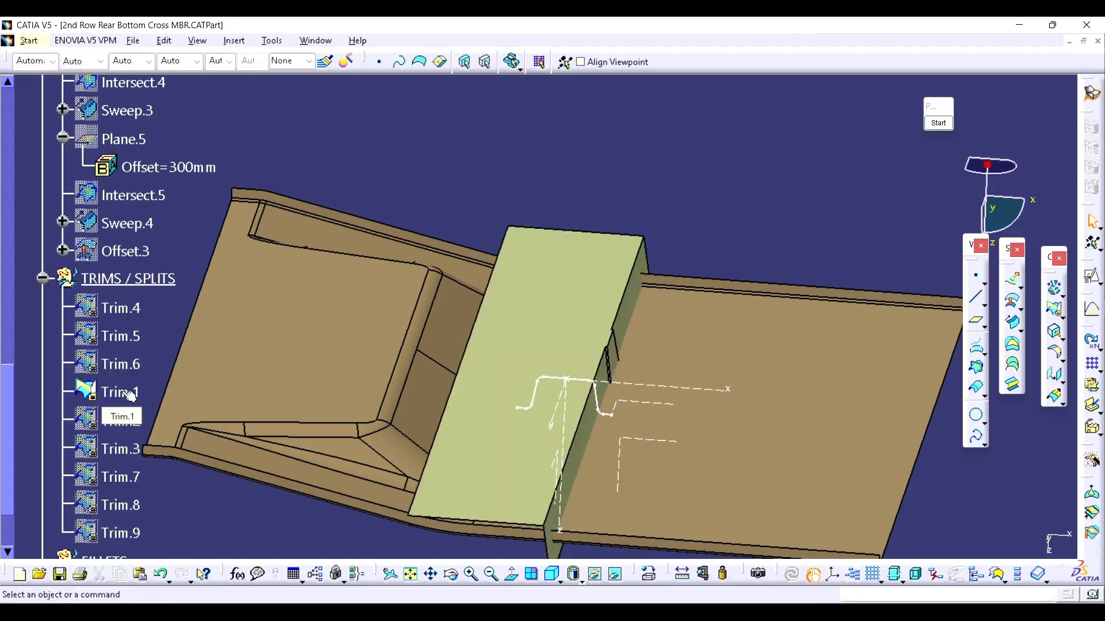
- Hide Trim.1 and show the Trim.2 surface
click(130, 395)
key(space)
click(118, 421)
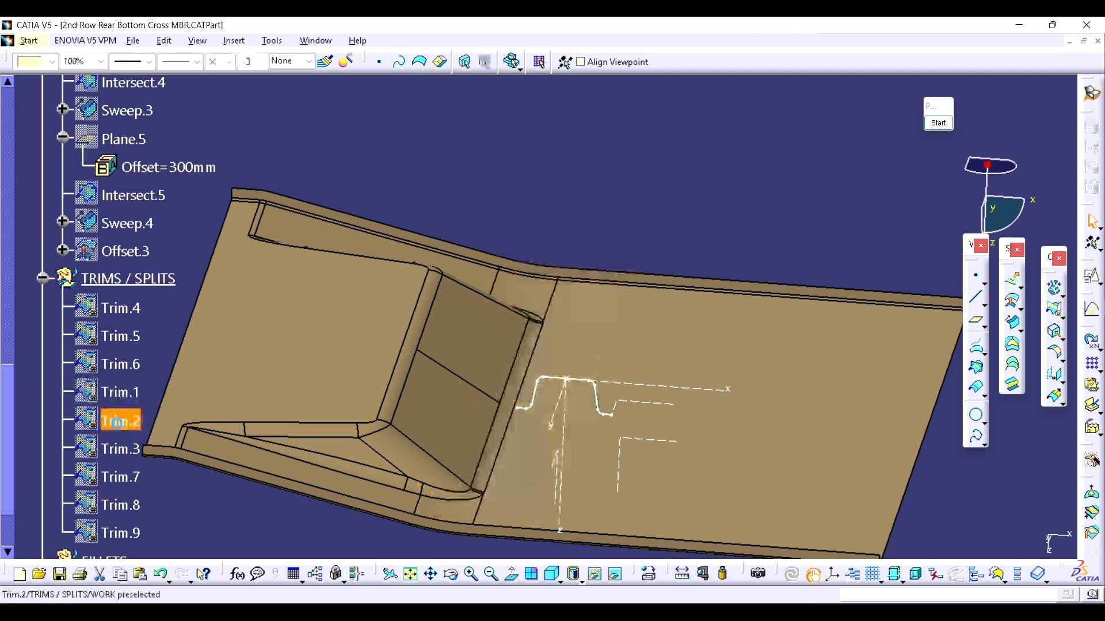
key(space)
middle_drag(698, 449, 588, 285)
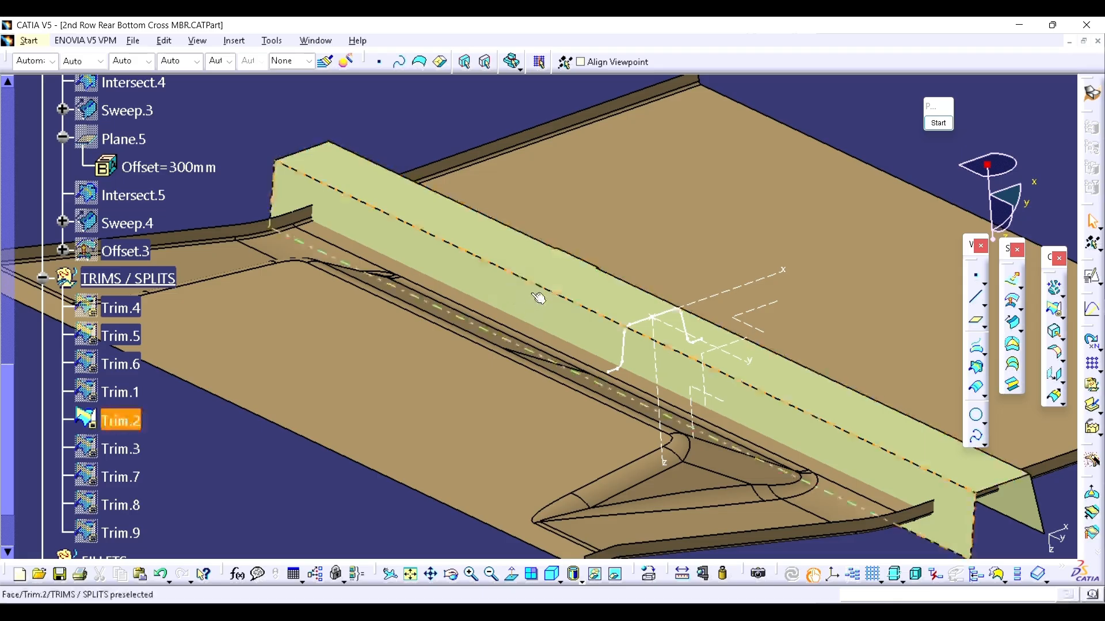
- Edit the Trim.2 definition, replacing the trimmed element Sweep.2 with Trim.9
double_click(132, 423)
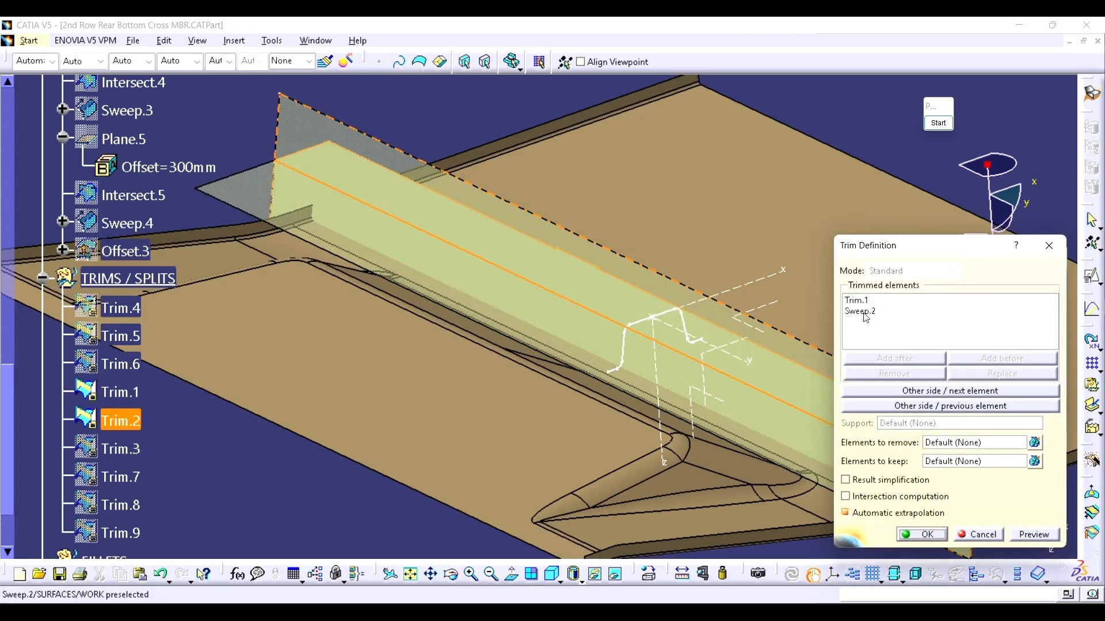
click(863, 314)
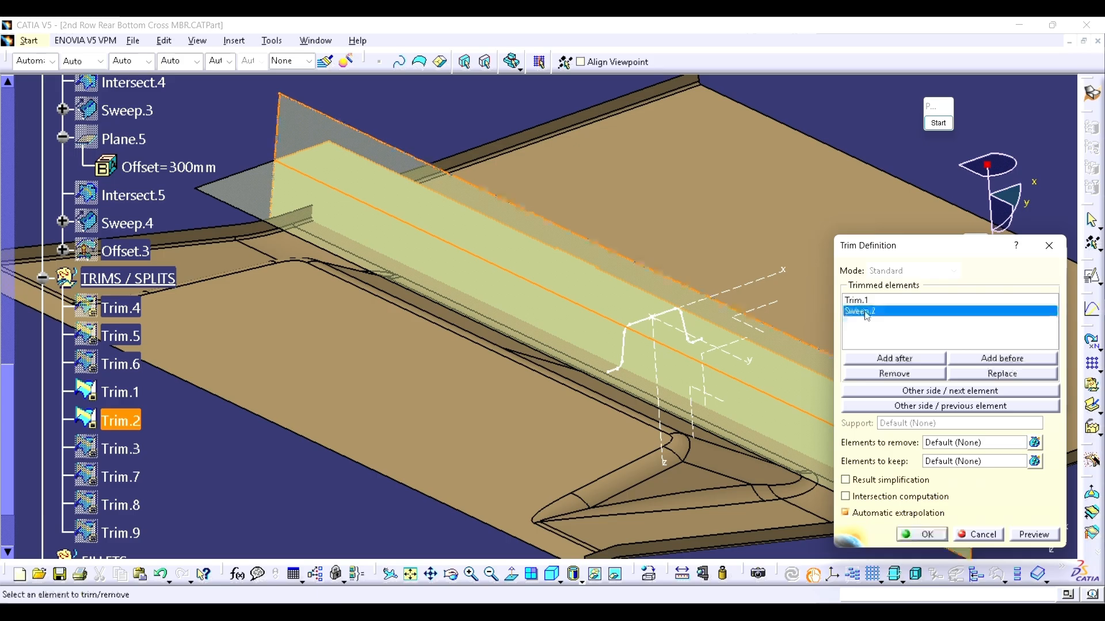
click(984, 373)
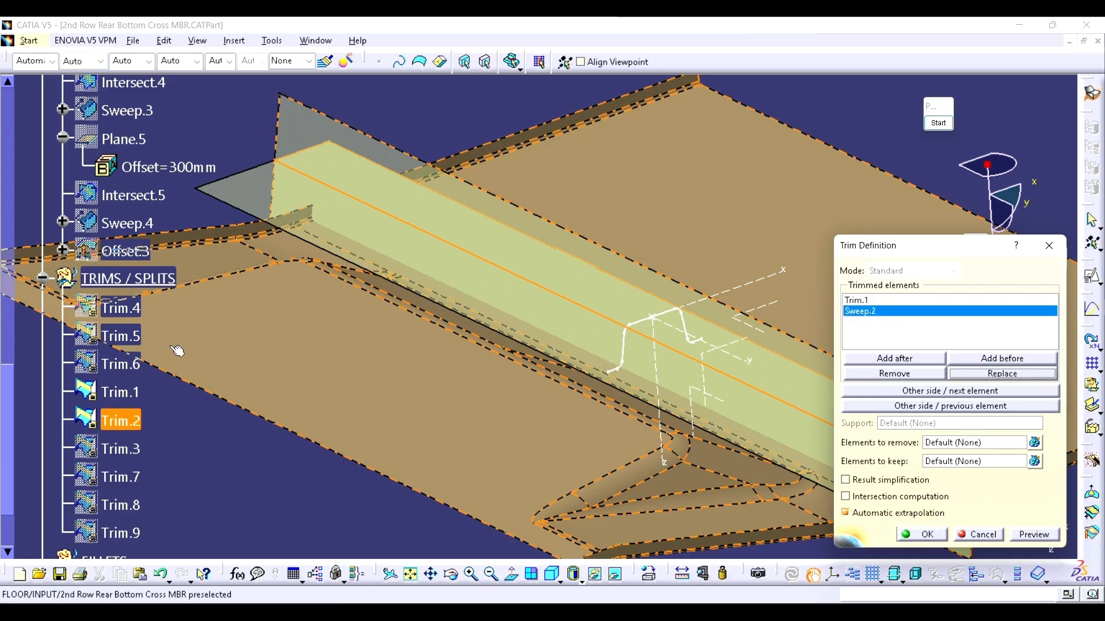
scroll(143, 351, down, 3)
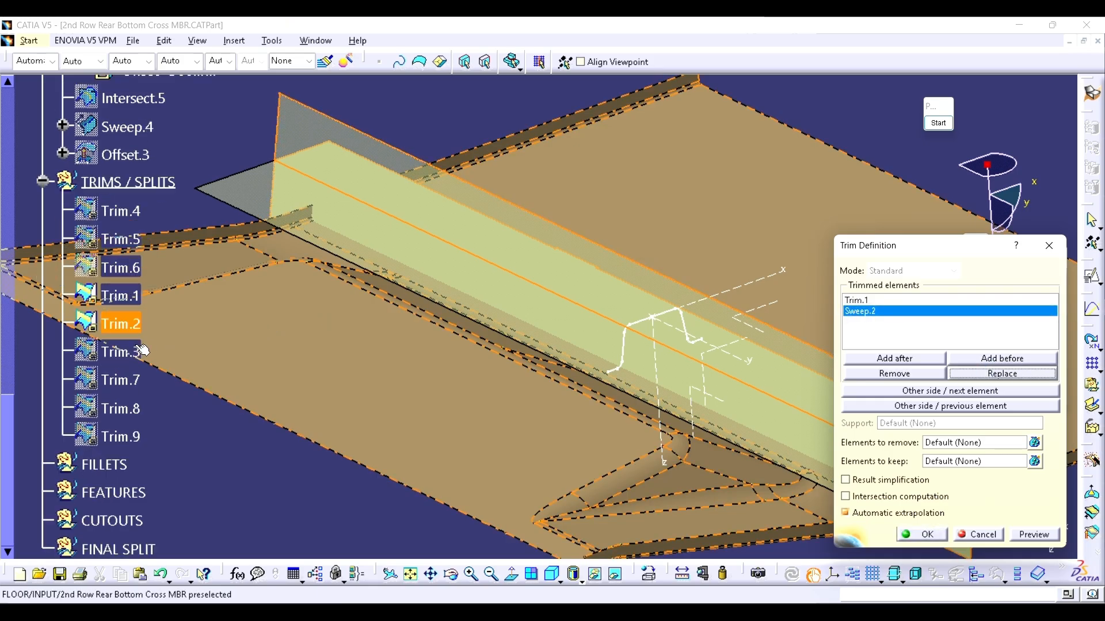
click(128, 437)
click(910, 532)
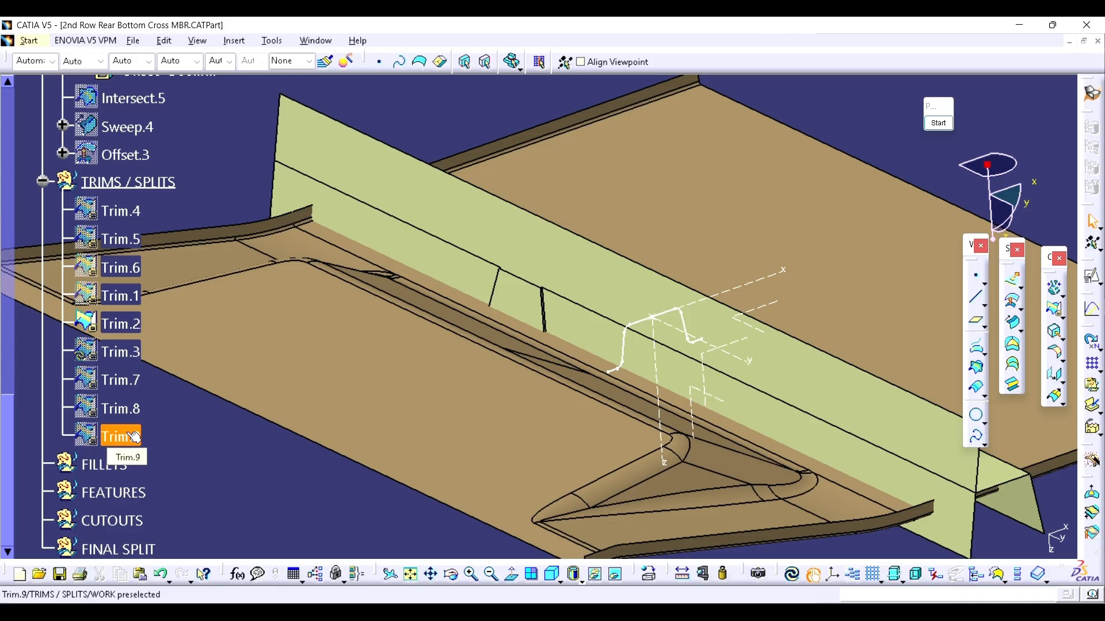
click(135, 438)
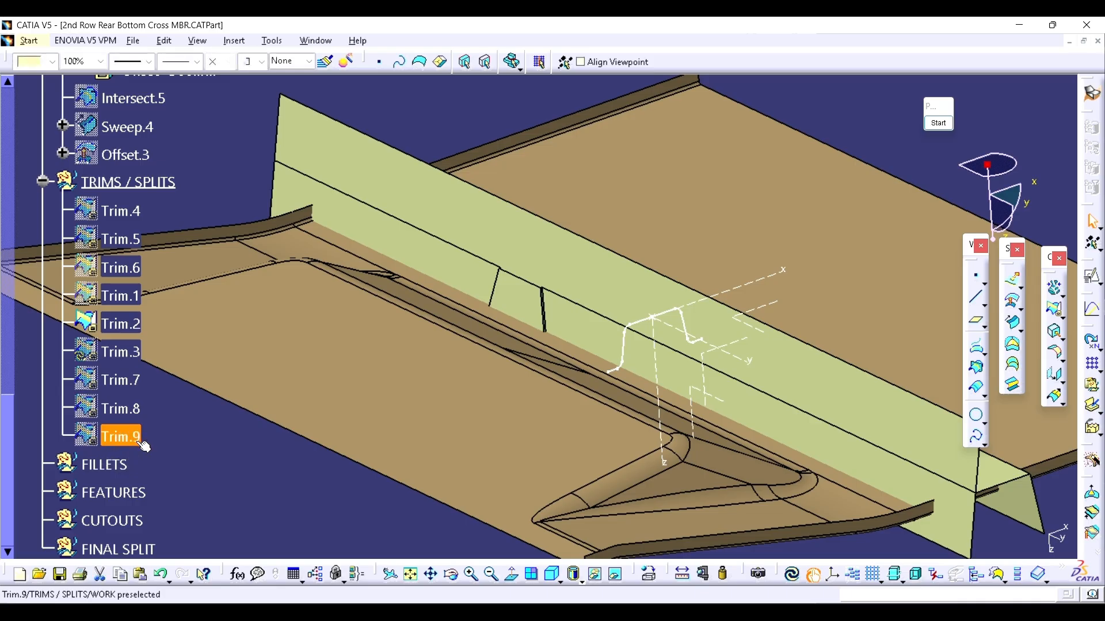
click(168, 456)
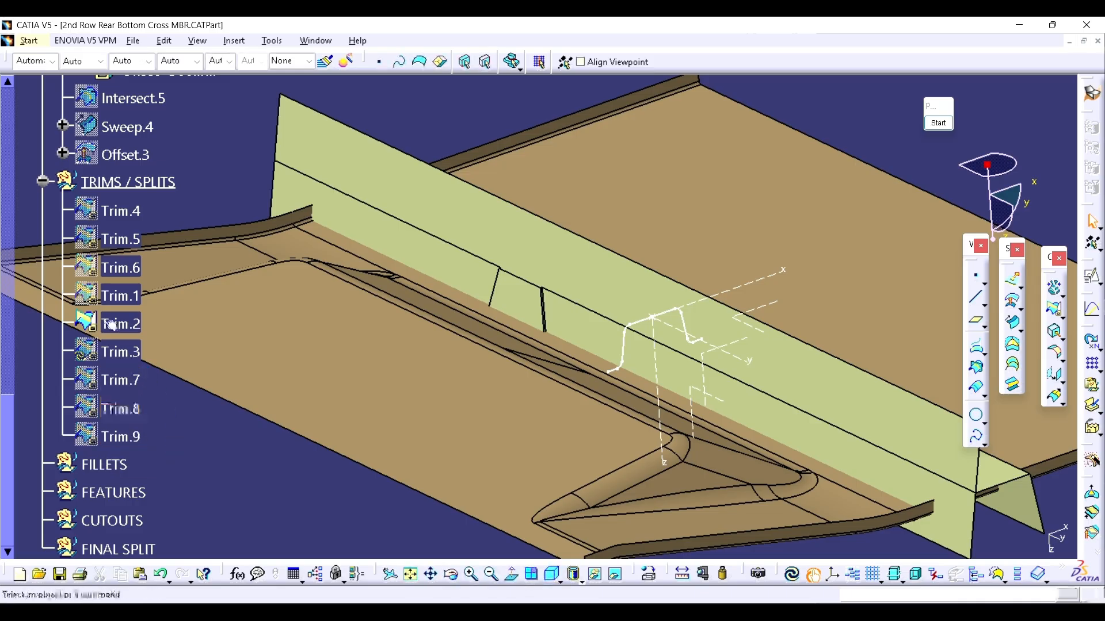
- Apply AutoSort to the TRIMS / SPLITS geometrical set
right_click(154, 185)
mouse_move(189, 469)
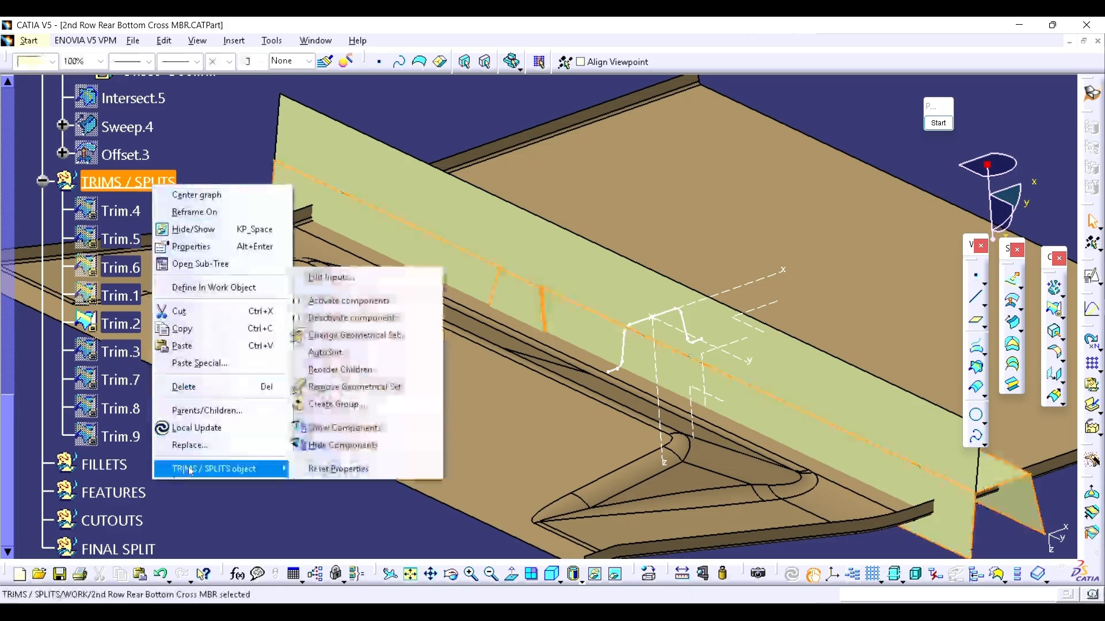
click(328, 351)
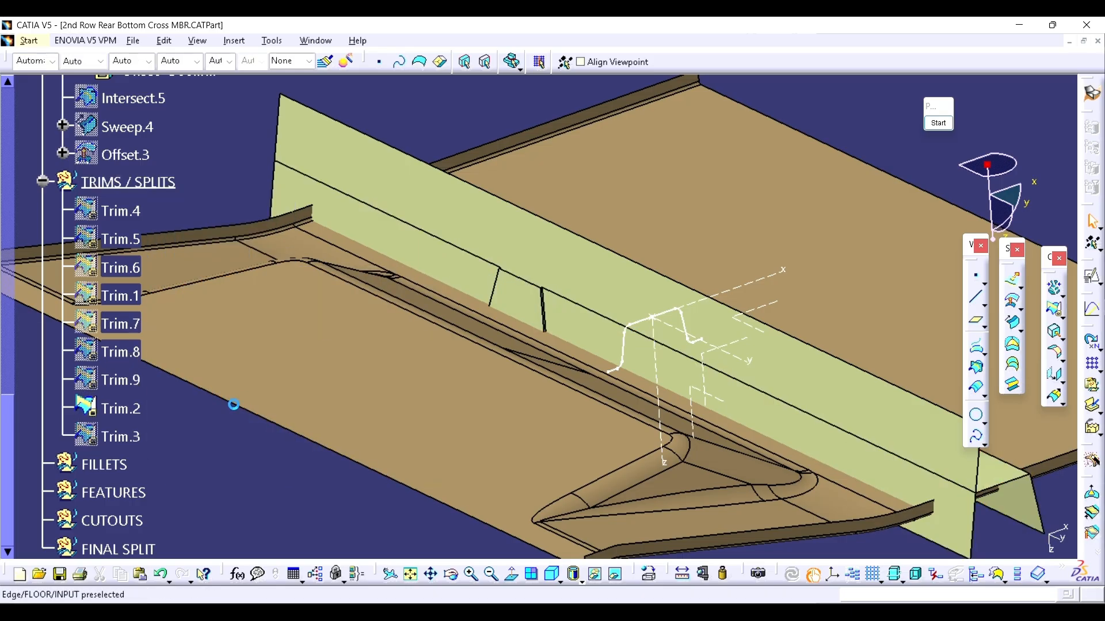
- Hide the leftover tall wall surface and Trim.2, and show the Trim.3 surface
click(540, 240)
key(space)
click(526, 271)
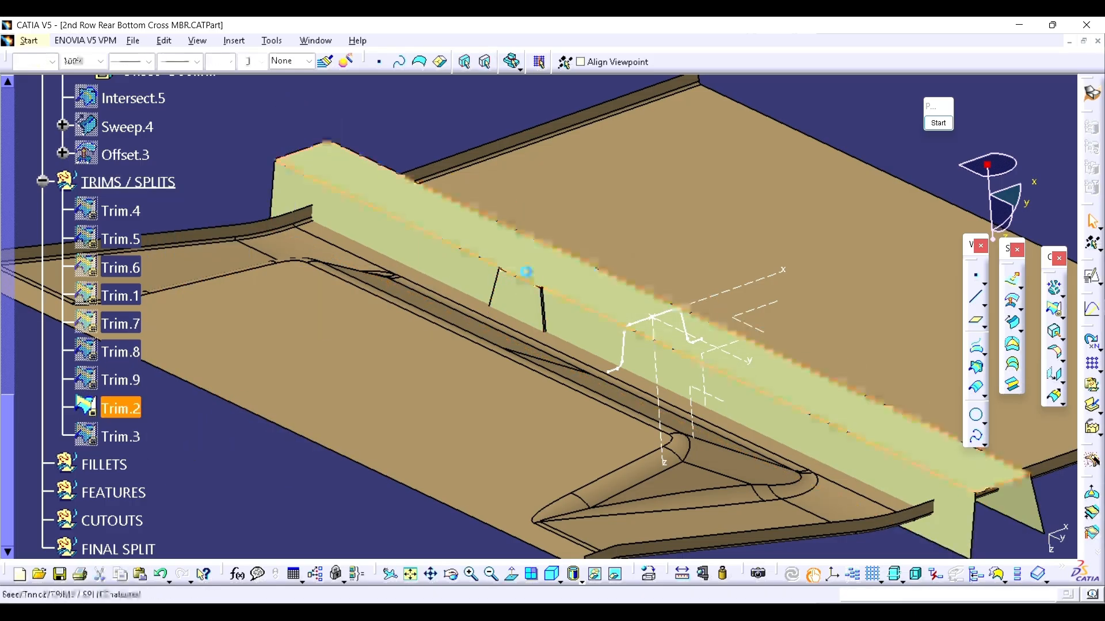
key(space)
click(121, 438)
key(space)
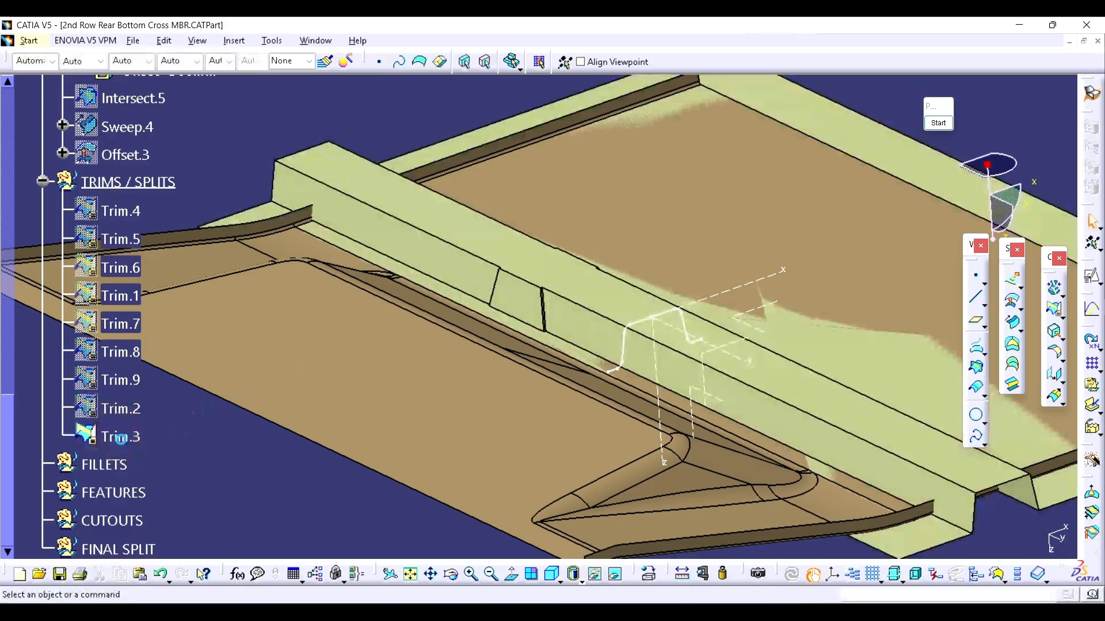
middle_drag(511, 344, 604, 329)
middle_drag(507, 374, 502, 373)
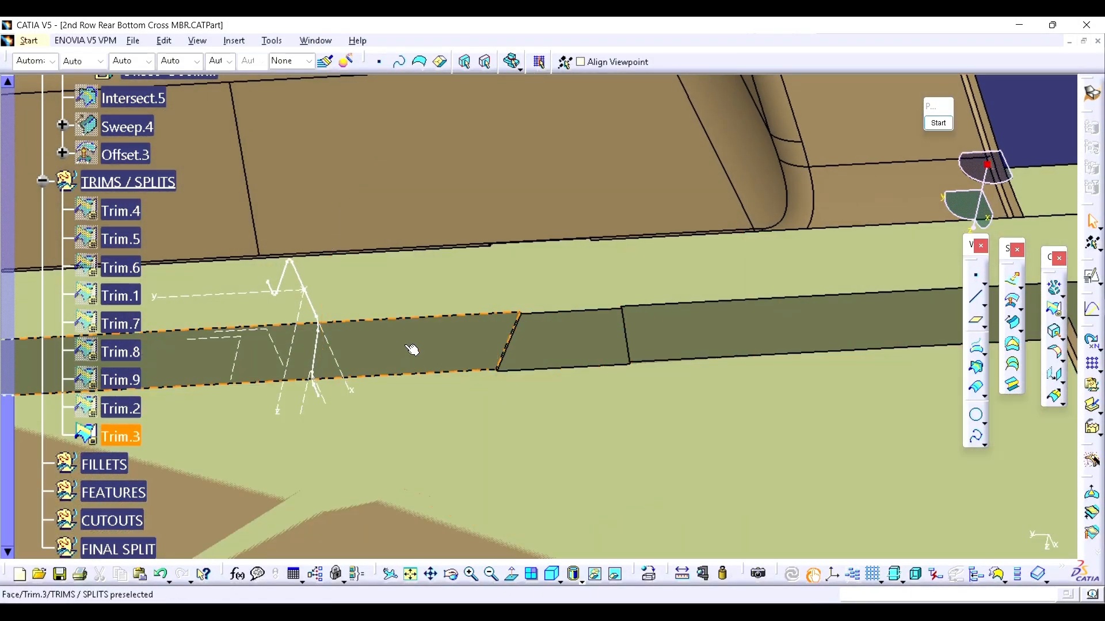
- Define the FILLETS geometrical set as the in-work object
right_click(108, 466)
click(162, 270)
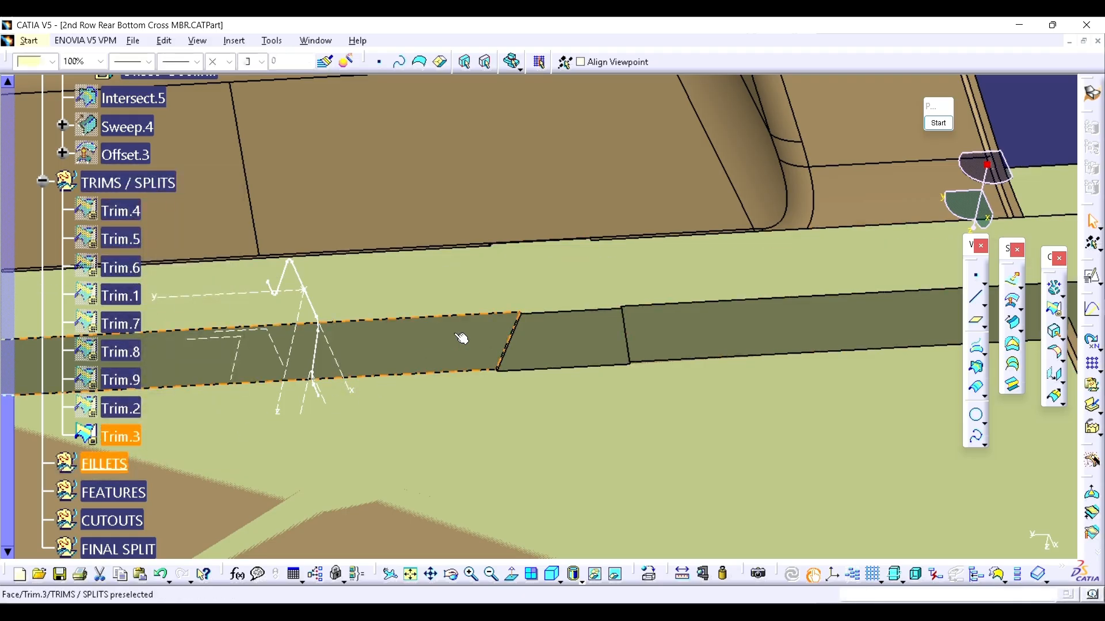
ctrl+middle_drag(461, 338, 525, 395)
click(821, 326)
middle_drag(399, 372, 507, 411)
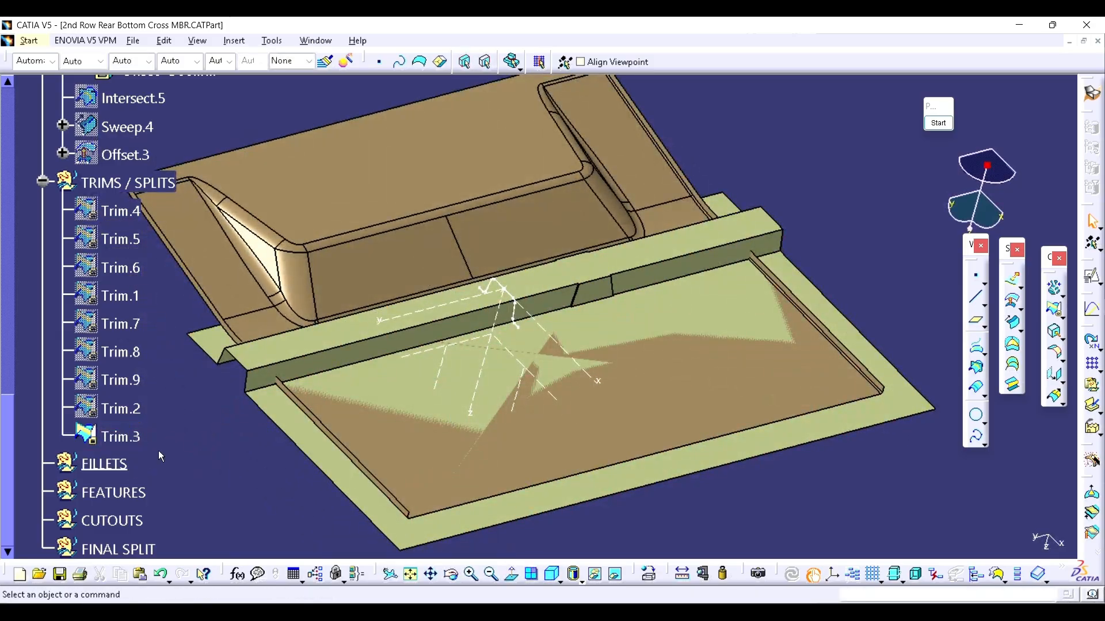
- Measure the radii of the upper and lower corner arcs on the cross member's section profile, without keeping the measurements
ctrl+middle_drag(211, 452, 548, 291)
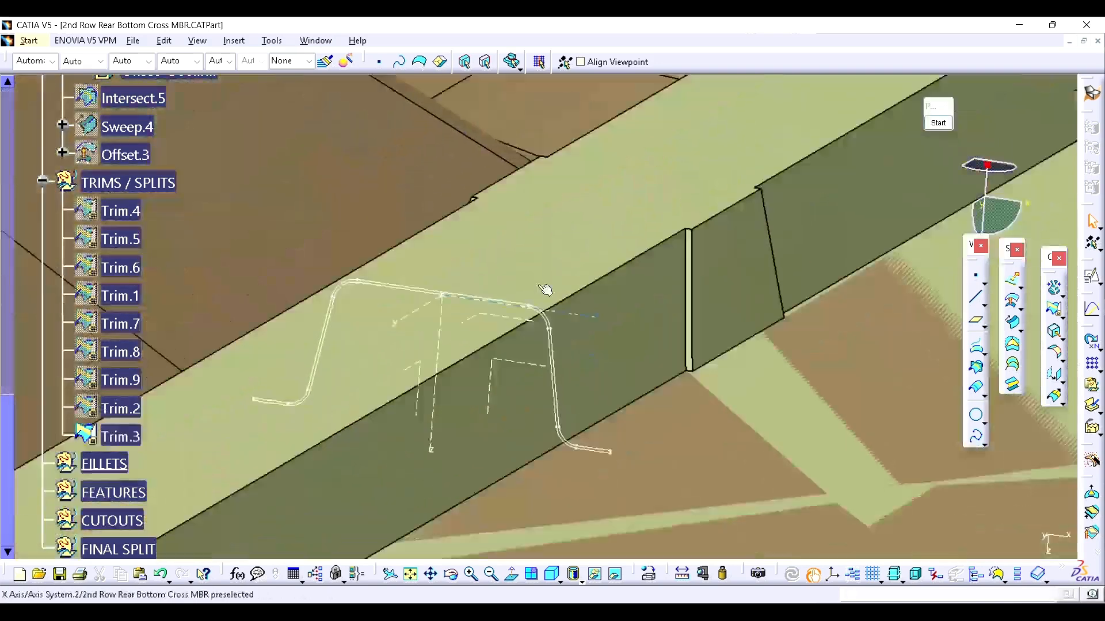
middle_drag(542, 331, 547, 540)
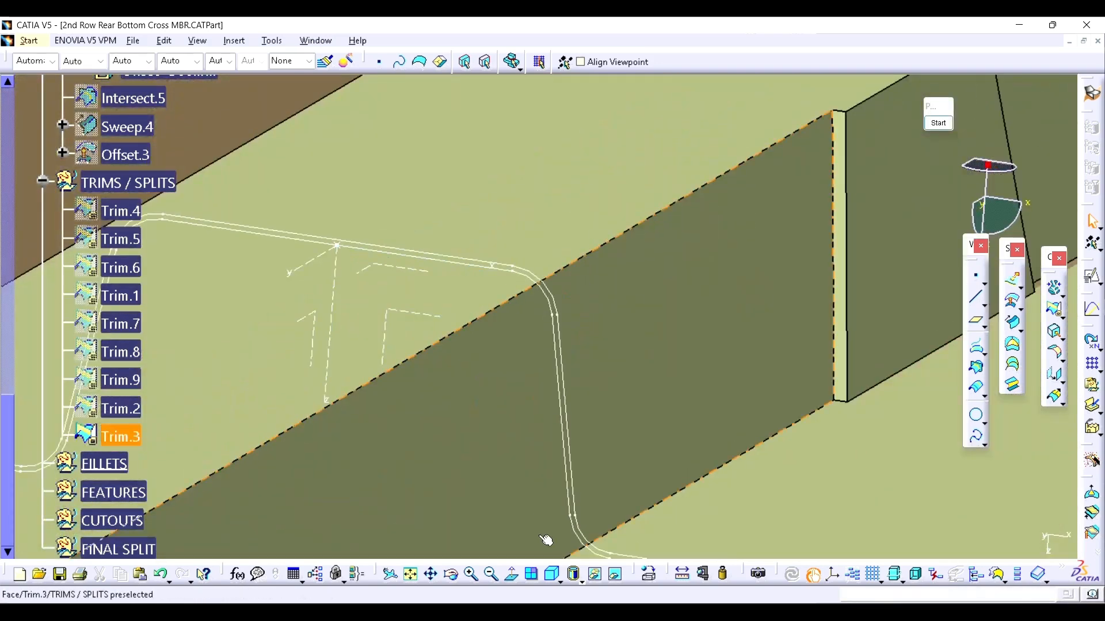
click(702, 574)
click(530, 277)
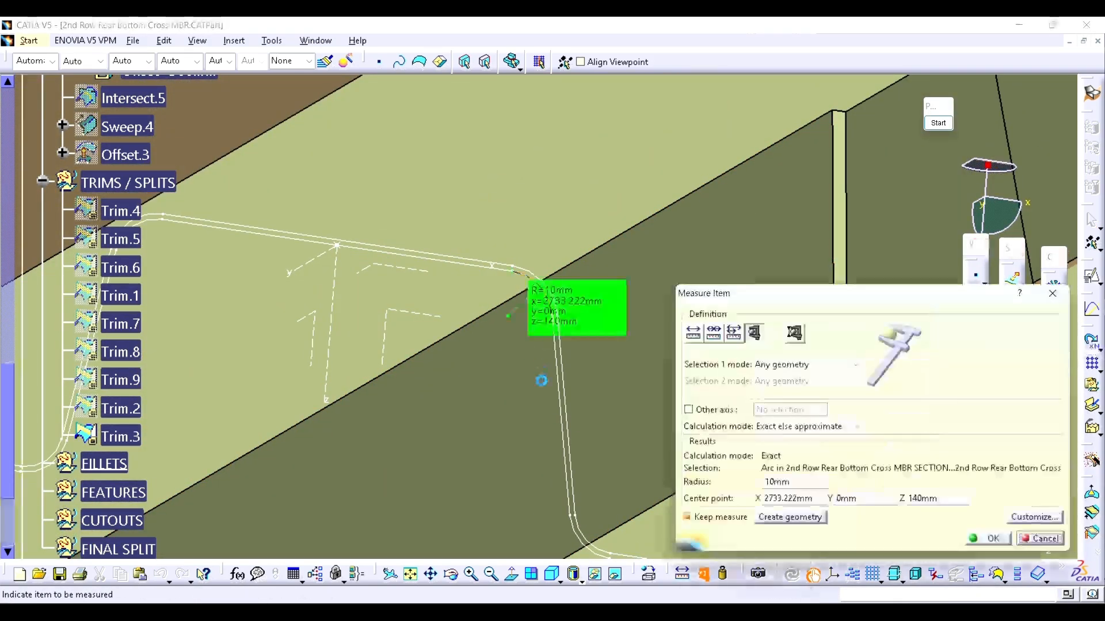
middle_drag(585, 385, 535, 244)
middle_drag(522, 313, 527, 222)
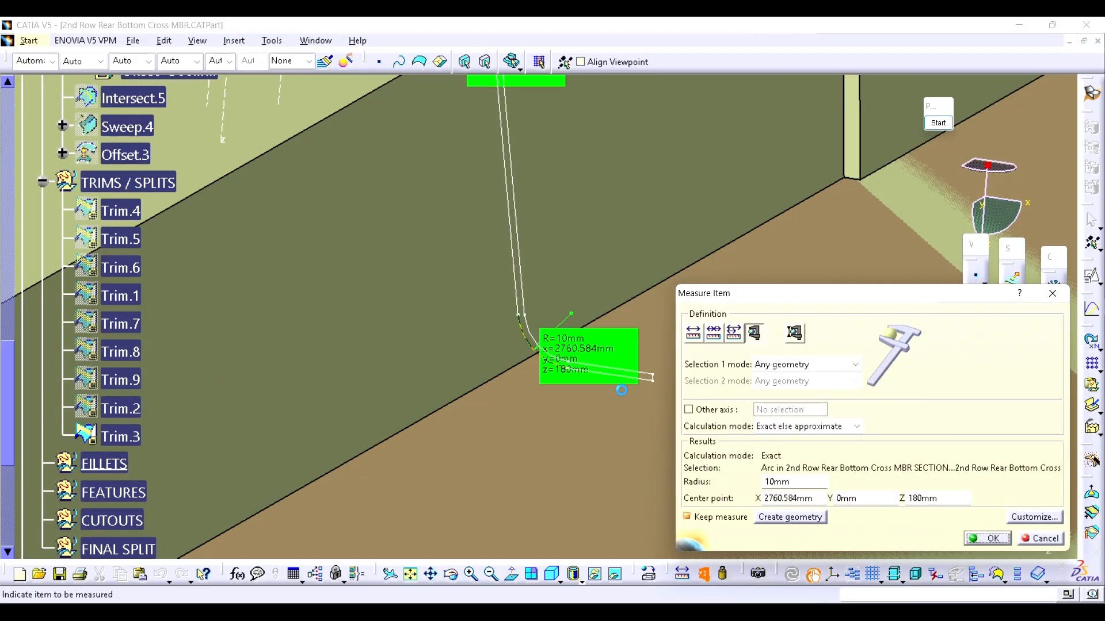
click(1056, 299)
- Set up a 20 mm edge fillet on the outer edge of one notch step on Trim.3, keeping that step's inner edge
middle_drag(722, 253, 496, 267)
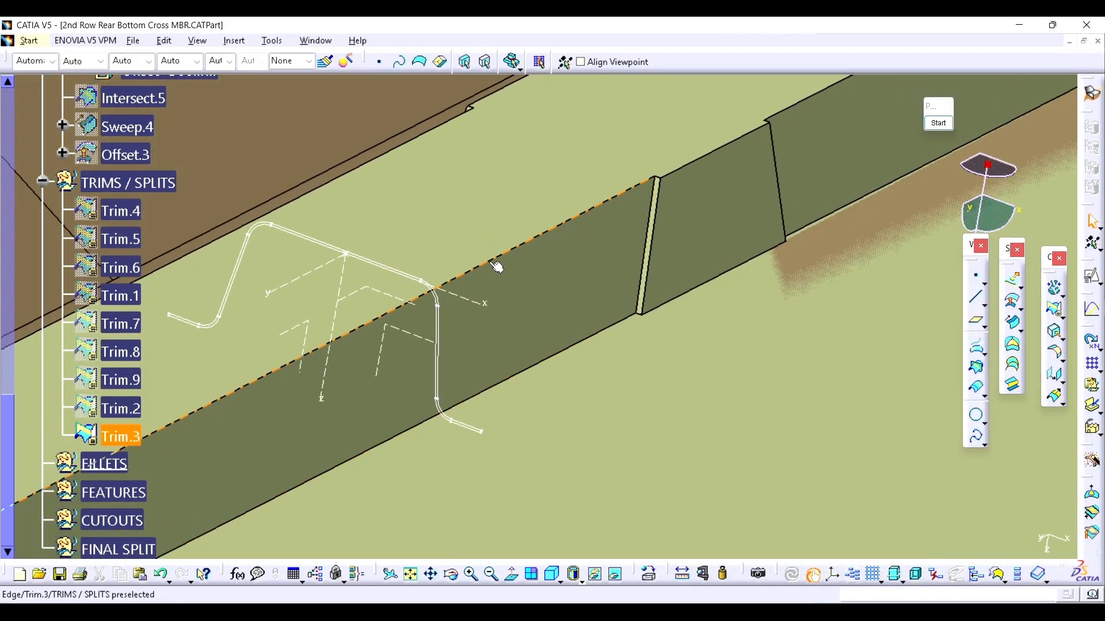
middle_drag(507, 388, 562, 340)
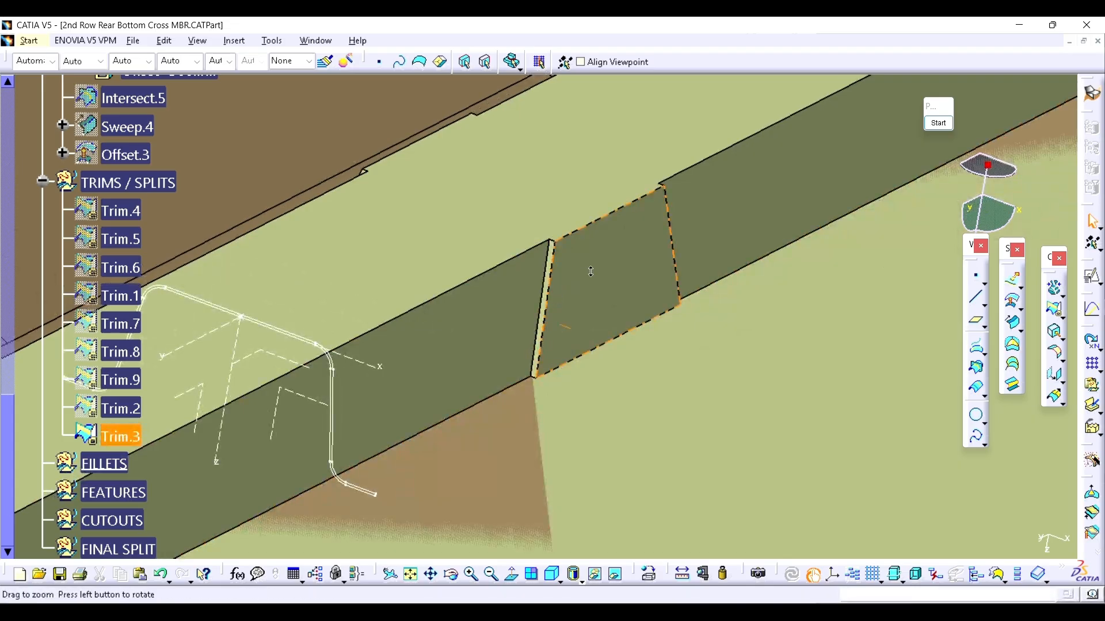
middle_drag(591, 271, 720, 236)
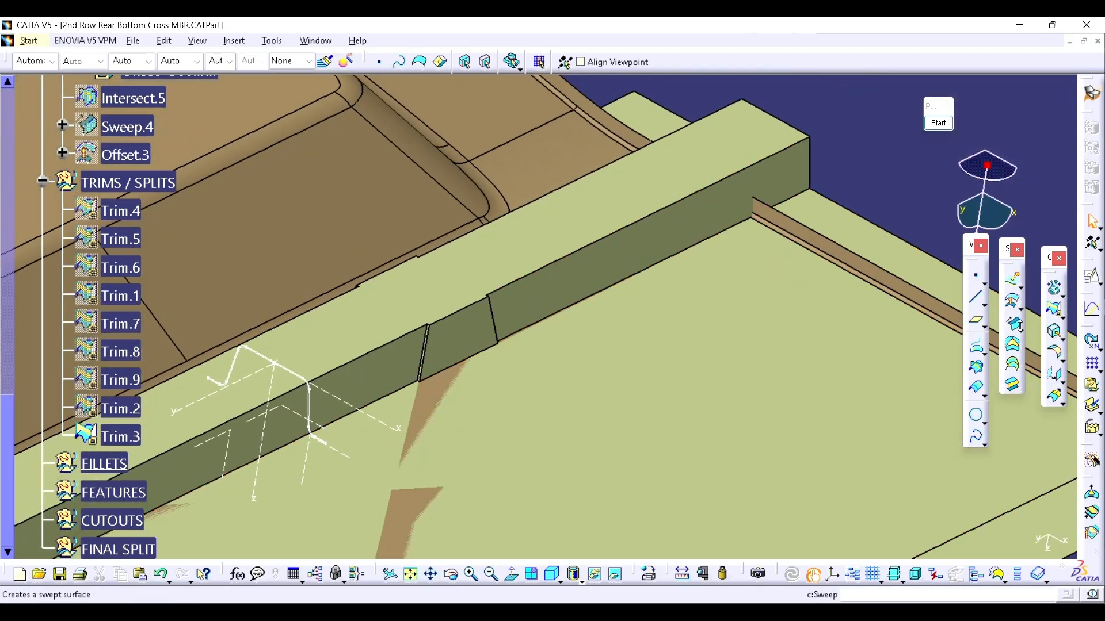
click(1062, 361)
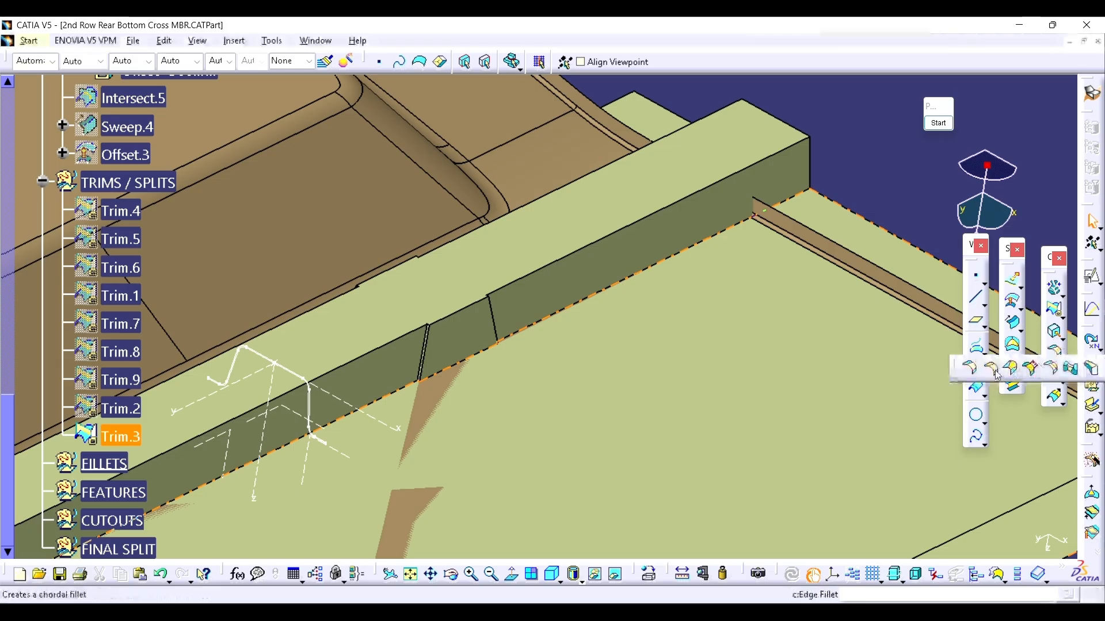
click(969, 368)
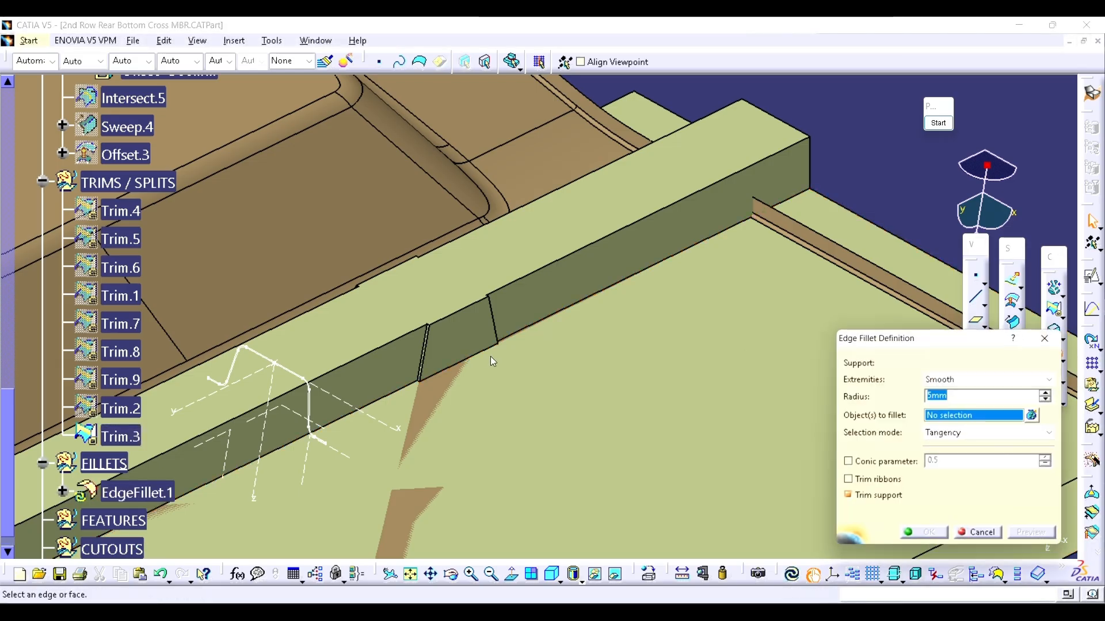
middle_drag(490, 356, 402, 276)
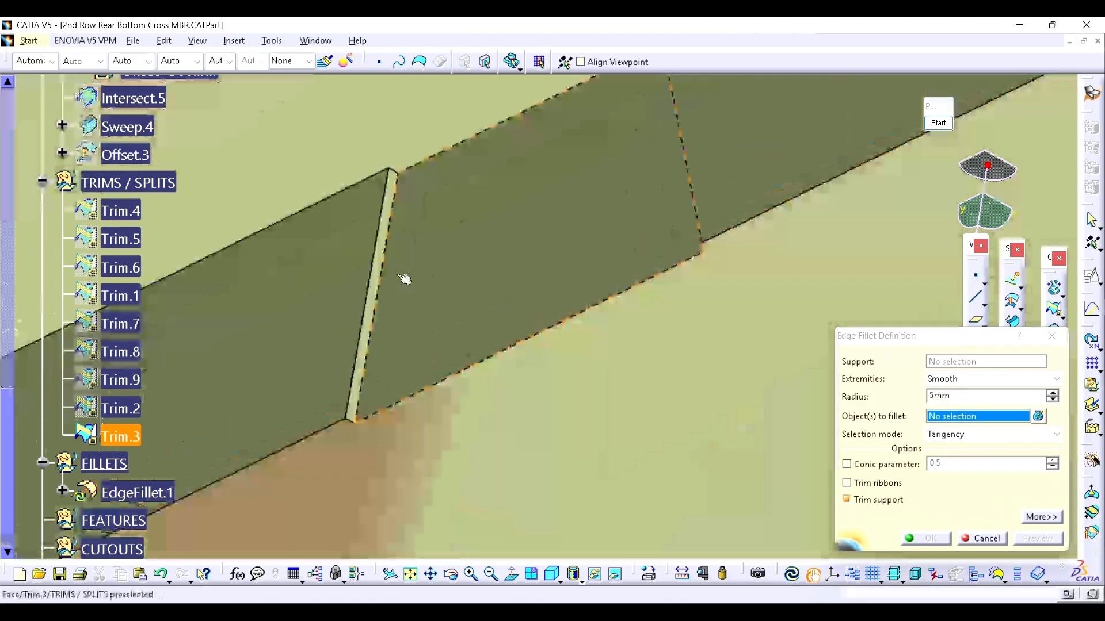
click(379, 258)
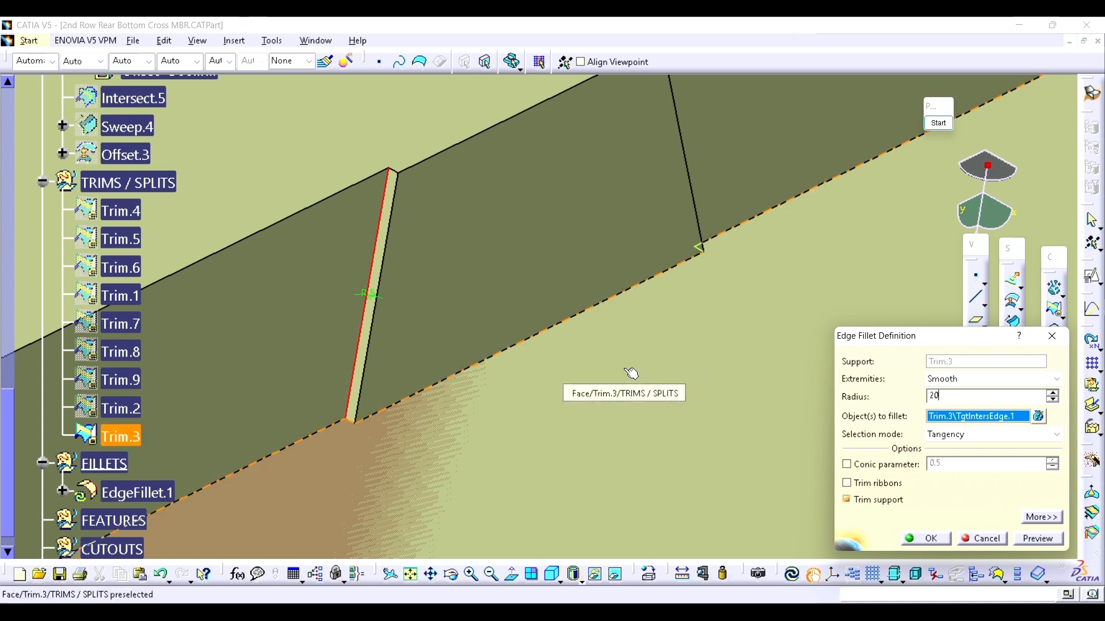
middle_drag(494, 334, 513, 370)
click(1051, 521)
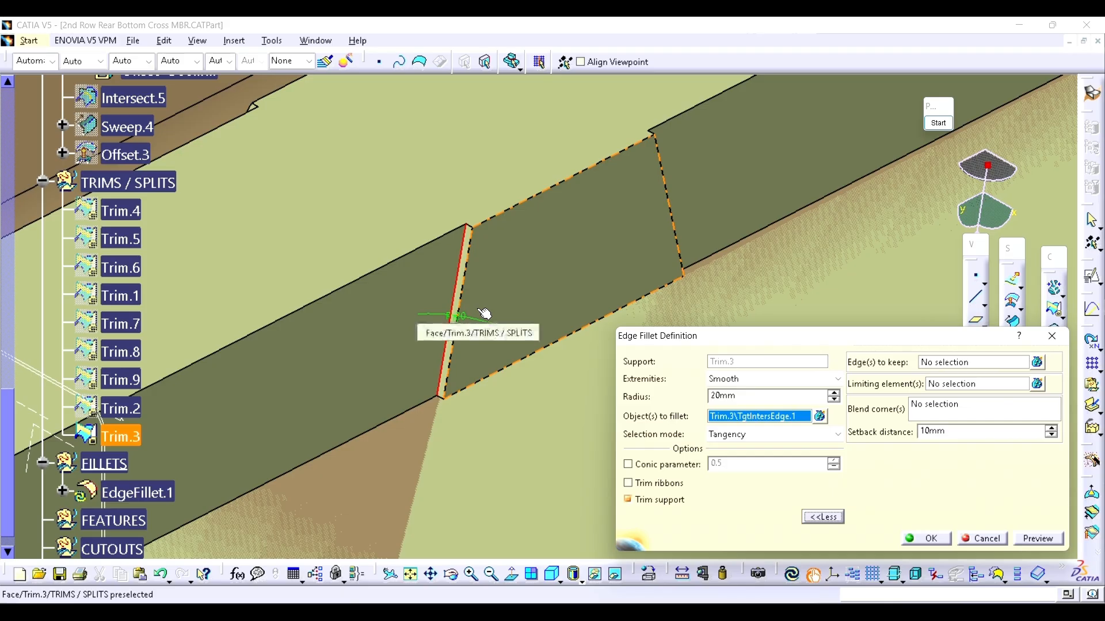
middle_drag(484, 314, 408, 321)
click(937, 363)
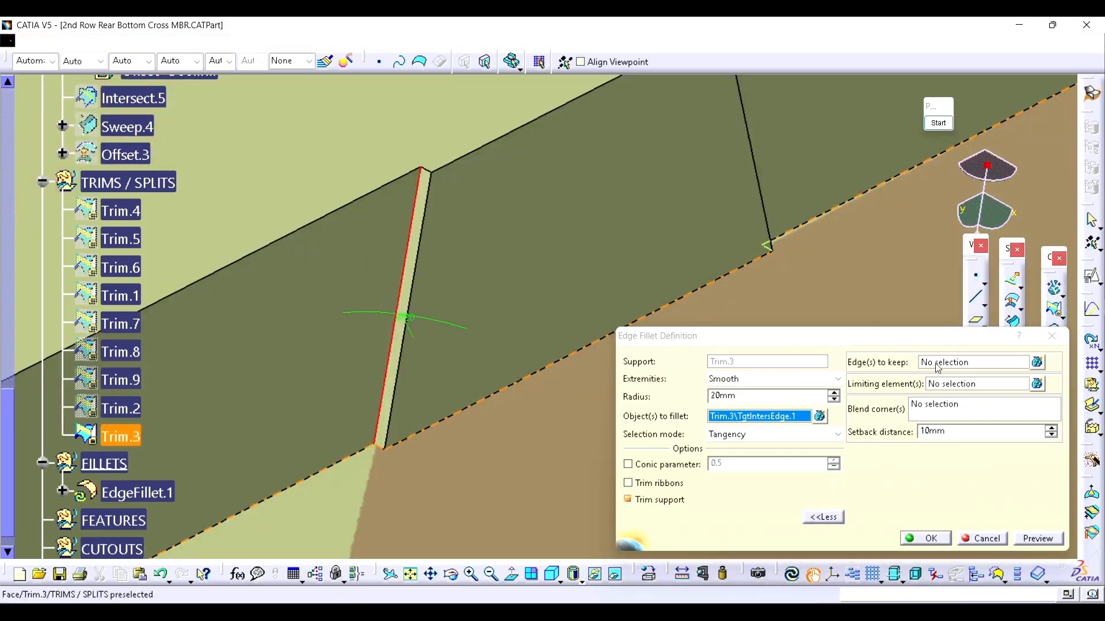
click(424, 247)
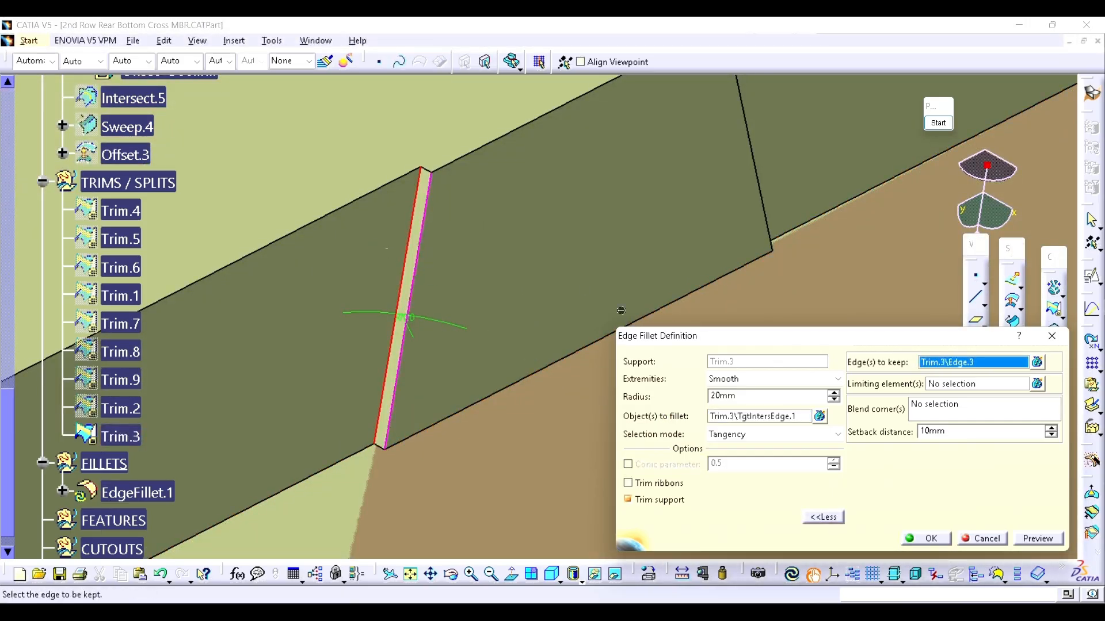
- Add the outer edge of the notch step at the other end of the same wall, with its inner edge as an edge to keep
middle_drag(558, 279, 500, 322)
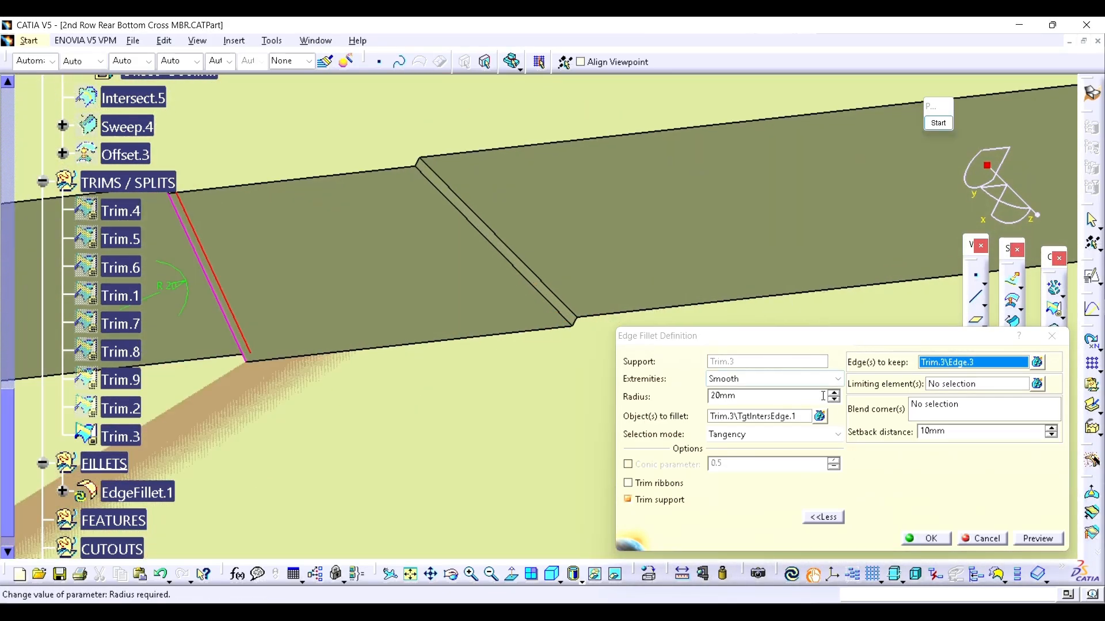
click(820, 415)
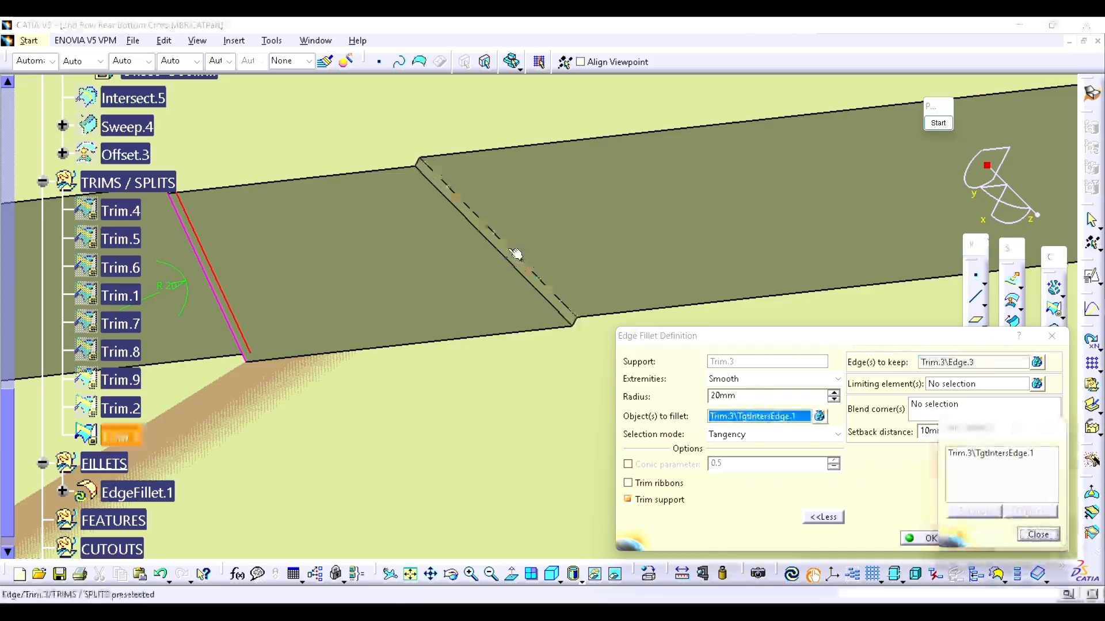
click(563, 290)
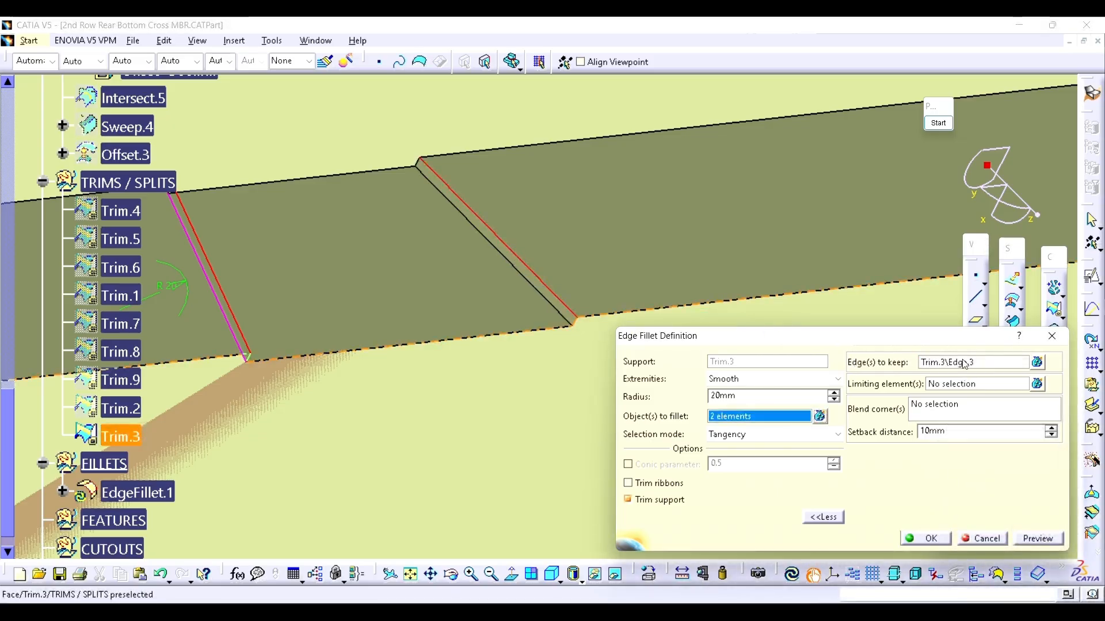
click(965, 364)
click(539, 291)
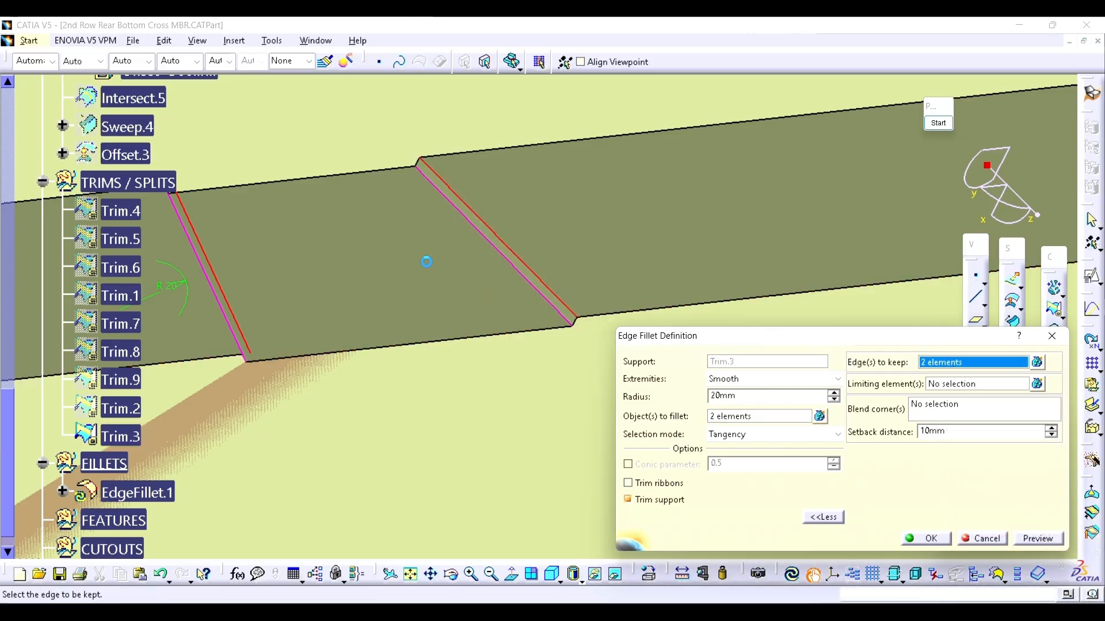
- Add the outer edge of the first notch step on the opposite wall to the fillet, and its inner edge to the edges to keep
middle_drag(424, 259, 577, 328)
click(795, 416)
middle_drag(387, 421, 436, 331)
scroll(437, 331, up, 1)
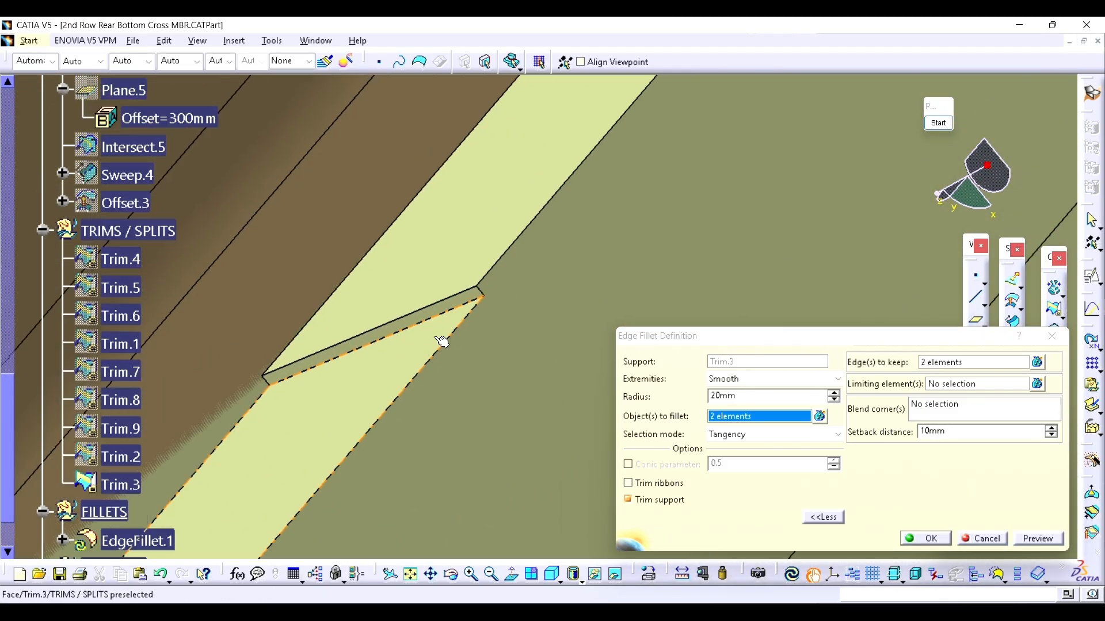
click(427, 328)
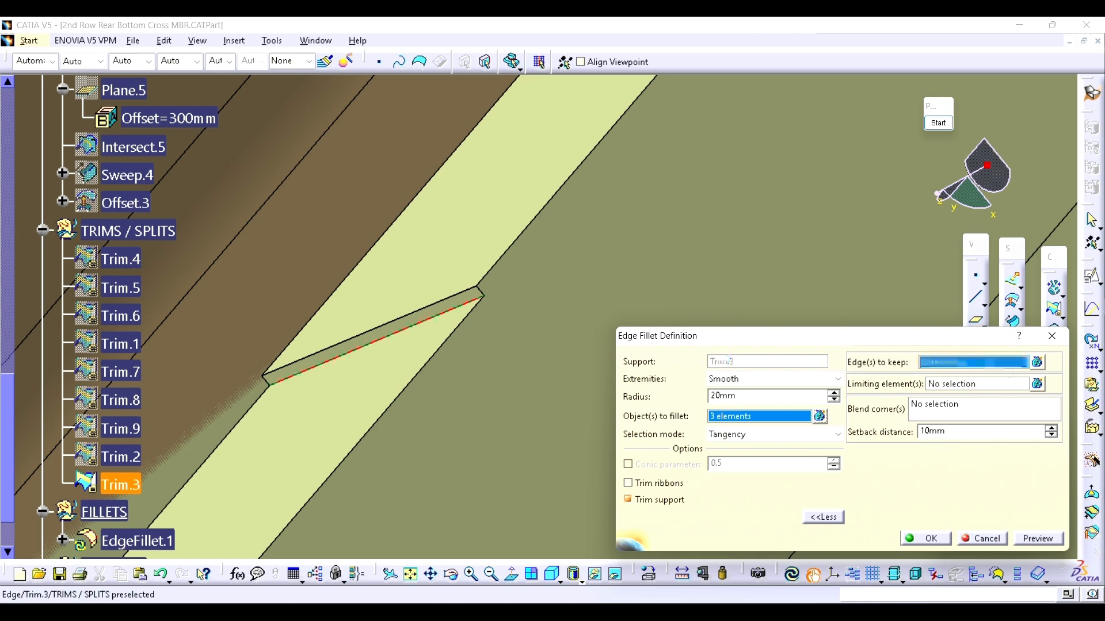
click(444, 300)
- Add the opposite wall's second notch step in the same way, with its inner edge kept, and create the fillet
middle_drag(449, 442, 771, 127)
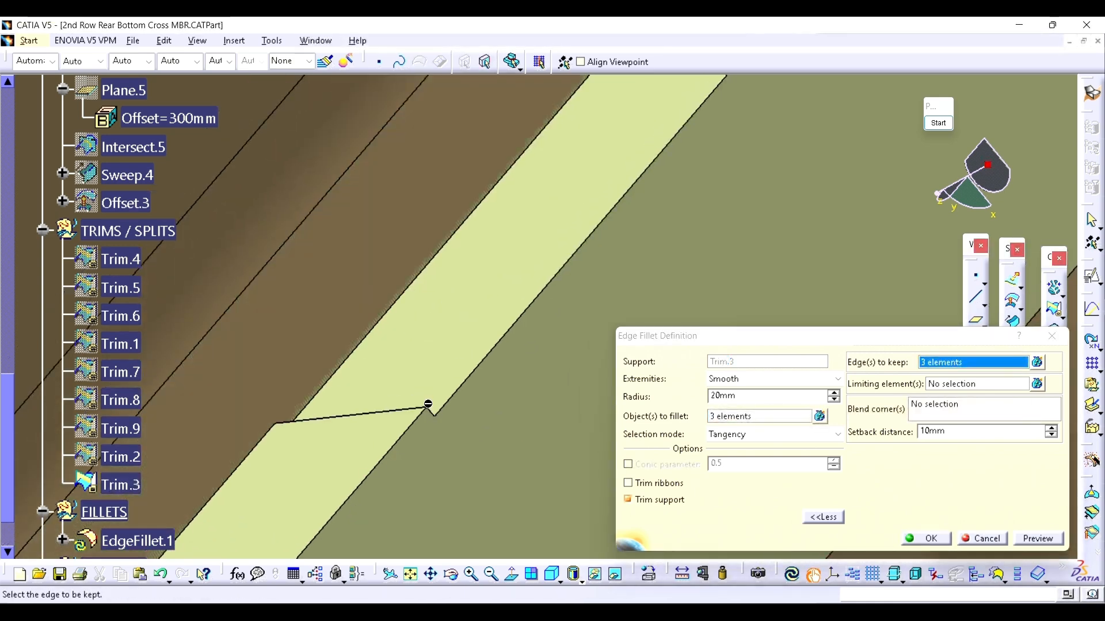
middle_drag(428, 403, 360, 506)
click(818, 418)
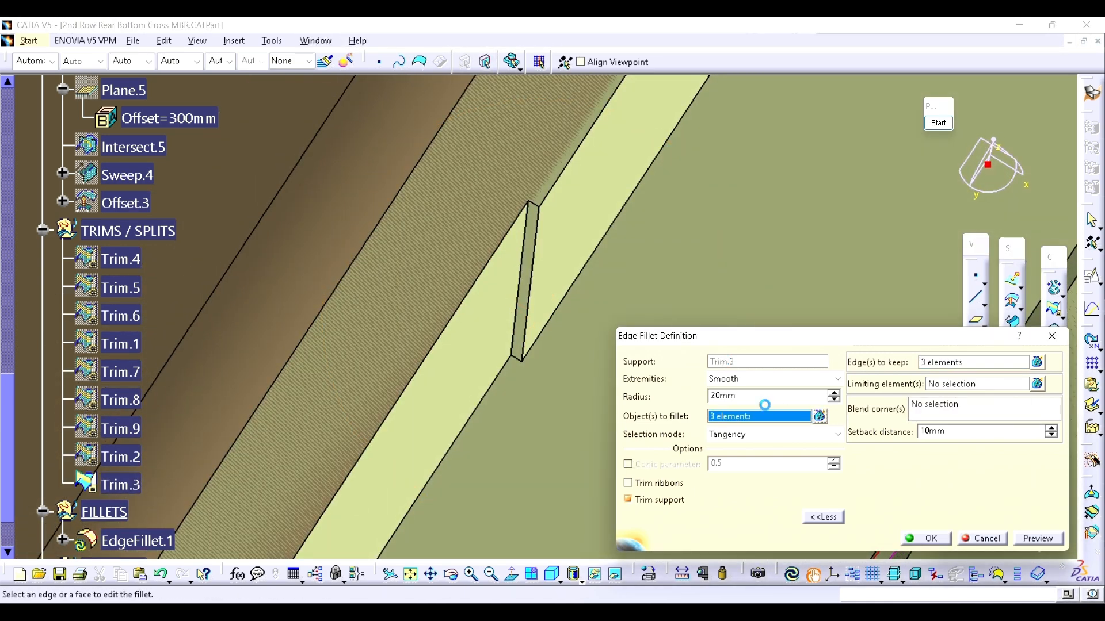
click(537, 291)
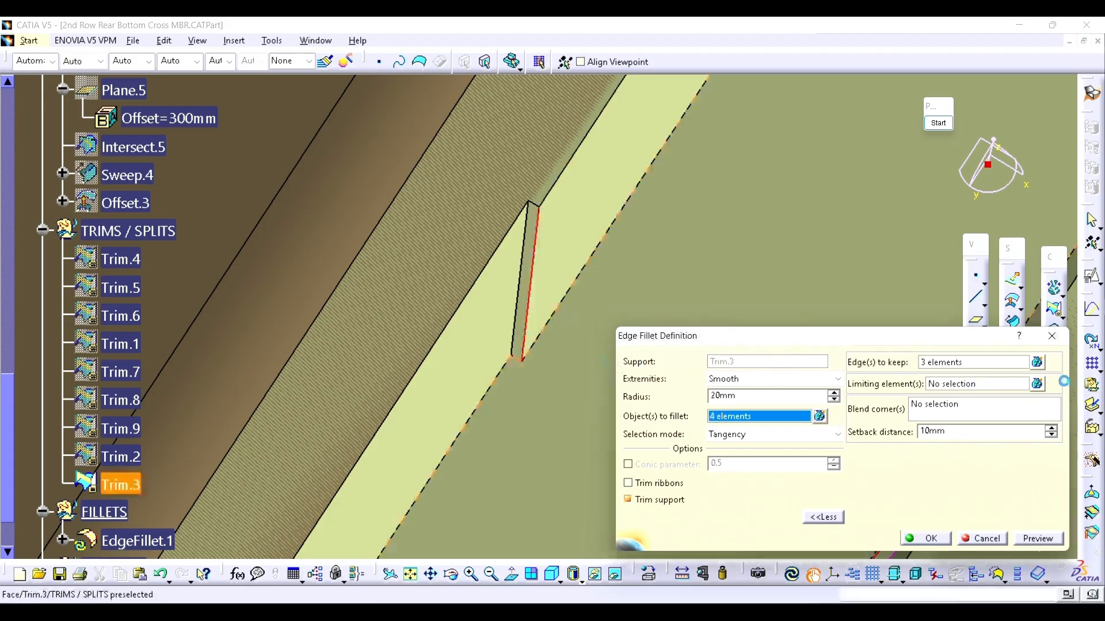
click(995, 364)
click(521, 305)
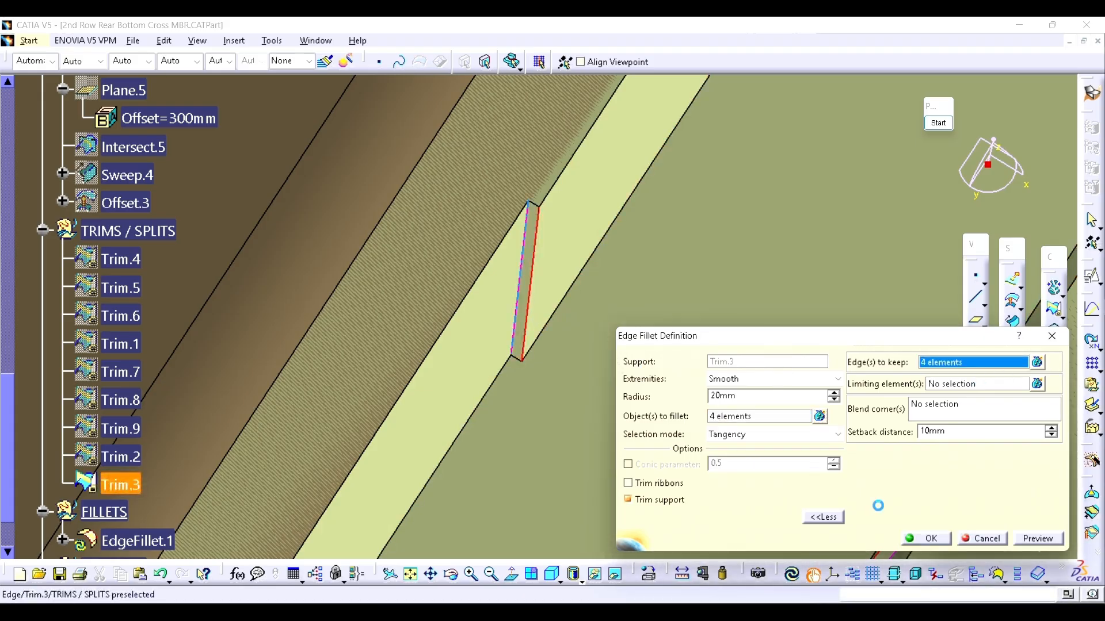
click(923, 539)
middle_drag(555, 365, 316, 416)
click(827, 220)
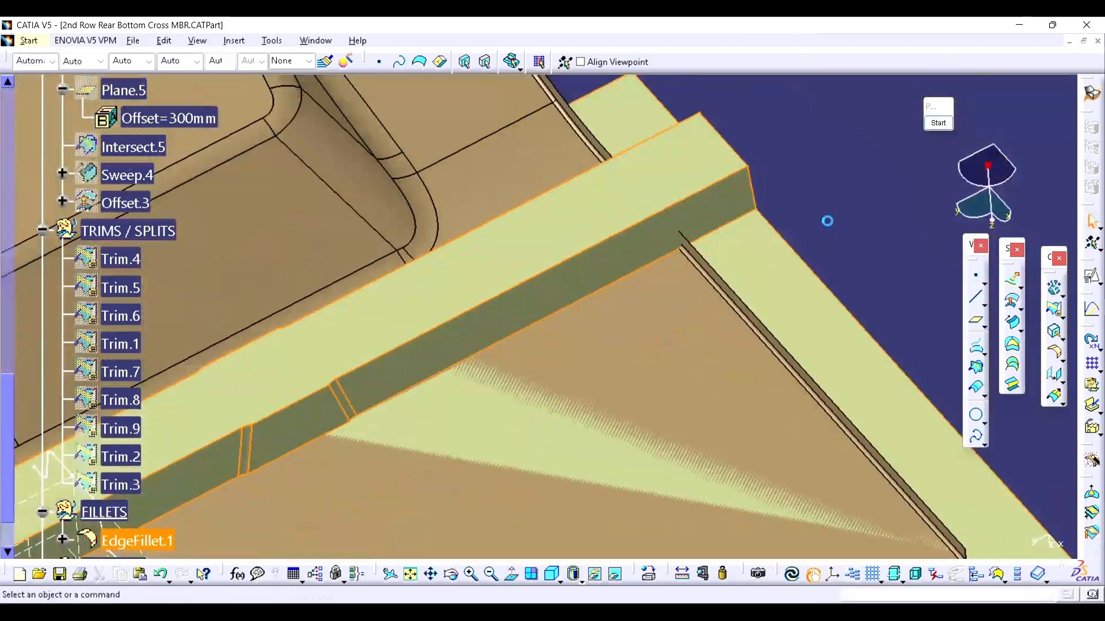
- Try to fillet the inner notch edges on both walls of EdgeFillet.1 with a 20 mm radius, then remove that fillet
click(1055, 353)
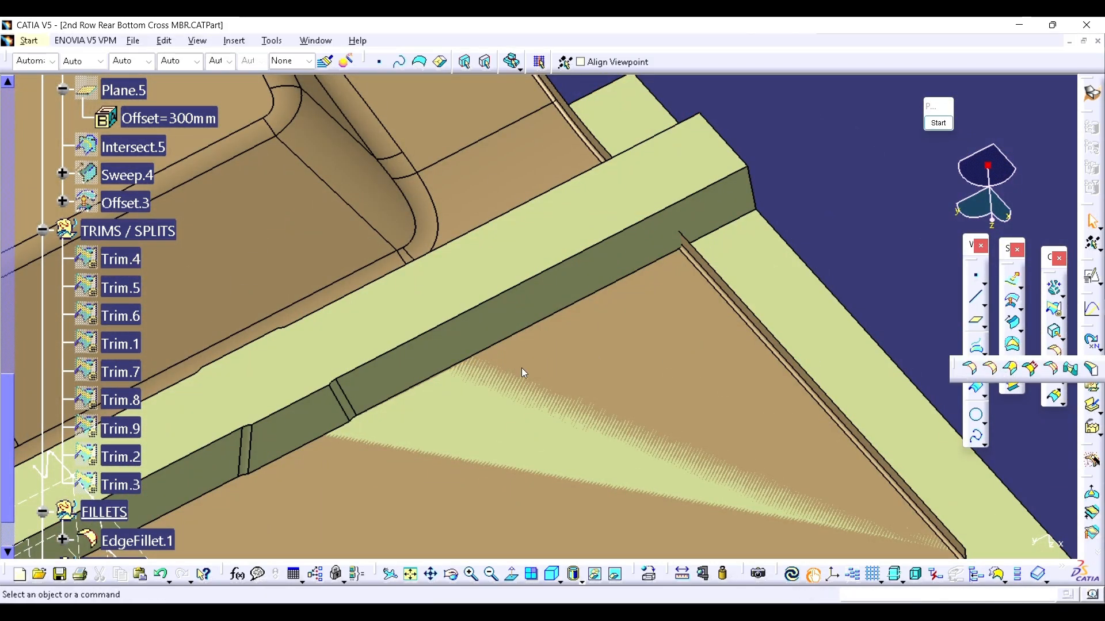
middle_drag(540, 332, 431, 317)
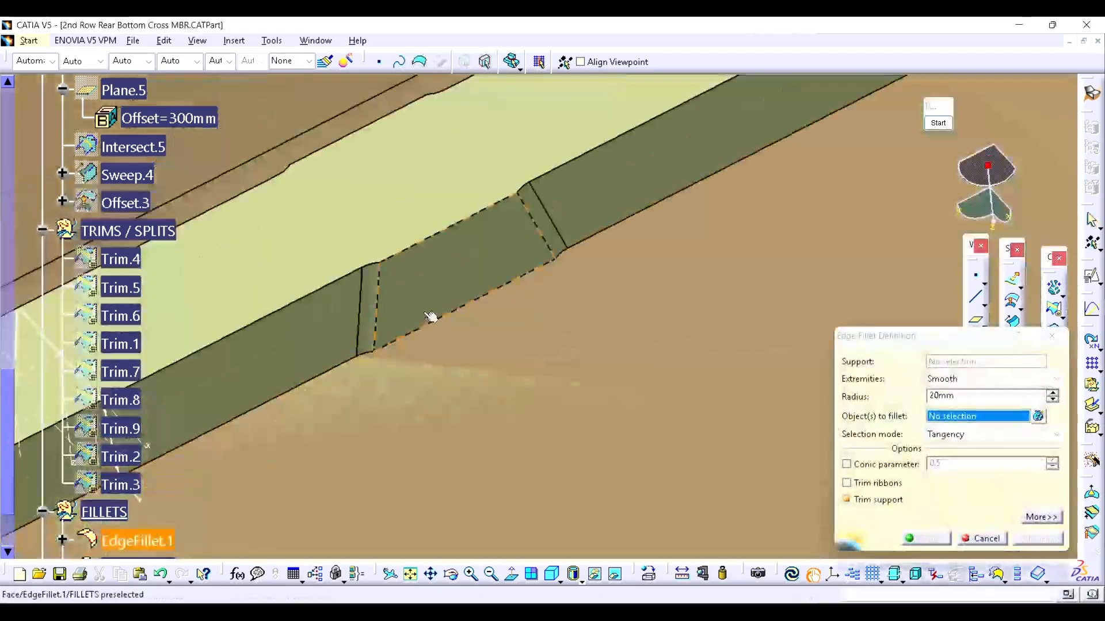
click(380, 308)
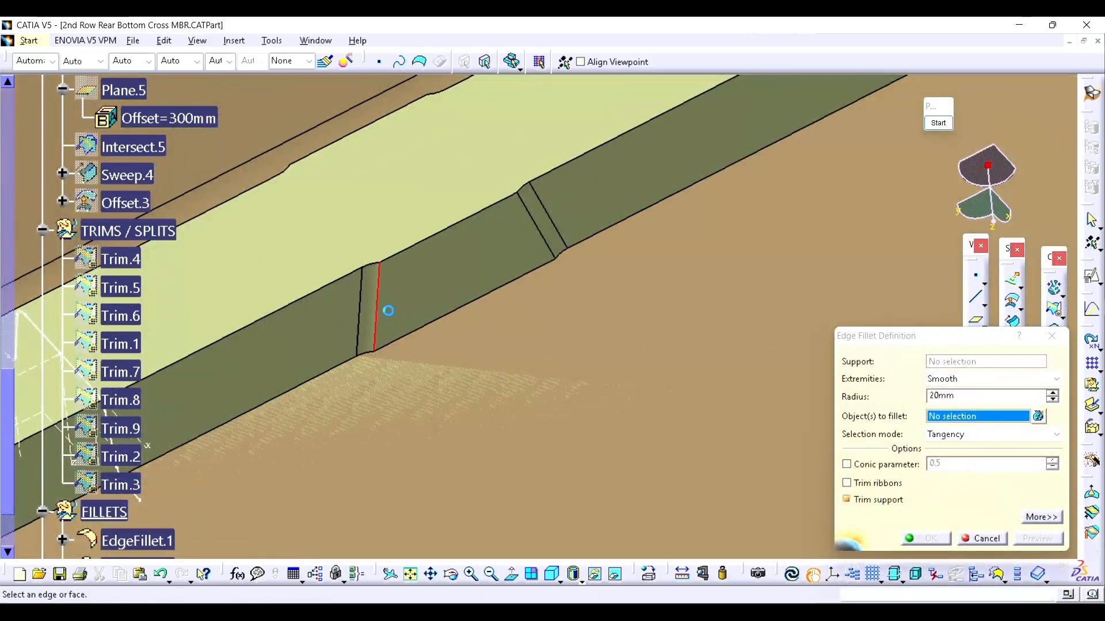
click(540, 235)
middle_drag(486, 245, 426, 290)
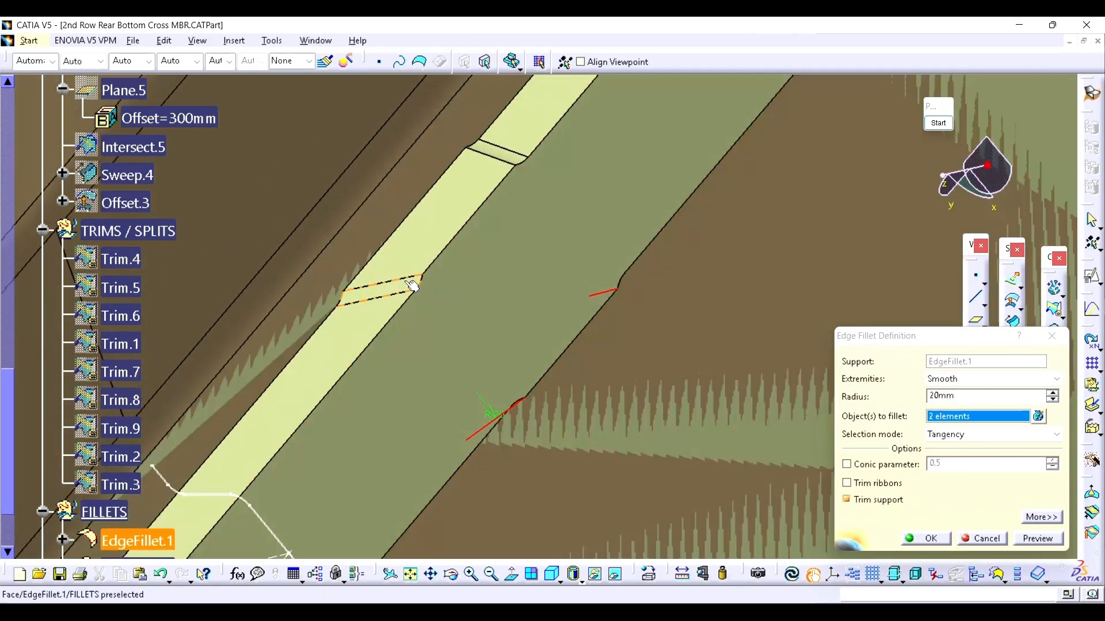
click(412, 284)
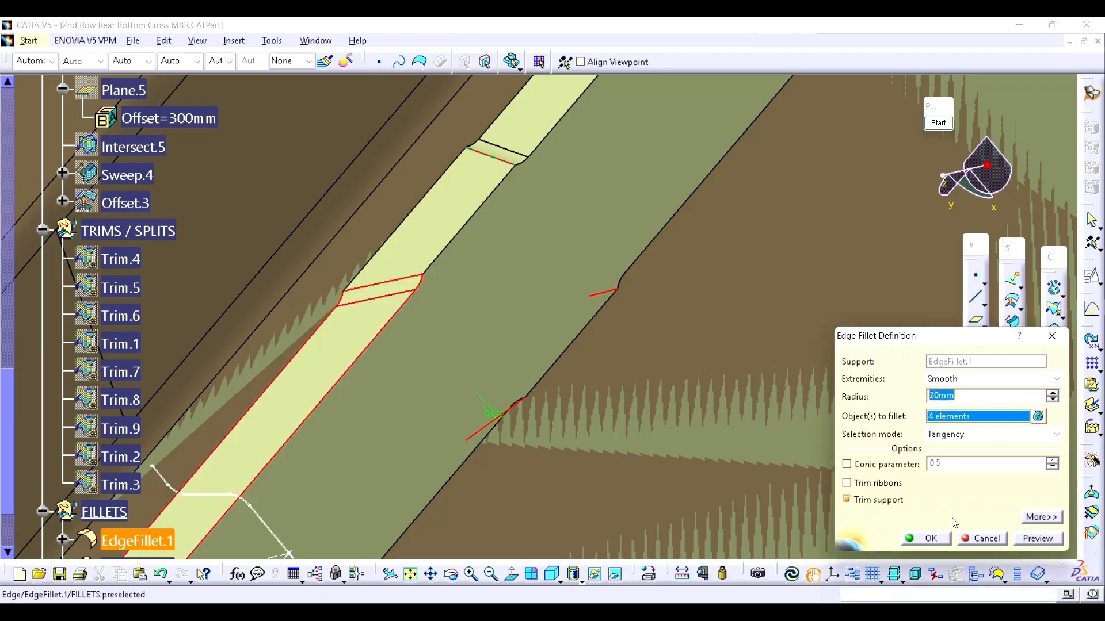
click(927, 538)
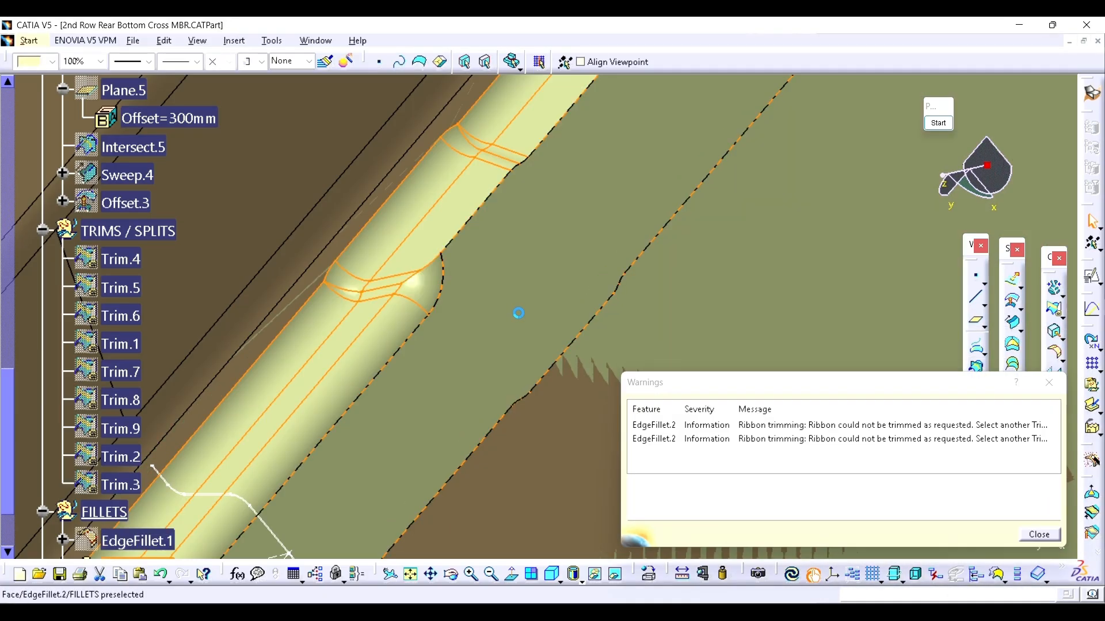
click(1049, 383)
middle_drag(505, 303, 642, 345)
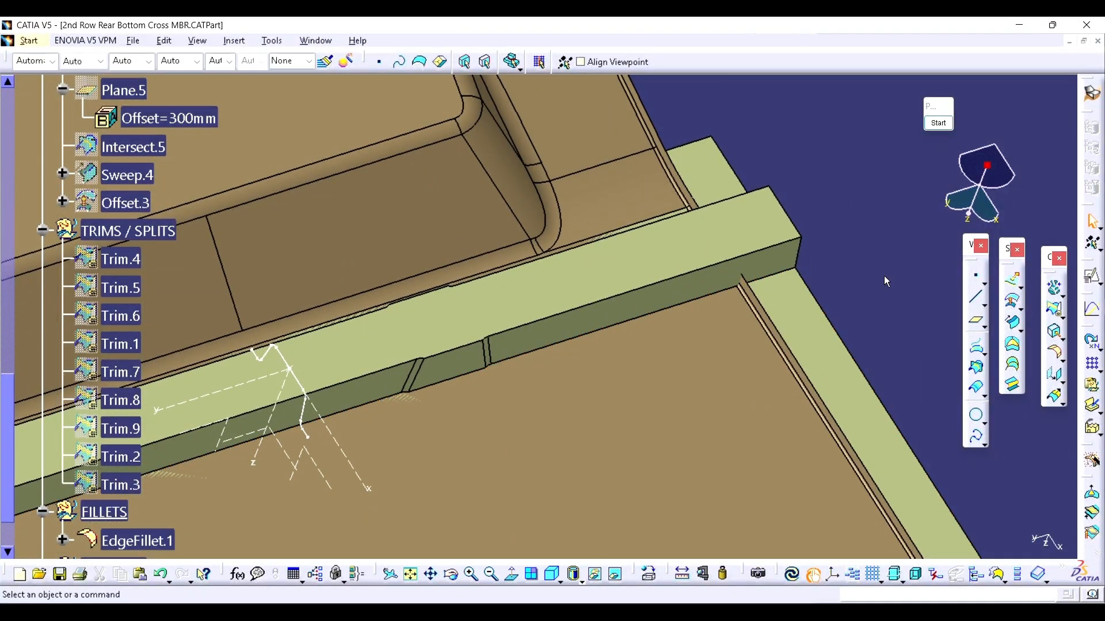
- Start a 20 mm edge fillet on EdgeFillet.1 and select the four inner notch edges, two on each wall
click(1053, 352)
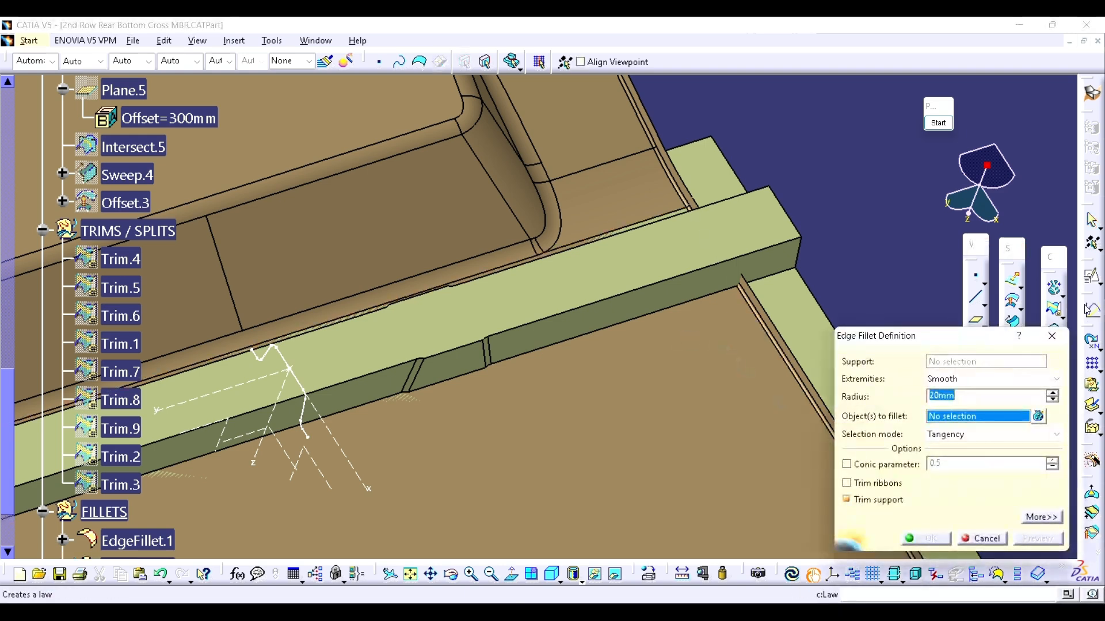
middle_drag(594, 382, 539, 310)
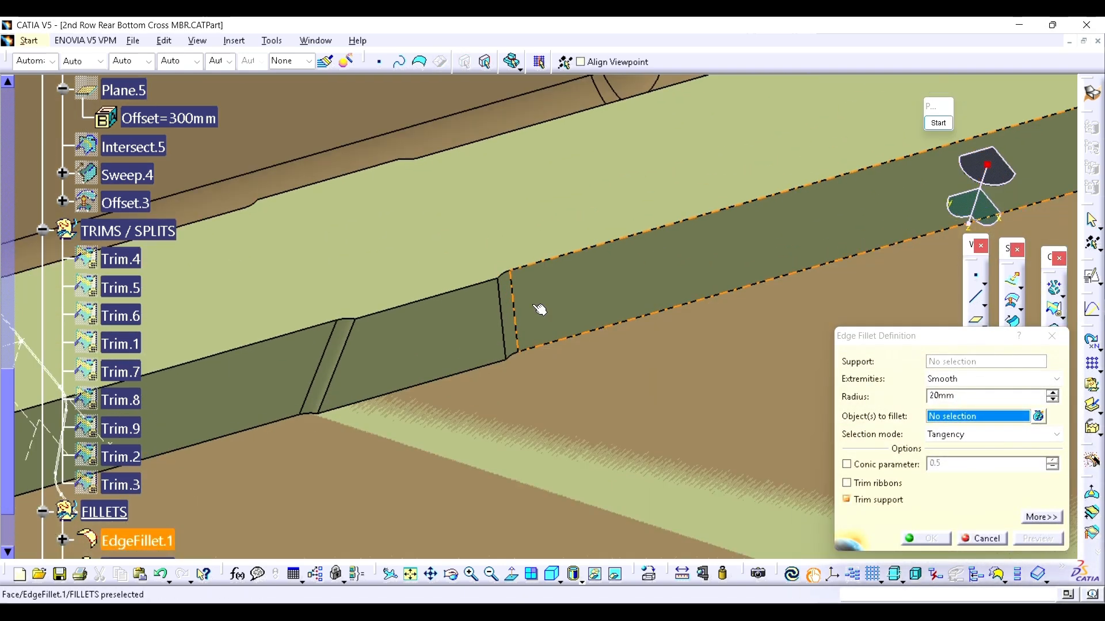
click(351, 356)
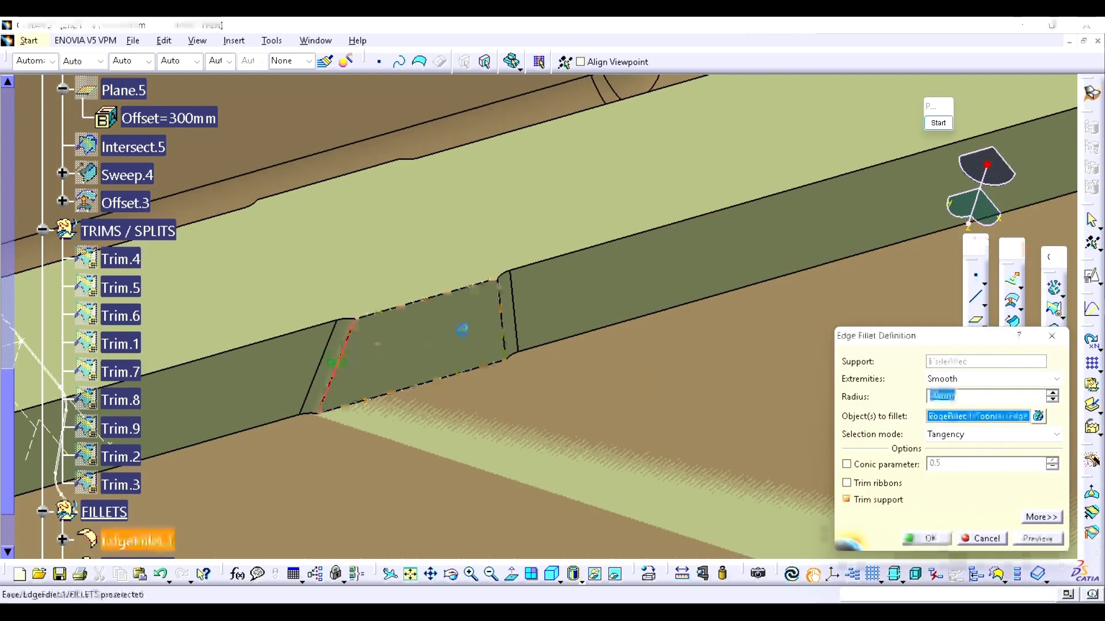
click(504, 309)
middle_drag(446, 247, 538, 351)
click(360, 367)
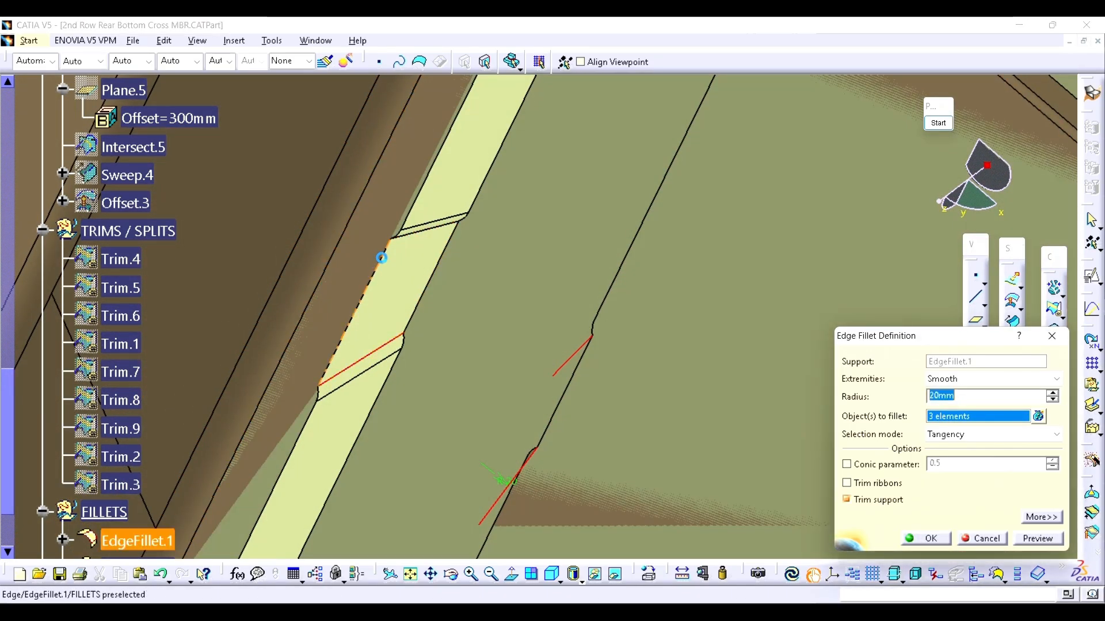
click(416, 237)
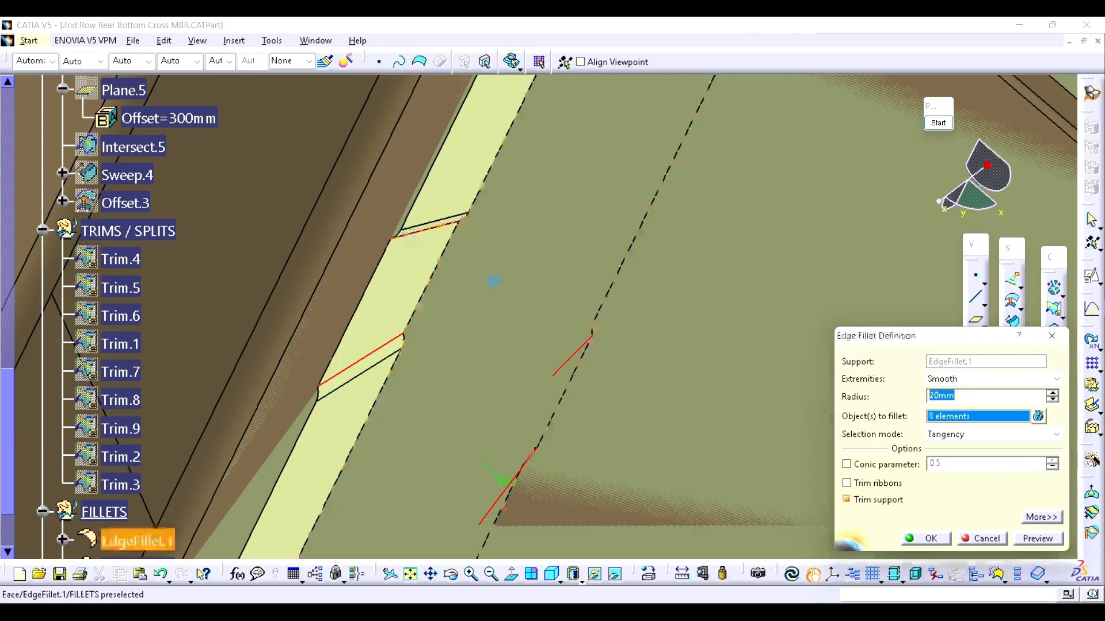
- Review the list of edges selected for filleting and create the 20 mm inner notch fillet
click(1039, 416)
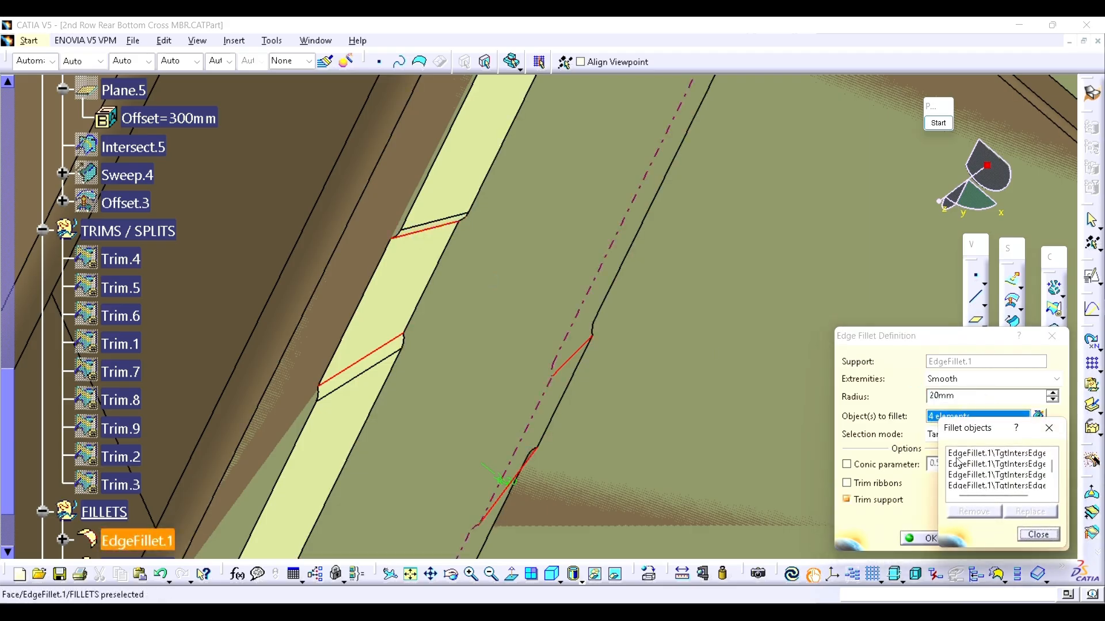
drag(873, 339, 726, 255)
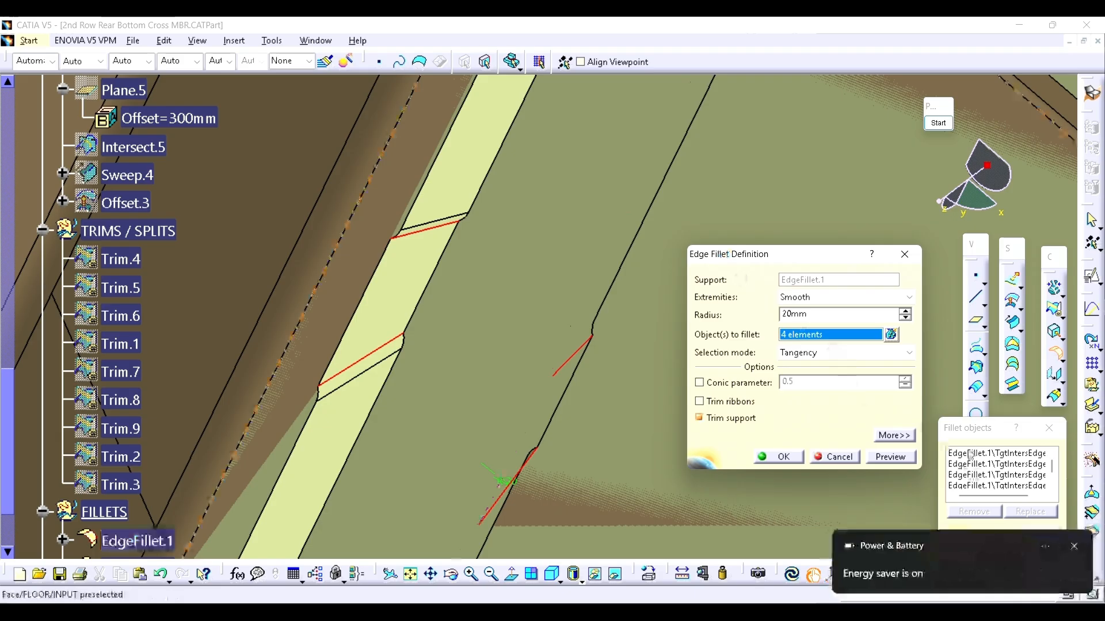
drag(958, 432, 893, 331)
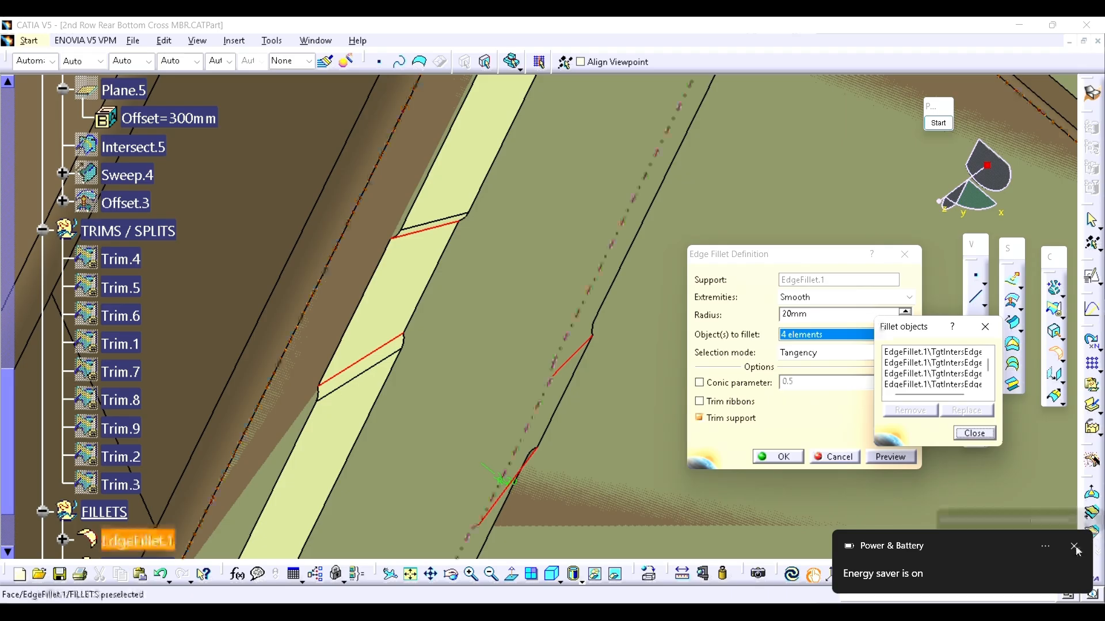
drag(945, 402, 955, 400)
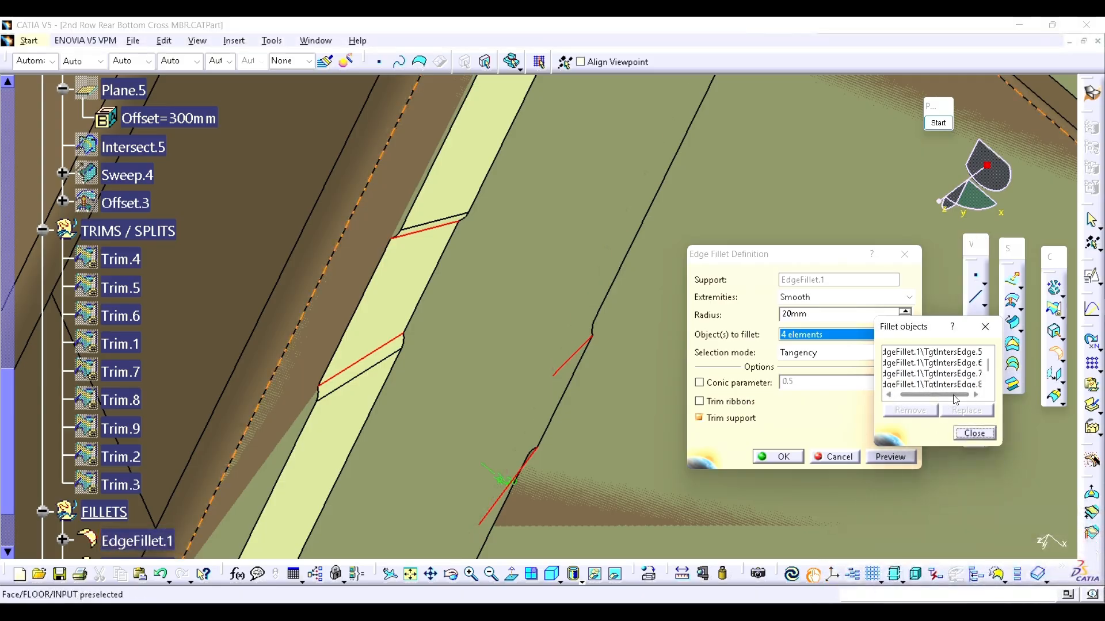
click(979, 438)
click(794, 460)
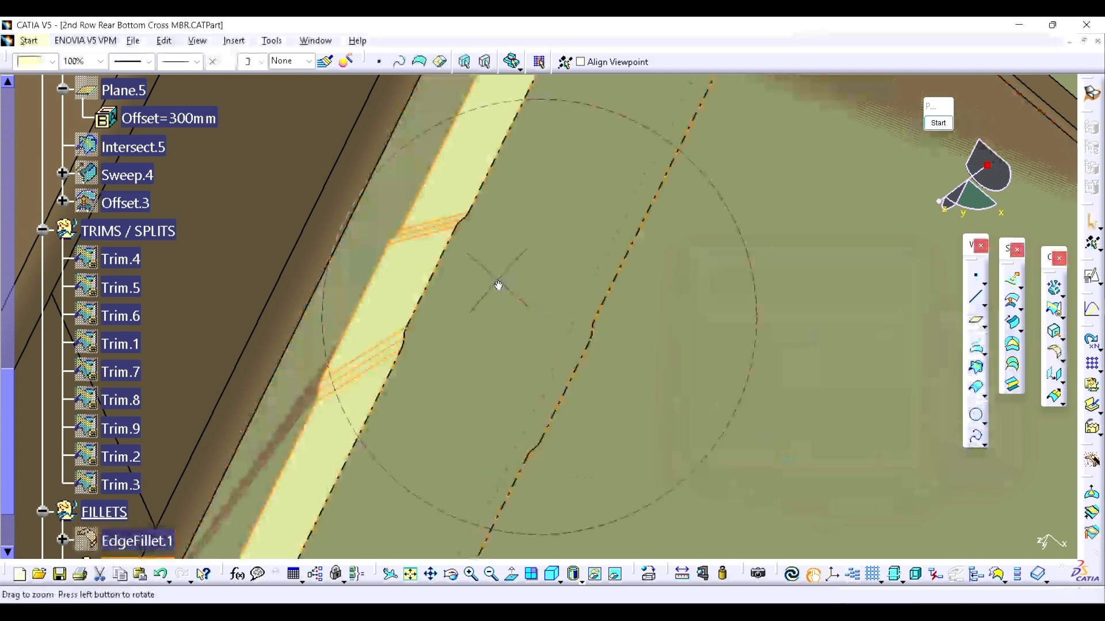
middle_drag(498, 286, 643, 318)
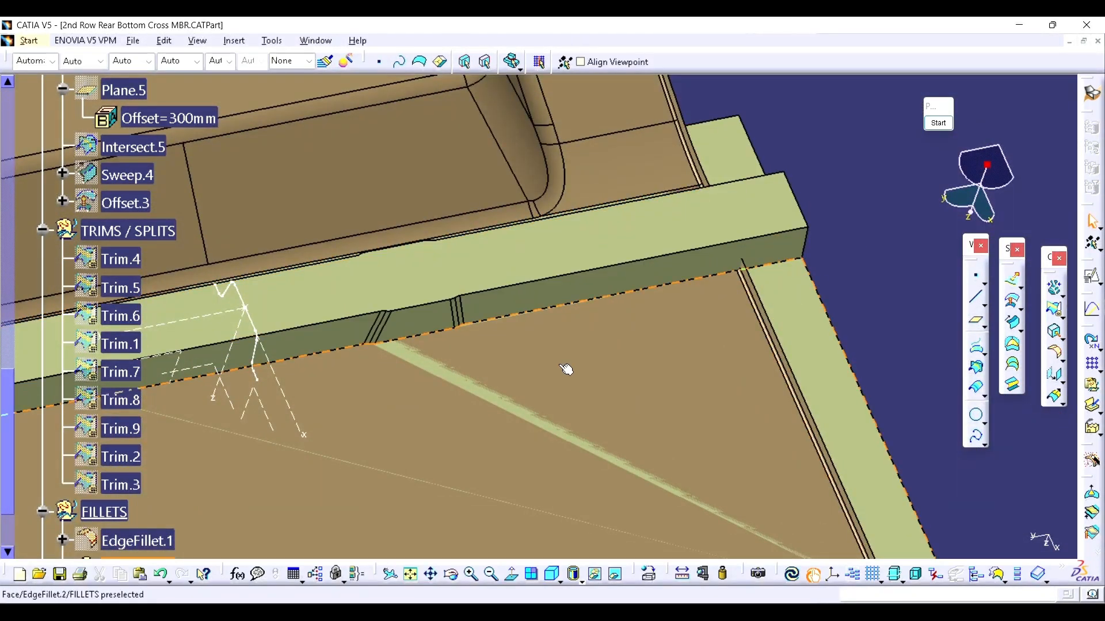
middle_drag(565, 370, 610, 349)
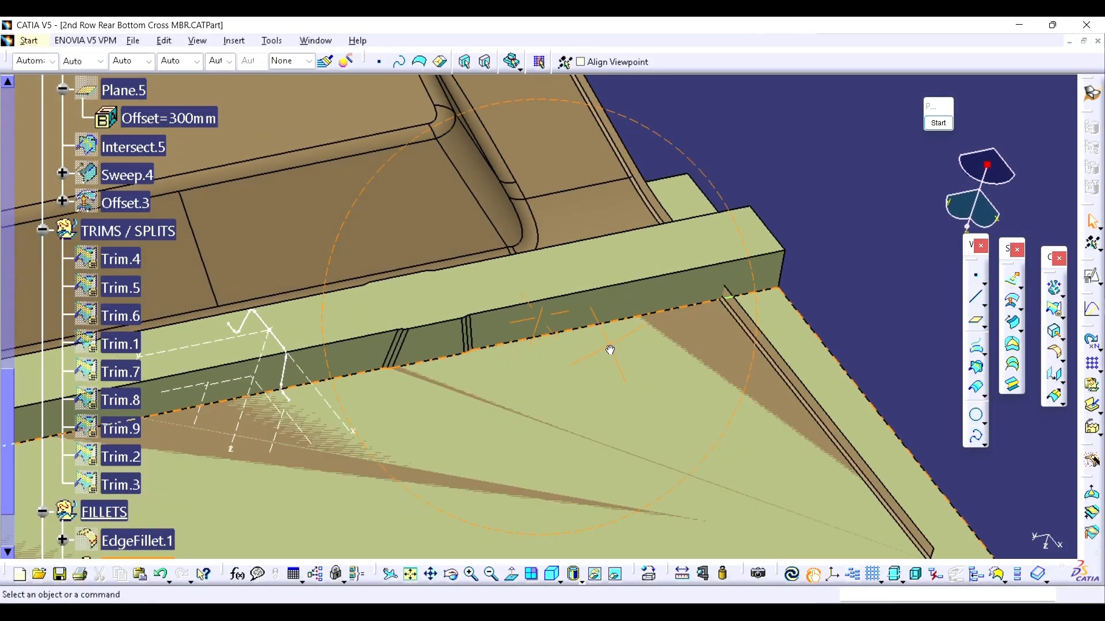
click(1058, 356)
click(977, 371)
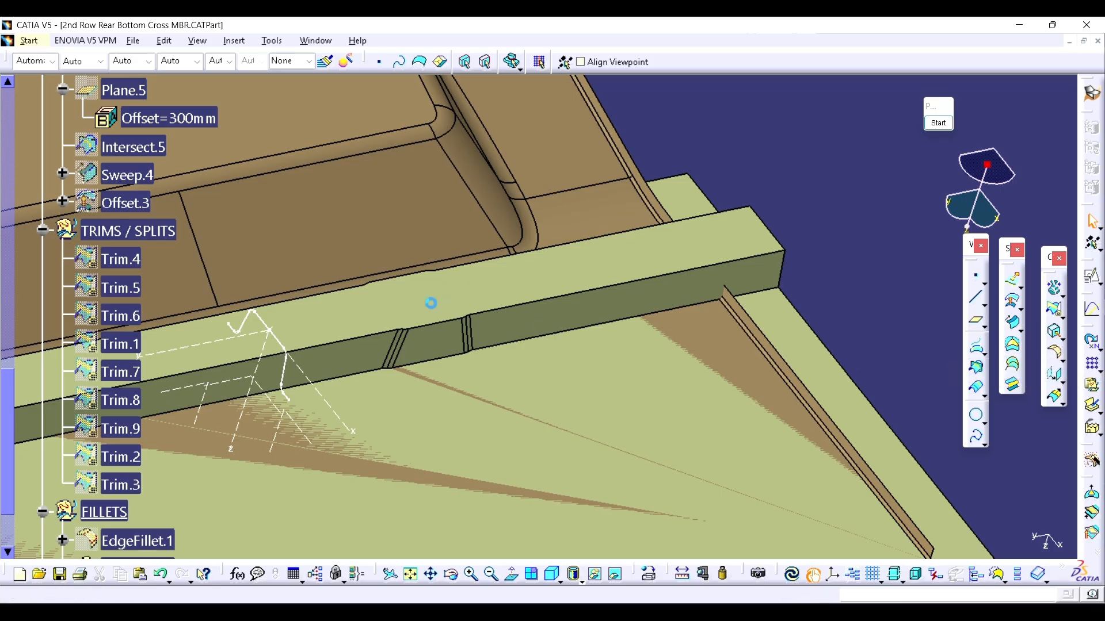
middle_drag(330, 365, 404, 331)
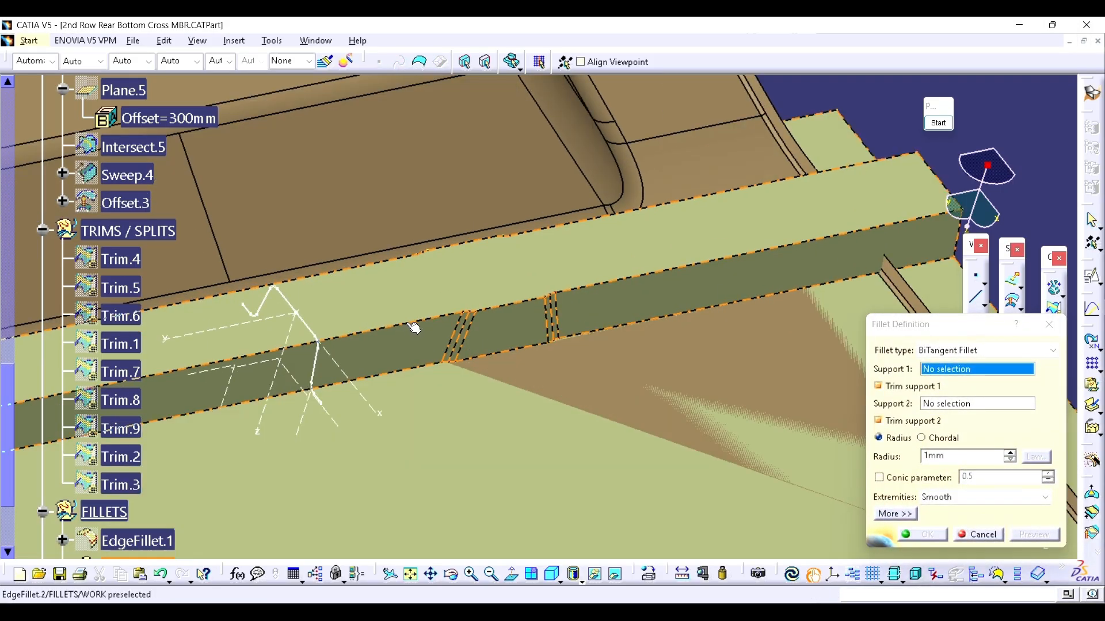
click(1061, 326)
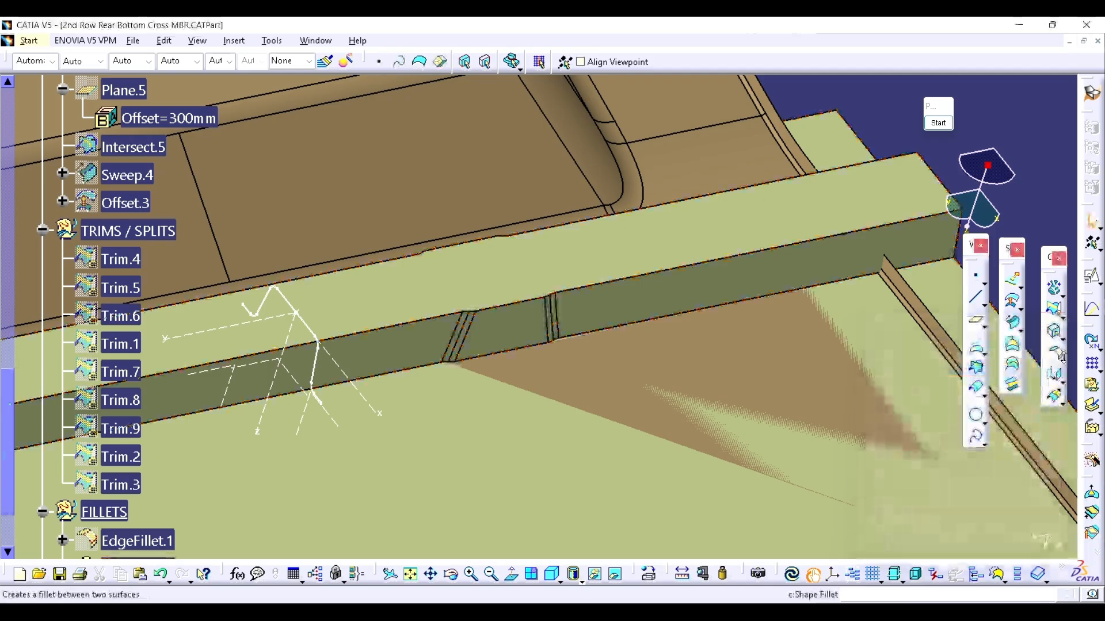
- Add an edge fillet along the two long edges where the member's top face meets its side walls
click(1055, 370)
click(993, 372)
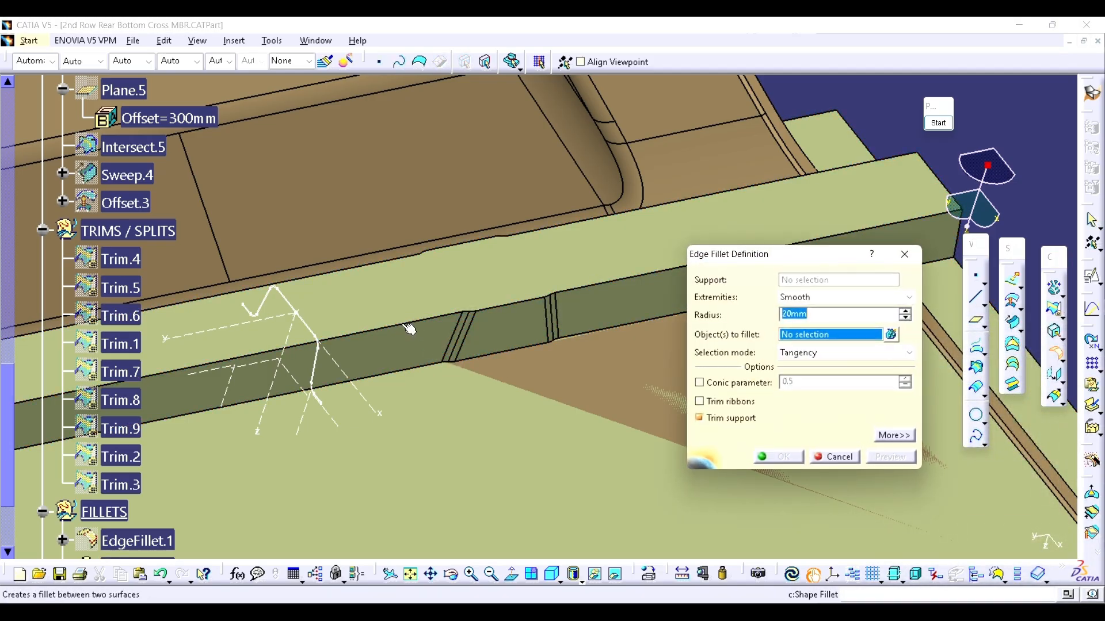
click(413, 325)
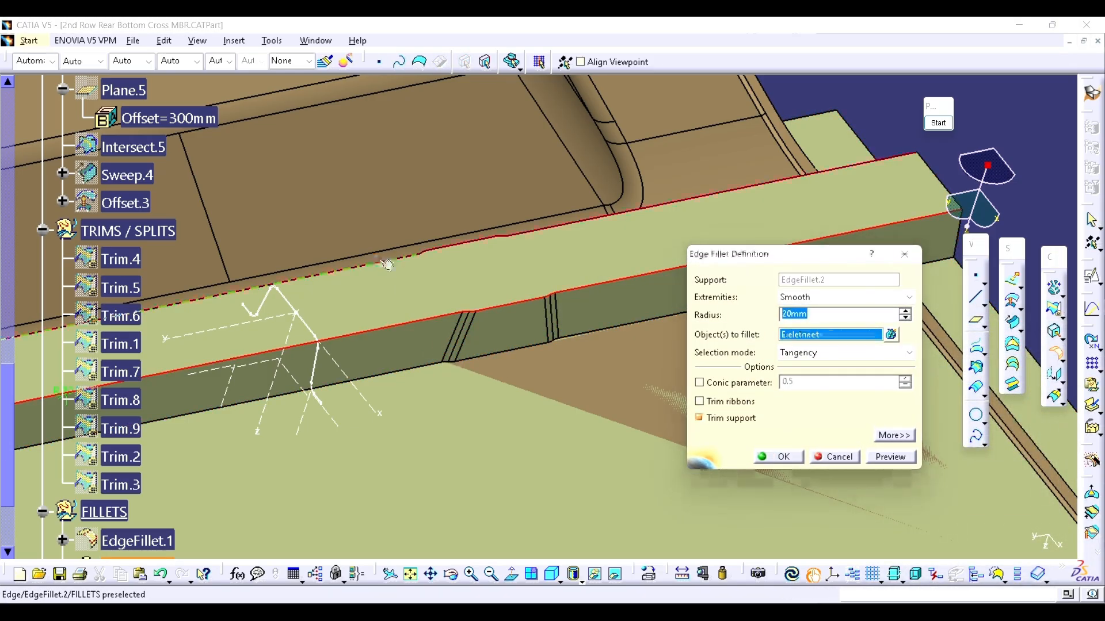
key(Return)
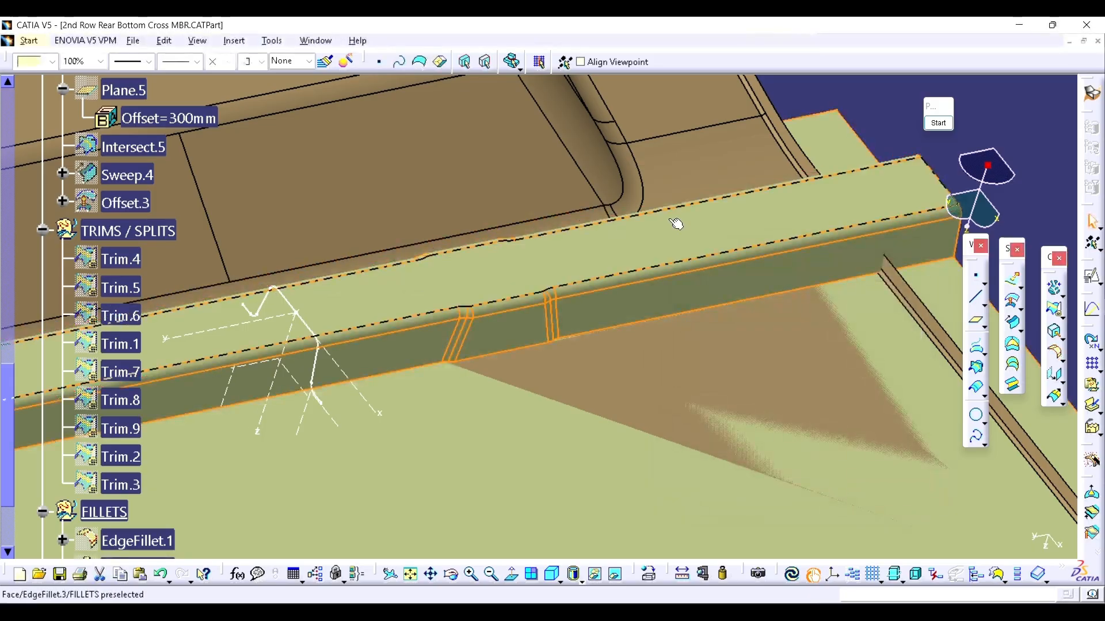
click(861, 118)
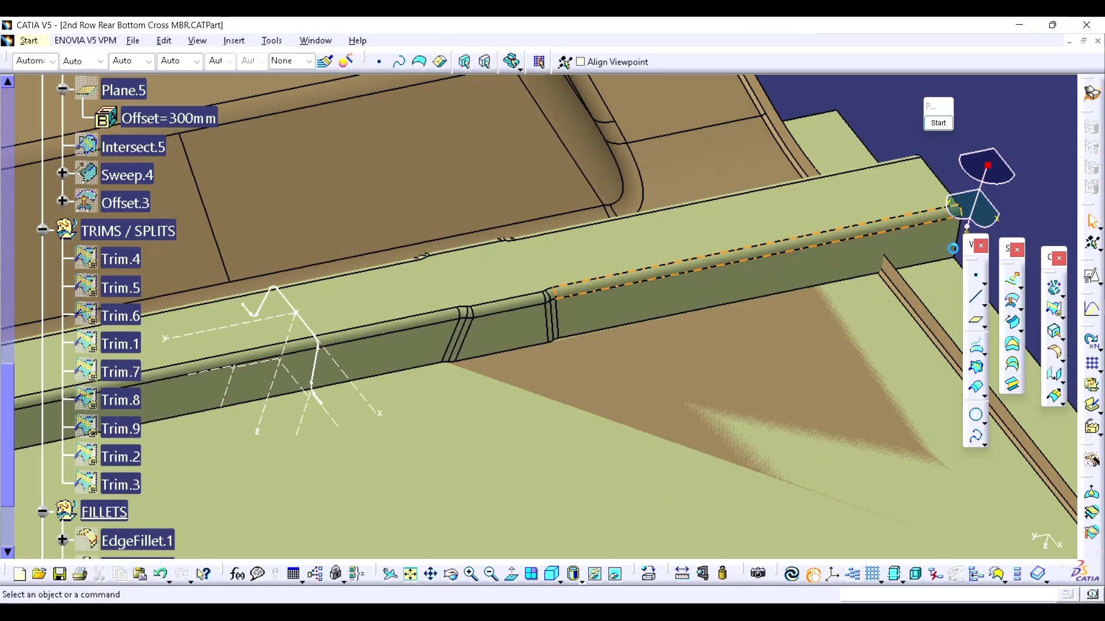
- Fillet the long lower edges of both side walls where they meet the flanges with a 10 mm radius
click(1055, 352)
click(397, 378)
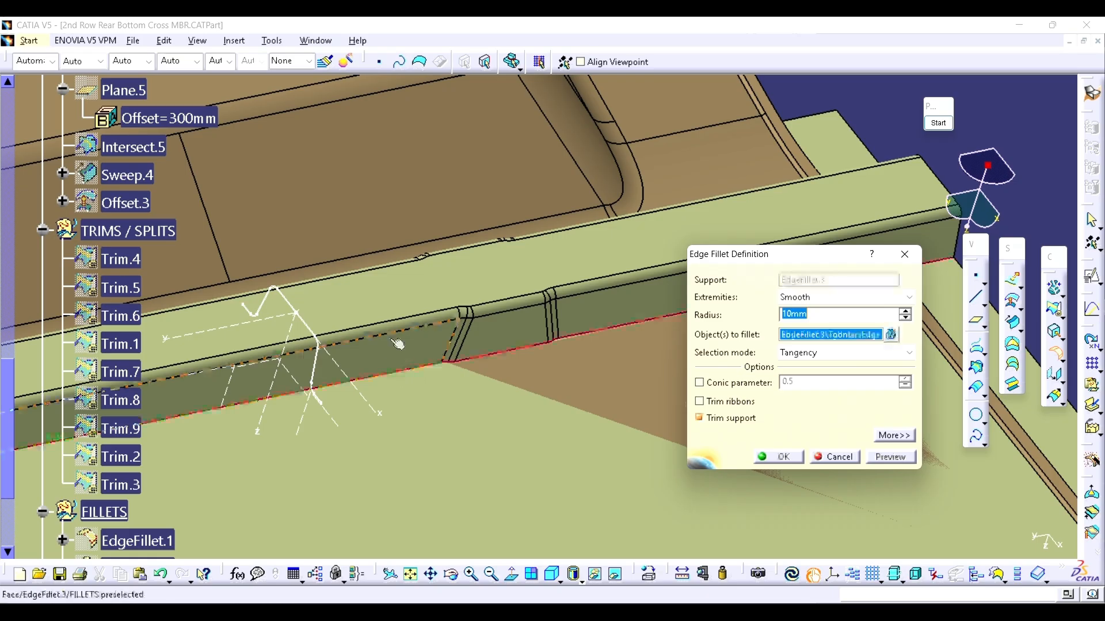
middle_drag(397, 378, 441, 384)
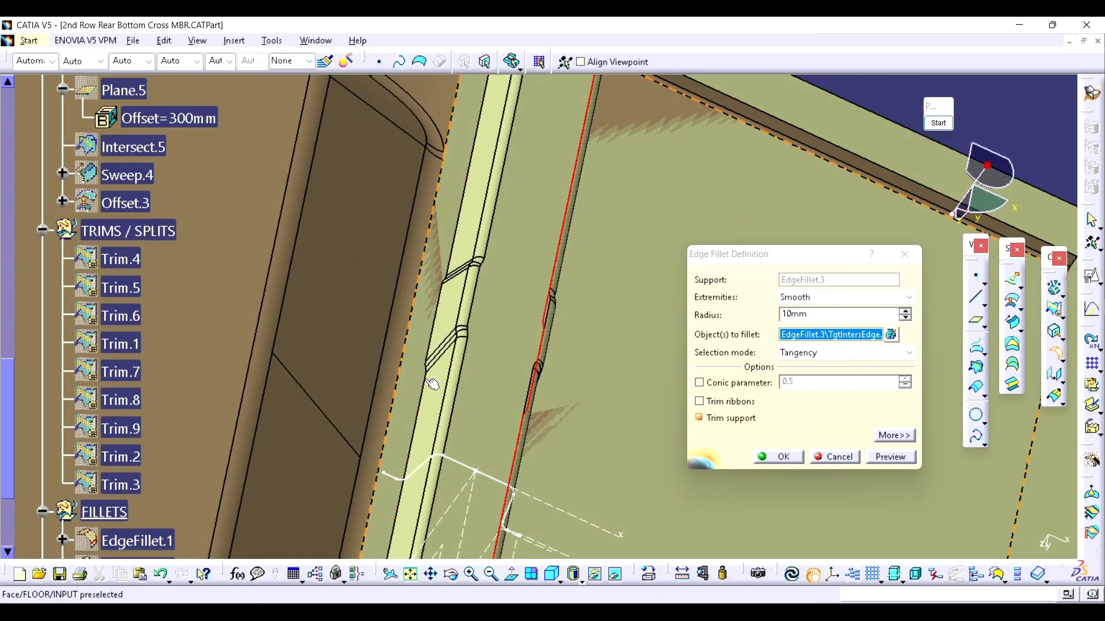
middle_drag(426, 380, 454, 303)
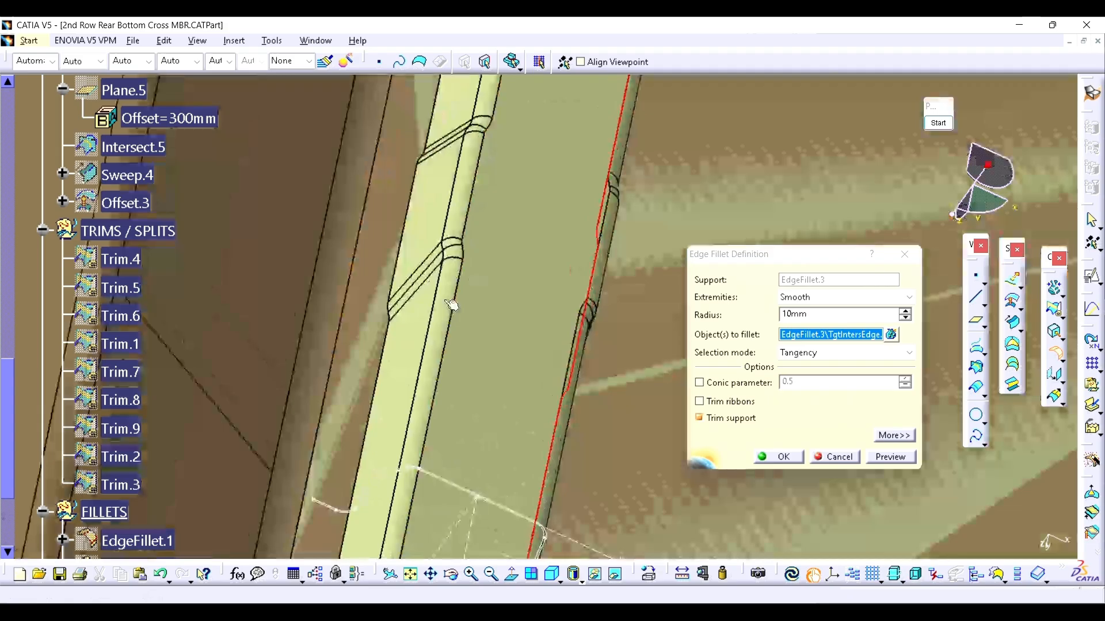
click(395, 275)
key(Return)
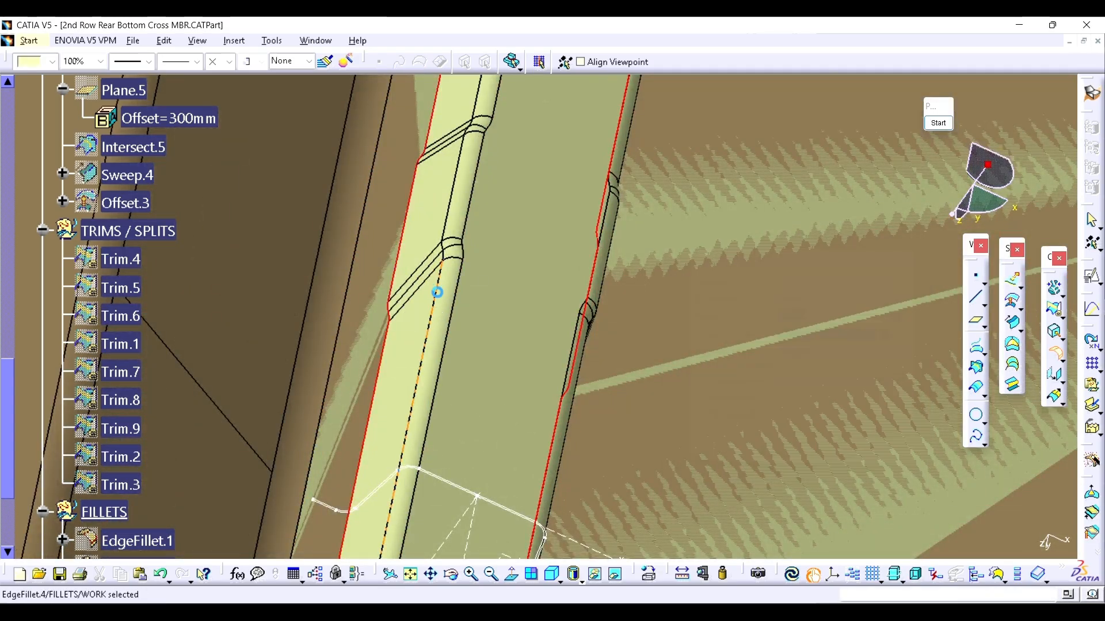
middle_drag(453, 307, 777, 315)
click(817, 323)
middle_drag(577, 313, 613, 253)
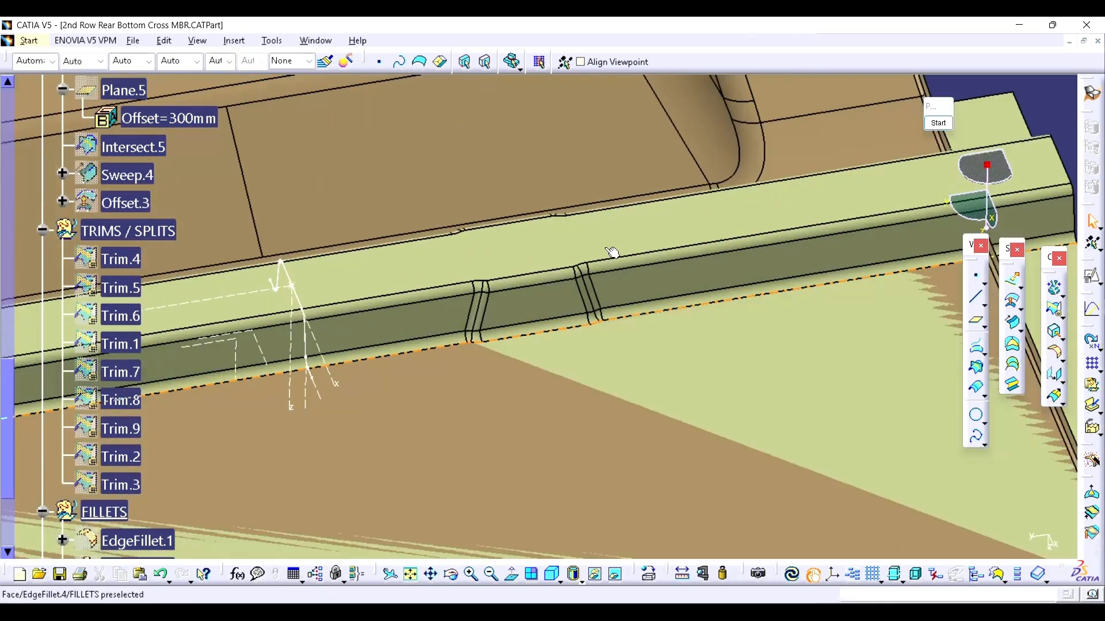
- Expand Plane.4's parameters in the tree and set the offset of Plane.5 to 400 mm, updating the notch
scroll(541, 299, up, 4)
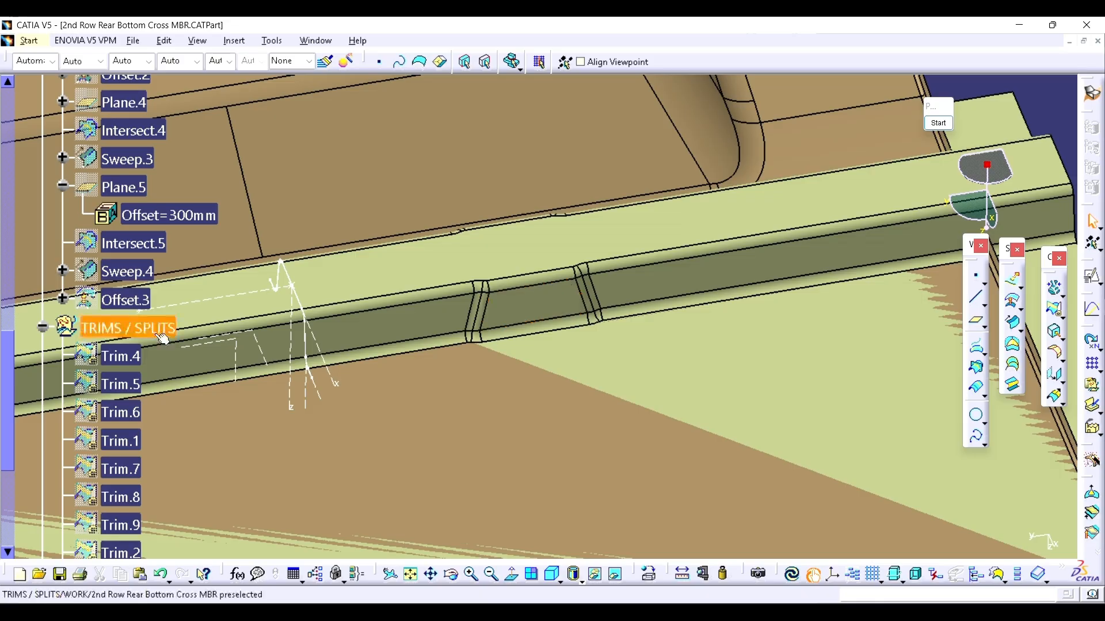
scroll(144, 276, up, 5)
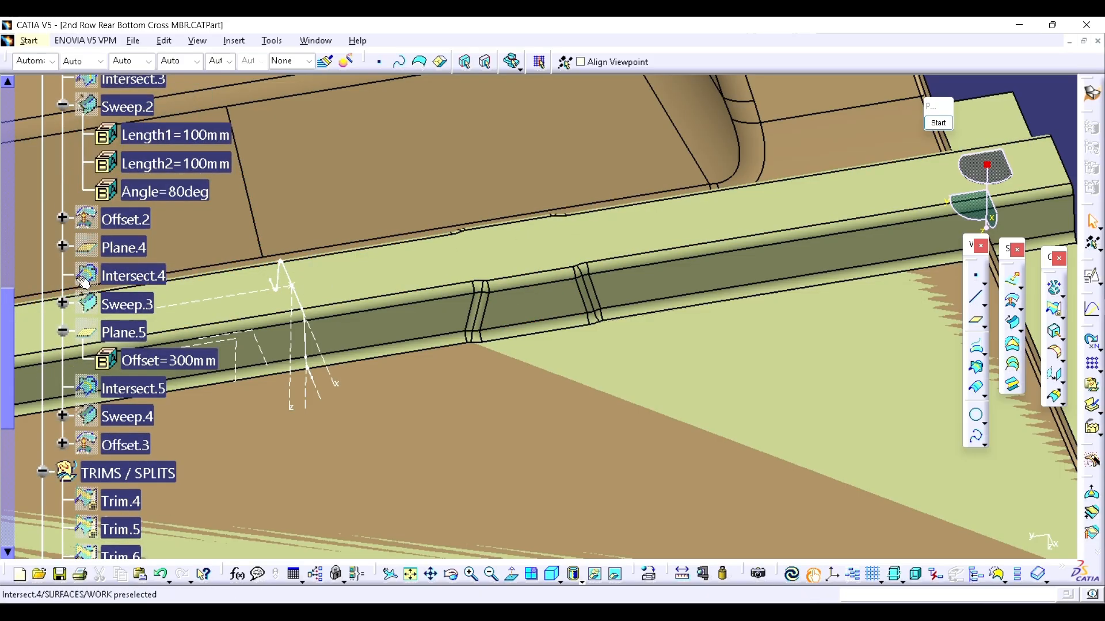
click(63, 247)
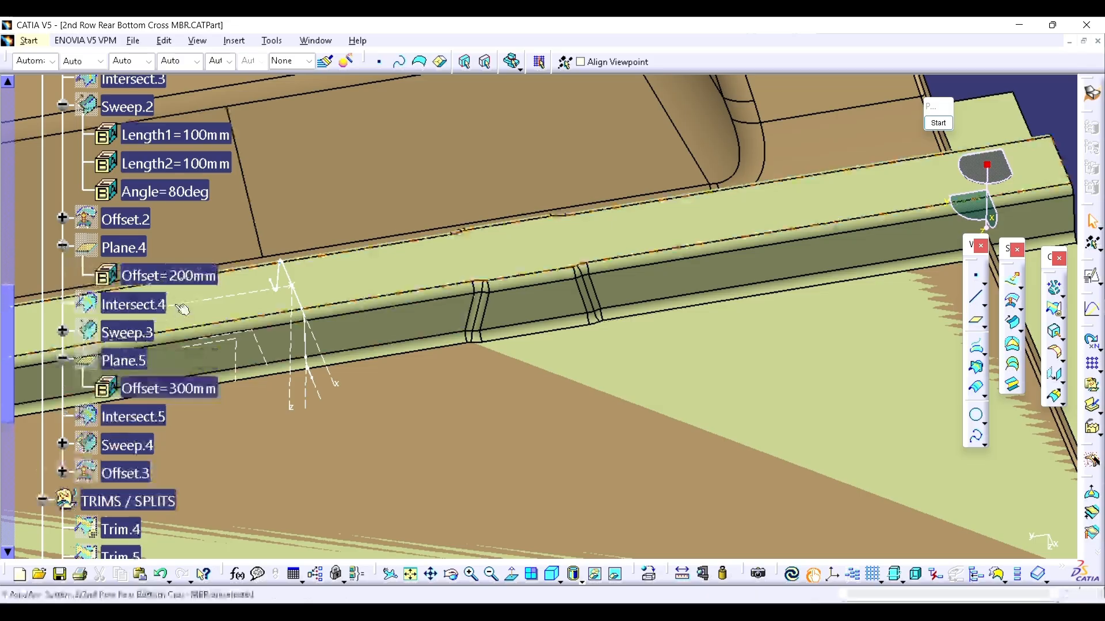
ctrl+middle_drag(191, 392, 115, 442)
double_click(201, 391)
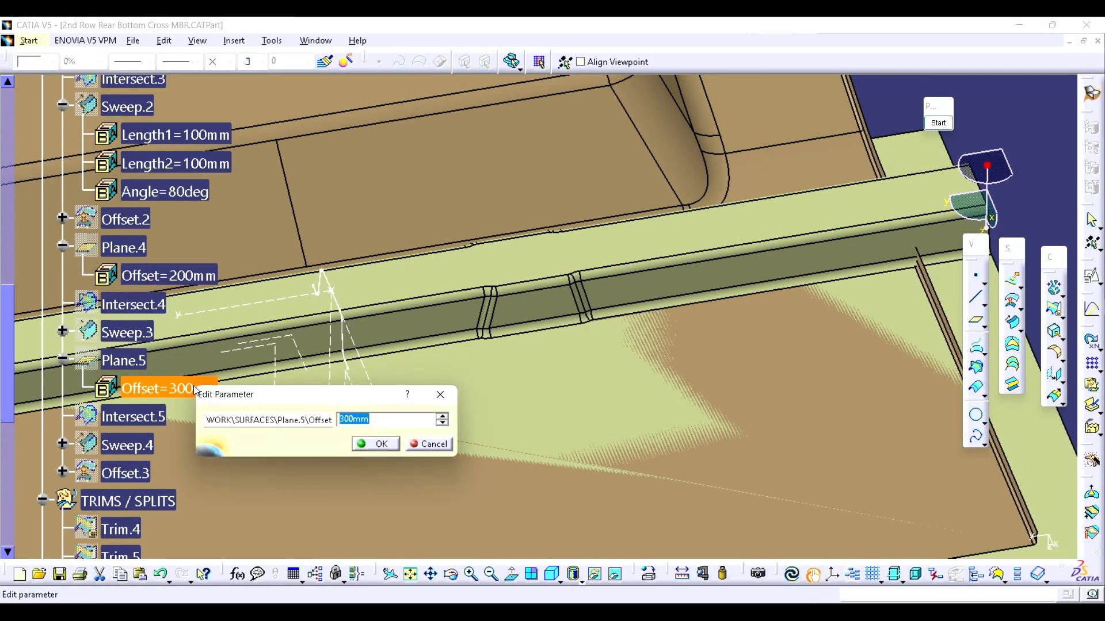
text(400)
key(Return)
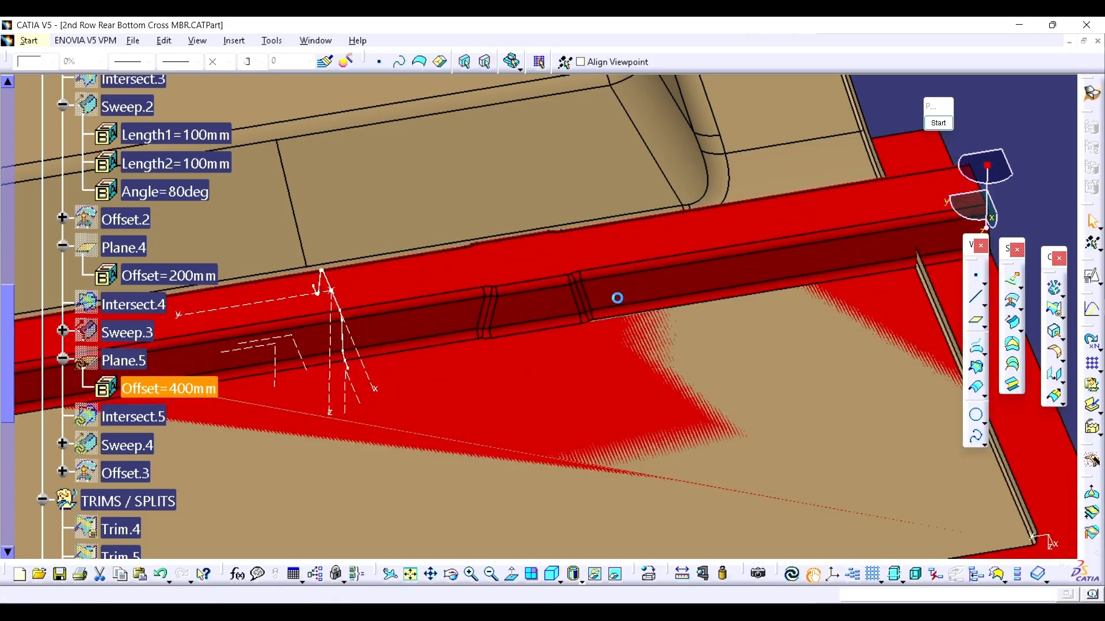
middle_drag(473, 326, 585, 385)
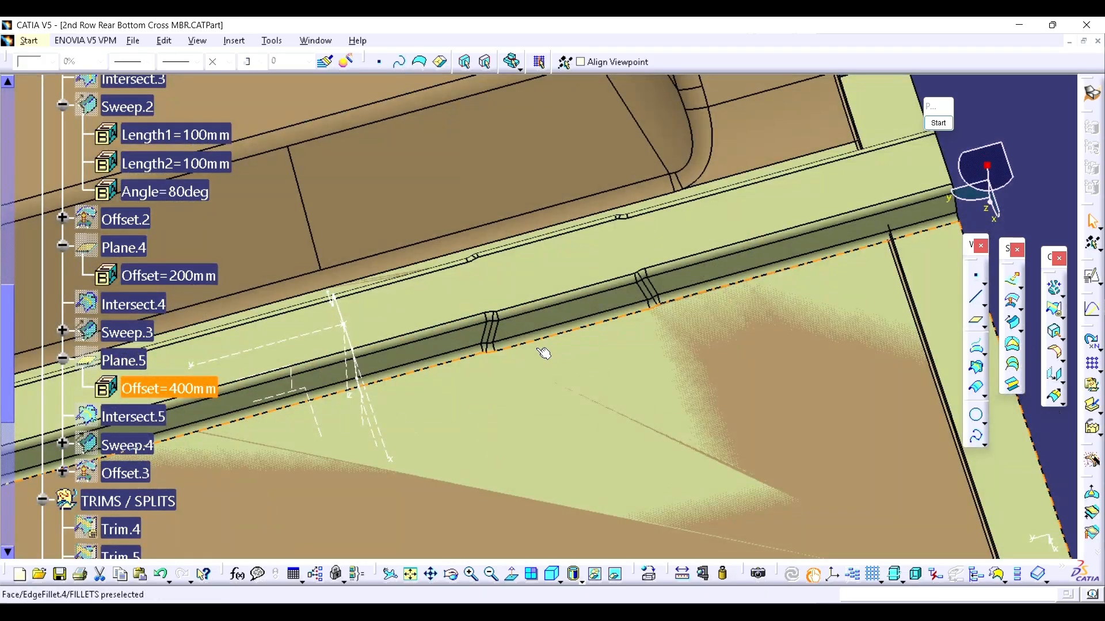
middle_drag(543, 352, 549, 323)
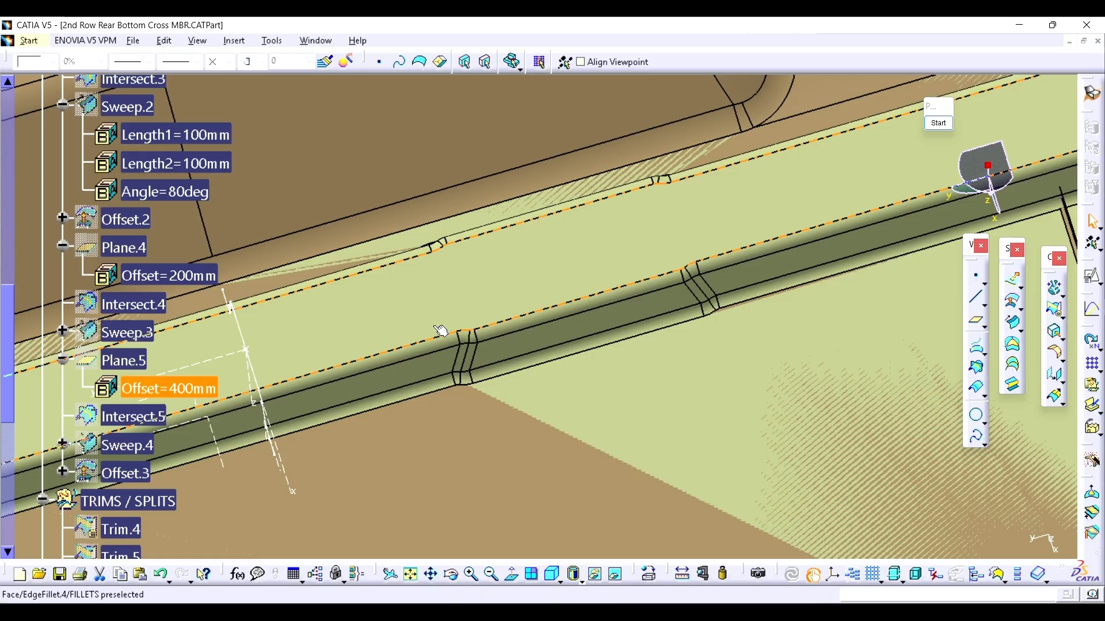
middle_drag(440, 331, 540, 278)
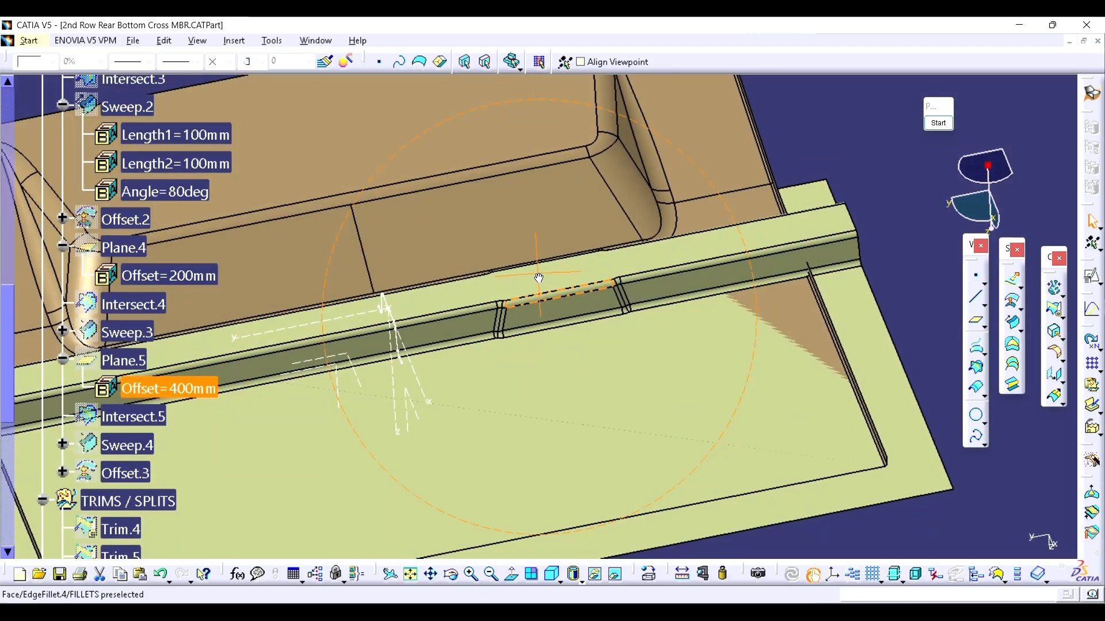
- Make the FEATURES geometrical set the current work object
scroll(457, 328, down, 7)
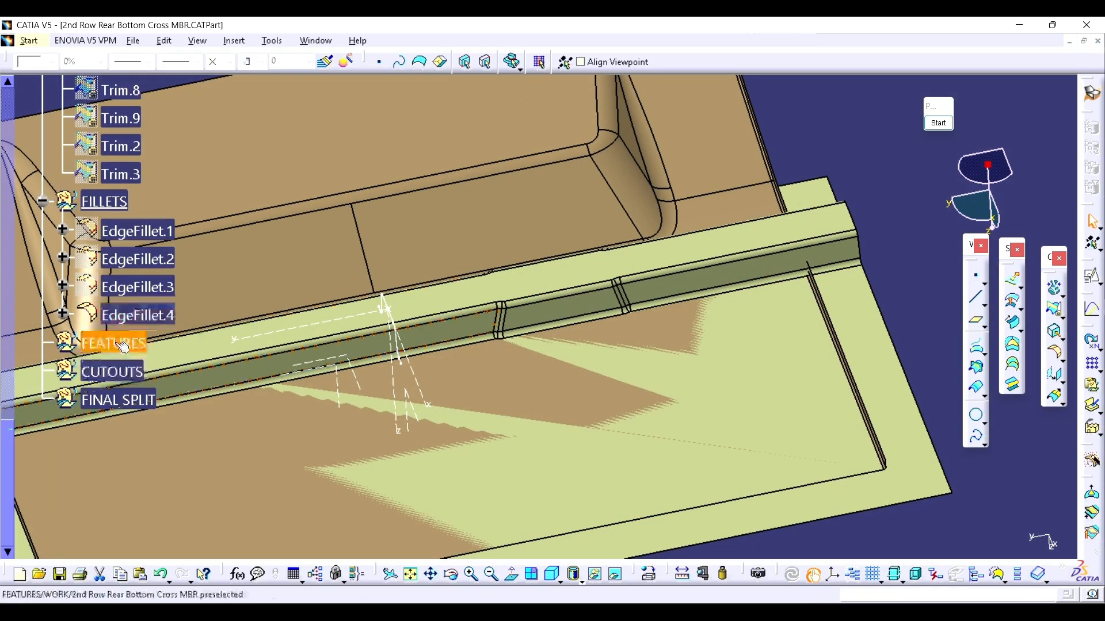
click(123, 345)
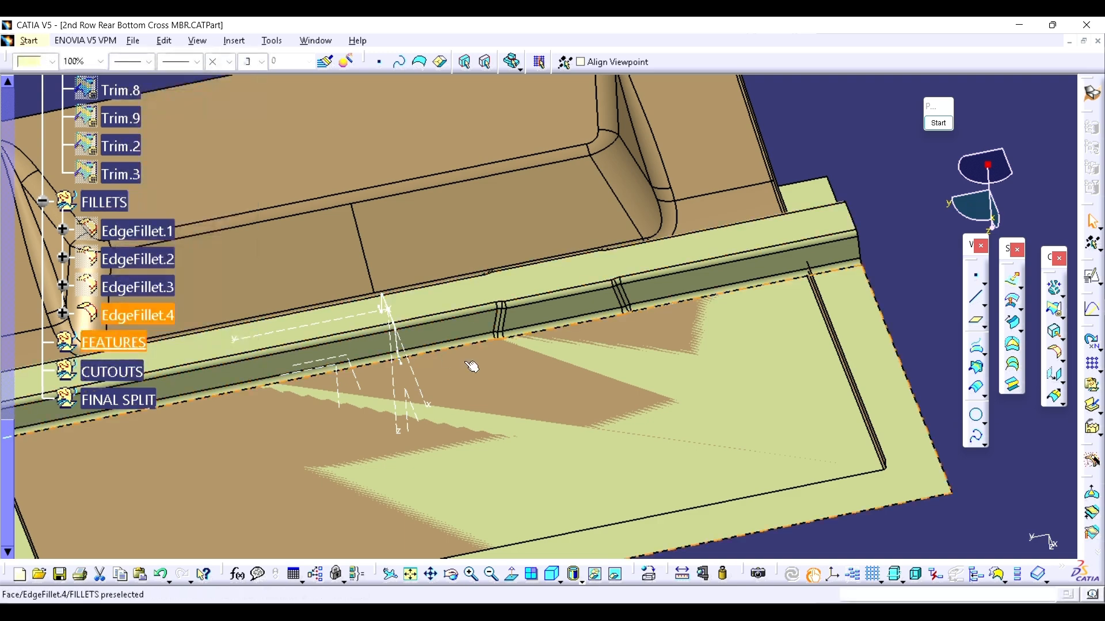
middle_drag(471, 366, 540, 421)
middle_drag(491, 400, 592, 291)
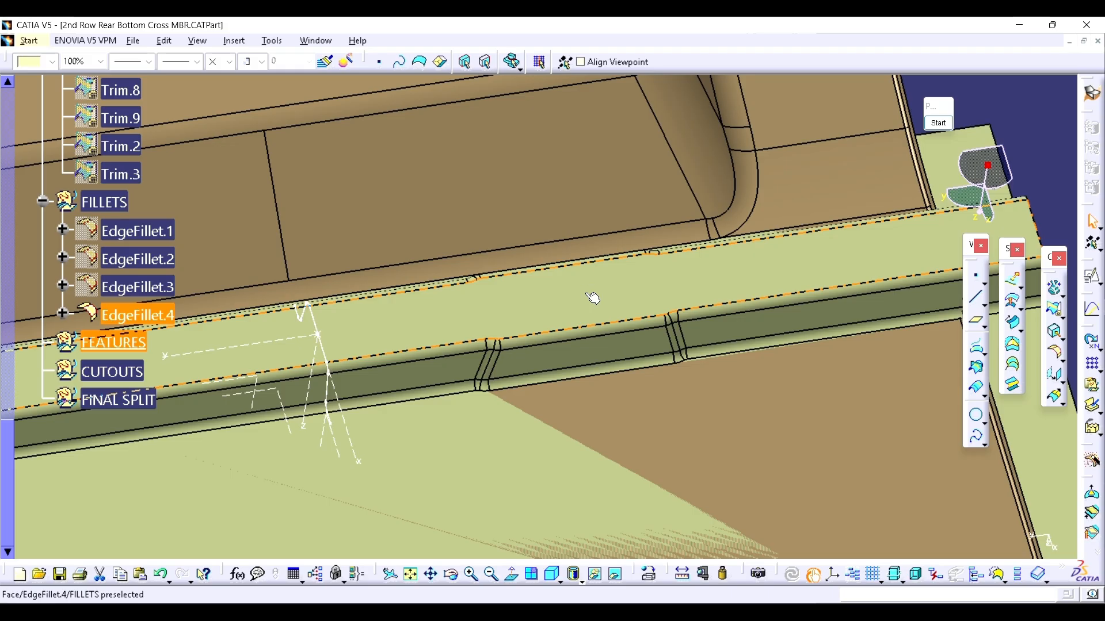
middle_drag(593, 298, 590, 324)
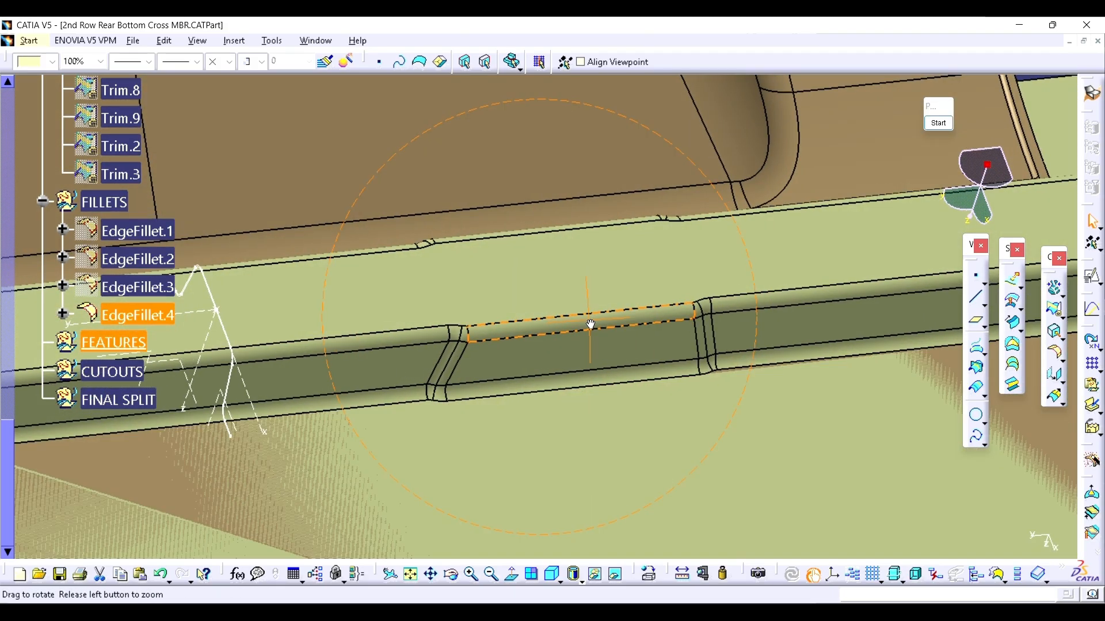
click(977, 276)
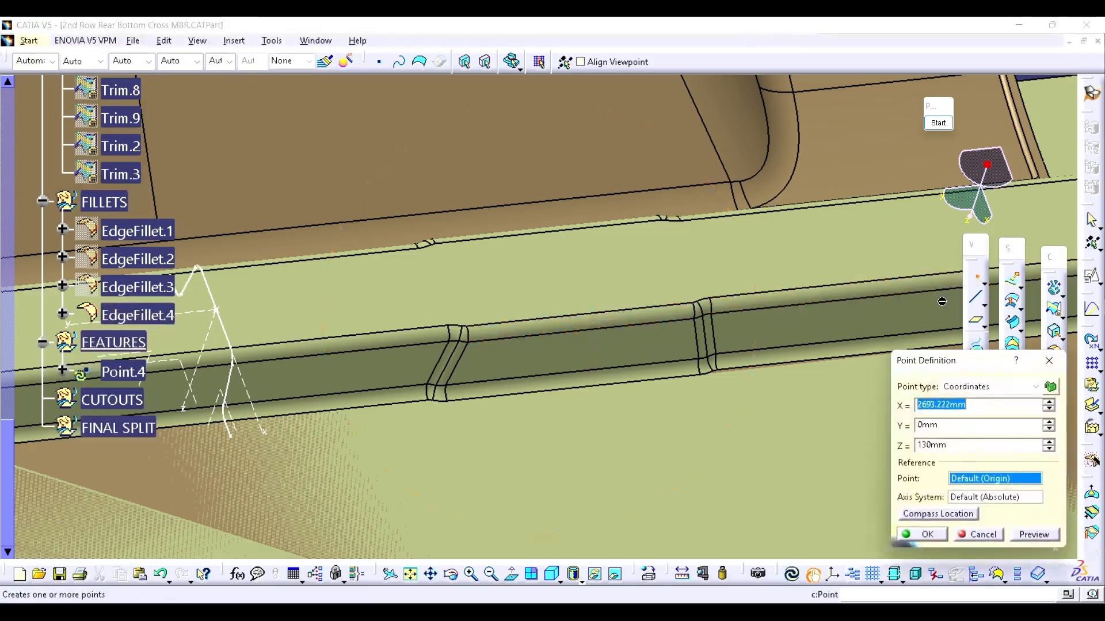
middle_drag(648, 311, 638, 336)
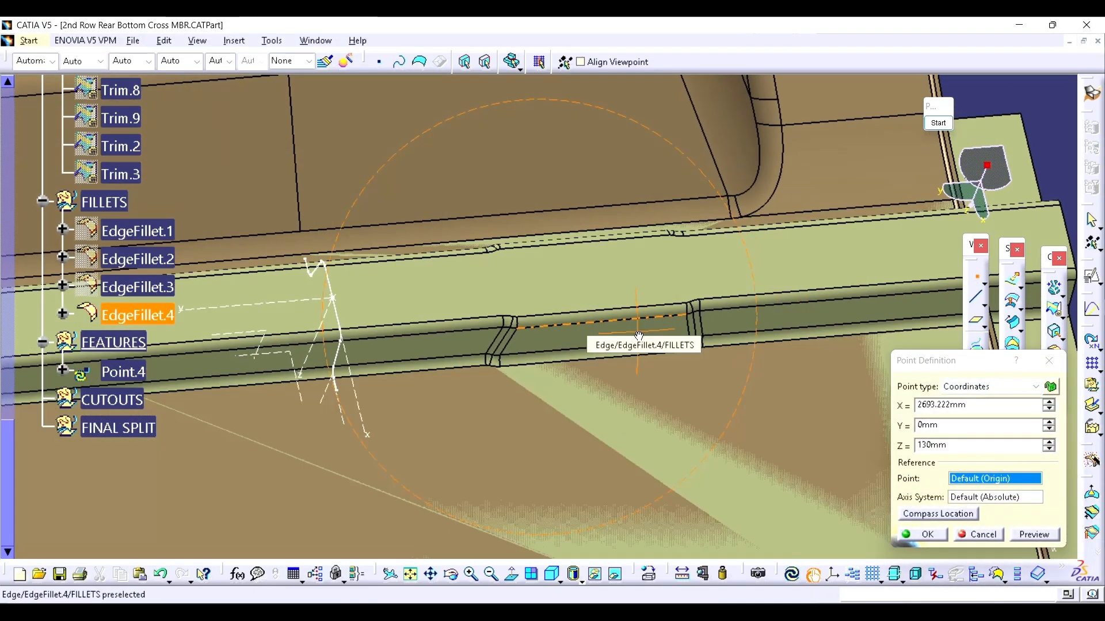
middle_drag(715, 271, 656, 283)
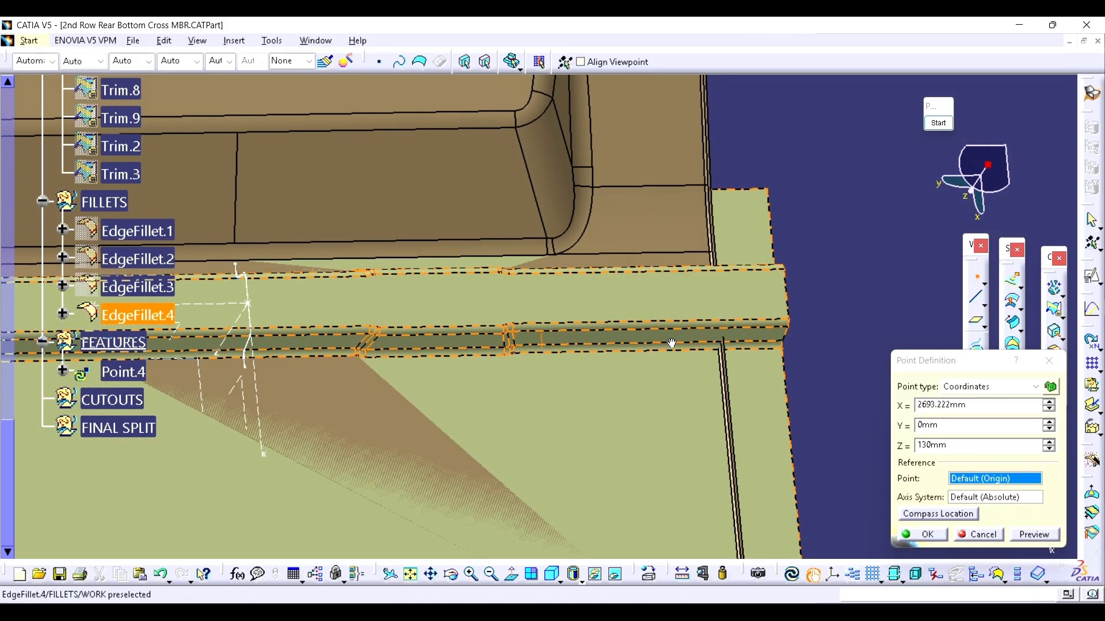
ctrl+middle_drag(671, 343, 508, 319)
middle_drag(439, 306, 580, 318)
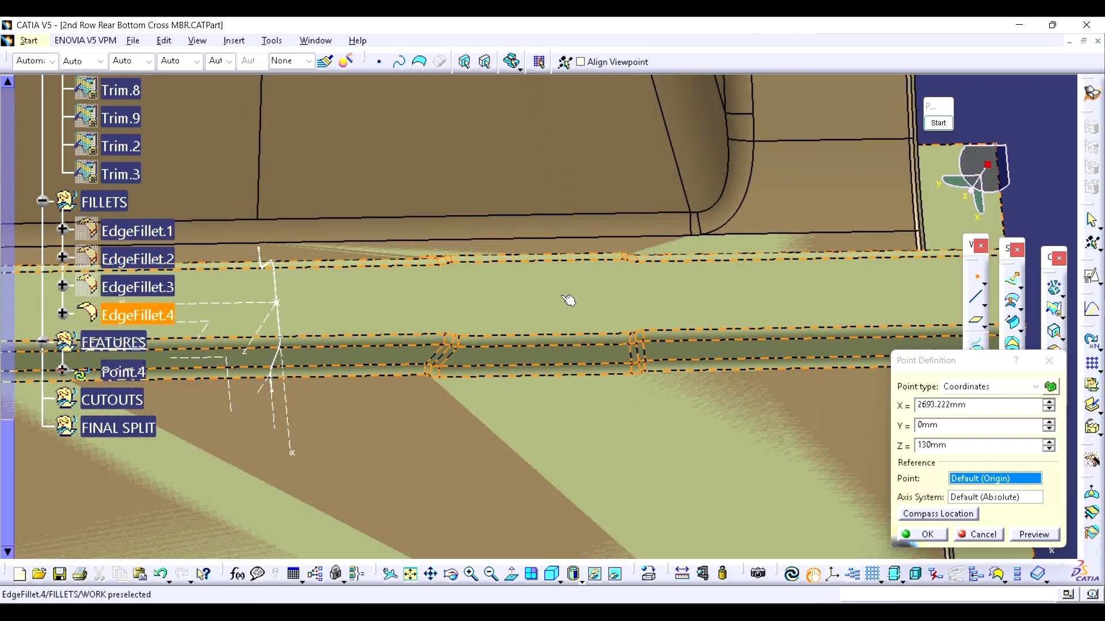
key(Escape)
- Create a reference plane offset 300 mm from the ZX plane of Axis System.2, in the reversed direction toward the notch
scroll(127, 256, up, 5)
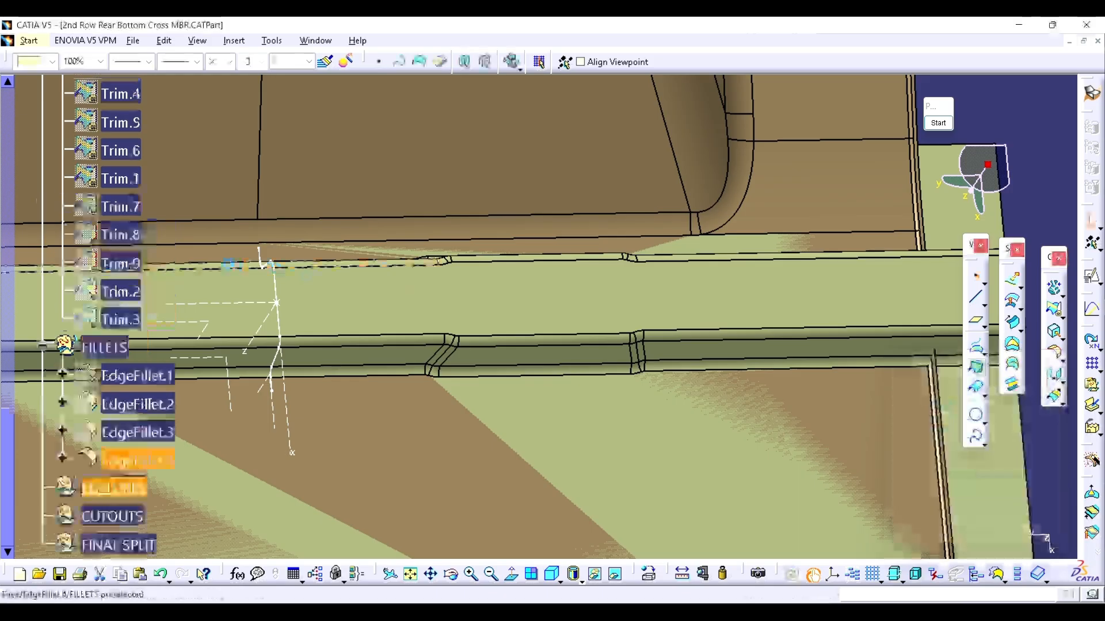
scroll(127, 256, up, 2)
middle_drag(489, 349, 763, 380)
click(976, 322)
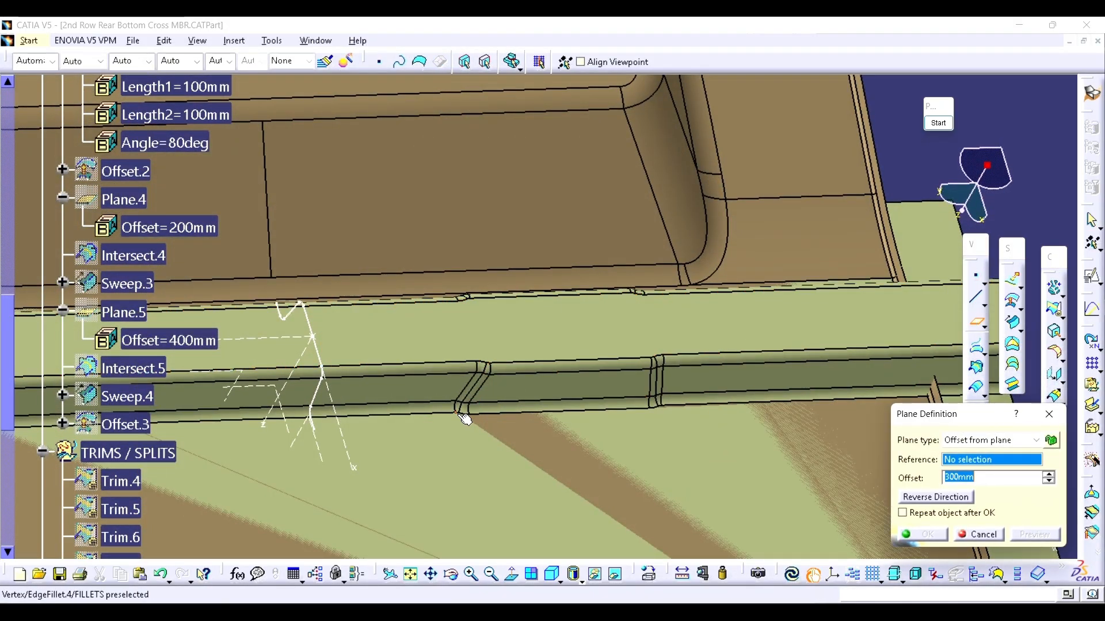
click(326, 458)
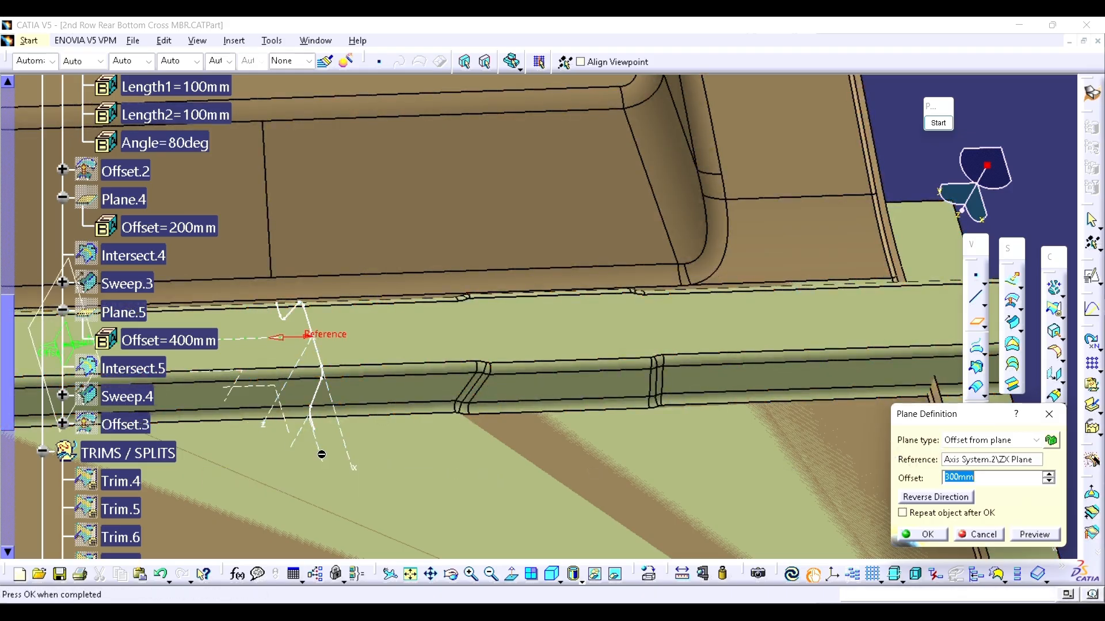
click(921, 499)
scroll(267, 309, up, 3)
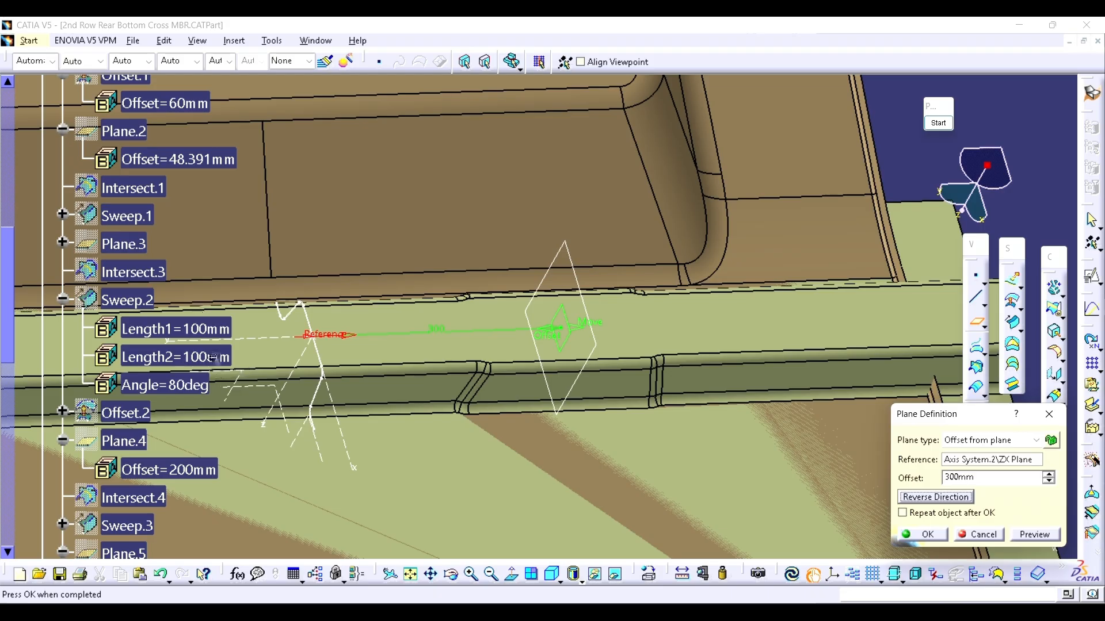
scroll(215, 360, up, 5)
scroll(213, 355, up, 1)
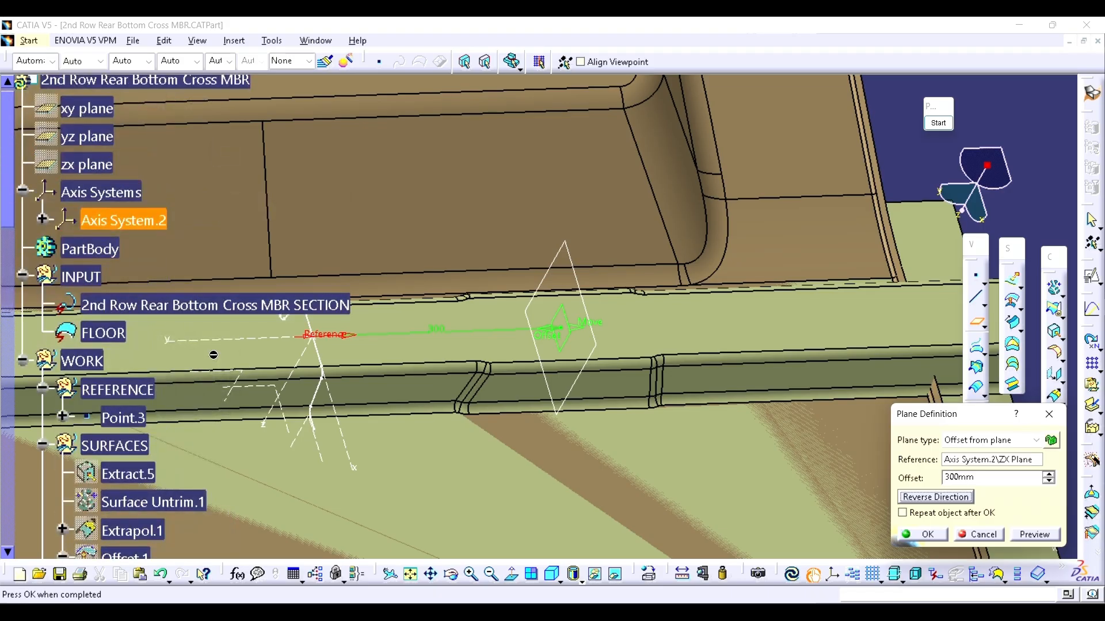
scroll(215, 353, down, 9)
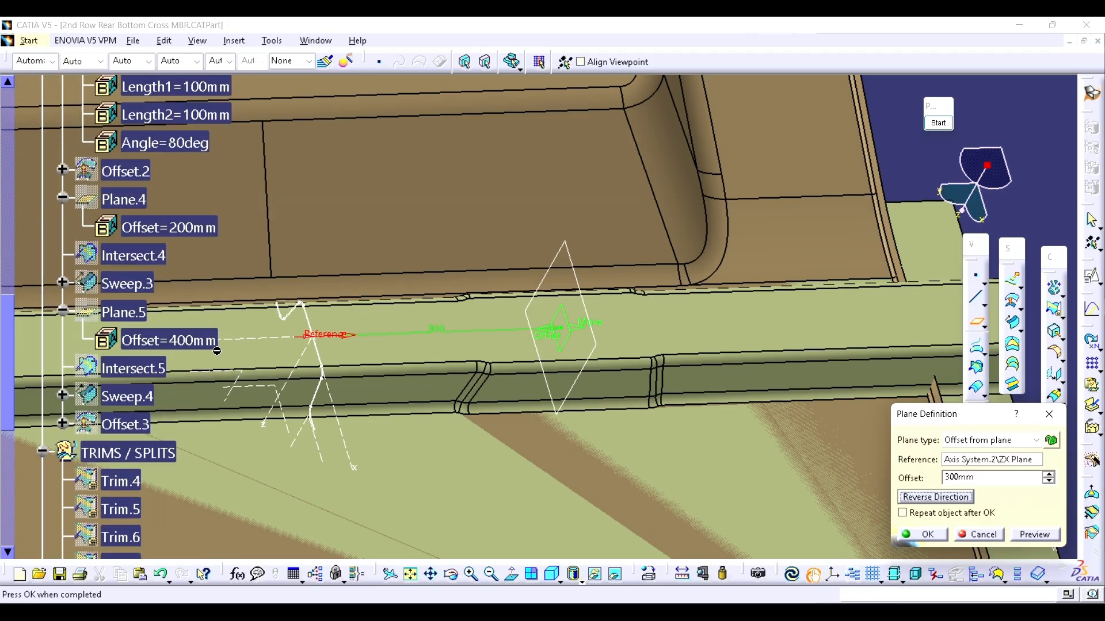
scroll(217, 350, down, 1)
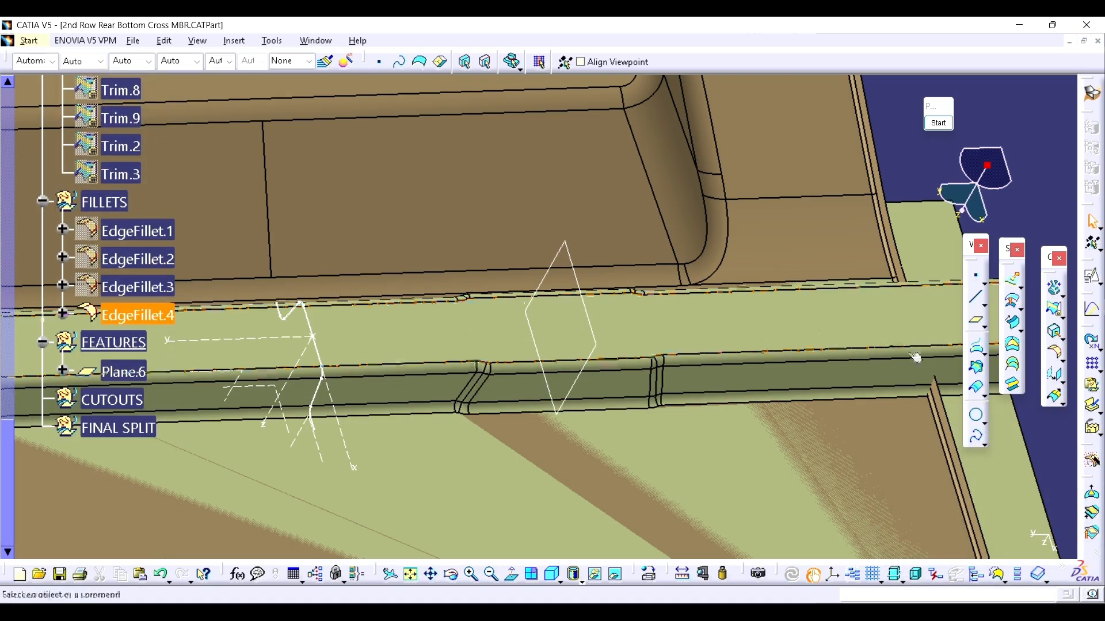
- Abandon the started intersection and delete the new offset plane from the FEATURES set
click(976, 366)
click(617, 328)
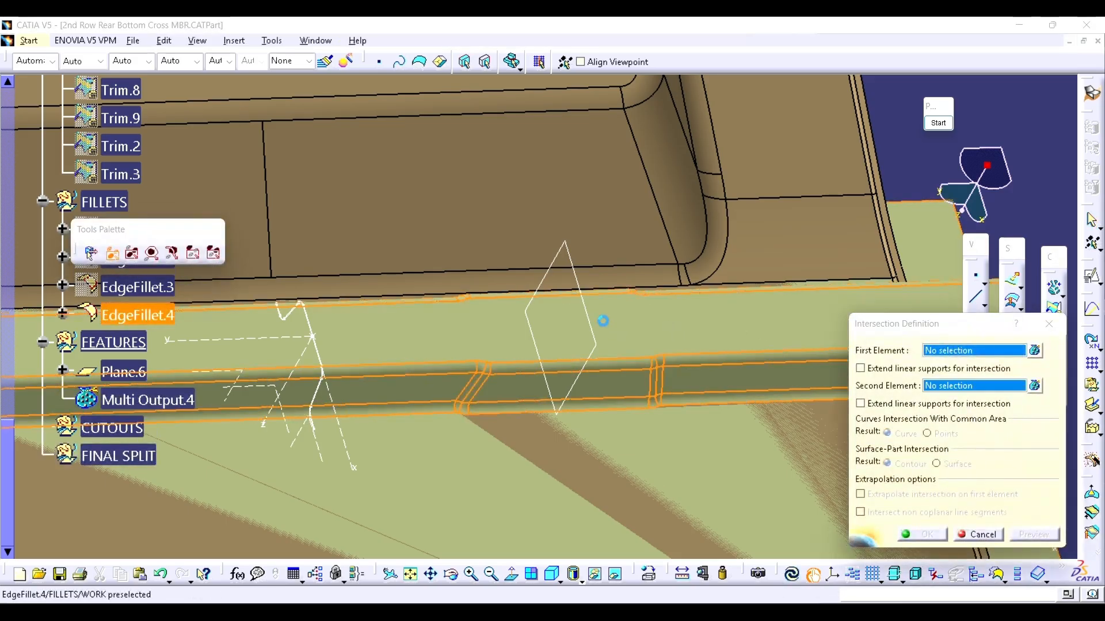
click(1049, 323)
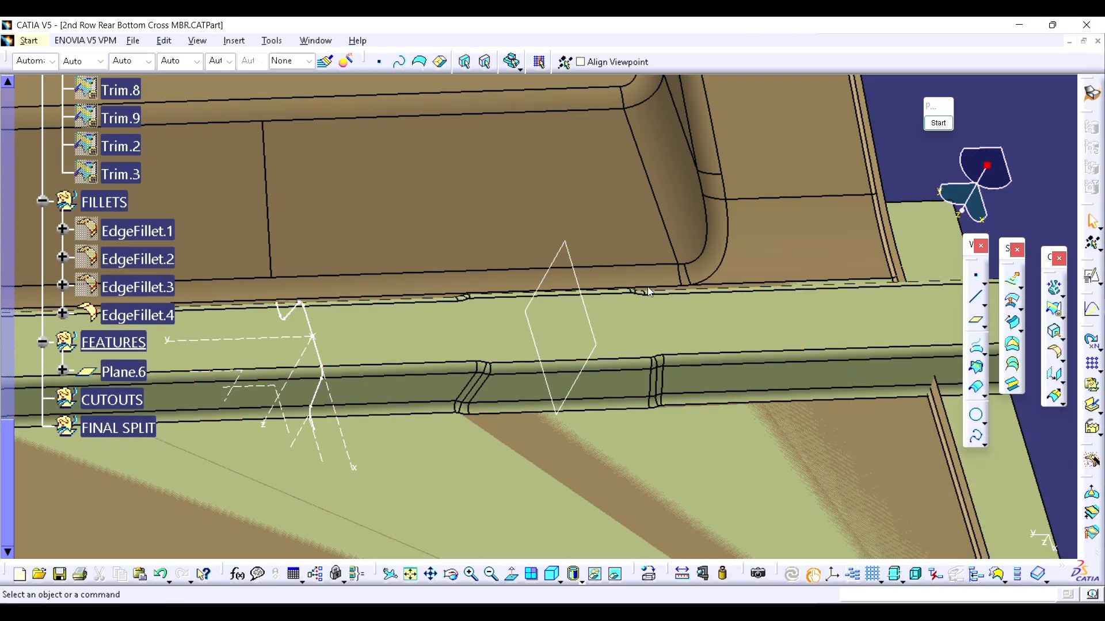
click(590, 283)
key(Delete)
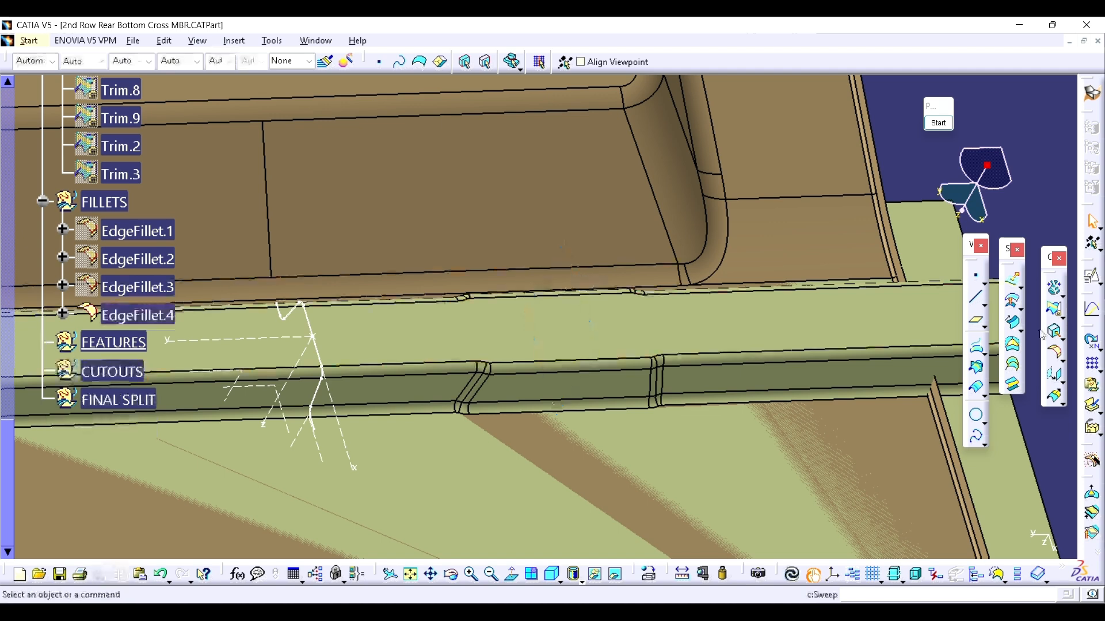
- Create a coordinate point referenced to Axis System.2 with X 0 mm, Y -300 mm and Z 0 mm
click(980, 283)
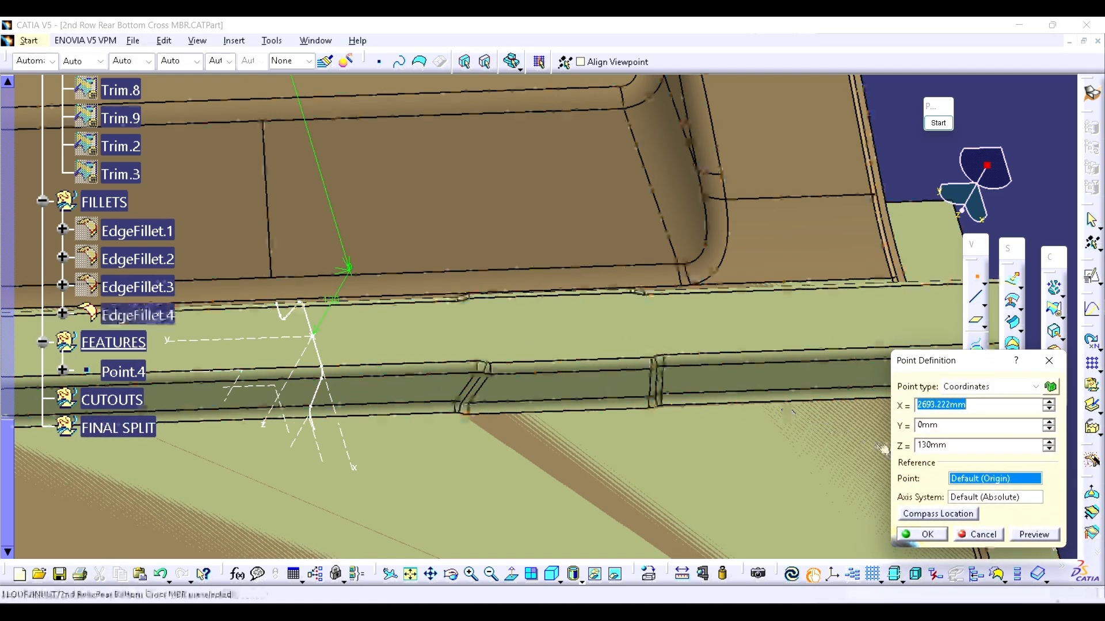
click(927, 446)
click(994, 497)
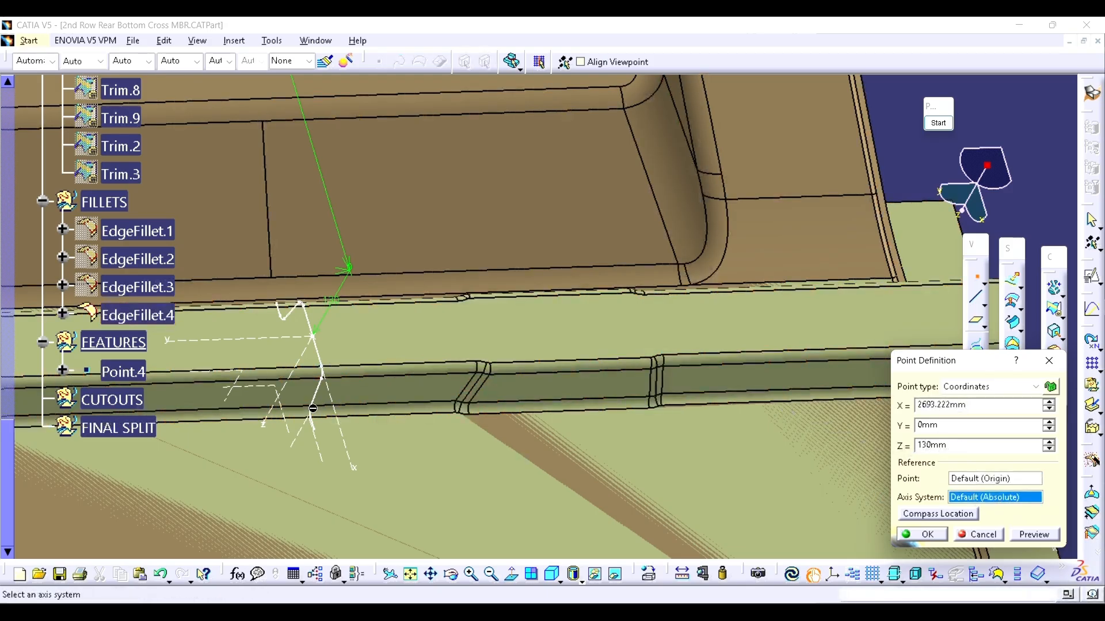
click(291, 391)
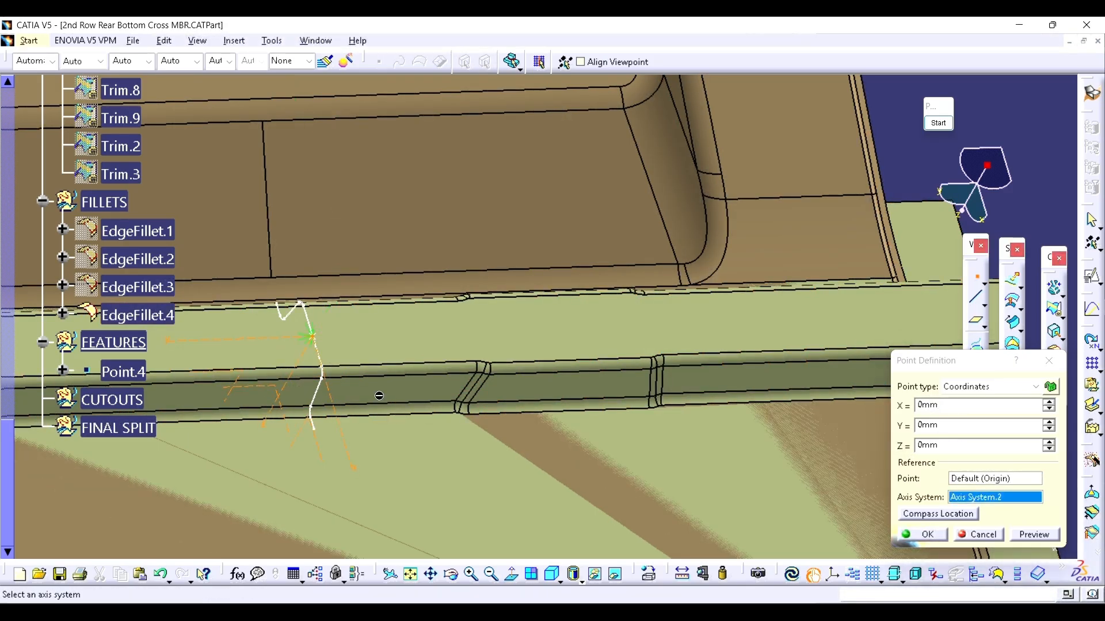
click(989, 424)
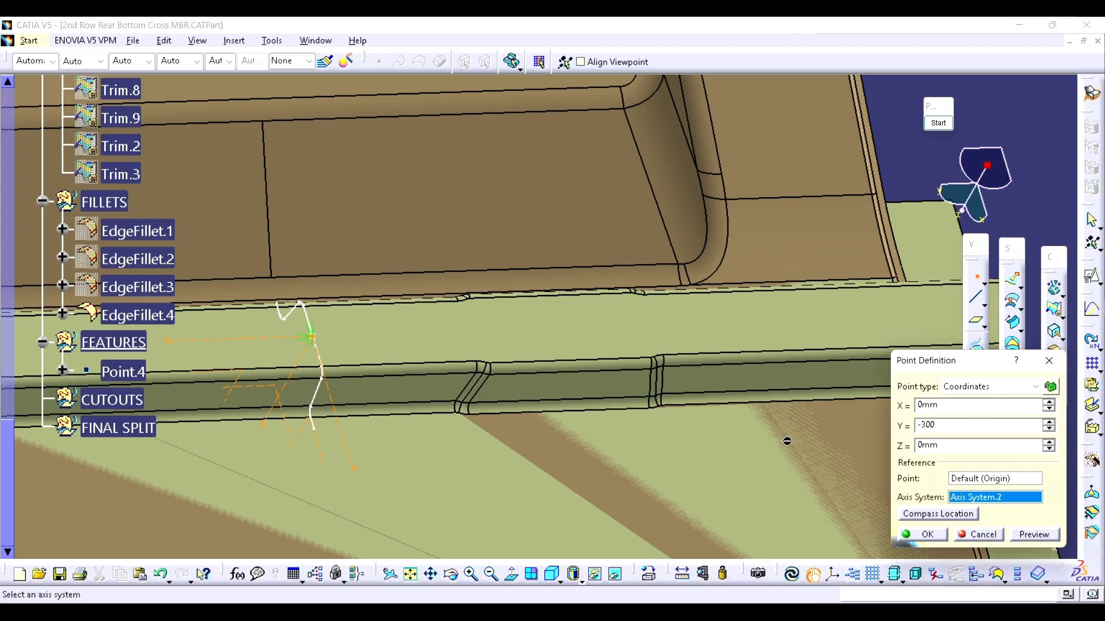
click(1032, 535)
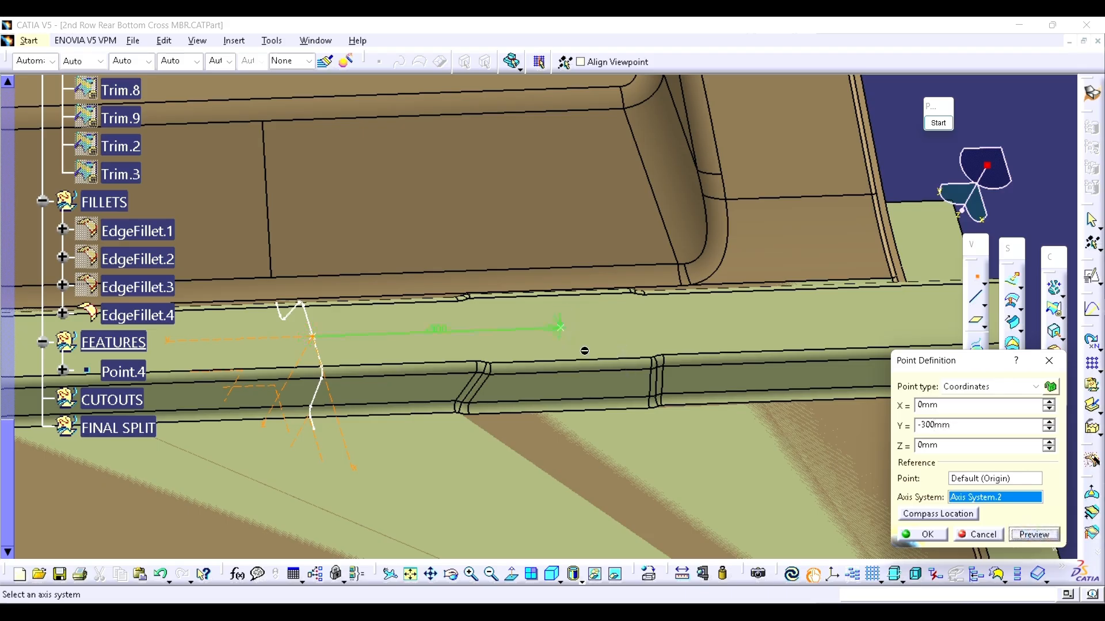
click(932, 539)
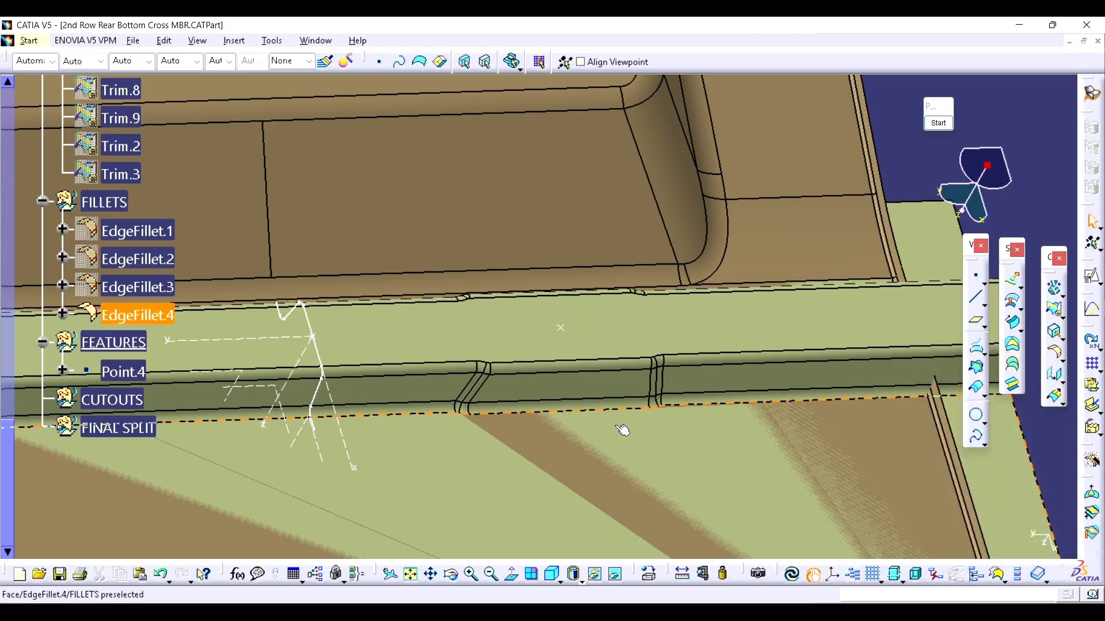
- Create a full circle of 25 mm radius centred on the new point, using the filleted member surface EdgeFillet.4 as support
middle_drag(623, 430, 513, 339)
click(975, 417)
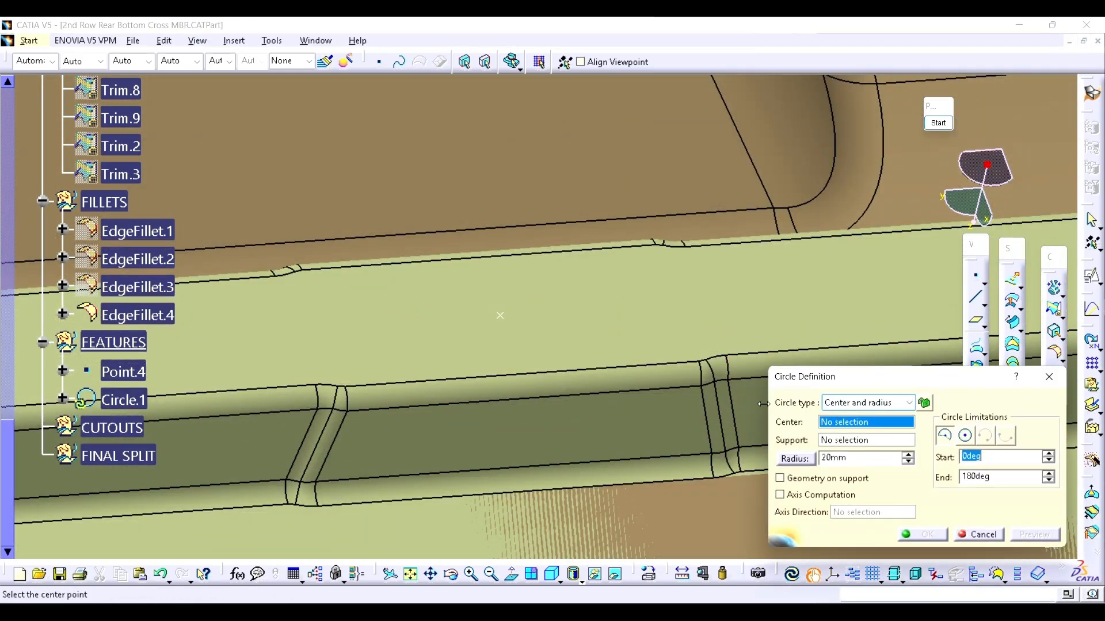
click(505, 320)
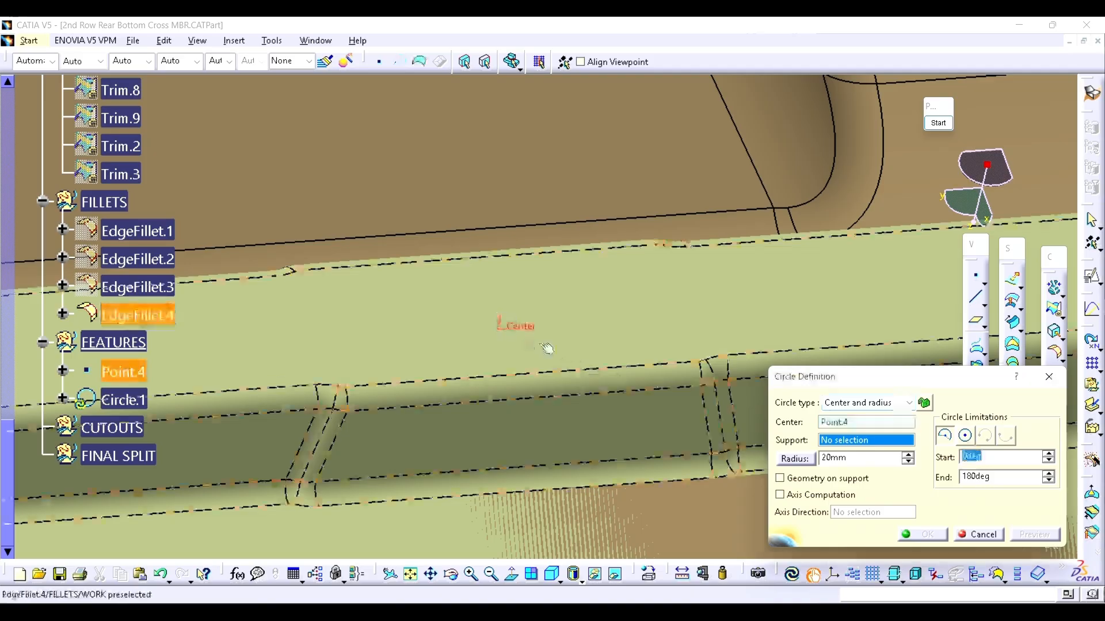
click(574, 336)
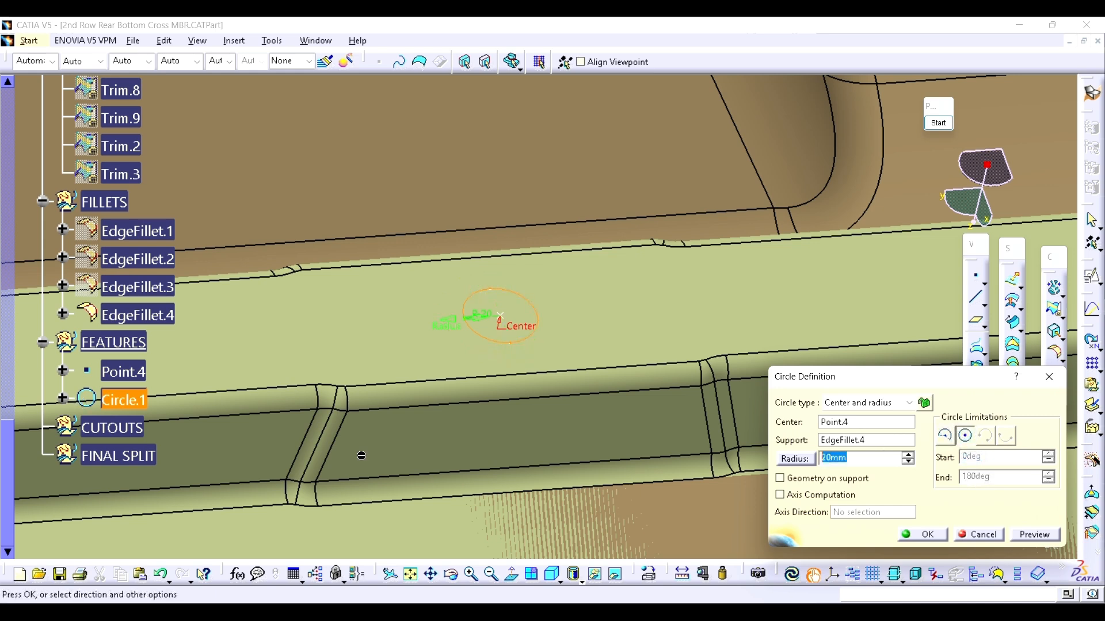
middle_drag(471, 344, 555, 384)
double_click(538, 373)
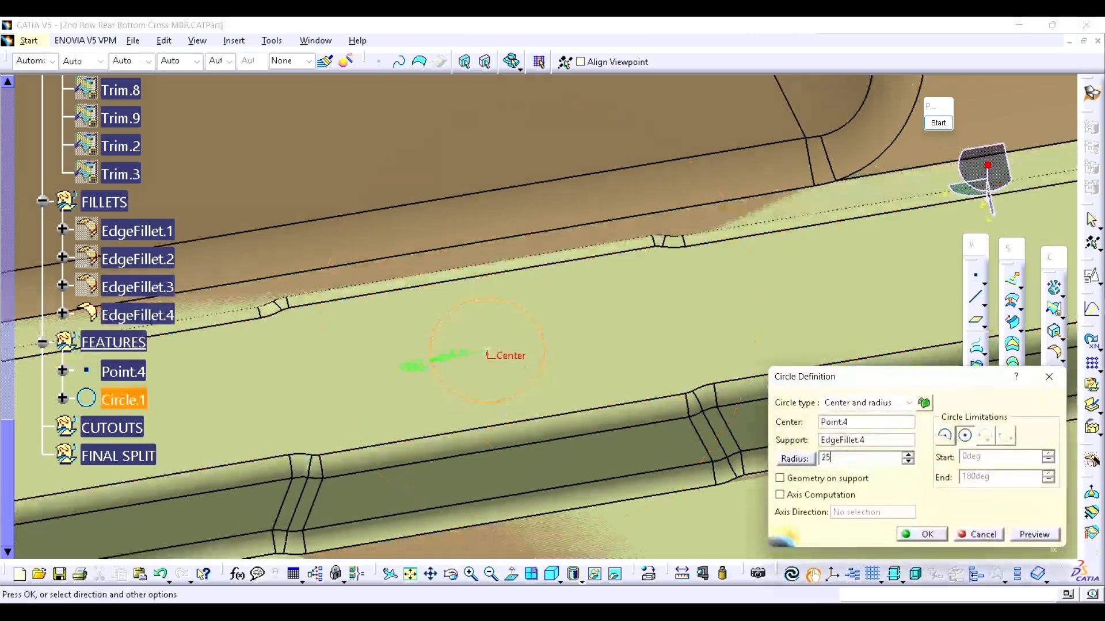
key(Return)
- Start a linear swept surface with draft direction, using the circle as guide curve and the Z component as draft direction
middle_drag(612, 327, 555, 316)
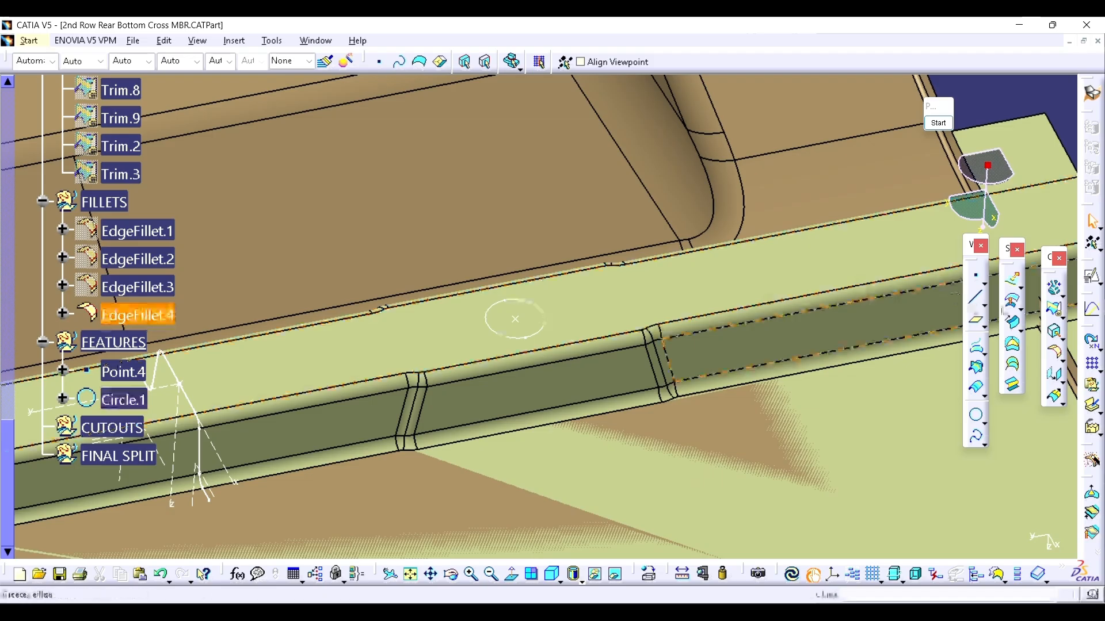
click(1013, 324)
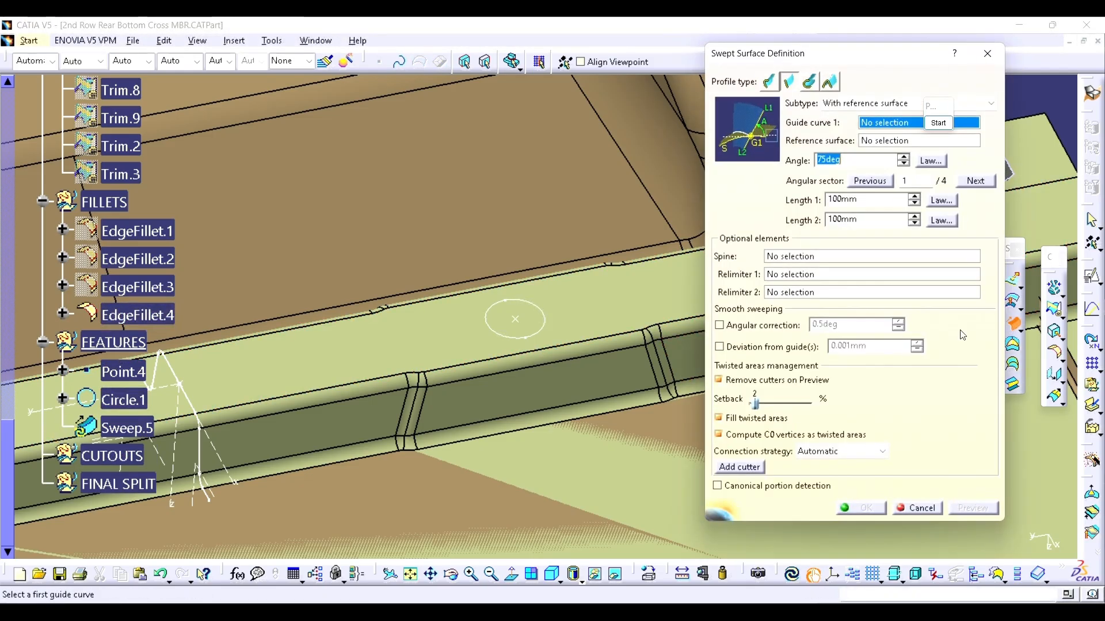
middle_drag(495, 278, 538, 303)
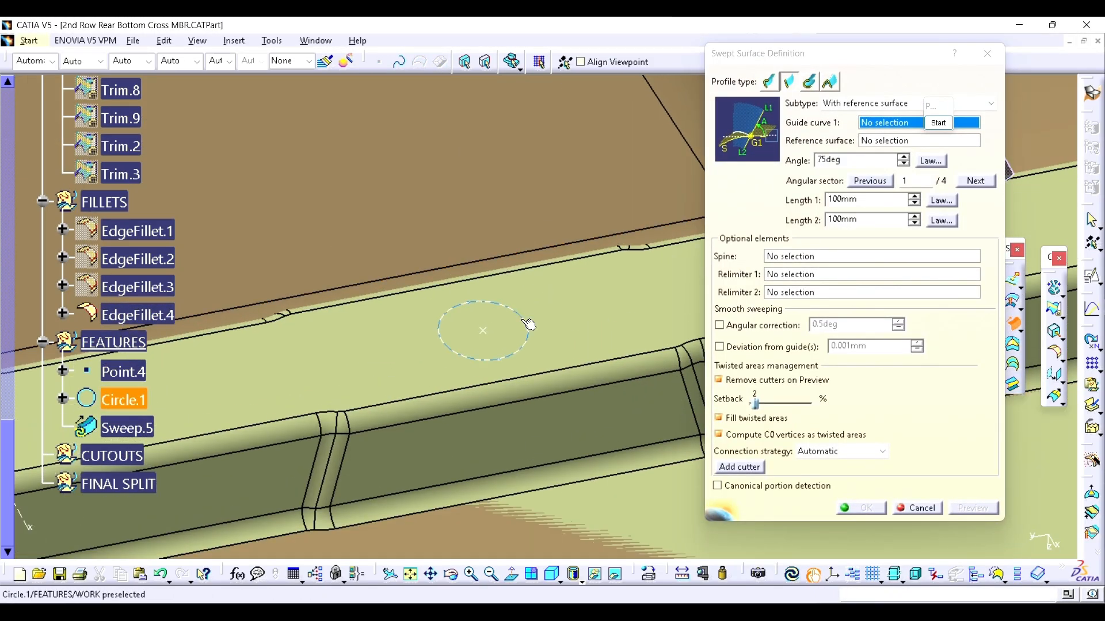
click(528, 325)
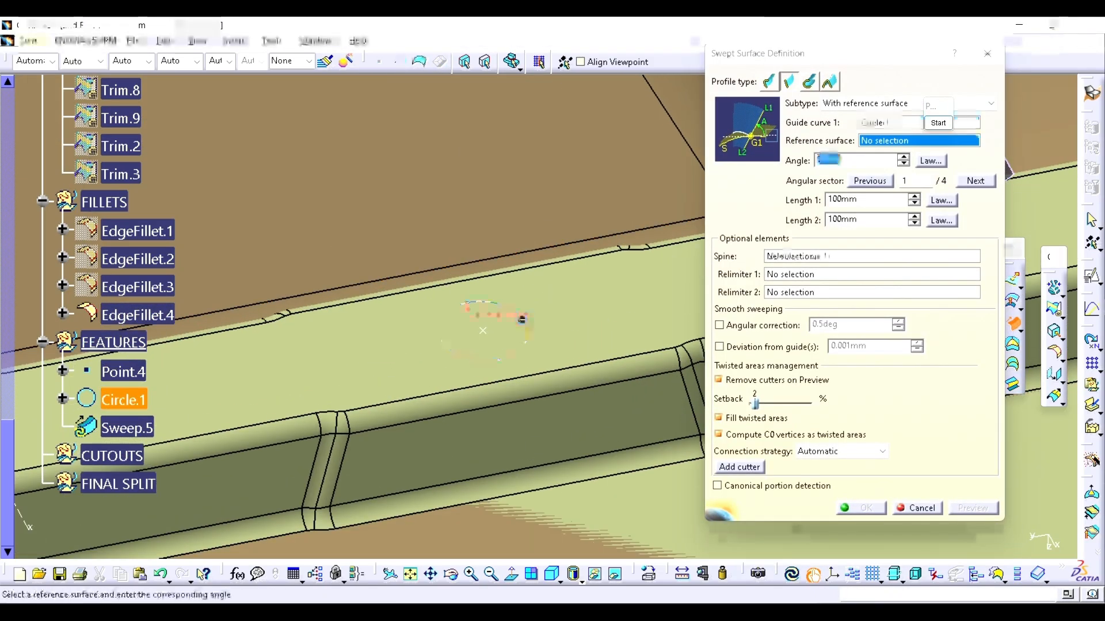
click(839, 107)
click(852, 171)
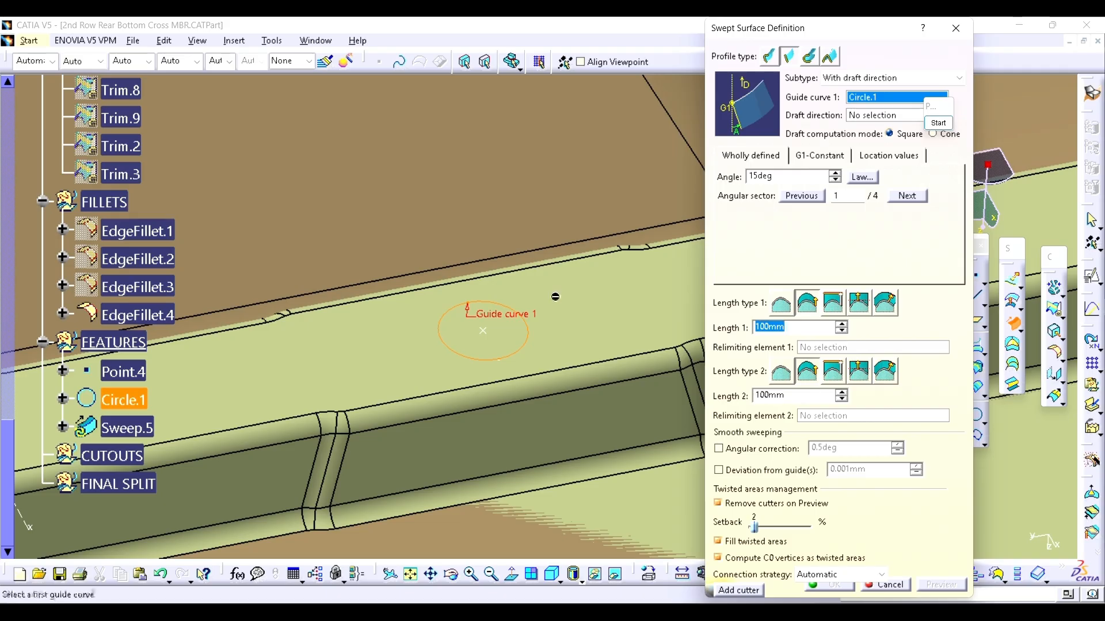
click(875, 118)
right_click(875, 118)
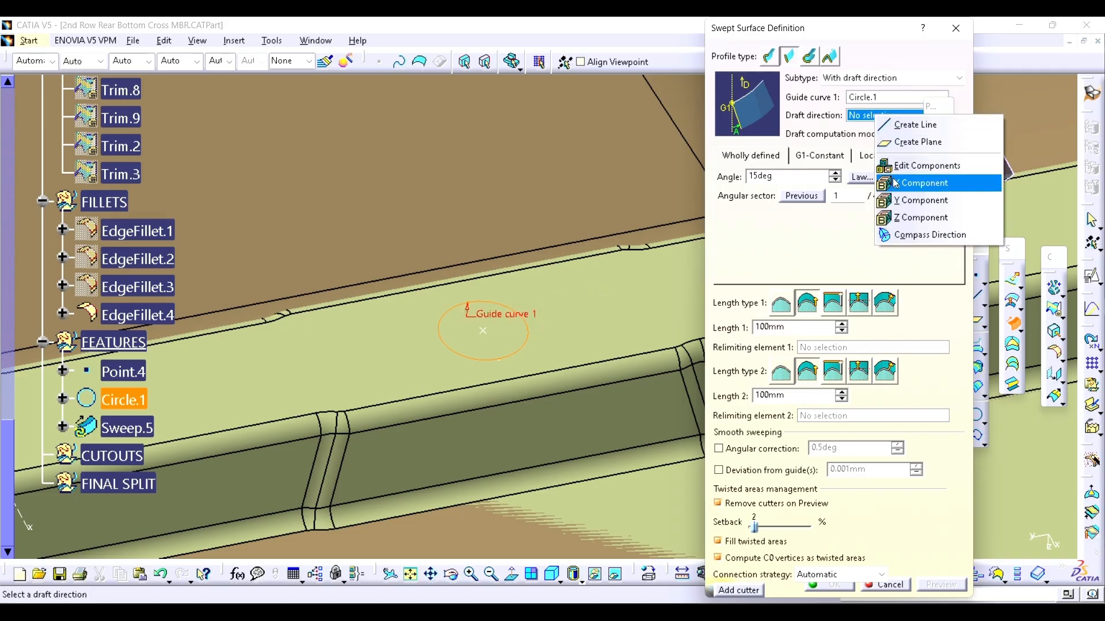
click(901, 218)
- Complete the swept surface around the circle with a 45deg draft angle and both lengths set to 10 mm
middle_drag(682, 327, 677, 252)
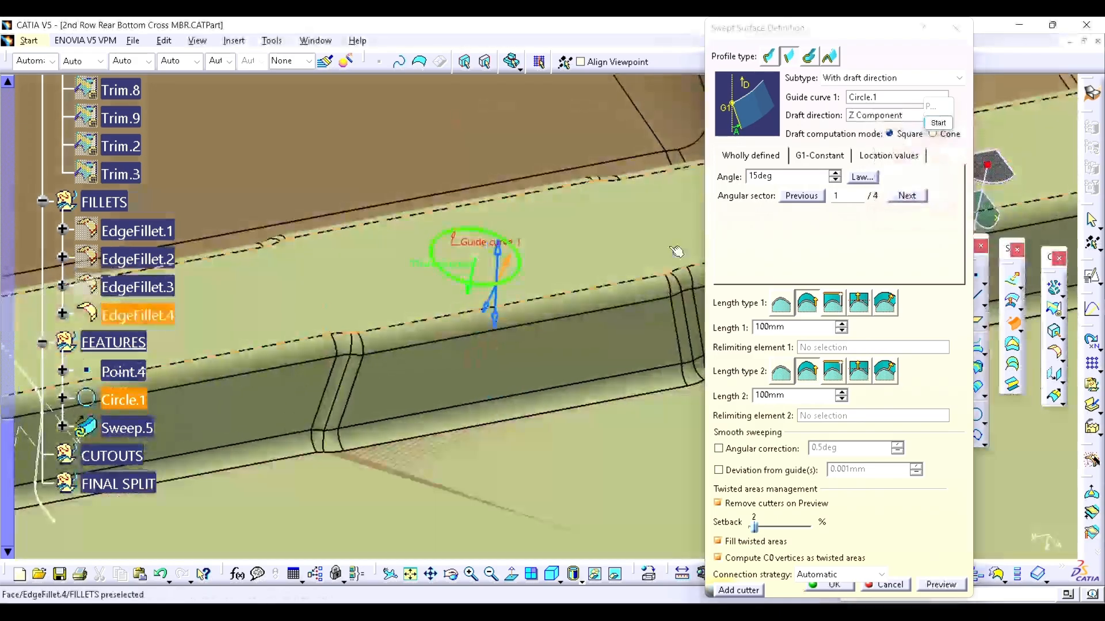
click(792, 182)
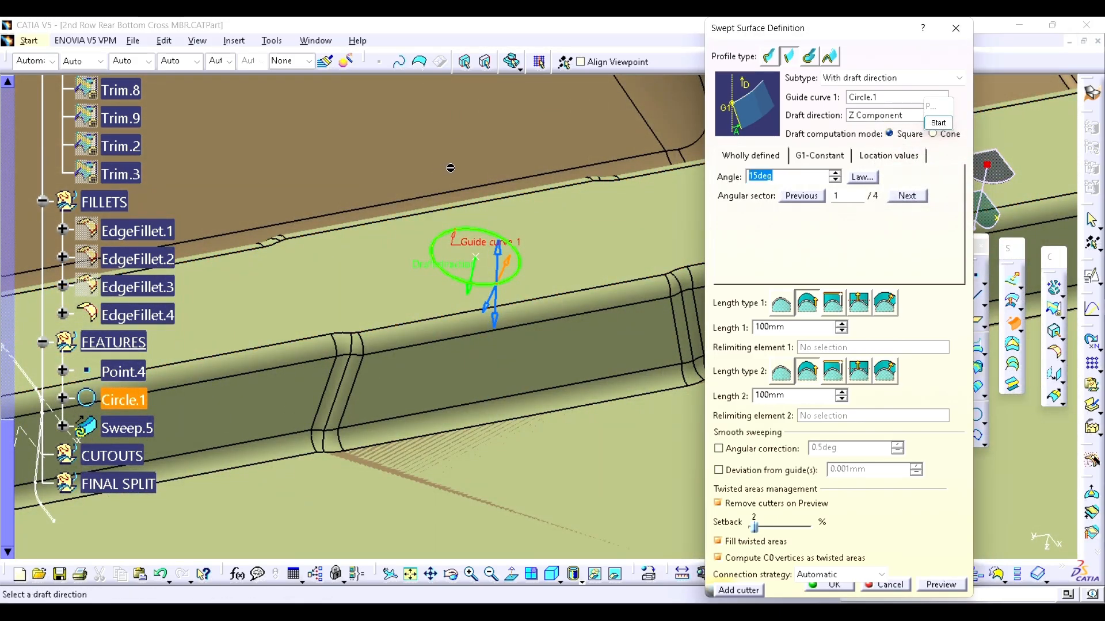
text(45)
drag(794, 325, 610, 364)
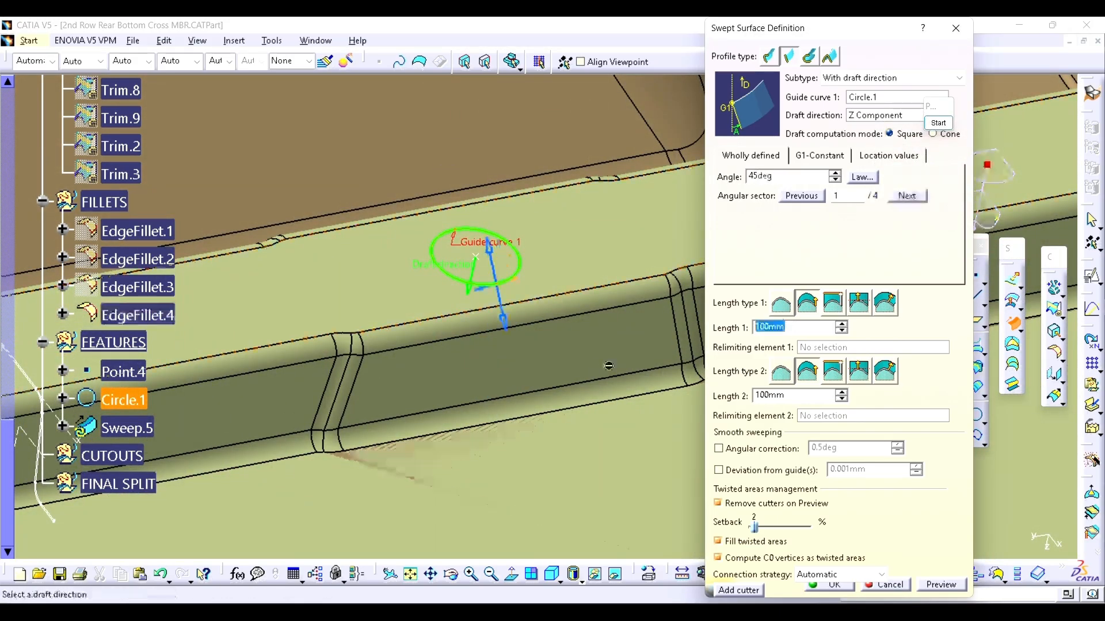
text(10)
click(796, 400)
key(BackSpace)
key(BackSpace)
key(BackSpace)
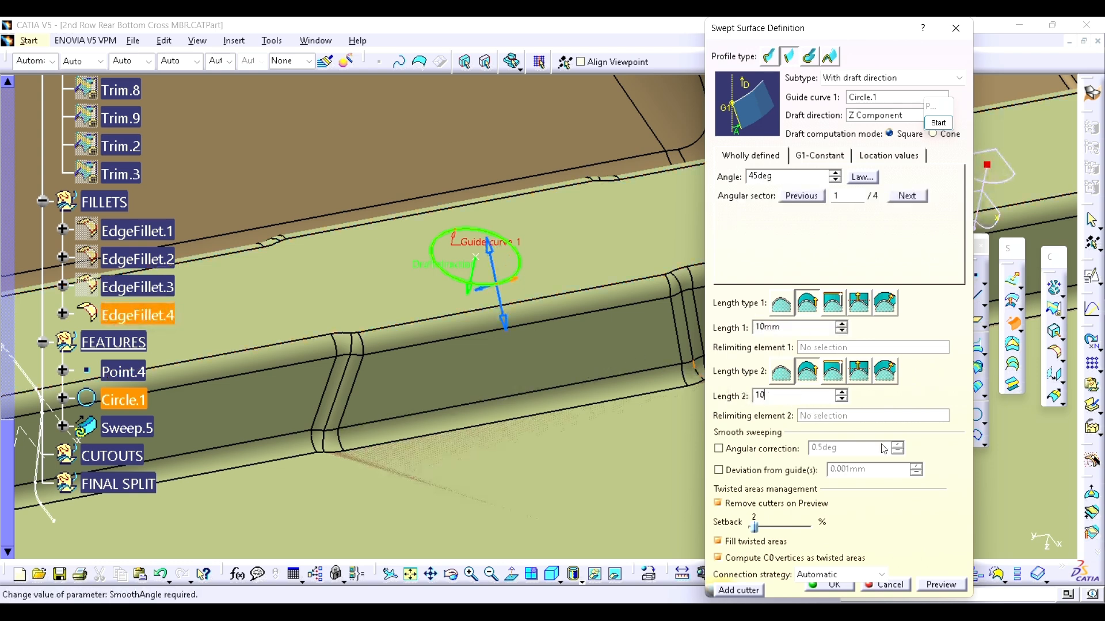
click(942, 585)
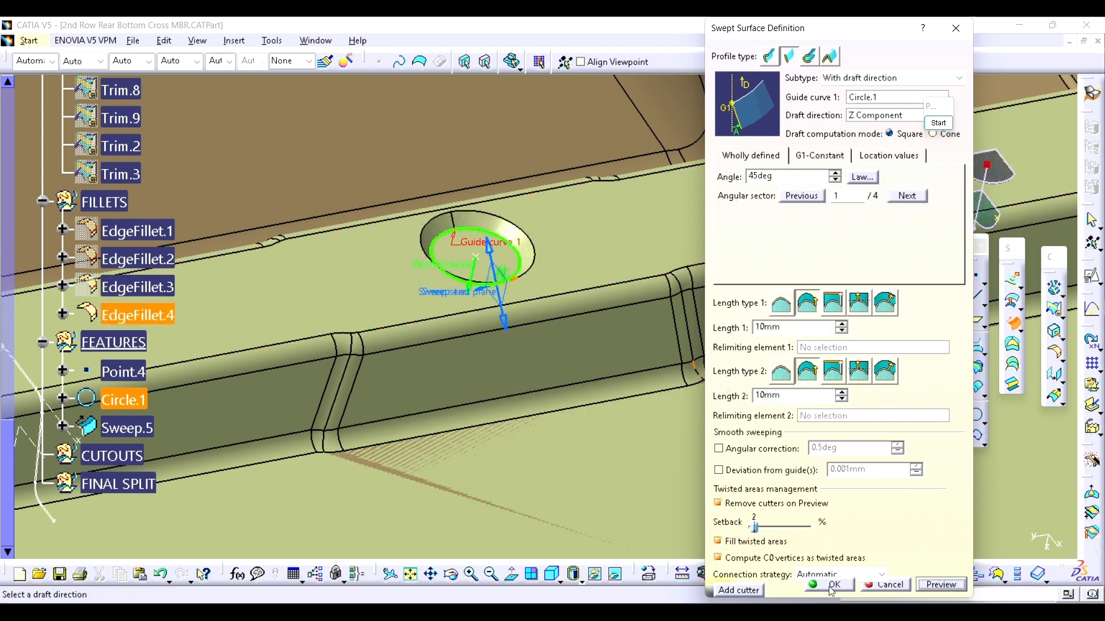
click(829, 585)
- Locate Offset.1 in the SURFACES set and make it visible
middle_drag(477, 257, 683, 308)
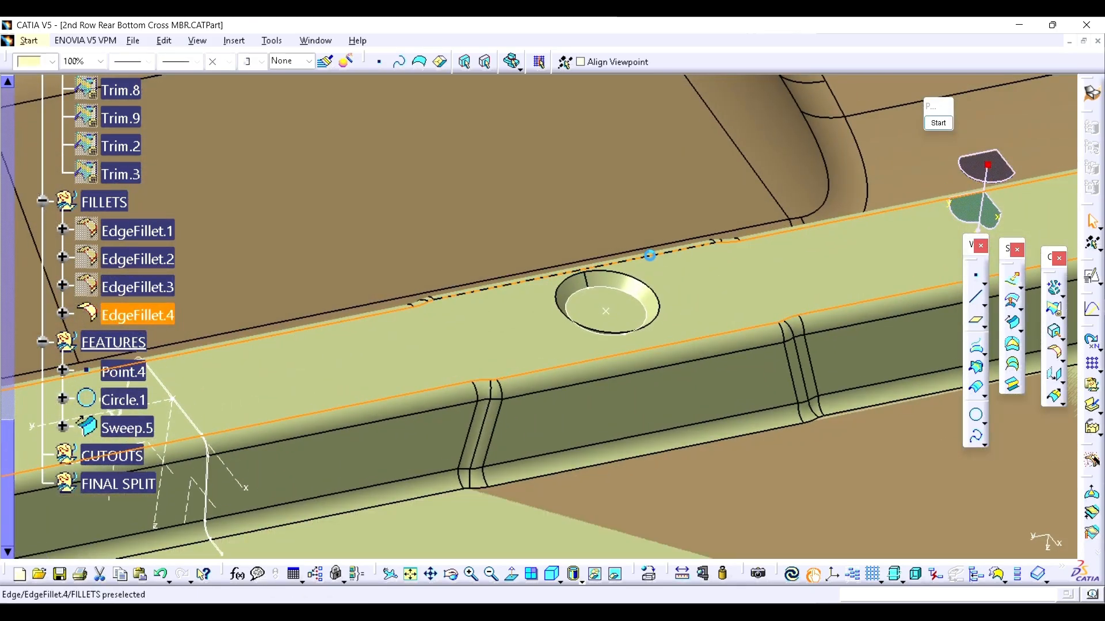
scroll(256, 266, up, 4)
scroll(120, 255, up, 8)
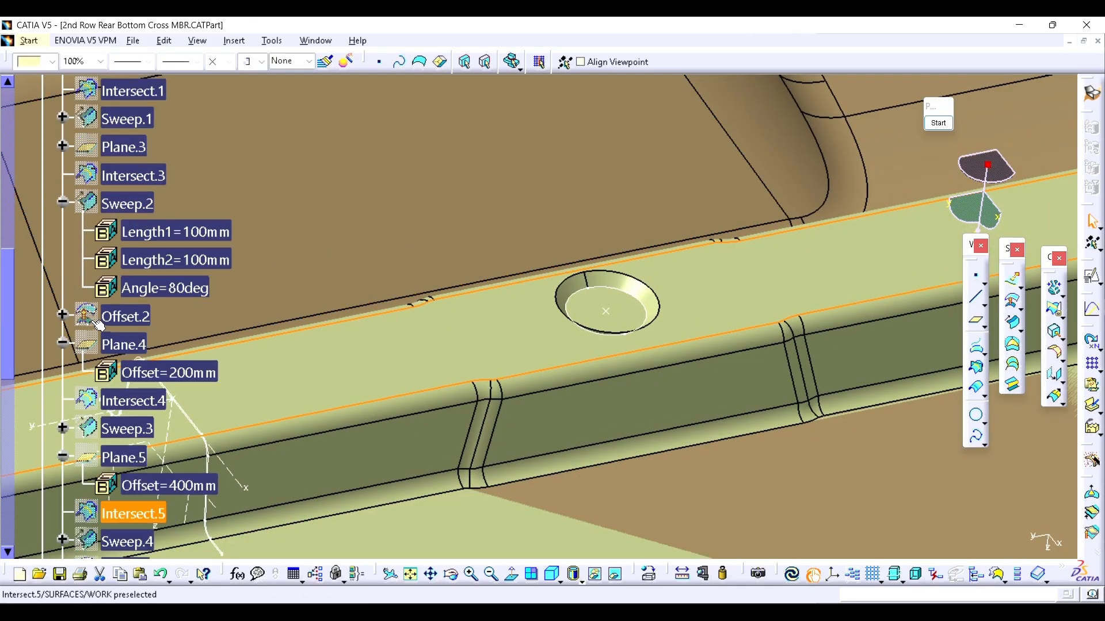
scroll(101, 316, up, 4)
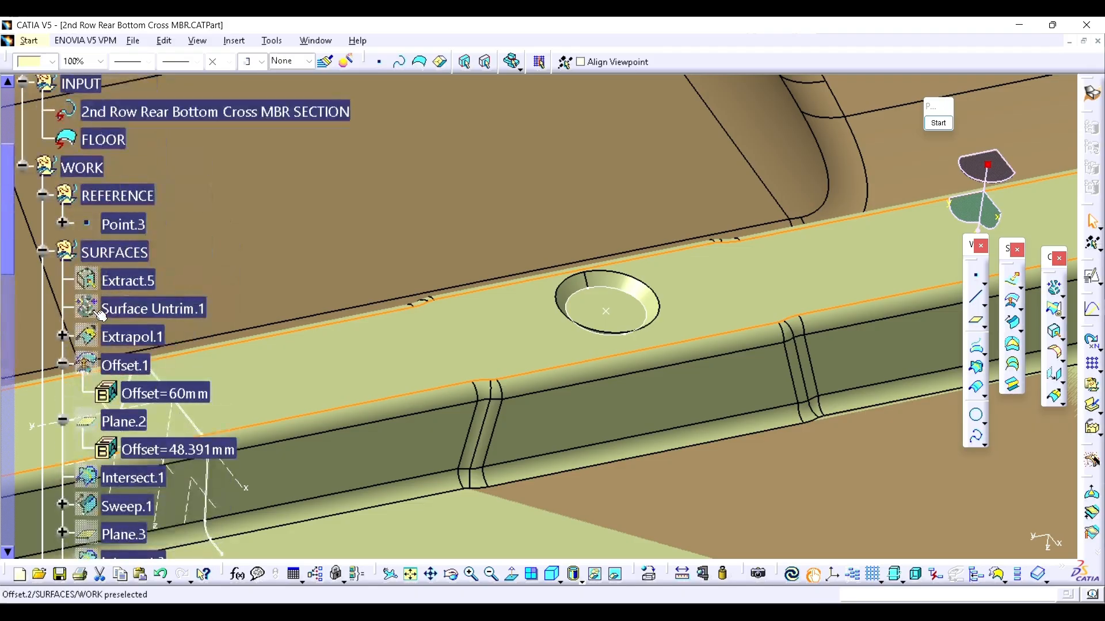
scroll(101, 315, down, 5)
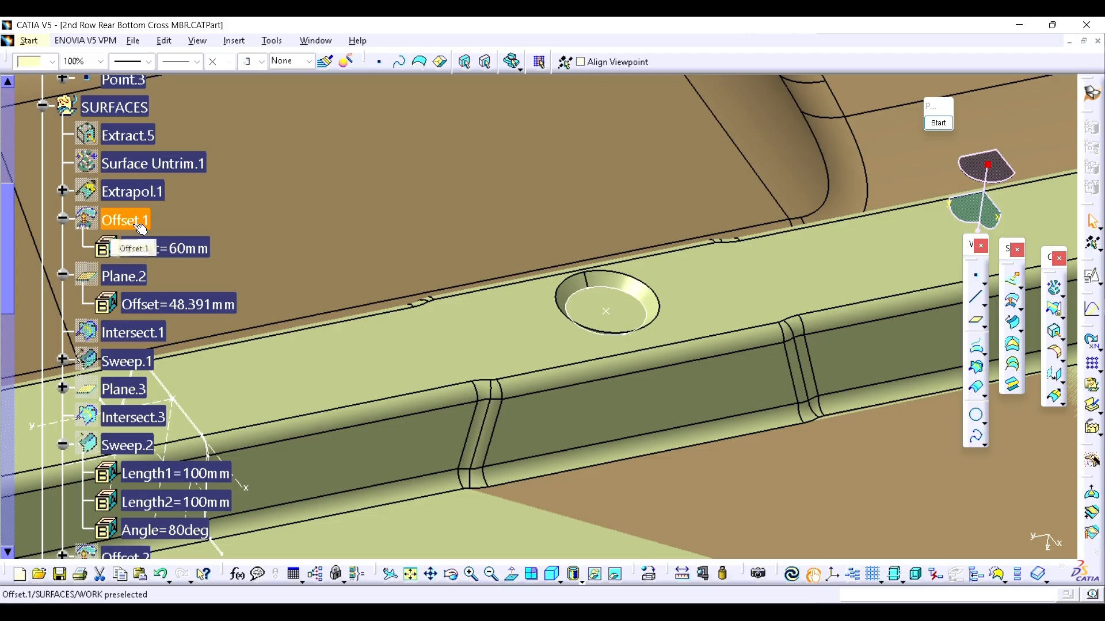
middle_drag(581, 291, 572, 365)
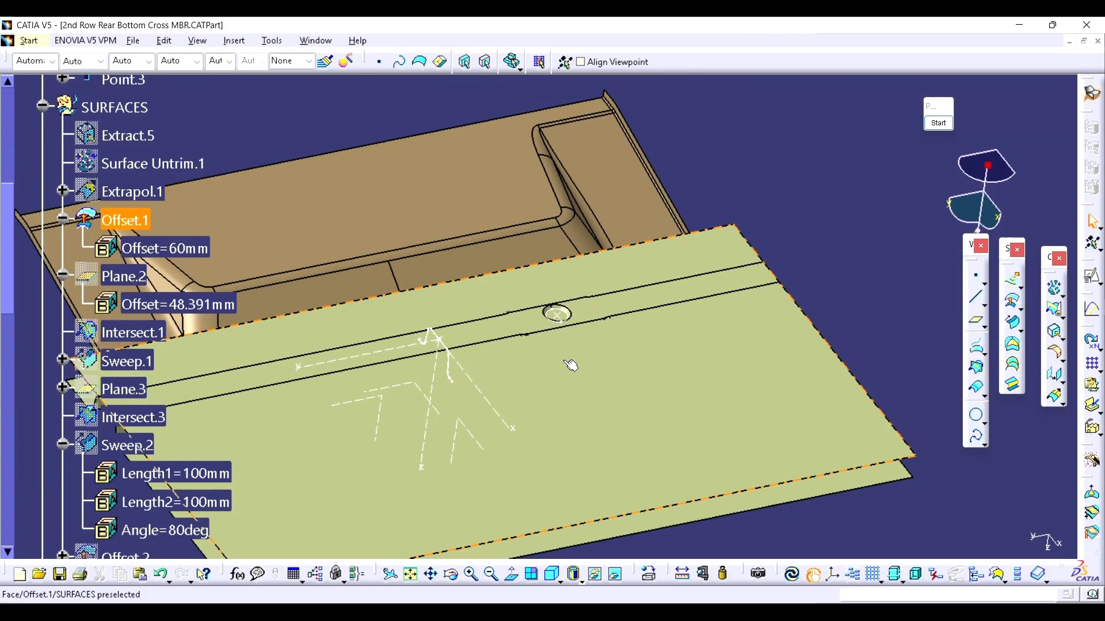
- Create a surface offset 3 mm from Offset.1 in the FEATURES set
scroll(570, 359, down, 11)
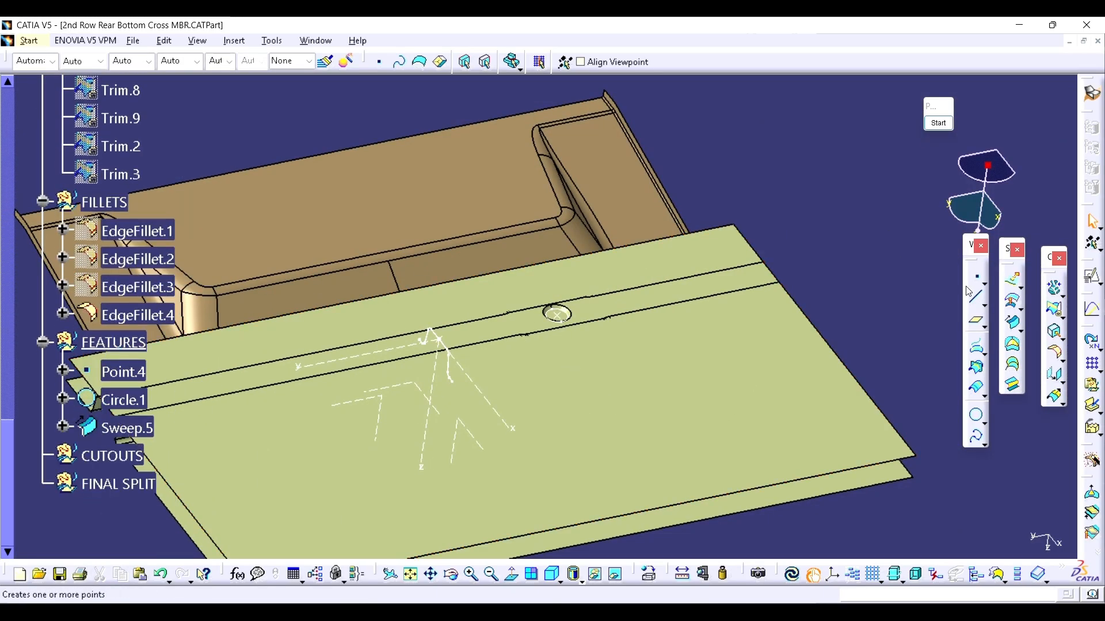
click(1011, 302)
click(645, 357)
middle_drag(618, 341, 611, 230)
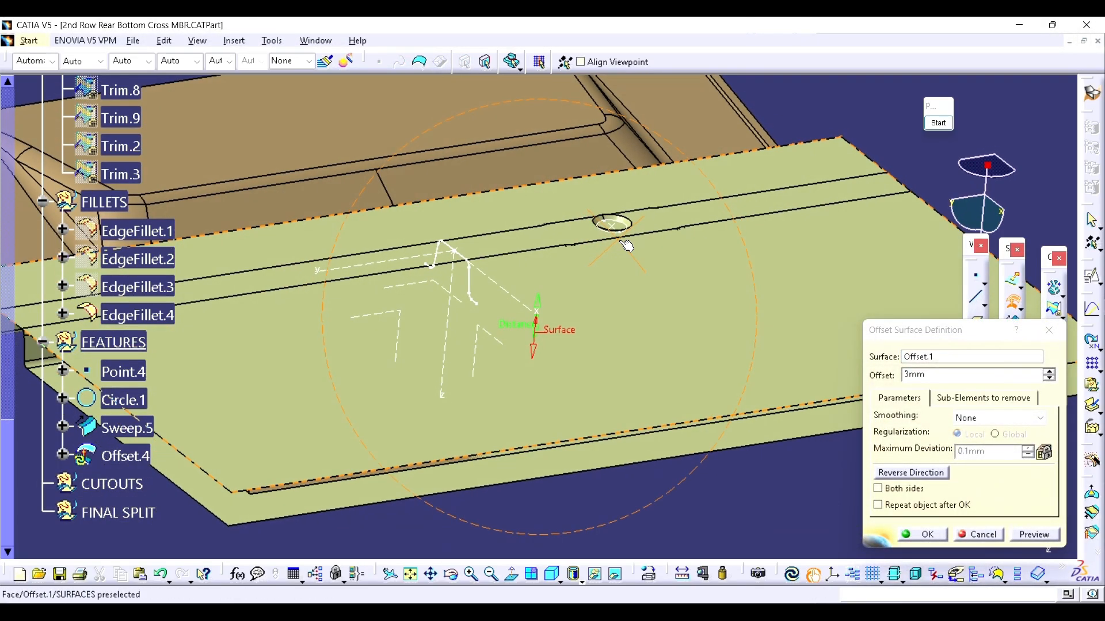
click(928, 534)
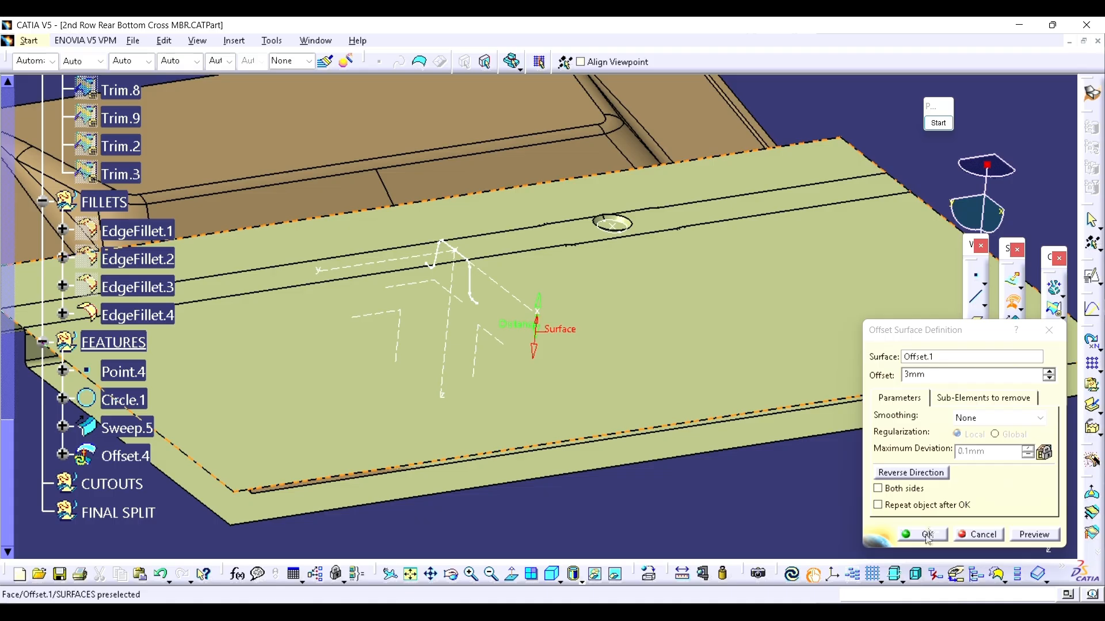
- Hide Offset.1, the filleted member surface EdgeFillet.4, and the construction circle with its centre point
click(607, 292)
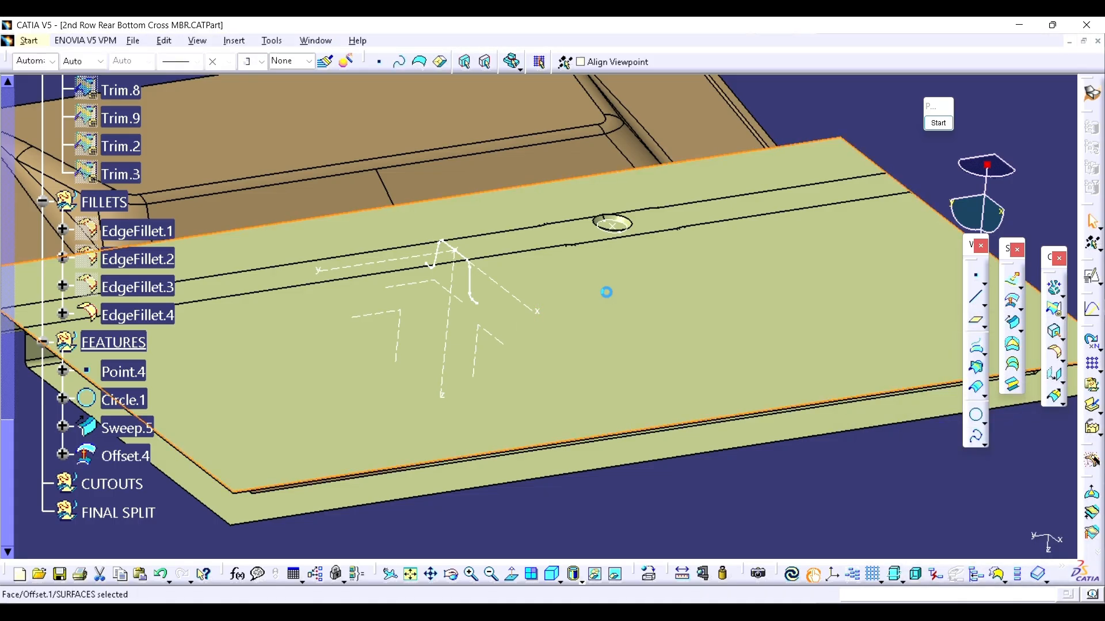
middle_drag(612, 299, 537, 372)
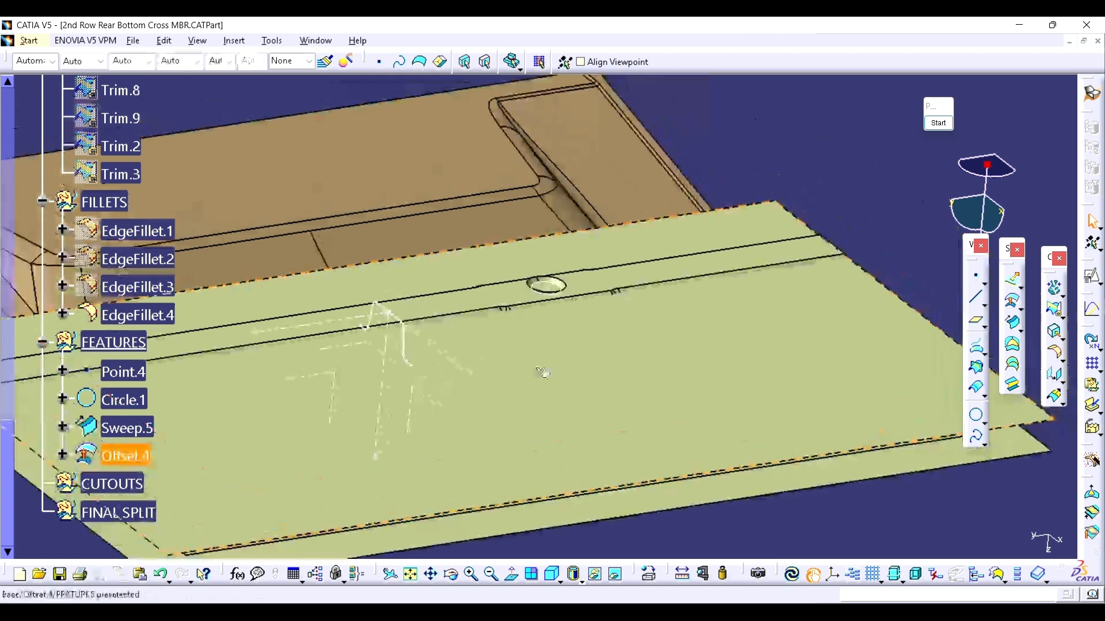
click(152, 320)
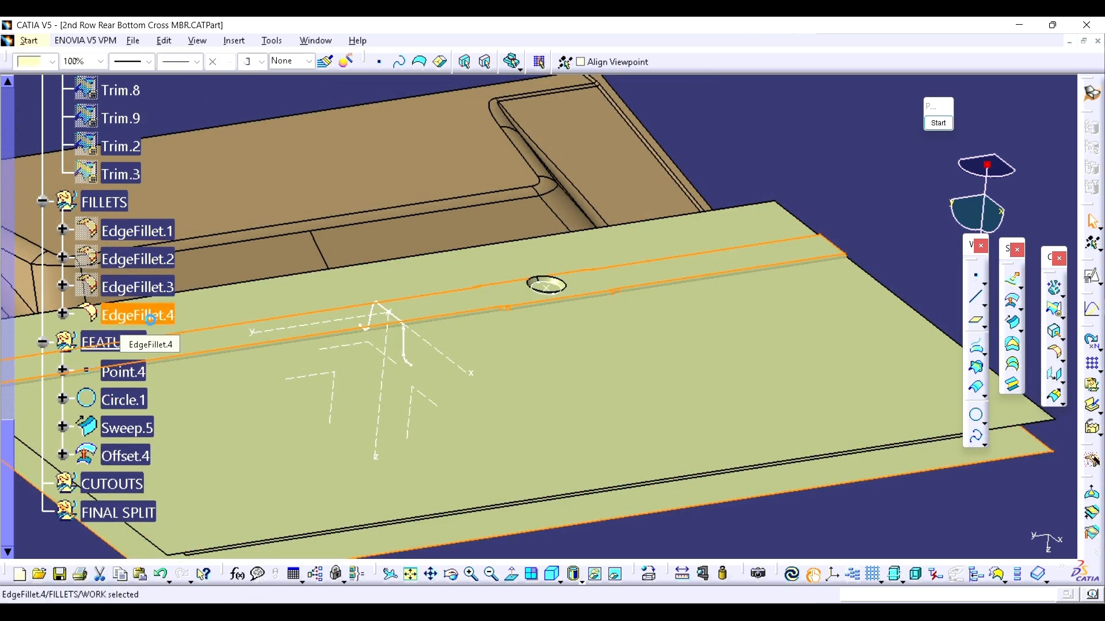
key(space)
middle_drag(631, 371, 755, 305)
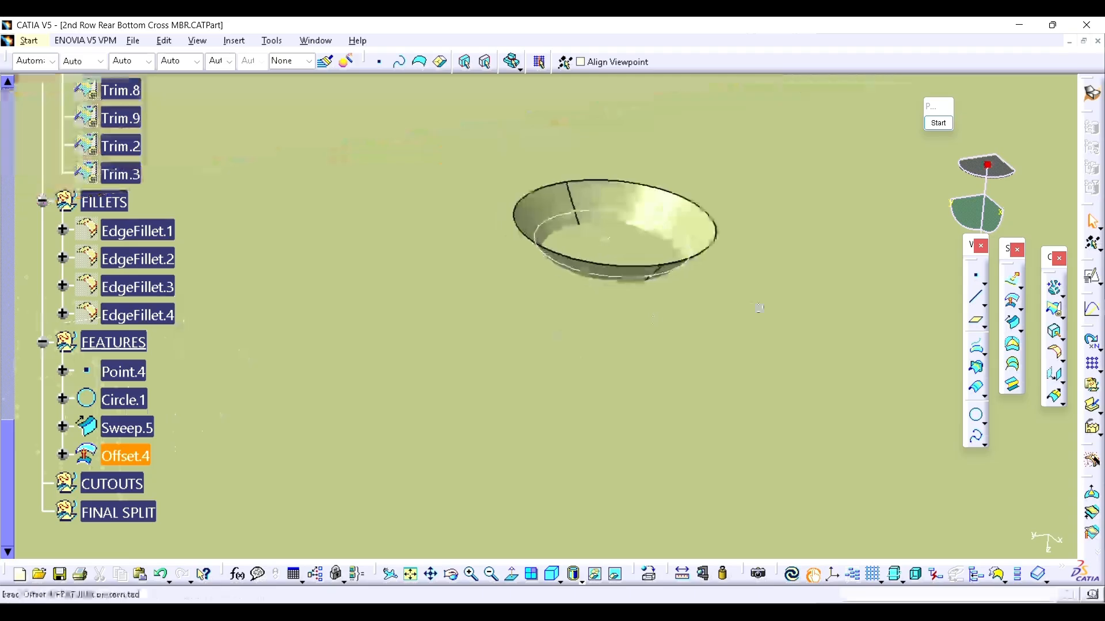
click(668, 225)
key(space)
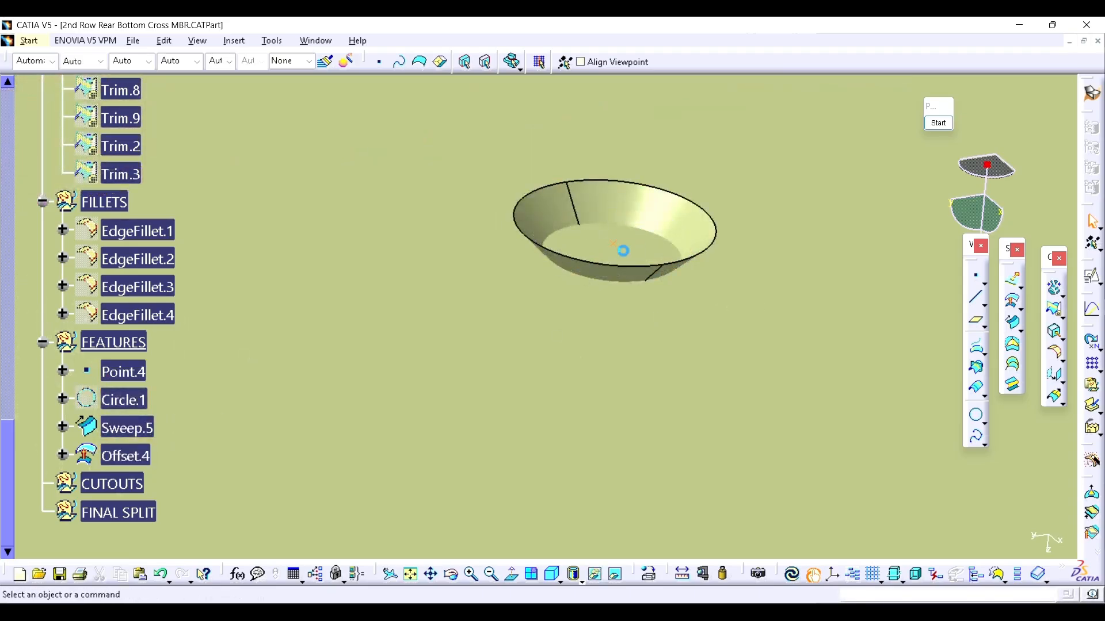
- Trim the drafted circular sweep with the 3 mm offset surface to form a closed-bottom recess
click(1054, 309)
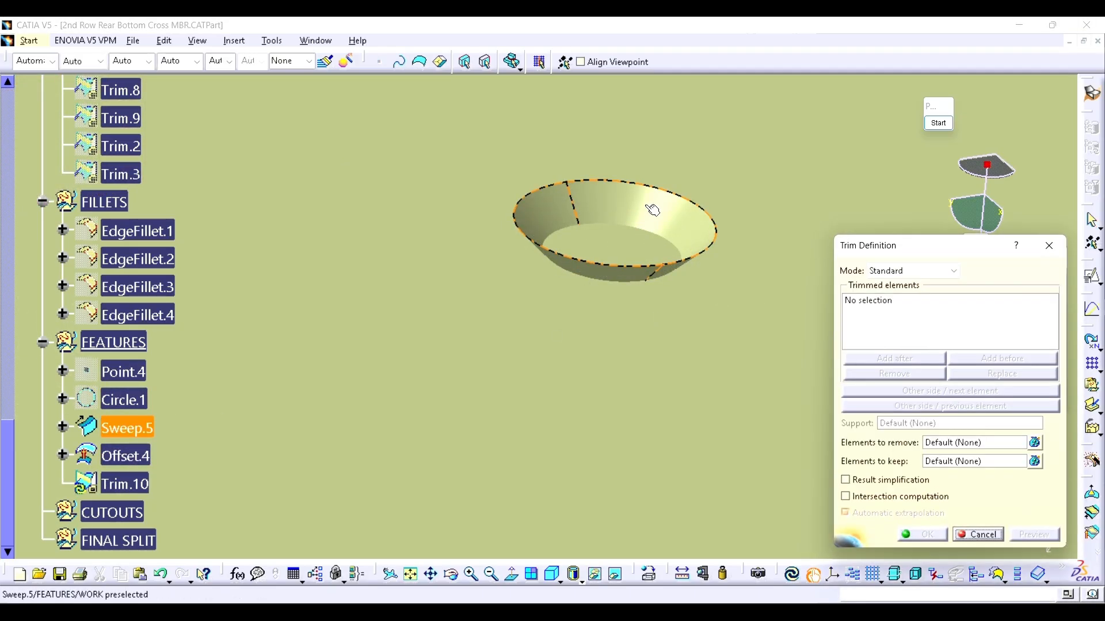
click(647, 213)
click(603, 252)
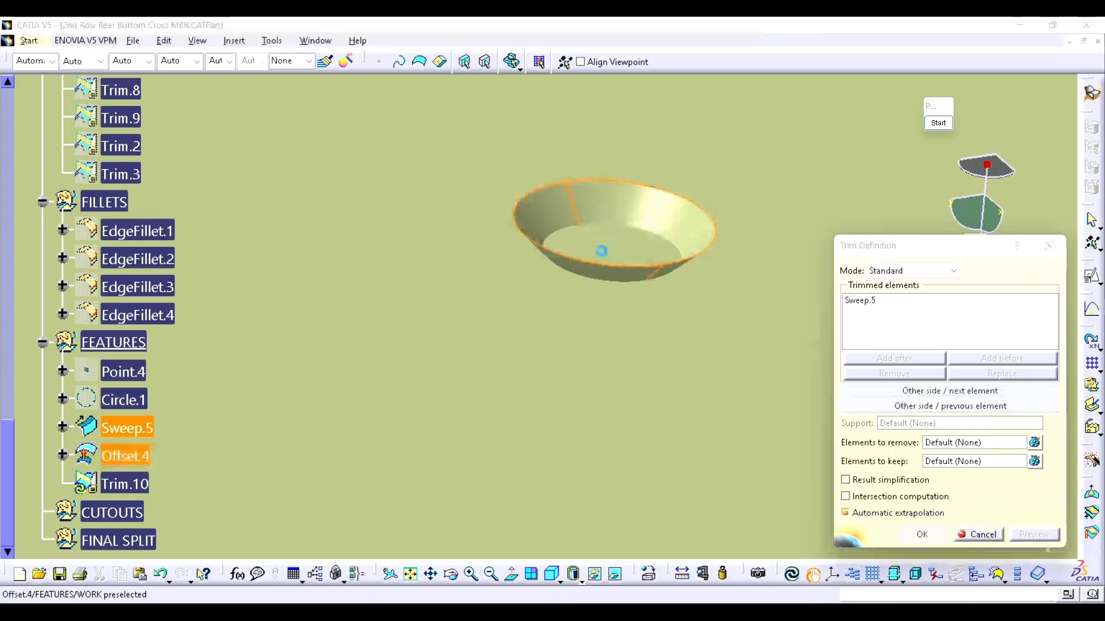
click(926, 535)
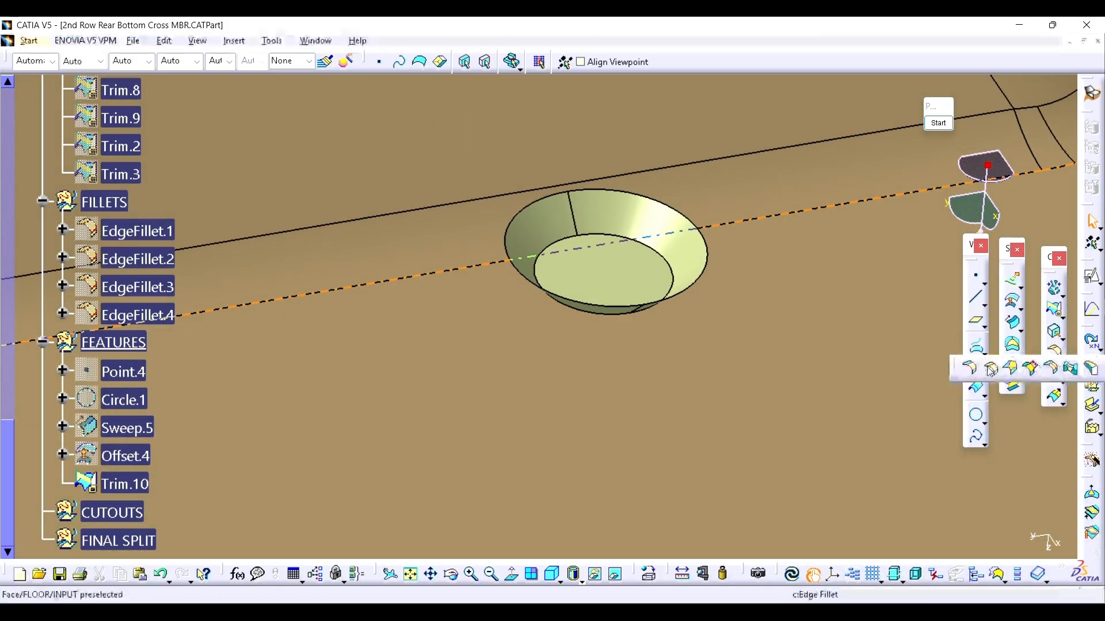
- Fillet the circular bottom edge of the trimmed recess with a 10 mm radius
click(1056, 354)
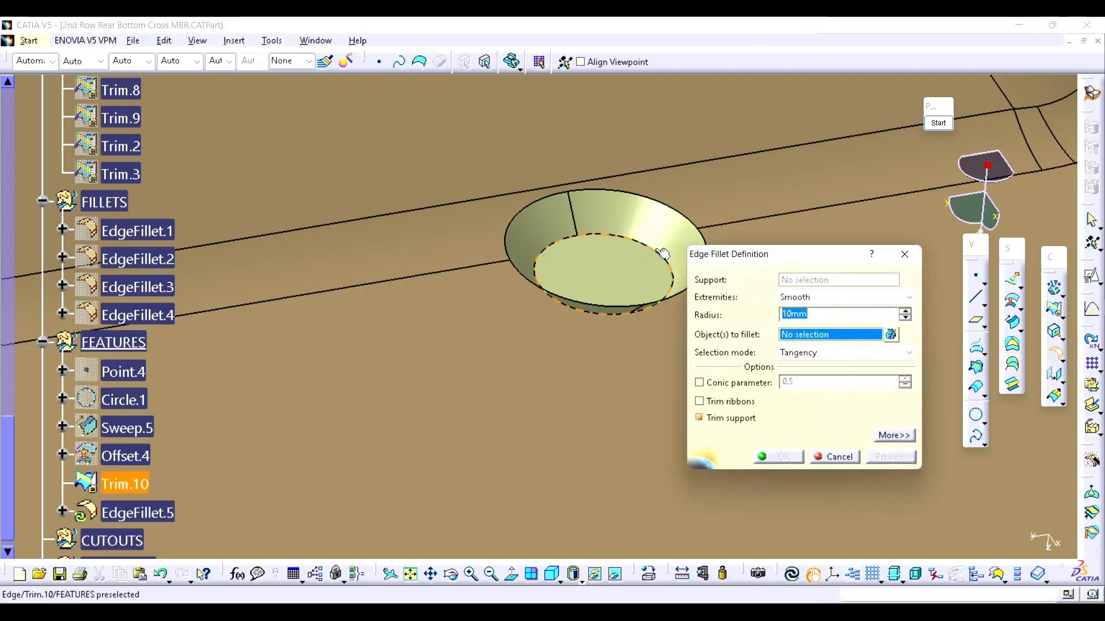
click(663, 253)
text(10)
key(Return)
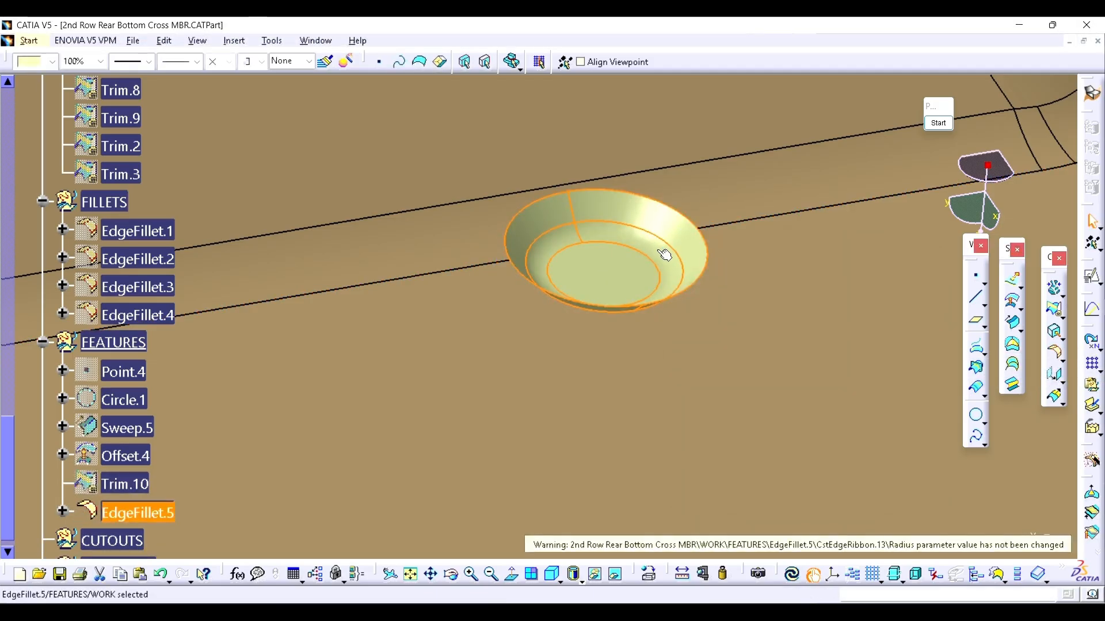
- Show EdgeFillet.4 again and trim it with the filleted recess surface to merge the recess into the member
middle_drag(609, 258, 398, 396)
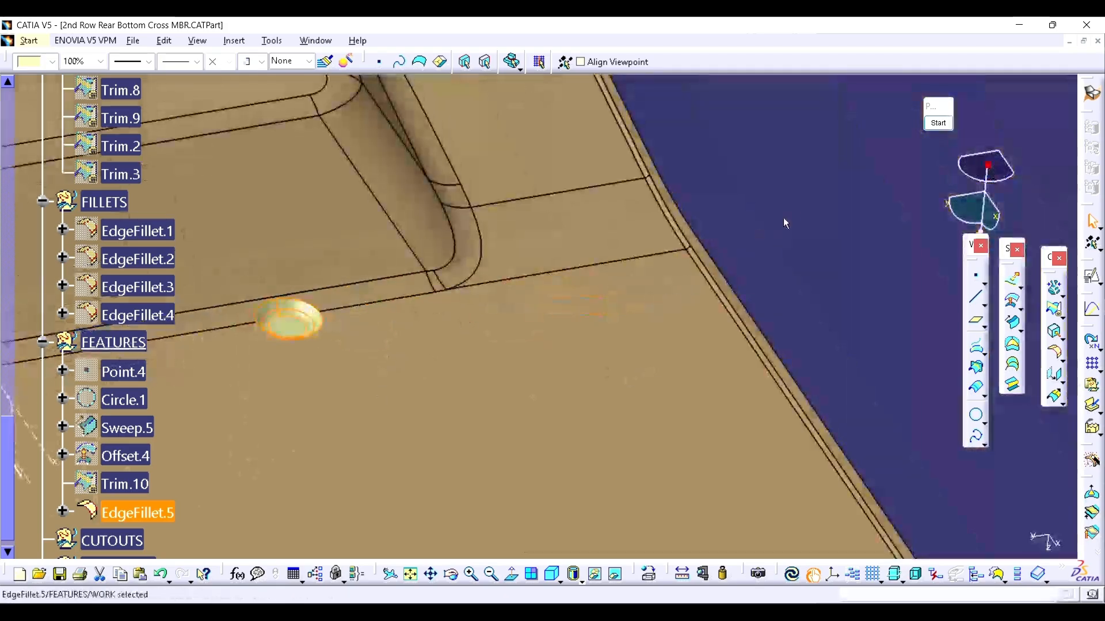
key(space)
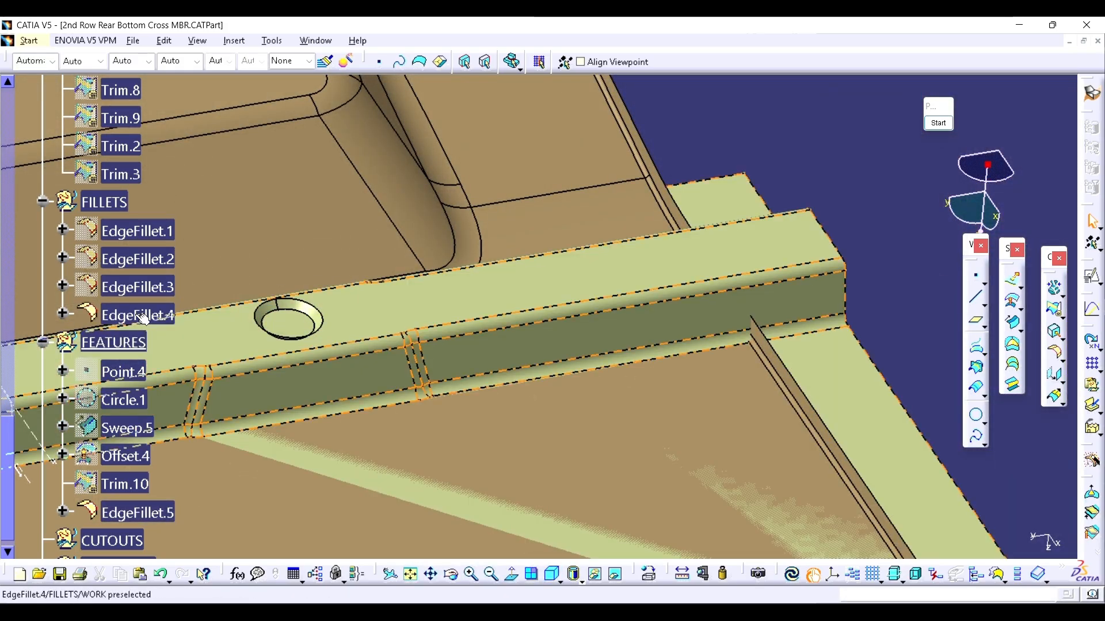
middle_drag(296, 334, 559, 248)
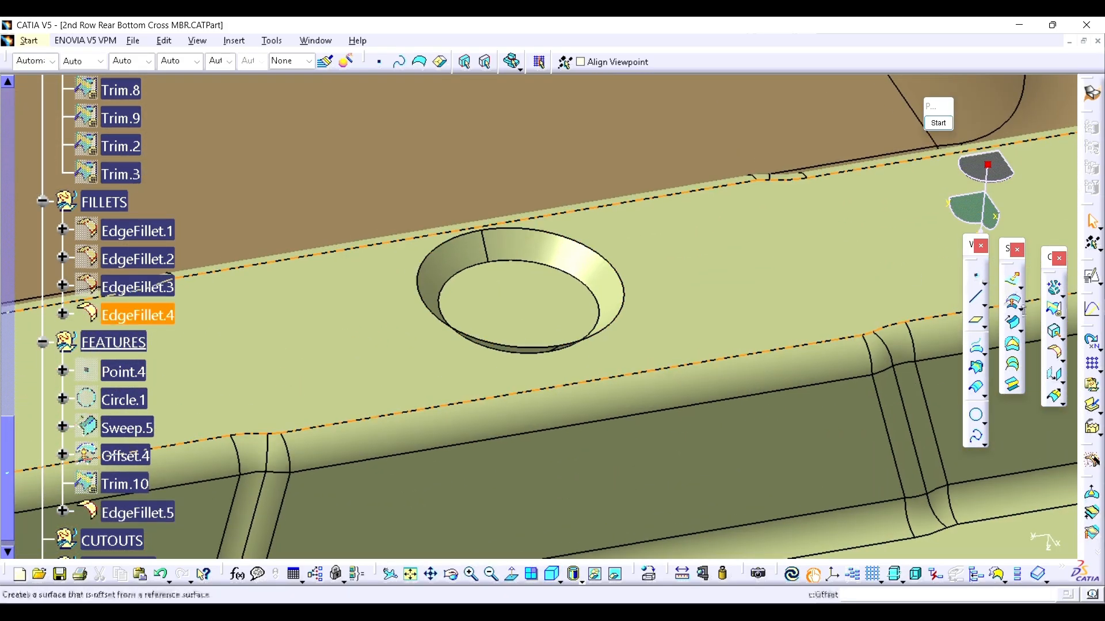
click(1053, 311)
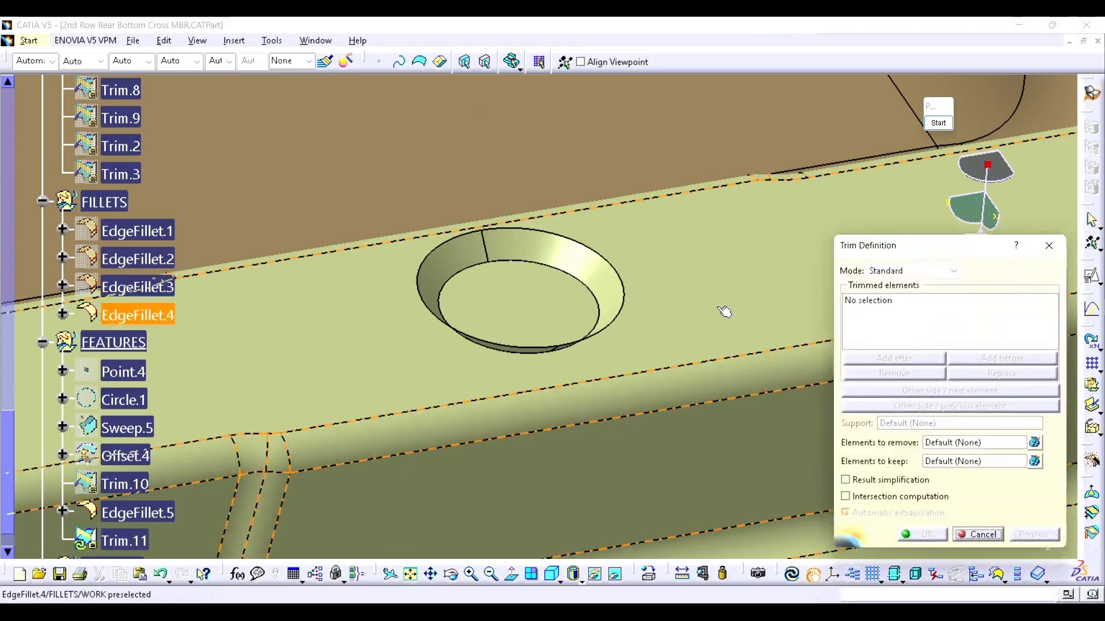
click(725, 311)
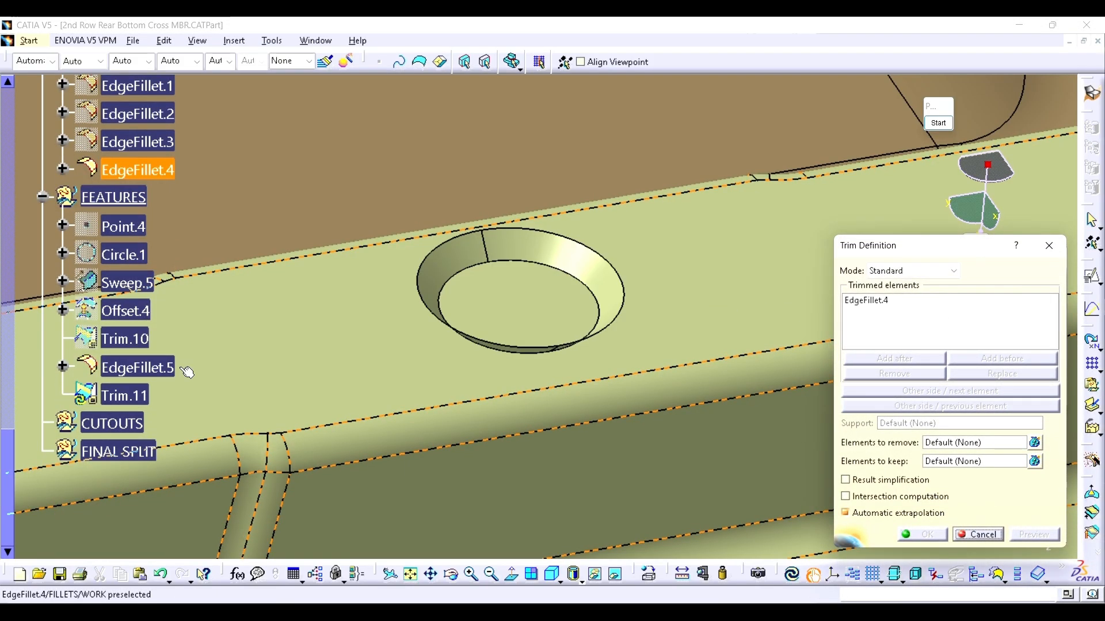
click(173, 374)
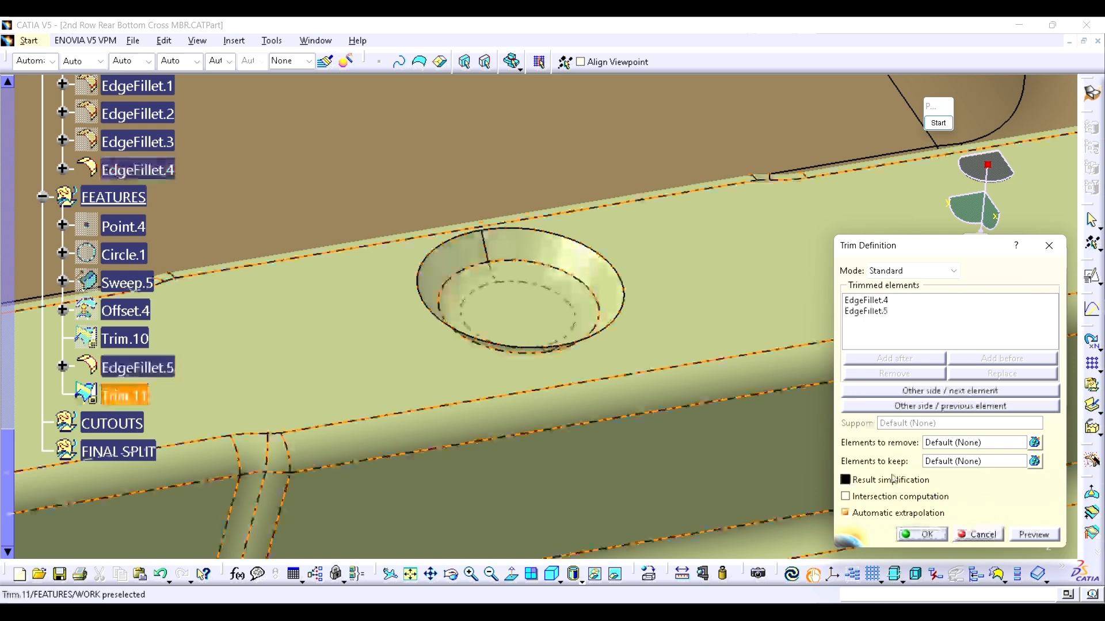
click(920, 534)
- Fillet the recess's upper rim, where it meets the member's top face, with a 10 mm radius
ctrl+middle_drag(700, 321, 970, 340)
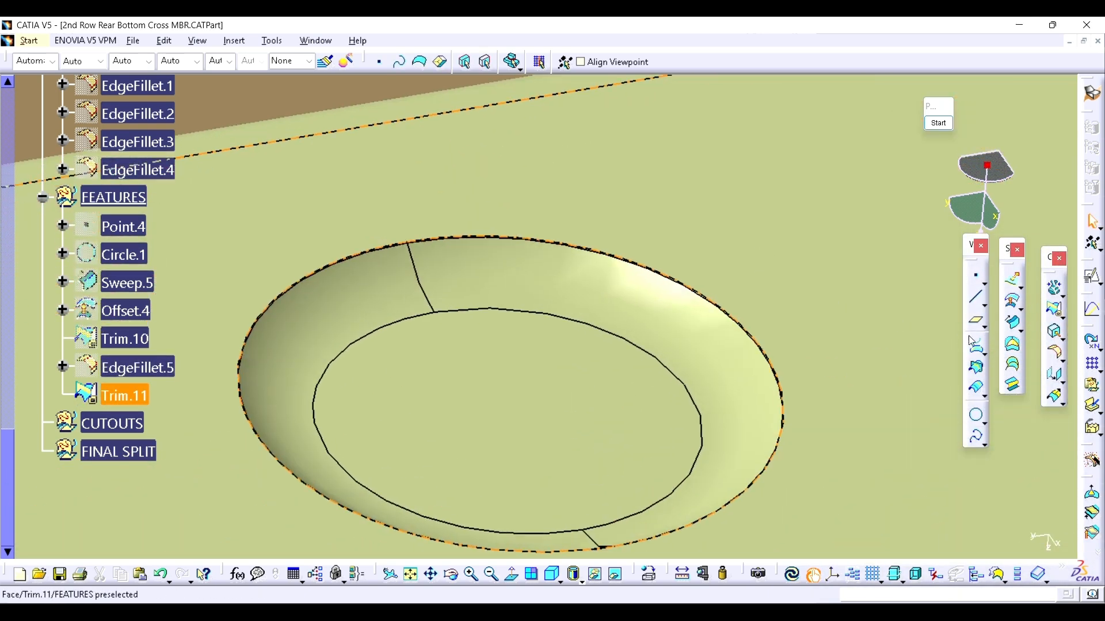
click(1066, 360)
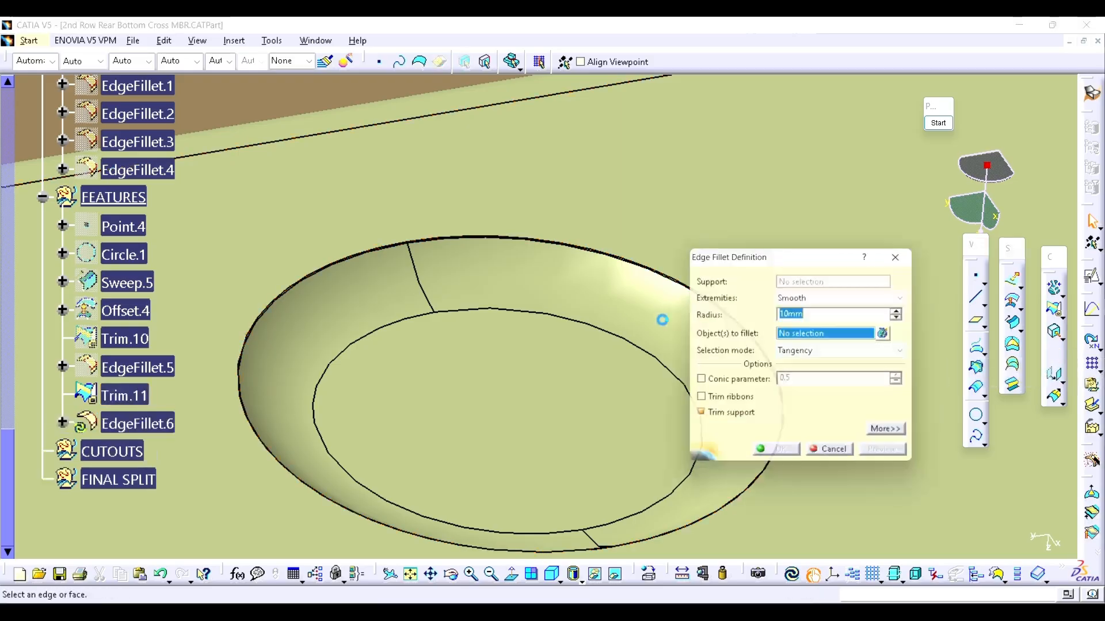
middle_drag(475, 307, 539, 253)
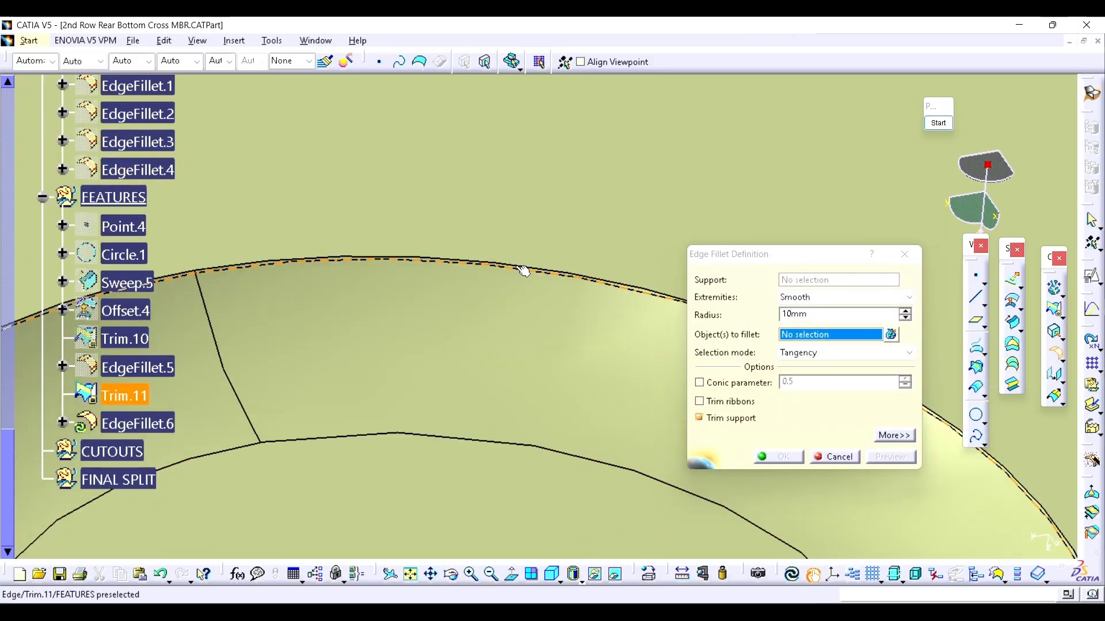
click(525, 266)
key(Return)
middle_drag(519, 264, 720, 301)
- Make the CUTOUTS geometrical set the active work object
click(126, 405)
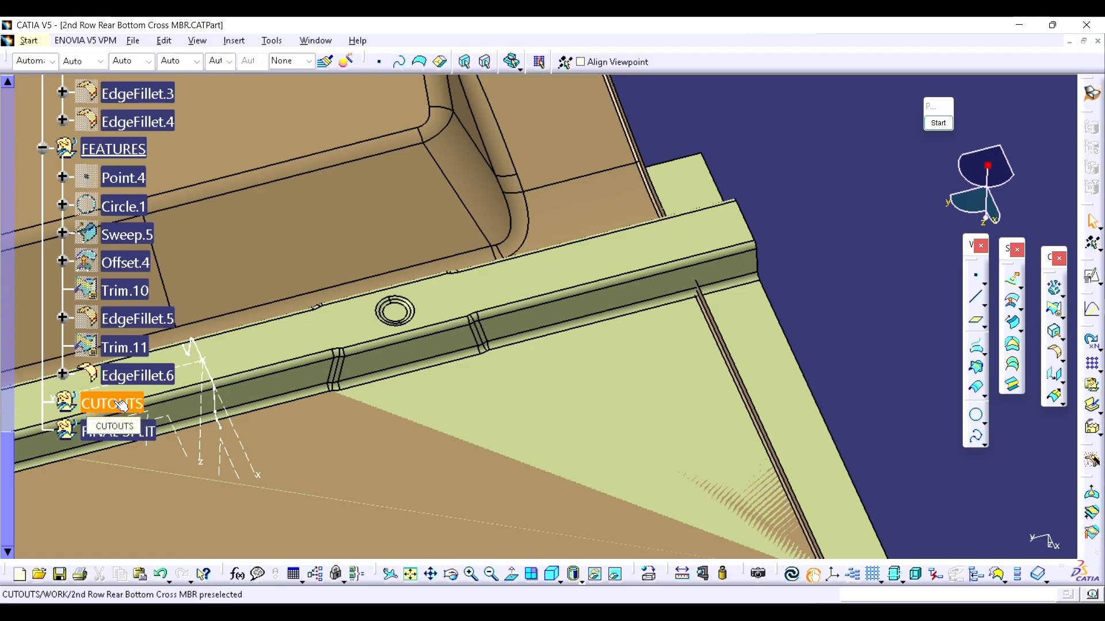
right_click(122, 406)
click(156, 214)
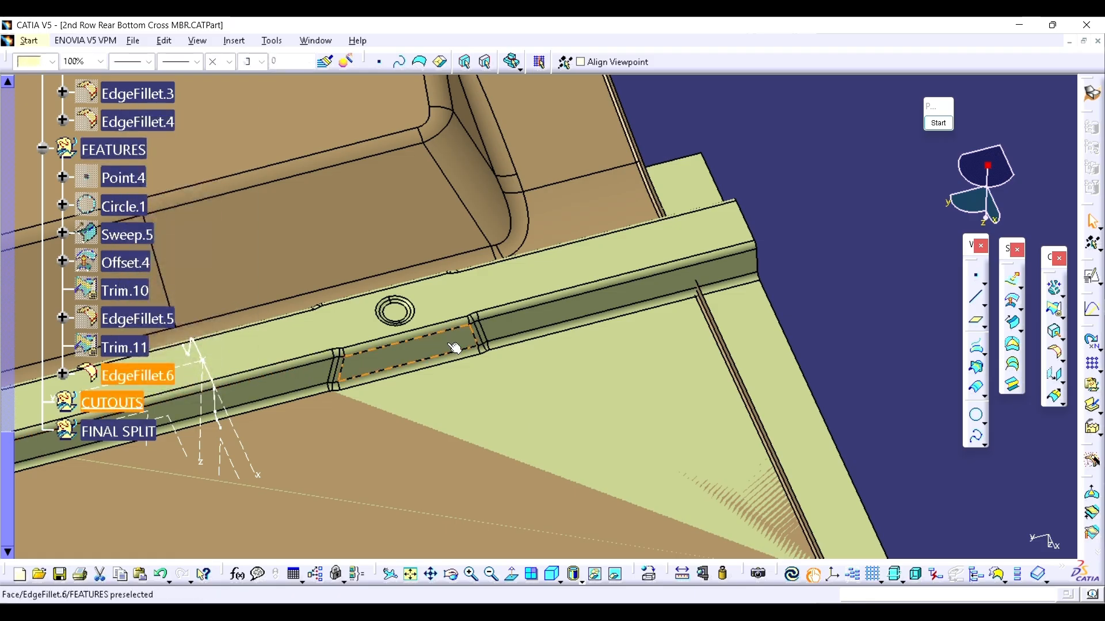
middle_drag(303, 373, 641, 266)
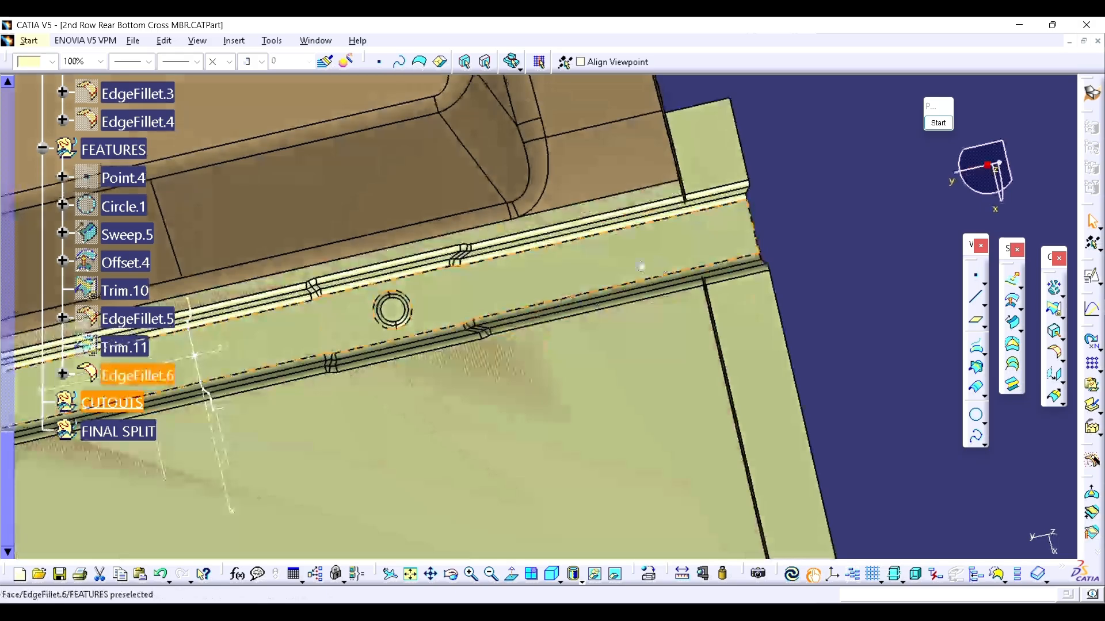
- Create a plane offset 500 mm from Axis System.2's ZX plane in the reversed direction, beyond the circular recess
middle_drag(529, 282, 563, 260)
mouse_move(693, 222)
middle_down()
mouse_move(717, 246)
mouse_move(673, 230)
middle_up()
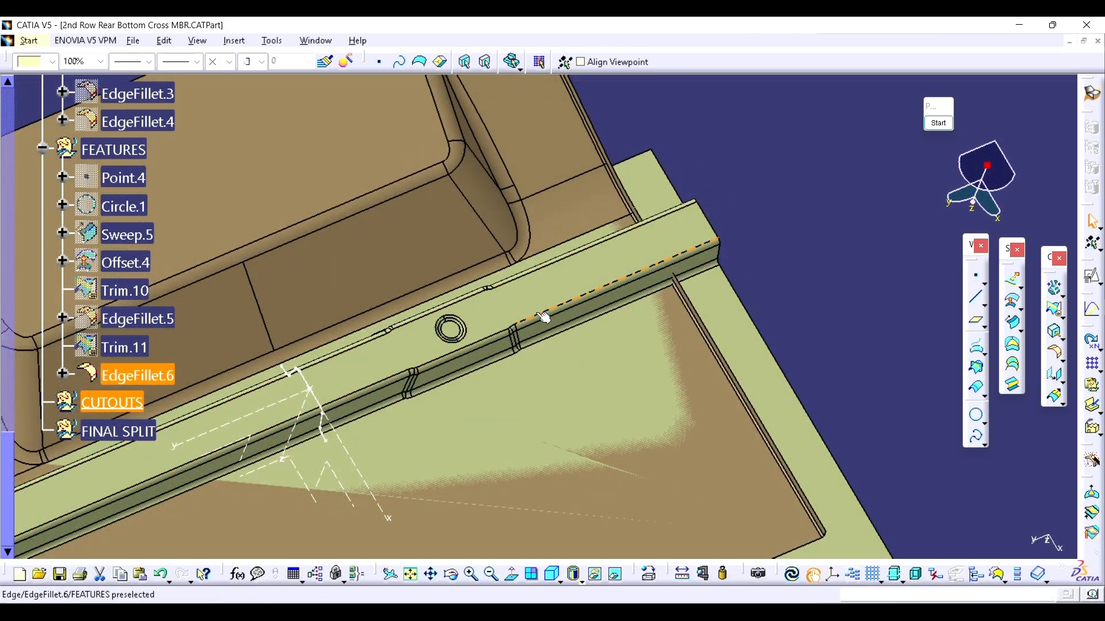
middle_drag(541, 316, 547, 300)
middle_drag(420, 439, 543, 385)
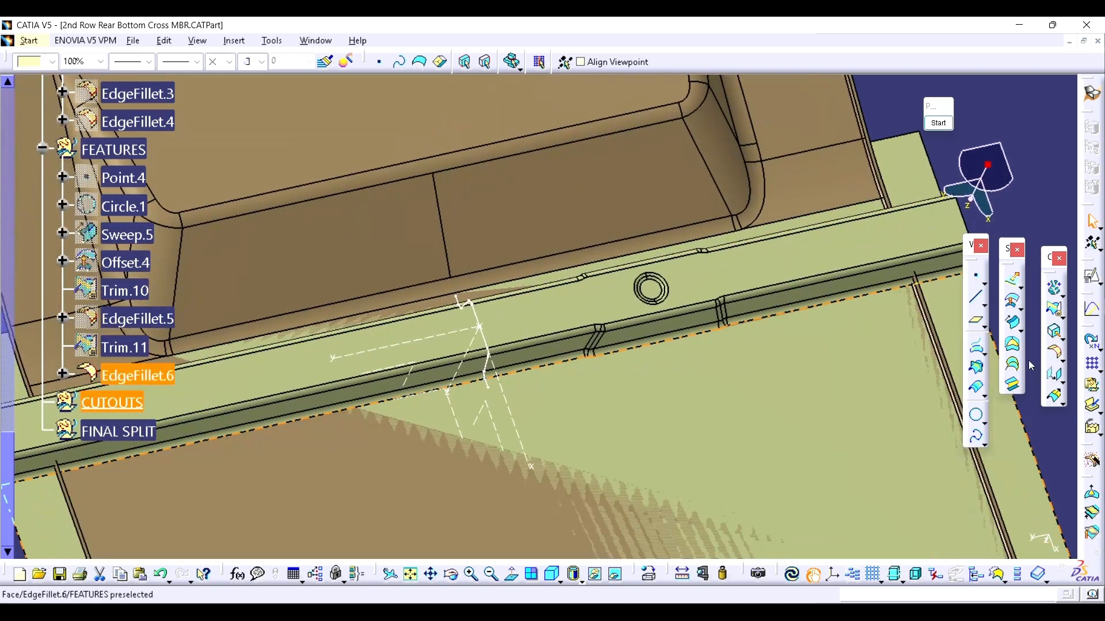
click(976, 325)
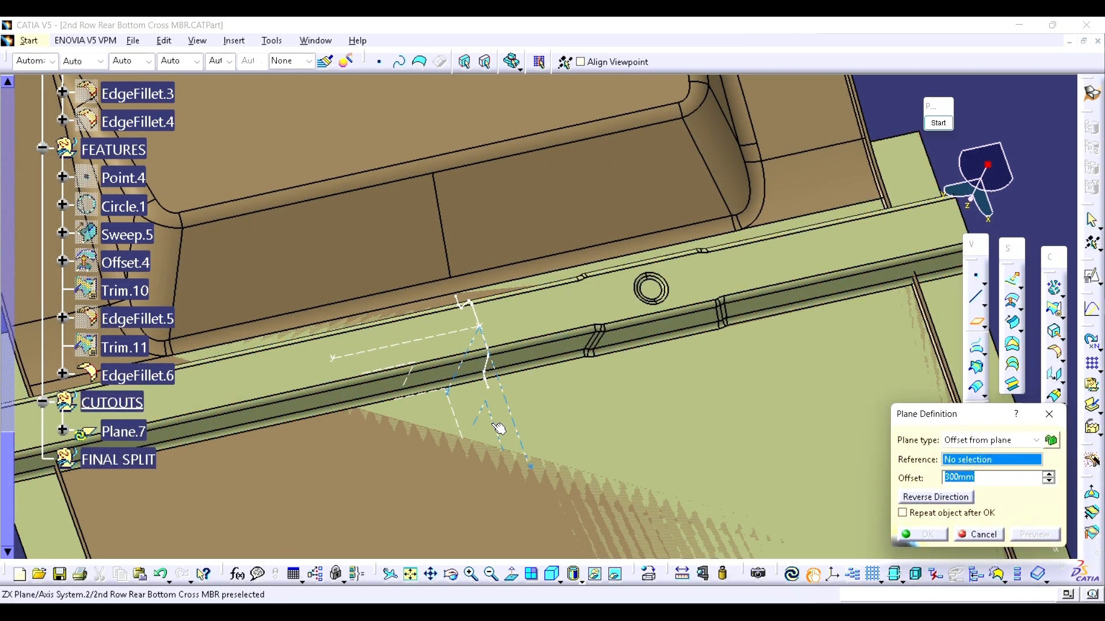
click(494, 426)
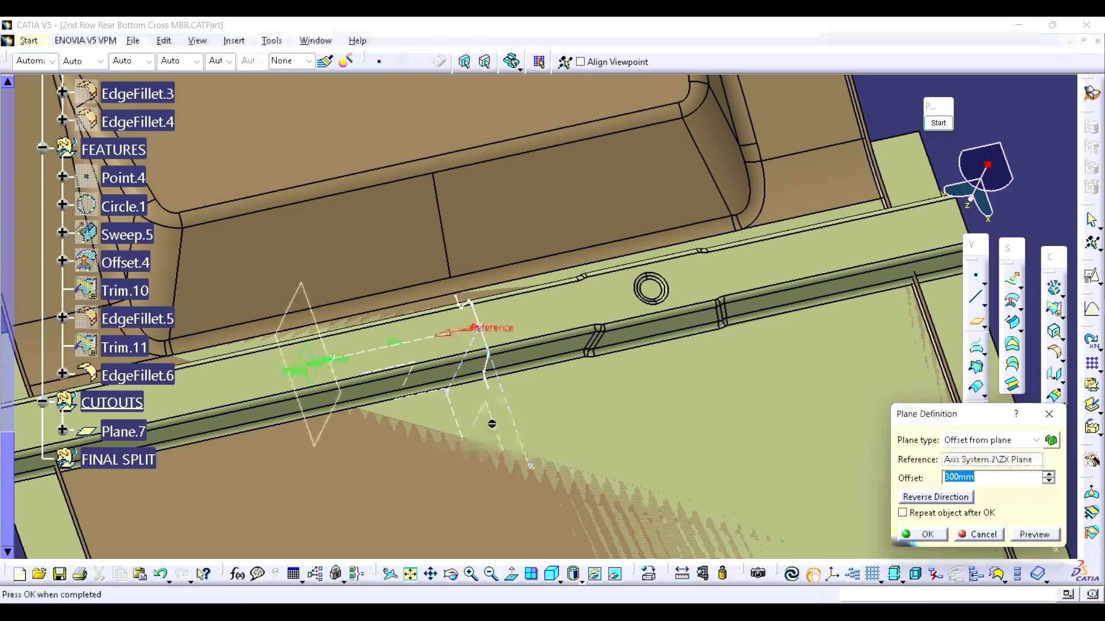
click(917, 502)
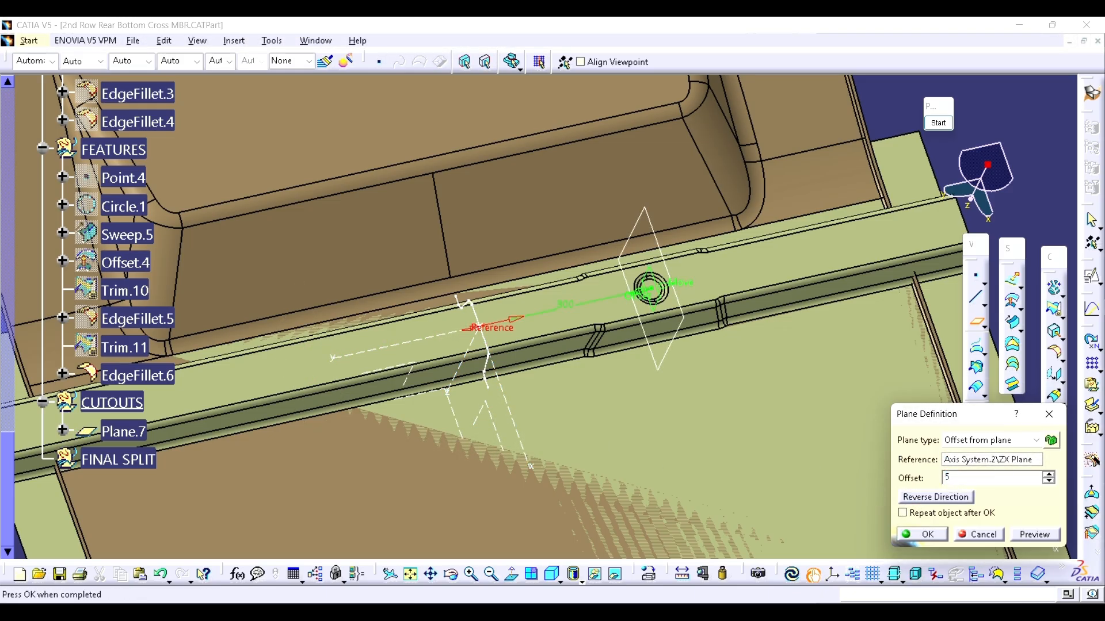
text(500)
click(1043, 538)
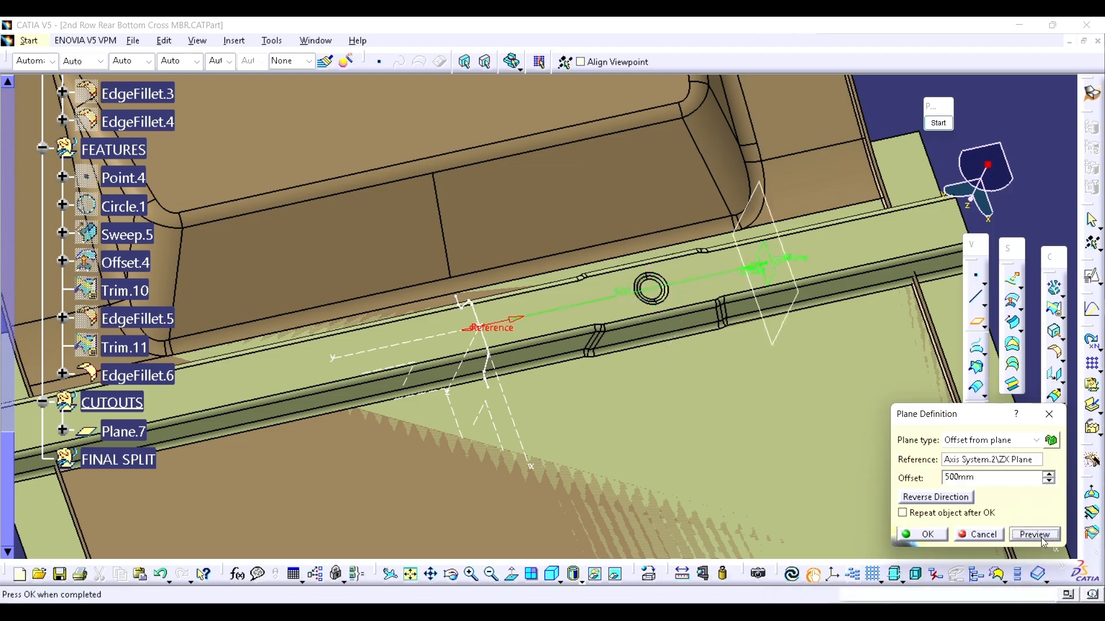
click(923, 535)
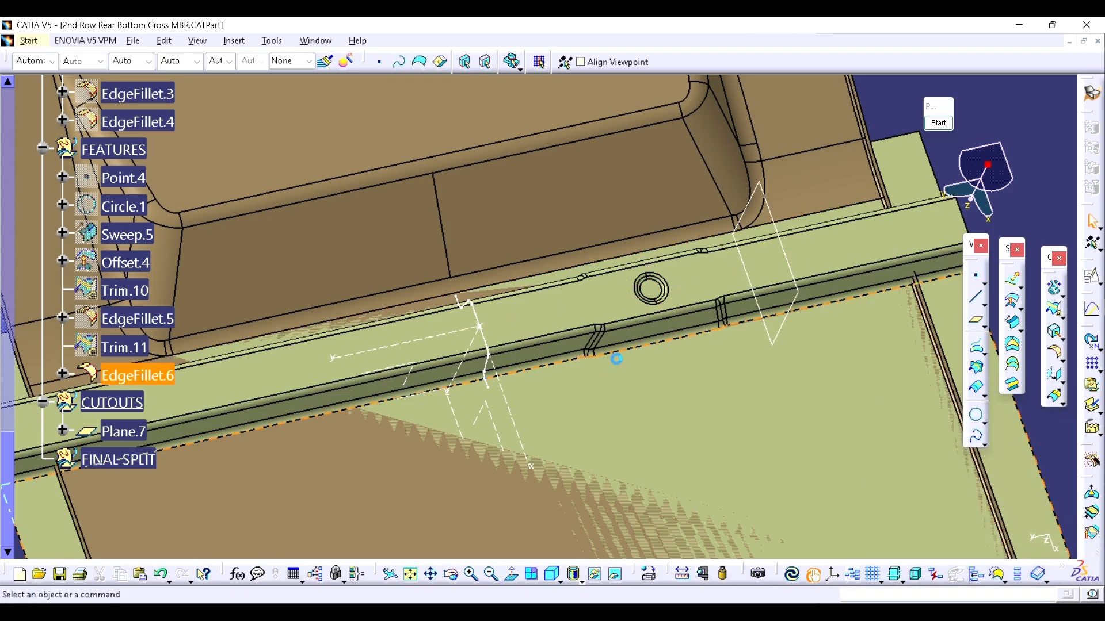
- Intersect EdgeFillet.6 with the 500 mm offset plane to create a cross-section curve of the member
middle_drag(616, 358, 571, 342)
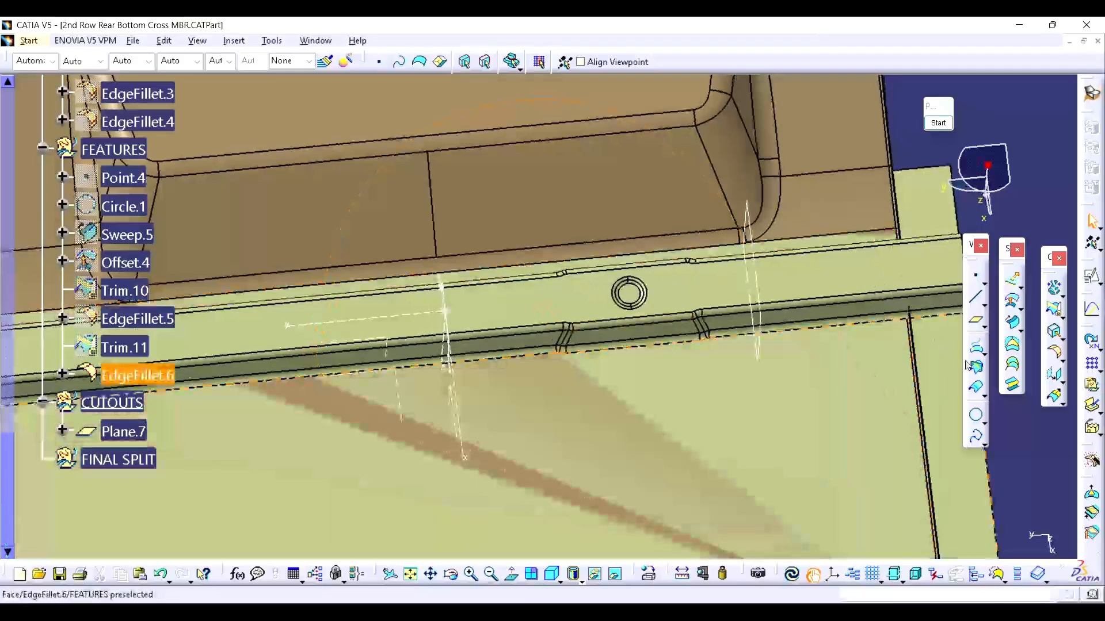
click(975, 366)
click(807, 280)
click(751, 277)
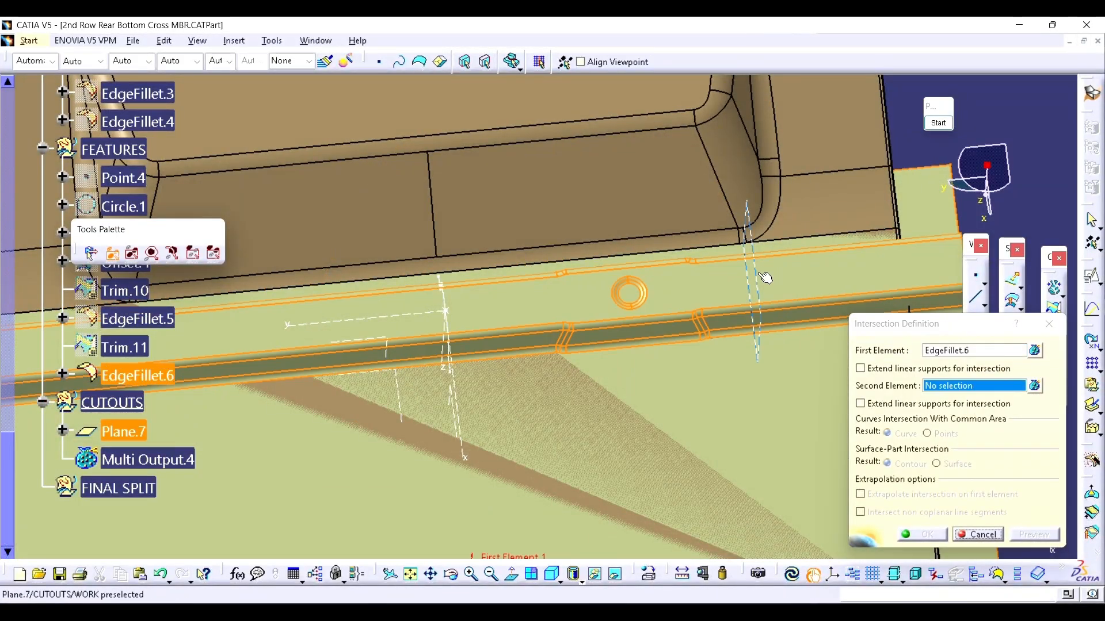
click(923, 534)
- Measure the distance from the section profile's lower flange end point to Axis System.2's YZ plane and copy the value
middle_drag(745, 437, 630, 251)
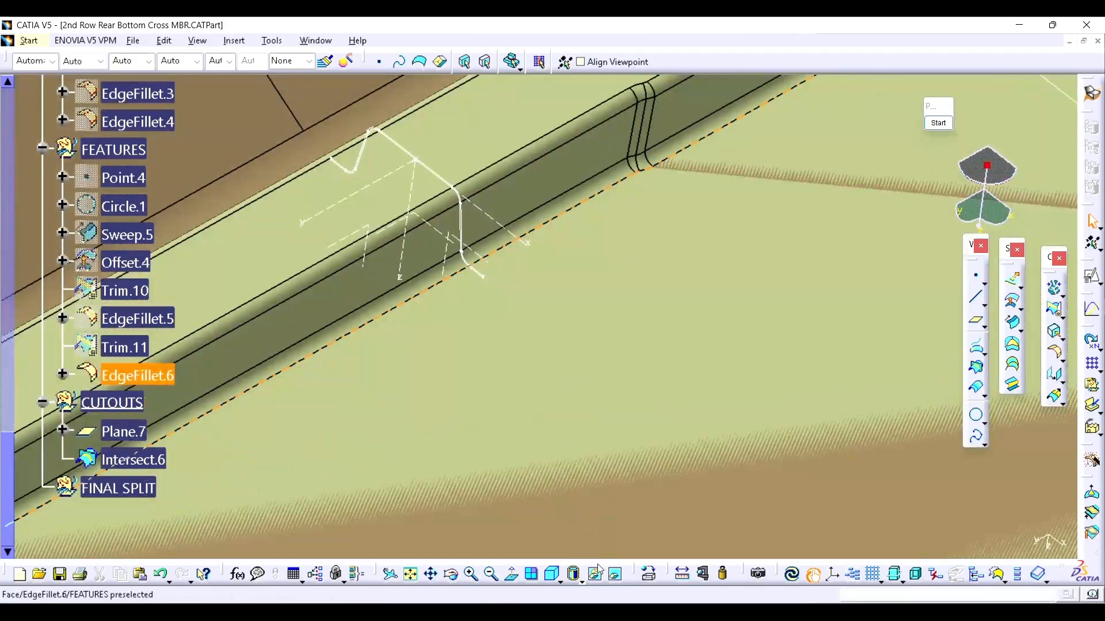
click(685, 574)
ctrl+middle_drag(400, 316, 561, 356)
click(538, 366)
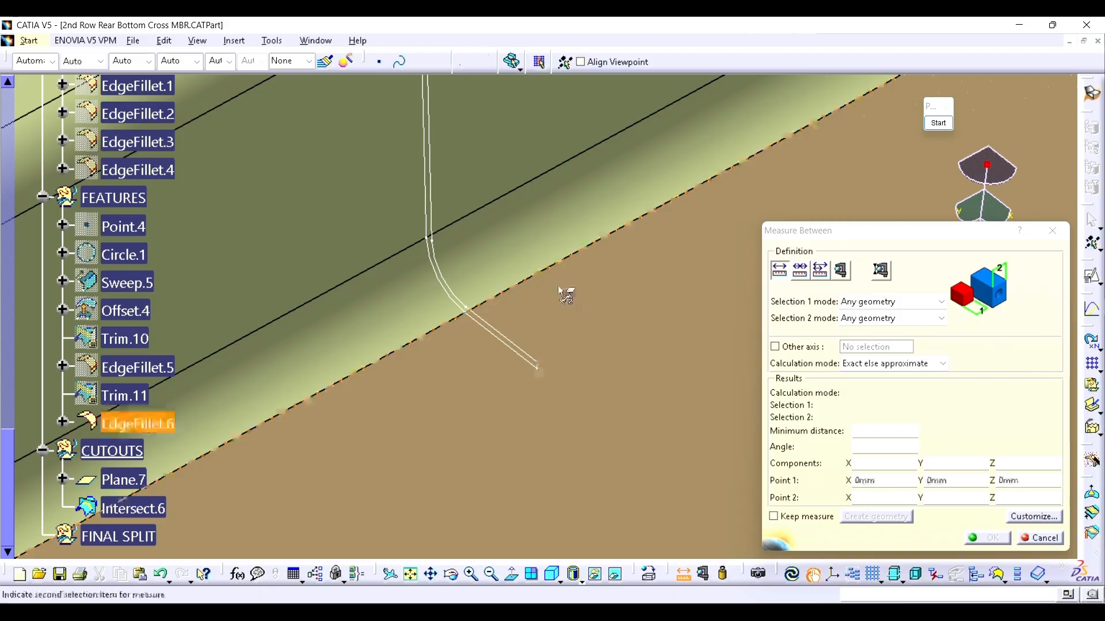
ctrl+middle_drag(557, 286, 562, 377)
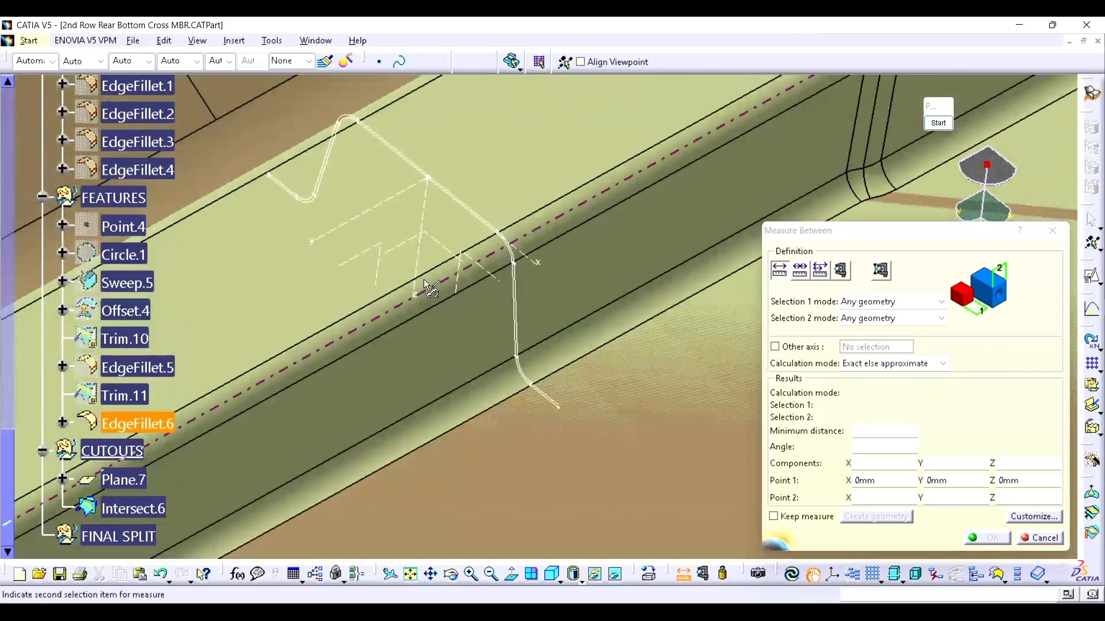
click(384, 279)
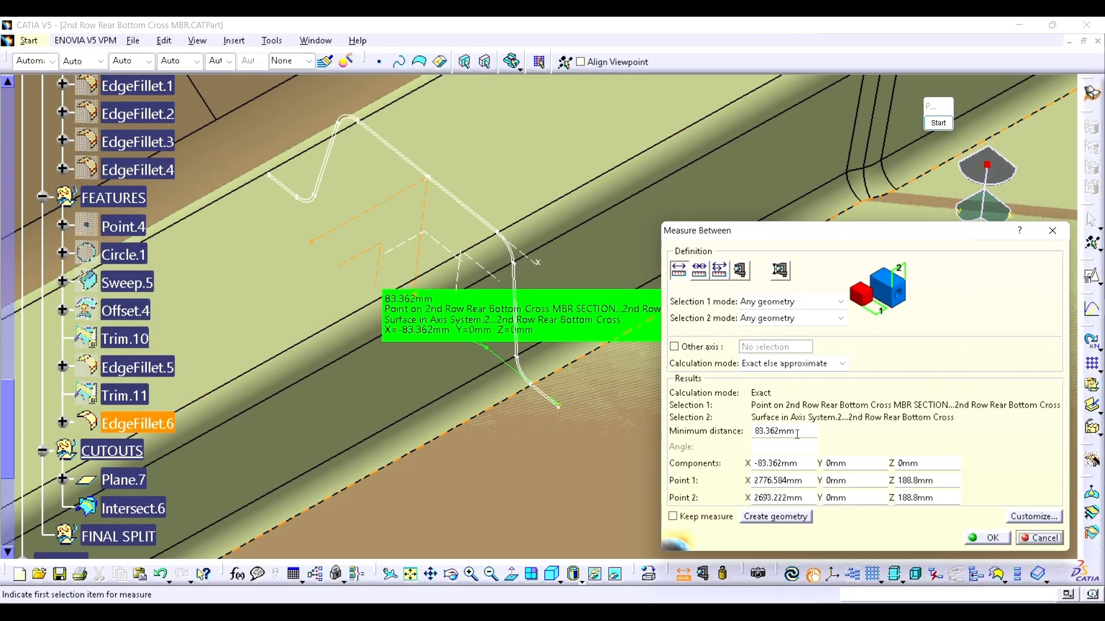
double_click(796, 431)
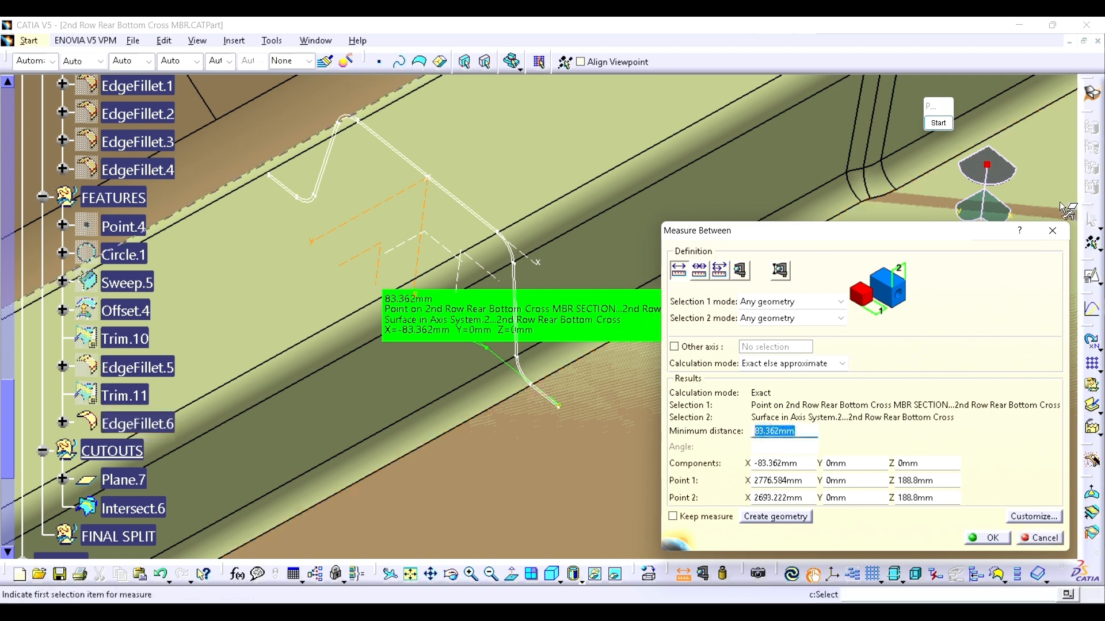
click(1052, 233)
- Create a plane offset 83.362 mm from Axis System.2's YZ plane, through the end of the section profile's lower flange
click(977, 322)
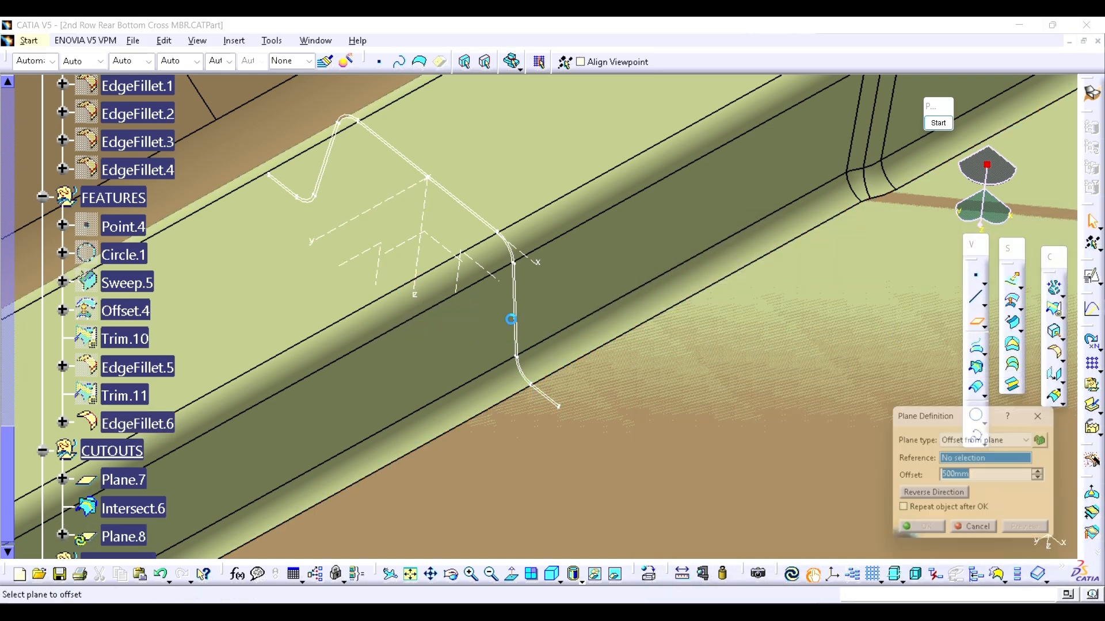
click(397, 275)
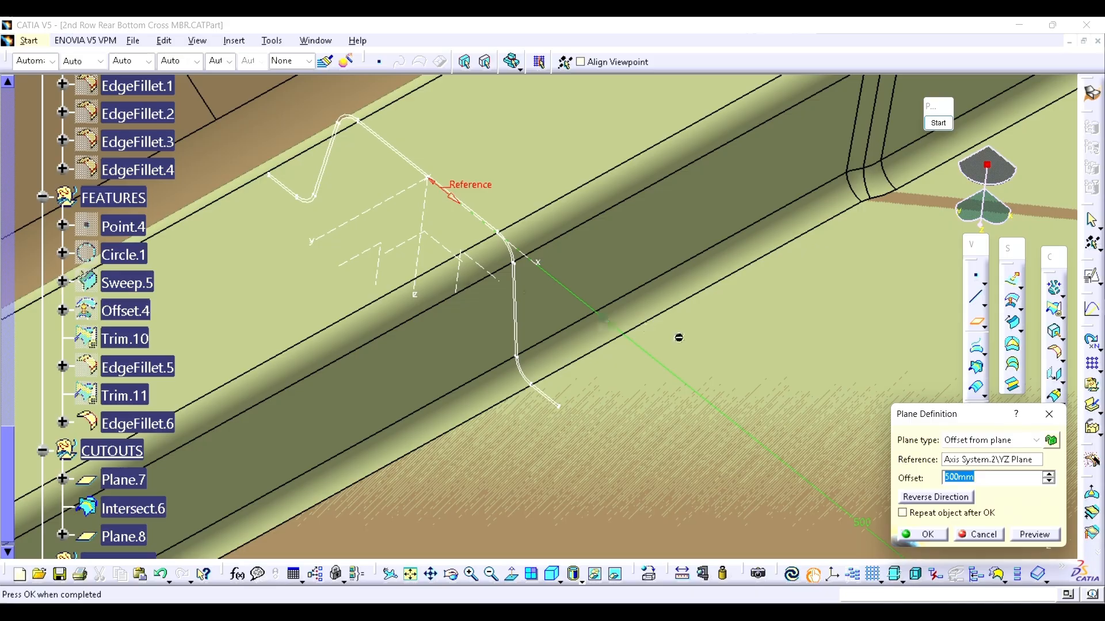
click(934, 537)
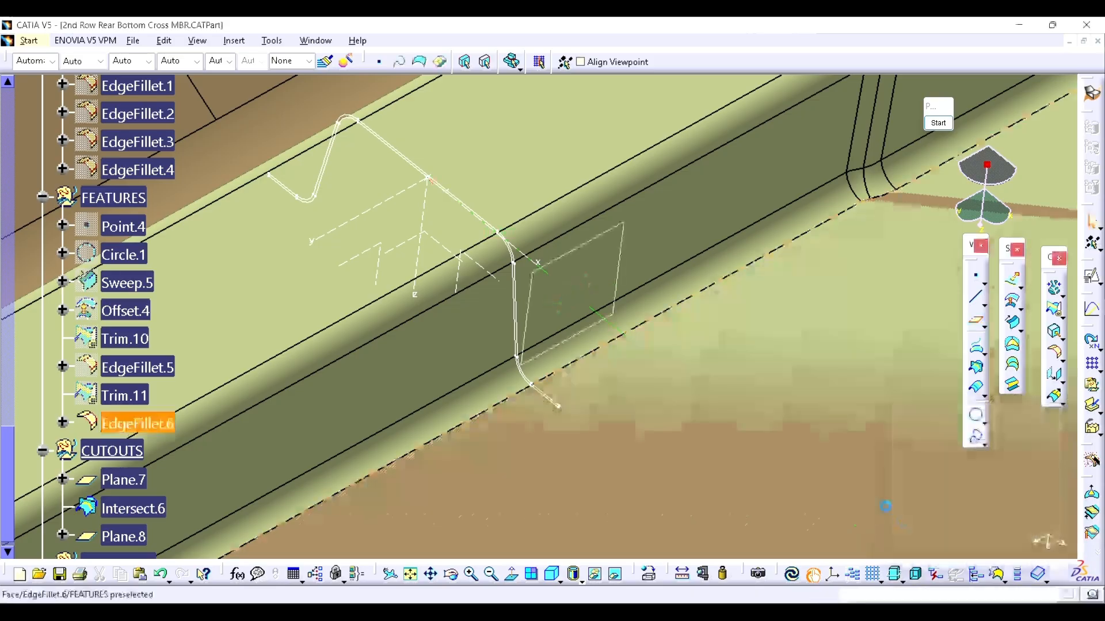
- Intersect EdgeFillet.6 with the 83.362 mm offset plane to create a lengthwise curve along the flange
click(976, 368)
click(704, 214)
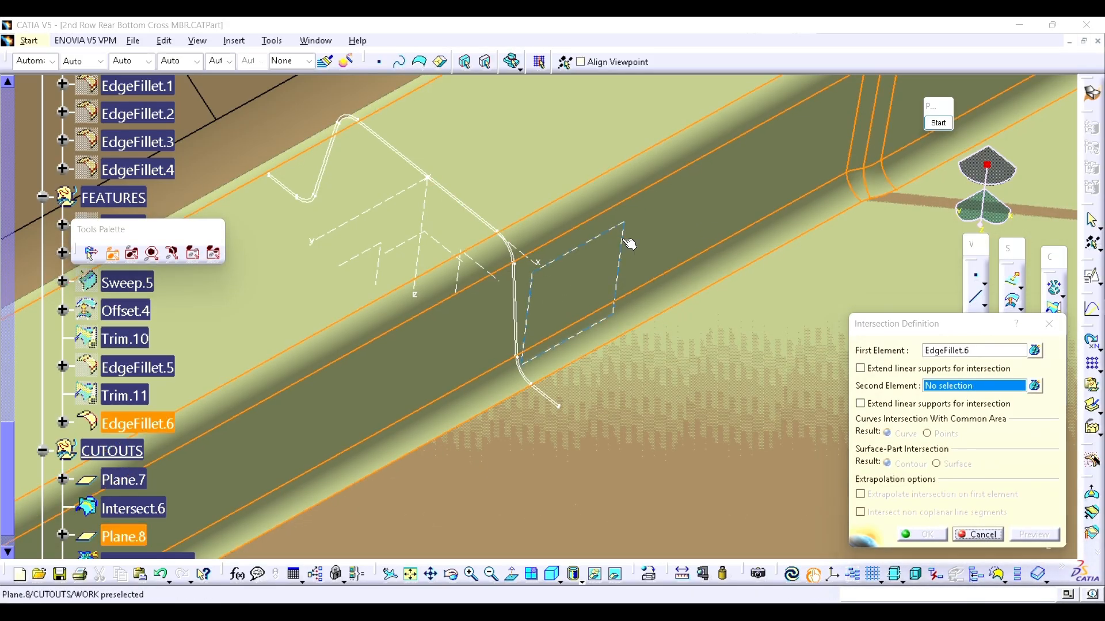
click(624, 244)
click(941, 535)
middle_drag(571, 311, 571, 377)
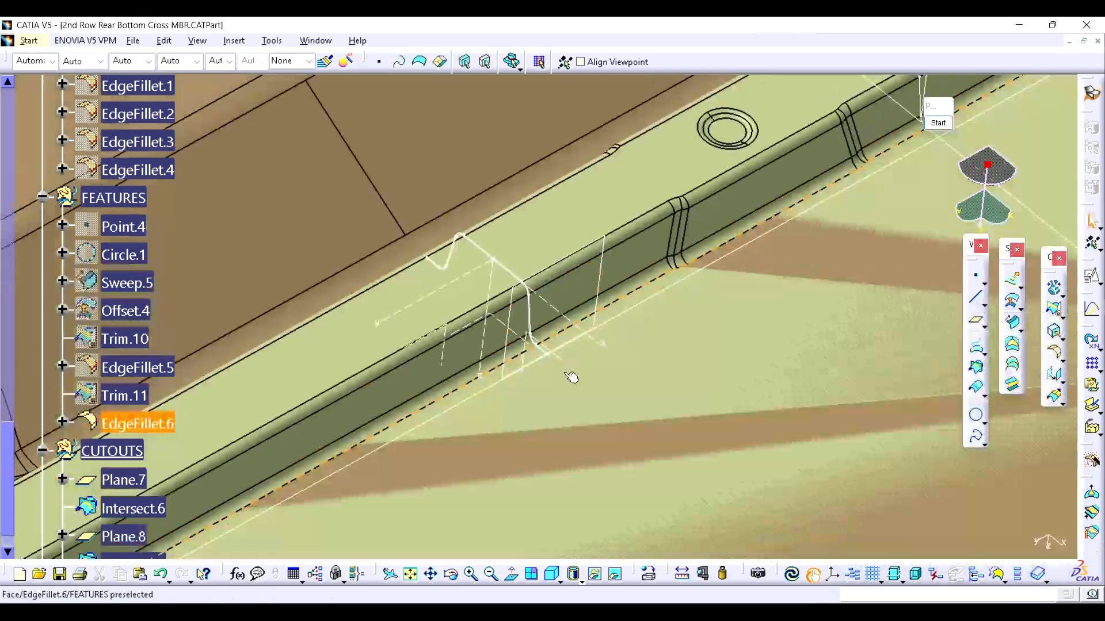
- Duplicate Plane.8 and Intersect.7 in the CUTOUTS set and reverse the copied plane's offset direction to the member's opposite side
scroll(355, 335, down, 3)
click(132, 296)
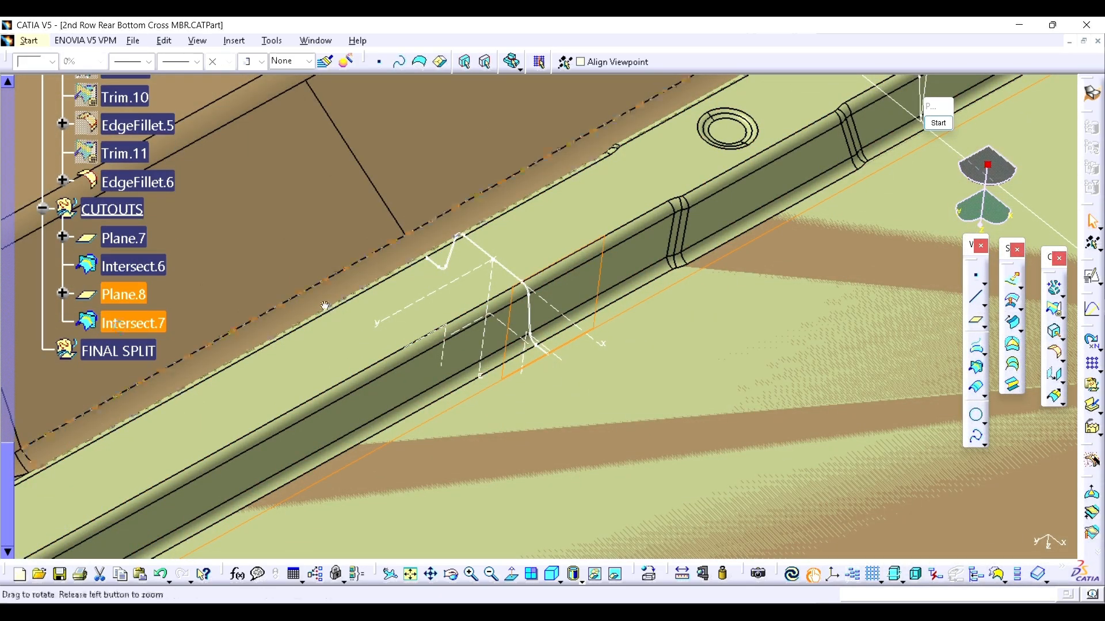
middle_drag(325, 306, 391, 381)
double_click(144, 329)
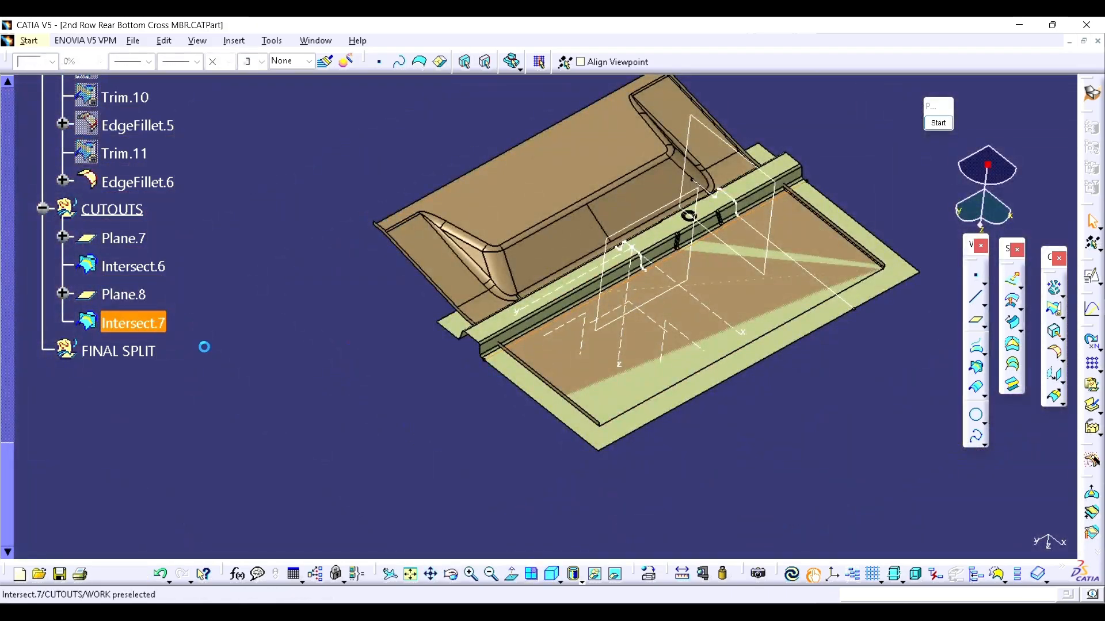
double_click(132, 351)
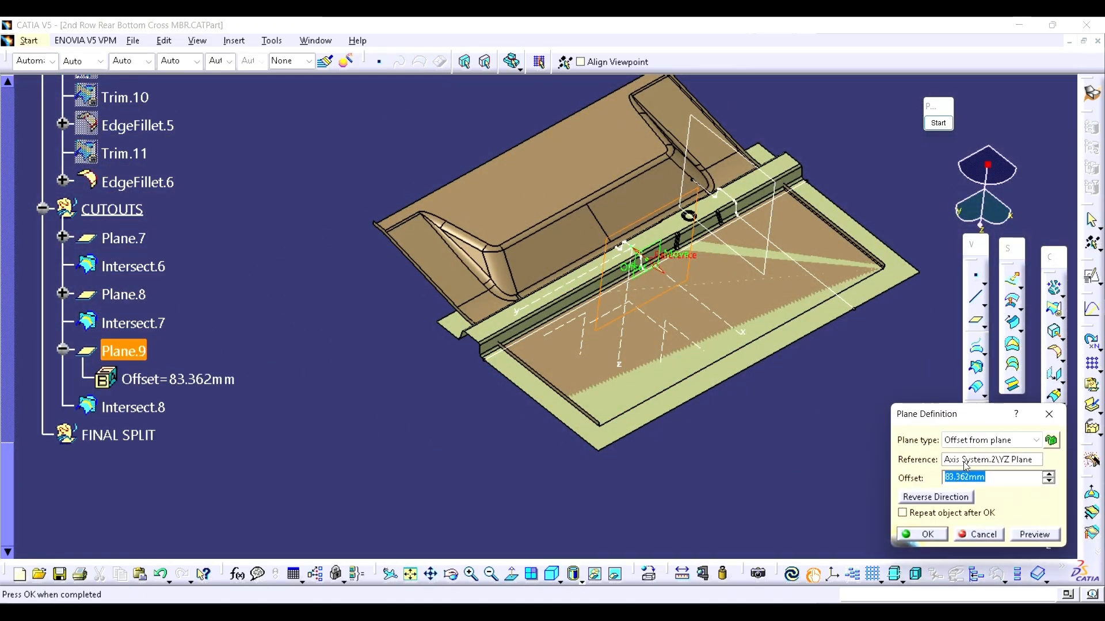
click(922, 534)
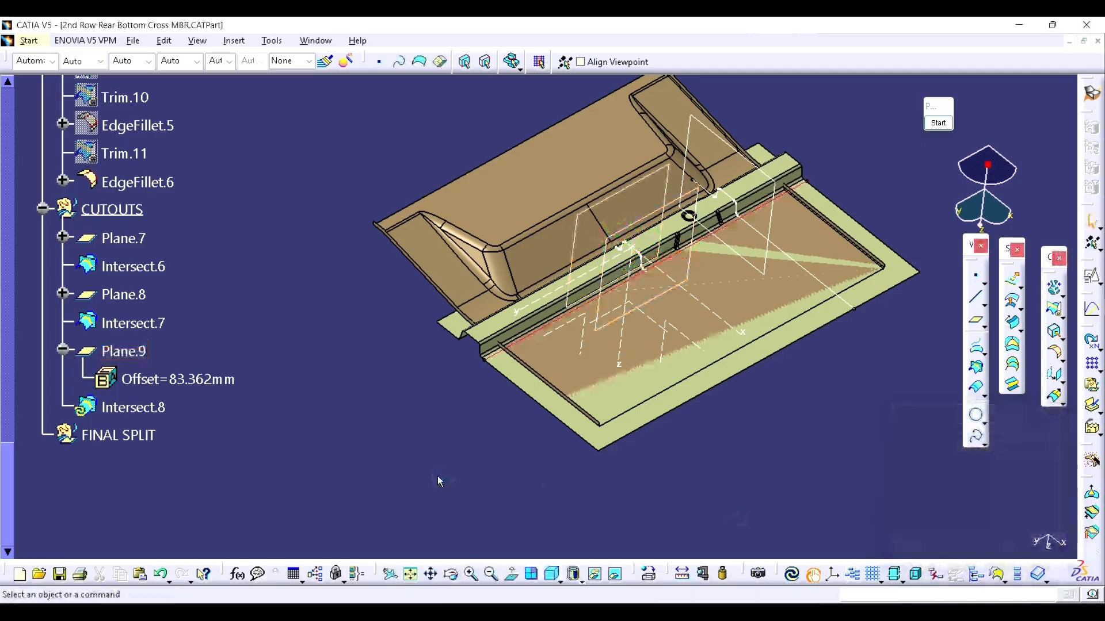
- Measure between the end of the section profile's opposite flange and the Intersect.8 curve to check their alignment
middle_drag(680, 323, 644, 278)
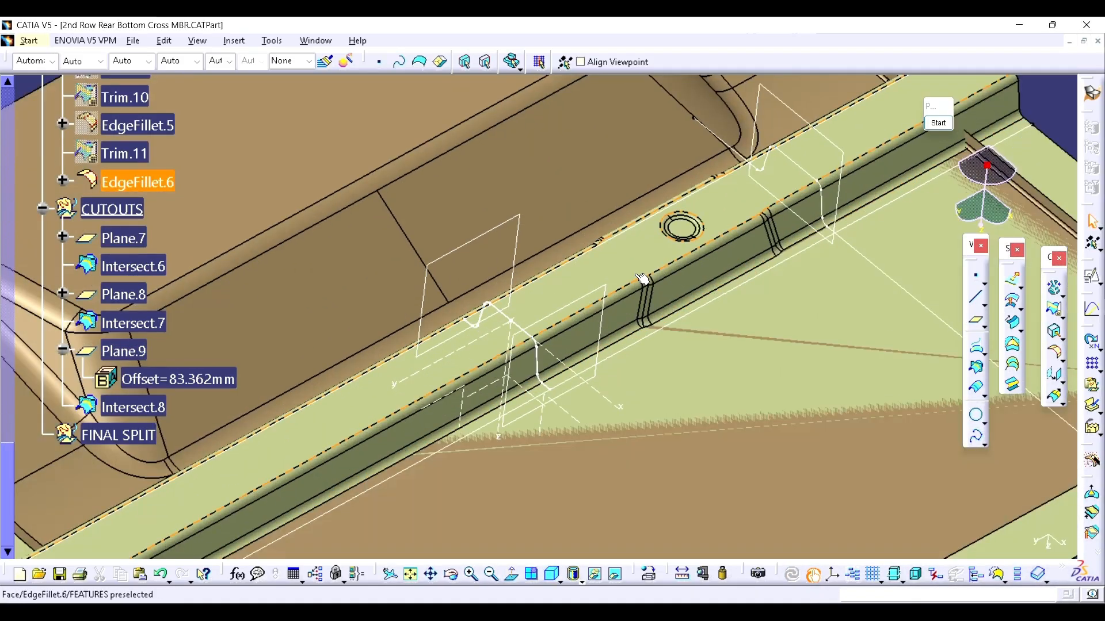
middle_drag(549, 322, 624, 345)
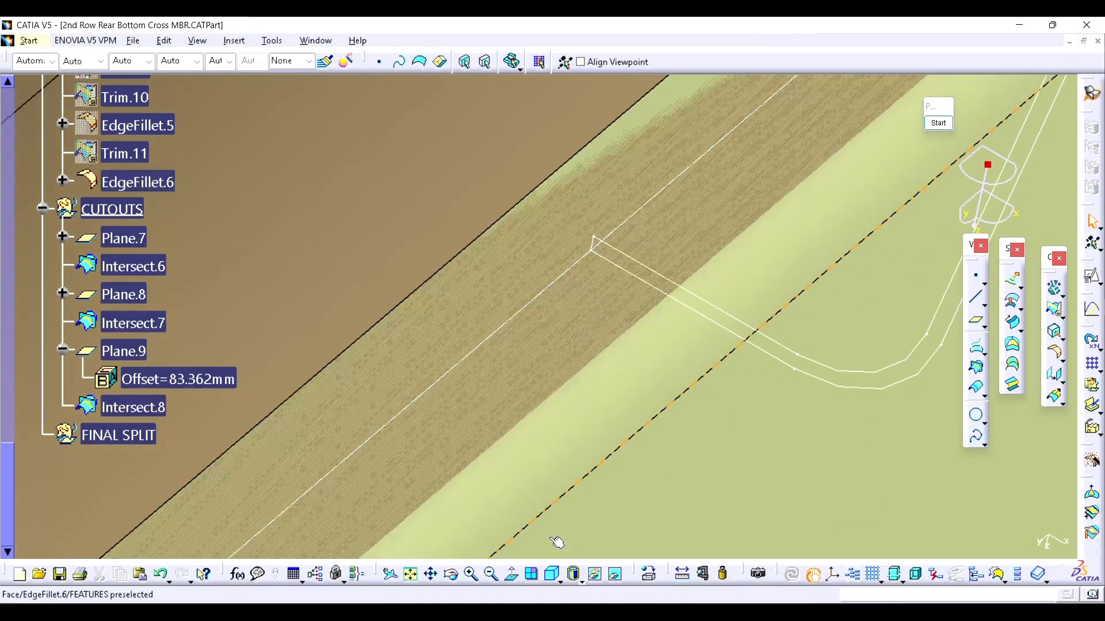
click(681, 574)
middle_drag(575, 403, 541, 308)
click(543, 311)
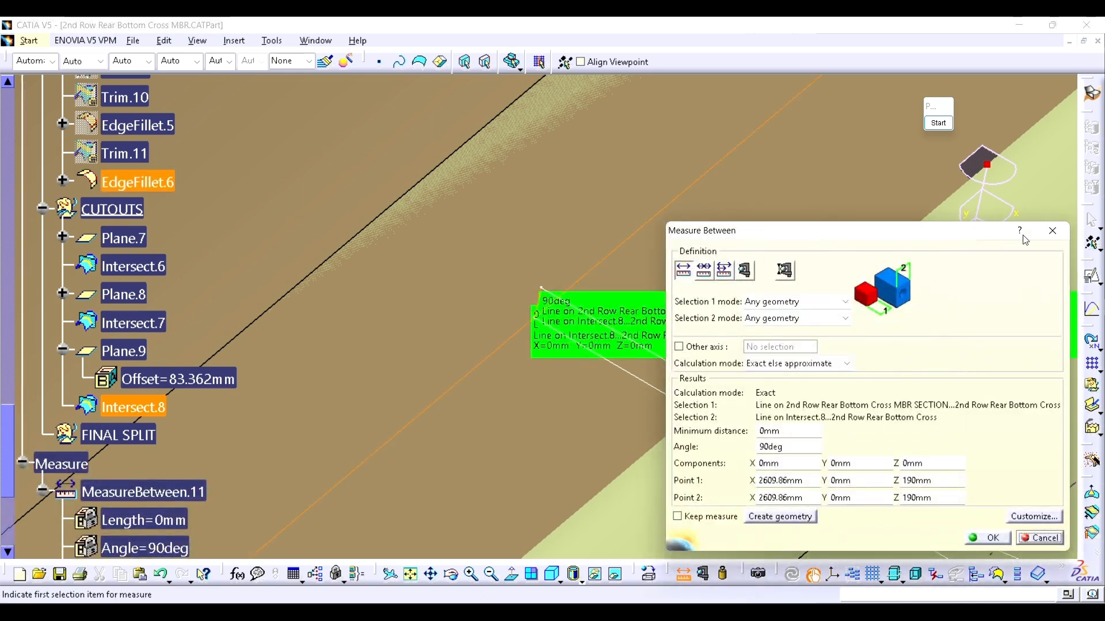
click(1054, 230)
- Hide the three offset construction planes used for the intersection curves
middle_drag(695, 247, 593, 376)
click(839, 242)
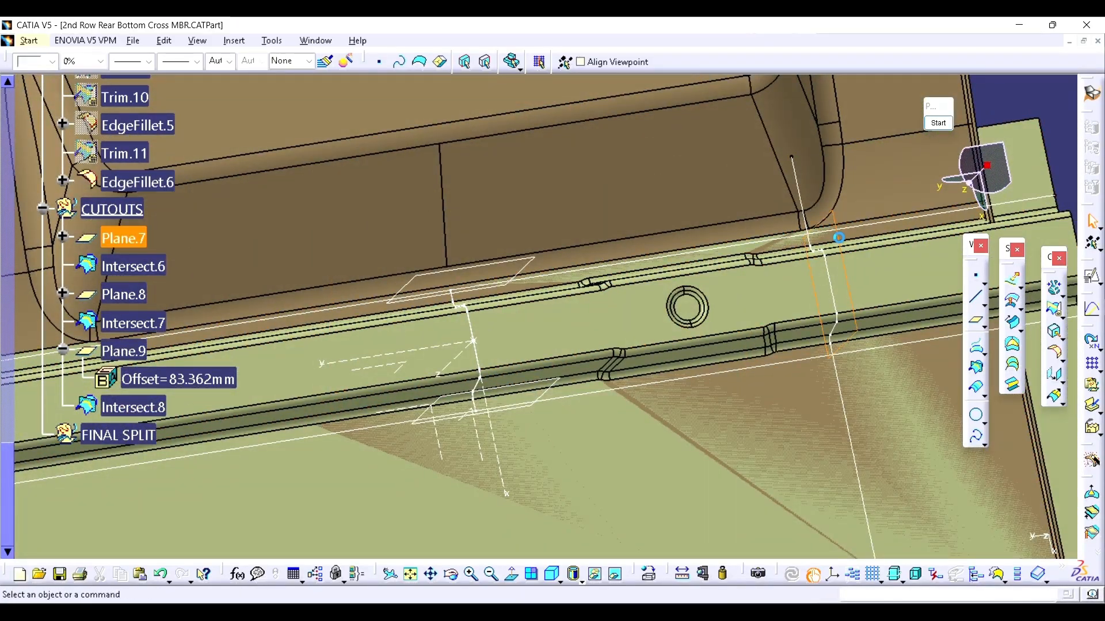
key(space)
click(518, 265)
key(space)
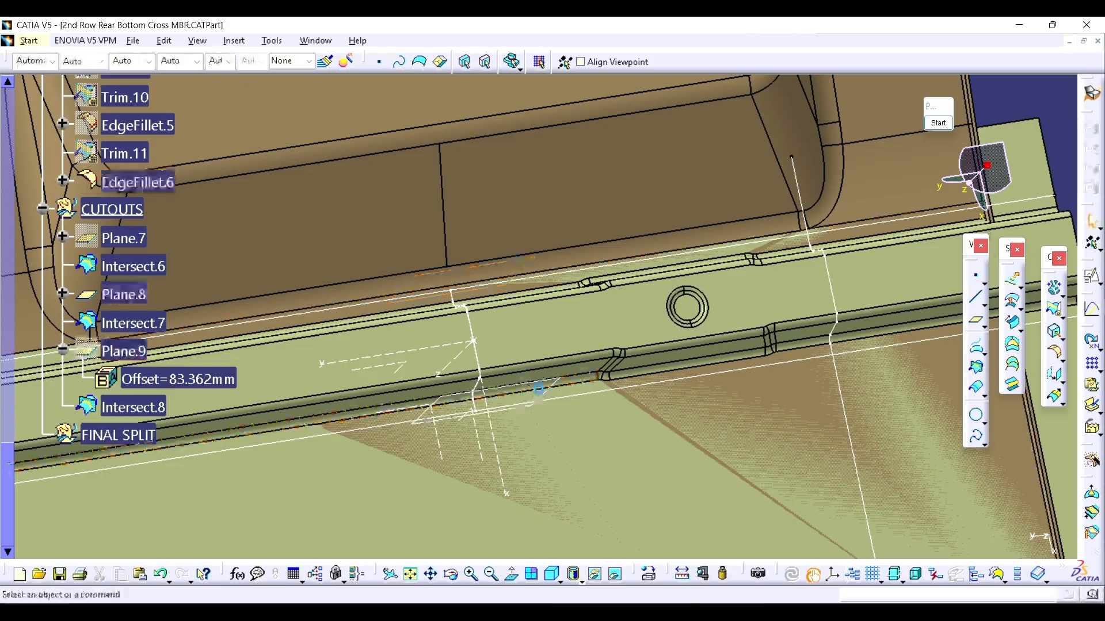
- Hide the 2nd Row Rear Bottom Cross MBR SECTION curve in the INPUT set
middle_drag(536, 352, 576, 310)
scroll(93, 281, up, 6)
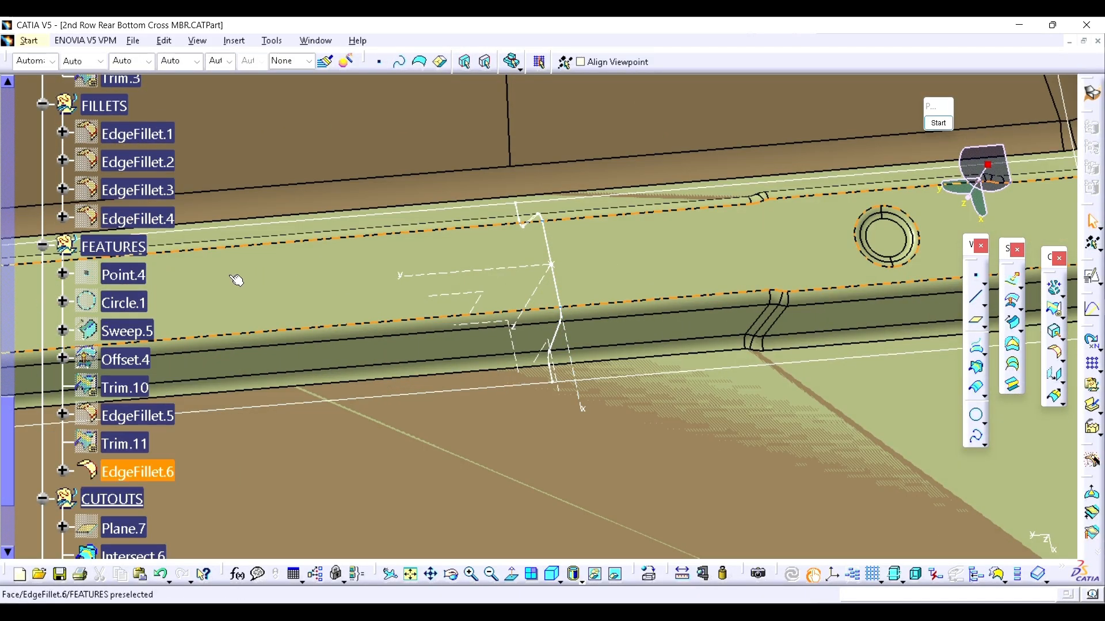
scroll(94, 280, up, 12)
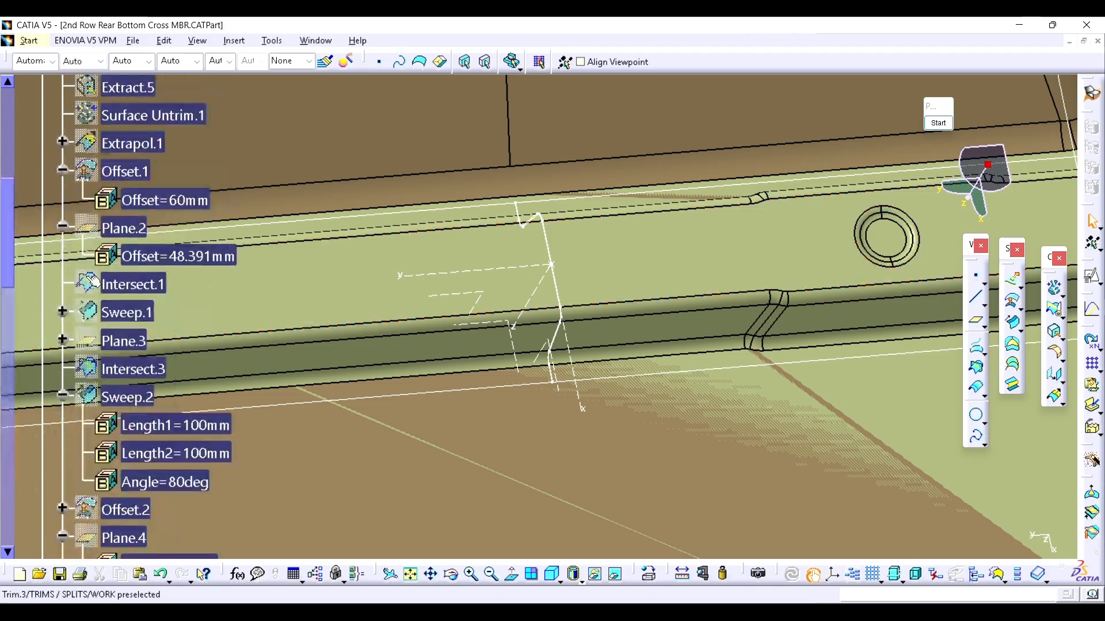
scroll(117, 253, up, 3)
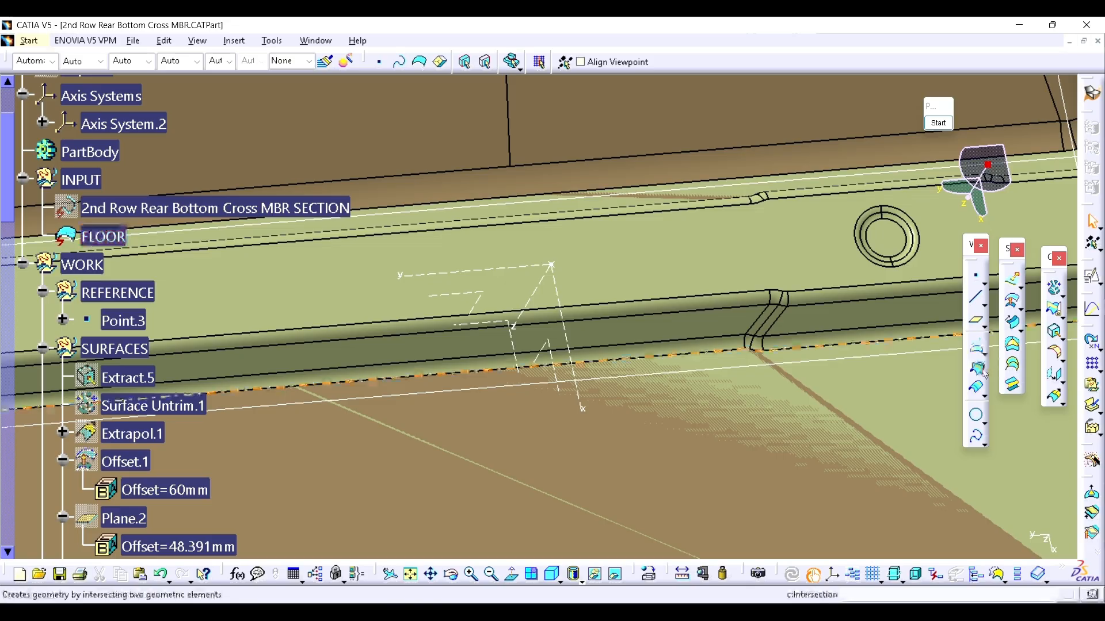
- Intersect EdgeFillet.6 with Axis System.2's ZX plane to create the central cross-section curve, and hide Axis System.2
click(977, 347)
click(558, 348)
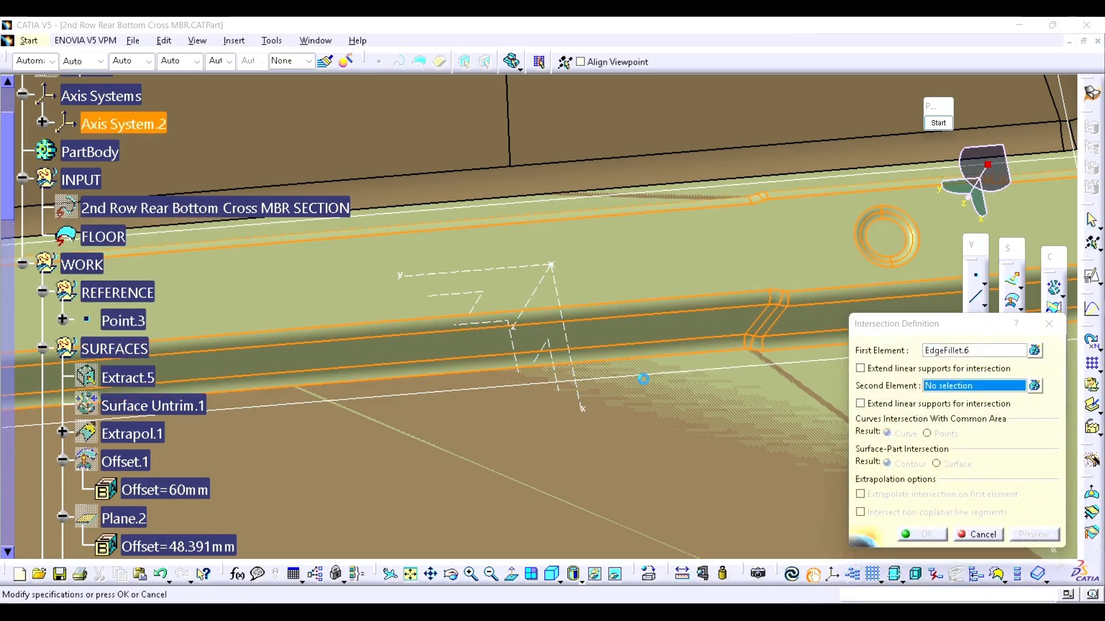
click(921, 535)
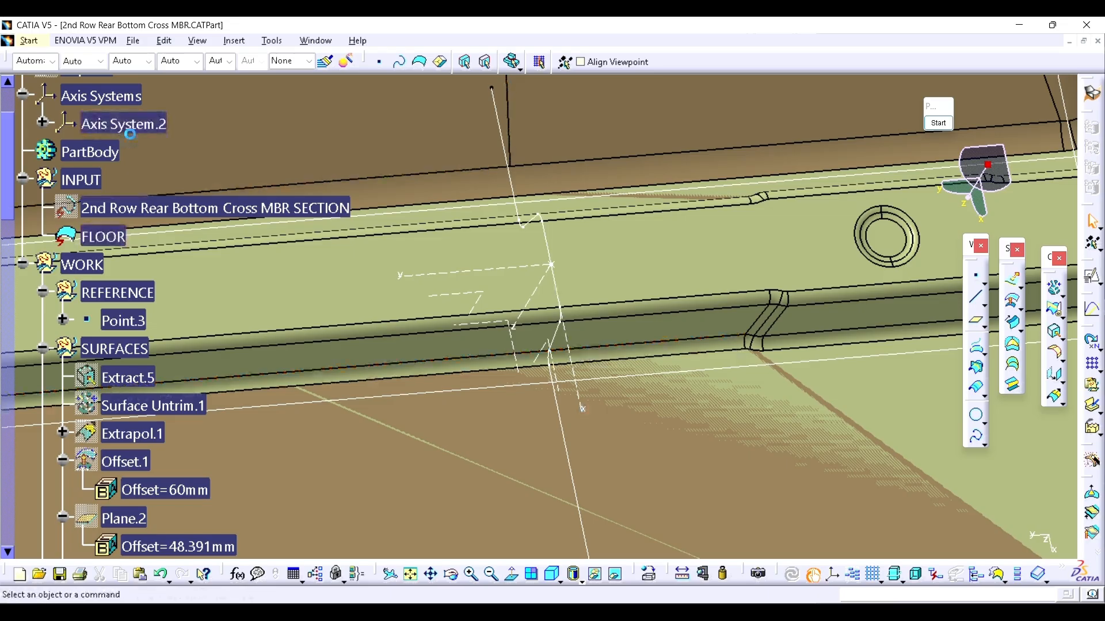
click(123, 127)
key(space)
- Trim the Intersect.6 and Intersect.8 curves against each other at their shared corner
middle_drag(649, 284, 467, 352)
click(1056, 314)
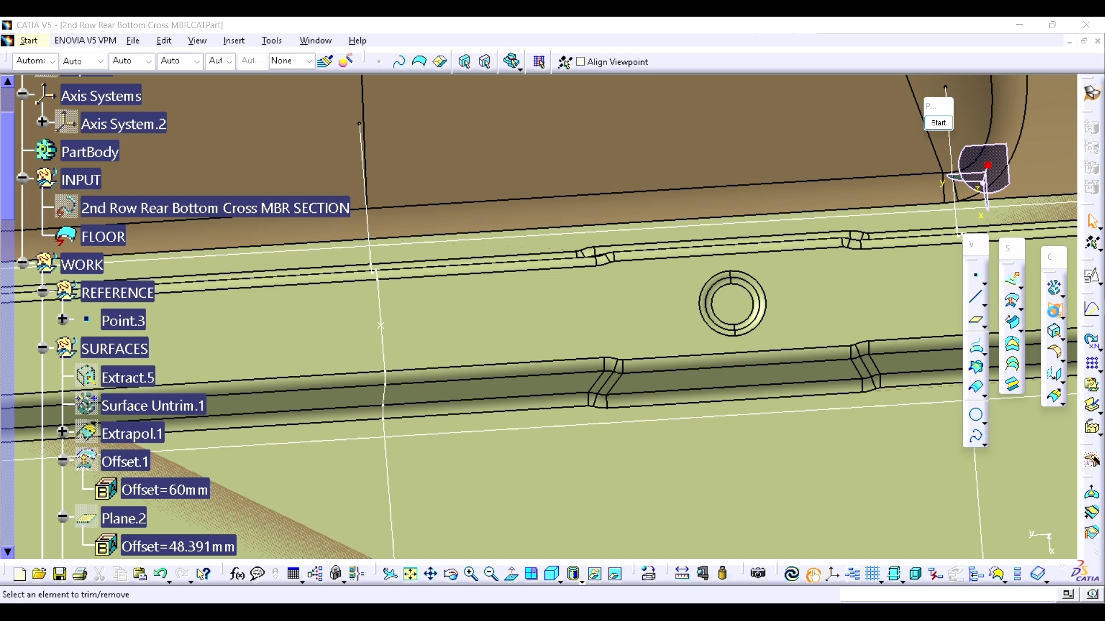
middle_drag(1010, 303, 784, 320)
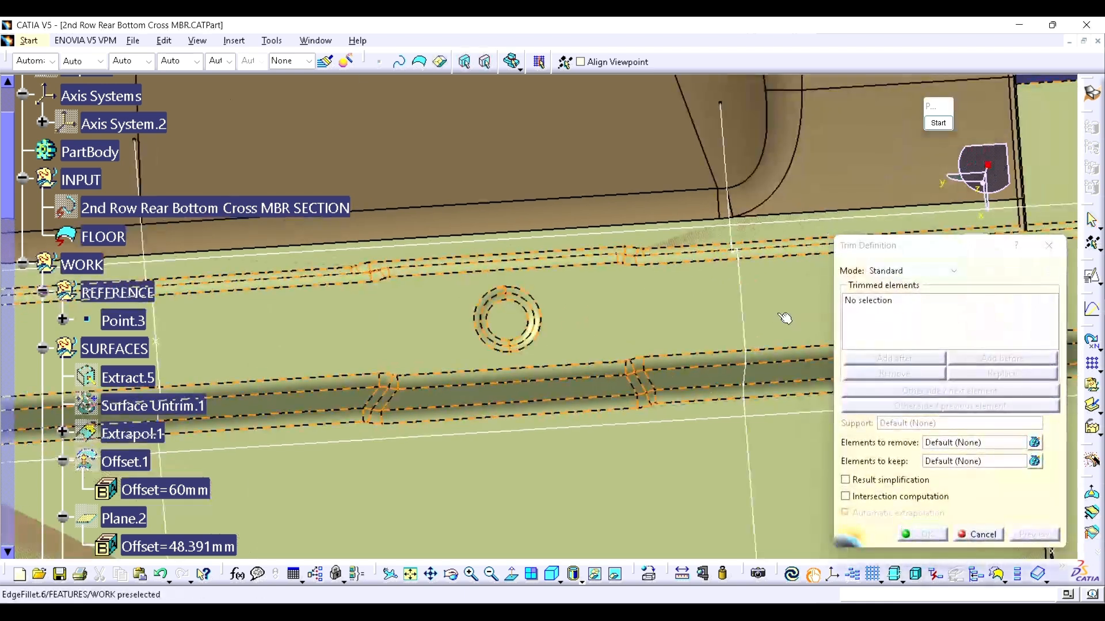
click(747, 309)
click(704, 233)
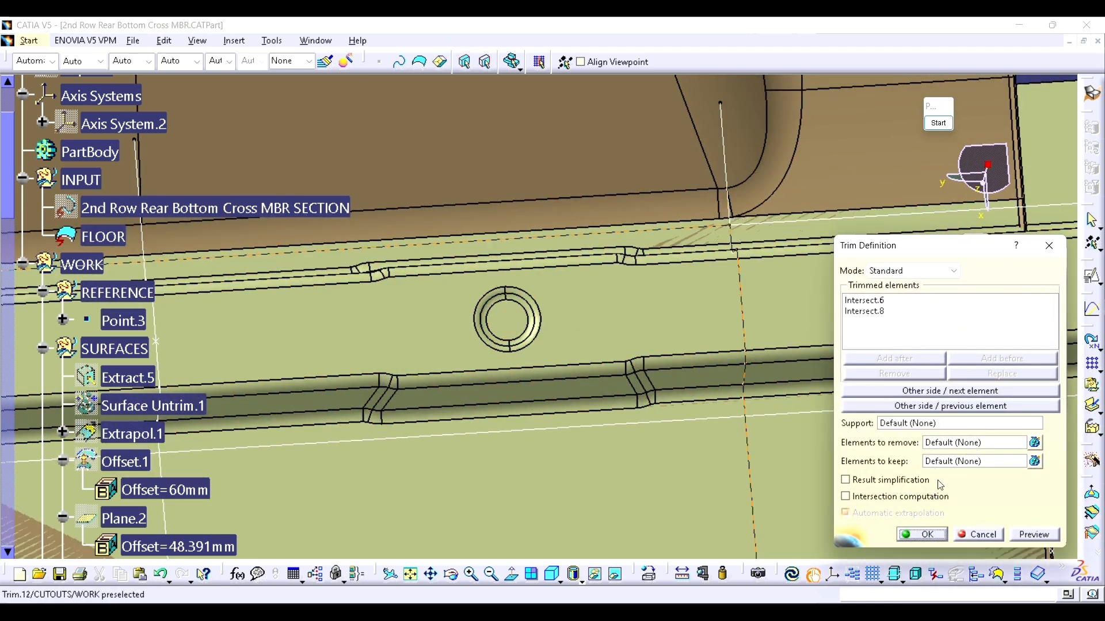
click(922, 534)
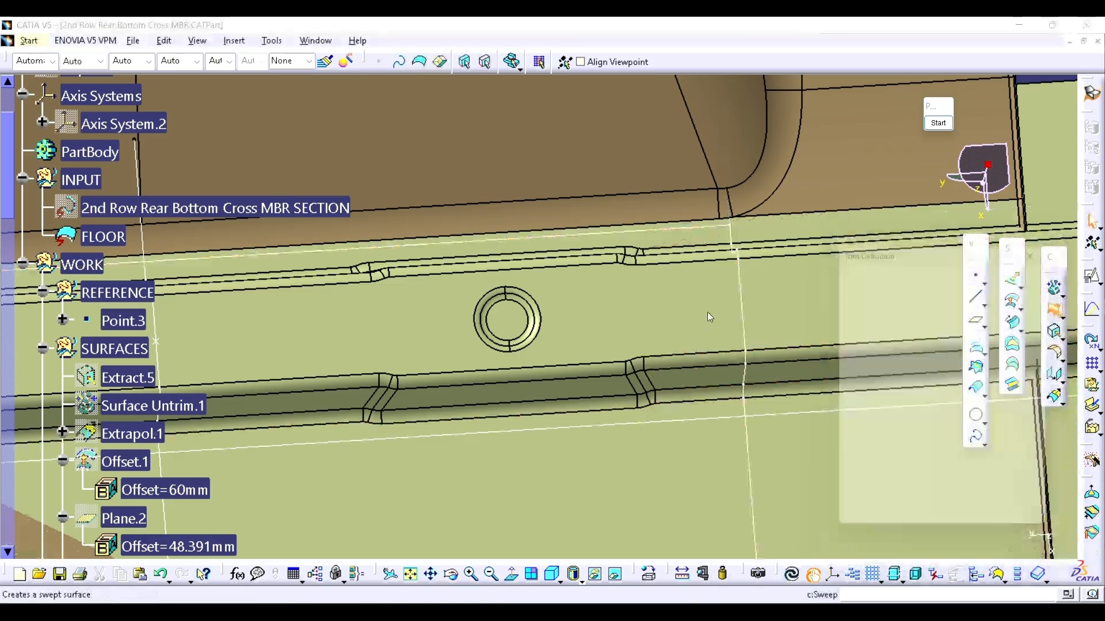
- Trim the Trim.12 curve with the lengthwise intersection curve along the opposite flange
click(616, 311)
middle_drag(532, 405, 717, 328)
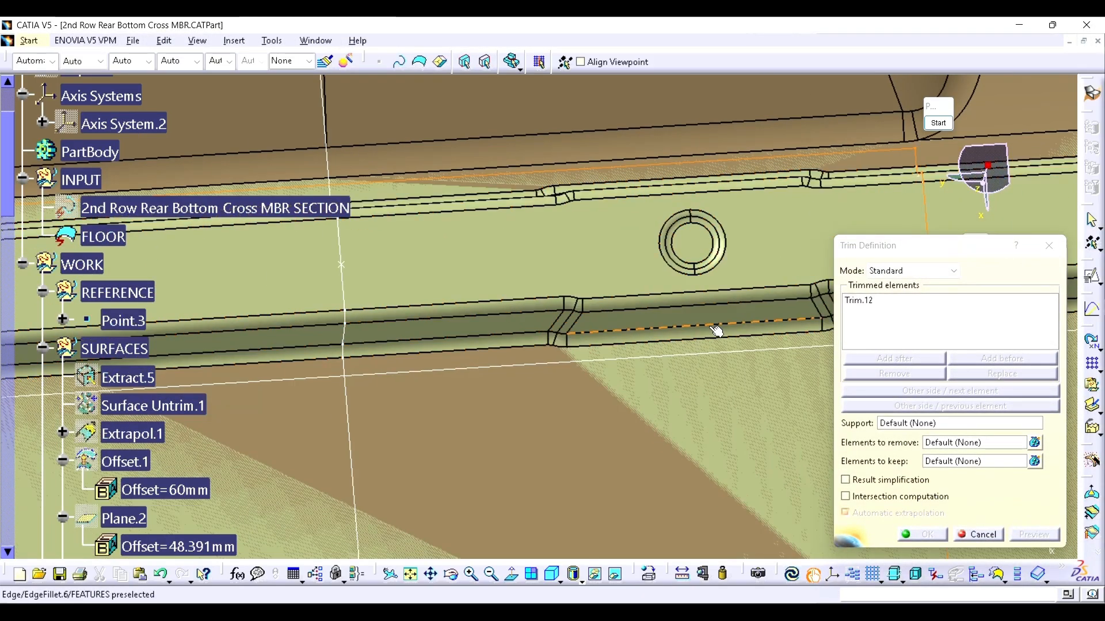
click(704, 360)
click(932, 536)
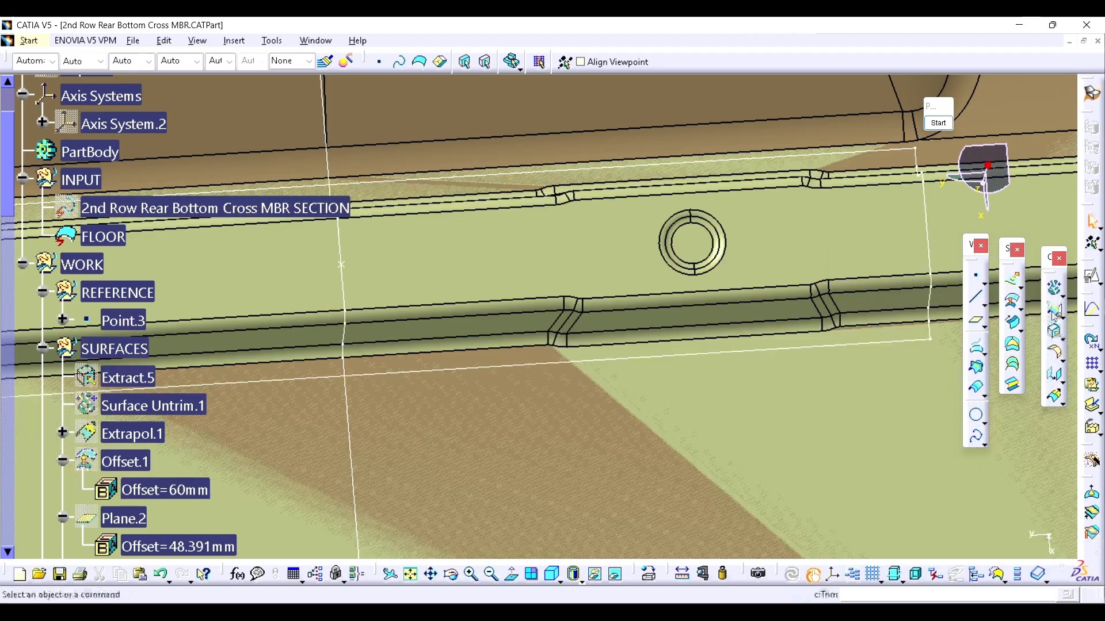
- Trim the Trim.13 curve with the central cross-section curve Intersect.9 to close the boundary outline
click(1055, 311)
click(368, 296)
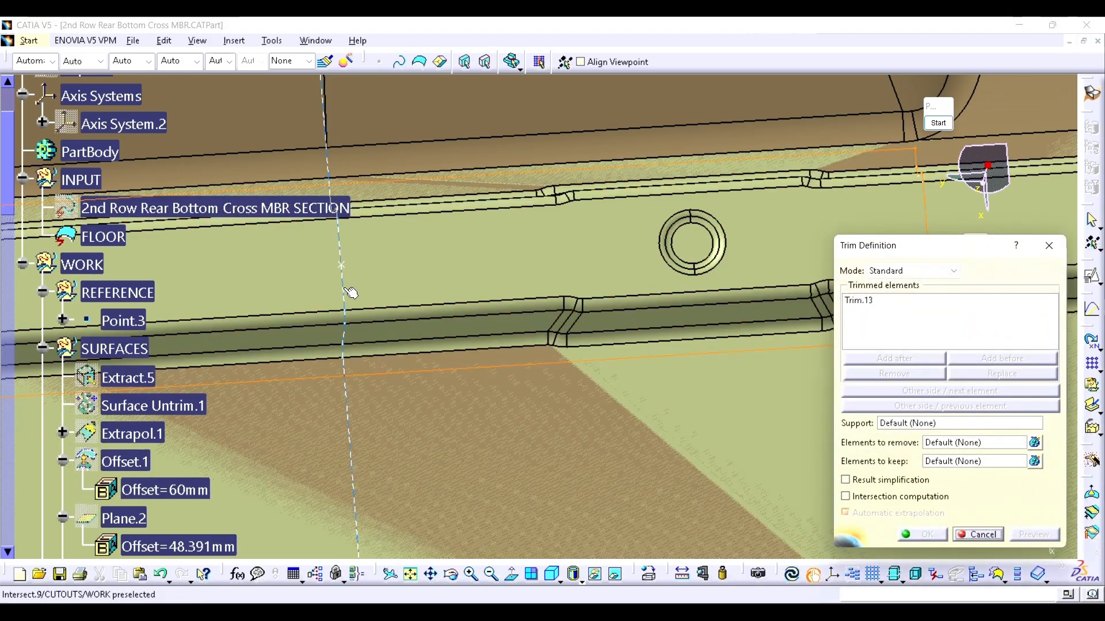
click(350, 293)
click(912, 536)
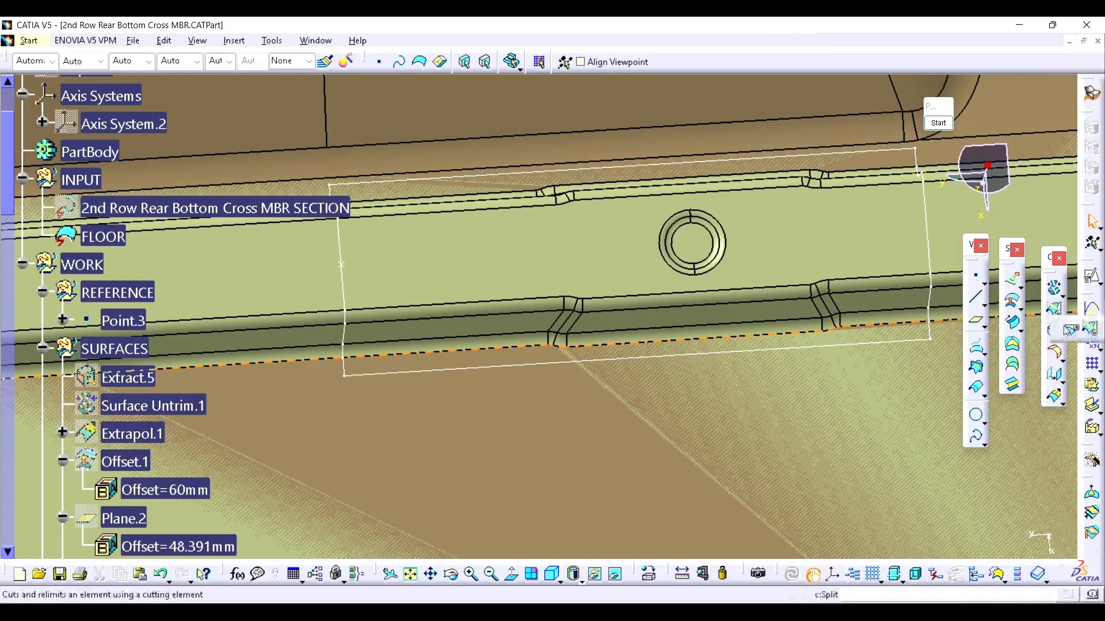
- Split the EdgeFillet.6 surface with the closed Trim.14 outline, keeping the portion inside it
click(1067, 330)
click(932, 222)
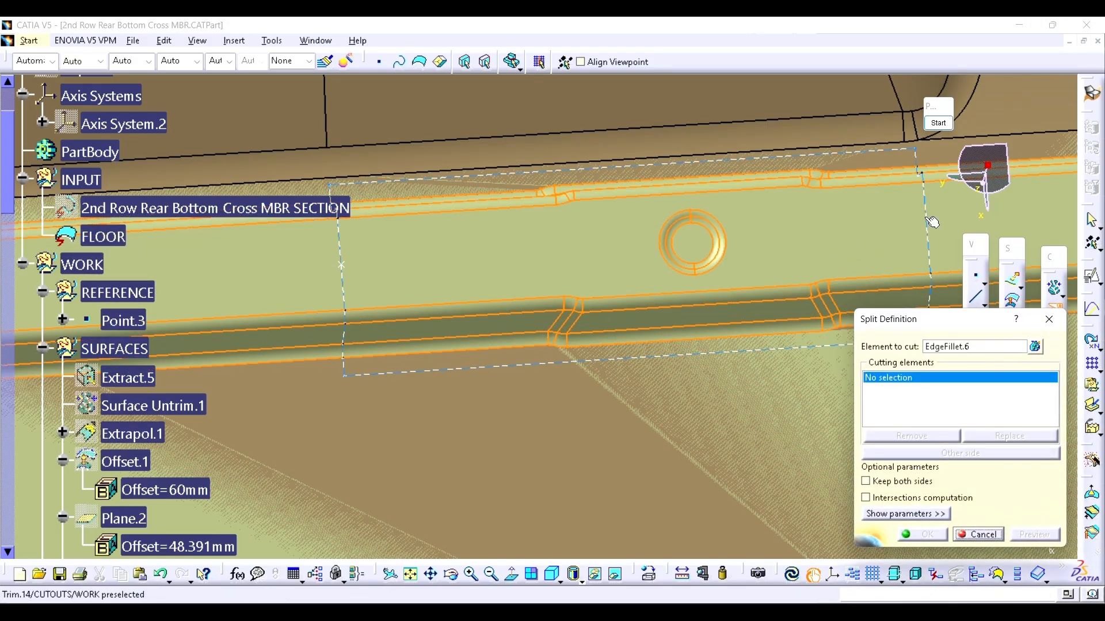
click(933, 222)
click(919, 533)
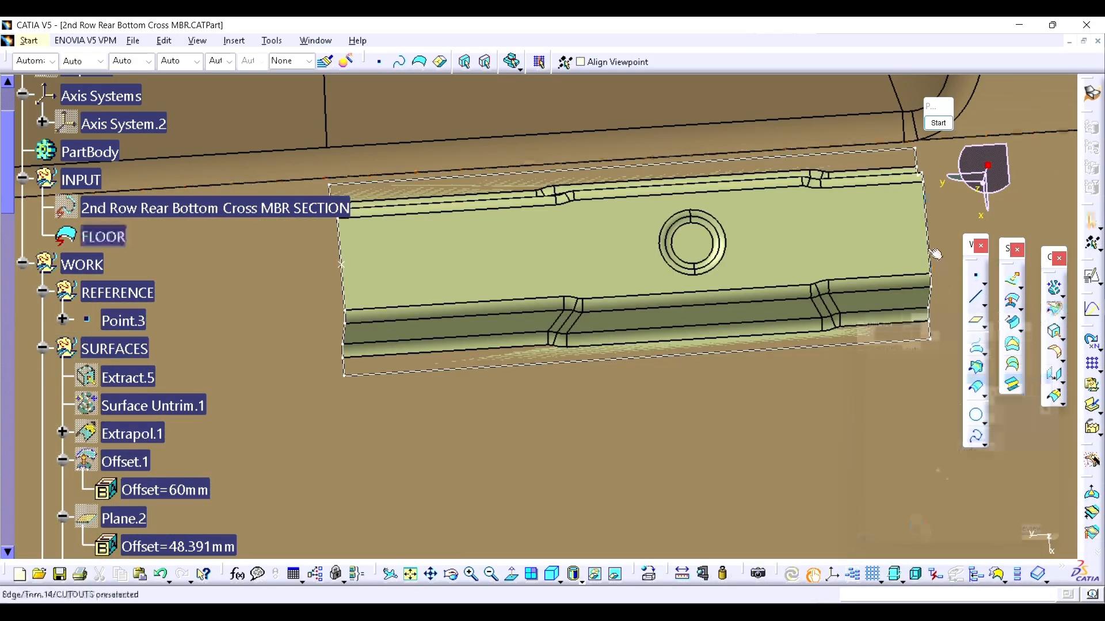
- Show Axis System.2 and mirror the Split.1 surface about its ZX plane with Symmetry
click(124, 127)
middle_drag(458, 297, 562, 282)
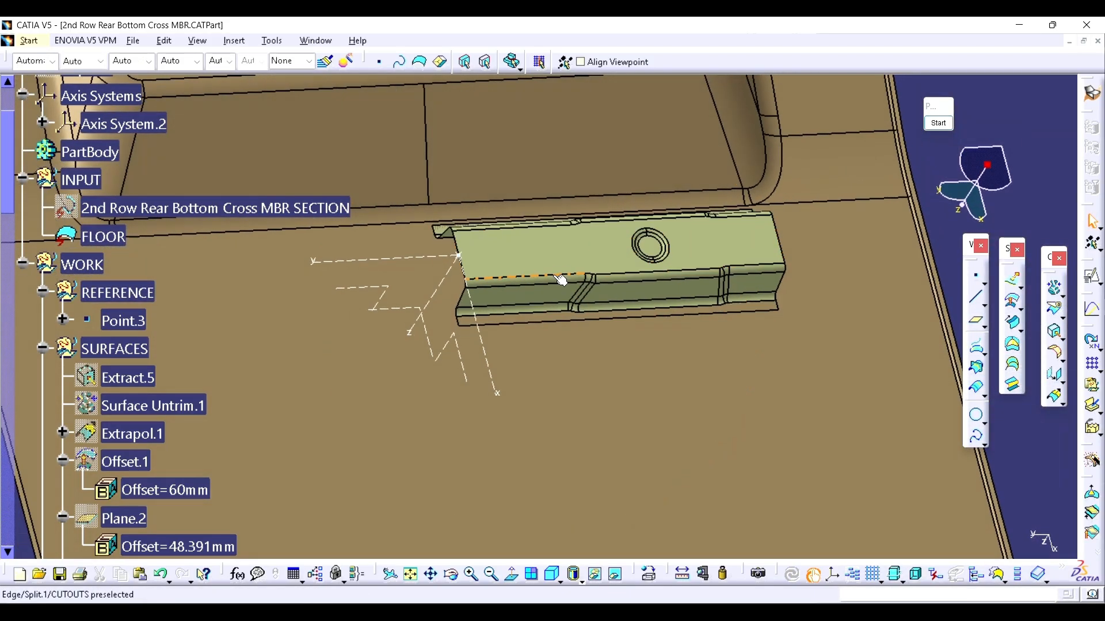
scroll(498, 283, down, 3)
scroll(504, 286, down, 10)
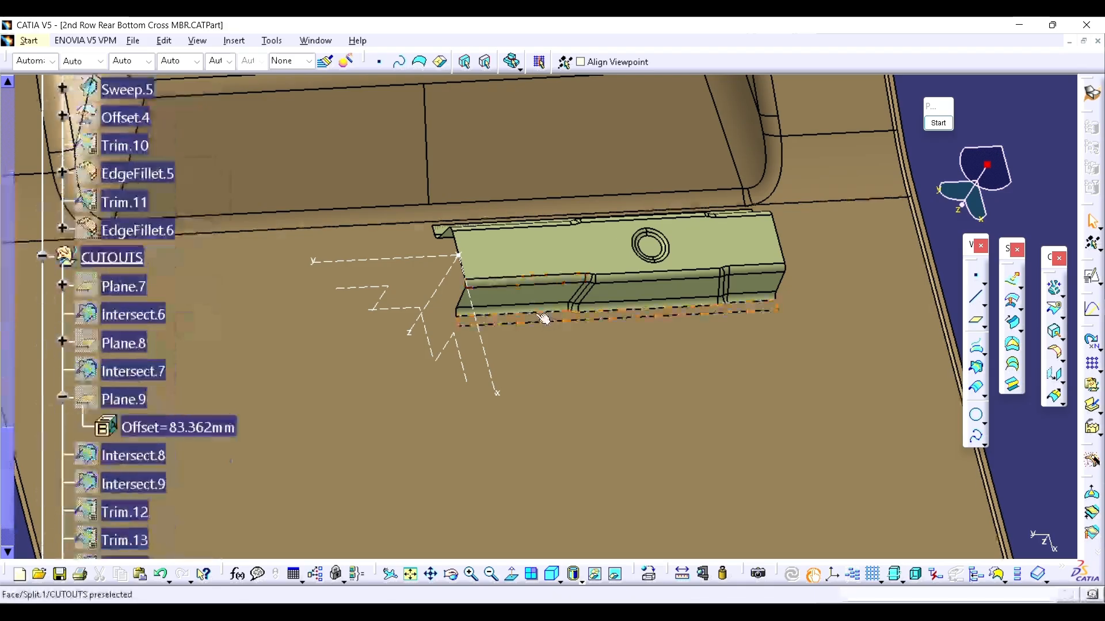
middle_drag(540, 308, 491, 352)
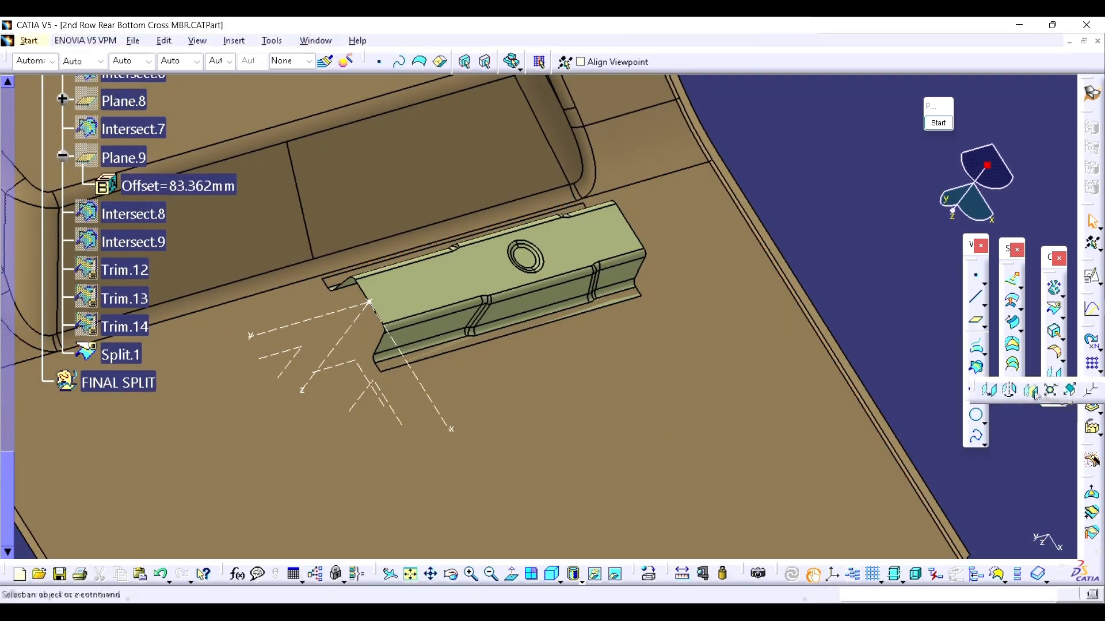
click(1065, 379)
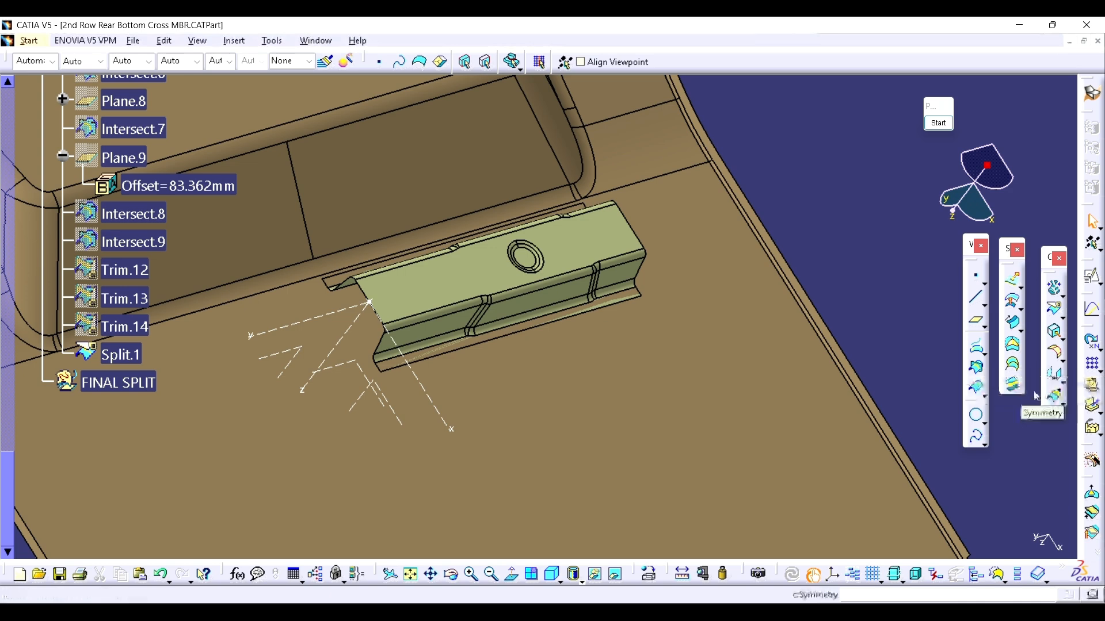
click(606, 241)
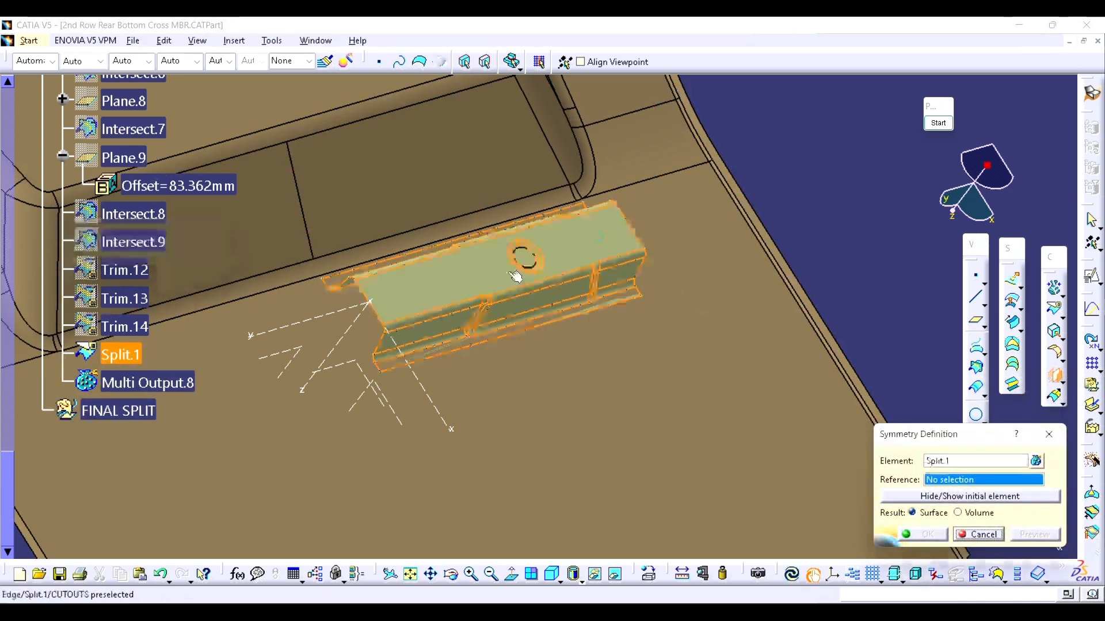
click(401, 421)
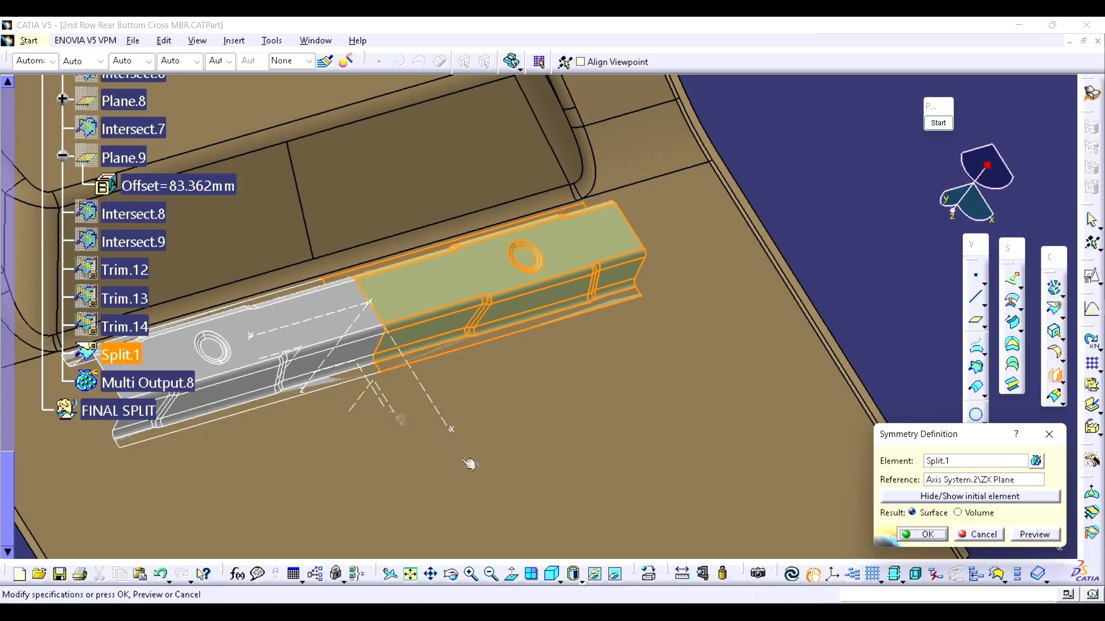
click(924, 536)
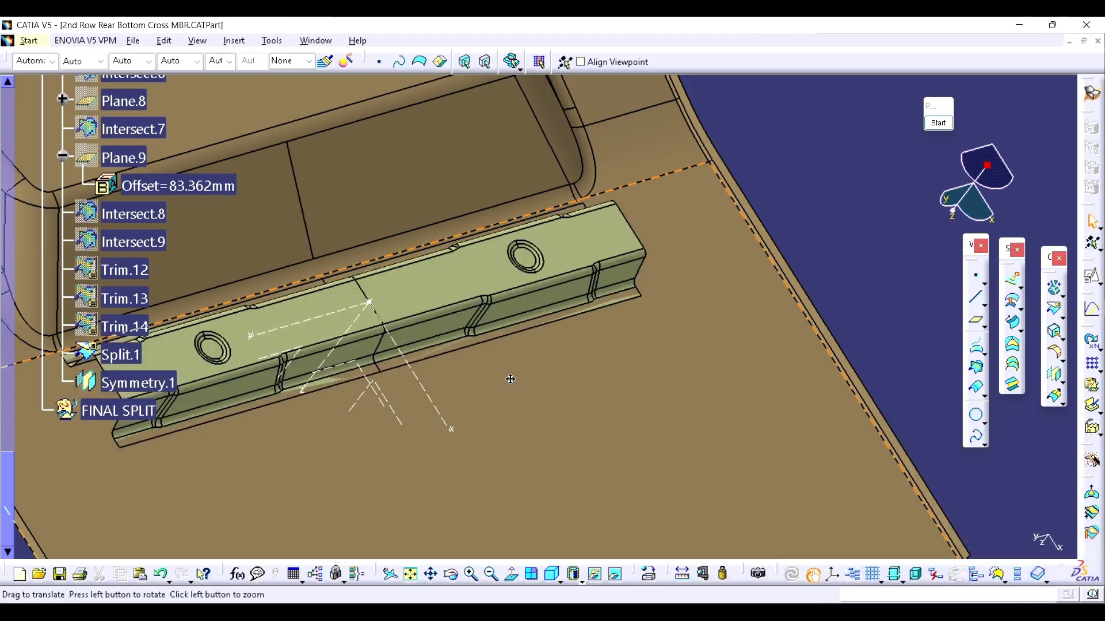
- Join Split.1 and Symmetry.1 into one surface with a 0.001 mm merging distance
middle_drag(662, 414, 582, 381)
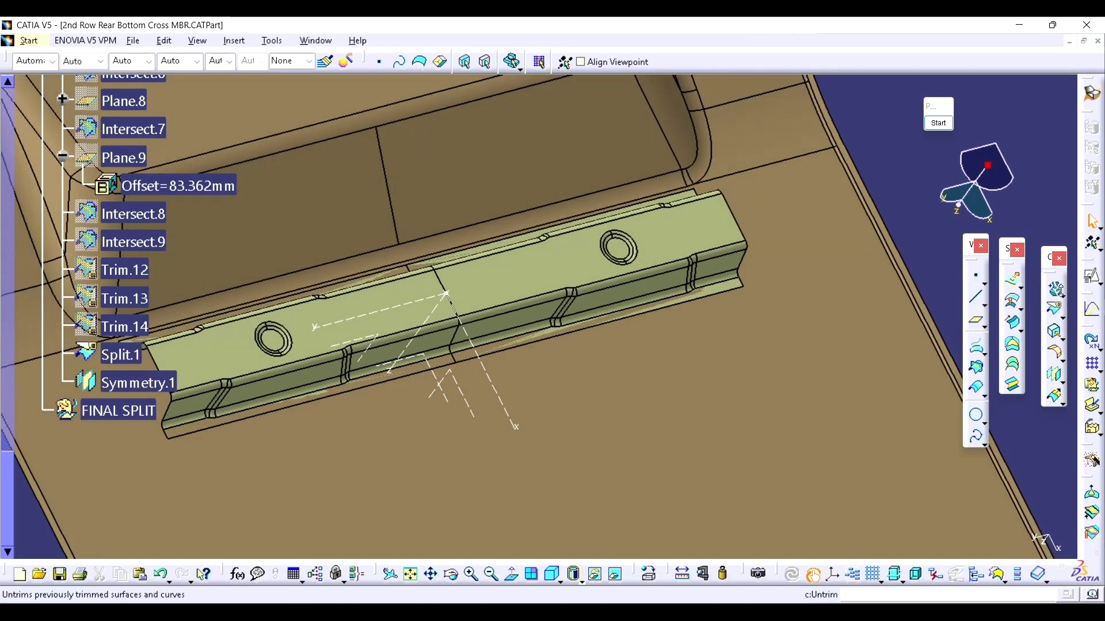
click(1061, 313)
click(990, 305)
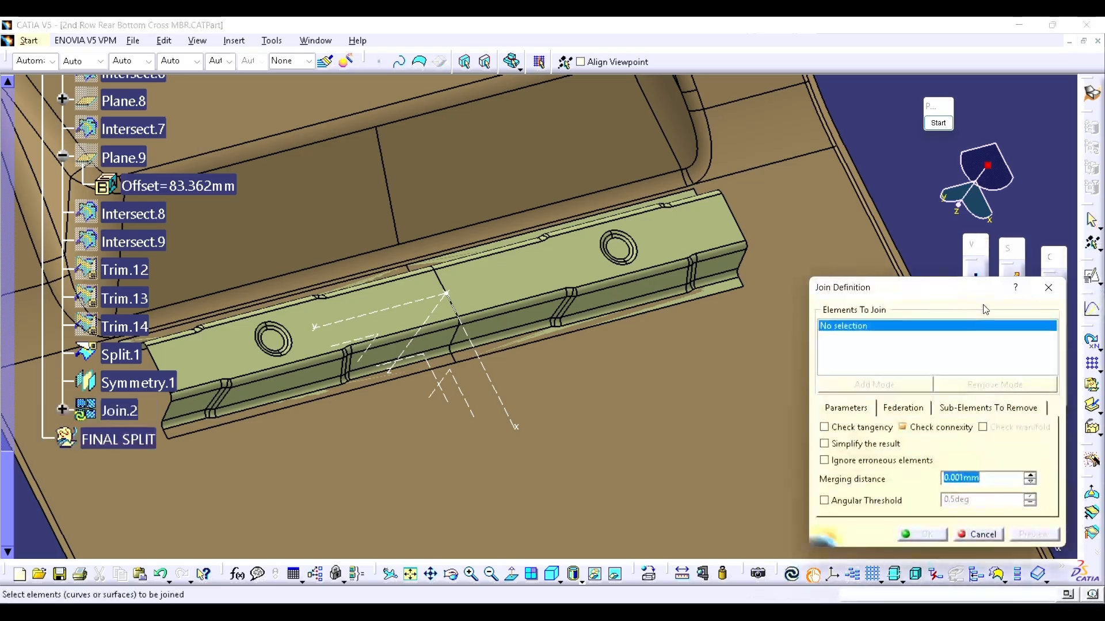
click(538, 276)
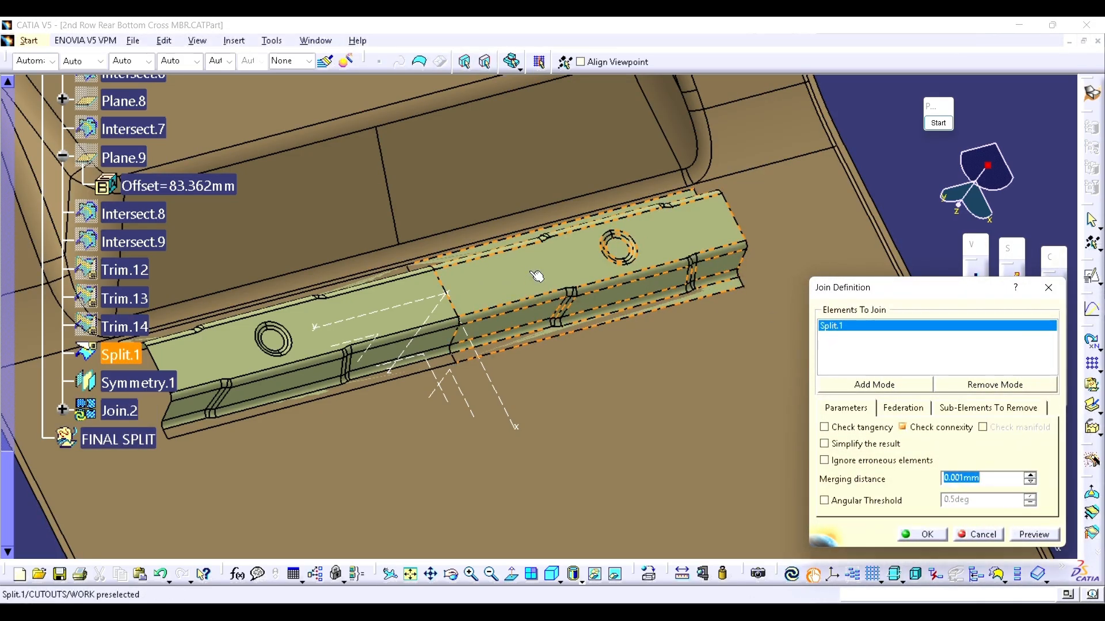
click(362, 311)
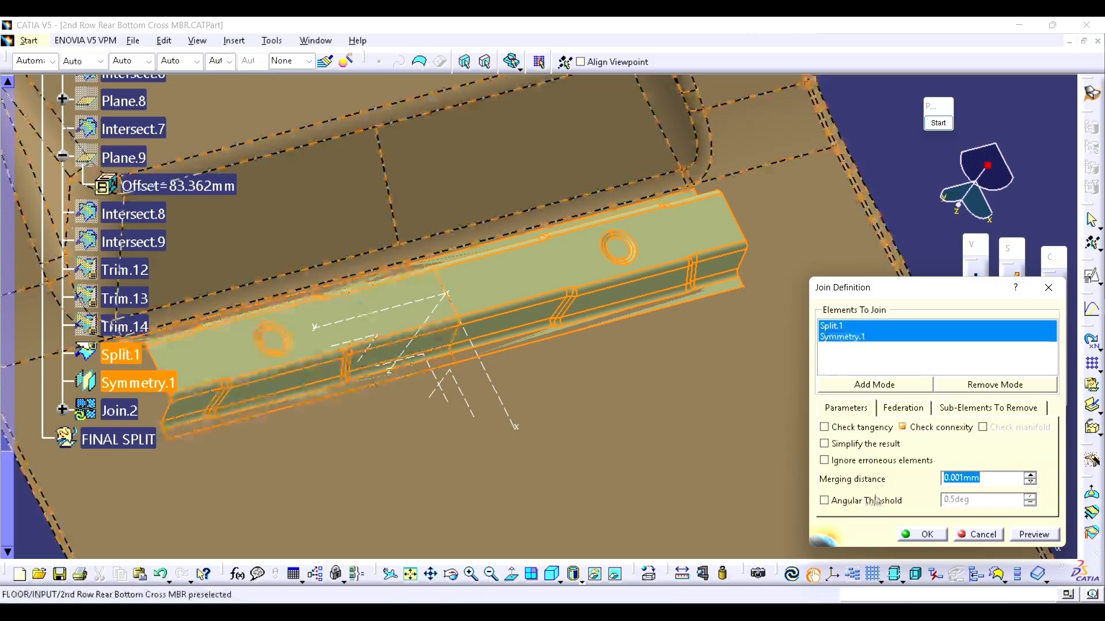
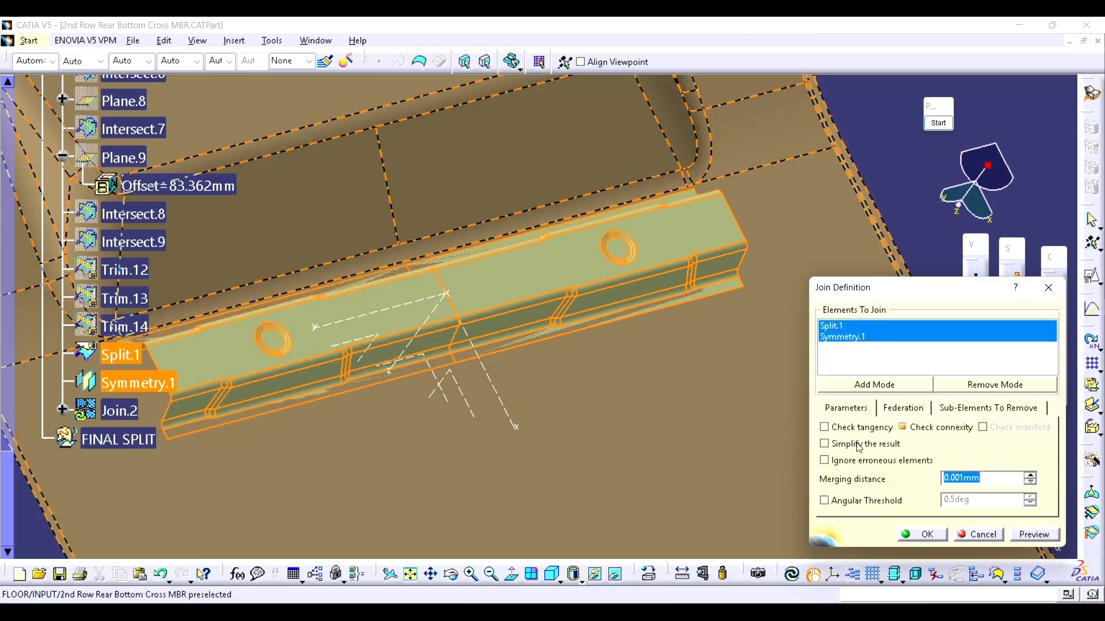
click(924, 534)
- Hide Axis System.2 and save the part
middle_drag(553, 397, 508, 464)
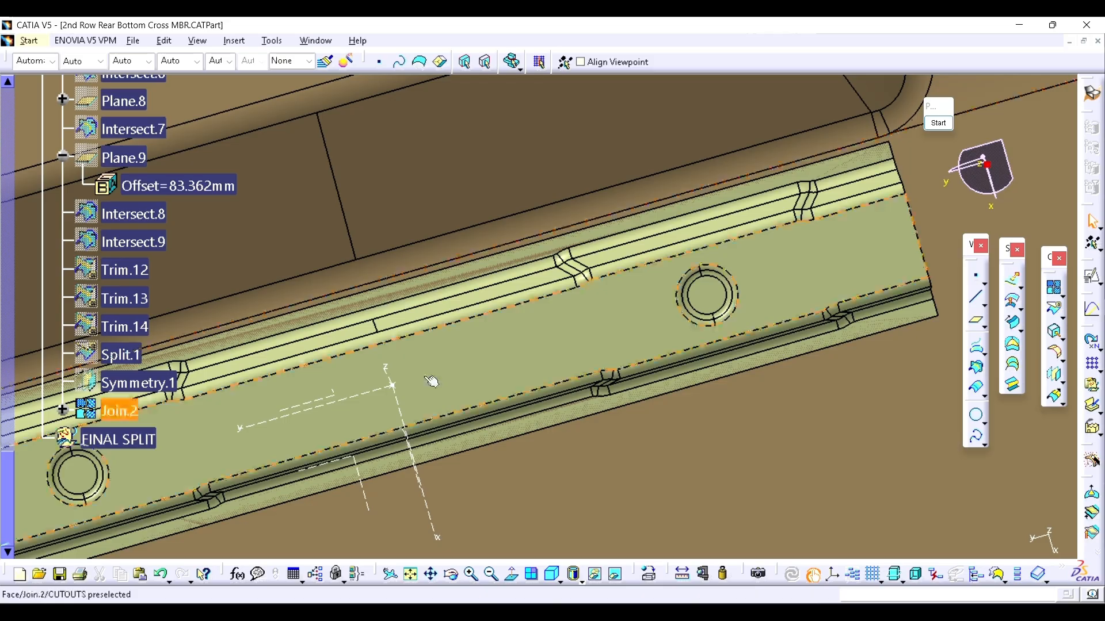
middle_drag(587, 409, 453, 348)
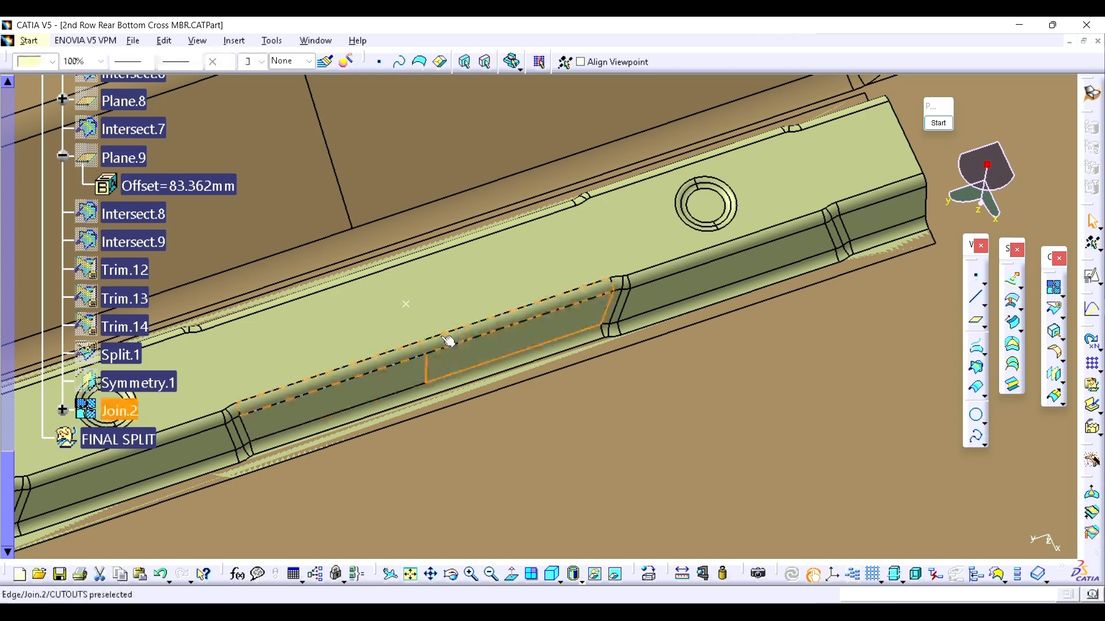
middle_drag(448, 342, 517, 288)
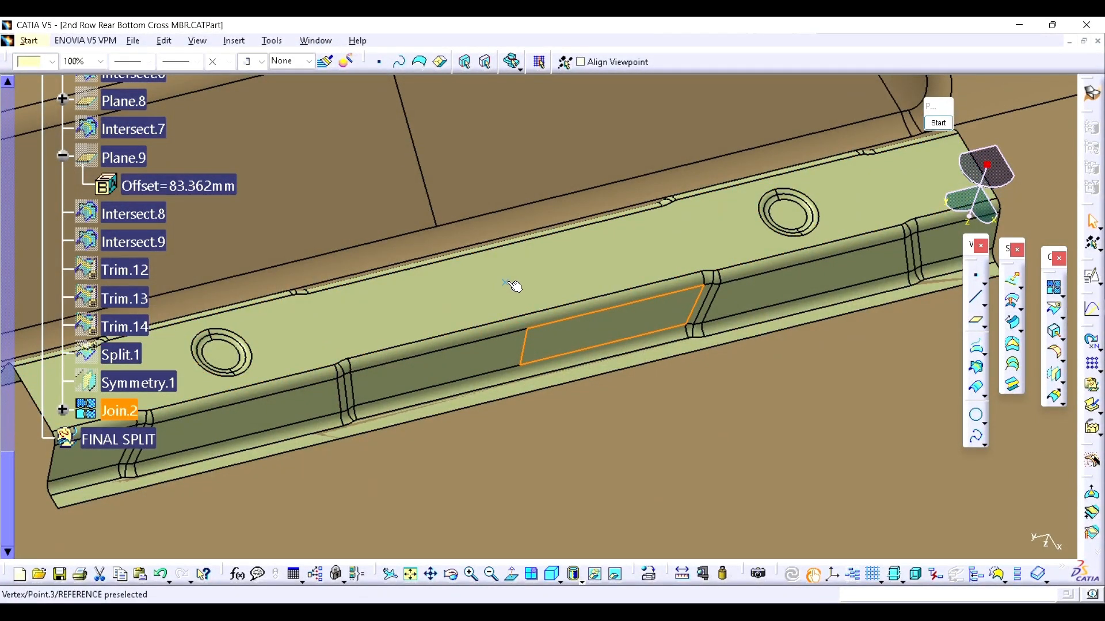
middle_drag(476, 340, 380, 318)
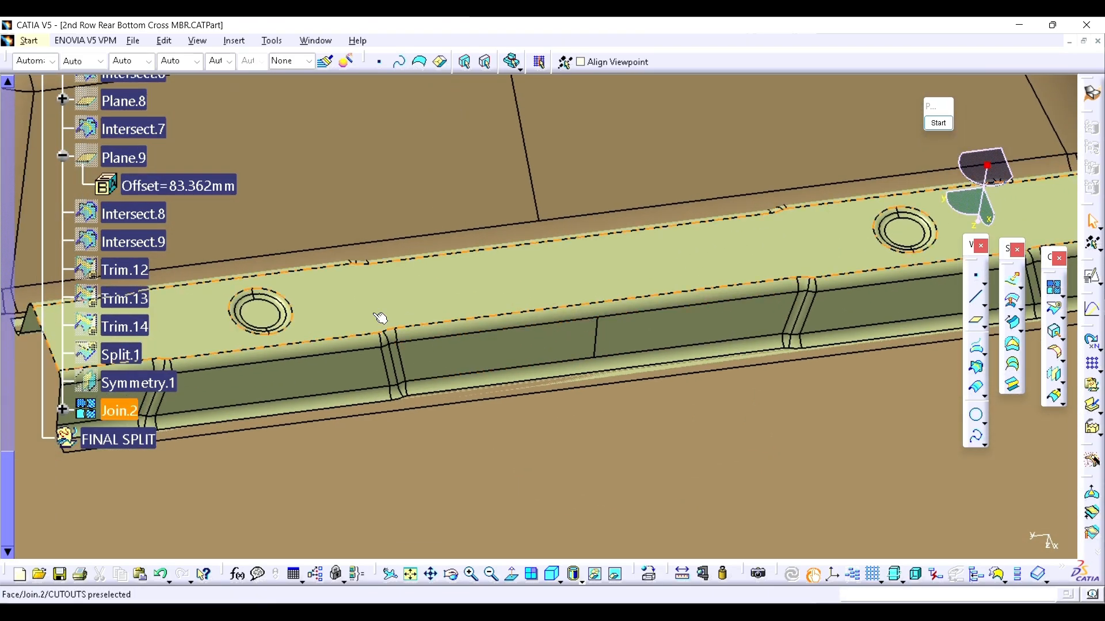
middle_drag(272, 321, 210, 330)
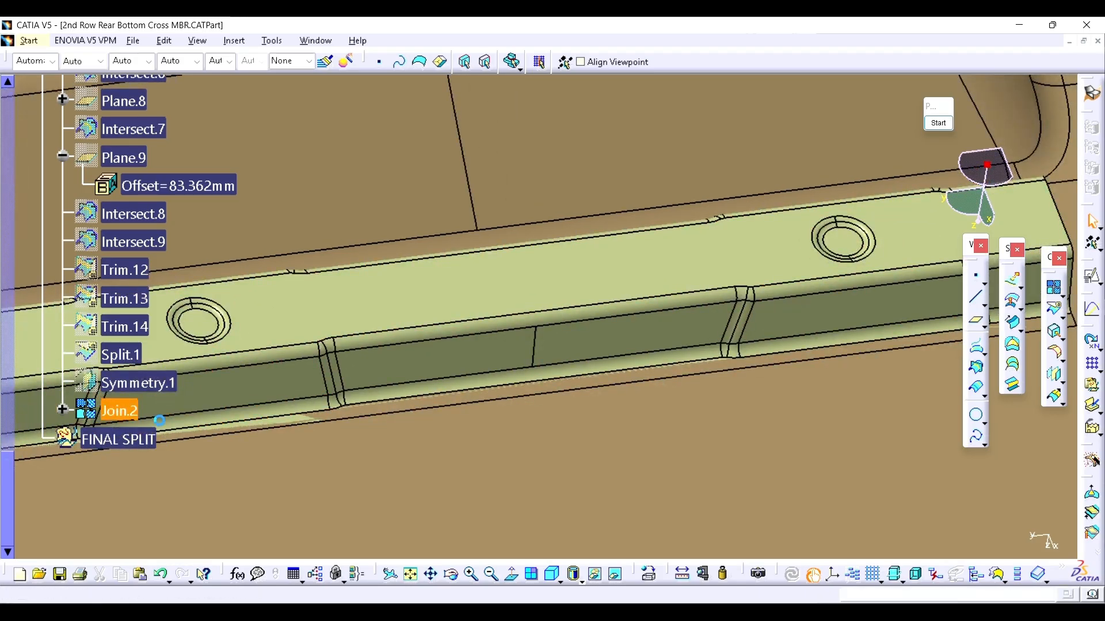
key(ctrl+s)
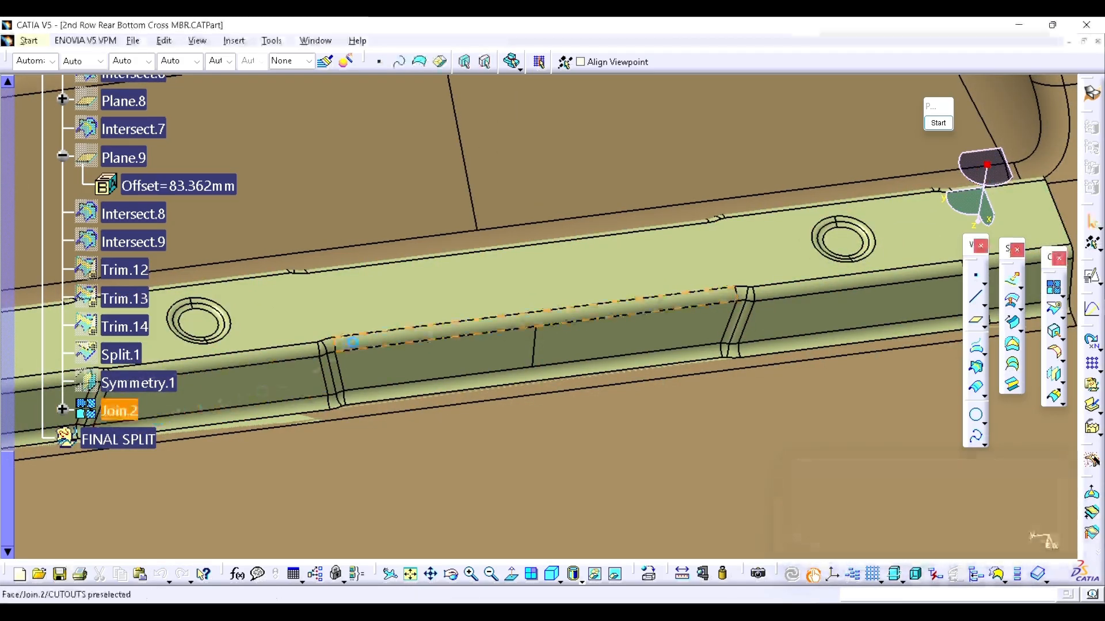
- Show the hidden Point.4 in the FEATURES set
middle_drag(646, 334, 297, 361)
scroll(172, 365, up, 4)
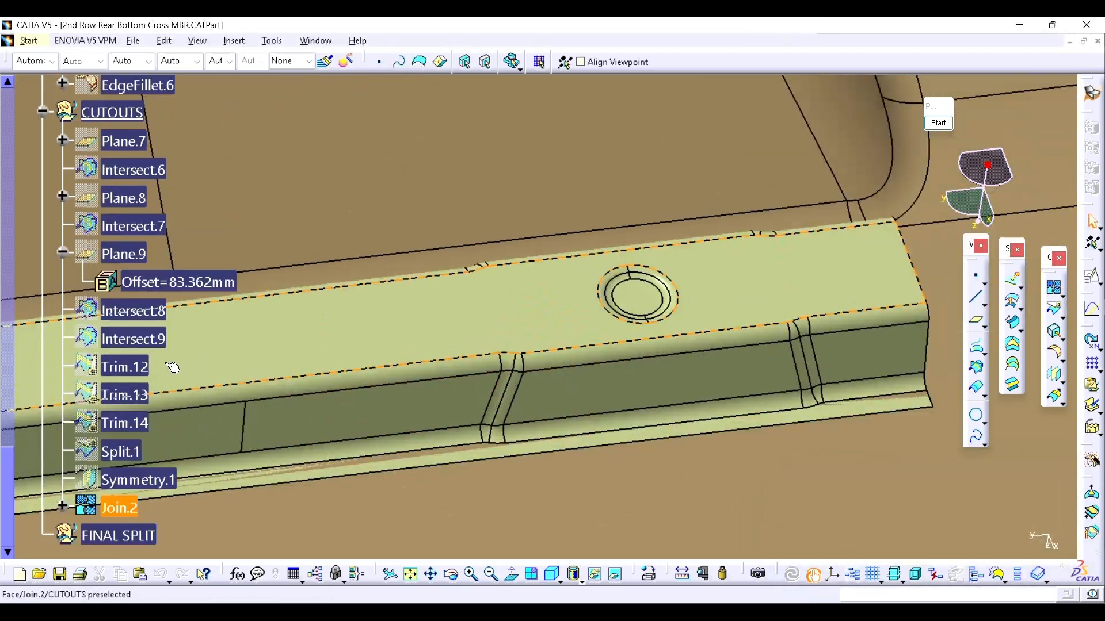
scroll(134, 362, up, 1)
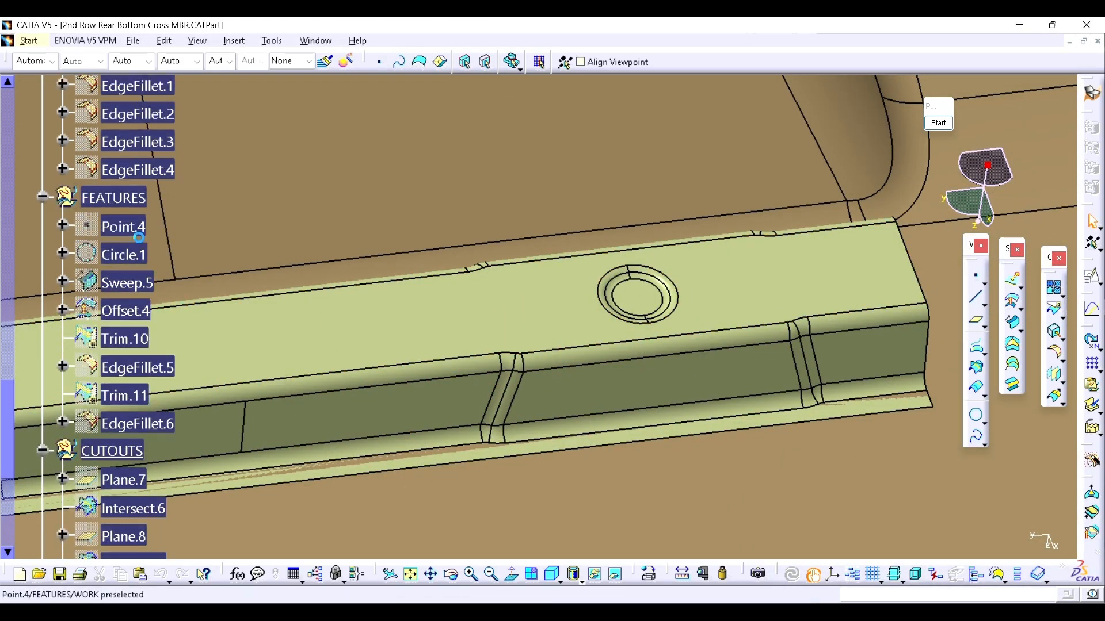
click(137, 235)
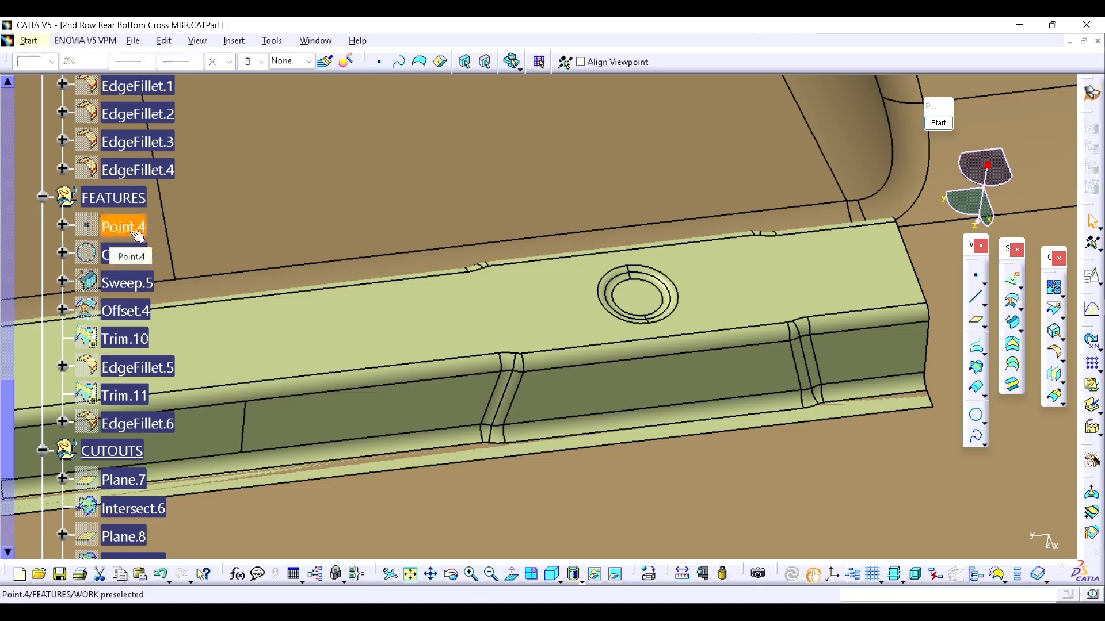
key(space)
middle_drag(412, 385, 755, 279)
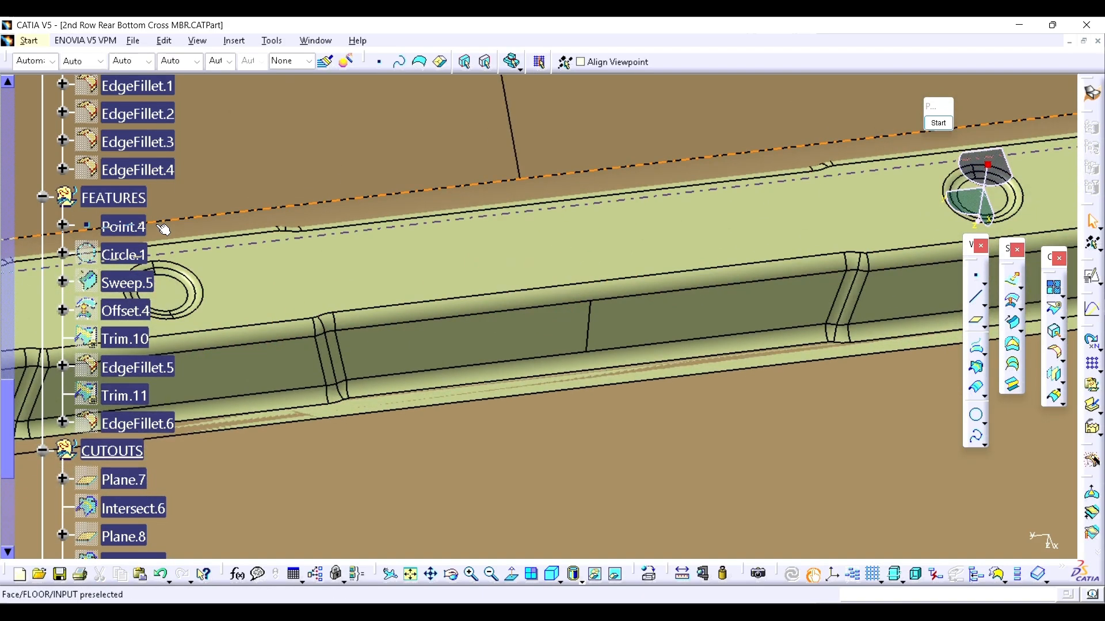
- Copy Point.4 from the FEATURES set and paste it into the CUTOUTS set
click(143, 229)
scroll(148, 231, down, 3)
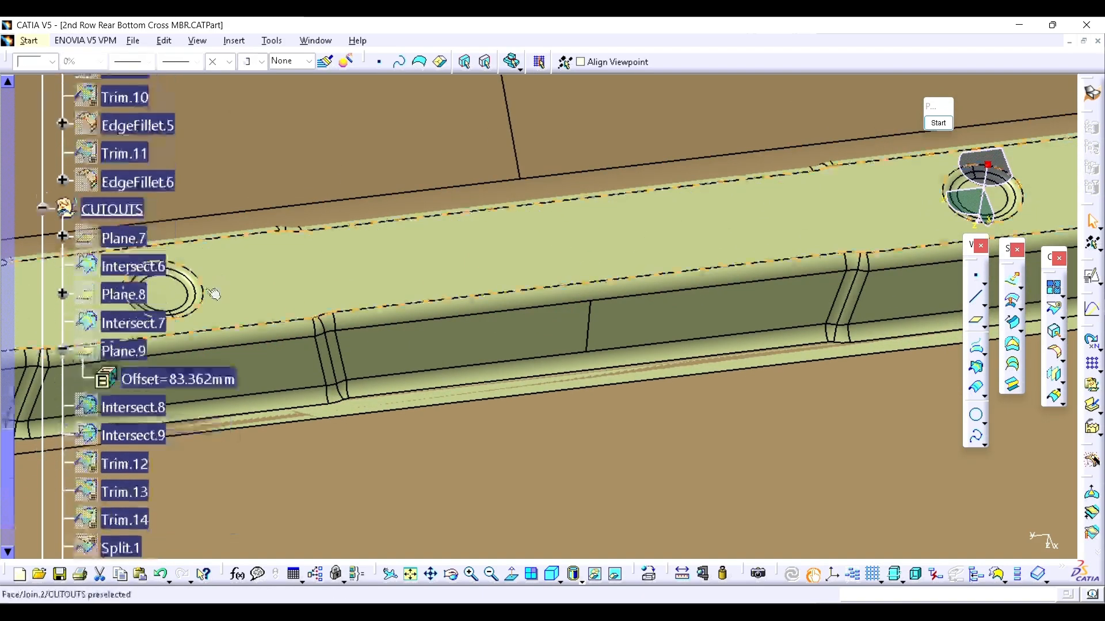
click(113, 210)
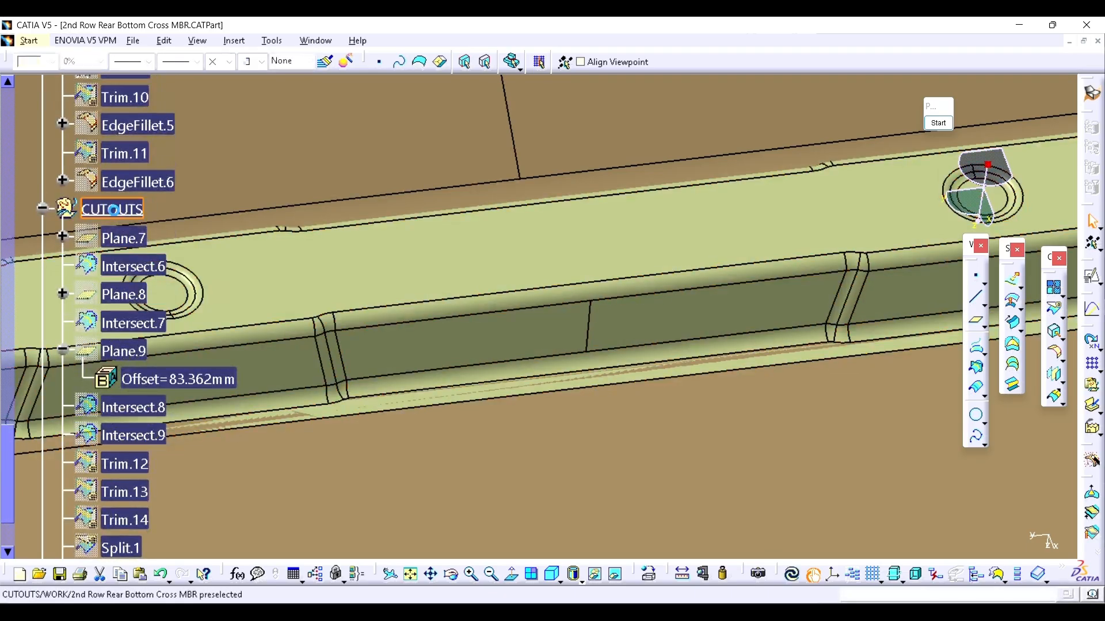
click(485, 310)
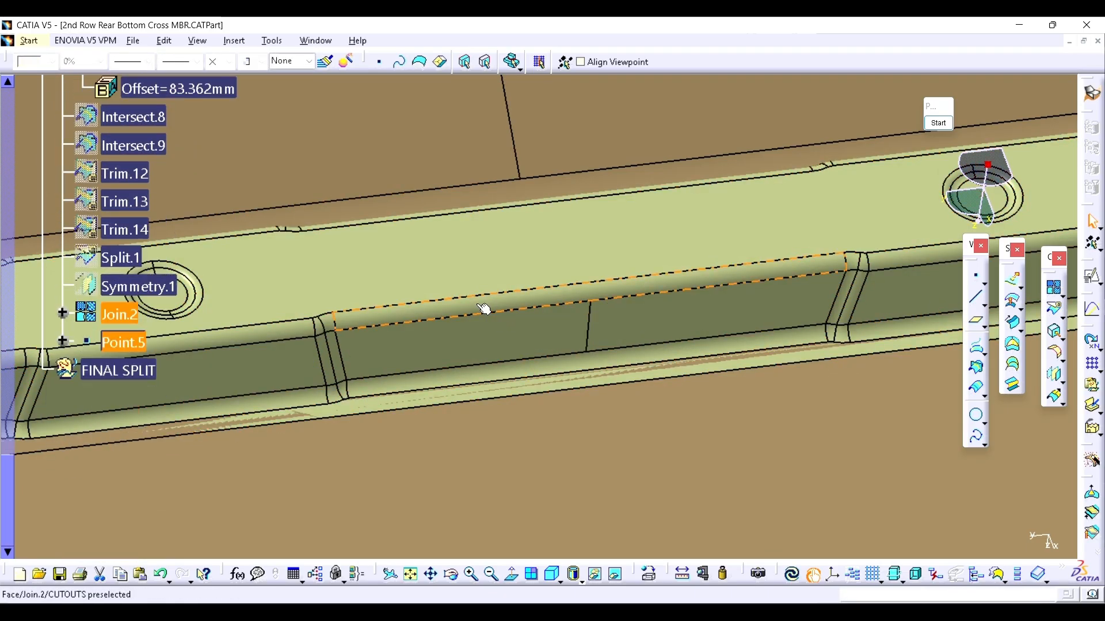
- Set the Y coordinate of the copied Point.5 to 300 mm
double_click(126, 342)
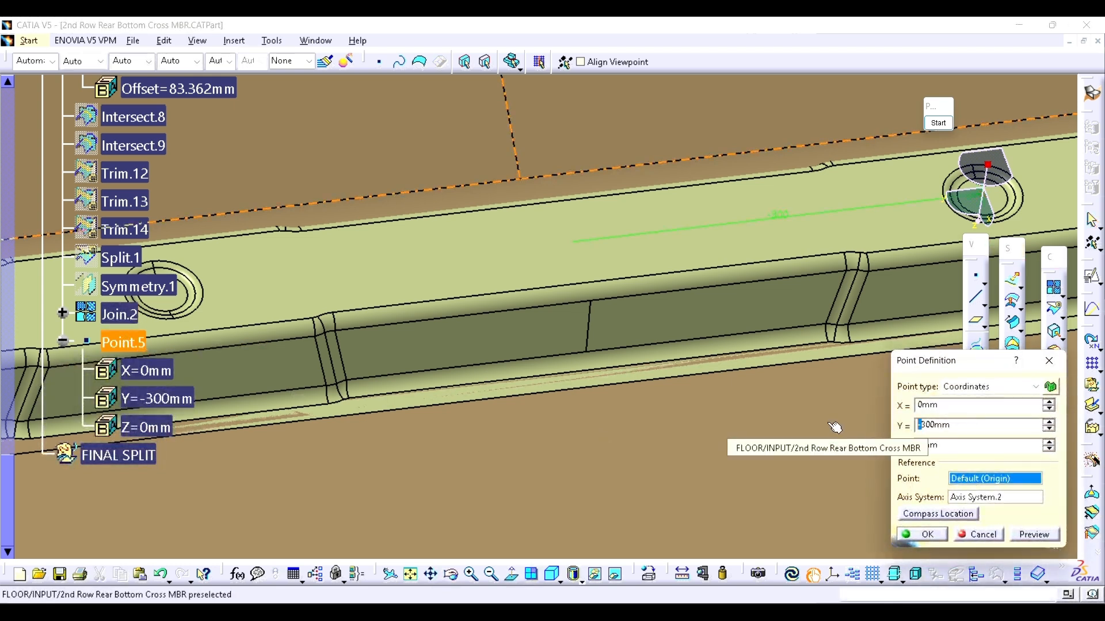
click(927, 535)
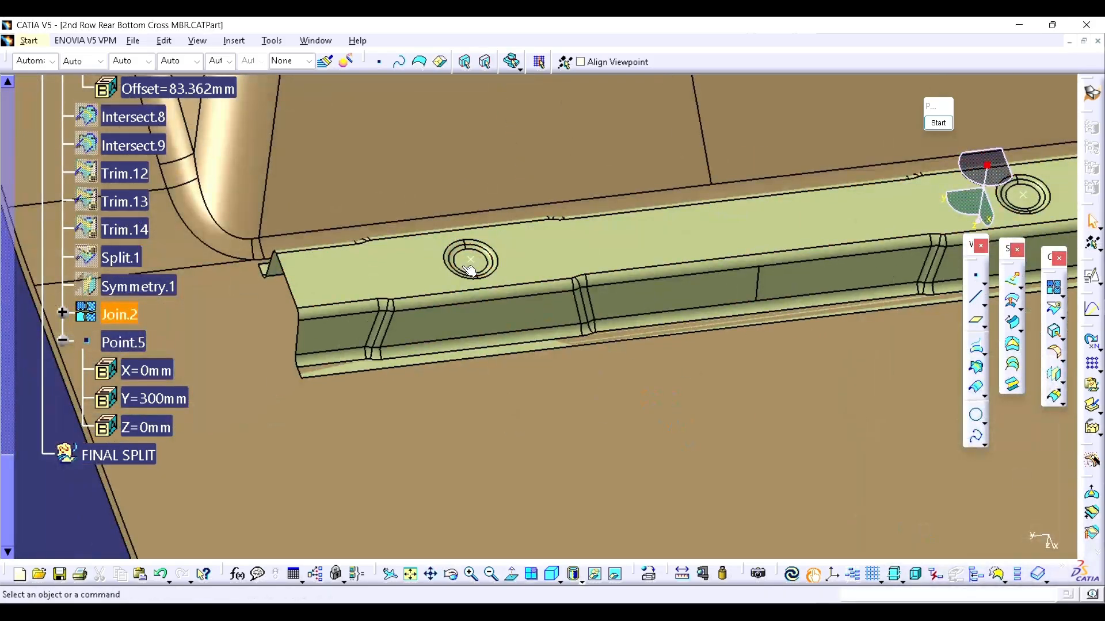
middle_drag(880, 260, 461, 326)
middle_drag(615, 271, 628, 241)
middle_click(346, 316)
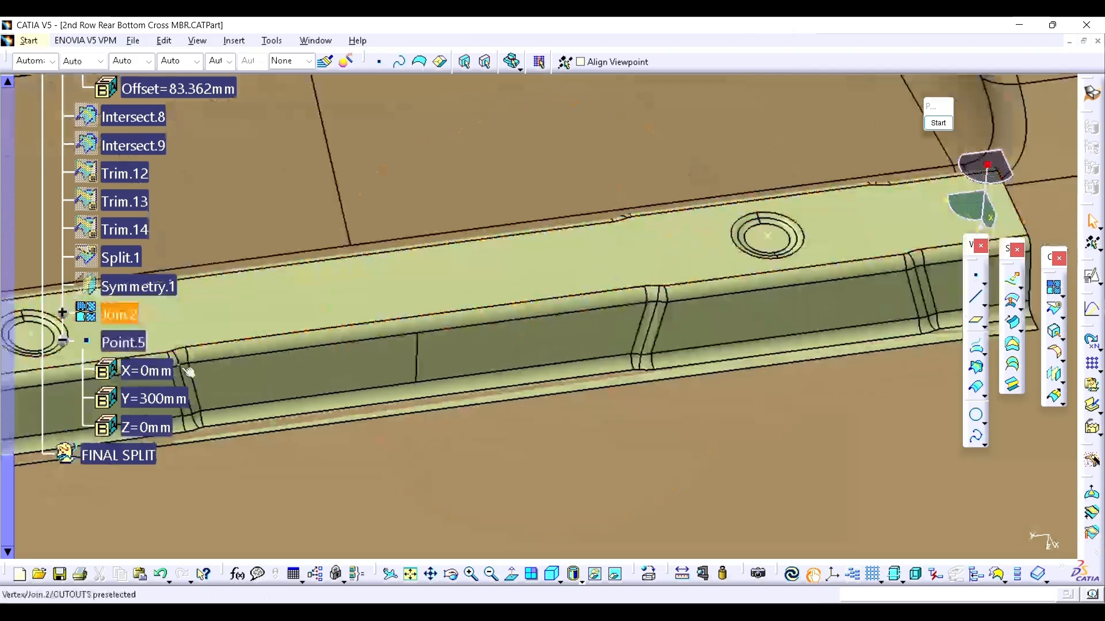
- Delete Point.5 from the CUTOUTS set and hide the original Point.4 at the emboss centre
click(123, 342)
key(Delete)
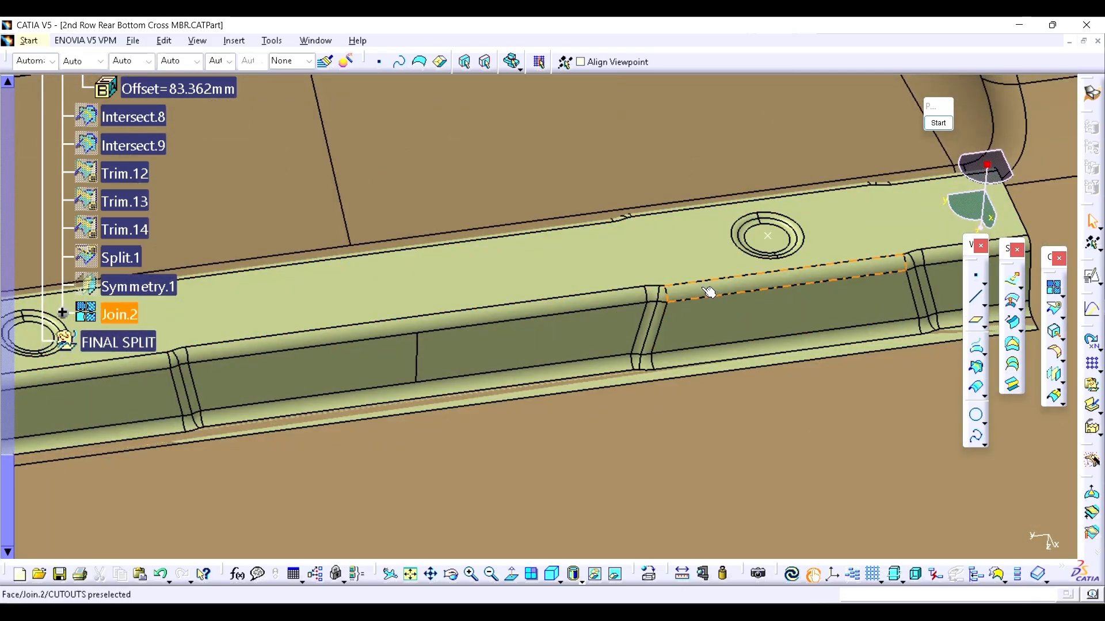
click(774, 239)
key(Delete)
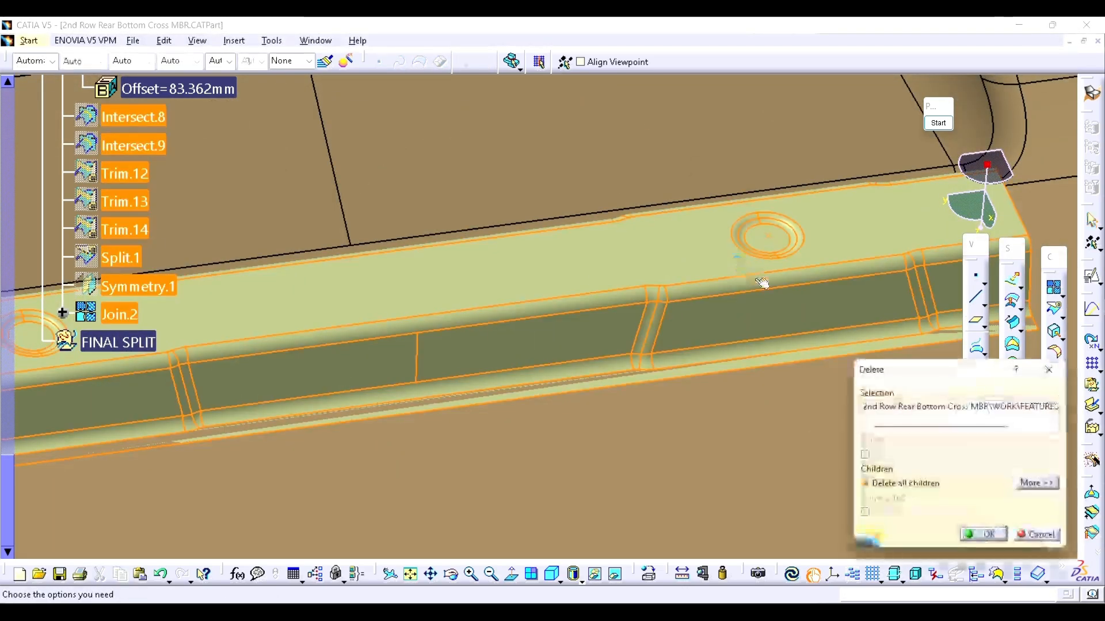
key(Return)
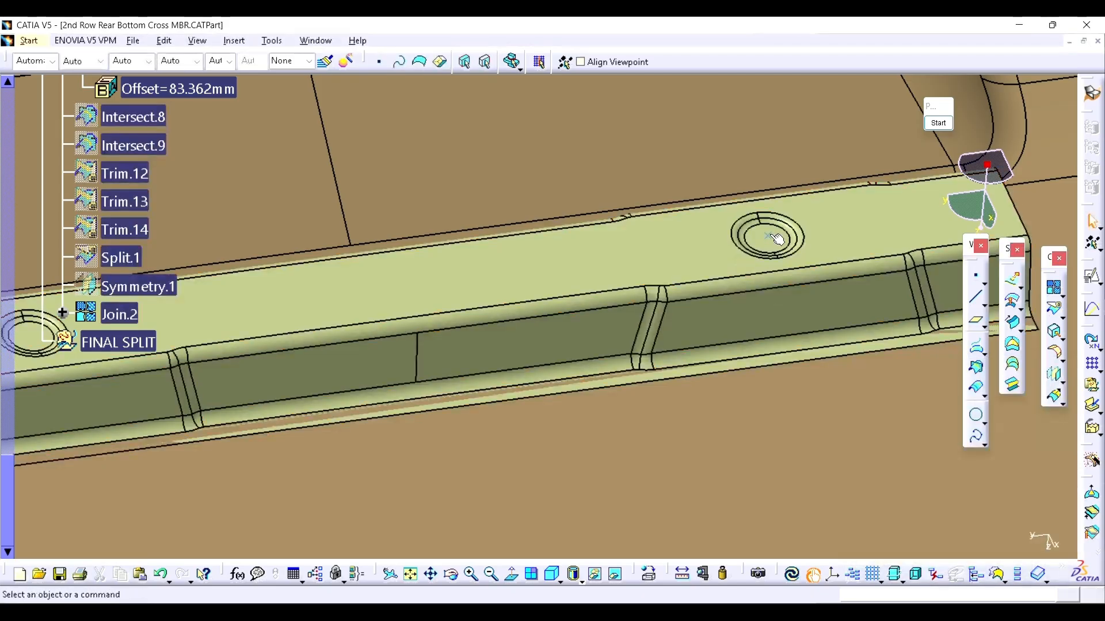
- Create a circle-centre point from the inner circular edge of the first emboss on the joined surface
middle_drag(764, 284, 665, 318)
middle_drag(736, 314, 705, 305)
click(976, 280)
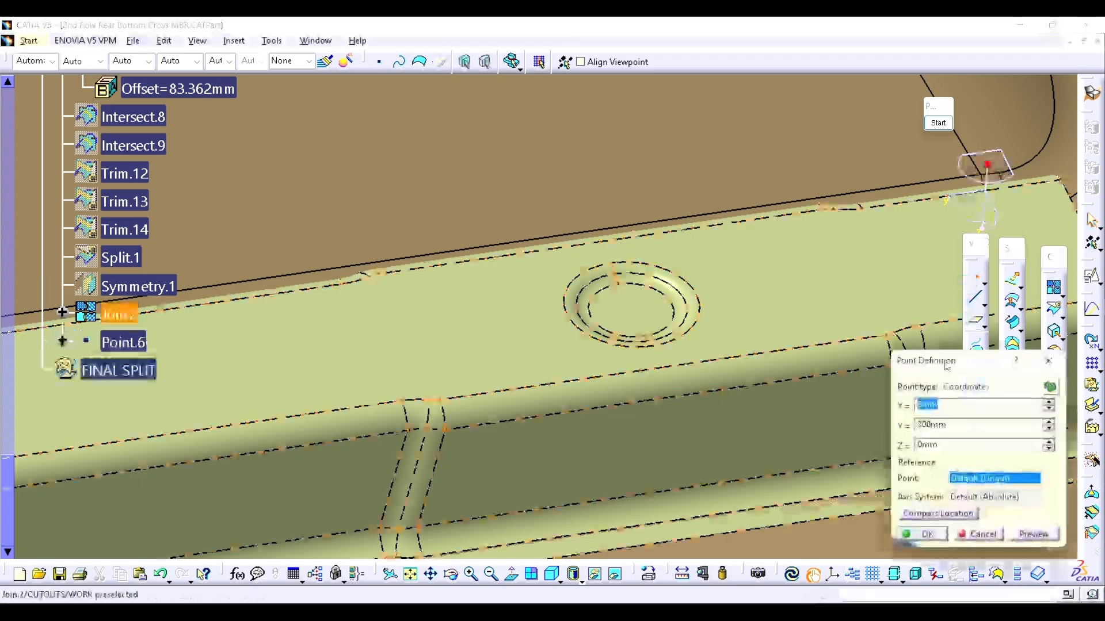
click(990, 386)
click(960, 448)
middle_drag(691, 331, 600, 287)
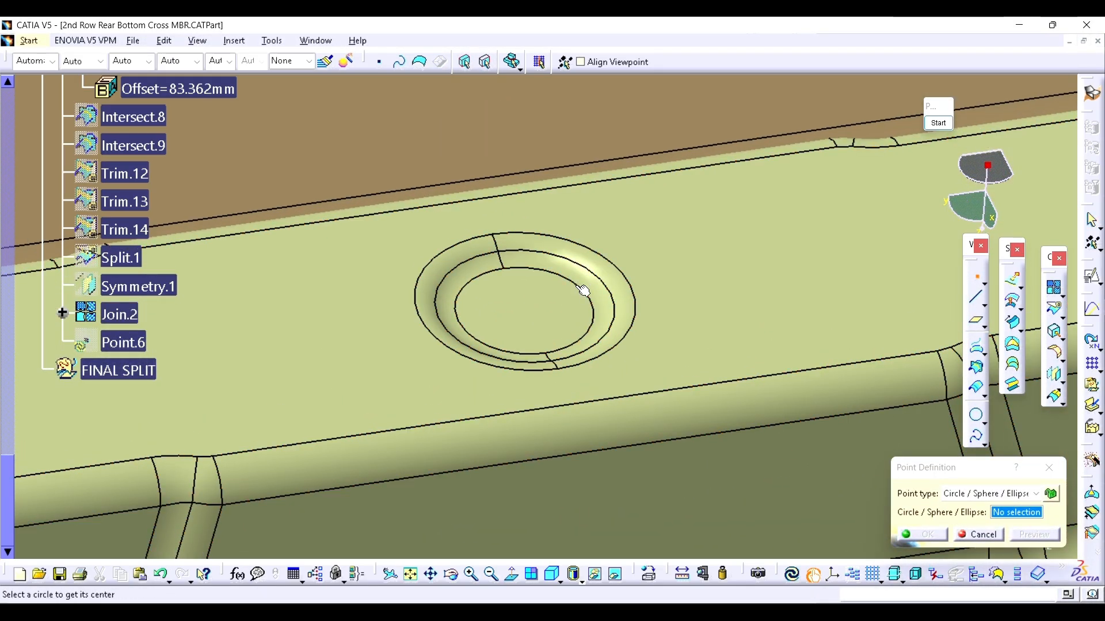
click(583, 290)
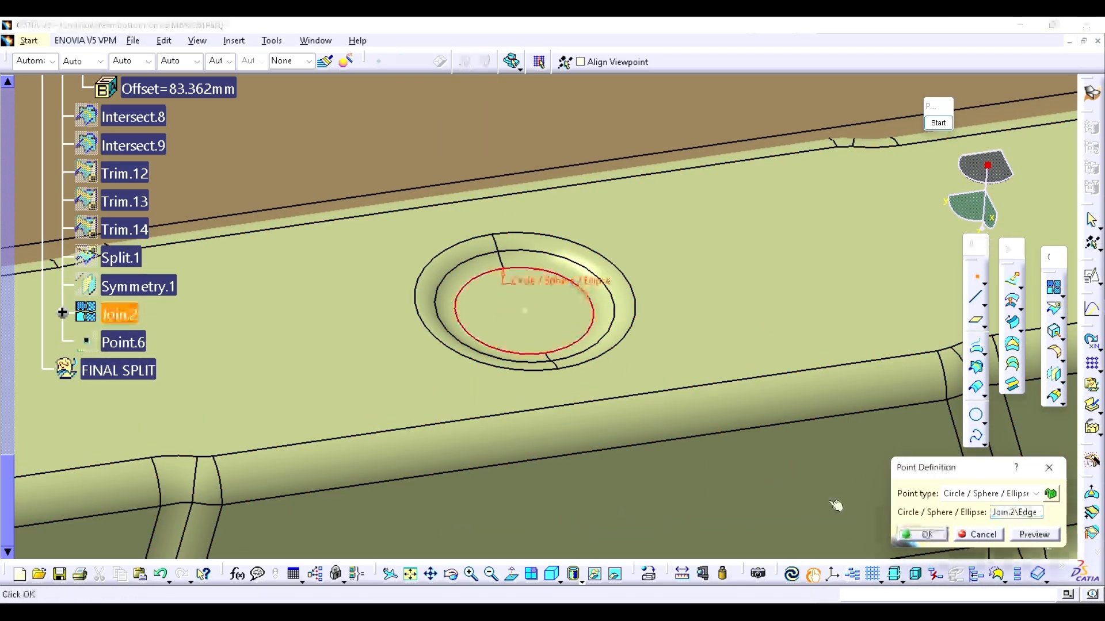
click(926, 535)
- Create a circle-centre point from the inner circular edge of the emboss at the member's opposite end
middle_drag(547, 330, 653, 391)
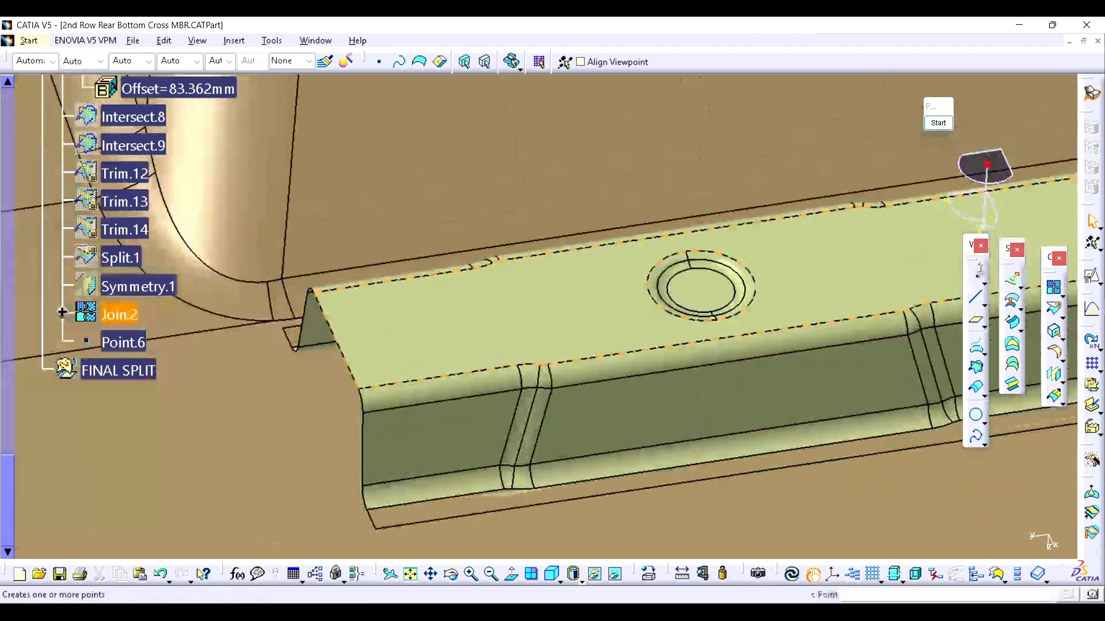
click(976, 276)
middle_drag(726, 290, 690, 286)
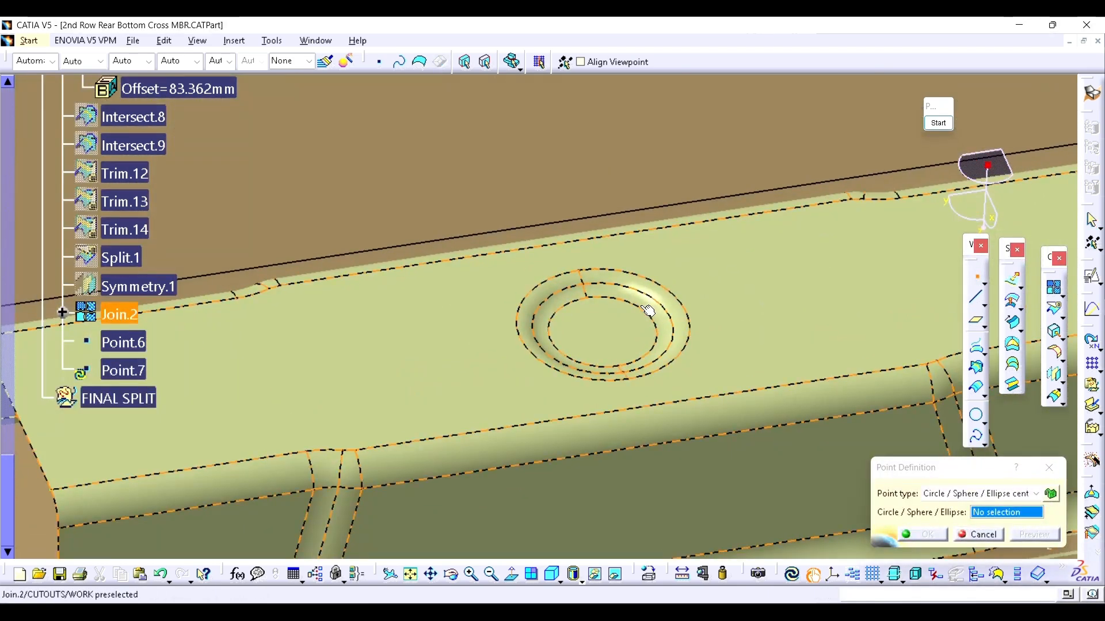
click(644, 310)
click(923, 535)
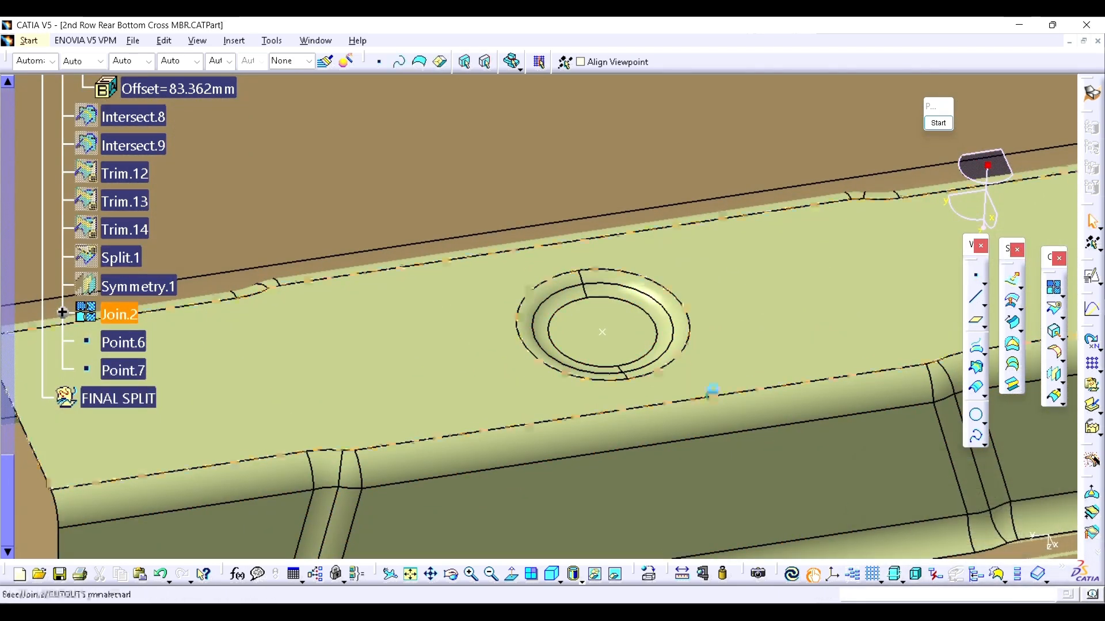
- Create a full circle of 4 mm radius centred on Point.6 with Join.2 as its support
middle_drag(712, 387, 673, 311)
click(971, 412)
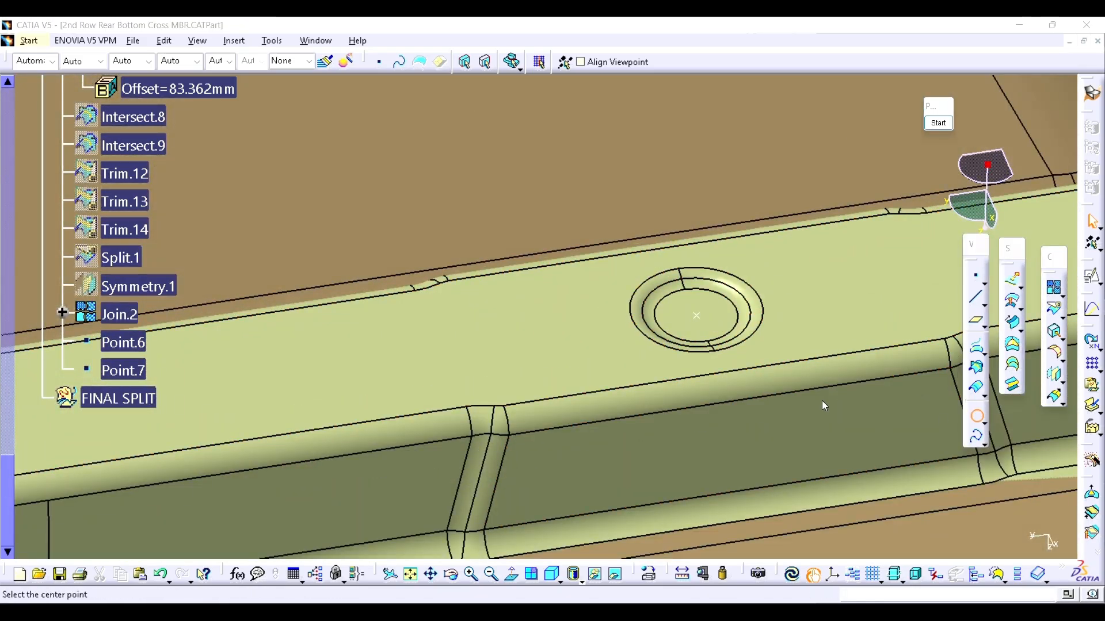
middle_drag(636, 347, 492, 284)
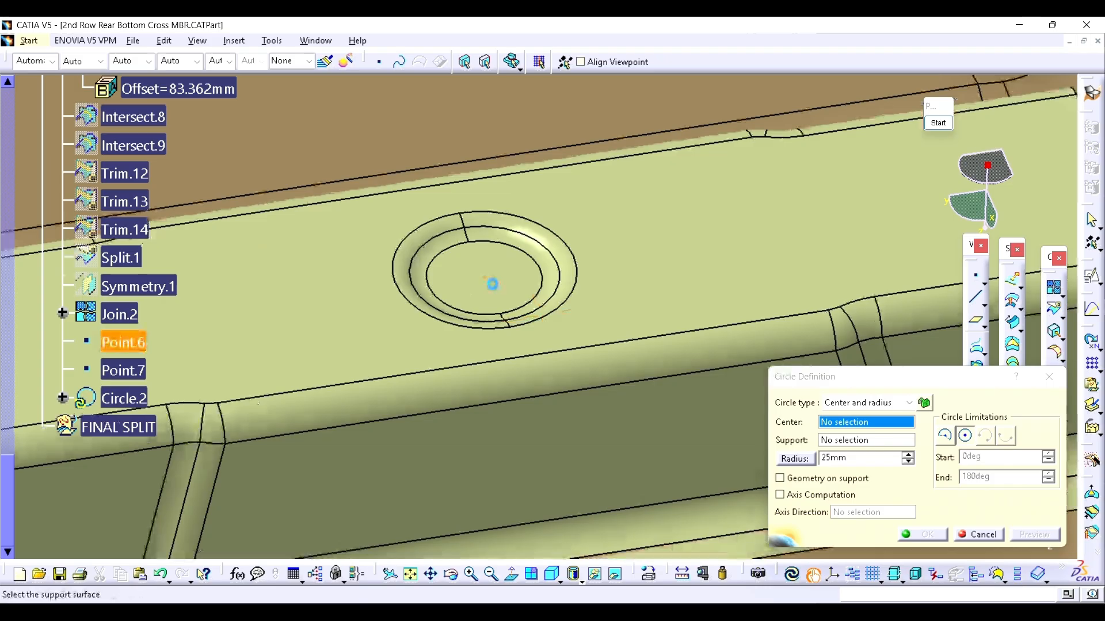
click(492, 283)
click(593, 282)
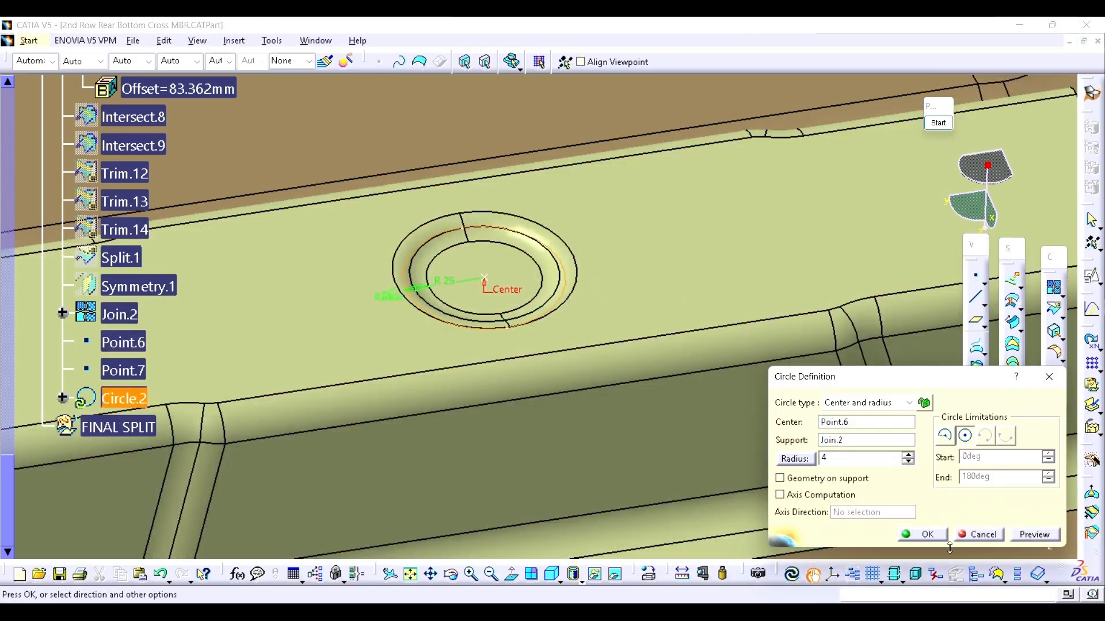
click(922, 534)
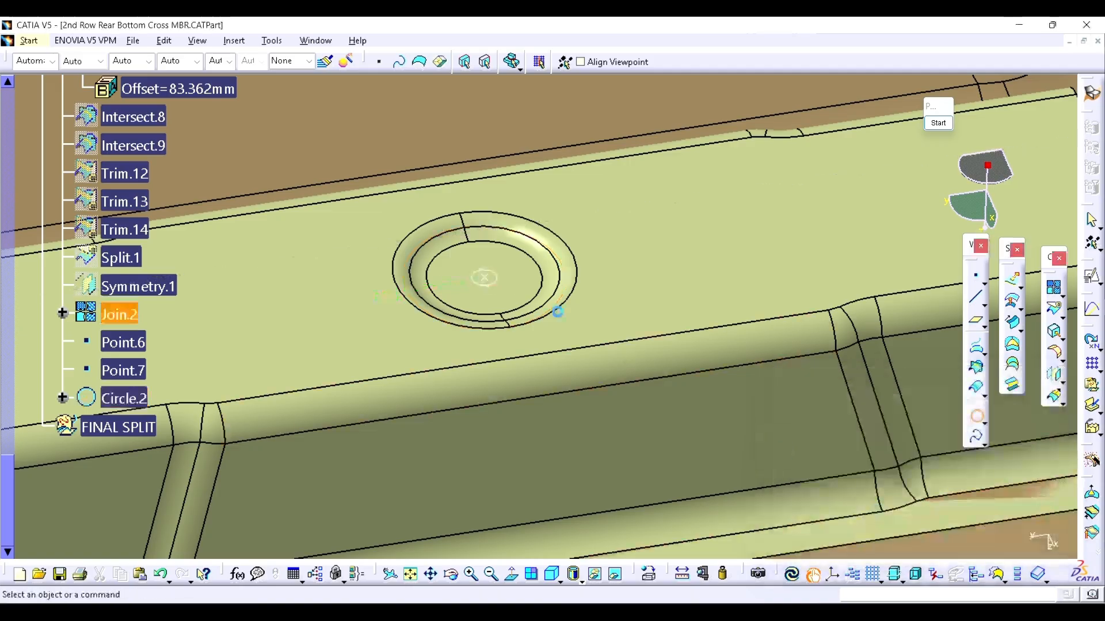
- Review the definition of the circle centred on Point.6
middle_drag(486, 277, 456, 387)
middle_drag(921, 253, 548, 288)
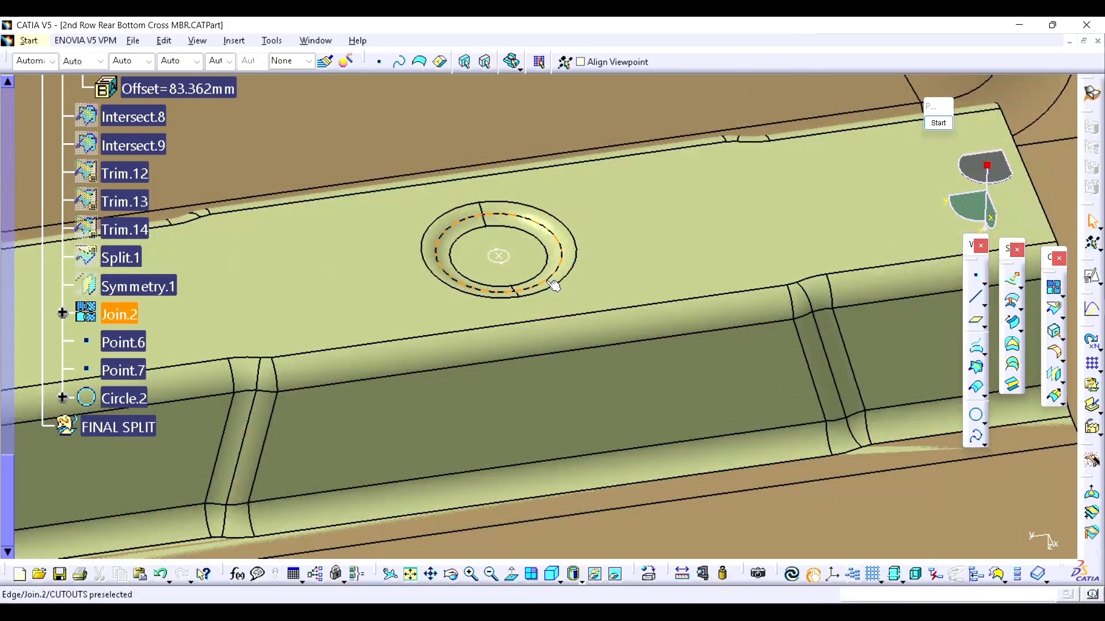
double_click(554, 286)
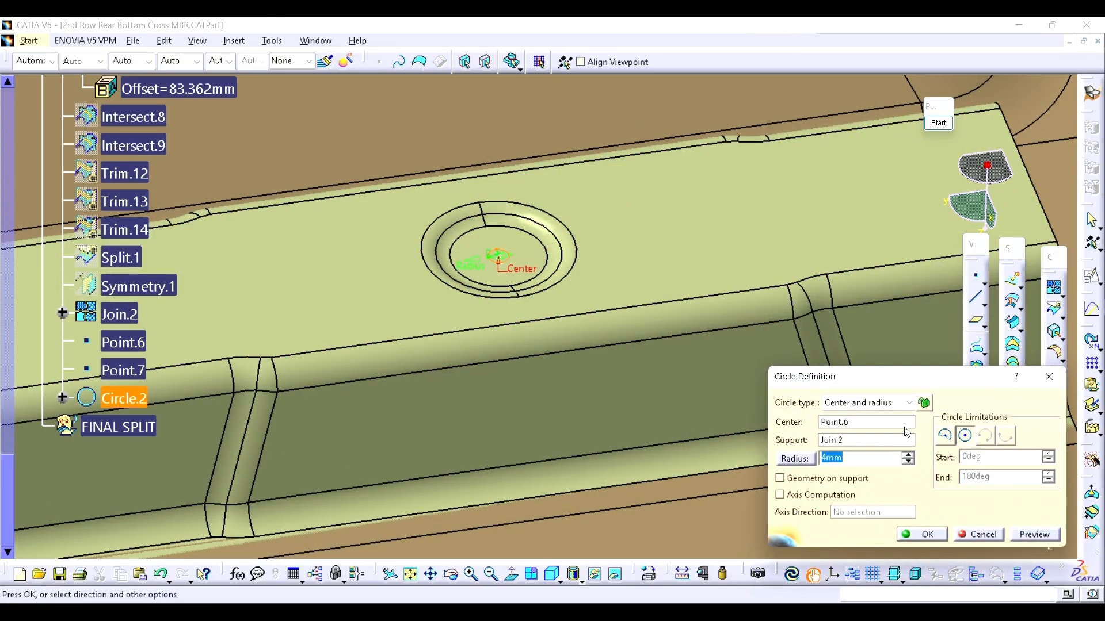
click(920, 535)
- Show the hidden Axis System.2
middle_drag(688, 365, 664, 256)
scroll(163, 180, up, 14)
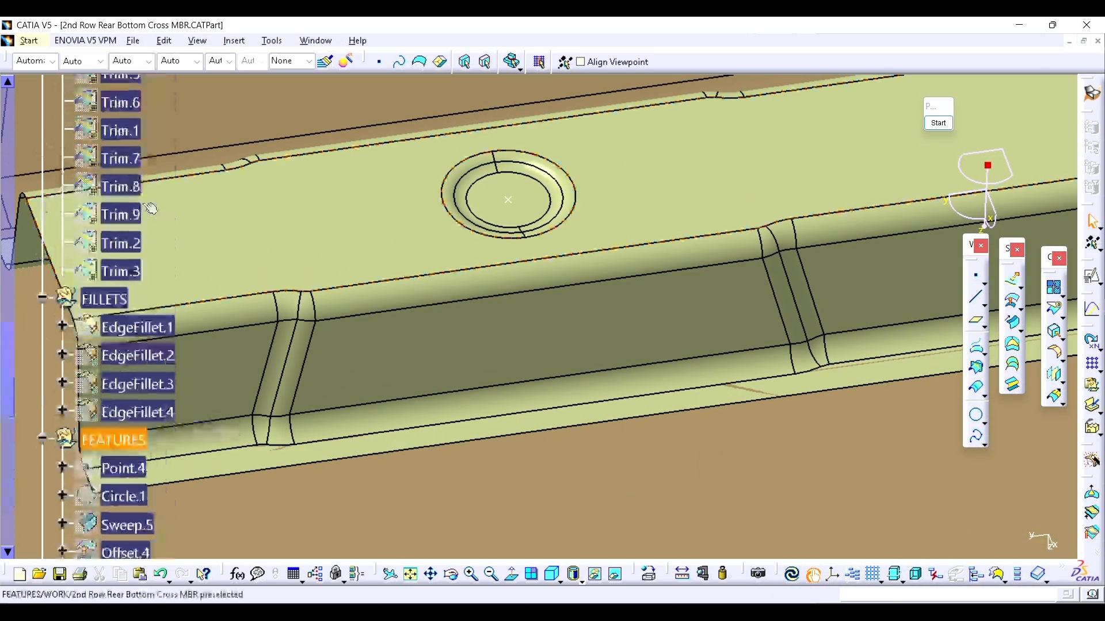
scroll(149, 208, up, 15)
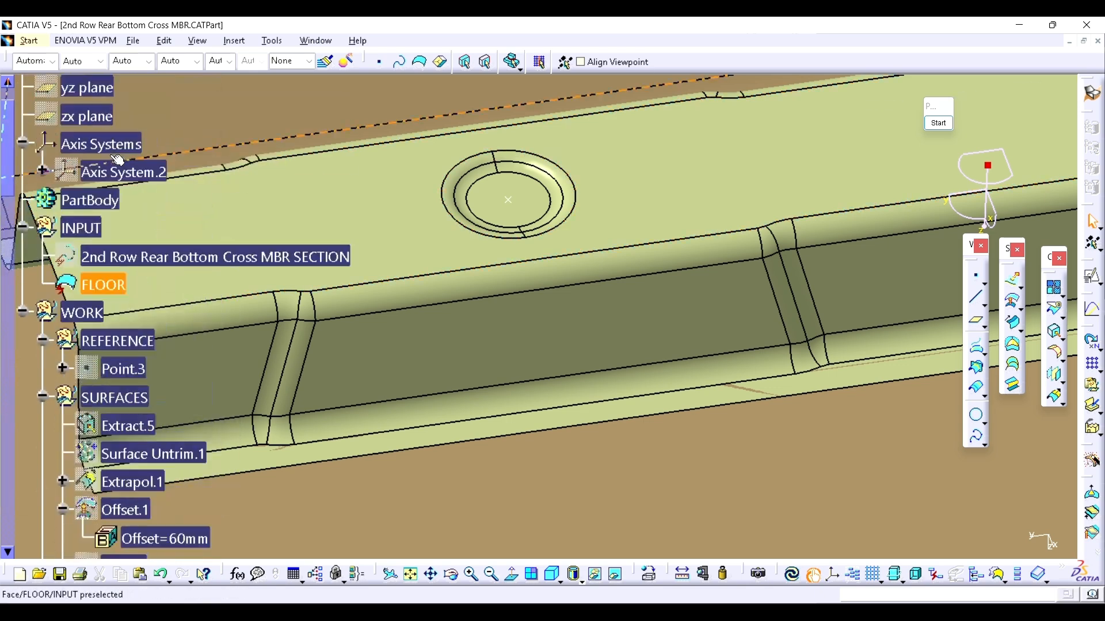
click(112, 225)
key(space)
- Start a positioned sketch on Axis System.2's XY plane with Point.7 as projected origin, V reversed and the axes swapped
middle_drag(604, 164, 647, 302)
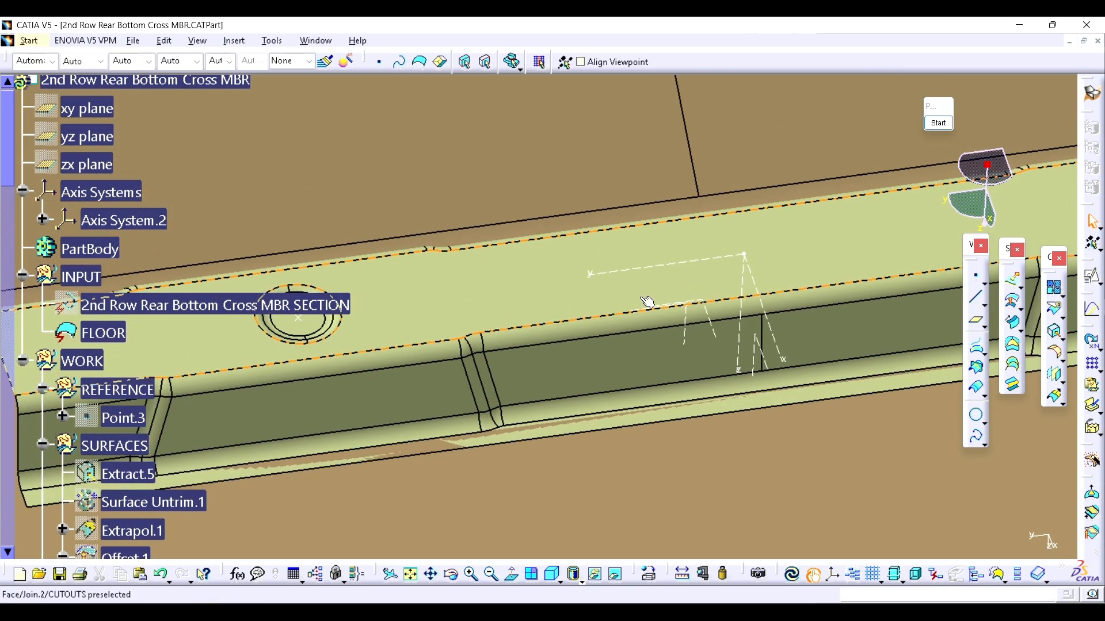
click(1092, 275)
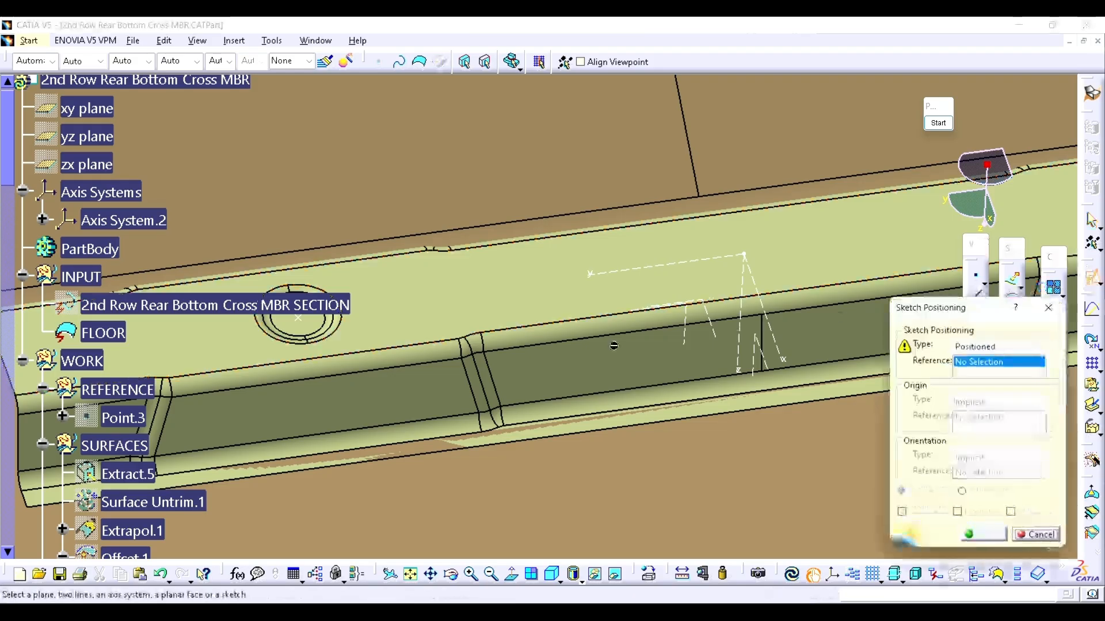
click(715, 322)
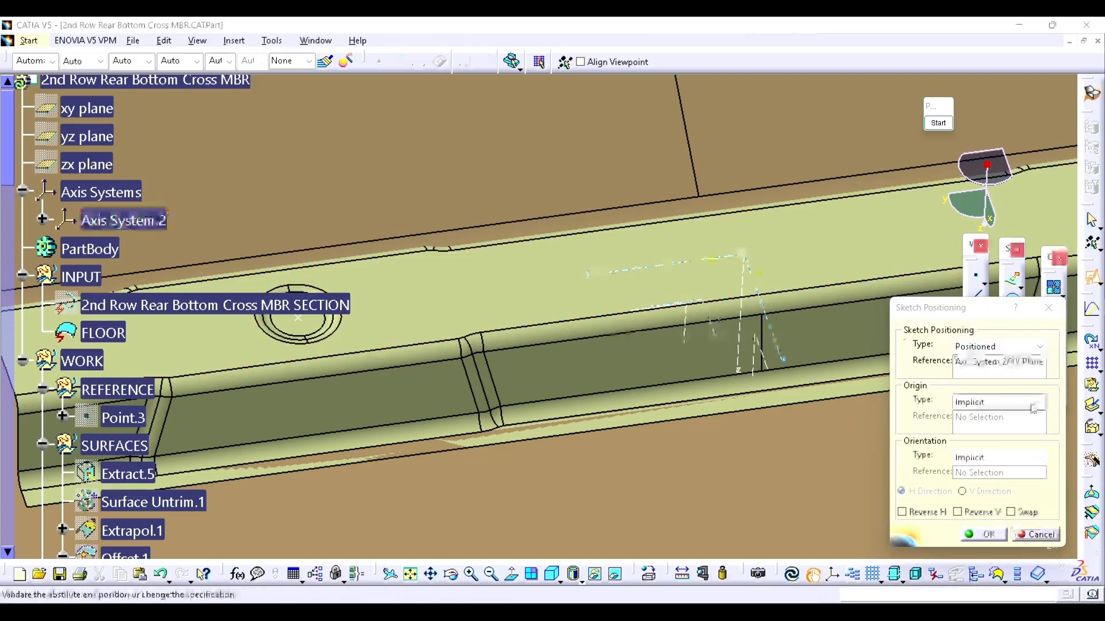
click(1000, 402)
click(1001, 438)
middle_drag(386, 351, 613, 337)
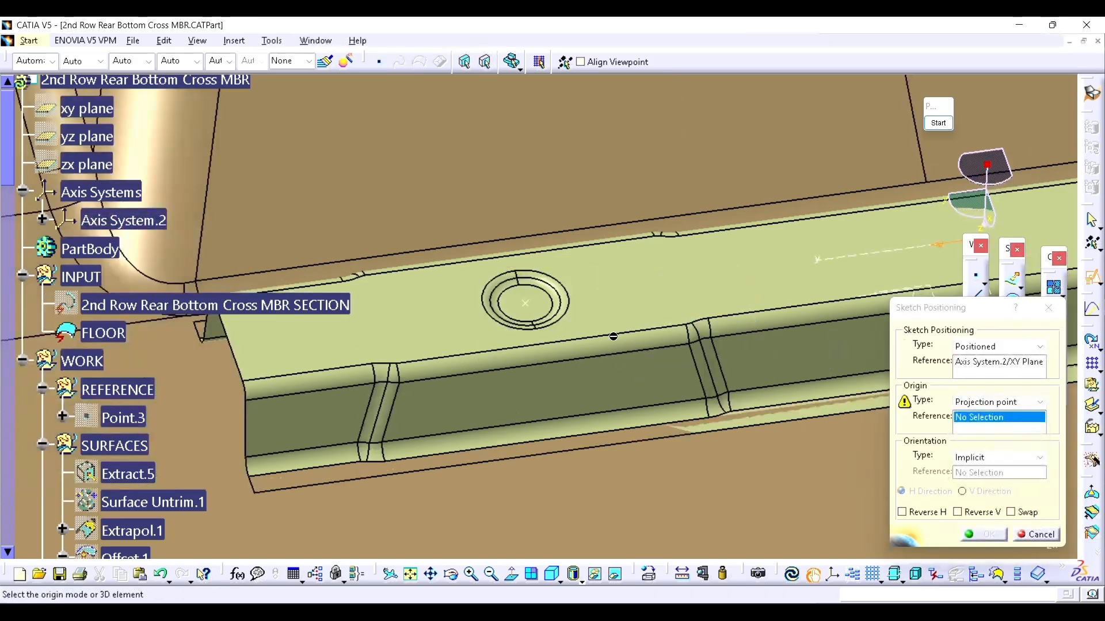
click(530, 307)
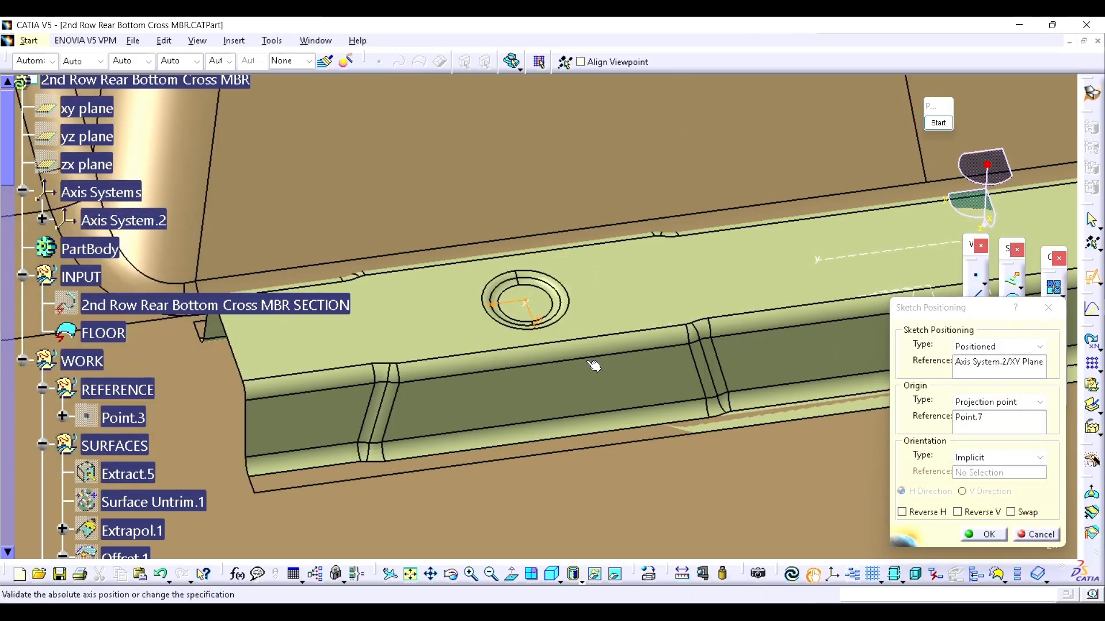
click(974, 515)
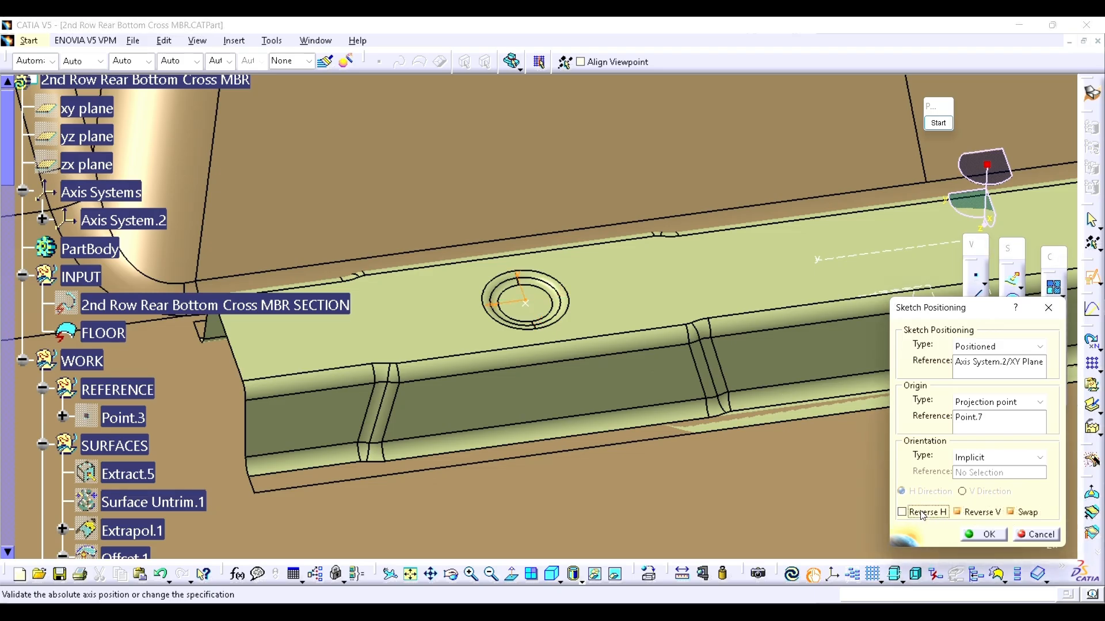
click(991, 535)
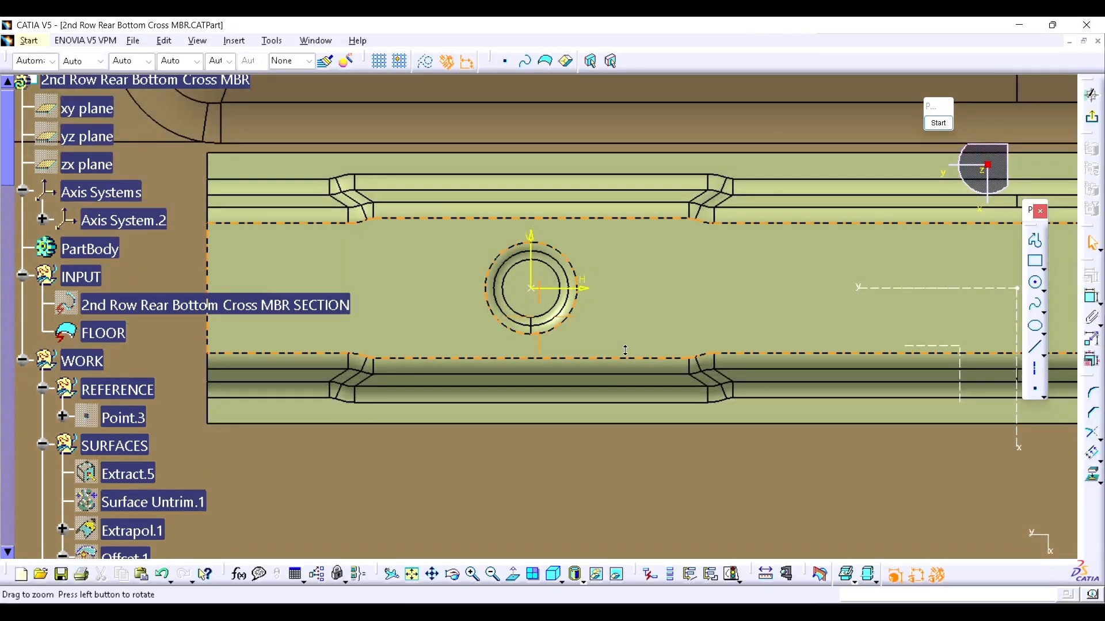
- Sketch an elongated hole along the H axis inside the emboss at Point.7, with about 14.6 mm between its arc centres
mouse_move(625, 349)
middle_down()
mouse_move(761, 276)
mouse_move(755, 364)
middle_up()
middle_drag(786, 372, 414, 351)
middle_drag(1058, 294, 834, 321)
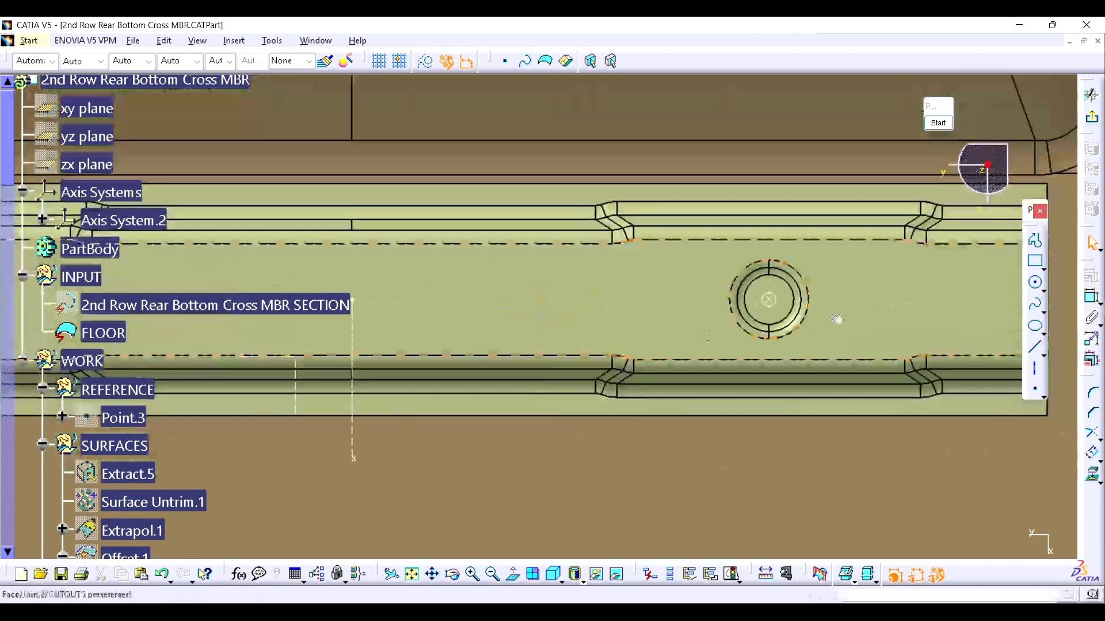
middle_drag(300, 343, 556, 300)
middle_drag(272, 306, 612, 276)
click(1044, 268)
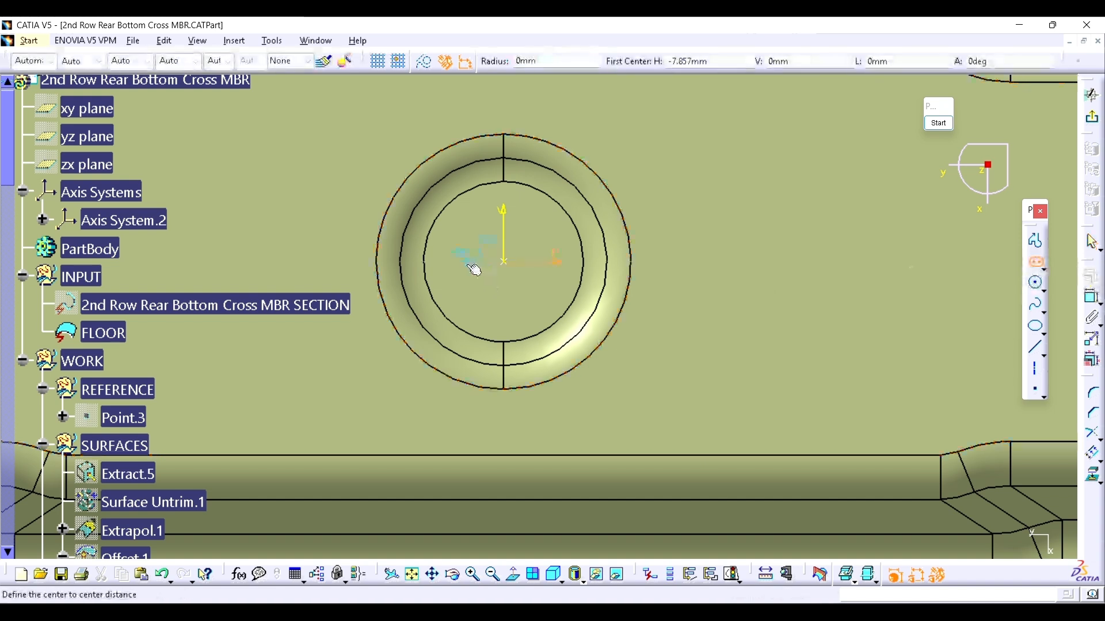
click(504, 263)
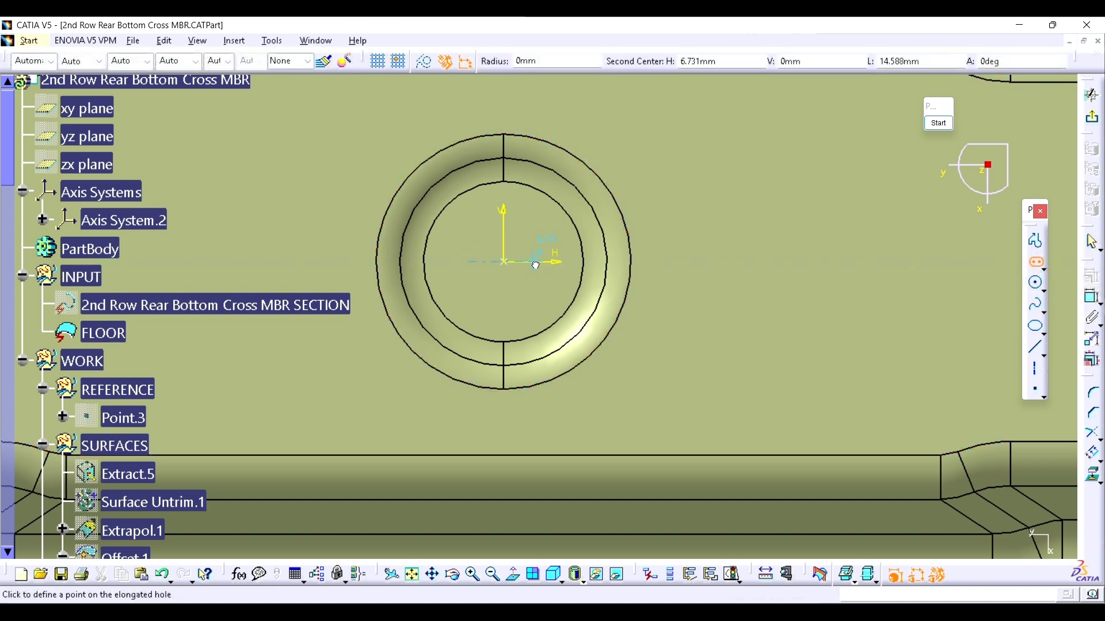
click(535, 265)
click(531, 286)
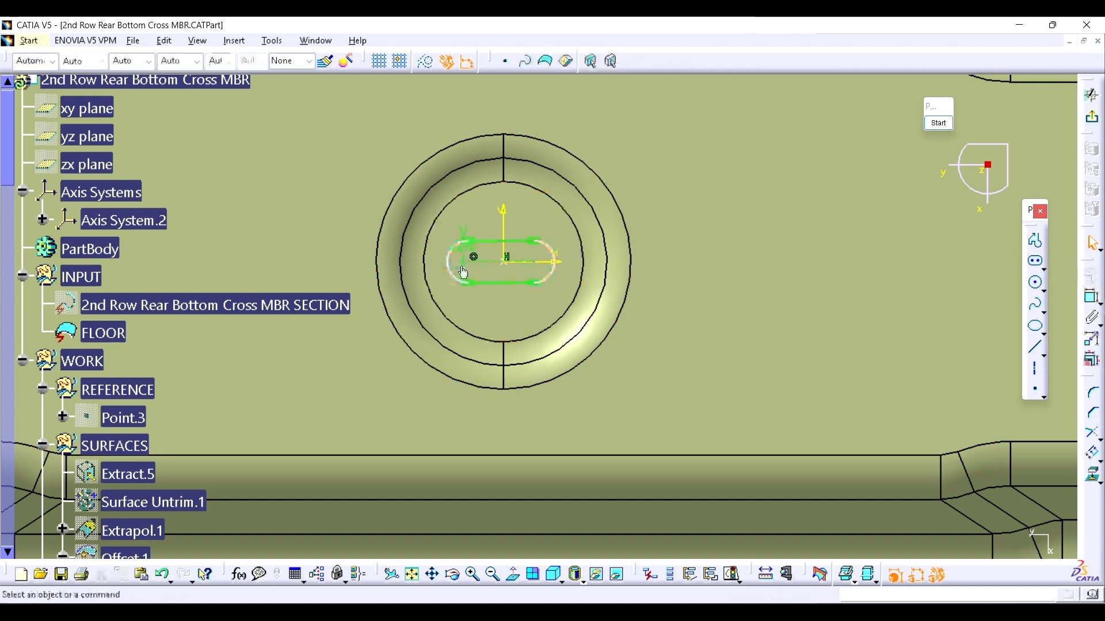
- Set the elongated hole's radius to 5 mm, and dimension and shorten its centre-to-centre length
ctrl+middle_drag(461, 274, 443, 208)
double_click(402, 199)
text(7)
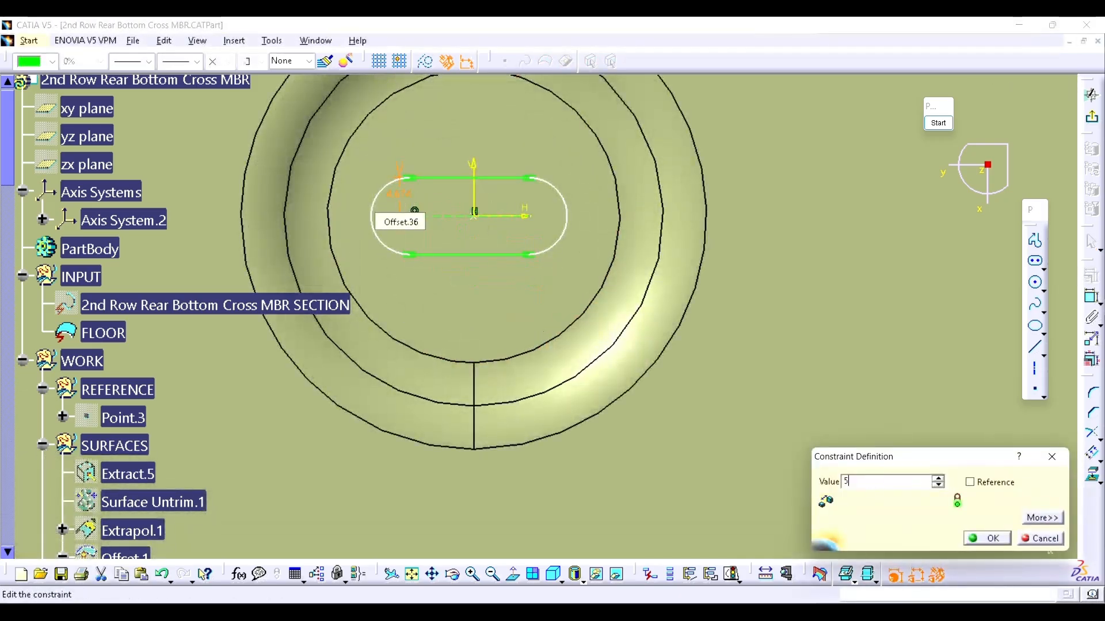
key(Return)
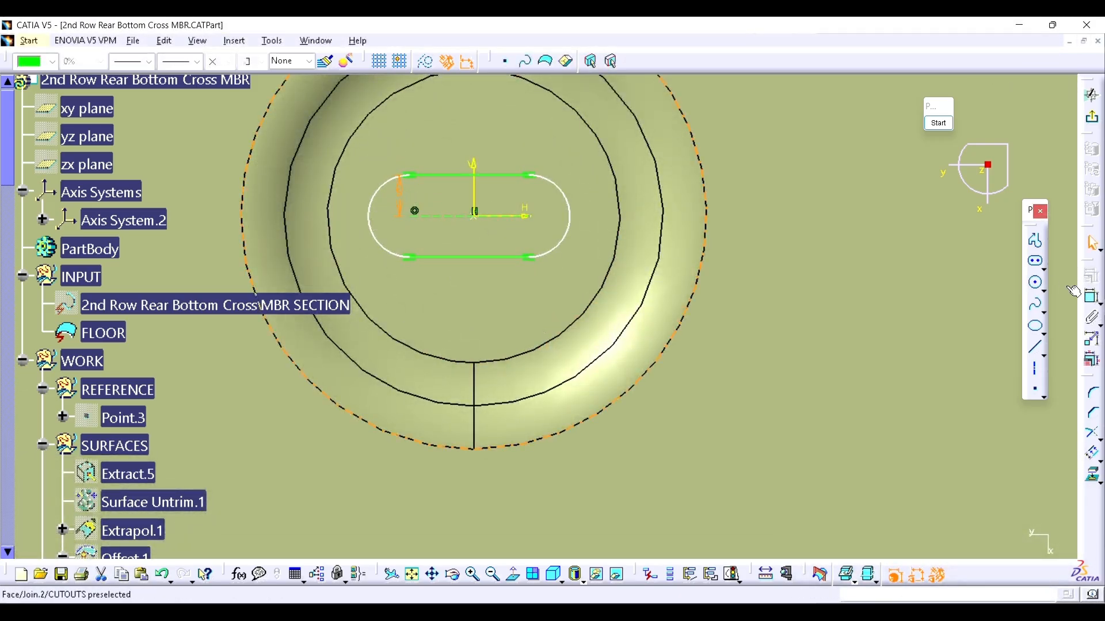
click(1092, 299)
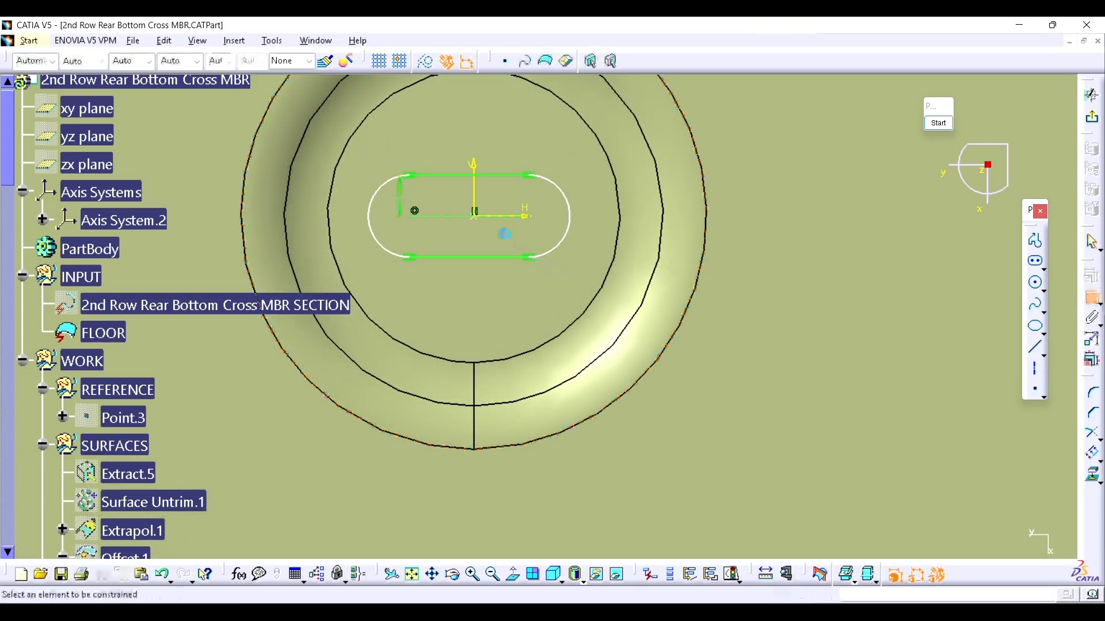
double_click(471, 289)
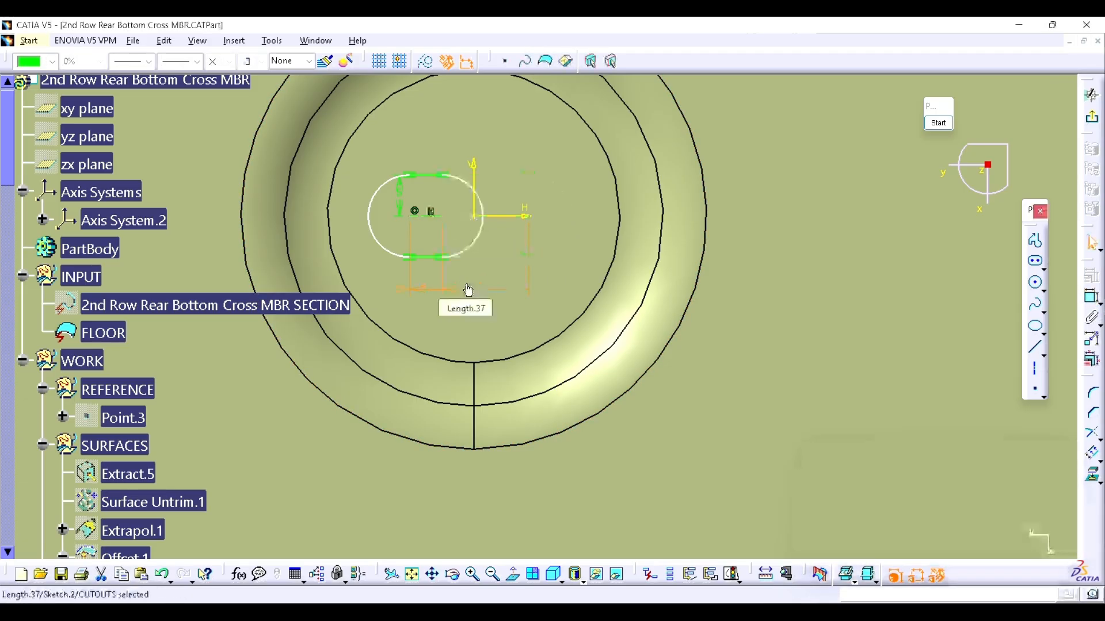
- Dimension the elongated hole's offset from the V axis so the hole is centred on the origin, and exit the sketch
key(Escape)
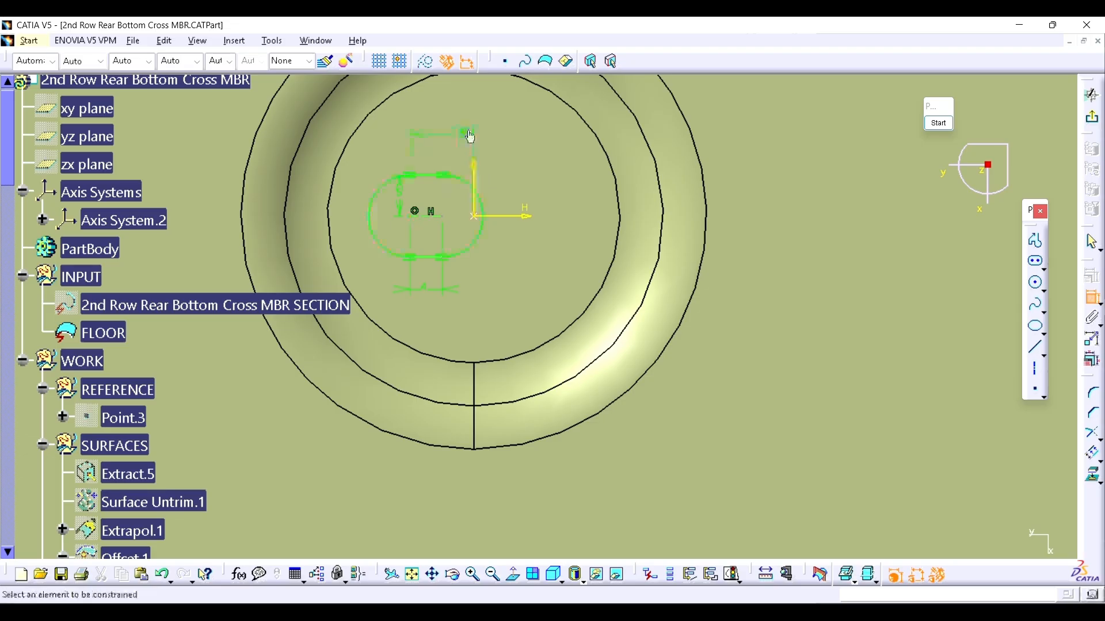
double_click(465, 133)
text(0)
key(Return)
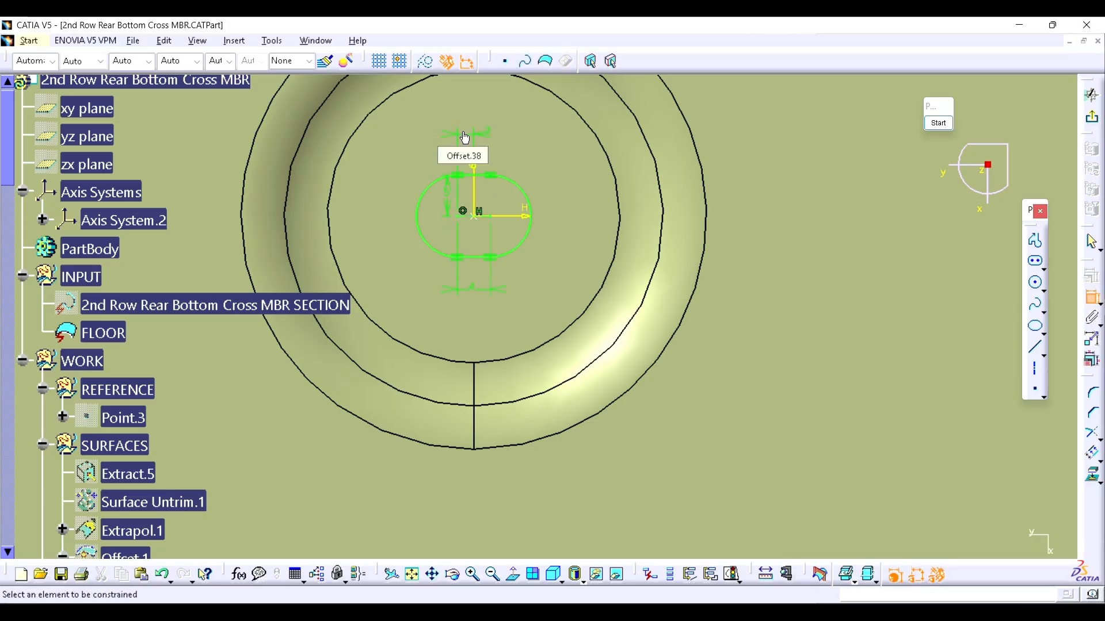
click(1094, 122)
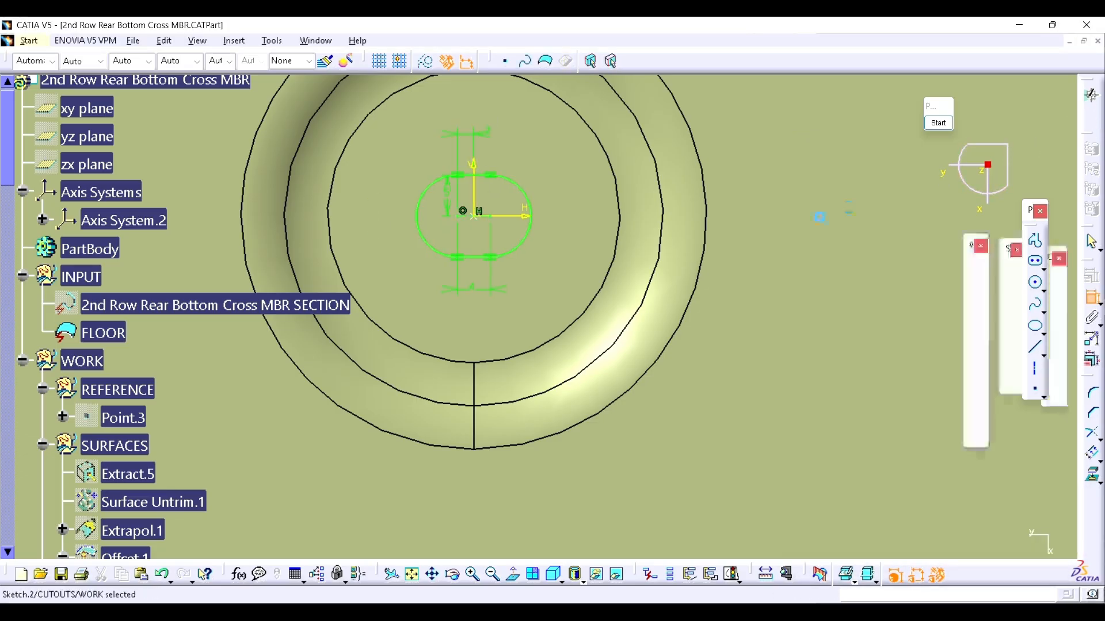
- Hide the reference points Point.6 and Point.7
ctrl+middle_drag(588, 276, 509, 314)
scroll(508, 305, up, 1)
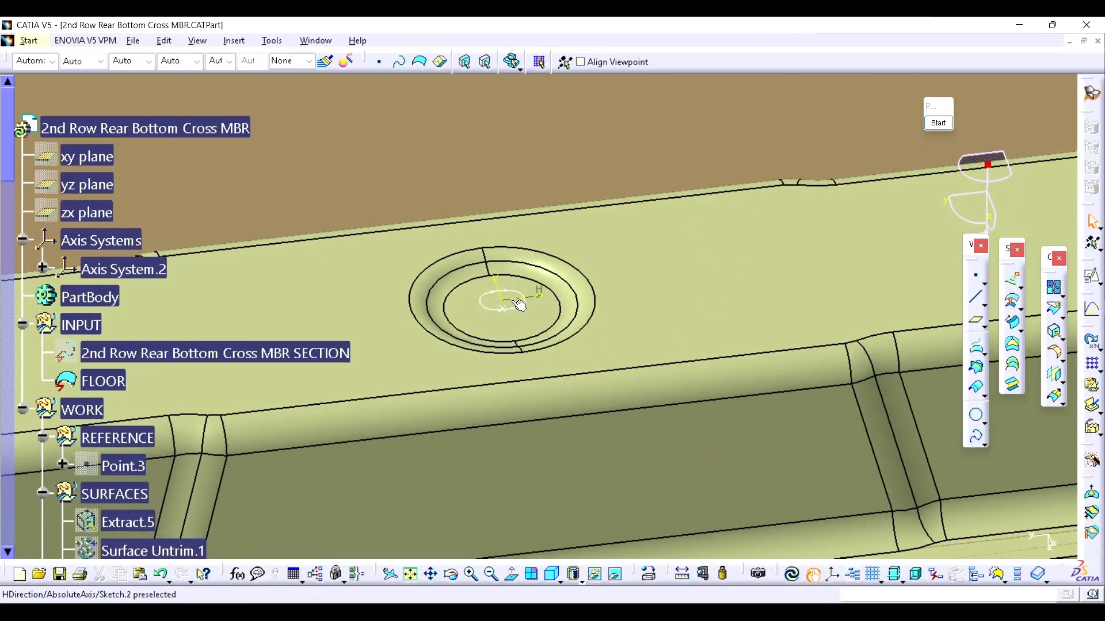
scroll(519, 306, down, 15)
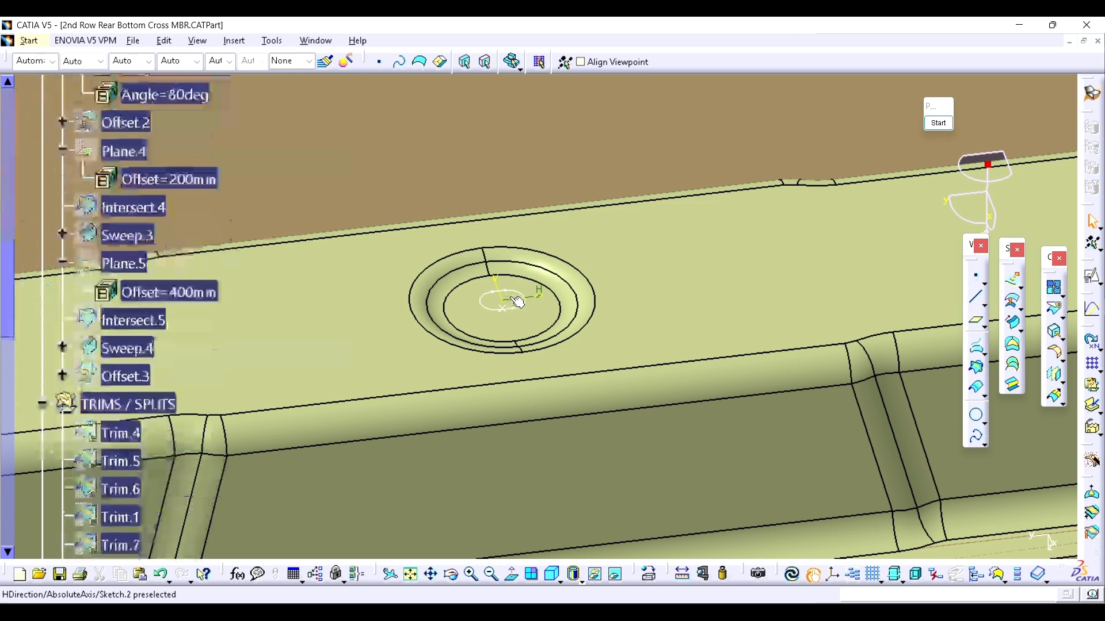
right_click(541, 300)
click(575, 303)
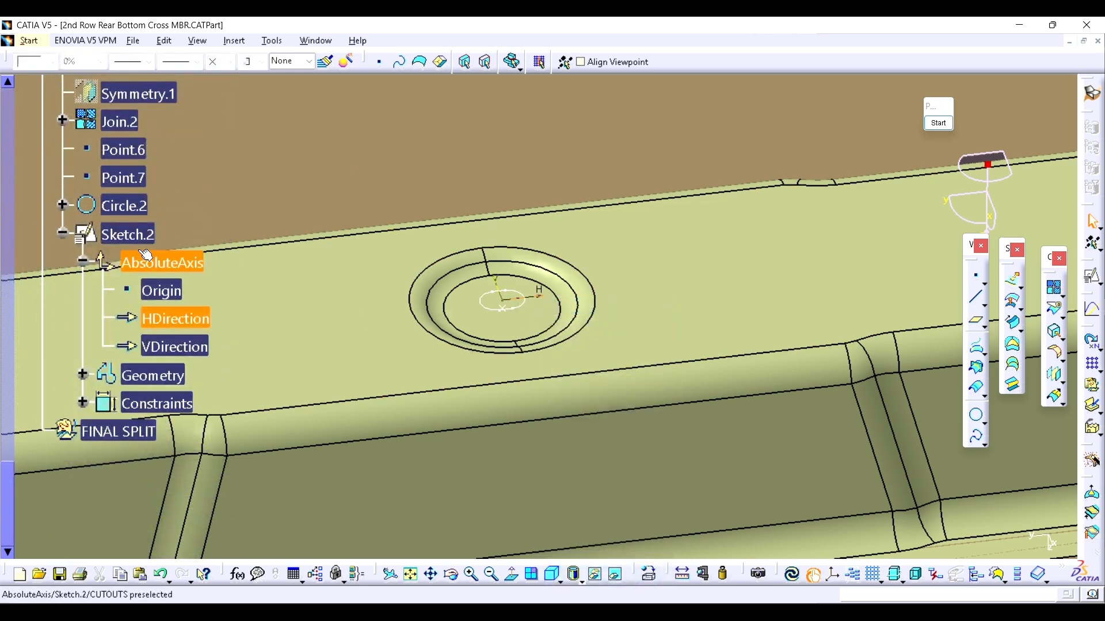
double_click(134, 234)
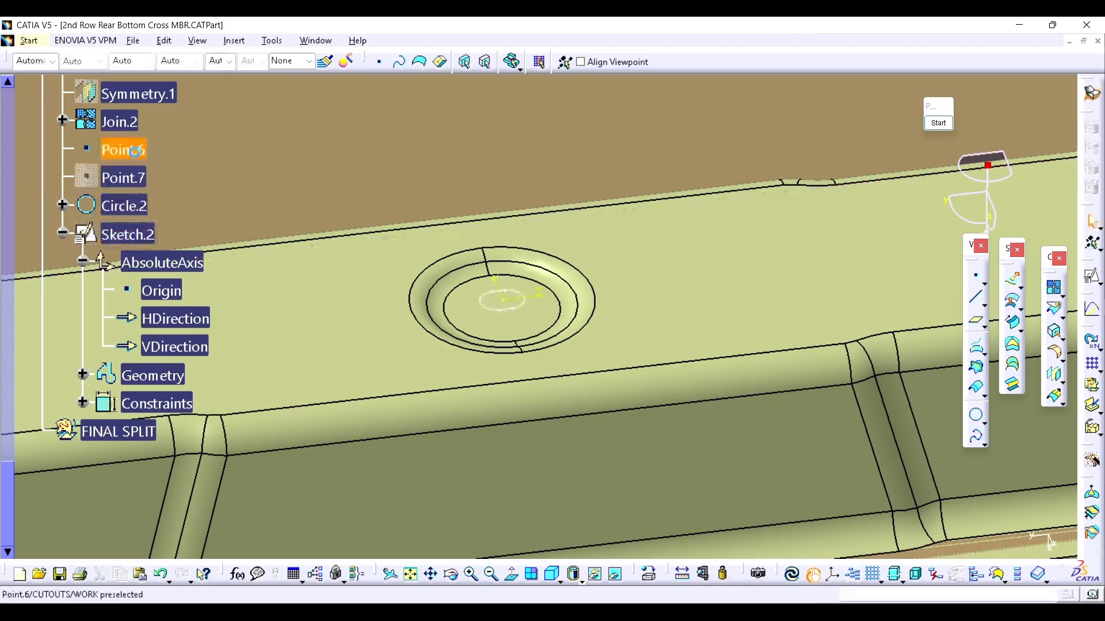
- Extrude the elongated-hole sketch, Sketch.2, as a surface along its normal by 20 mm with mirrored extent
middle_drag(462, 283, 419, 346)
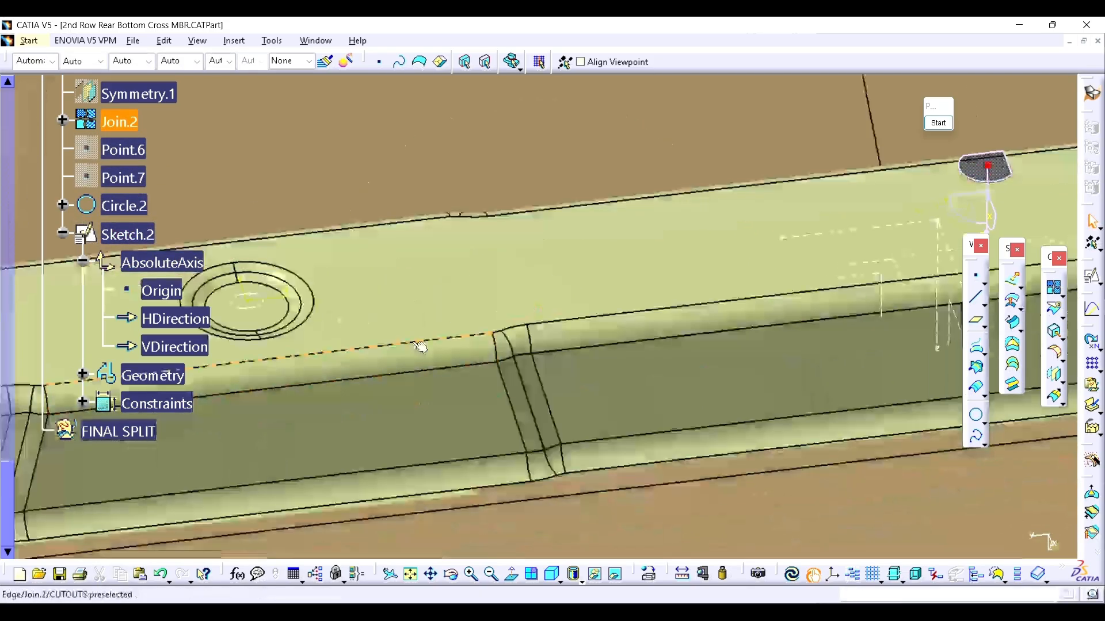
click(1014, 282)
click(267, 326)
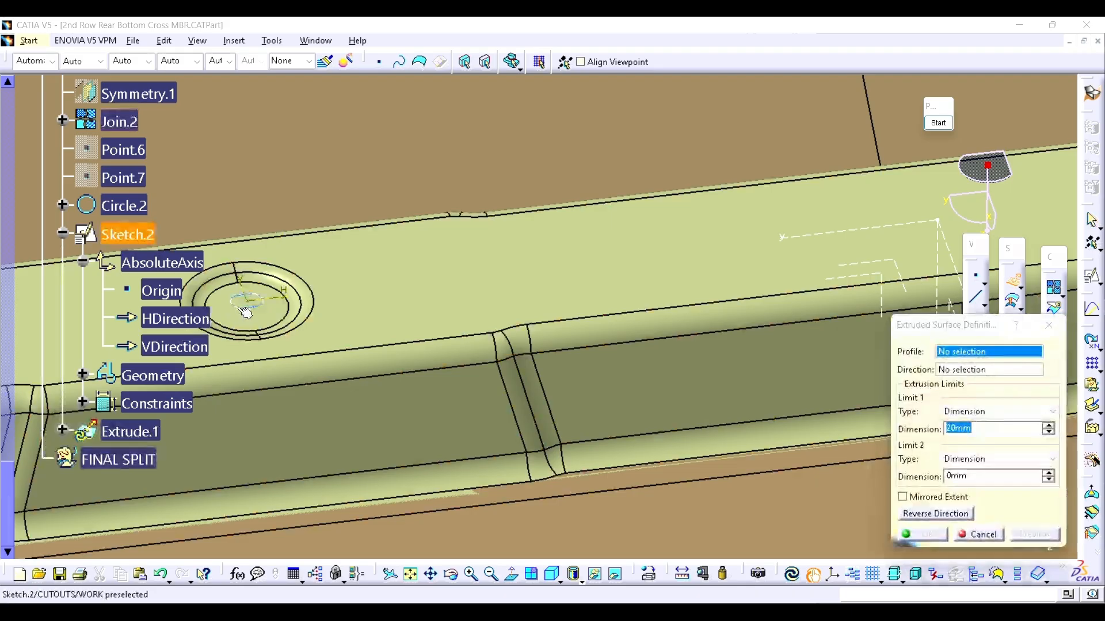
click(923, 498)
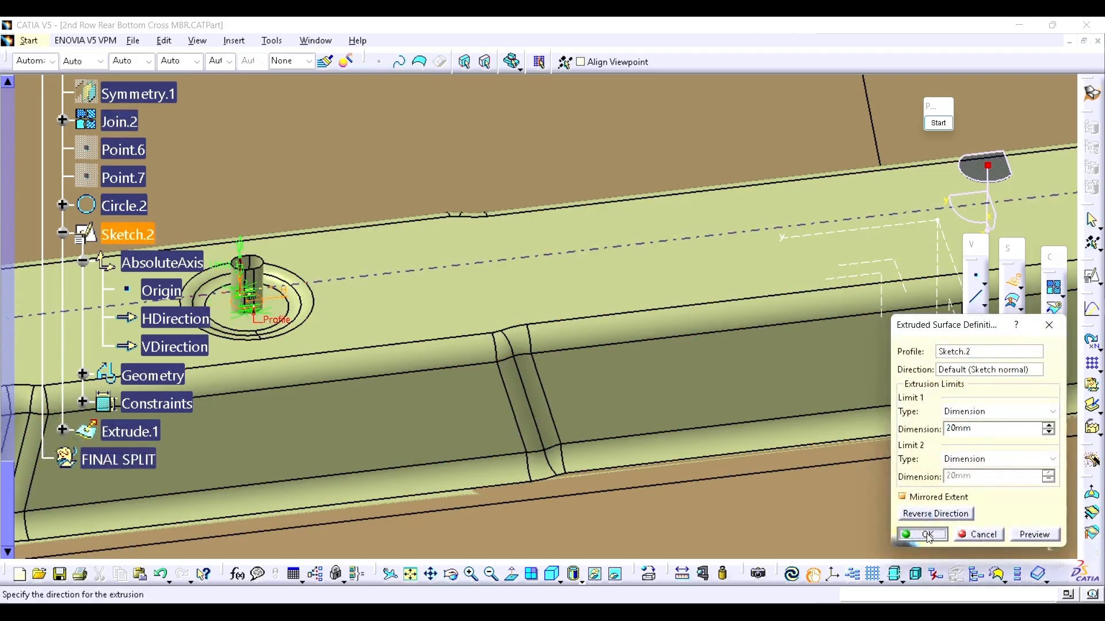
click(927, 534)
- Extrude Circle.2 as a surface along the Z component with both limits at 20 mm
middle_drag(848, 287, 527, 323)
middle_drag(921, 287, 301, 368)
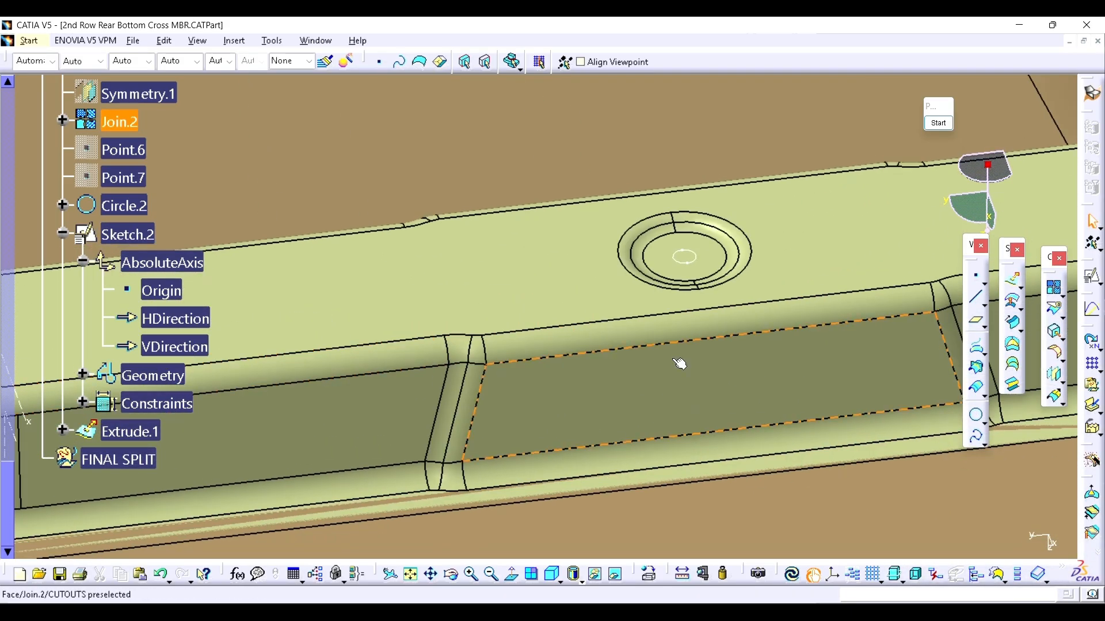
click(1014, 282)
click(684, 257)
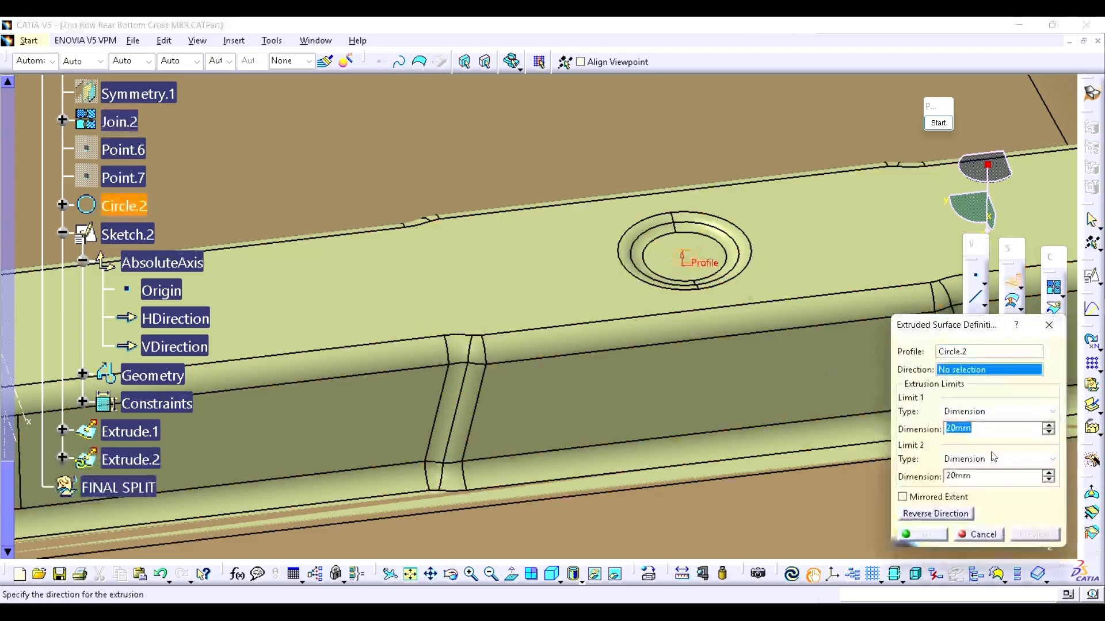
right_click(972, 369)
click(996, 471)
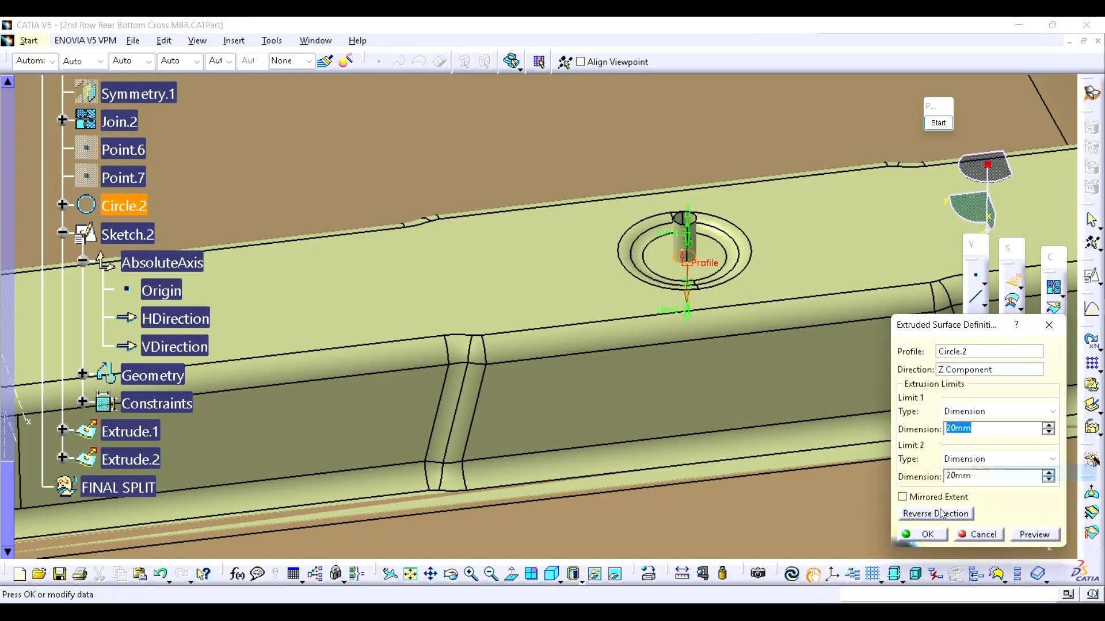
click(927, 533)
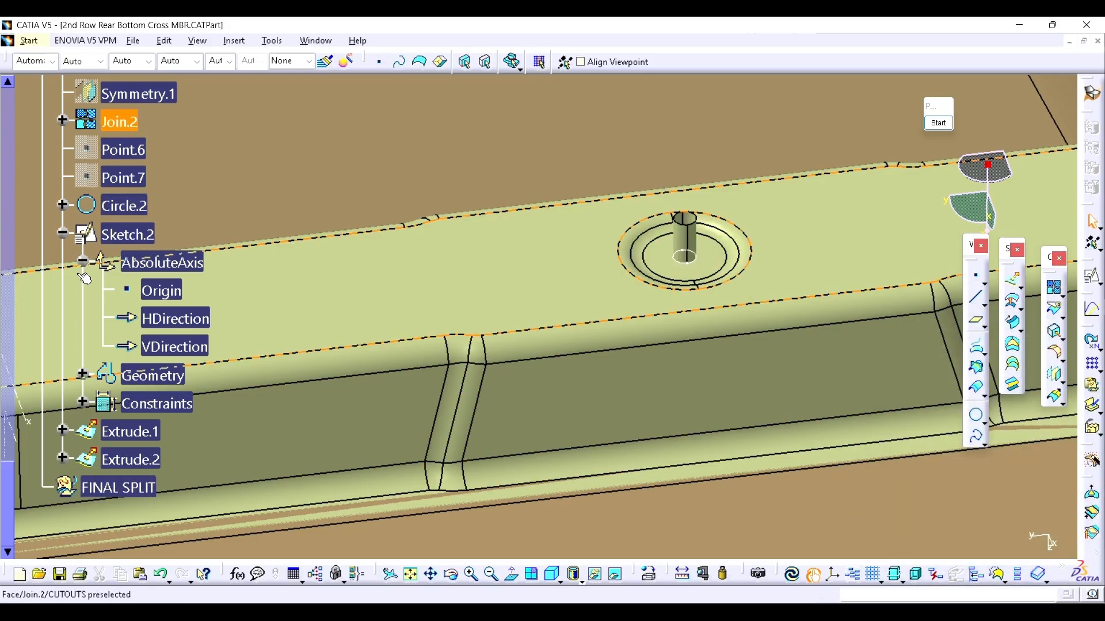
- Hide Circle.2, Sketch.2 and the axis system
click(133, 203)
key(space)
mouse_move(391, 227)
middle_down()
mouse_move(540, 224)
mouse_move(497, 333)
middle_up()
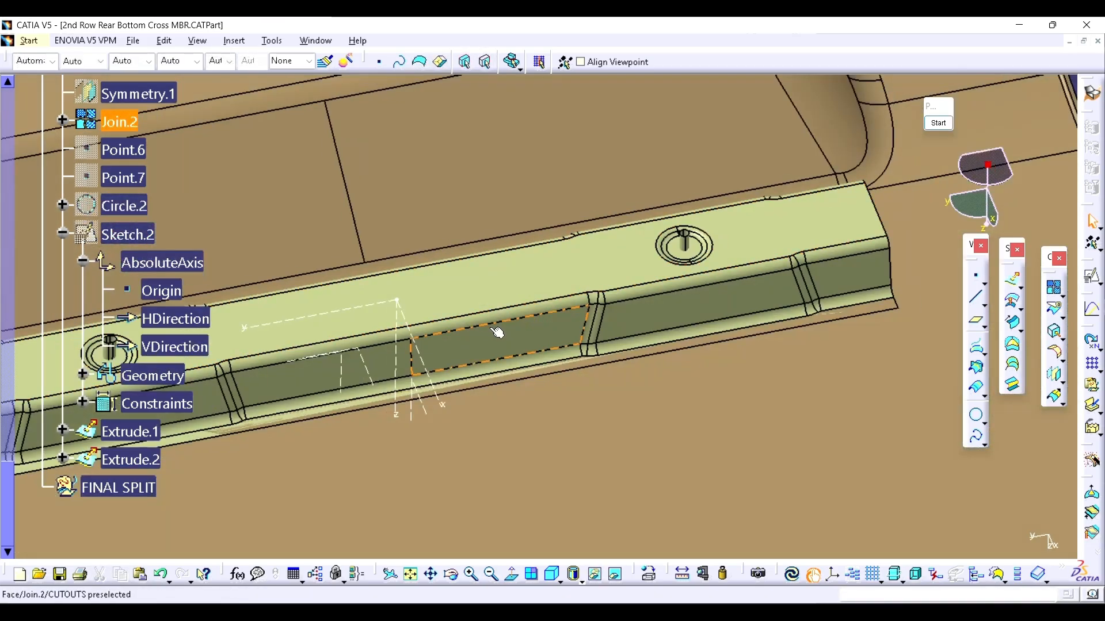
middle_drag(412, 312, 510, 327)
click(503, 335)
key(space)
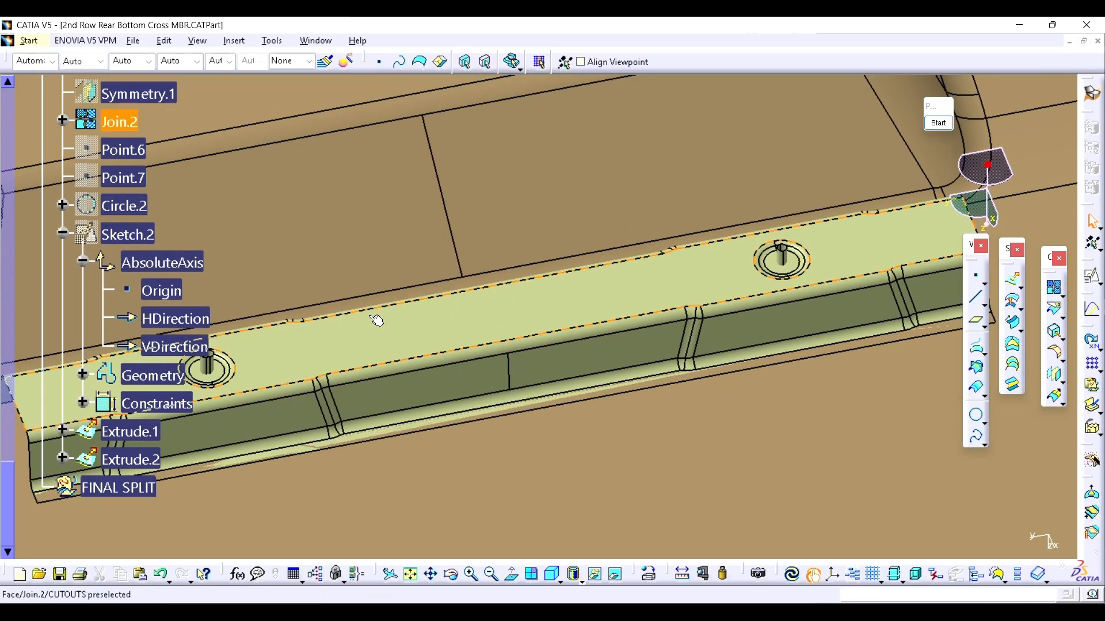
- Join Extrude.2 and Extrude.1 into one cutting surface with connexity checking and a 0.001 mm merging distance
click(1054, 287)
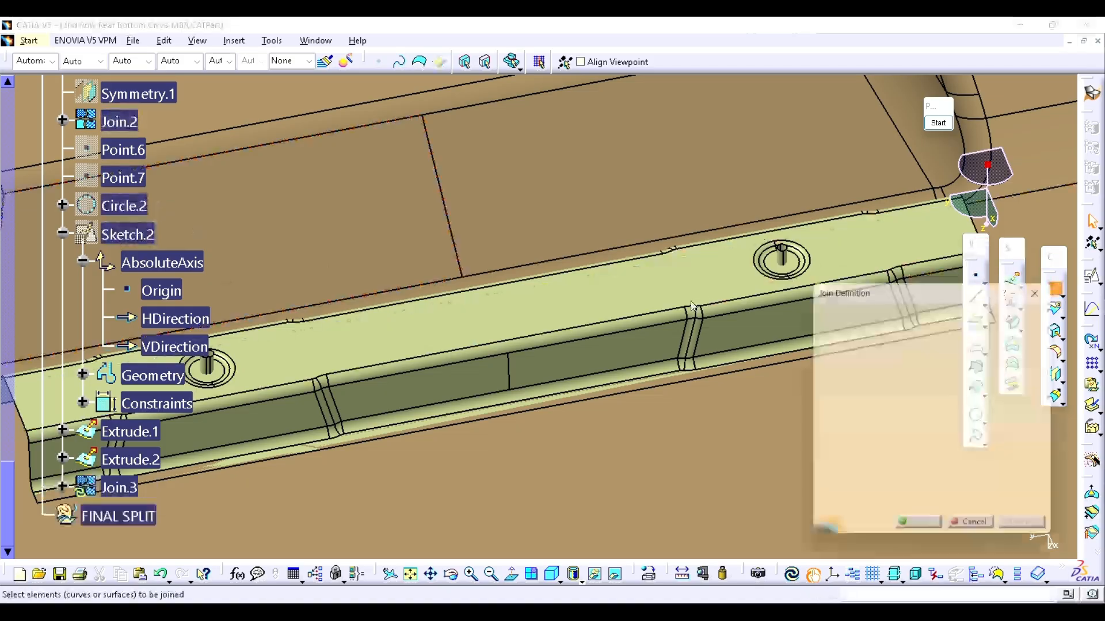
middle_drag(655, 292, 582, 351)
click(647, 277)
middle_drag(242, 331, 372, 248)
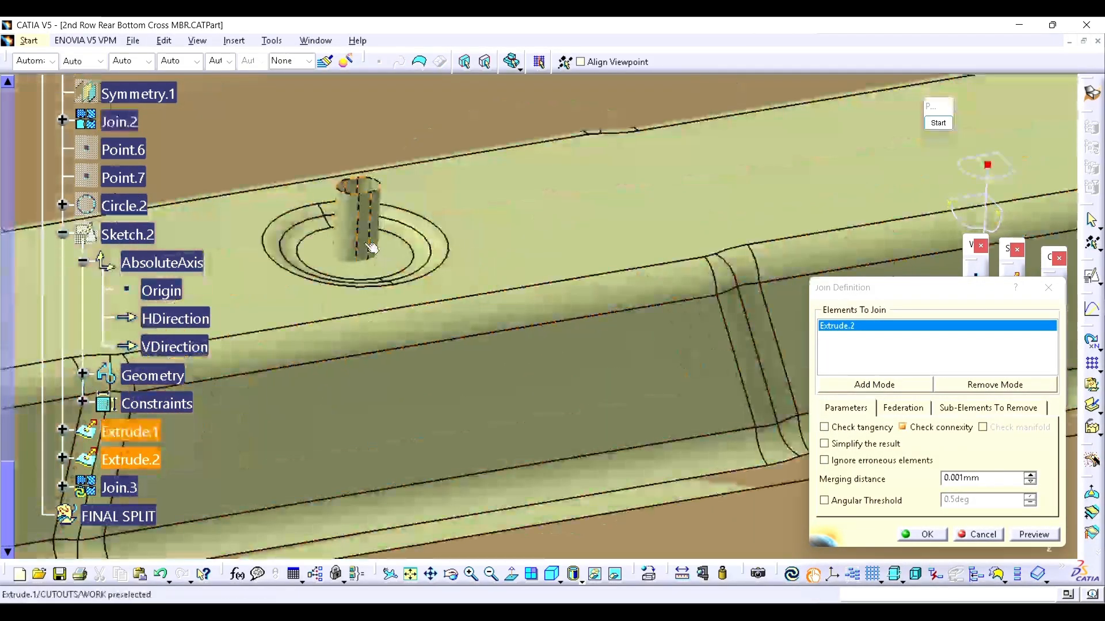
click(372, 247)
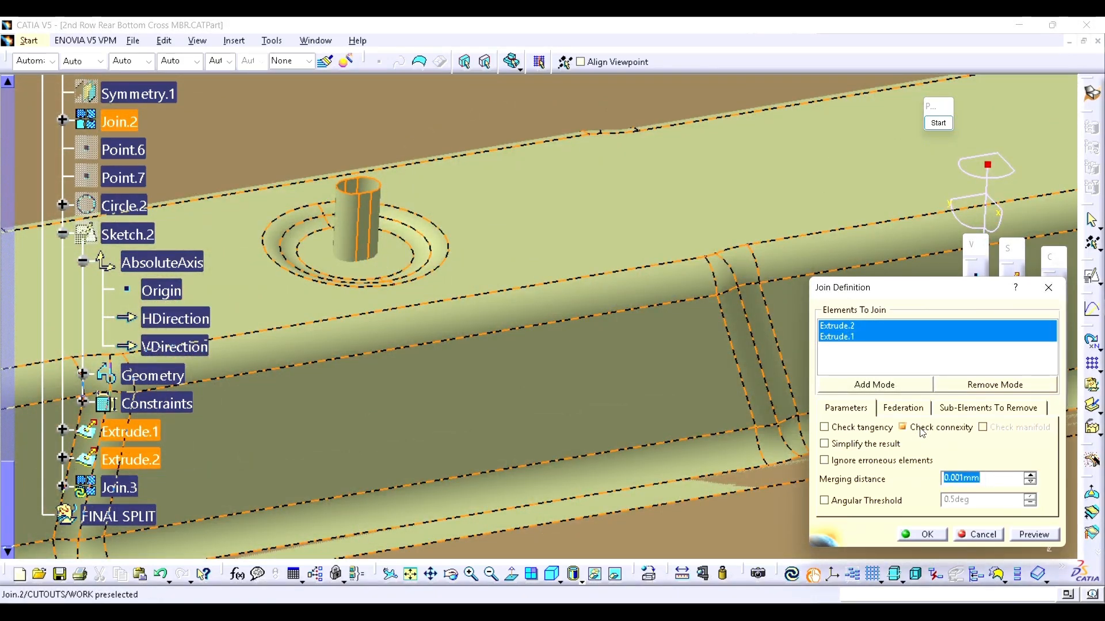
click(923, 534)
- Split the cross member surface Join.2 with Join.3 to cut both emboss holes, and hide Join.3
middle_drag(591, 277, 451, 383)
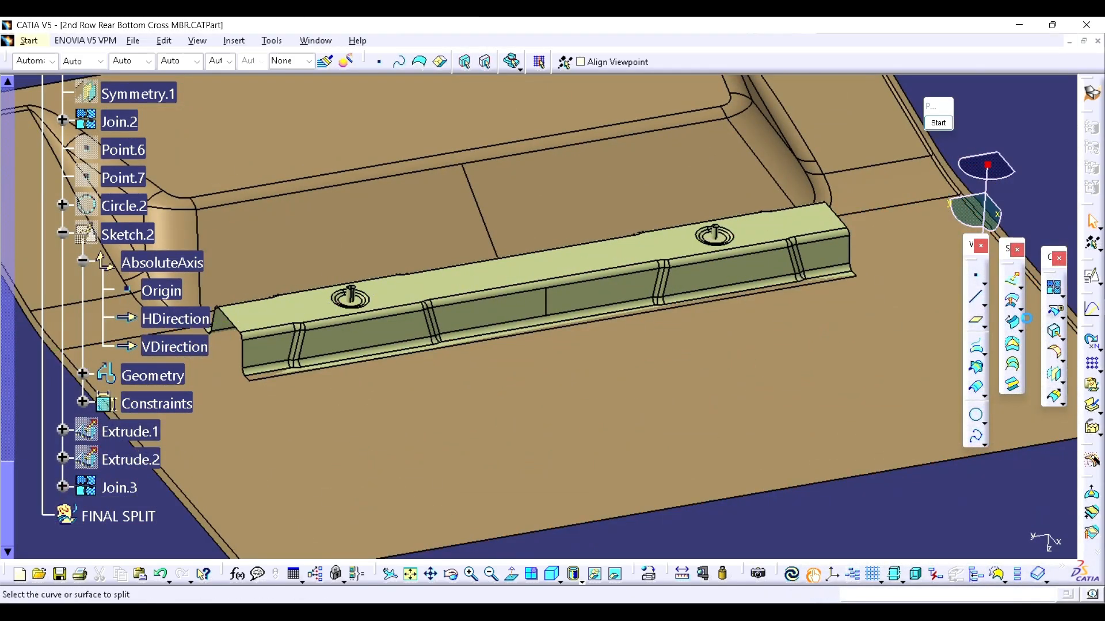
click(1025, 319)
click(633, 260)
middle_drag(633, 261, 492, 230)
click(453, 227)
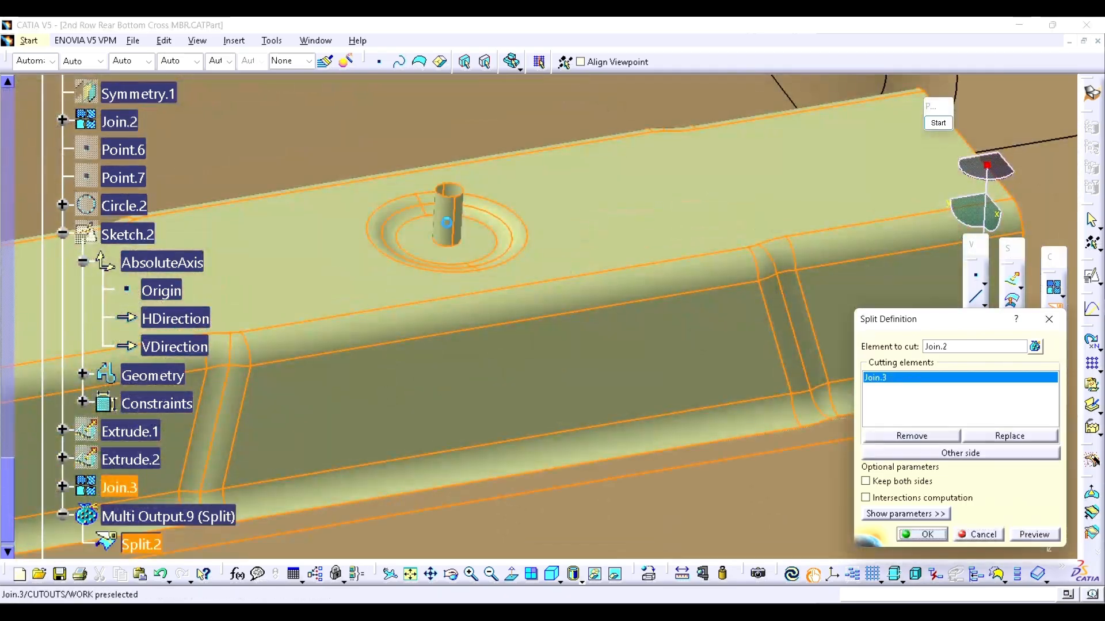
middle_drag(619, 241, 633, 391)
click(910, 535)
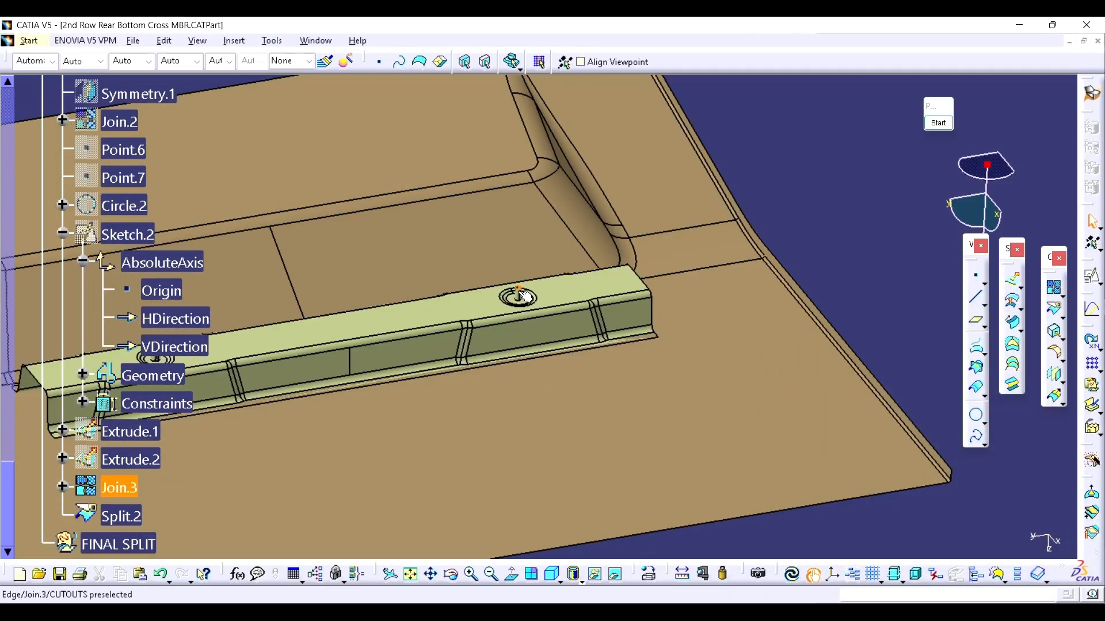
key(space)
middle_drag(517, 292, 714, 253)
- Define the FINAL SPLIT geometrical set as the work object and hide the floor surface
scroll(367, 323, up, 8)
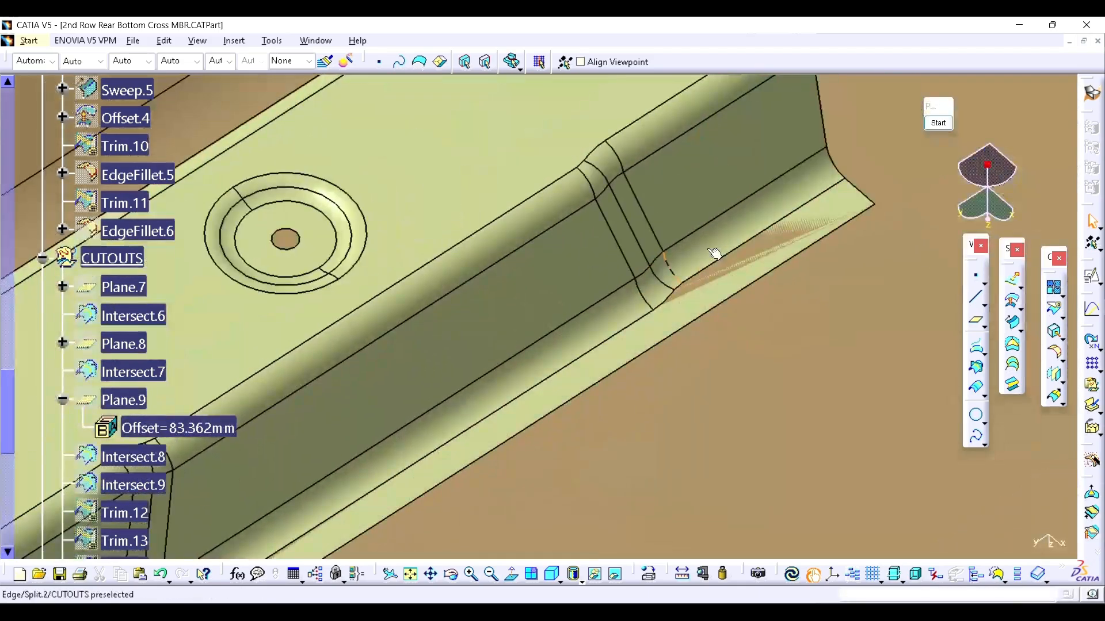
scroll(337, 332, down, 10)
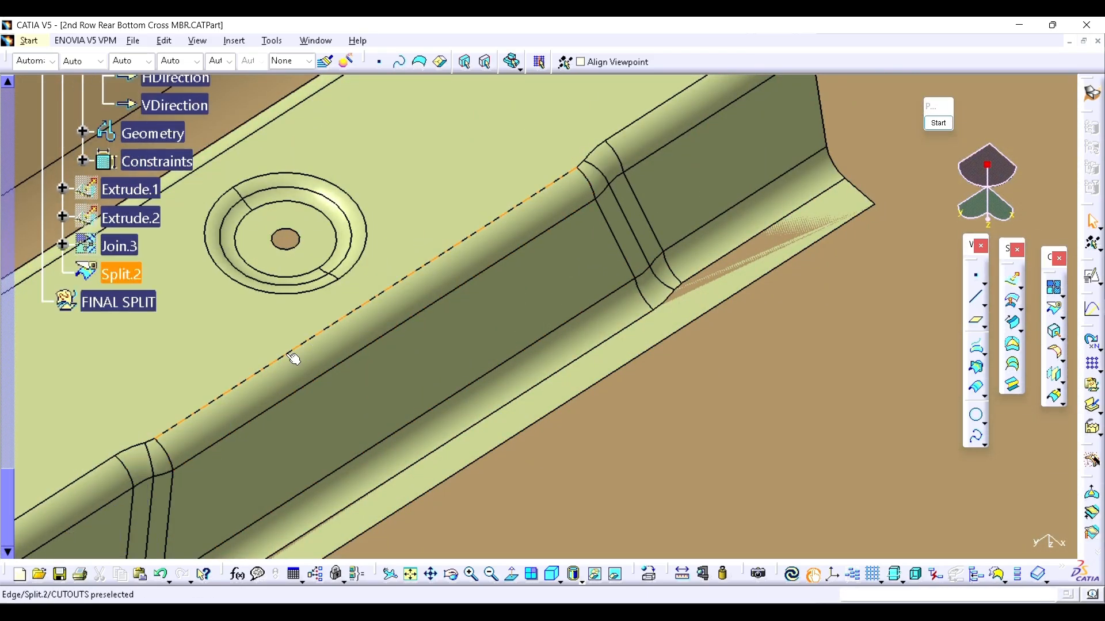
right_click(134, 303)
click(133, 304)
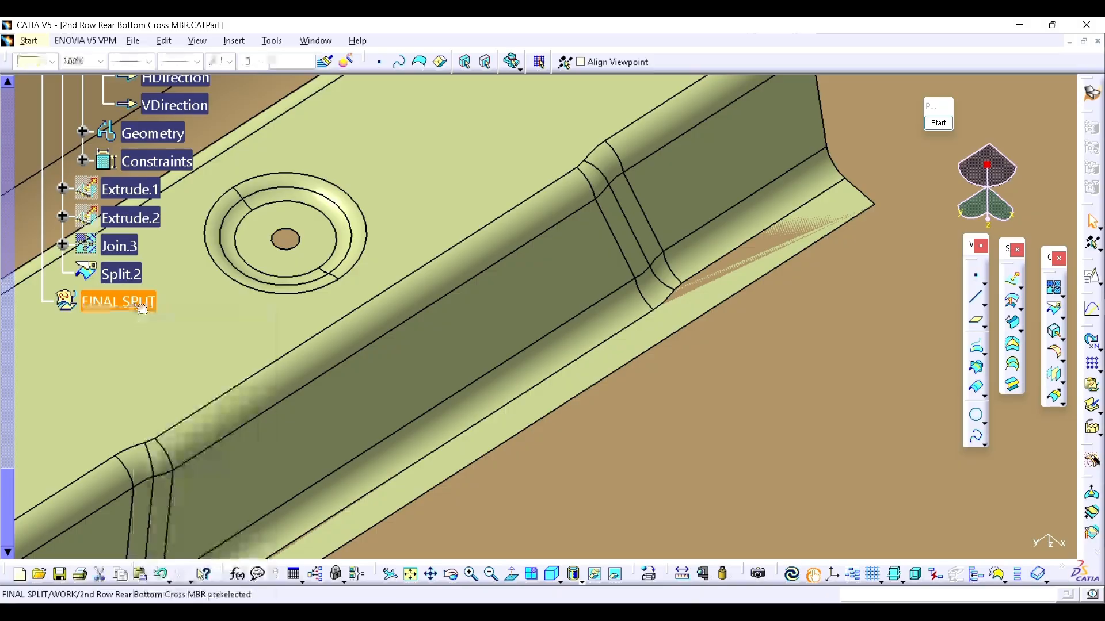
mouse_move(404, 273)
middle_down()
mouse_move(423, 414)
mouse_move(512, 393)
mouse_move(557, 420)
middle_up()
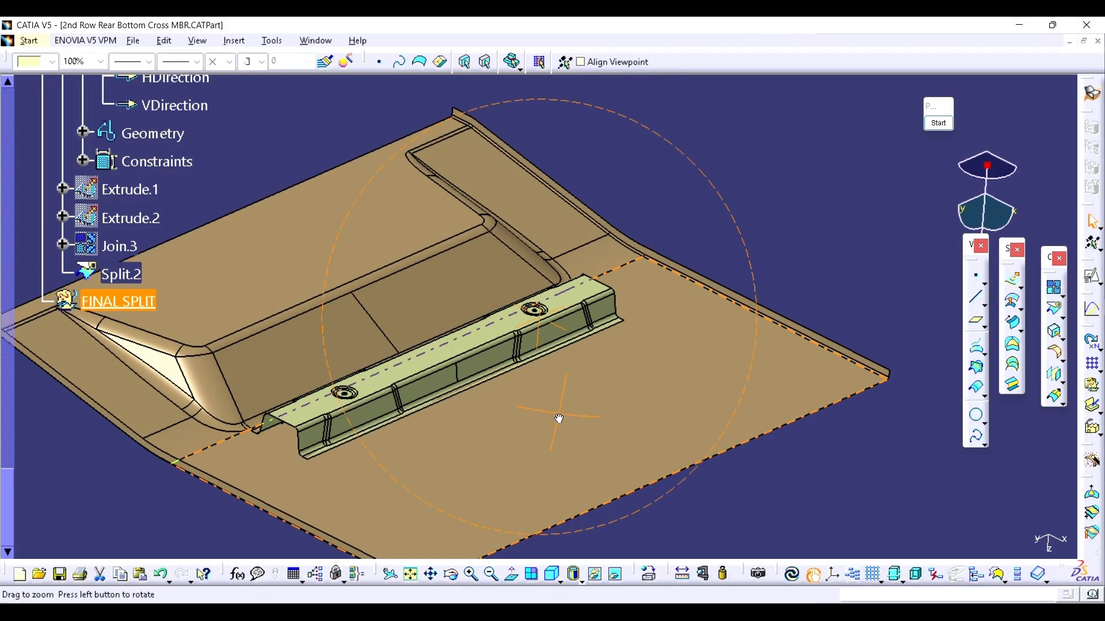
click(584, 397)
key(space)
- Create a boundary curve along the outer edge of the split cross member surface
middle_drag(714, 372, 727, 332)
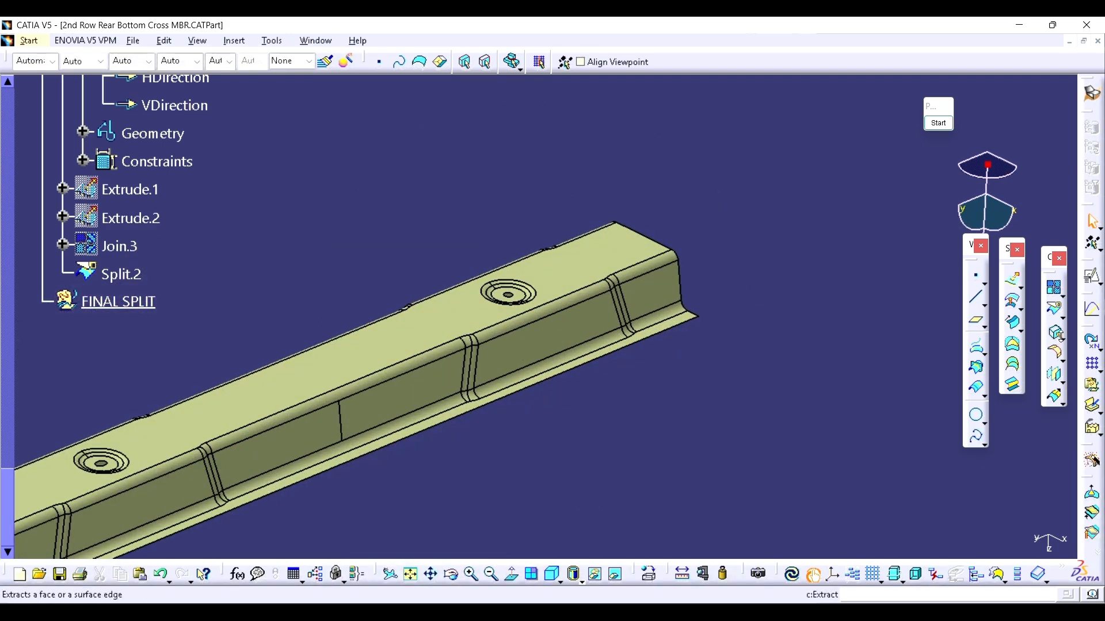
click(1061, 336)
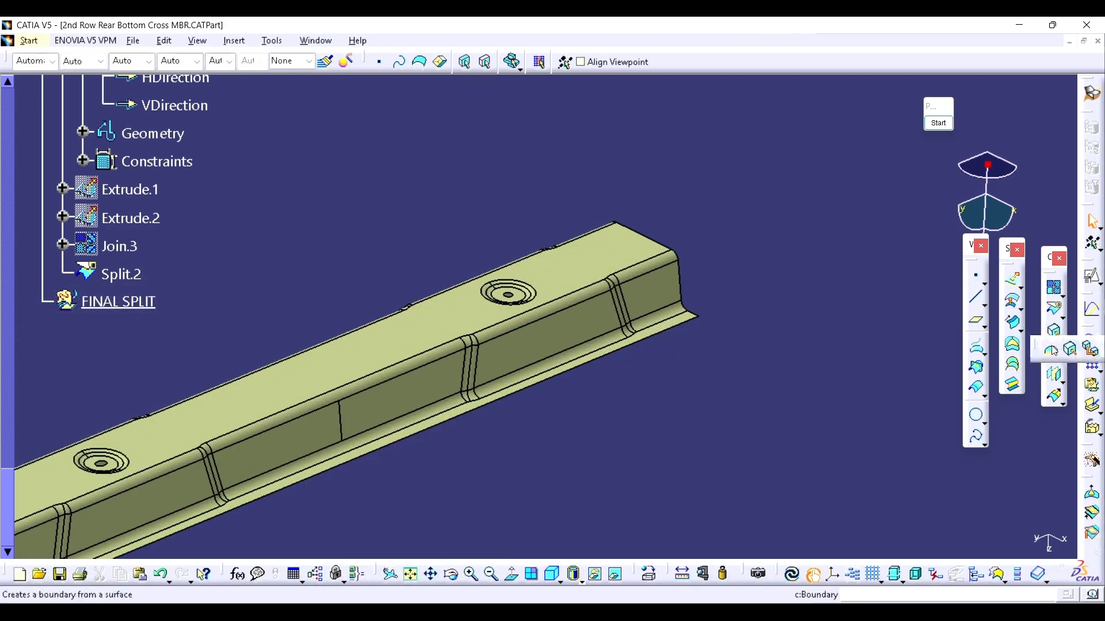
click(682, 296)
click(925, 534)
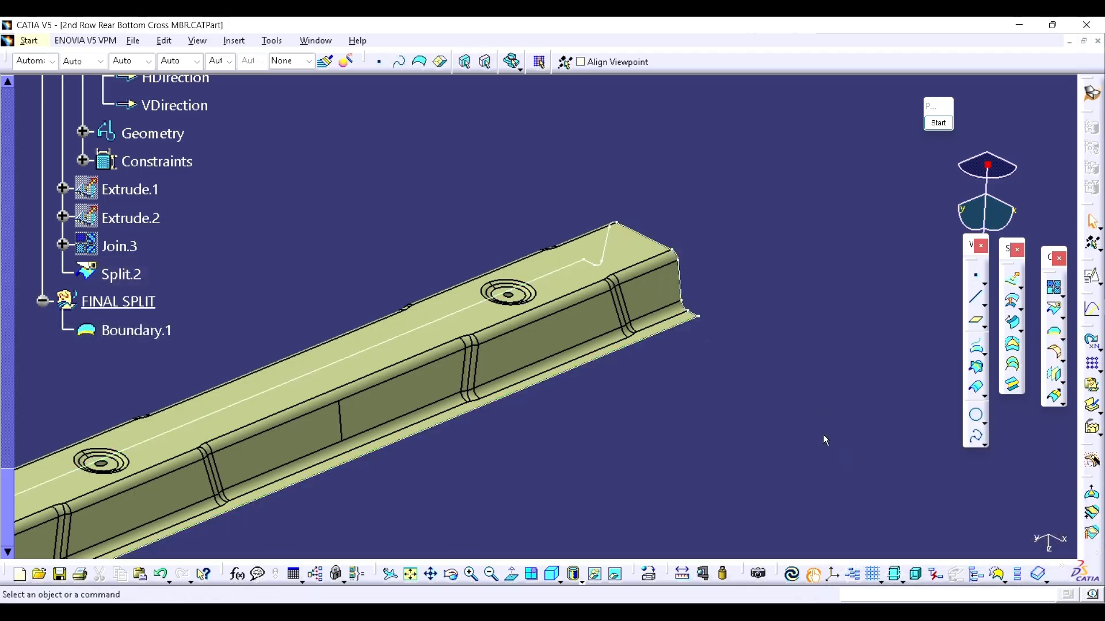
- Round all vertices of Boundary.1 with a 5 mm corner on support, using the split surface Split.2 as support
click(986, 424)
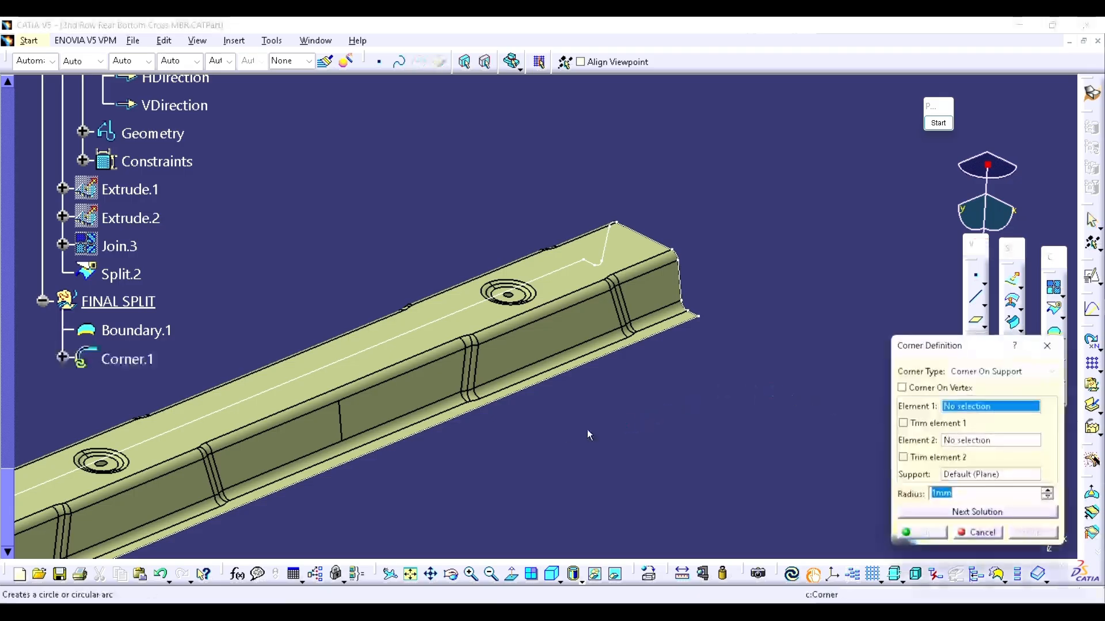
middle_drag(335, 528, 633, 284)
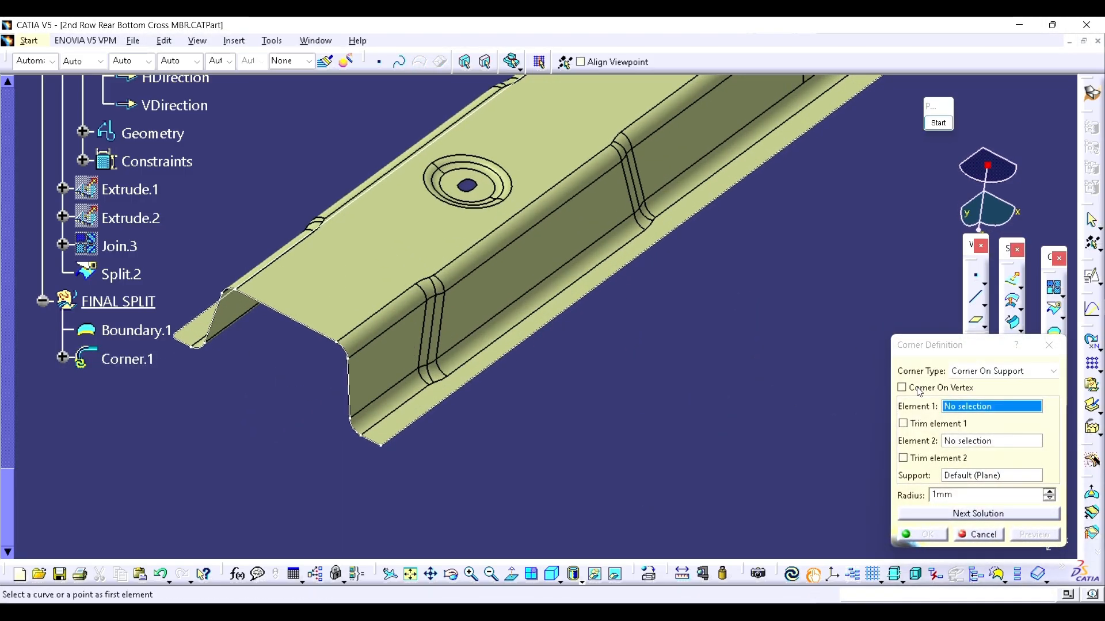
click(918, 390)
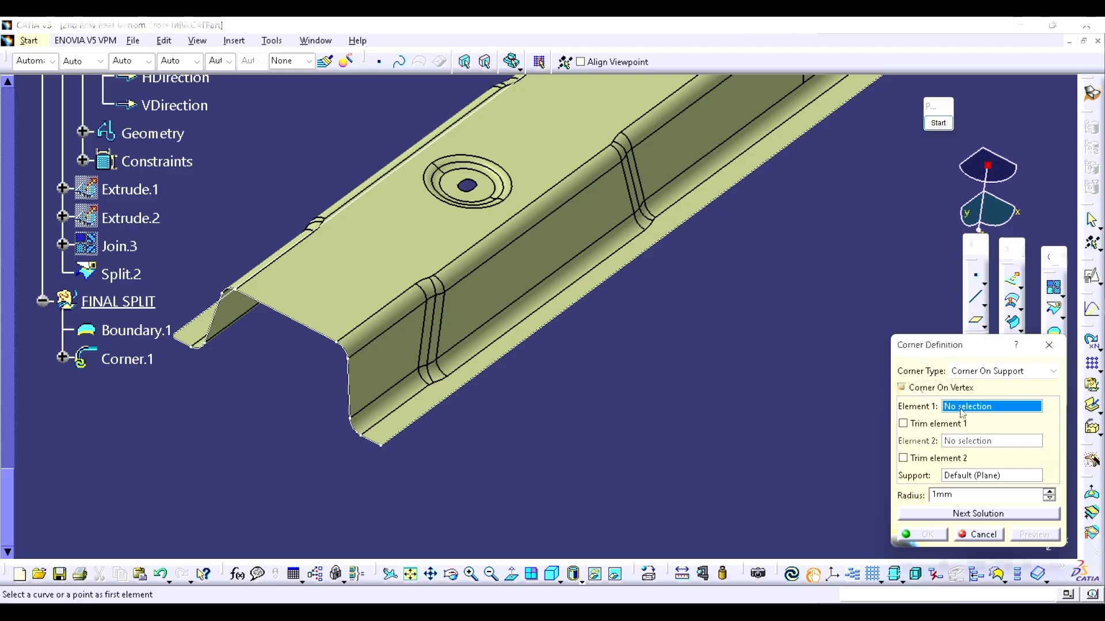
click(509, 362)
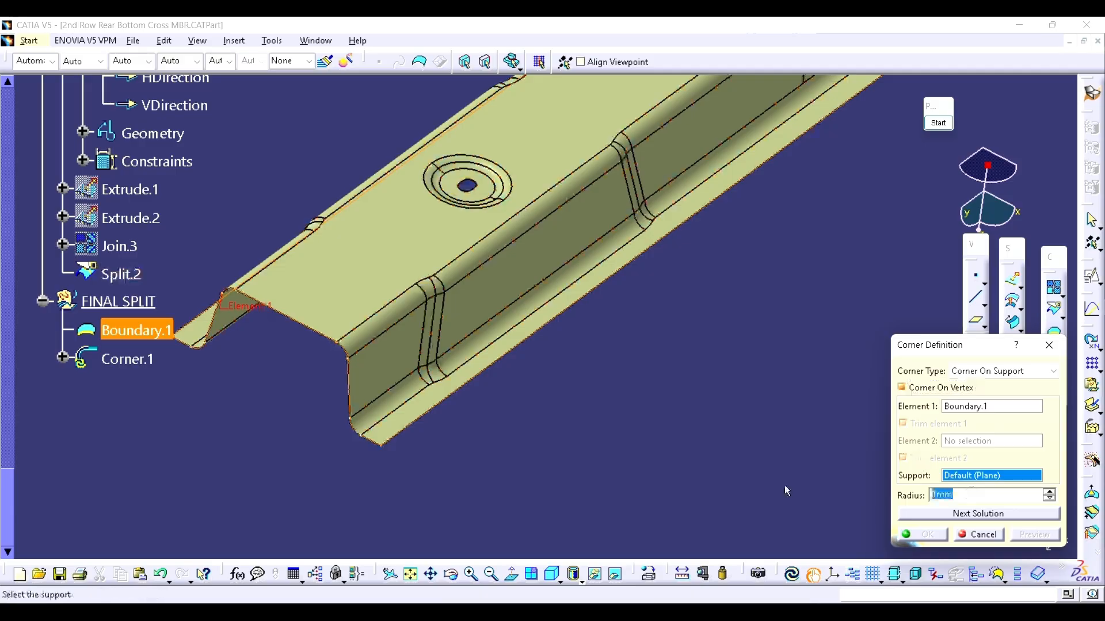
text(5)
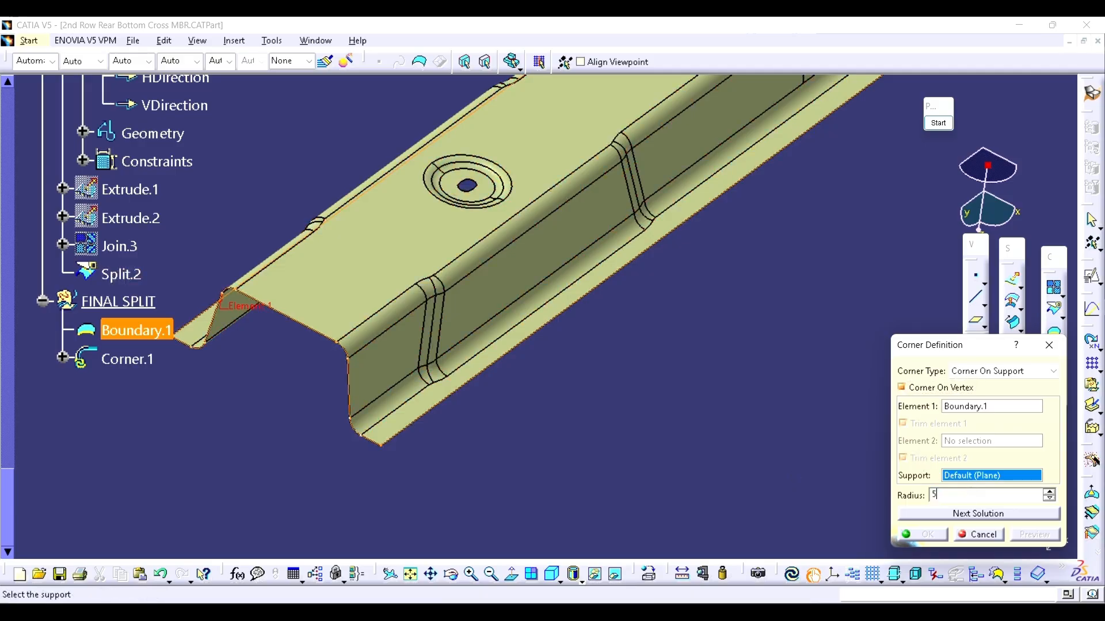
click(420, 243)
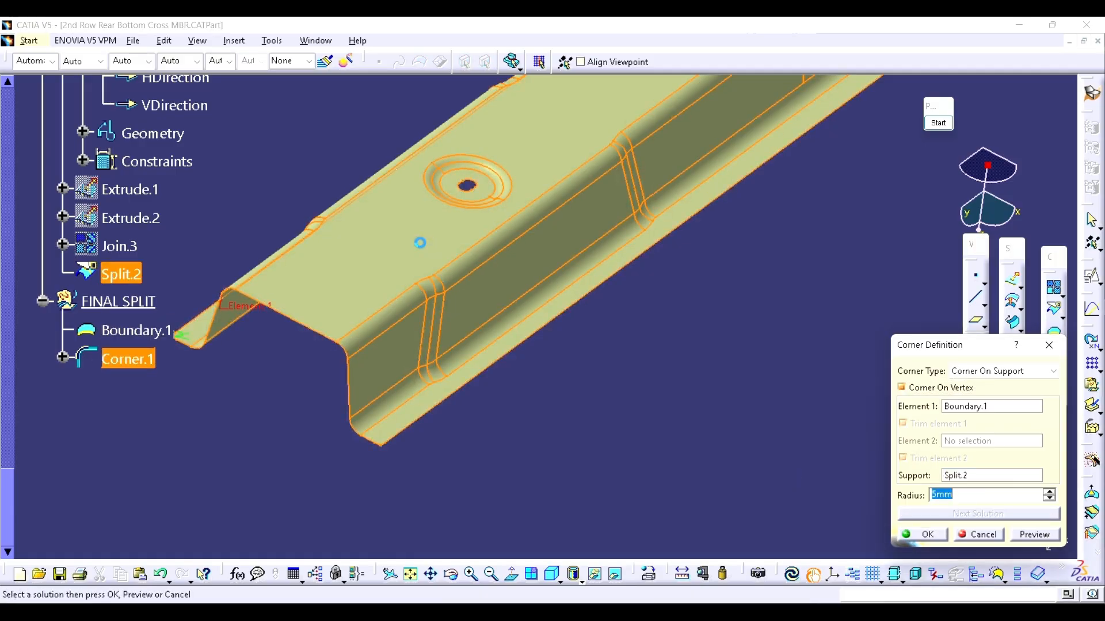
click(919, 536)
- Split the cross member surface Split.2 with the rounded boundary curve Corner.1, and hide the curve
click(1052, 310)
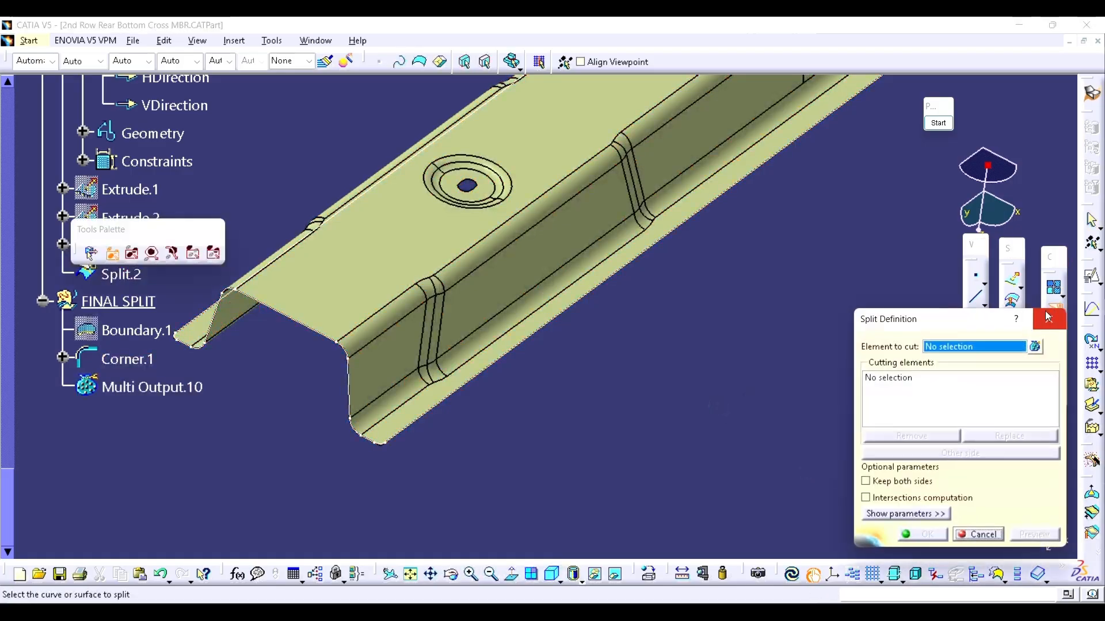
click(415, 244)
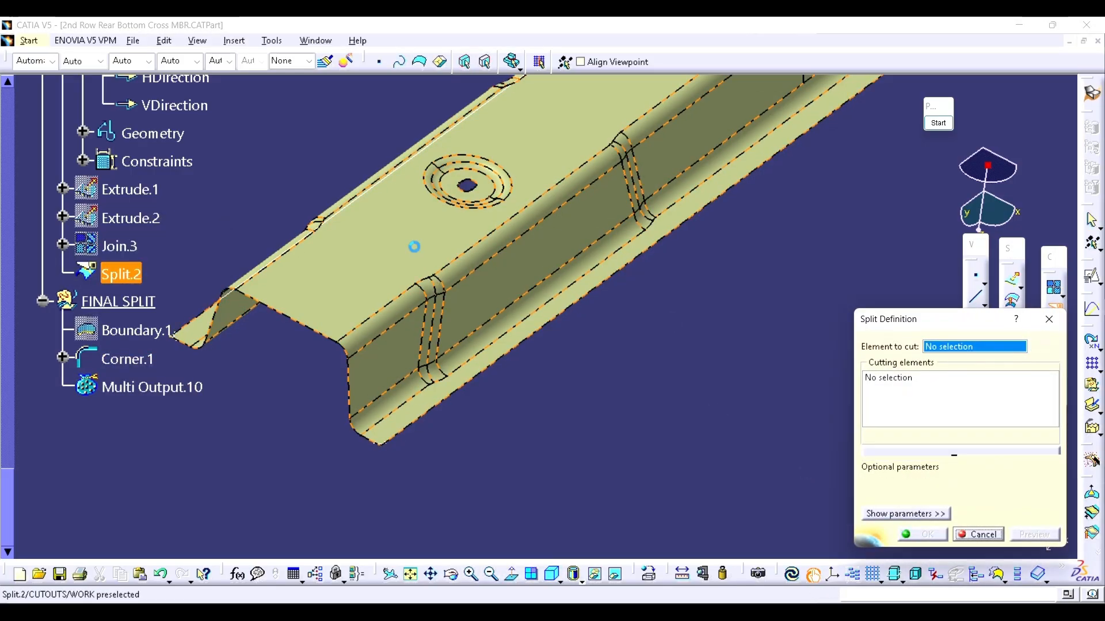
click(160, 354)
click(922, 535)
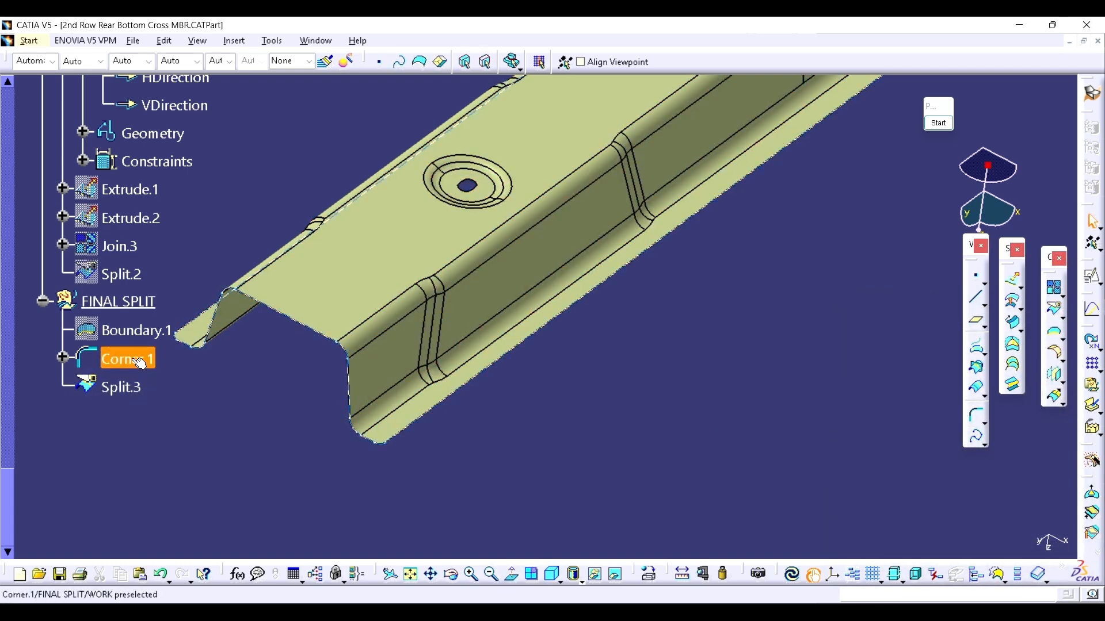
- Create a join of Split.3 alone with connexity checking and a 0.001 mm merging distance, previewing its boundaries
middle_drag(567, 265, 631, 392)
click(1054, 286)
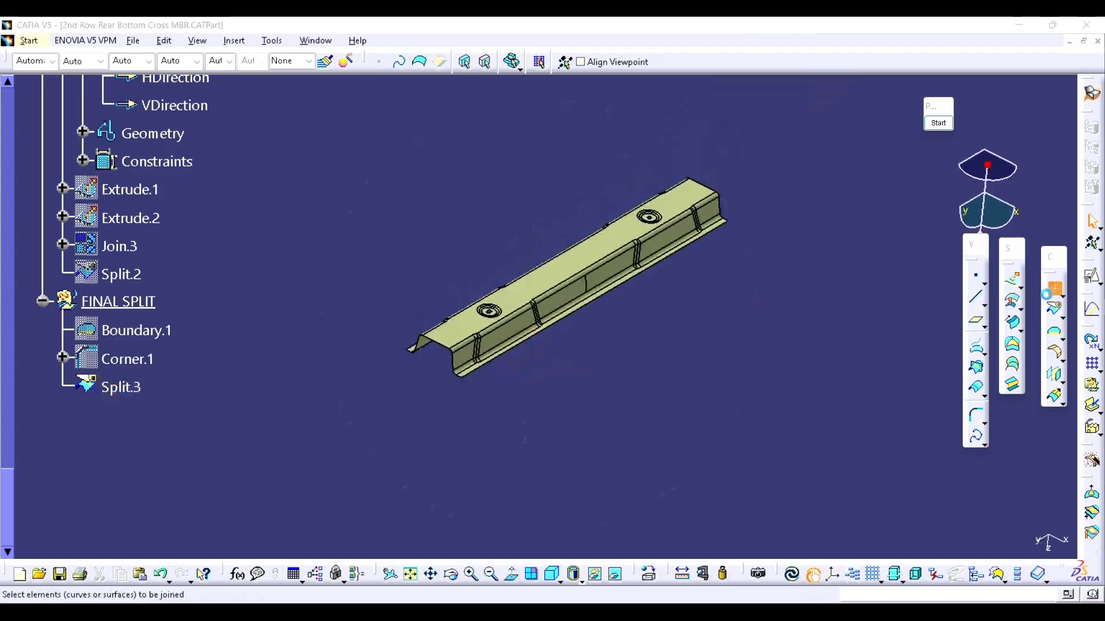
click(602, 253)
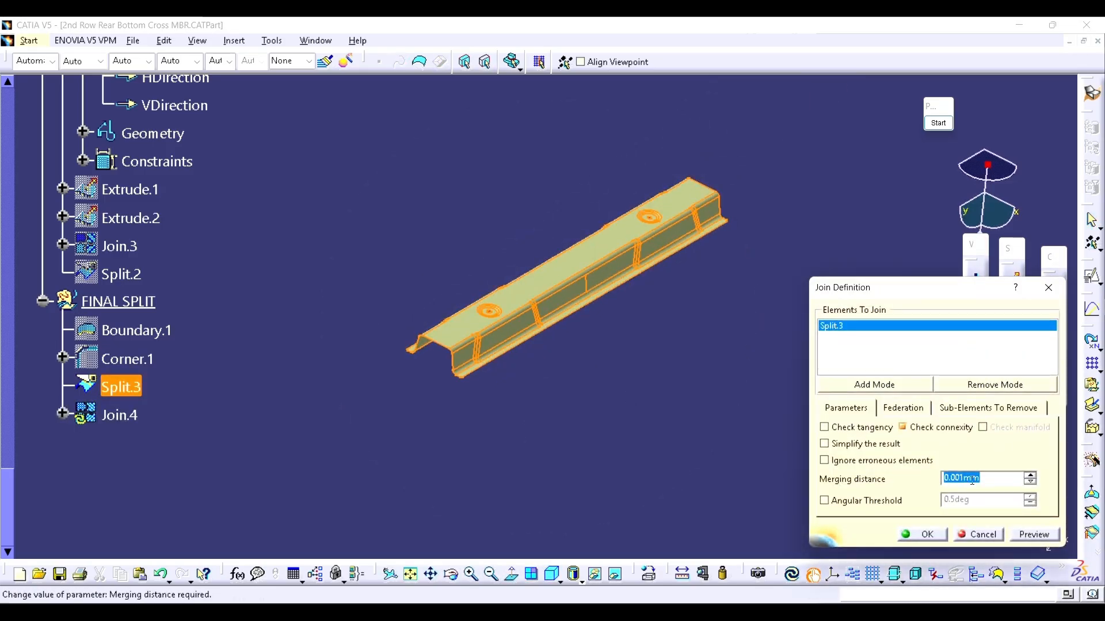
click(1031, 536)
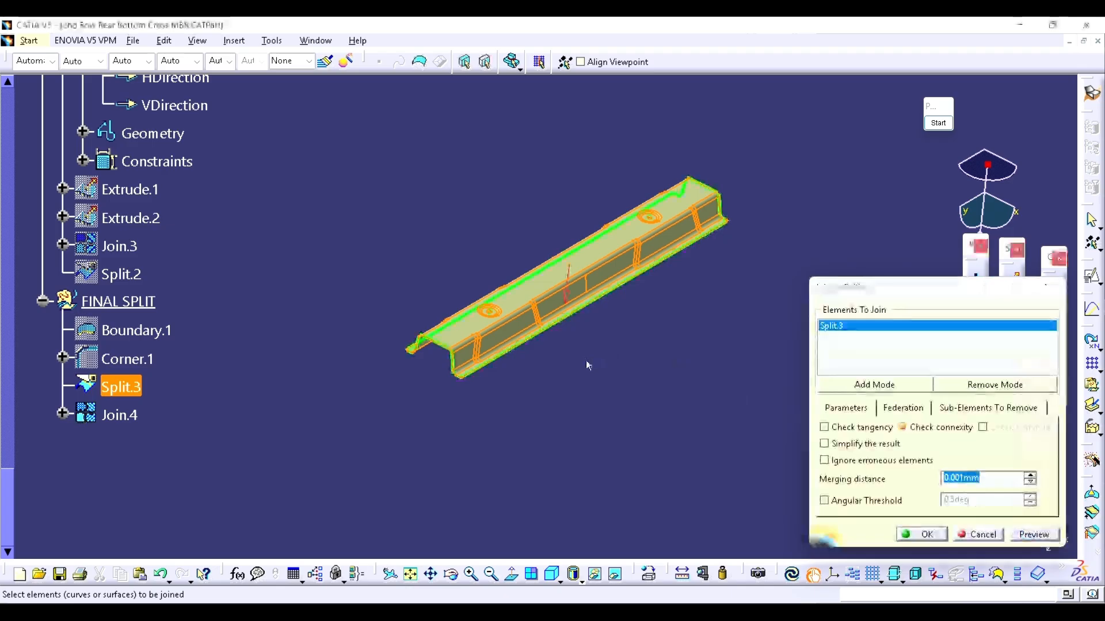
middle_drag(586, 361, 614, 288)
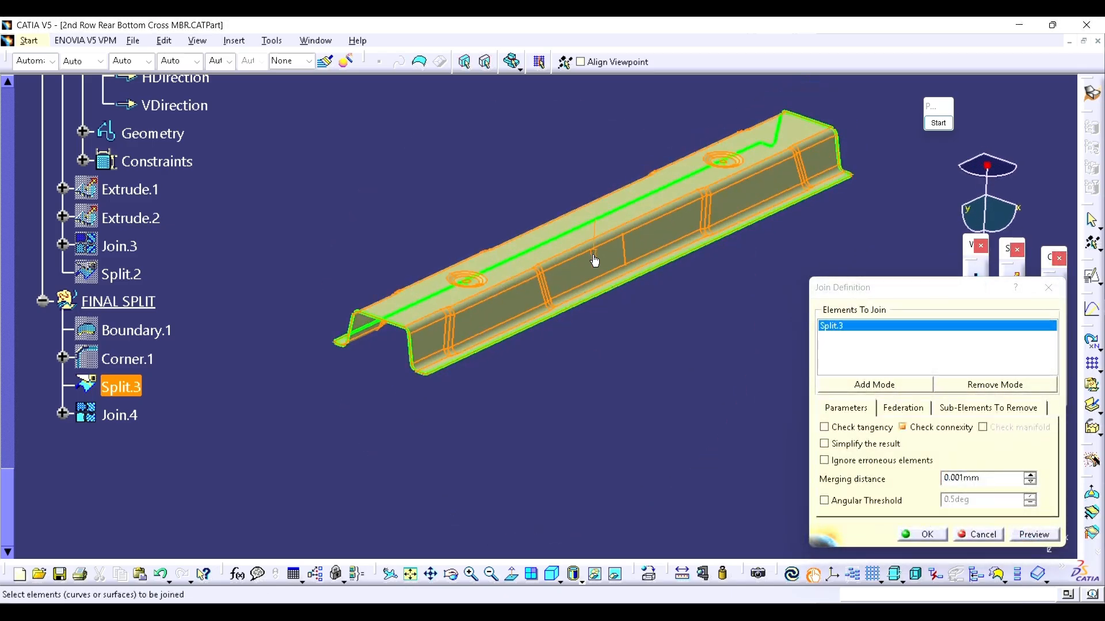
click(911, 537)
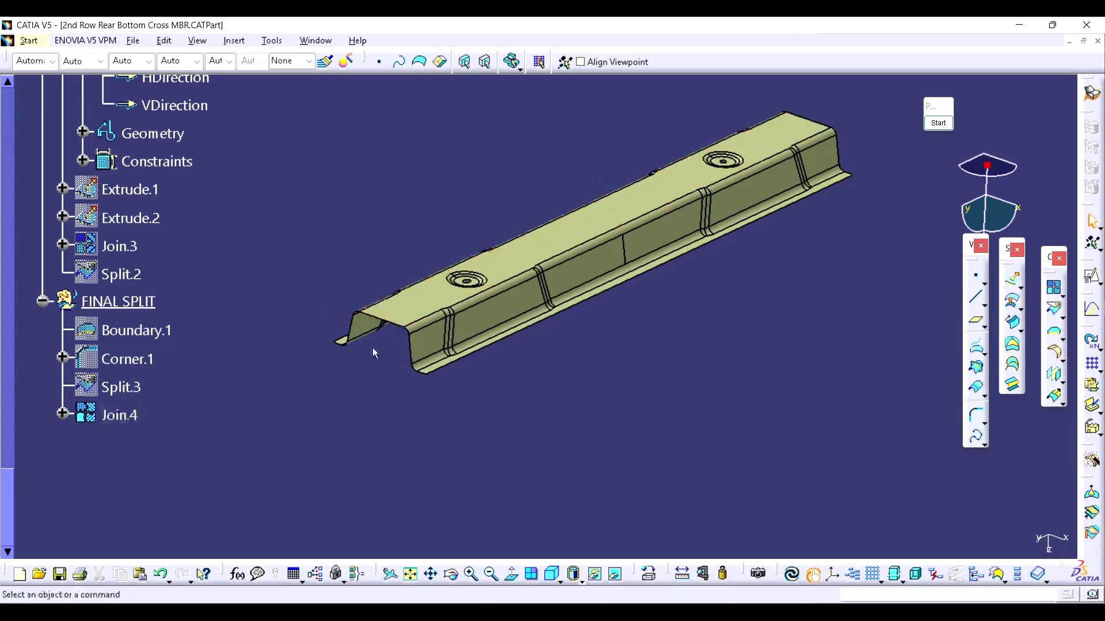
- Define PartBody as the work object and thicken the final joined surface into a solid with Thick Surface in Part Design
click(10, 134)
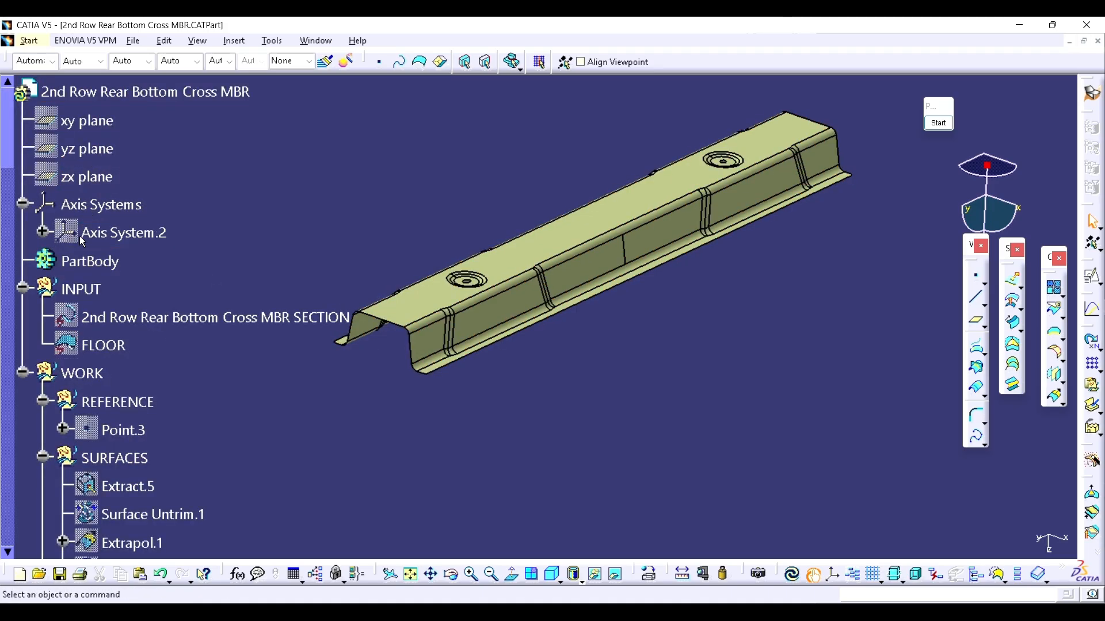
right_click(92, 268)
click(190, 367)
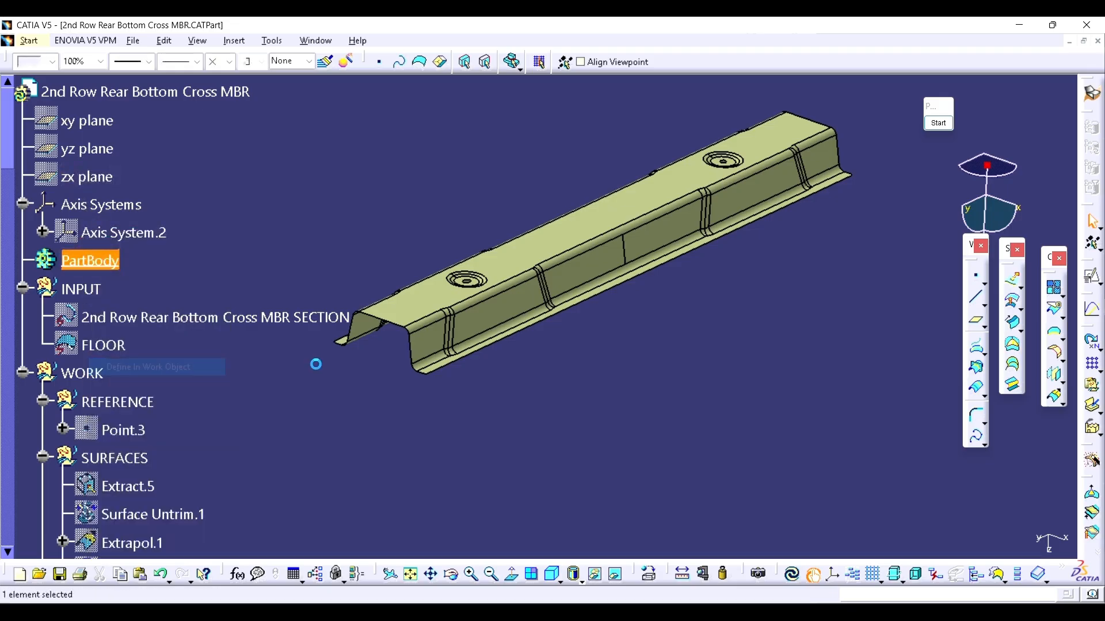
click(30, 41)
click(58, 73)
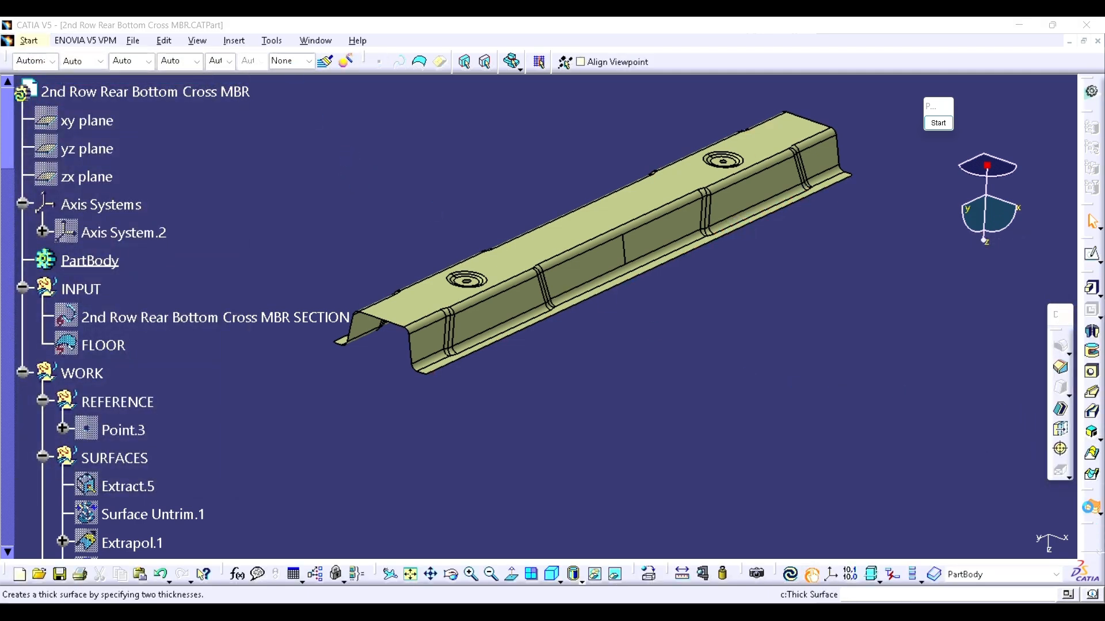
click(1092, 506)
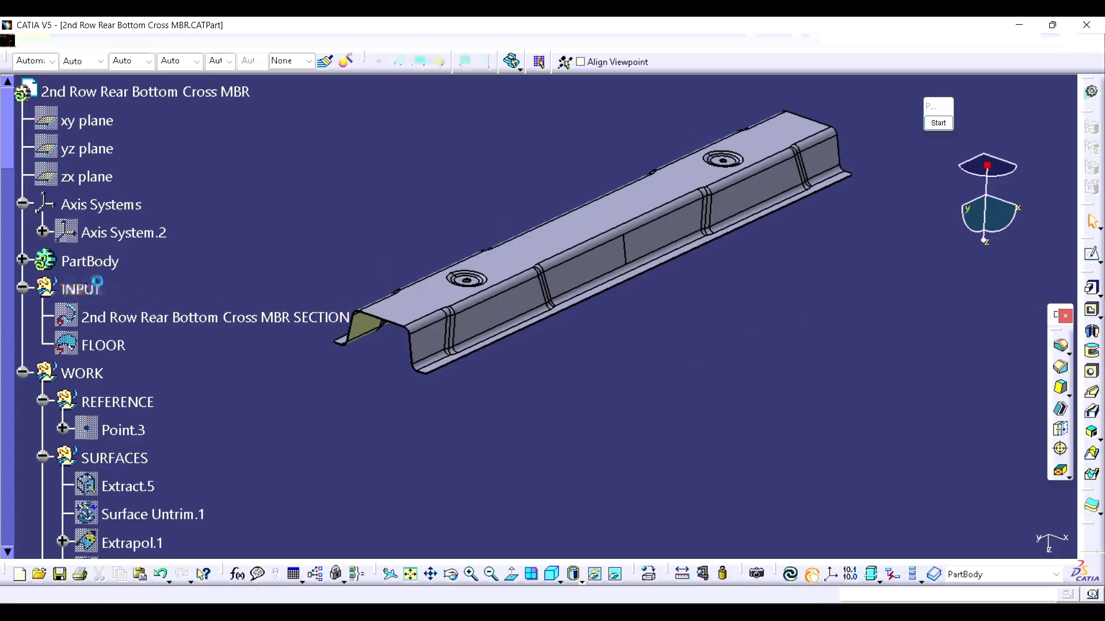
- Change the colour of PartBody to cyan
click(88, 261)
click(52, 61)
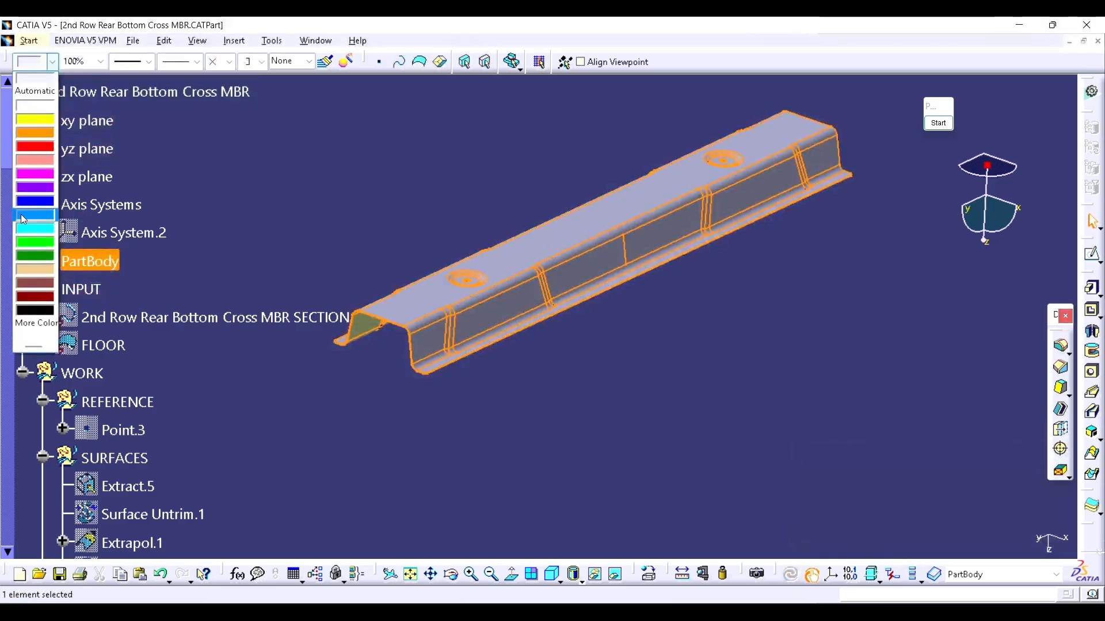
click(37, 230)
click(390, 185)
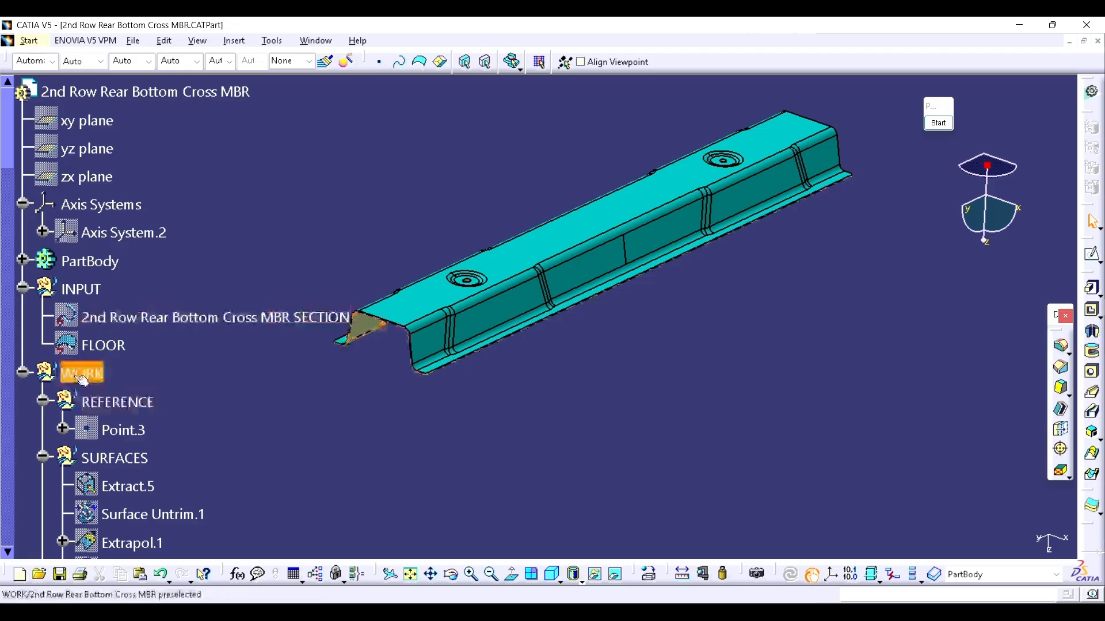
- Collapse and hide the WORK geometrical set, and save the part
click(22, 373)
click(82, 374)
key(space)
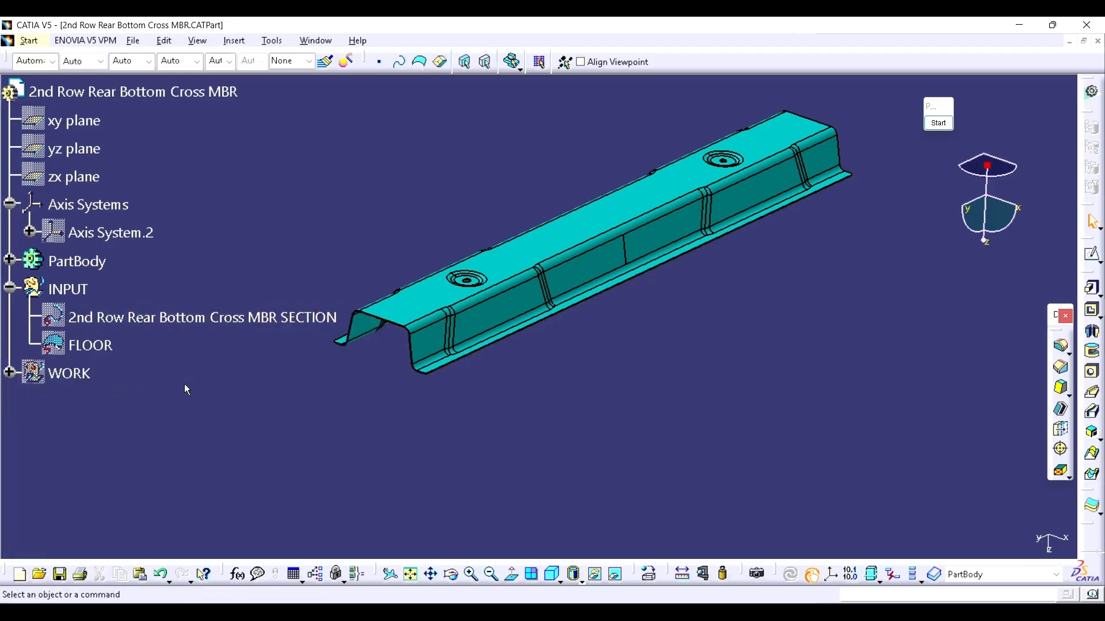
key(ctrl+s)
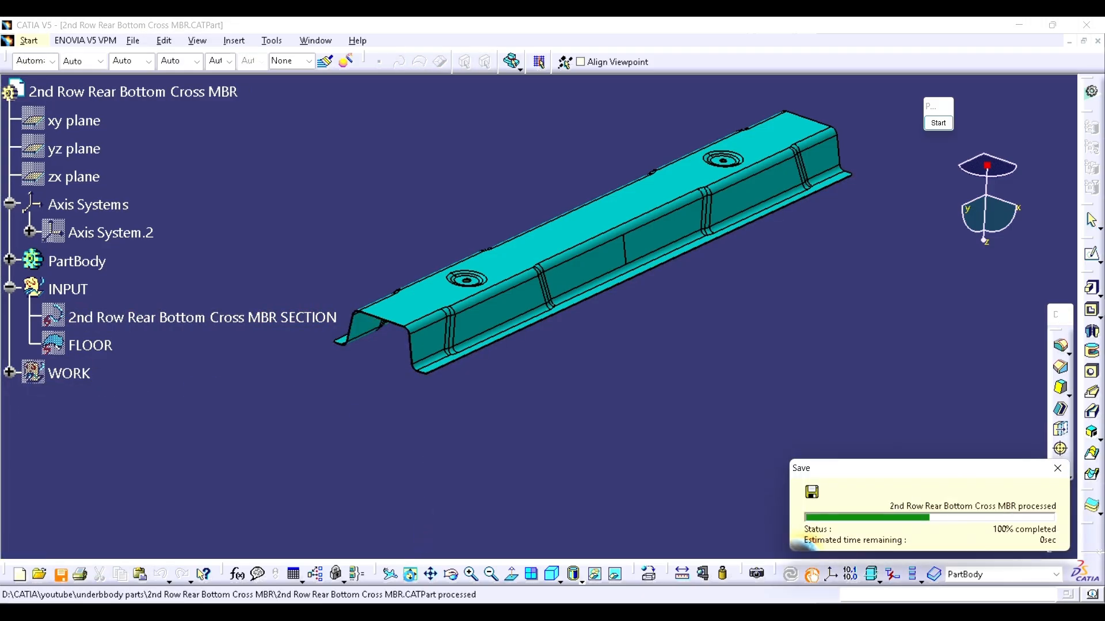
- Show the input section curve and the FLOOR surface, and view the cross member in position on the floor
click(410, 573)
click(551, 574)
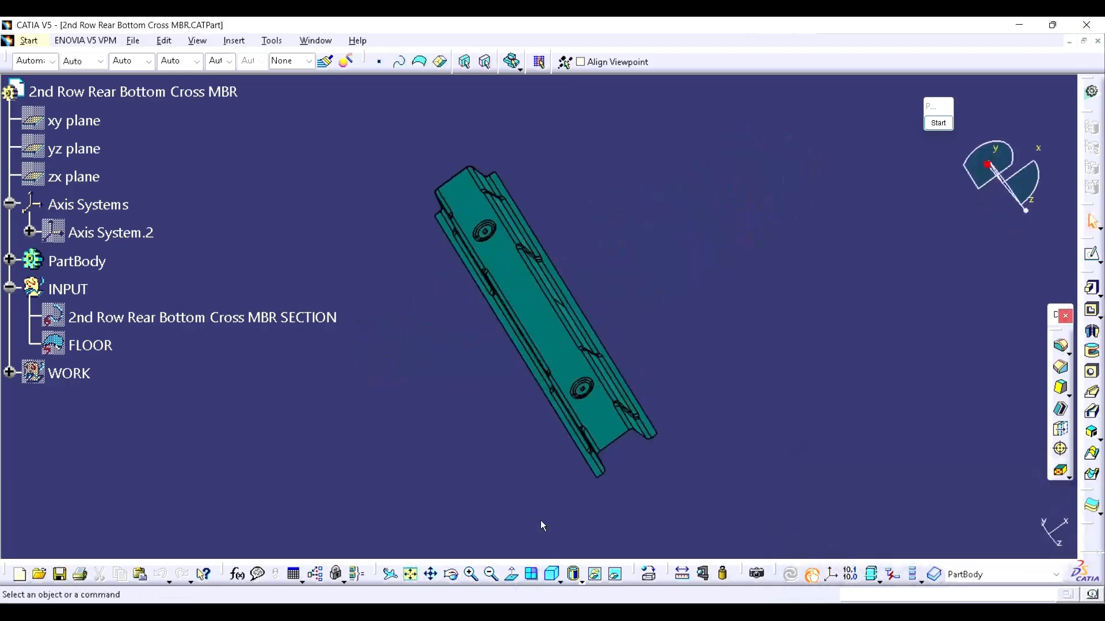
click(102, 321)
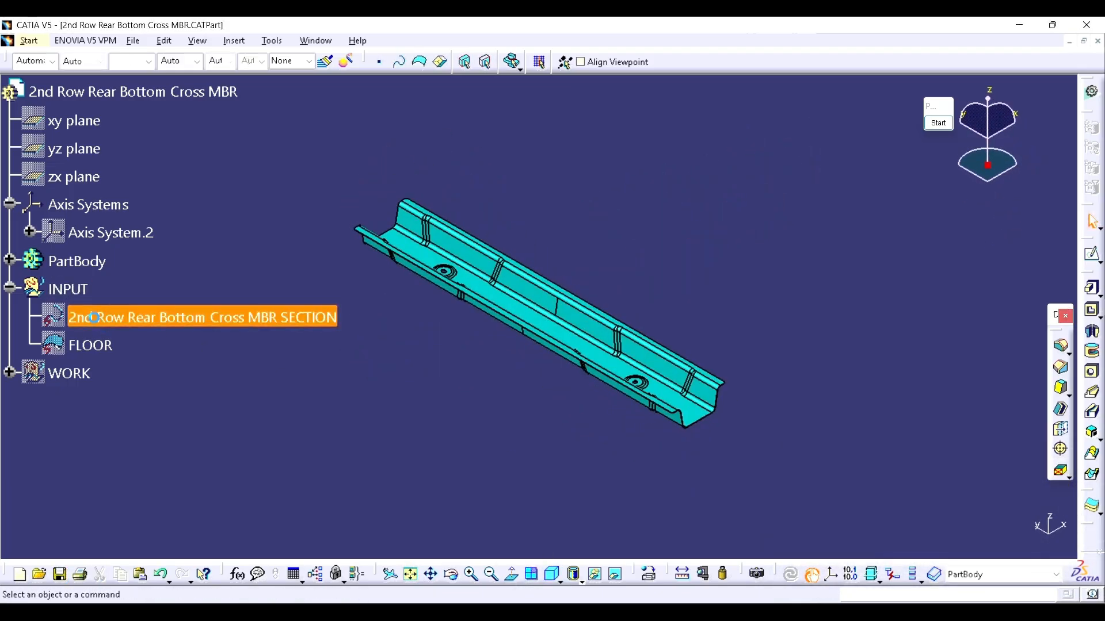
key(space)
ctrl+middle_drag(611, 384, 718, 329)
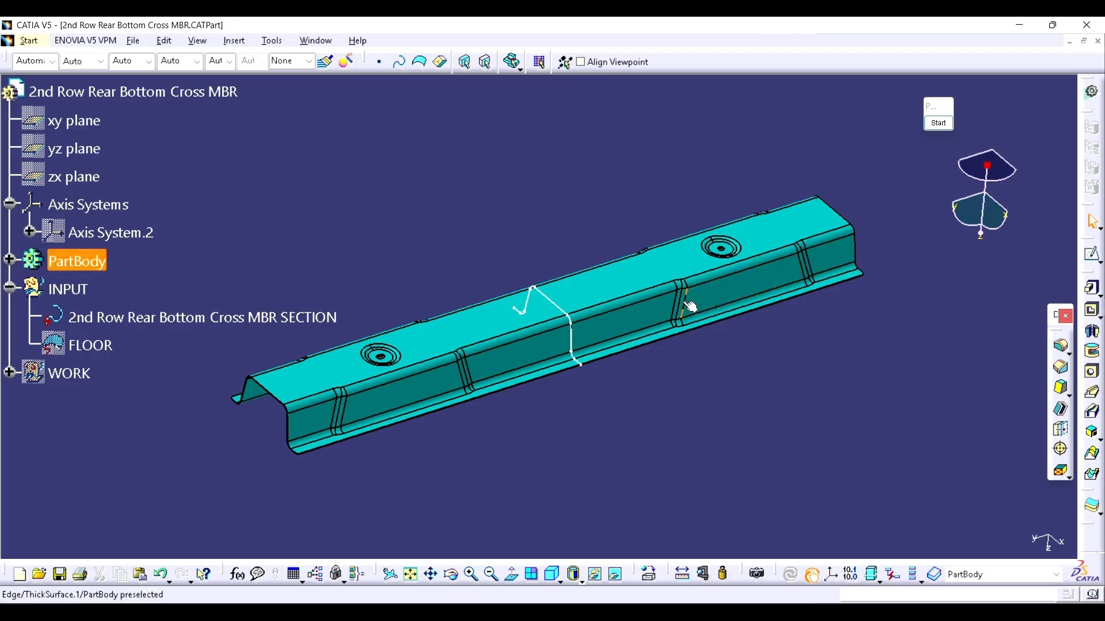
middle_drag(688, 301, 672, 345)
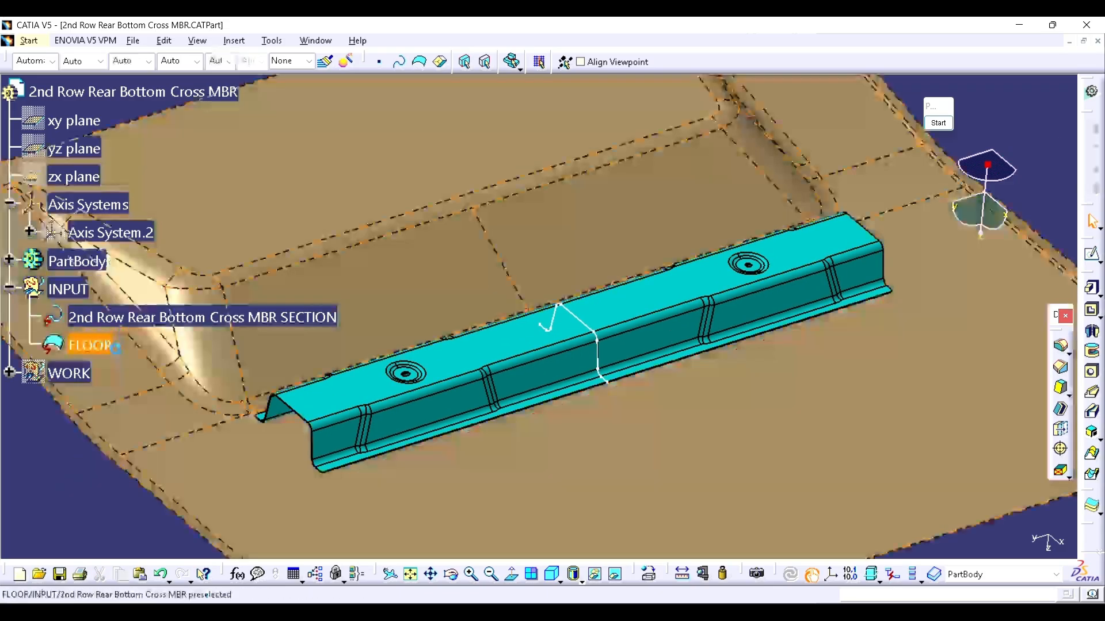
middle_drag(460, 277, 646, 391)
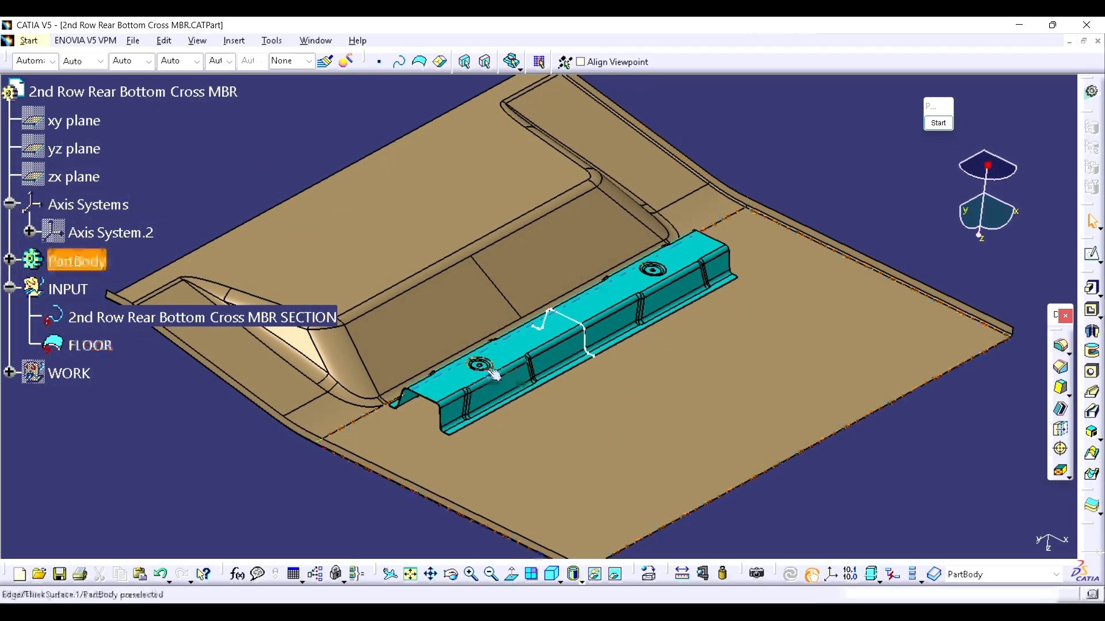
middle_drag(510, 393, 579, 427)
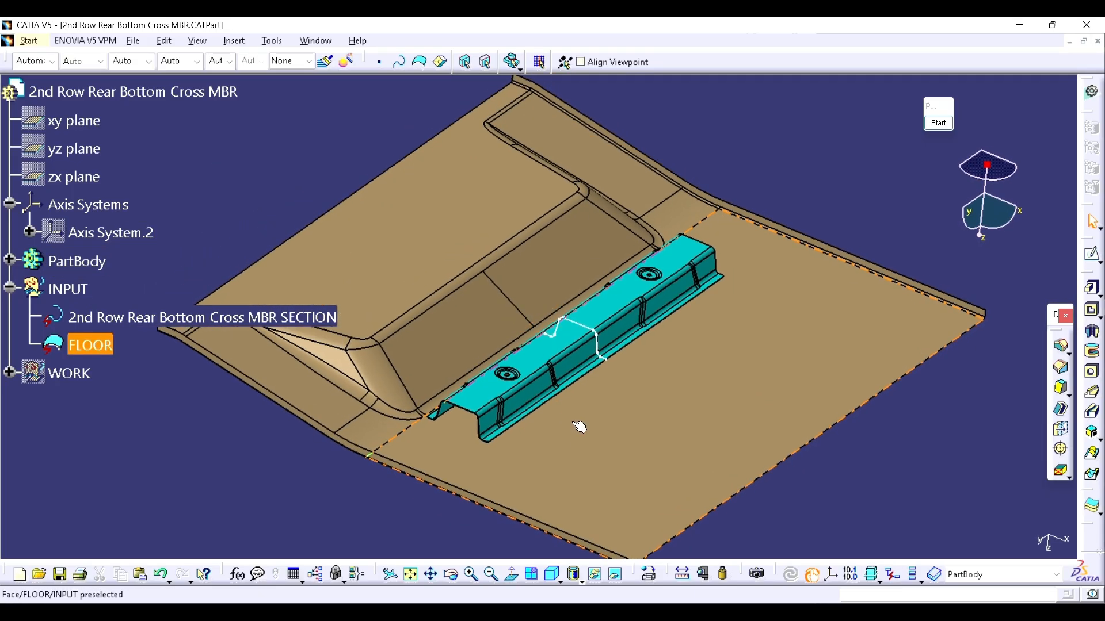